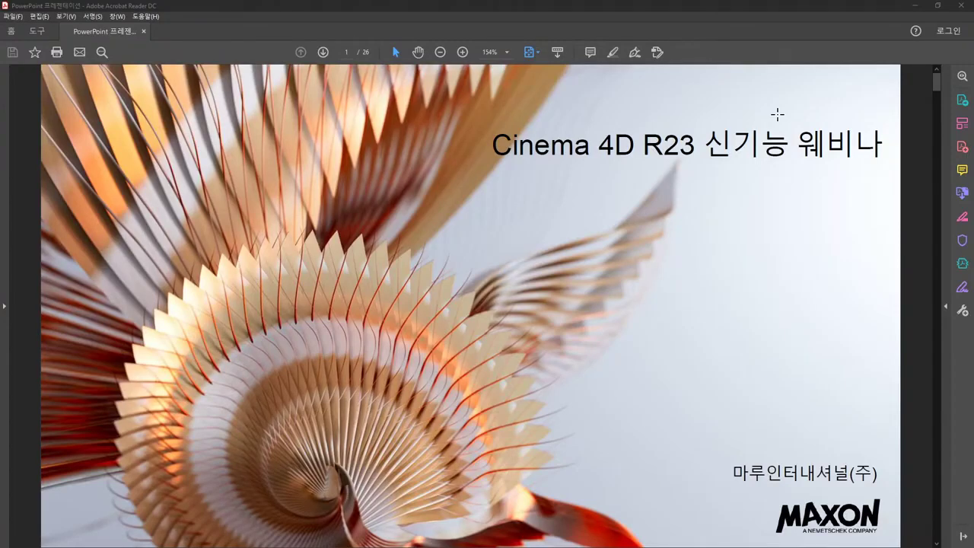
- View the webinar presentation up to the agenda on page 3, and switch to Cinema 4D in a maximized window
key("Right")
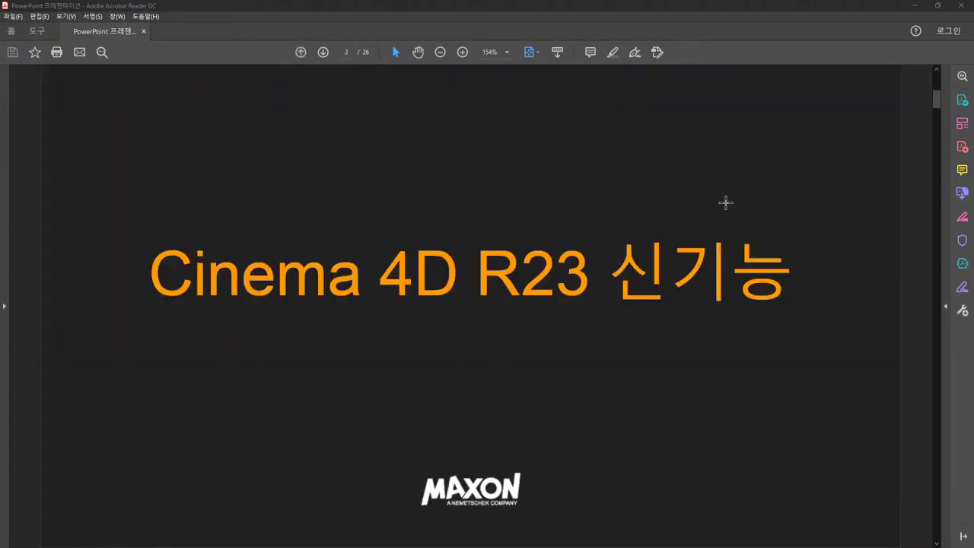
key("Right")
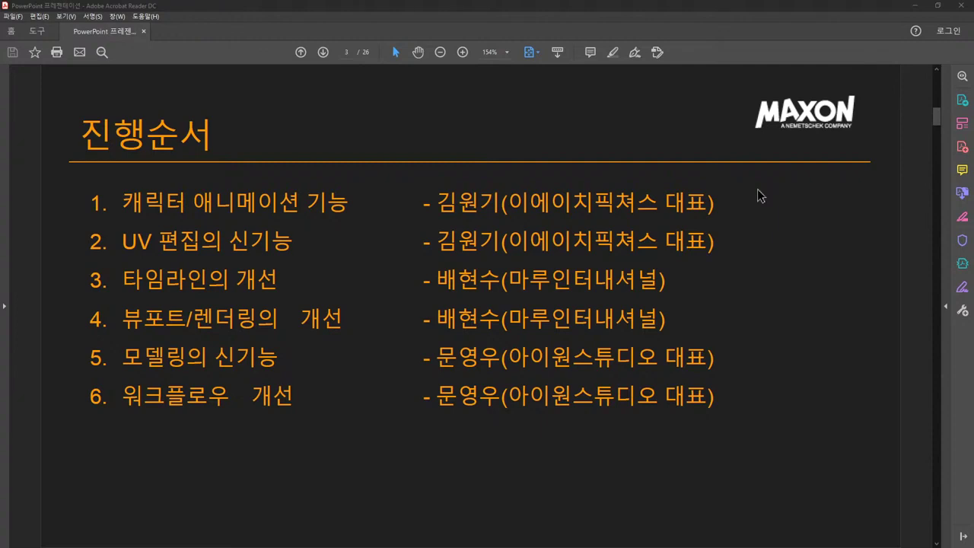
left_click(916, 6)
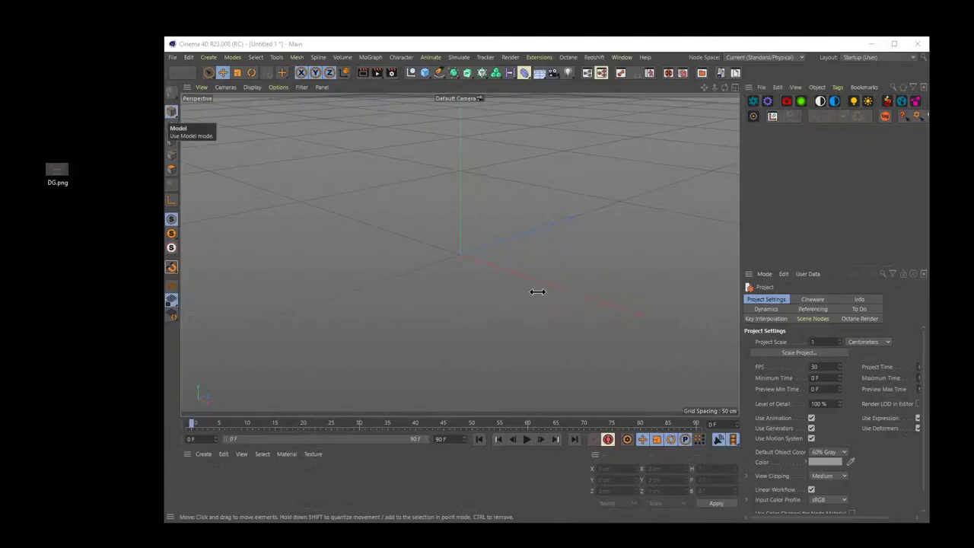
double_click(359, 44)
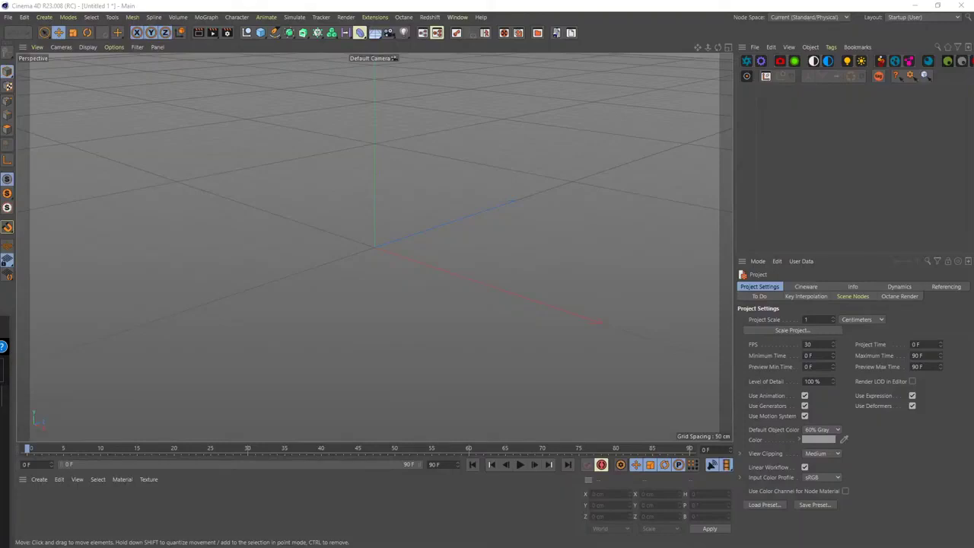
- Open the Sporty.c4d character scene and clear the selection
left_click_drag(15, 525, 420, 307)
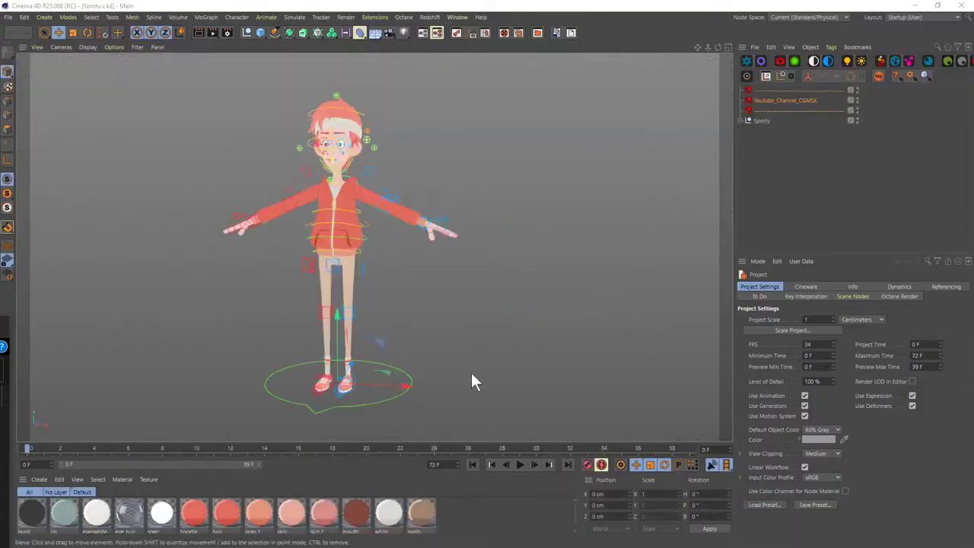
left_click(404, 158)
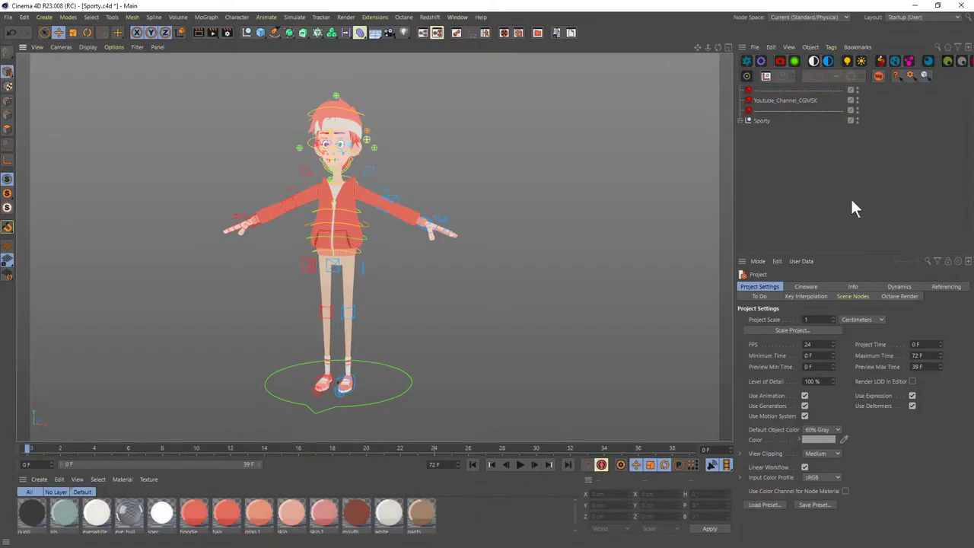
type("cen")
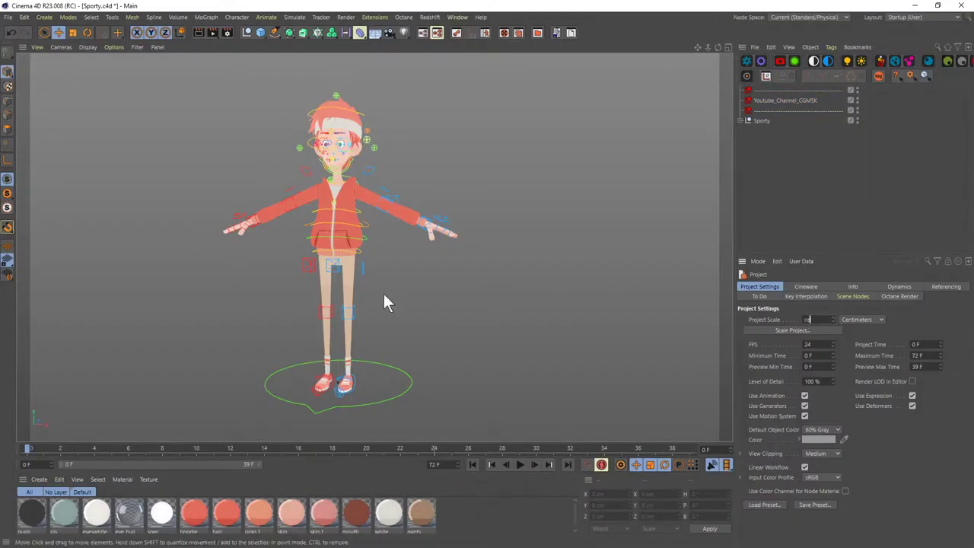
type("t")
key("Return")
- Find the Content Browser with a command search for "conten", open it and place its window over the middle of the viewport
key("shift+c")
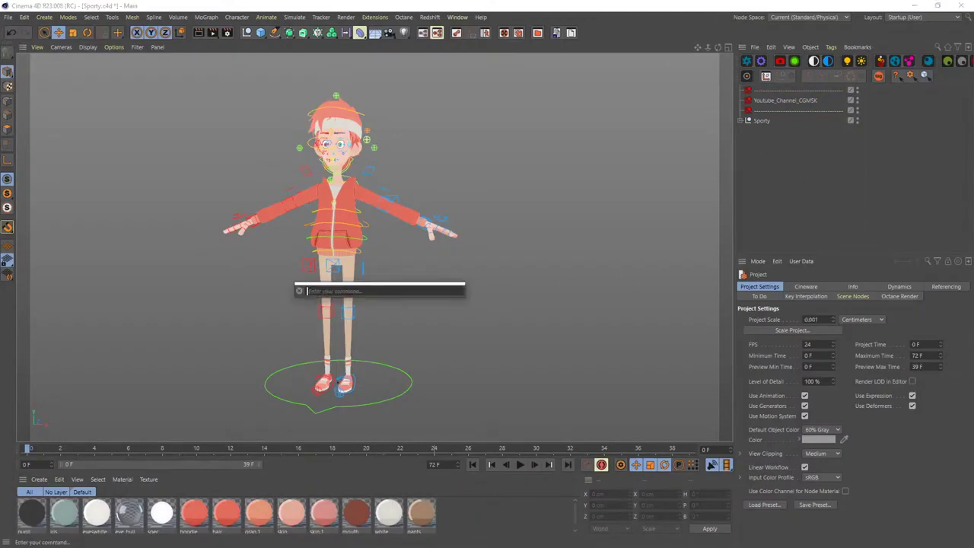
type("conten")
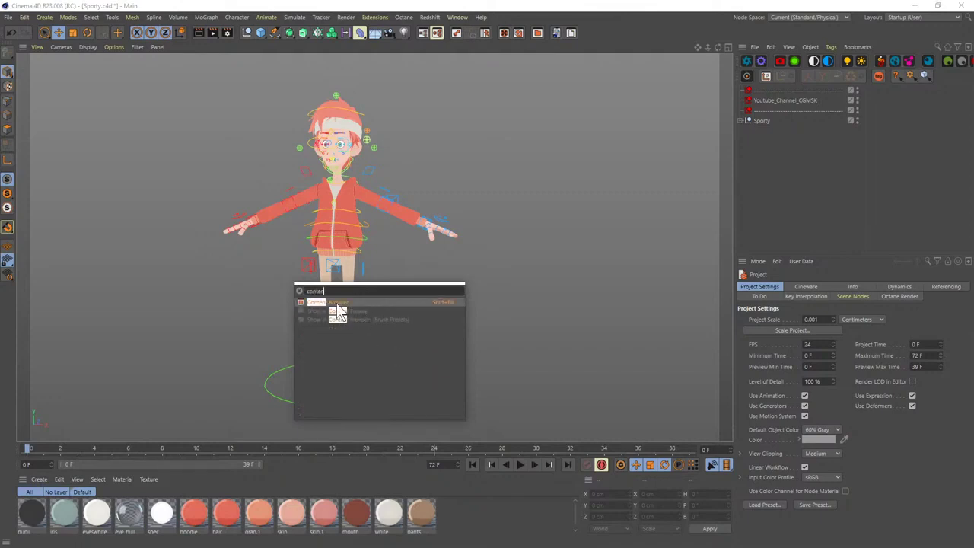
left_click(340, 306)
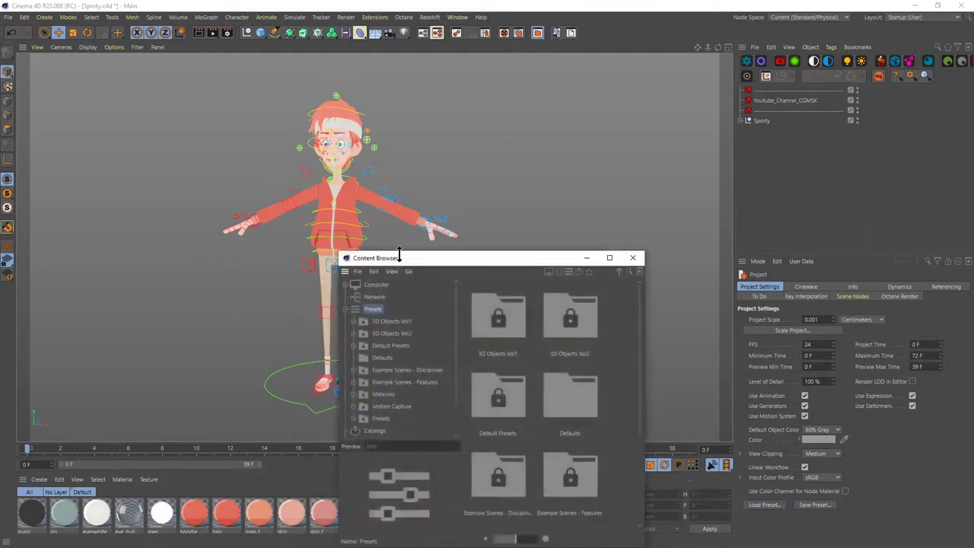
left_click_drag(401, 256, 337, 146)
- Search the Content Browser presets for "sporty" and close the browser
left_click(564, 160)
type("node")
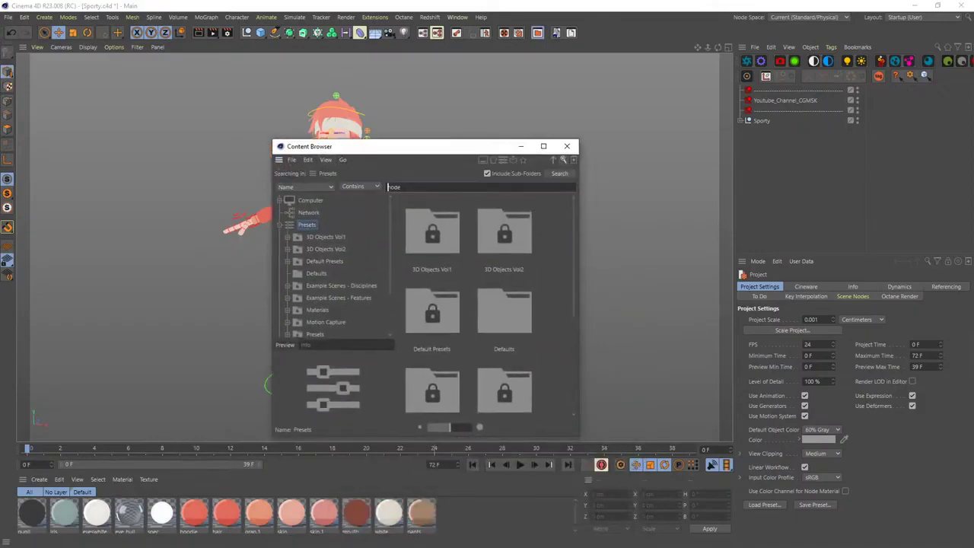
key("ctrl+a")
key("BackSpace")
type("sporty")
key("Return")
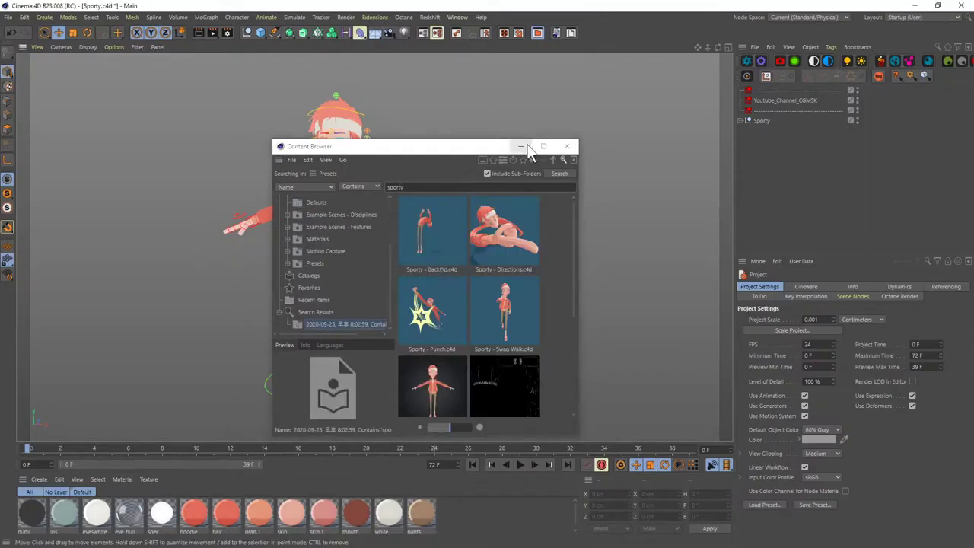
left_click(570, 147)
- Select the left elbow controller, and try a small move of the left hand controller
scroll(350, 137, "up", 3)
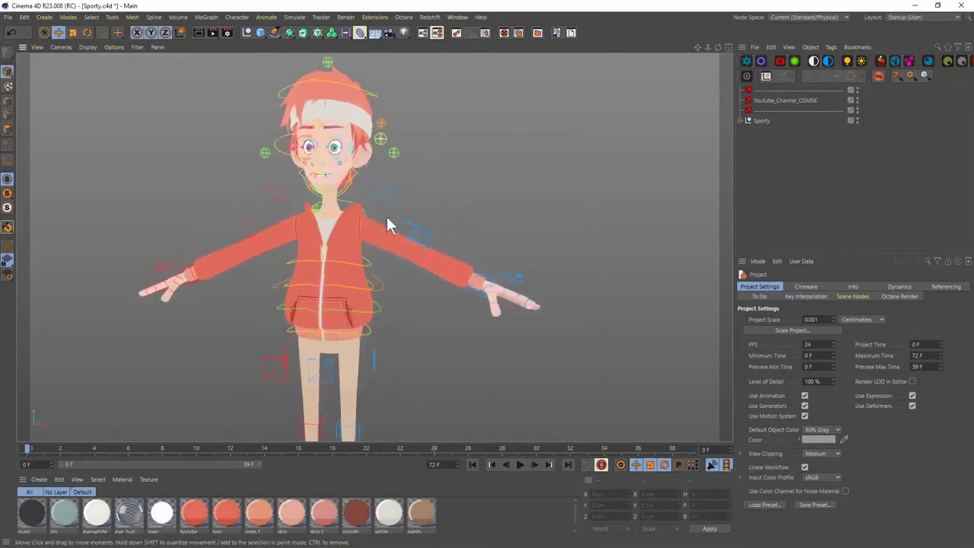
left_click_drag(386, 216, 407, 238, "alt")
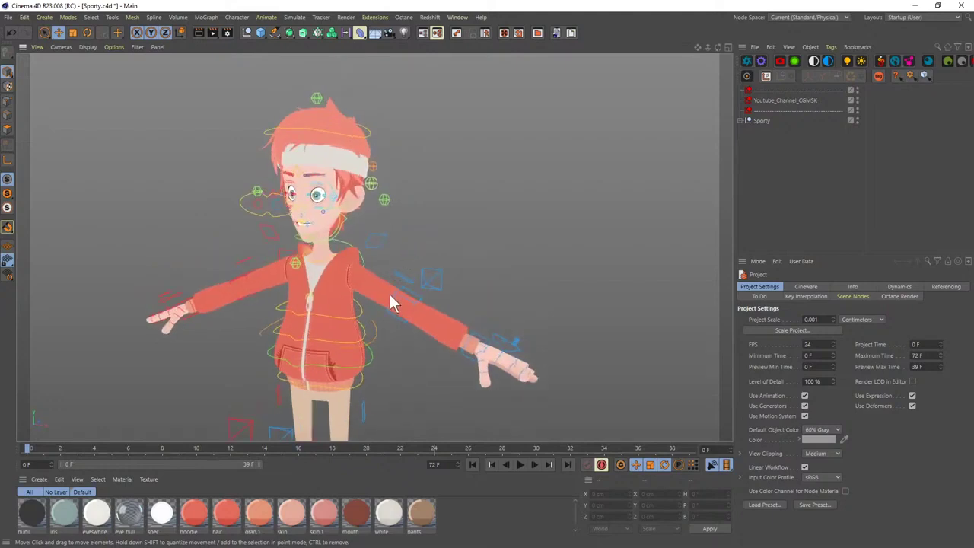
scroll(389, 294, "up", 5)
scroll(394, 289, "down", 6)
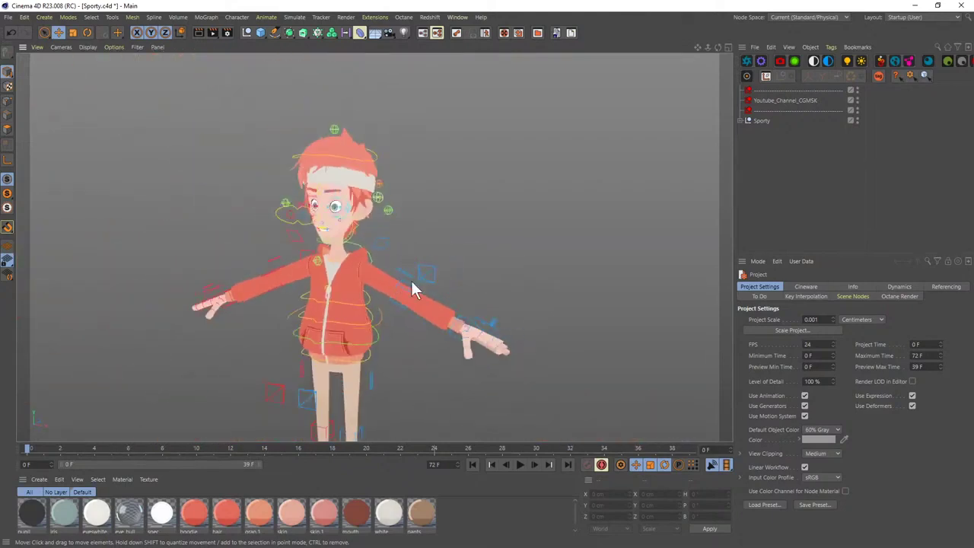
left_click(411, 283)
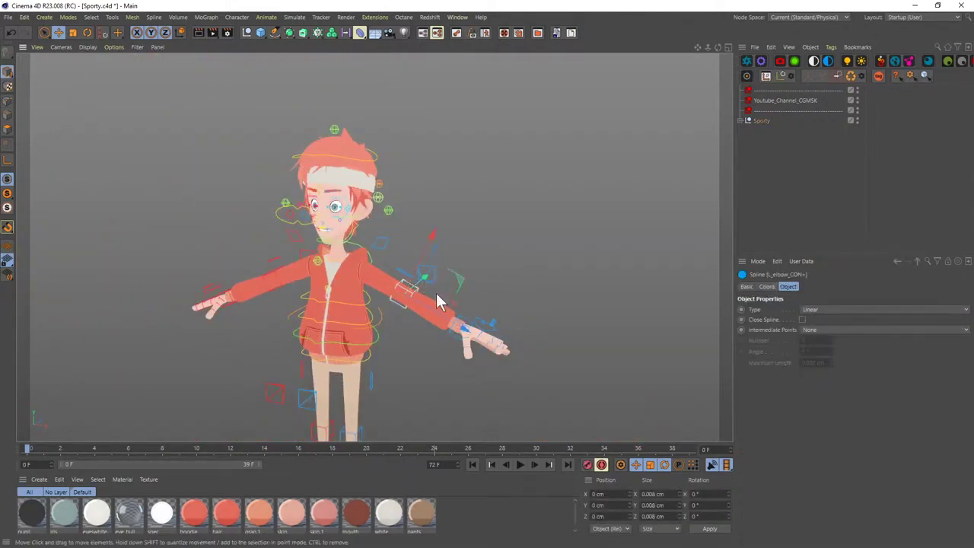
left_click(470, 329)
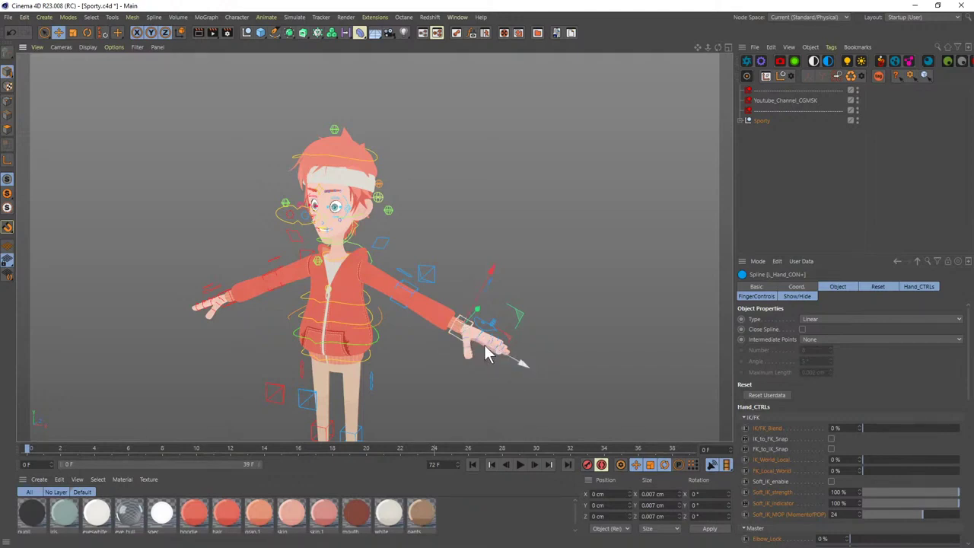
mouse_move(486, 346)
left_mouse_down()
mouse_move(515, 350)
mouse_move(646, 423)
mouse_move(412, 325)
mouse_move(477, 342)
mouse_move(524, 372)
mouse_move(490, 348)
left_mouse_up()
- Select the character's left knee controller and scale it up uniformly to a size of about 0.011 cm
scroll(396, 312, "down", 4)
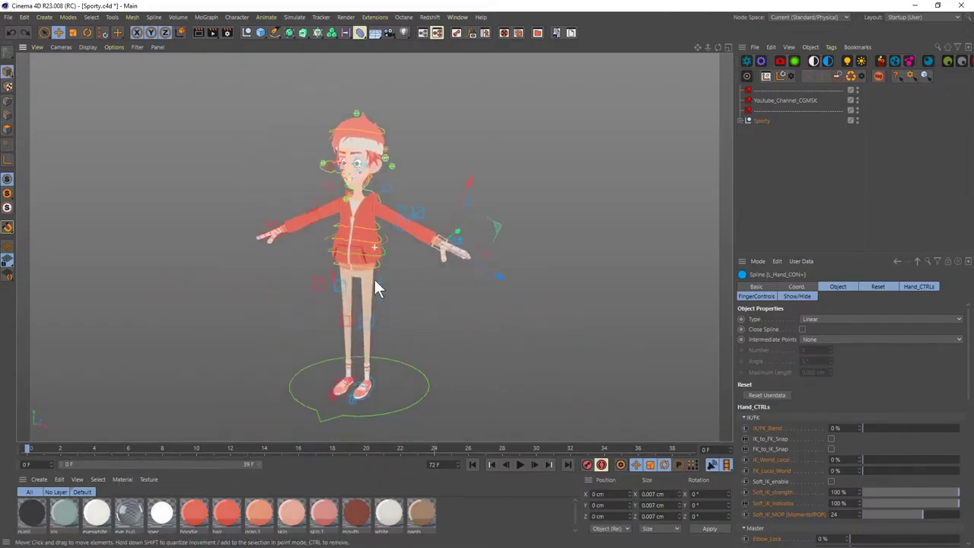
left_click_drag(375, 279, 337, 315, "alt")
scroll(368, 311, "up", 5)
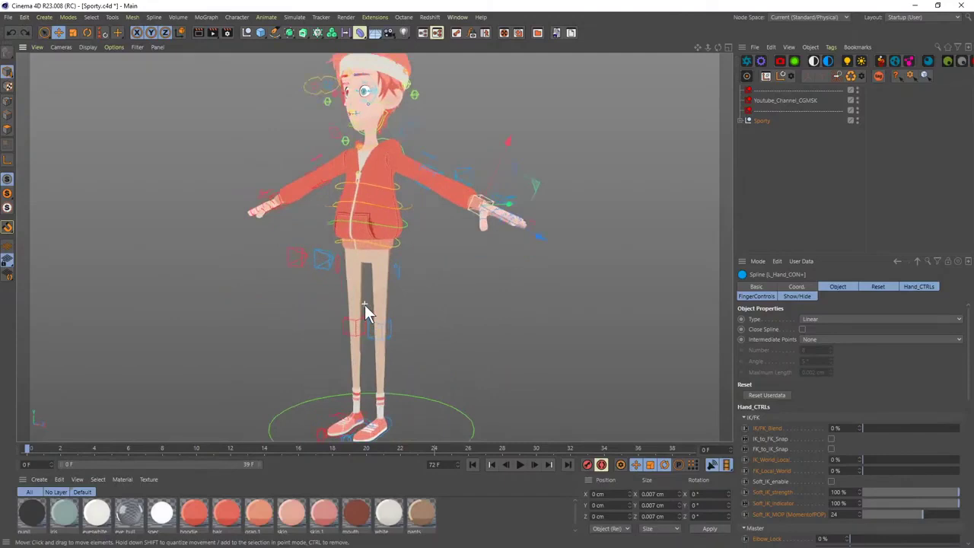
left_click(394, 337)
left_click_drag(395, 337, 395, 328, "alt")
left_click(395, 335)
key("t")
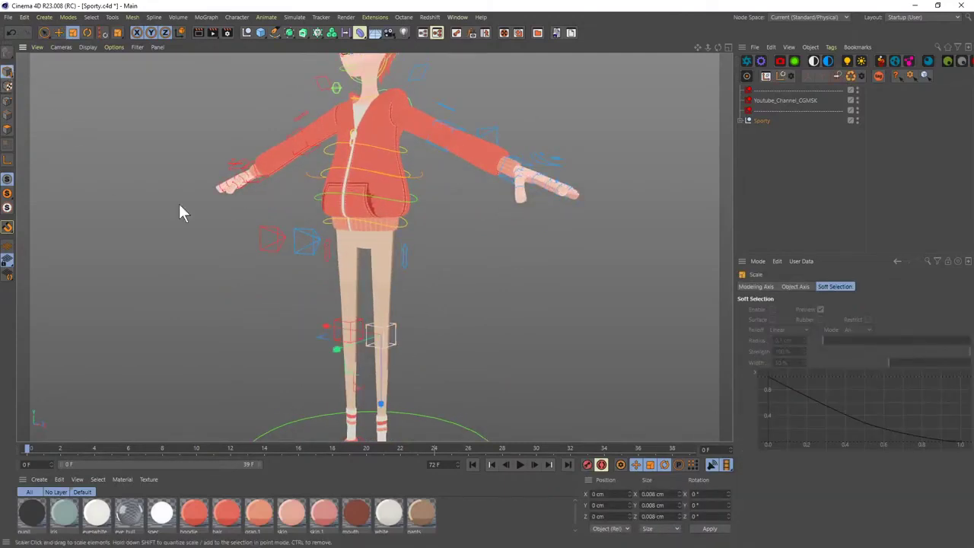
left_click_drag(423, 319, 402, 310)
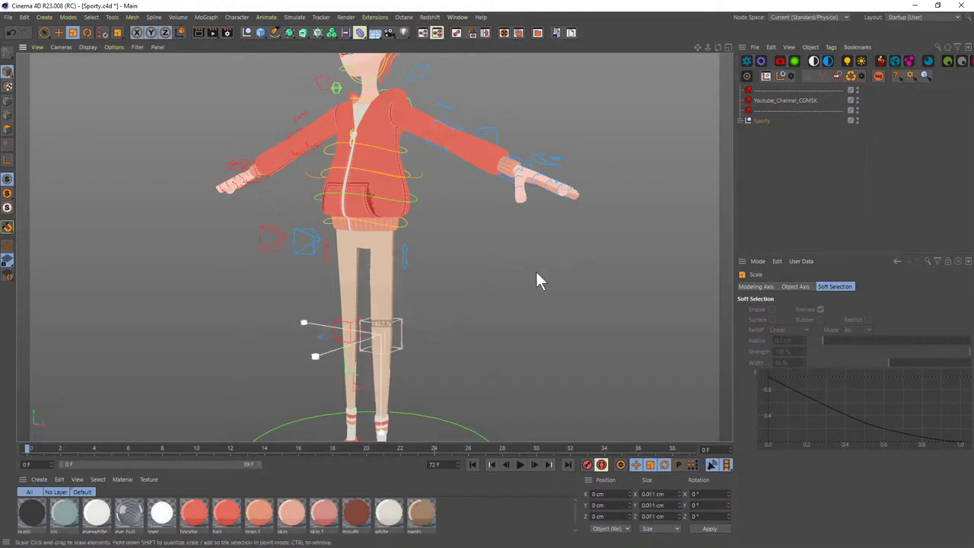
- Move the left foot scale controller beside the hip down about 0.01 cm along its Y axis
key("e")
left_click(406, 258)
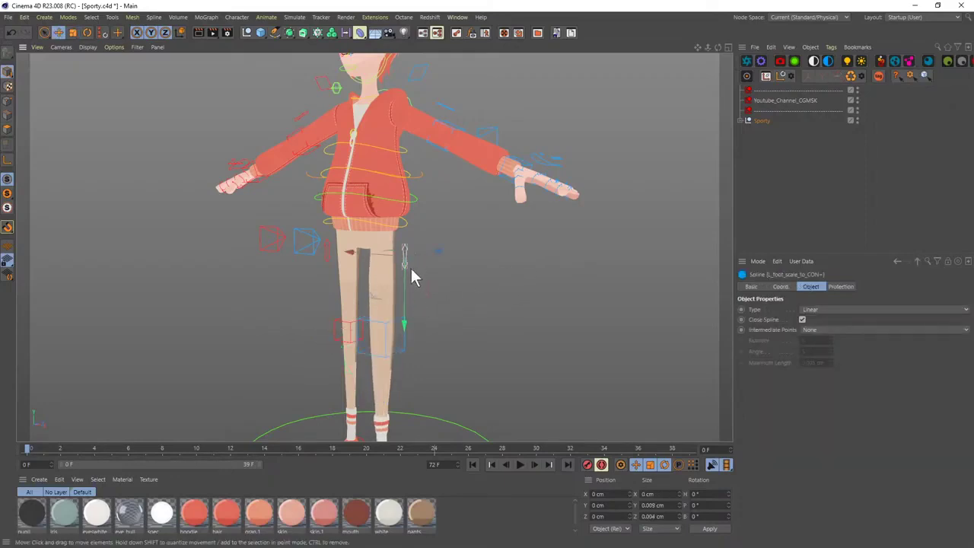
mouse_move(404, 287)
left_mouse_down()
mouse_move(406, 385)
mouse_move(403, 293)
left_mouse_up()
- Scale the ring-shaped torso controller around the middle of the jacket, and clear the selection
scroll(410, 223, "up", 3)
left_click_drag(410, 223, 436, 315, "alt")
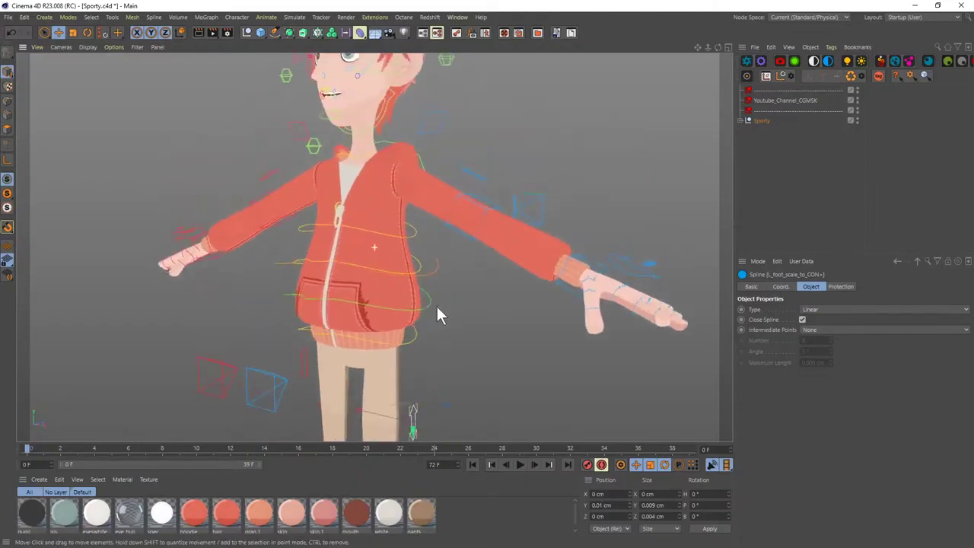
left_click(419, 262)
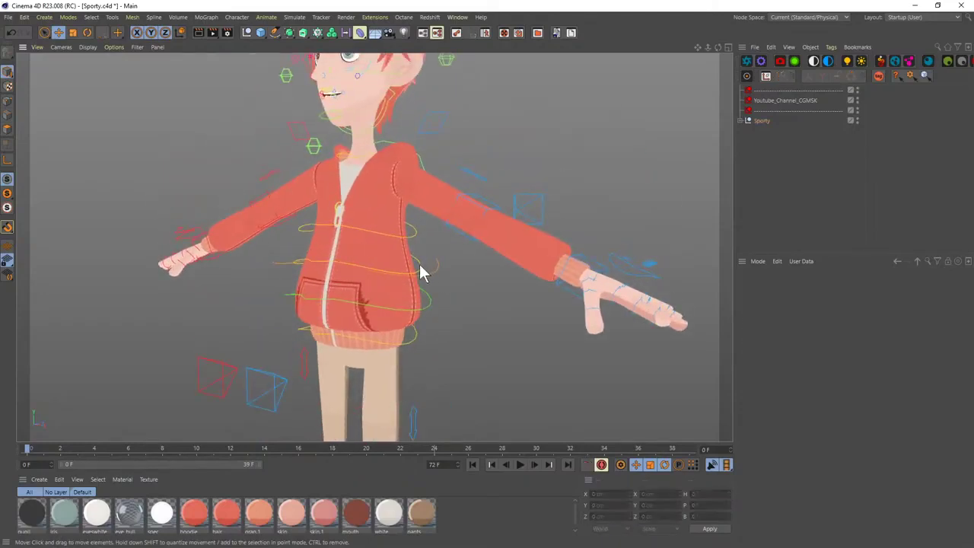
left_click(421, 266)
key("t")
left_click_drag(435, 236, 465, 251)
scroll(431, 255, "down", 5)
left_click(478, 211)
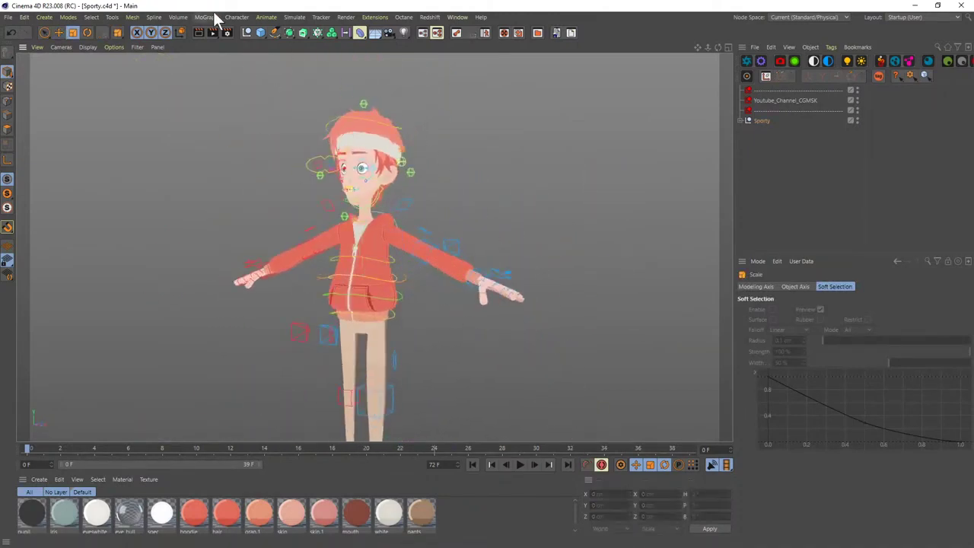
- Add a Character object to the scene
left_click(237, 17)
left_click(239, 60)
left_click(798, 324)
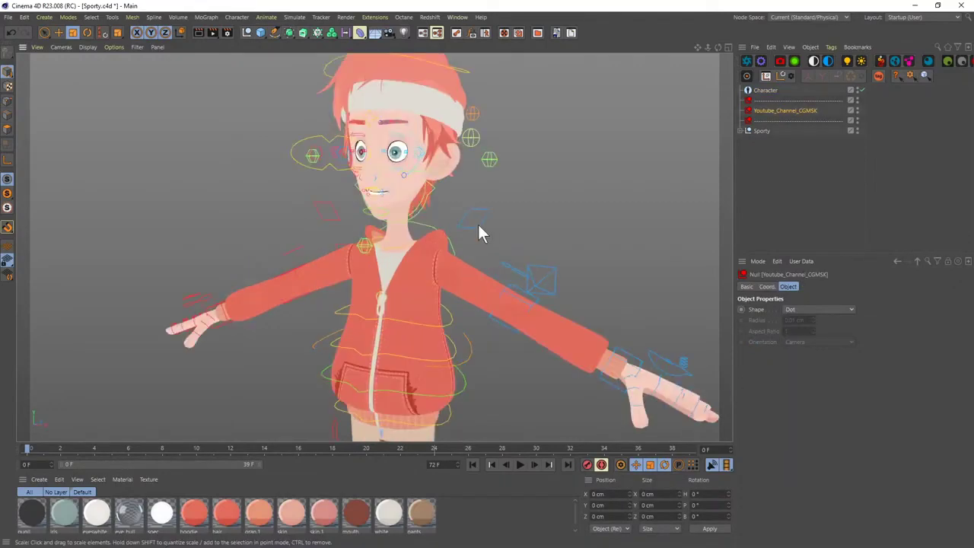
- Select the left clavicle controller and examine the rig's leg controllers around the left knee
left_click(478, 223)
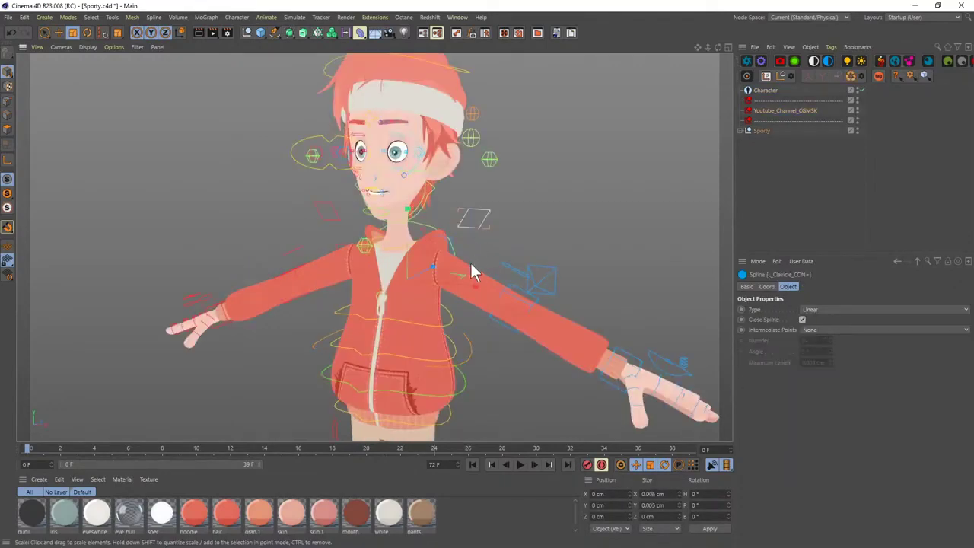
scroll(470, 262, "down", 5)
middle_click_drag(457, 336, 440, 257, "alt")
scroll(448, 312, "up", 5)
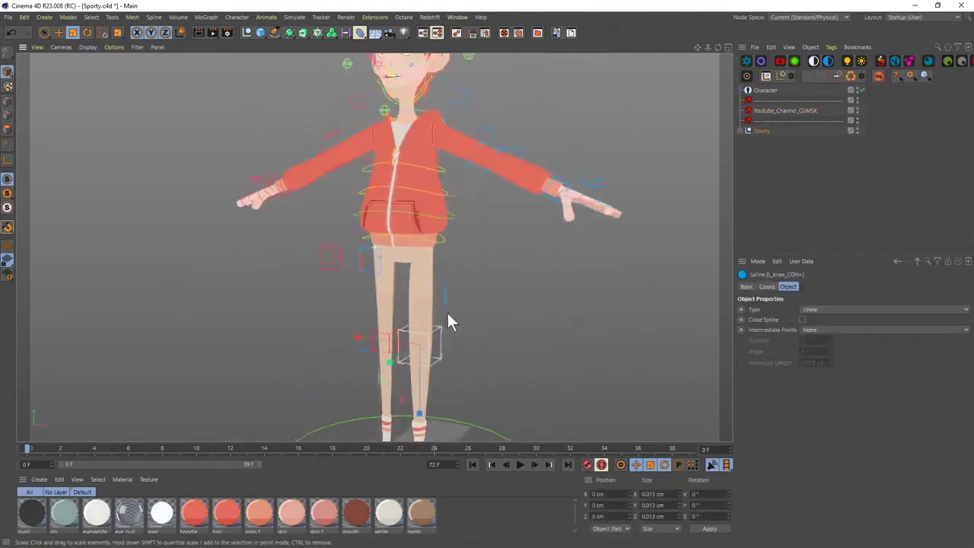
left_click(471, 258)
left_click(461, 263)
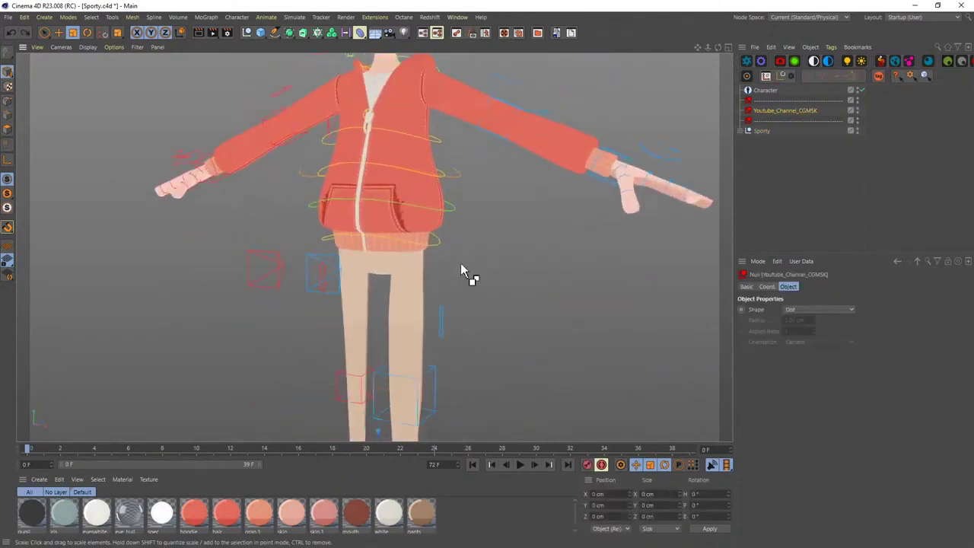
scroll(462, 263, "down", 2)
scroll(487, 270, "up", 8)
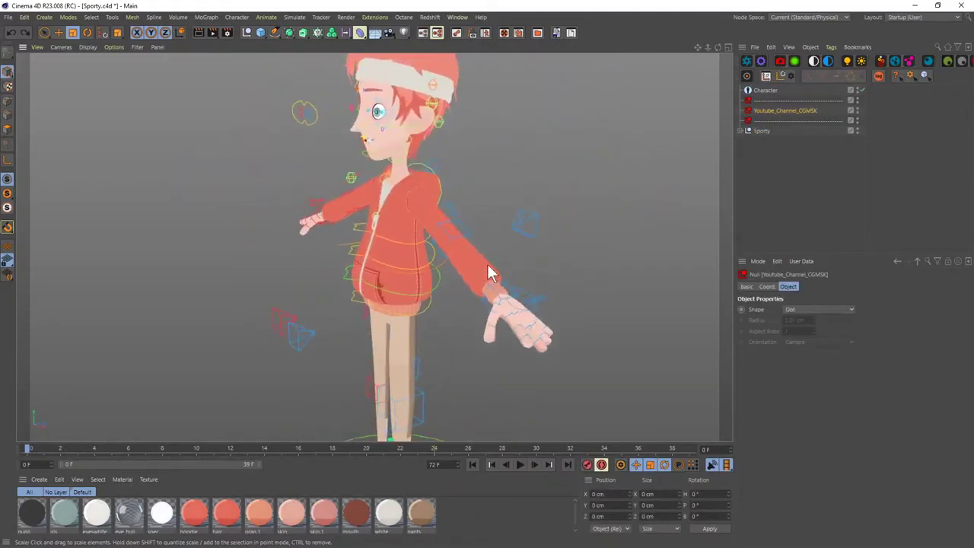
- Select the left elbow controller and scale it up uniformly to a size of about 0.012 cm
left_click_drag(468, 280, 426, 177, "alt")
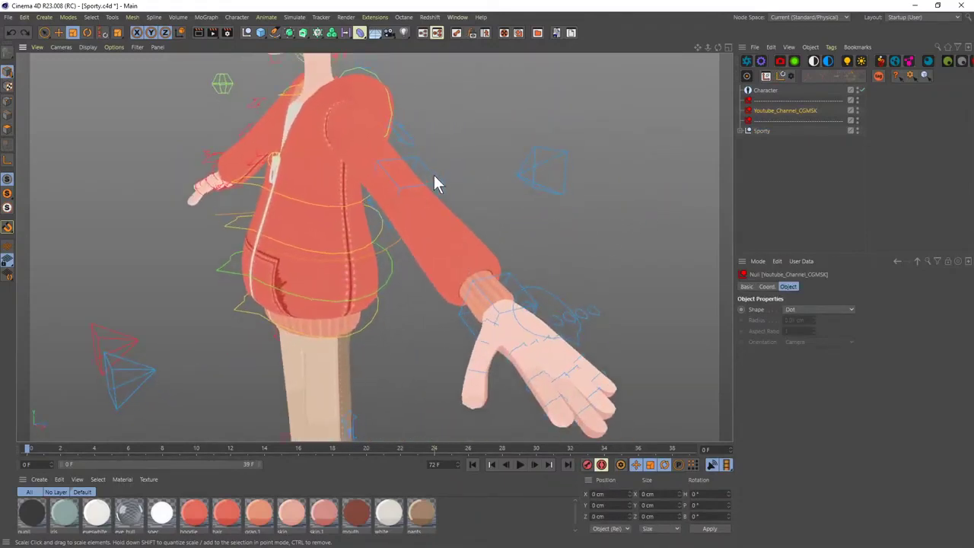
left_click(463, 174)
left_click(444, 185)
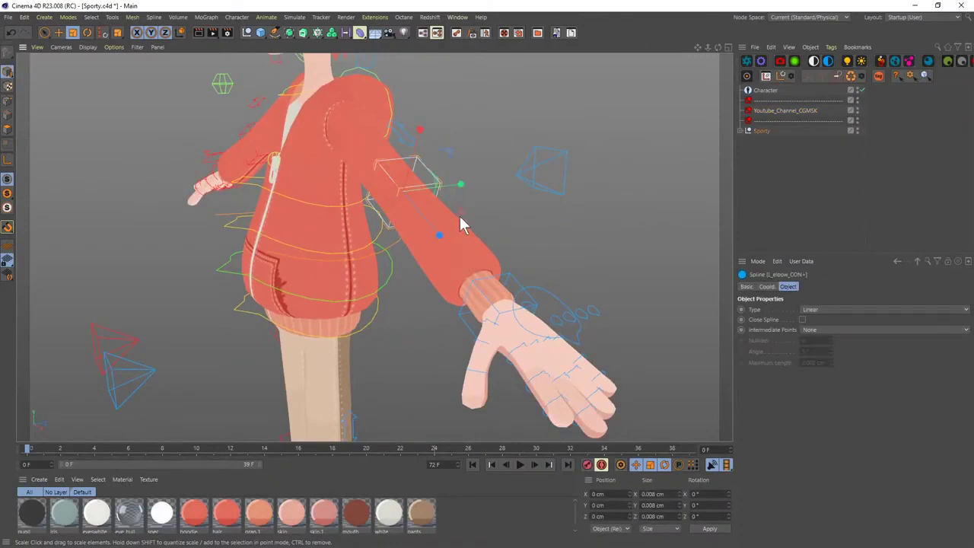
left_click_drag(463, 222, 702, 211)
key("ctrl+z")
left_click_drag(474, 188, 459, 238)
- Move the left elbow controller up along the arm toward the shoulder and clear the selection
key("e")
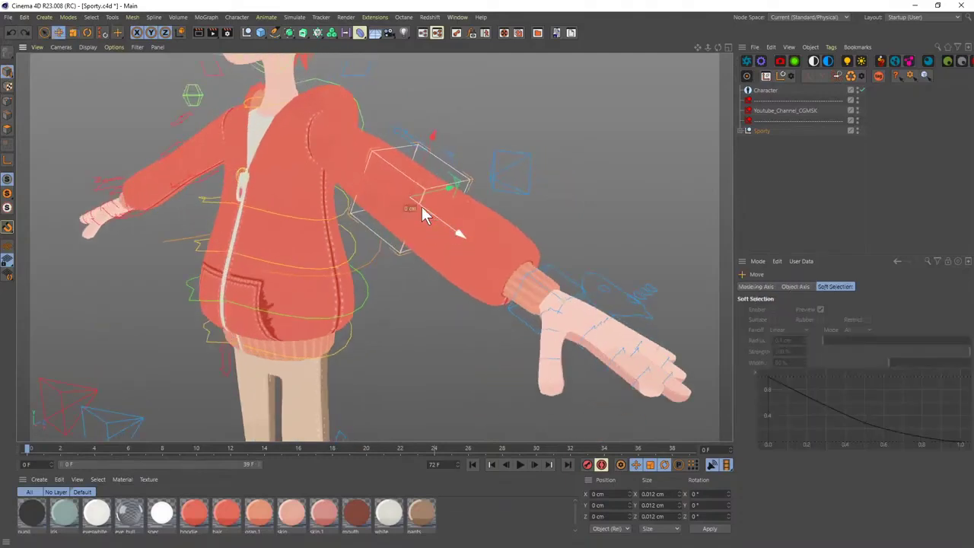
mouse_move(424, 206)
left_mouse_down()
mouse_move(467, 237)
mouse_move(427, 200)
left_mouse_up()
left_click_drag(487, 255, 439, 223)
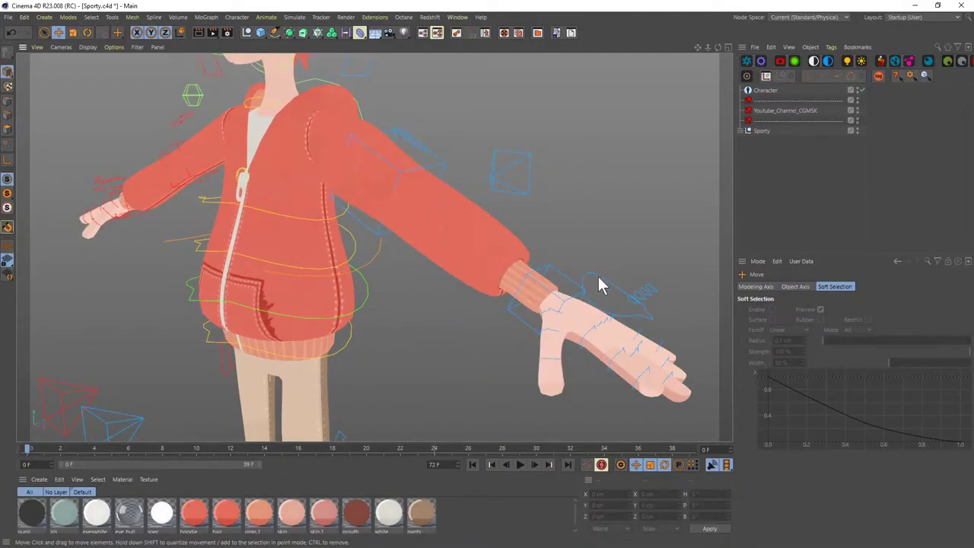
- Select the fingers controller above the left hand and move it to uncurl and spread the fingers
left_click(598, 282)
left_click_drag(593, 283, 516, 335, "alt")
key("t")
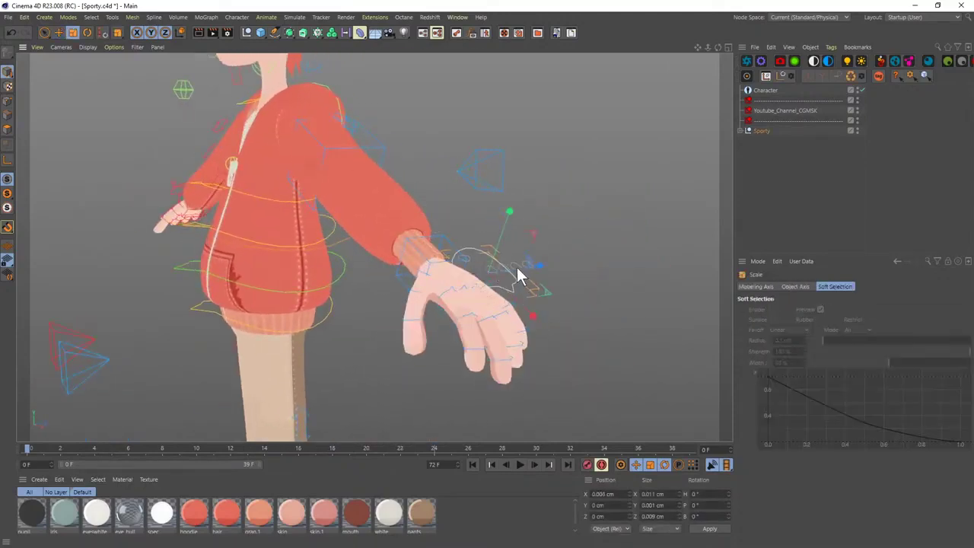
left_click_drag(528, 271, 536, 326)
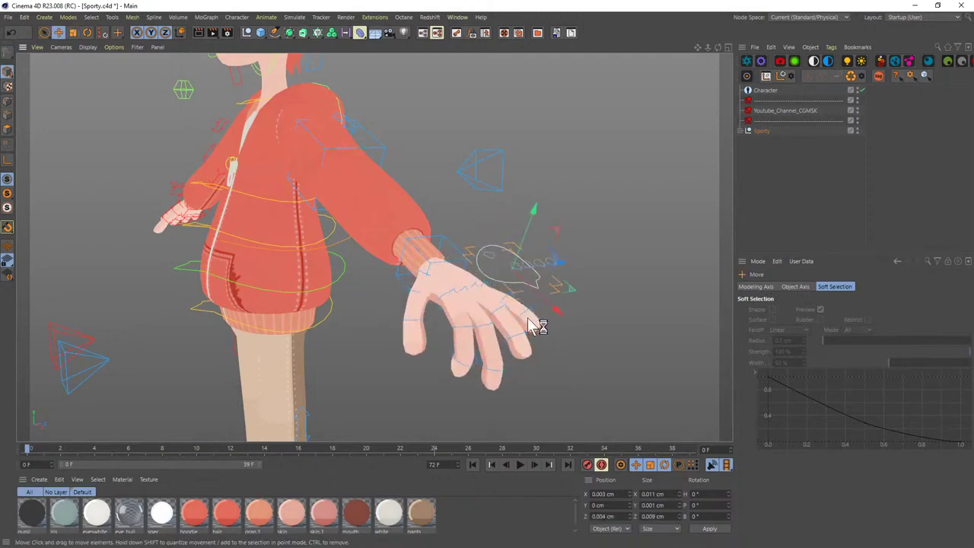
- Select the controller at the tip of the left pinky and rotate it
left_click(528, 319)
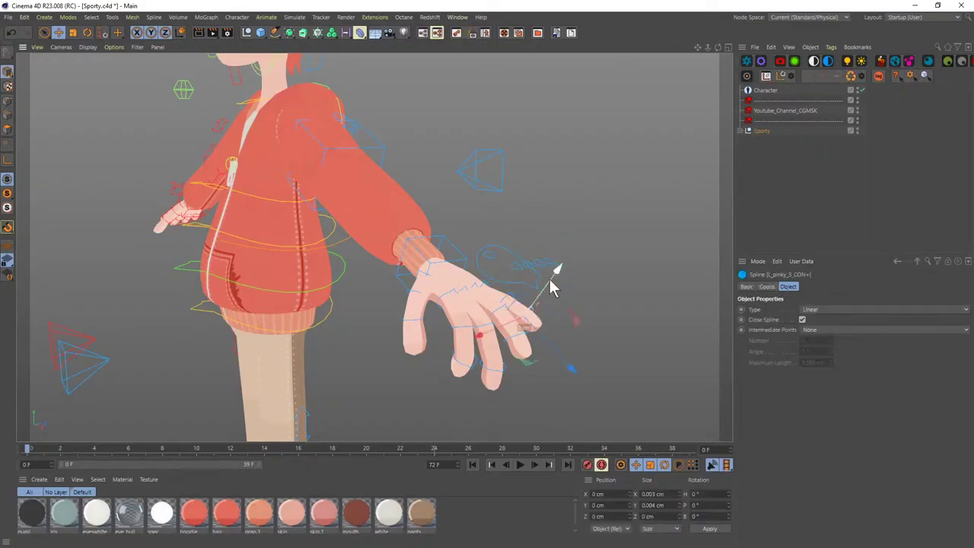
key("r")
left_click_drag(564, 292, 561, 315)
- Select the small finger controller above the left hand and move it to about X 0.001 cm, Y -0.002 cm
left_click(558, 264)
key("e")
left_click(556, 260)
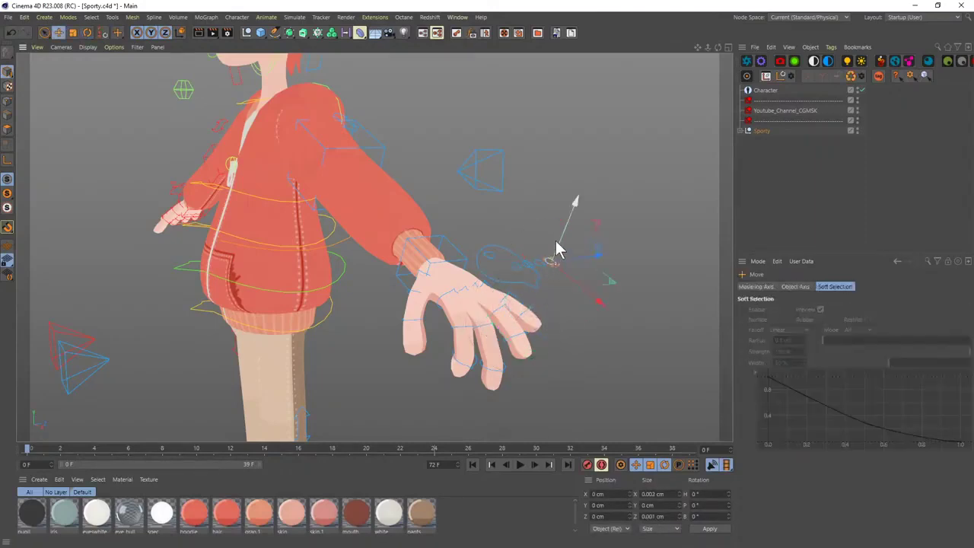
left_click_drag(557, 259, 332, 241)
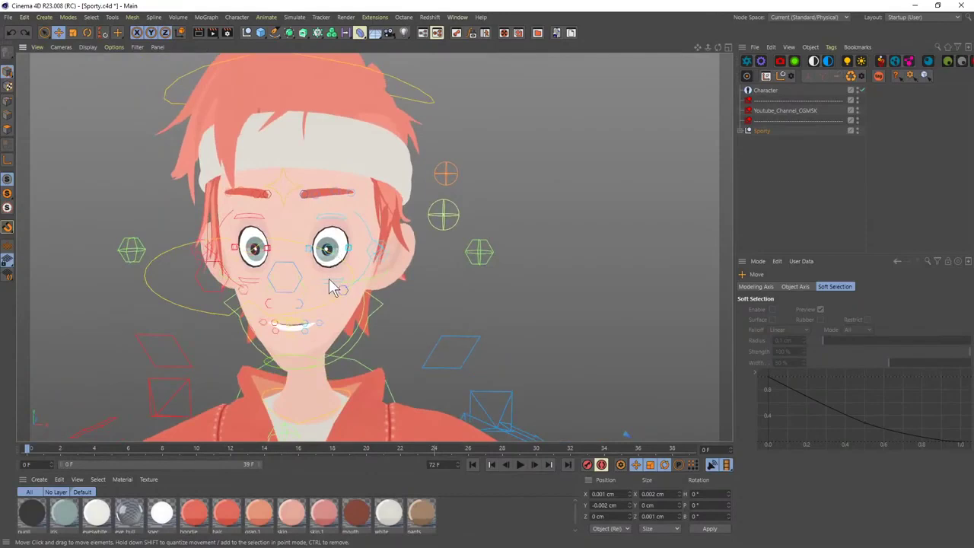
- Select the outer corner controller of the left eyelid and examine the facial controllers
left_click(448, 215)
left_click(421, 228)
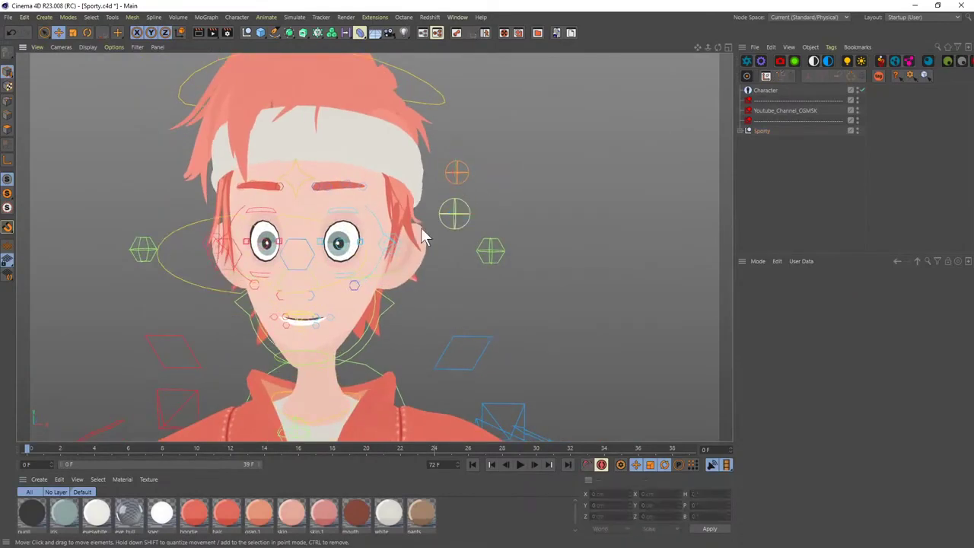
left_click(365, 242)
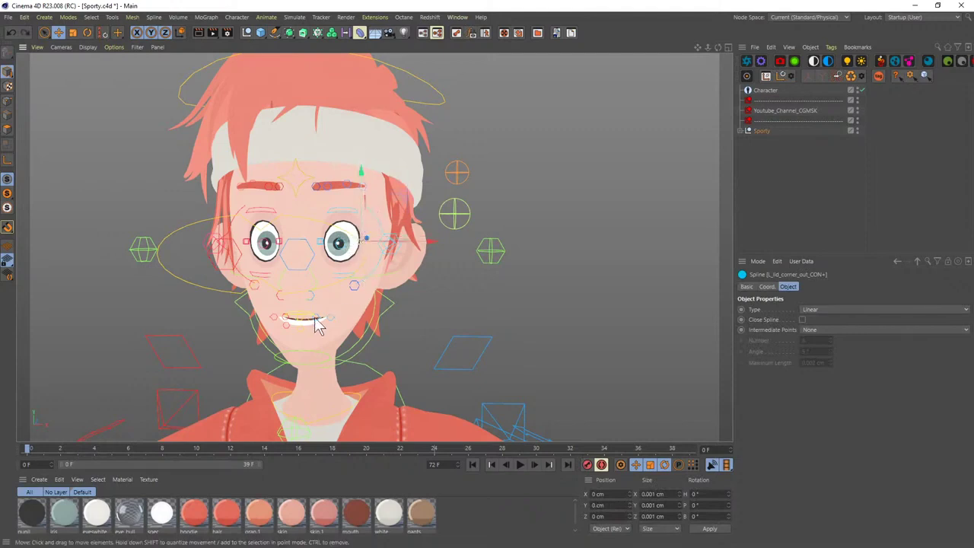
- Select the Face_CTRLs null and open the mouth by setting sync to about X -15 %, Y -84 %
left_click(455, 216)
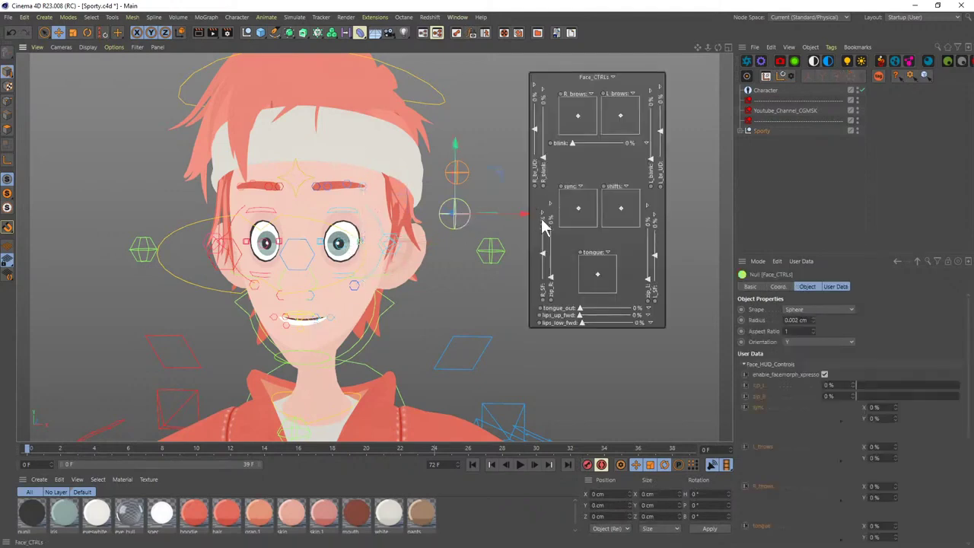
left_click_drag(579, 211, 572, 209)
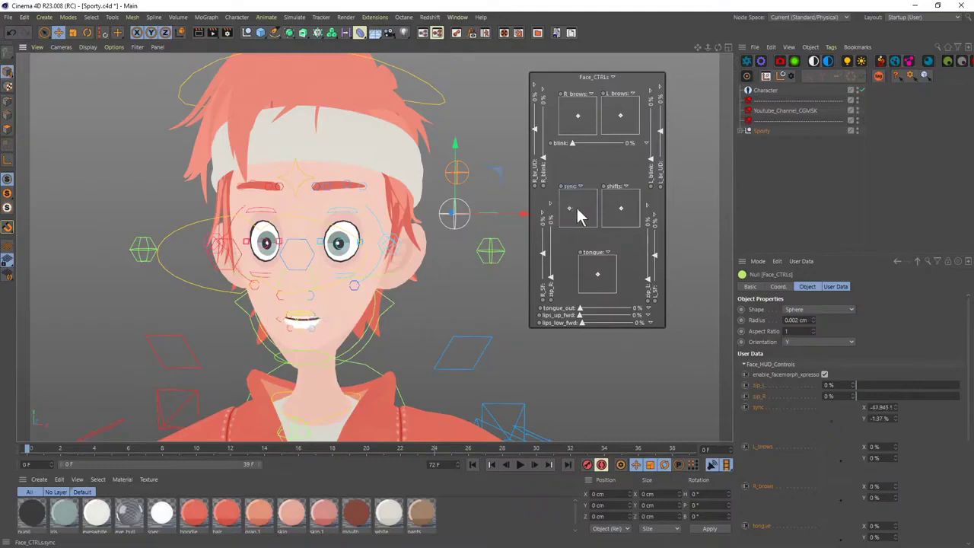
left_click_drag(578, 199, 576, 226)
- Adjust the face controls: tongue to about X -1.4 %, Y 4.1 %, sync to about X -9.6 %, Y -20.5 %, and zip_R to 53 %
scroll(304, 395, "up", 6)
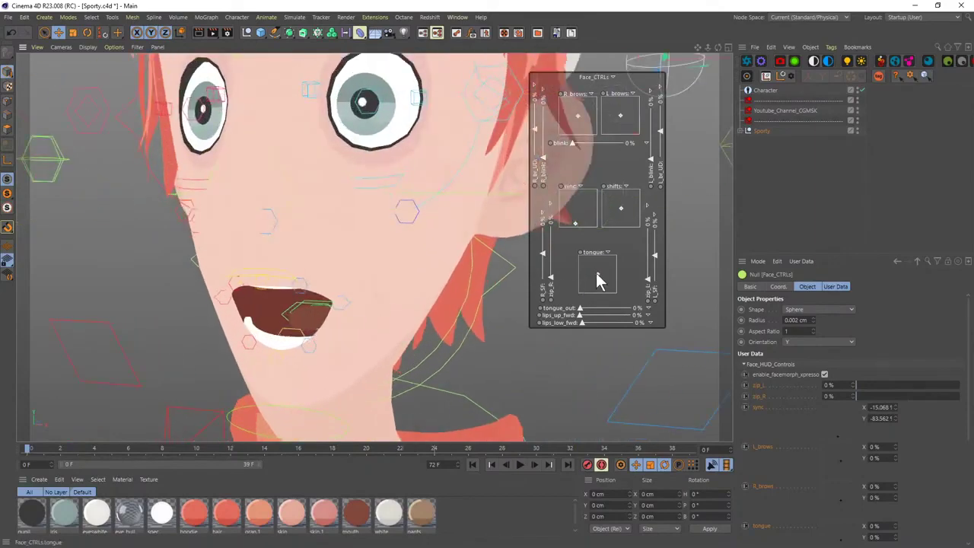
mouse_move(597, 277)
left_mouse_down()
mouse_move(599, 262)
mouse_move(589, 271)
mouse_move(566, 265)
mouse_move(598, 276)
left_mouse_up()
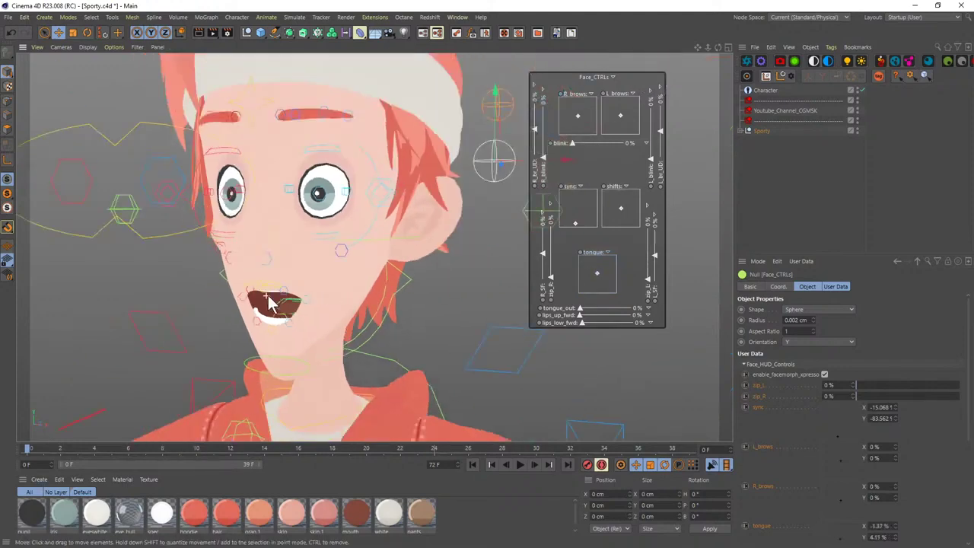
left_click_drag(577, 223, 621, 210)
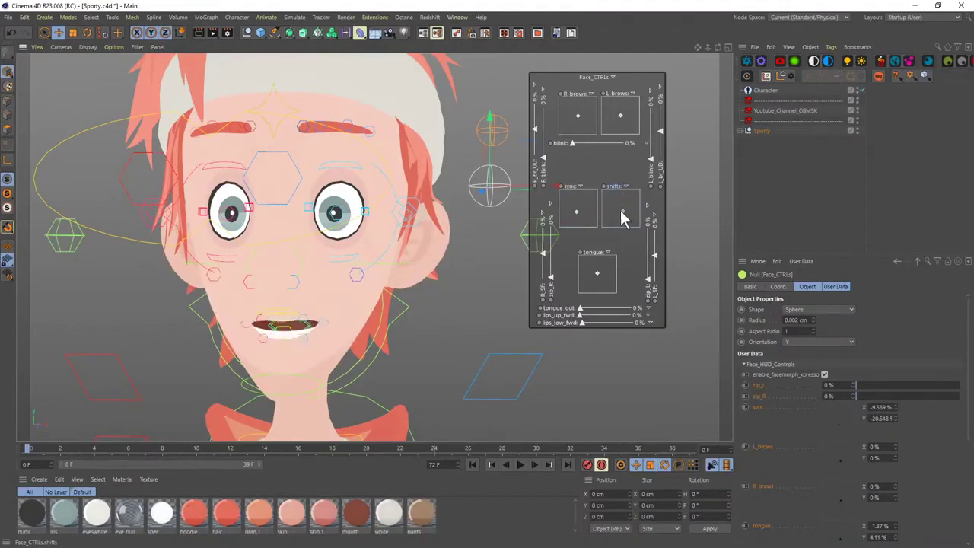
left_click_drag(555, 242, 390, 243)
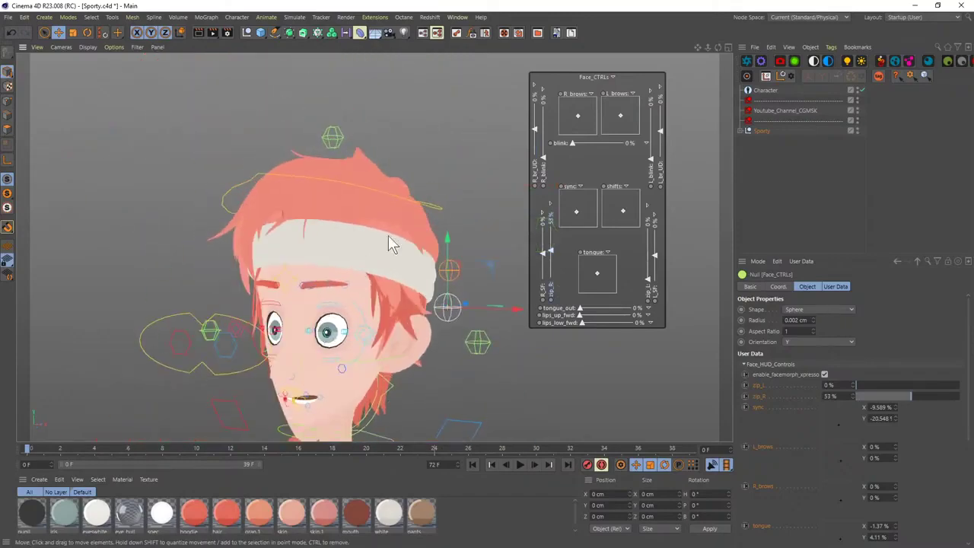
- Clear the selection, find and open the Content Browser through the Commander, and place its window over the viewport
left_click(441, 207)
key("shift+c")
type("conten")
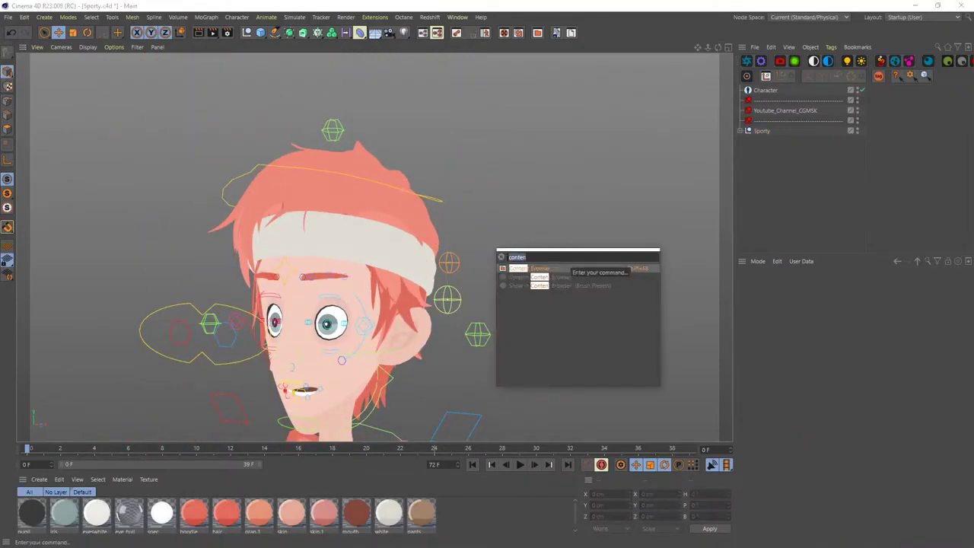
left_click(545, 271)
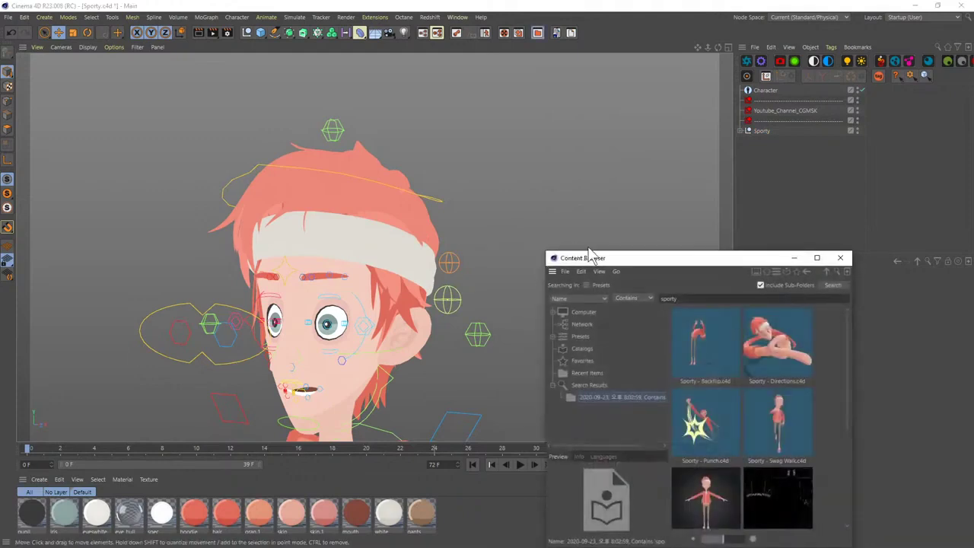
left_click_drag(561, 255, 284, 99)
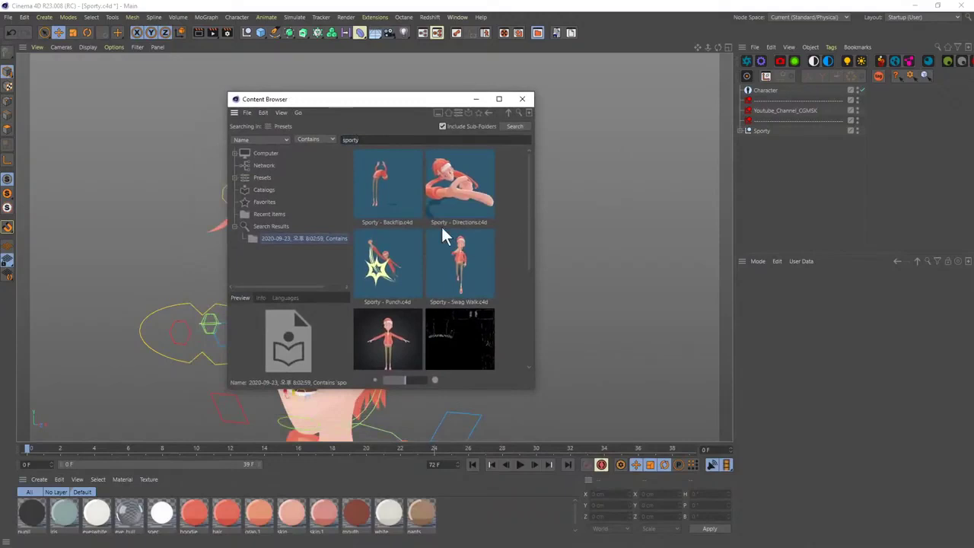
- Open the Sporty - Backflip.c4d preset and play its animation with the Content Browser moved clear of the character
double_click(395, 183)
key("F8")
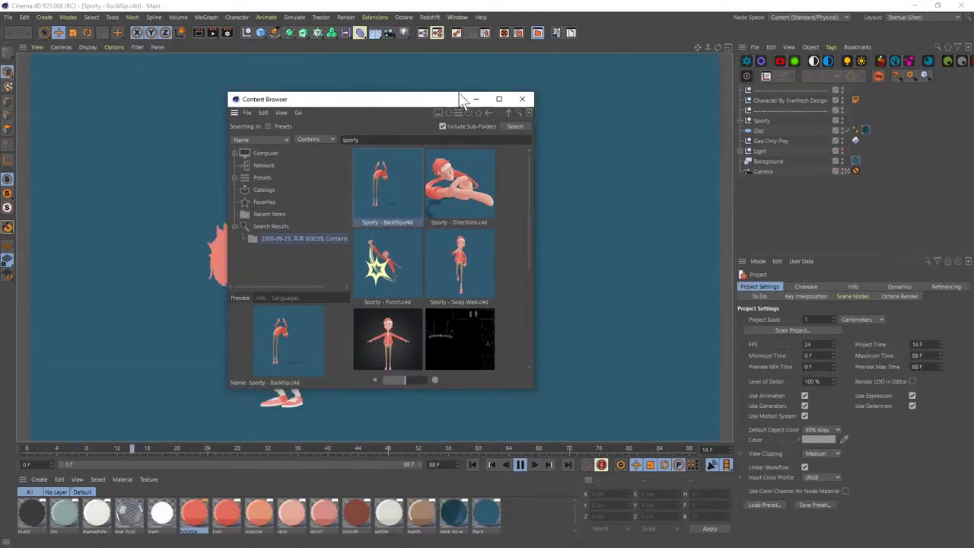
left_click_drag(448, 99, 456, 472)
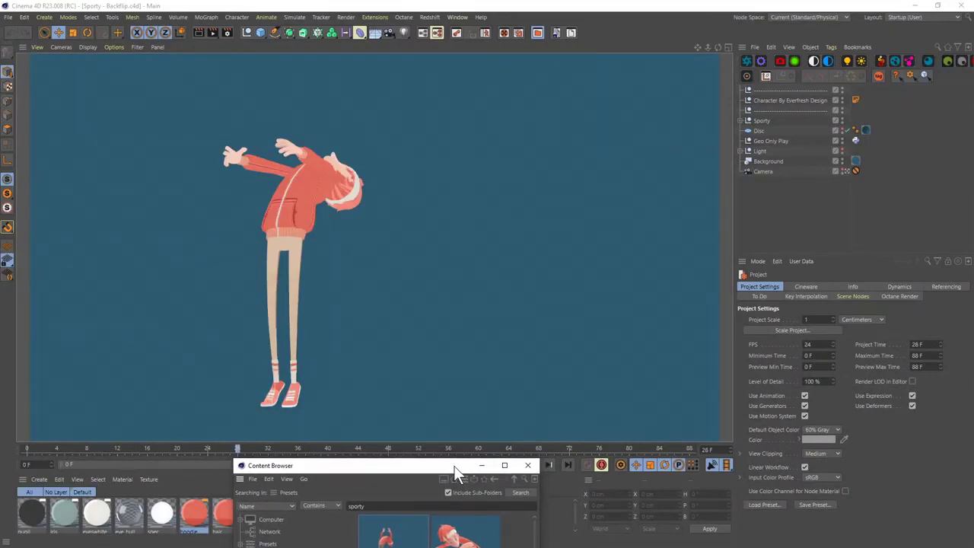
left_click_drag(454, 467, 455, 467)
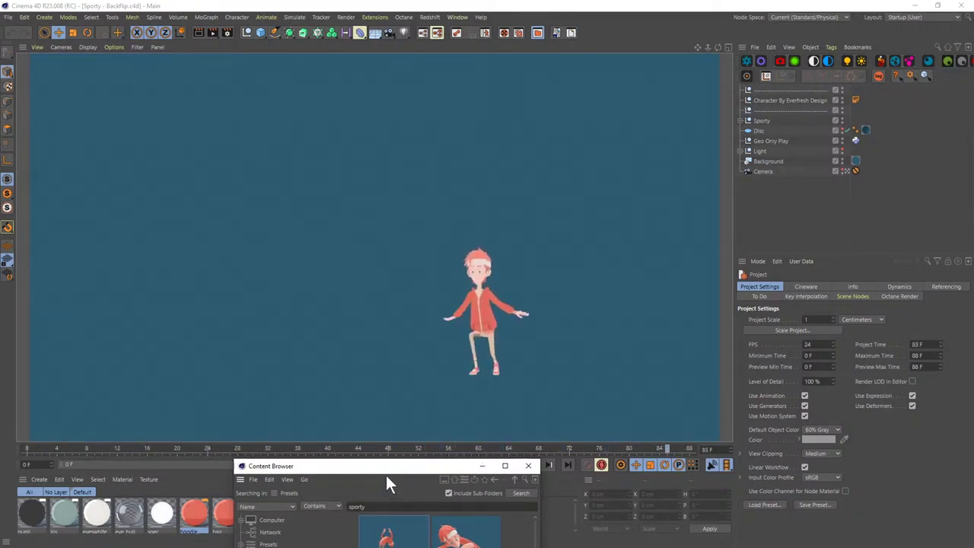
left_click_drag(391, 470, 342, 463)
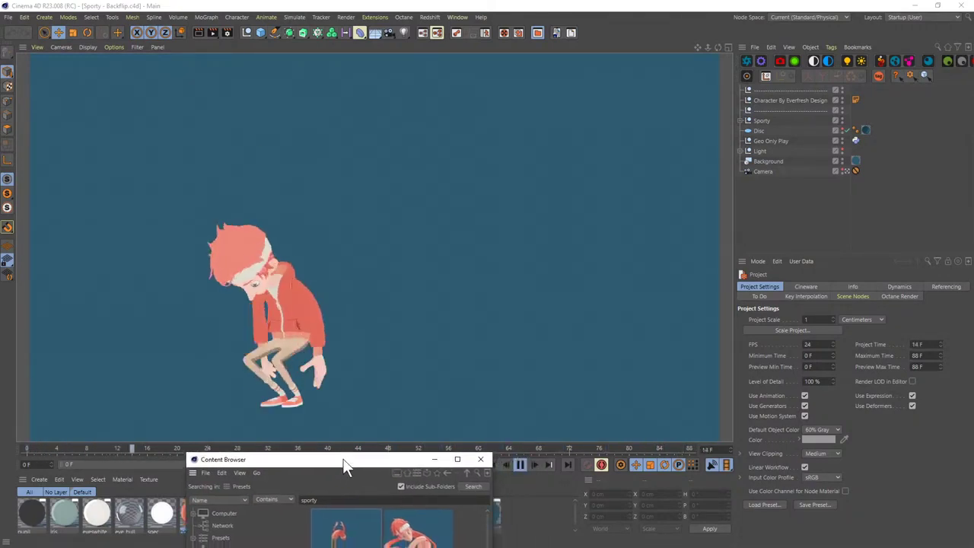
left_click(518, 465)
- Open the Sporty - Directions.c4d preset, play its animation, stop at frame 32 and examine the stretched pose from the side
left_click_drag(335, 462, 328, 427)
double_click(402, 259)
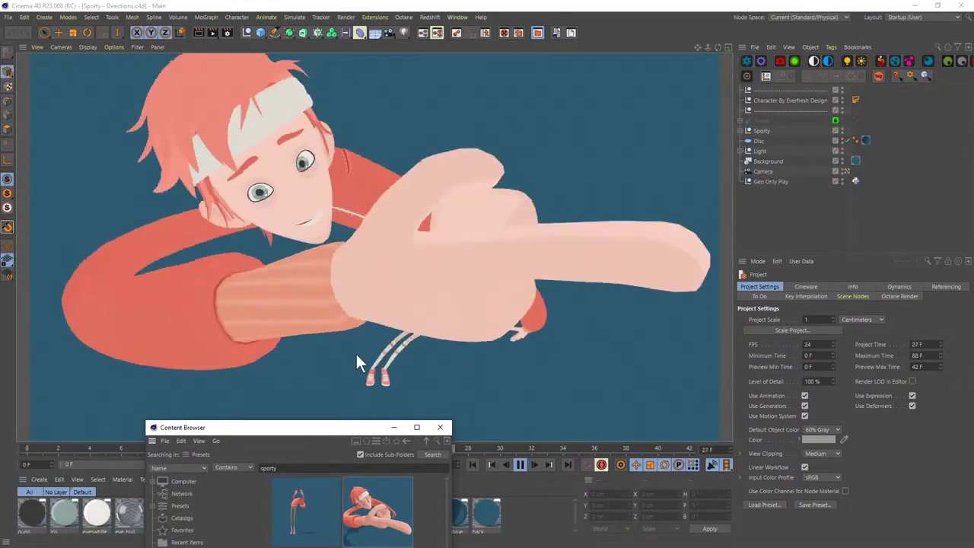
left_click(404, 383)
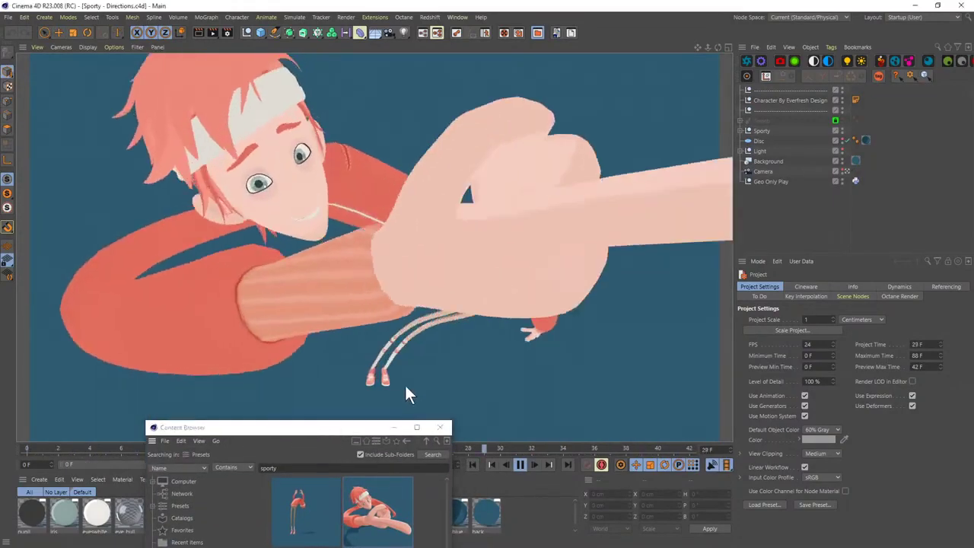
key("F8")
left_click_drag(445, 271, 252, 256, "alt")
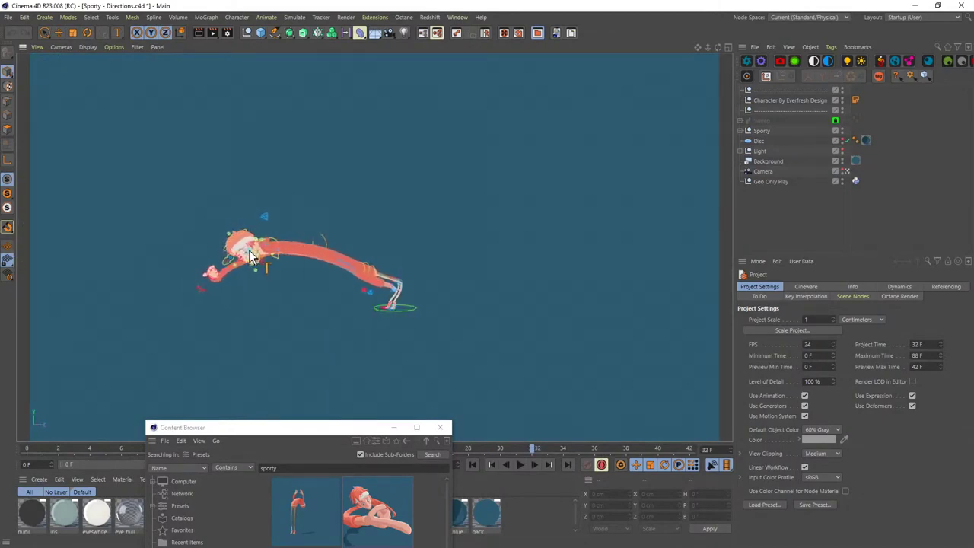
left_click_drag(384, 298, 351, 313, "alt")
scroll(351, 313, "up", 5)
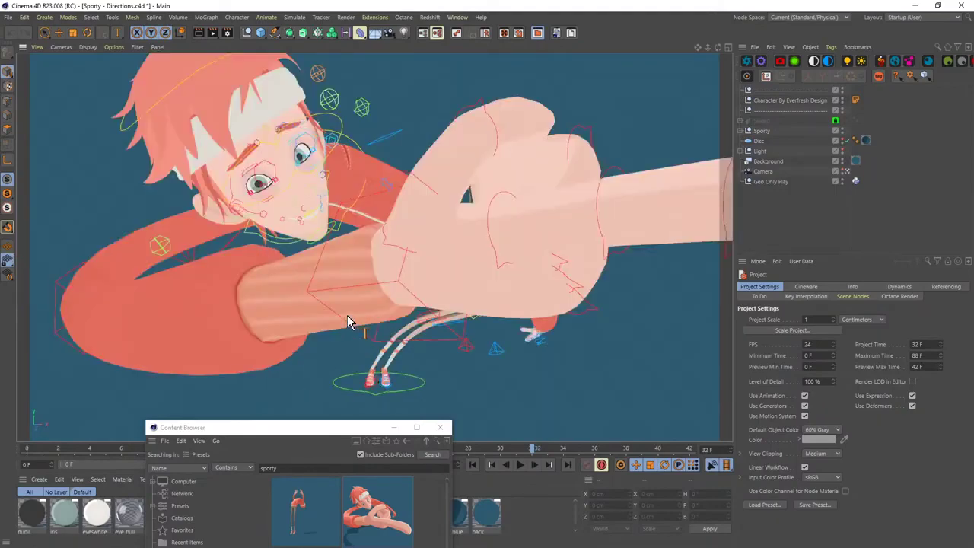
key("e")
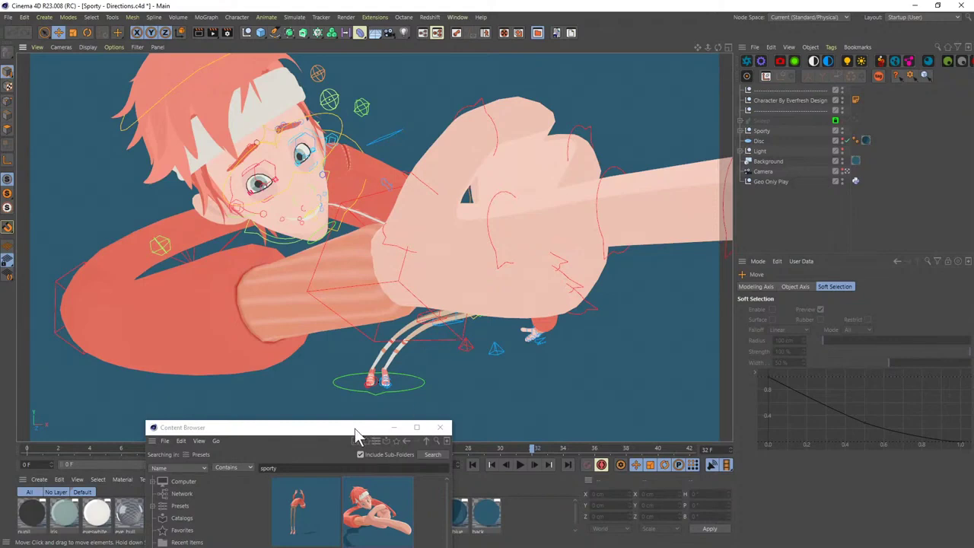
- Open the Sporty - Punch.c4d preset and watch its animation in the maximized perspective view
left_click_drag(355, 429, 356, 185)
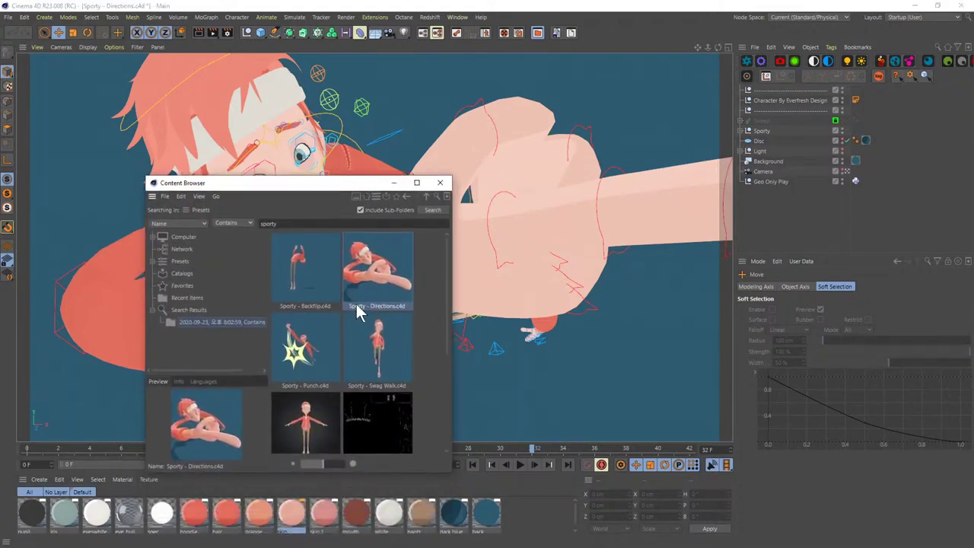
double_click(325, 352)
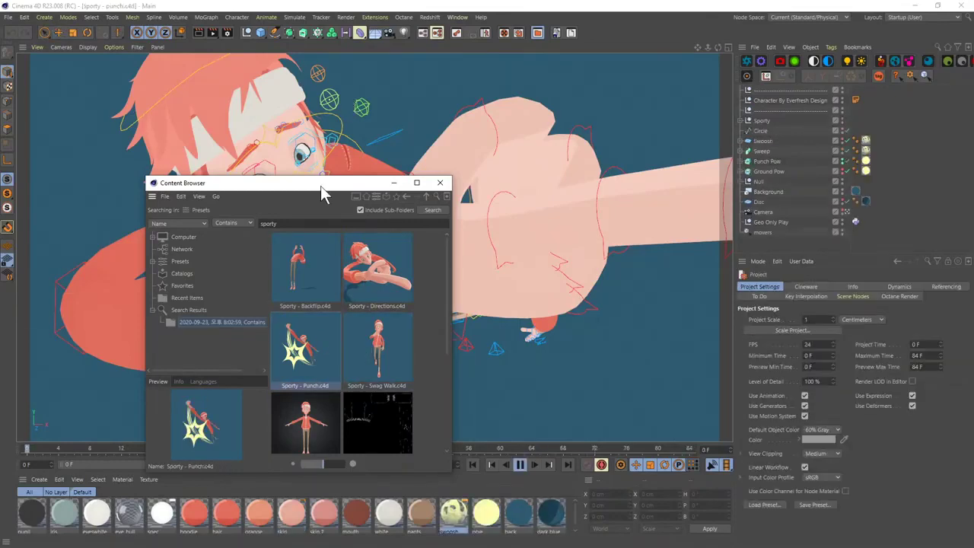
left_click_drag(322, 194, 334, 456)
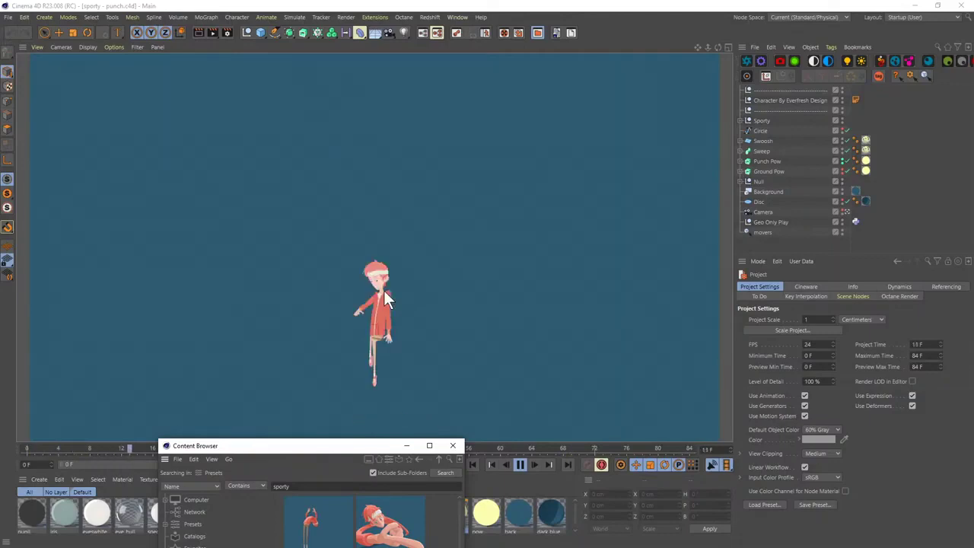
middle_click(383, 289)
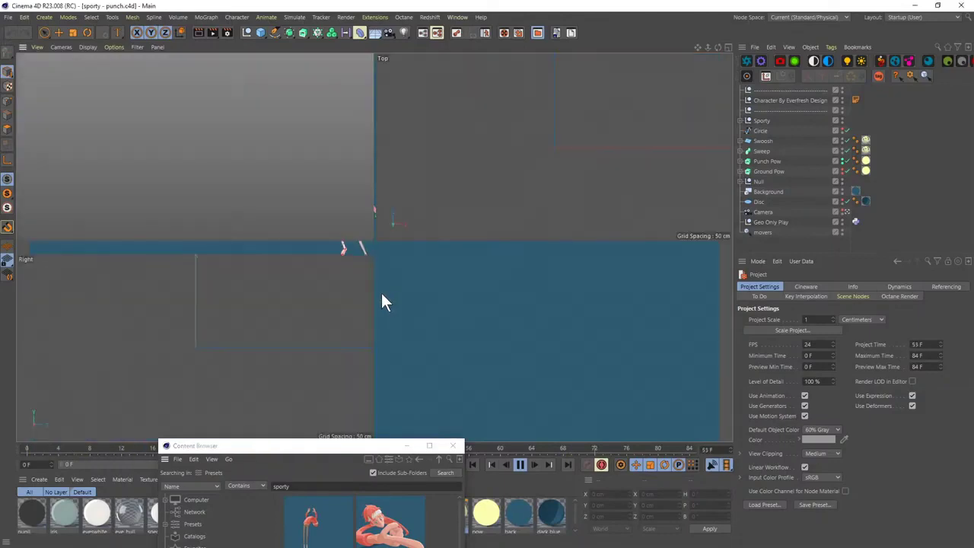
middle_click(250, 152)
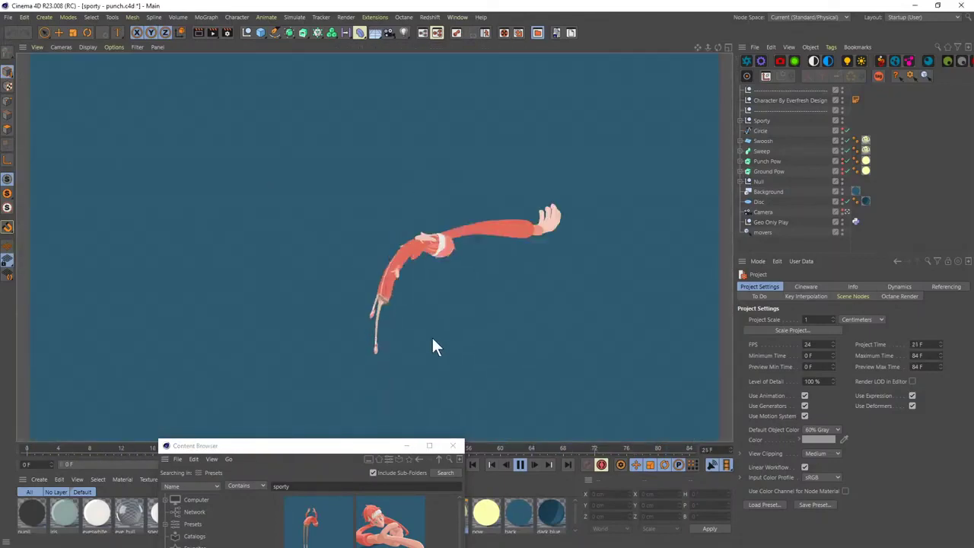
- Open the Sporty - Swag Walk.c4d preset, watch its animation, stop playback and close the Content Browser
left_click_drag(345, 445, 346, 203)
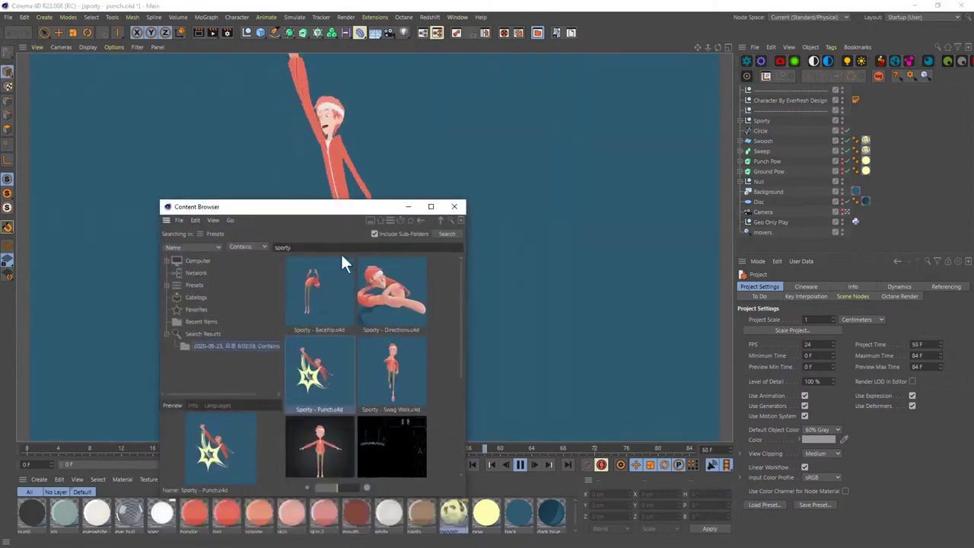
double_click(403, 376)
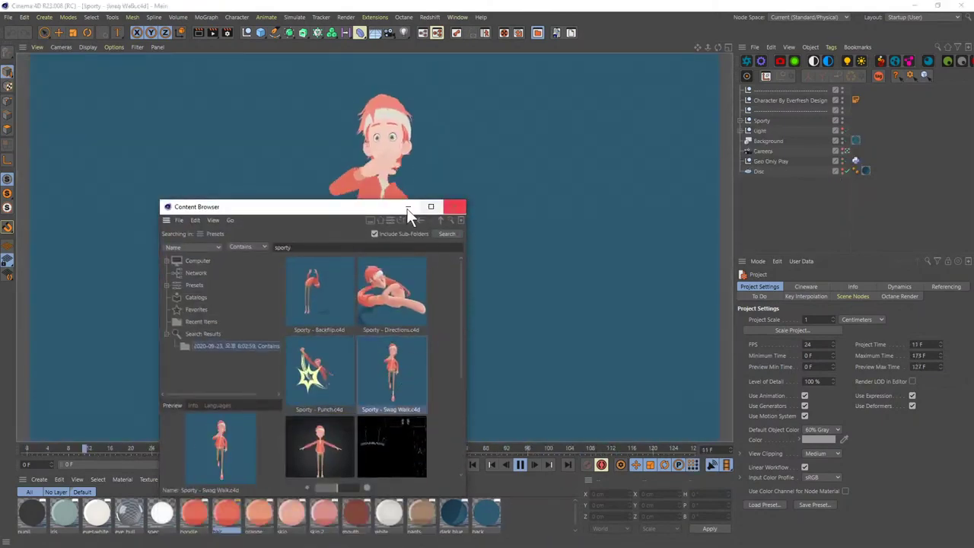
left_click_drag(406, 211, 407, 316)
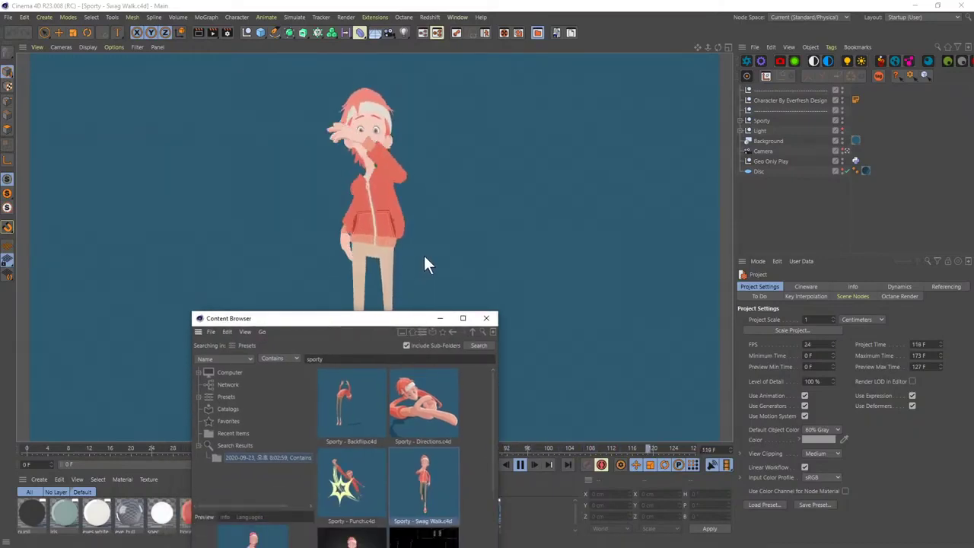
key("F8")
left_click_drag(398, 324, 407, 295)
left_click(492, 292)
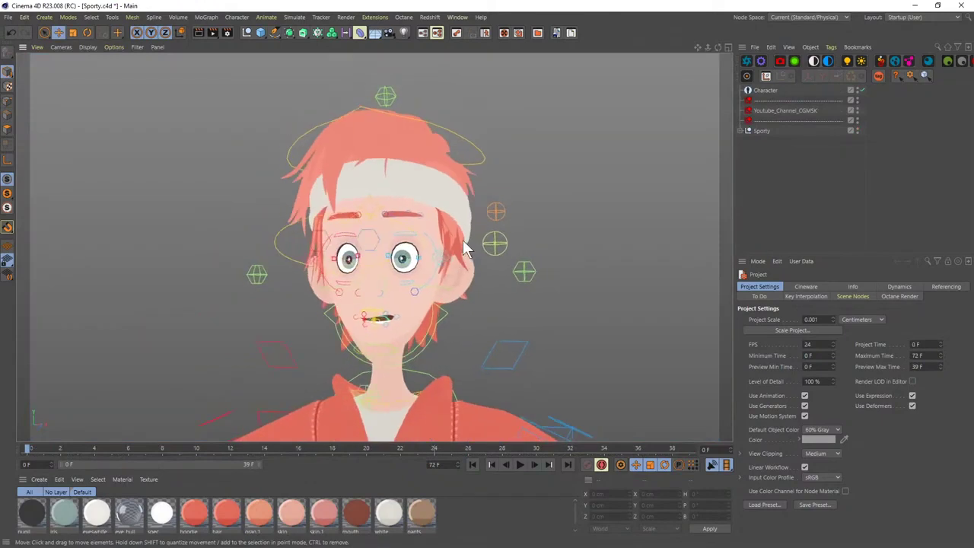
- Shift the mouth through the Face_CTRLs sync controller to about X -26 % and Y -1.37 %
left_click(496, 245)
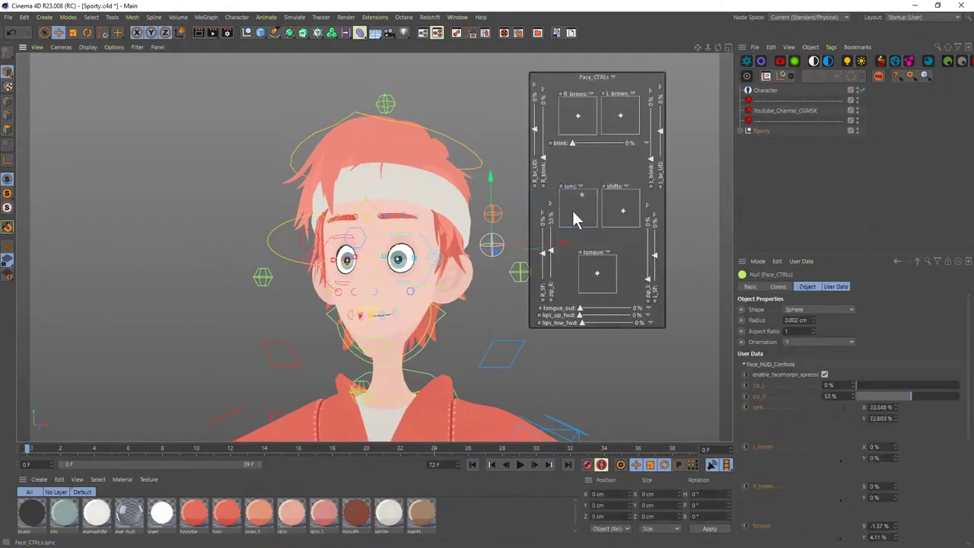
left_click_drag(573, 213, 577, 221)
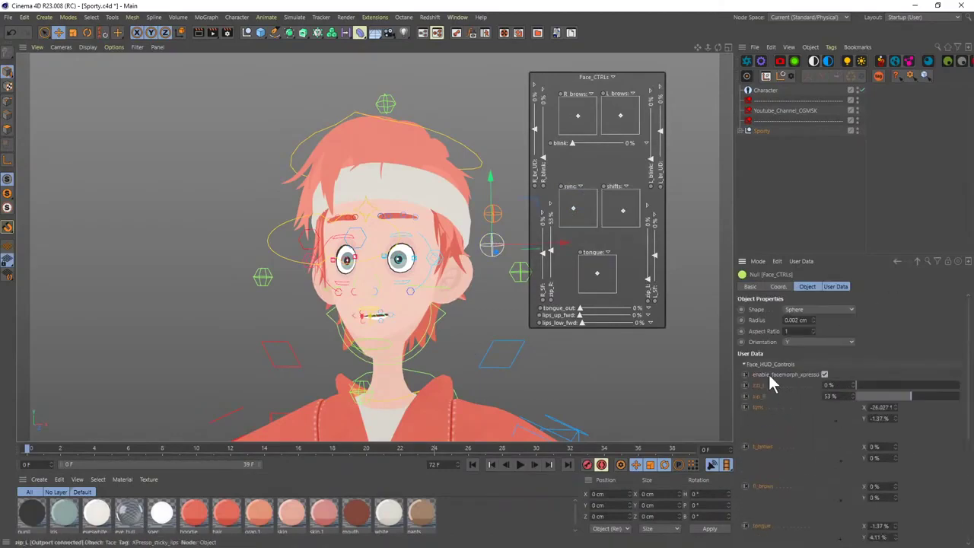
left_click(487, 242)
left_click(490, 244)
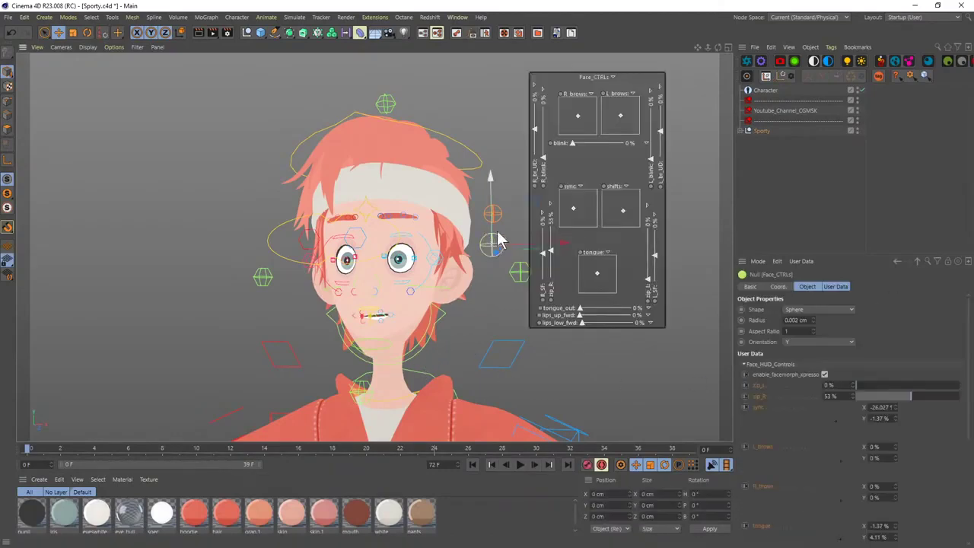
mouse_move(495, 239)
left_mouse_down("alt")
mouse_move(480, 315)
mouse_move(506, 237)
left_mouse_up("alt")
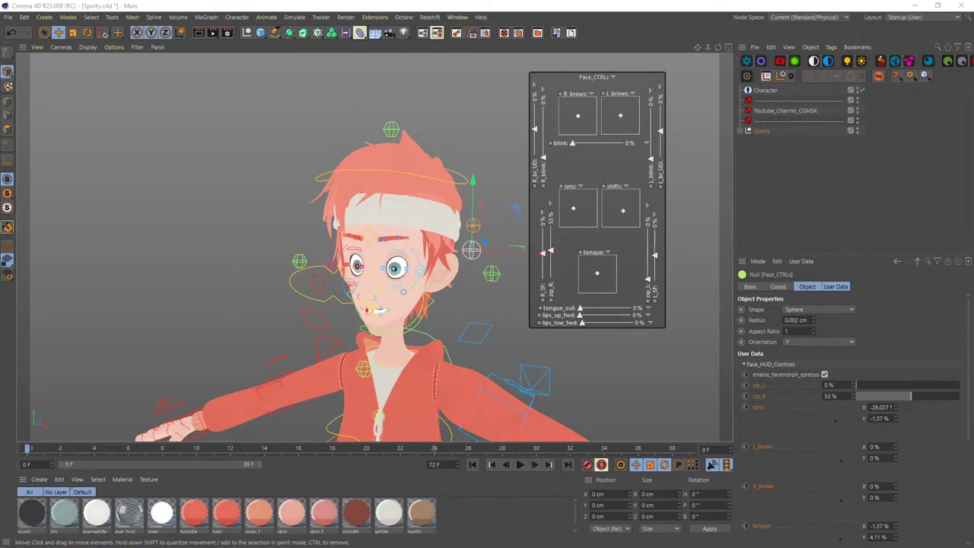
- Open the Delta Mush.c4d scene and play the animation of the two male figures, framed side by side
left_click_drag(421, 511, 463, 278)
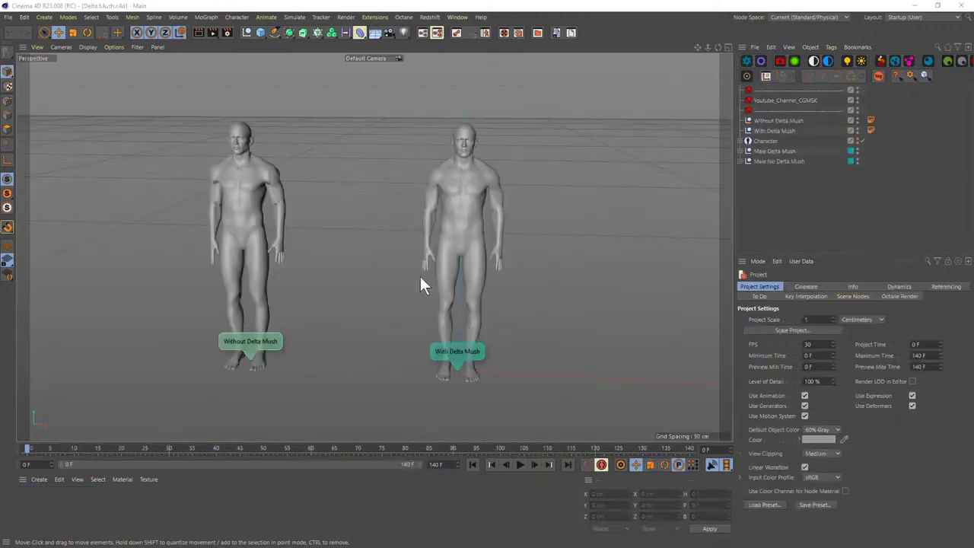
mouse_move(420, 276)
left_mouse_down("alt")
mouse_move(430, 325)
mouse_move(418, 289)
left_mouse_up("alt")
scroll(419, 288, "down", 4)
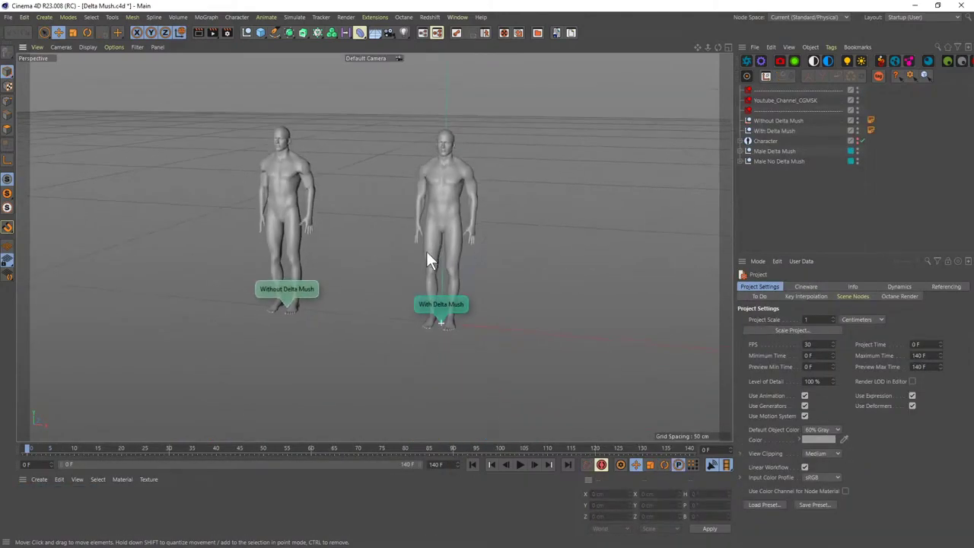
scroll(426, 196, "up", 5)
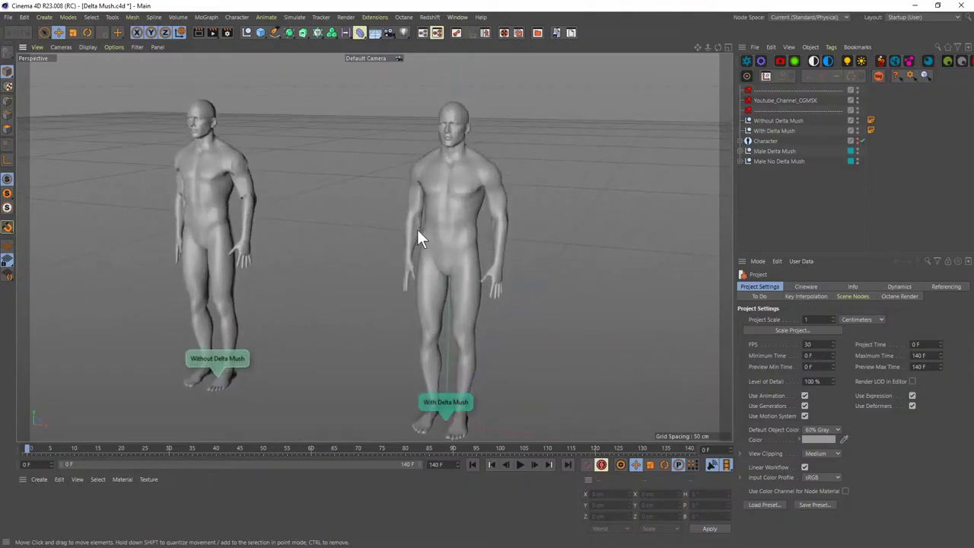
key("F8")
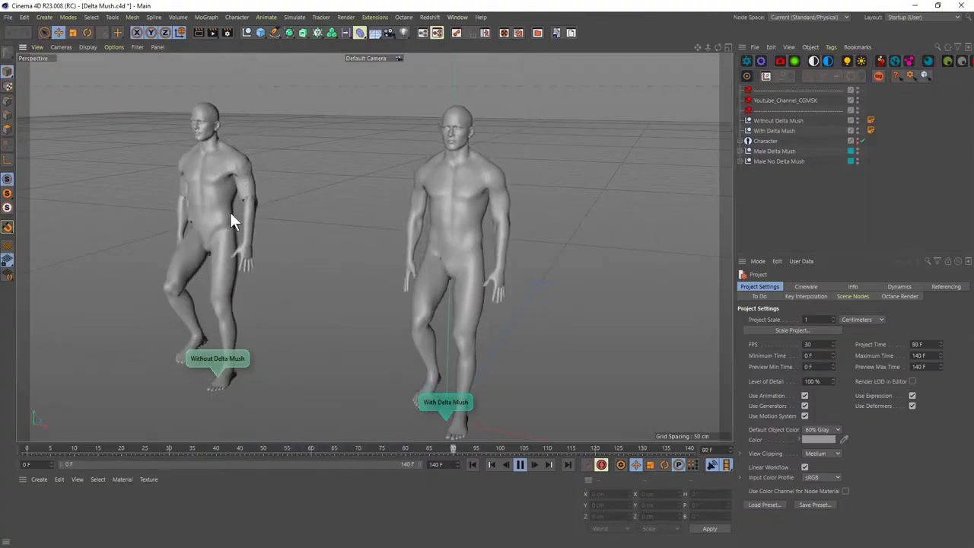
- Expand the Male Delta Mush and Male No Delta Mush hierarchies to show the deformers under each body
left_click(740, 150)
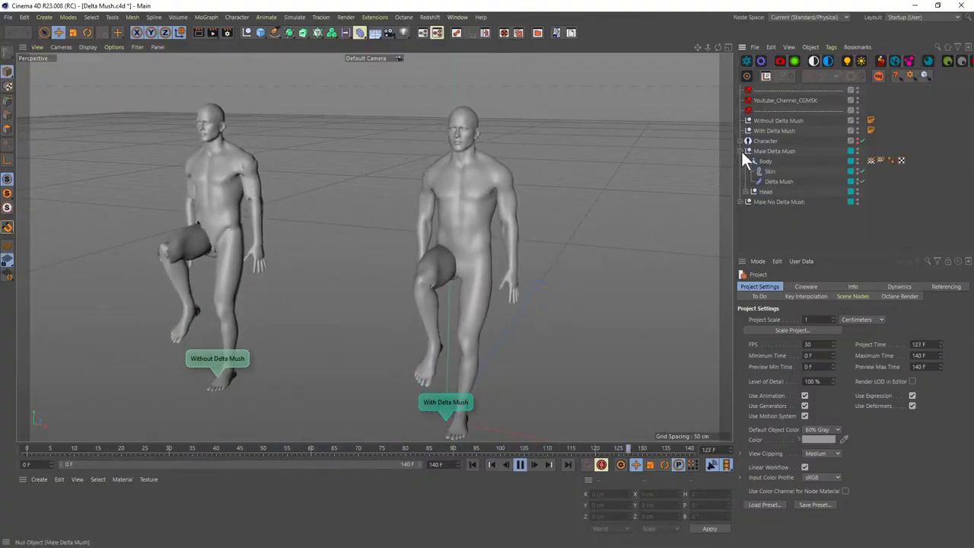
left_click(199, 198)
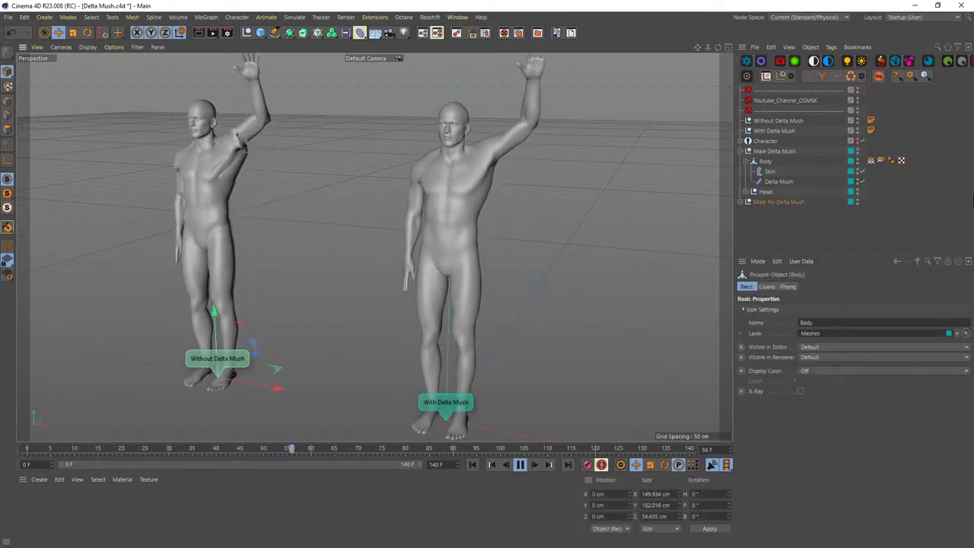
left_click(780, 202)
left_click(748, 202)
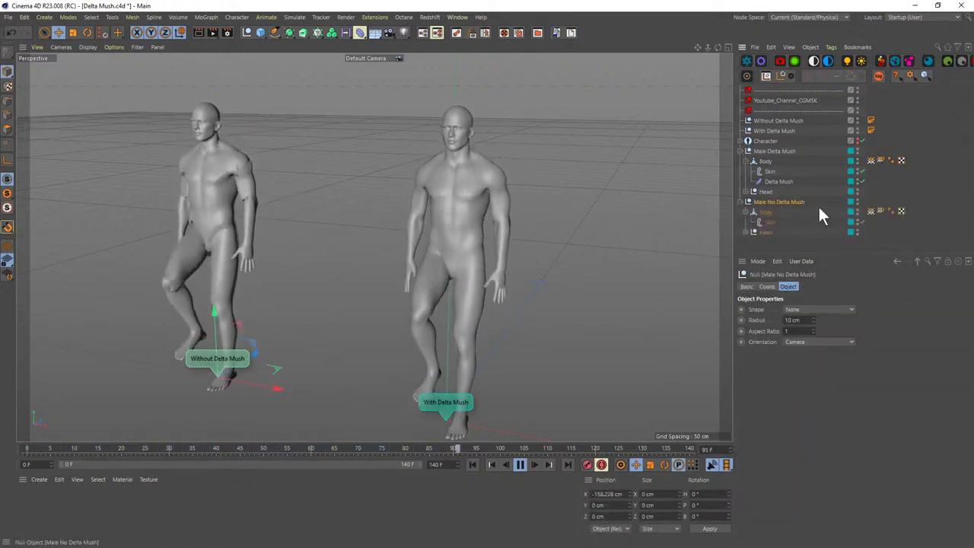
- Display the joint weights of the Male No Delta Mush body, stop playback at frame 23 and return to the Move tool
double_click(880, 211)
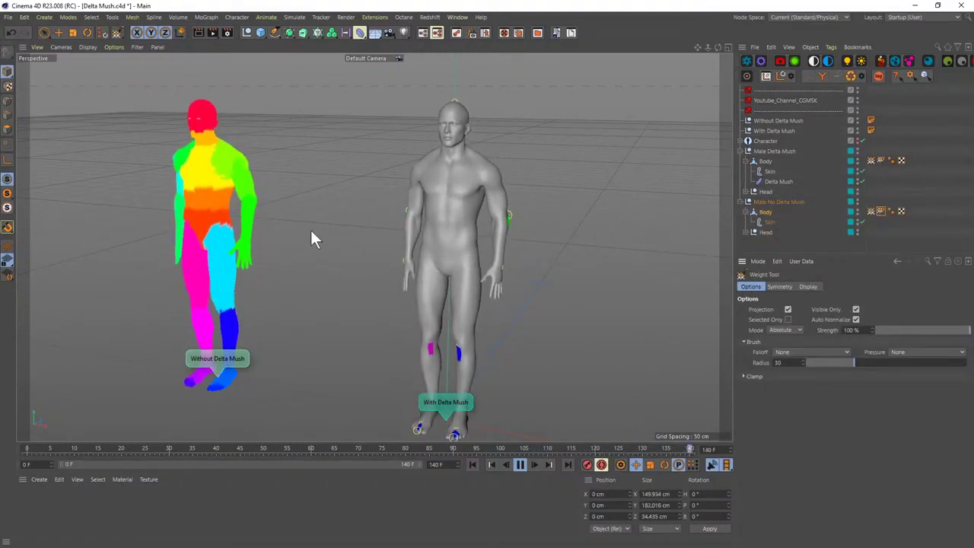
key("F8")
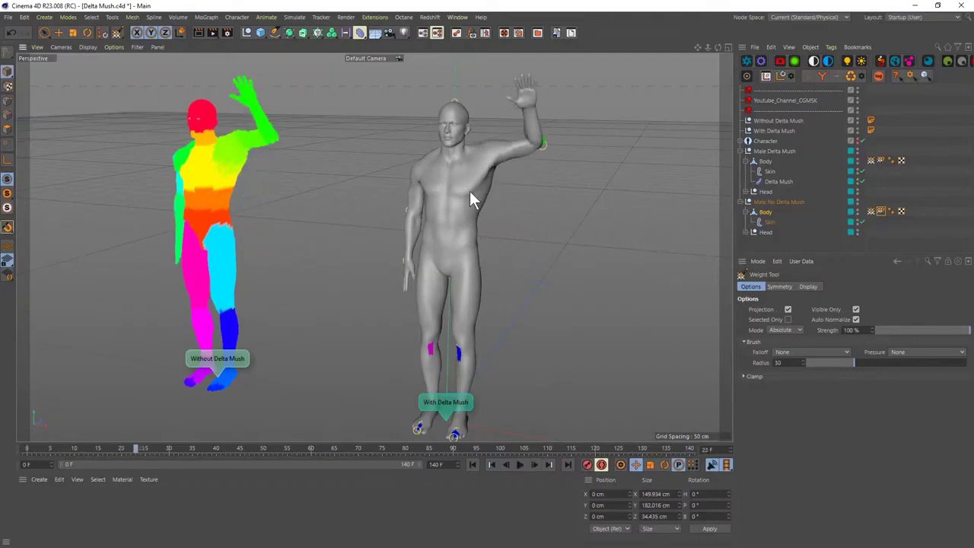
key("e")
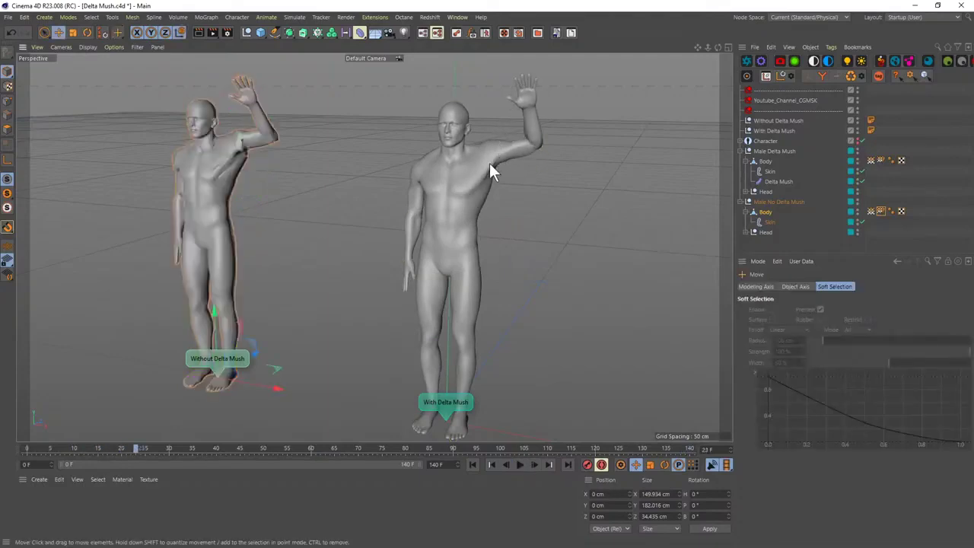
- Select the Male Delta Mush body, replay the animation and show the properties of its Delta Mush deformer
left_click(506, 163)
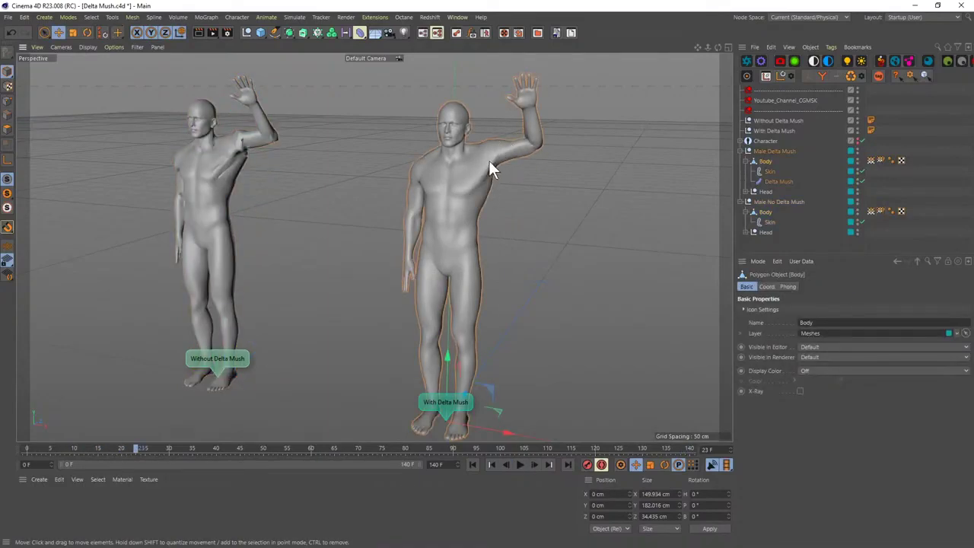
key("F8")
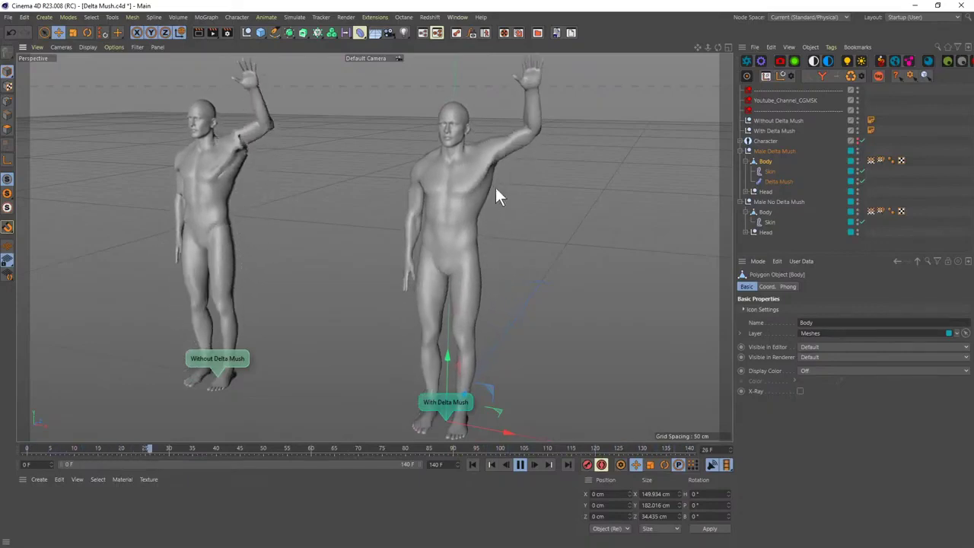
left_click(781, 181)
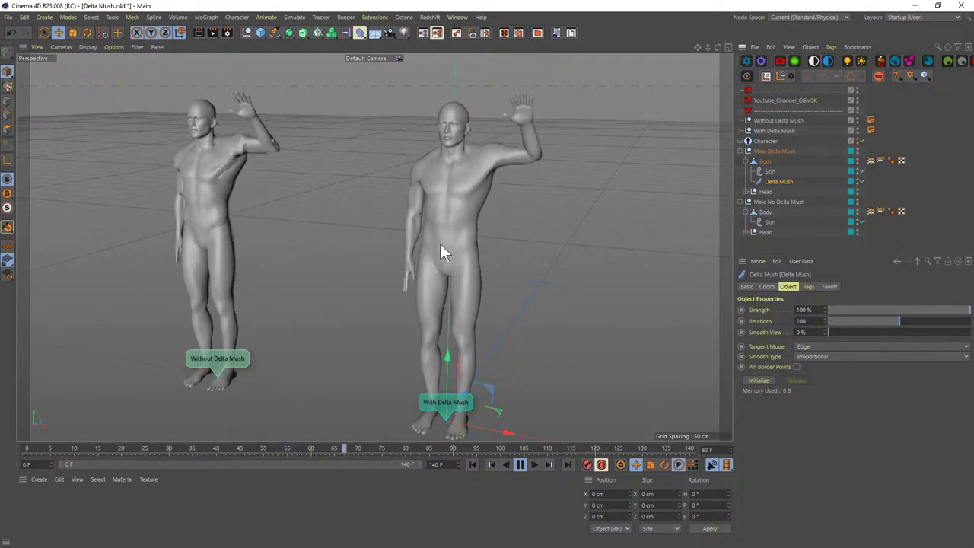
- Stop the animation at frame 102 and examine the hip deformation of the Delta Mush body's raised leg up close
key("F8")
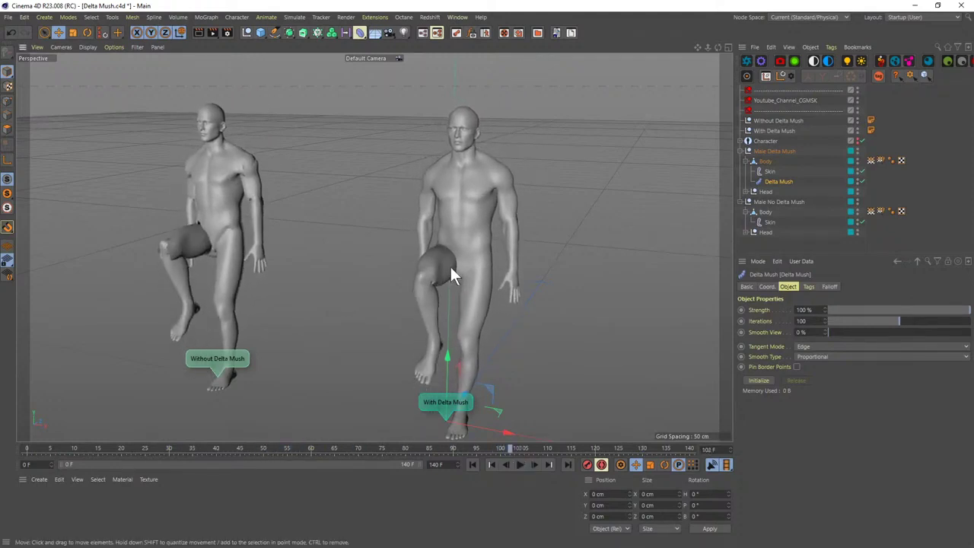
scroll(445, 261, "up", 10)
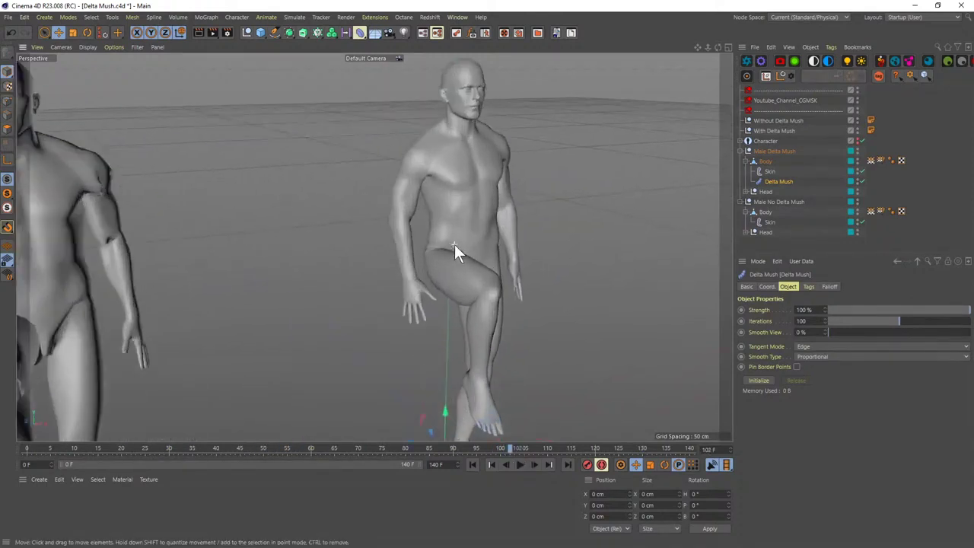
scroll(437, 252, "down", 6)
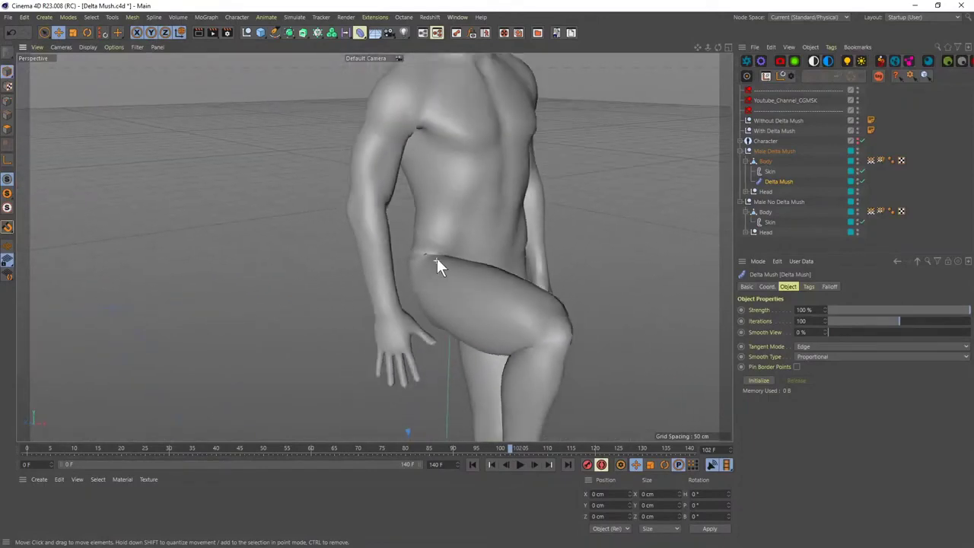
scroll(432, 271, "up", 3)
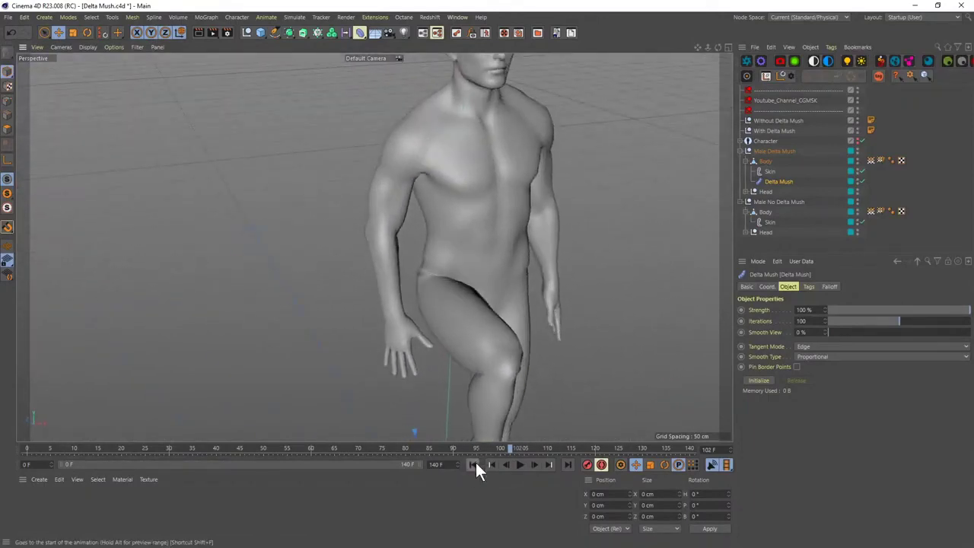
- Advance the animation to frame 110 and inspect the raised thigh, hip and knee of the Delta Mush body
left_click(519, 464)
key("F8")
scroll(404, 328, "down", 5)
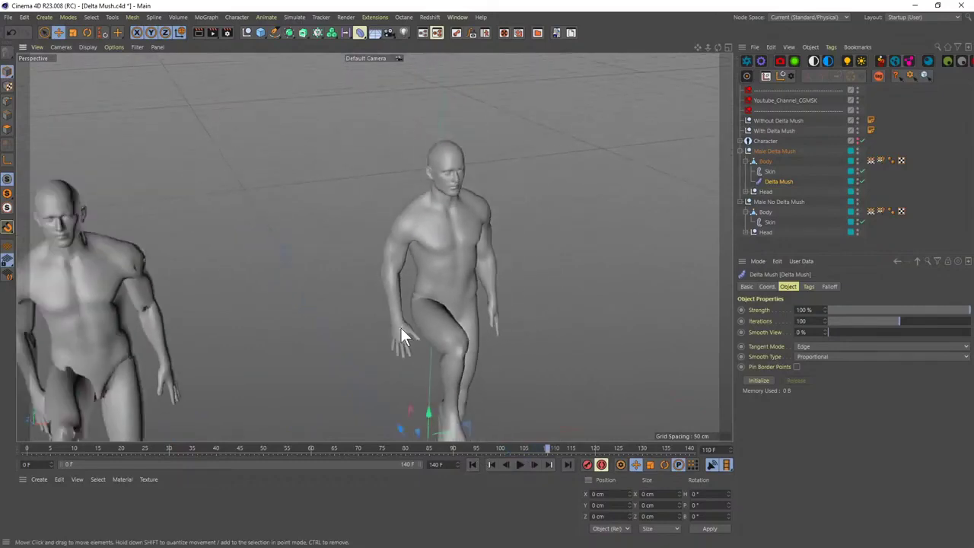
left_click_drag(401, 327, 403, 352, "alt")
scroll(400, 342, "up", 5)
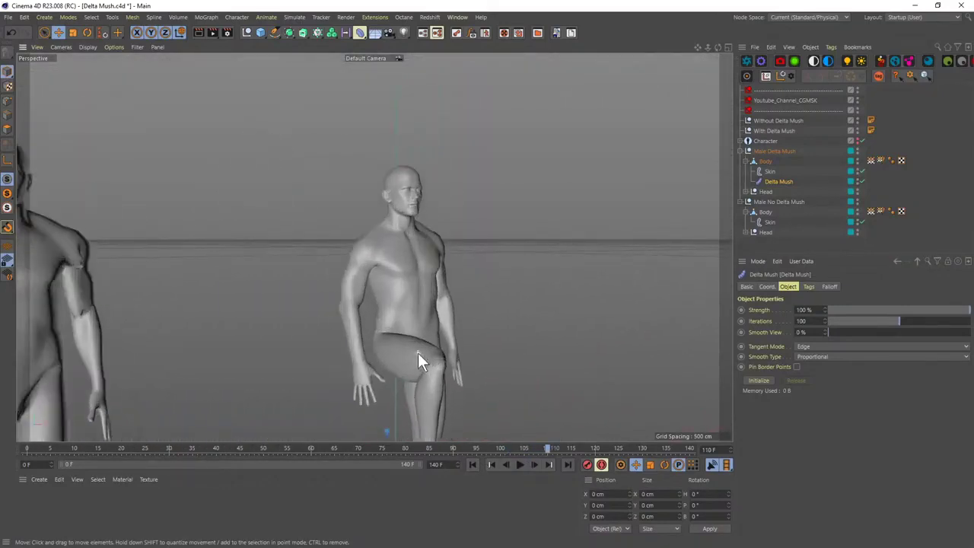
scroll(383, 289, "up", 2)
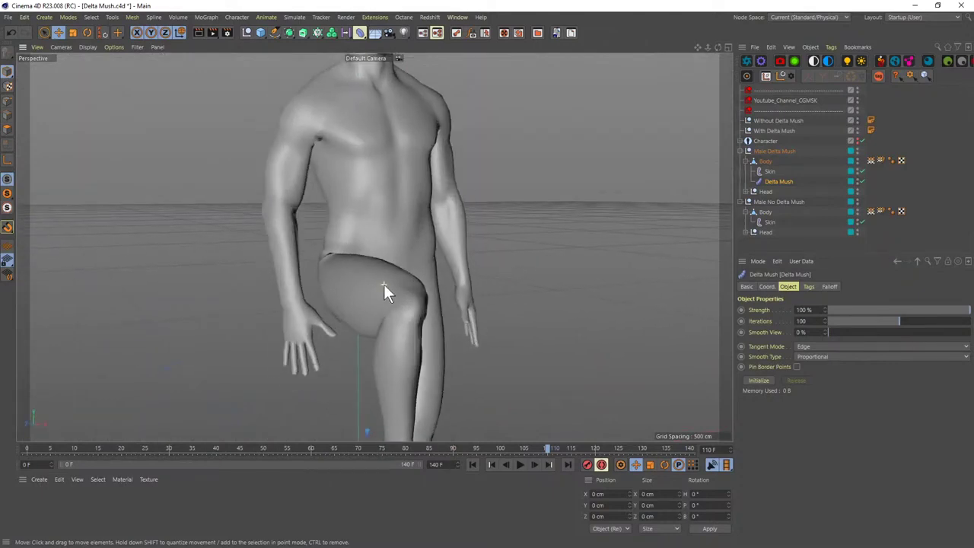
scroll(388, 289, "down", 2)
scroll(386, 282, "up", 3)
scroll(383, 283, "down", 2)
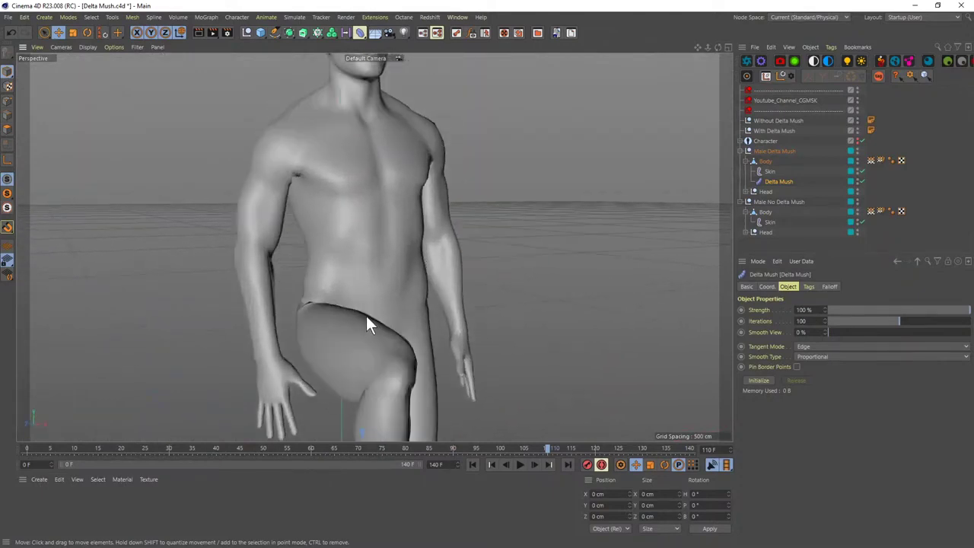
- Add a Delta Mush rigging tag to the Male Delta Mush body and check the raised leg from the front
right_click(771, 159)
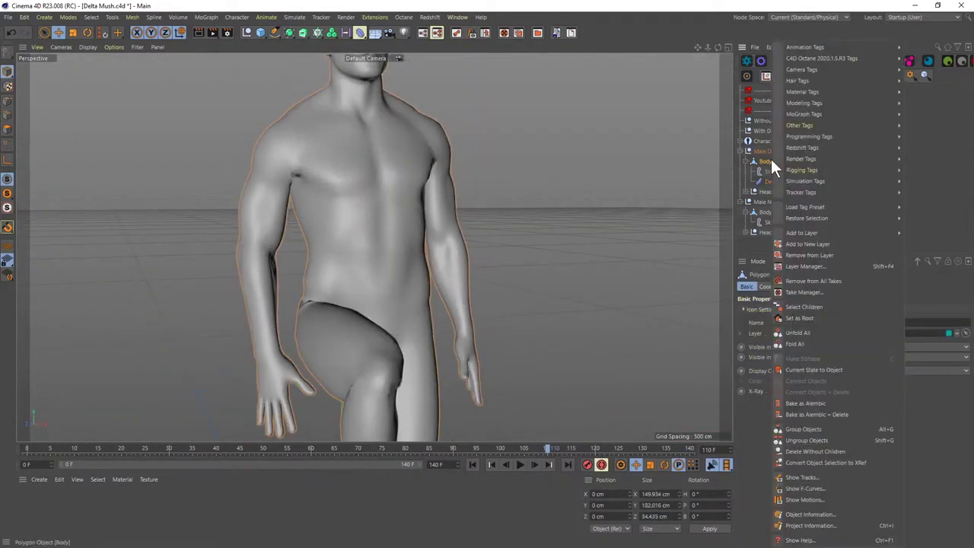
mouse_move(805, 170)
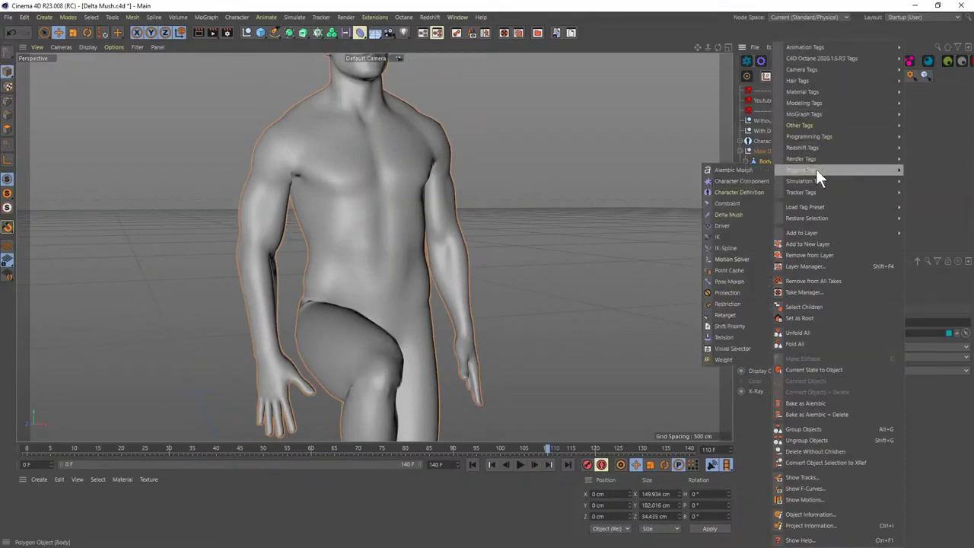
left_click(749, 213)
scroll(372, 297, "up", 2)
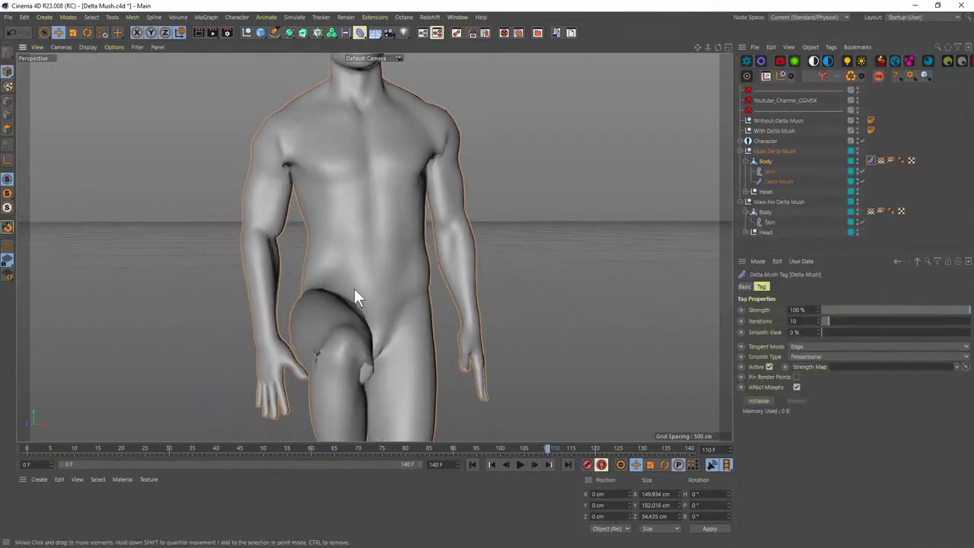
scroll(354, 286, "down", 3)
scroll(364, 243, "up", 3)
scroll(434, 221, "down", 3)
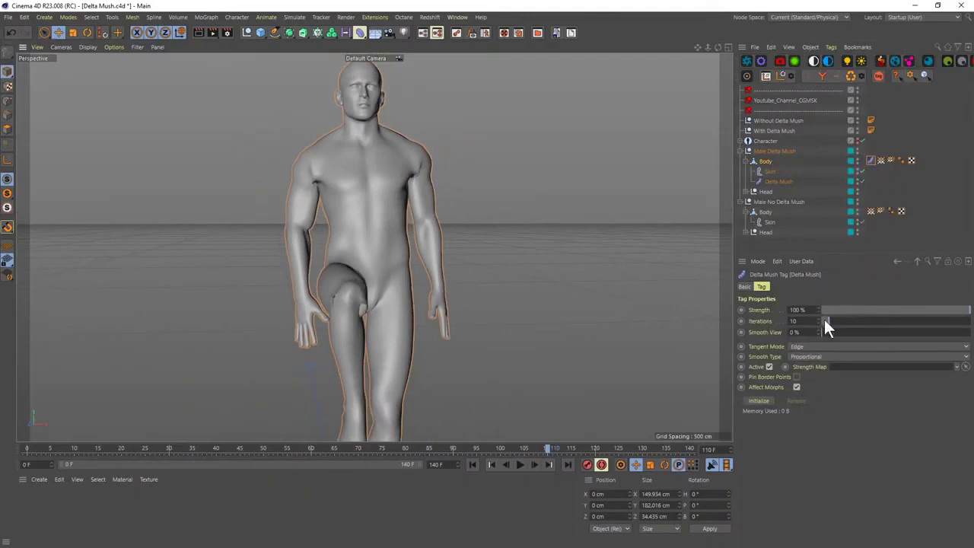
- Lower the Delta Mush tag's iterations to 0 and view the figure's unsmoothed leg
left_click_drag(826, 317, 811, 316)
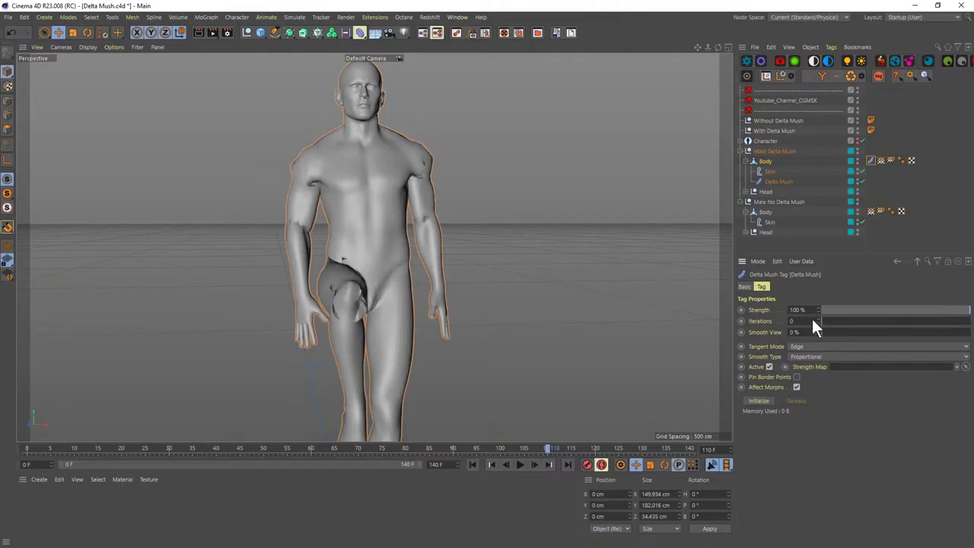
scroll(372, 221, "down", 2)
middle_click_drag(372, 216, 373, 291, "alt")
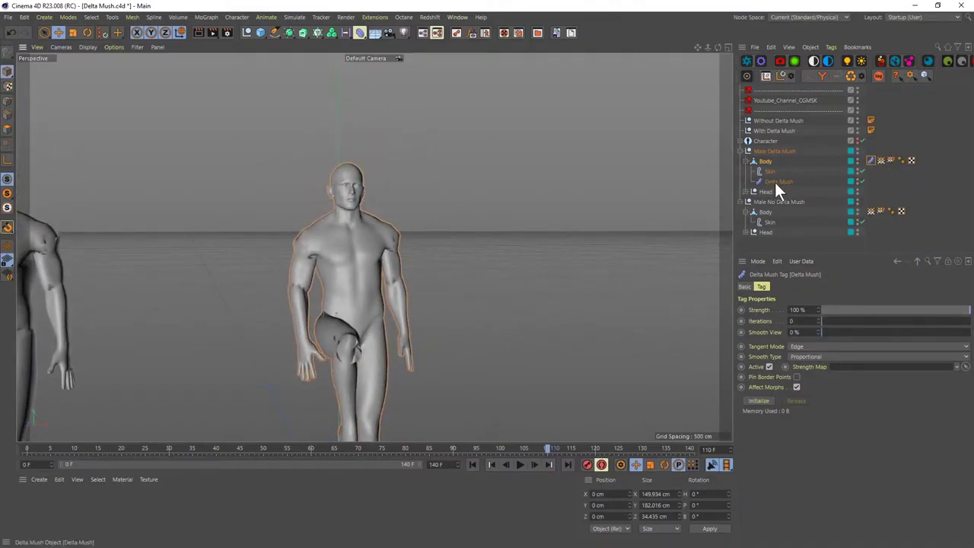
- Set the Delta Mush tag's iterations to 65 and inspect the smoothing of the raised leg
left_click_drag(402, 283, 369, 283, "alt")
left_click_drag(835, 321, 869, 321)
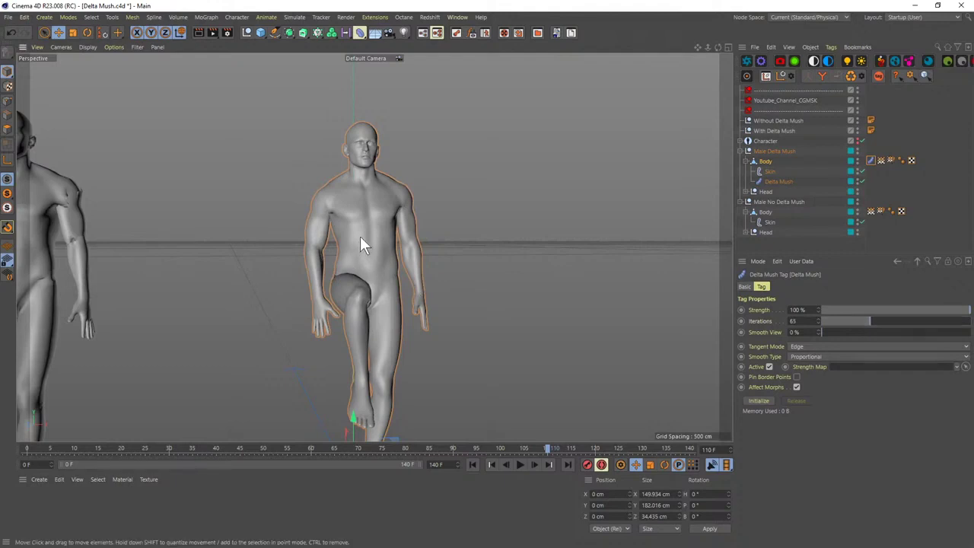
scroll(357, 251, "up", 8)
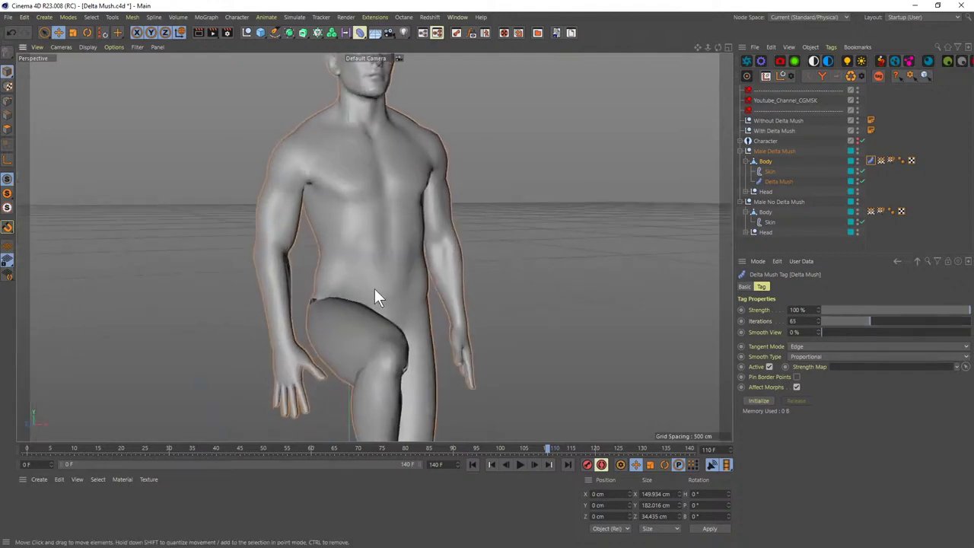
mouse_move(375, 296)
left_mouse_down("alt")
mouse_move(383, 257)
mouse_move(369, 358)
mouse_move(386, 282)
left_mouse_up("alt")
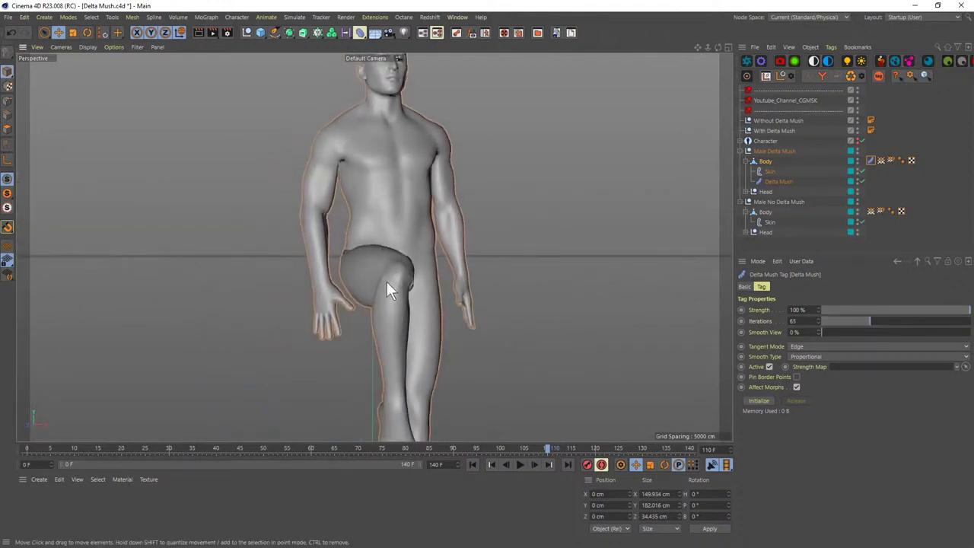
- Compare the body's Delta Mush deformer with its Delta Mush tag by selecting each and viewing the raised leg
left_click(792, 181)
left_click(867, 161)
left_click_drag(441, 181, 381, 161, "alt")
scroll(396, 245, "up", 3)
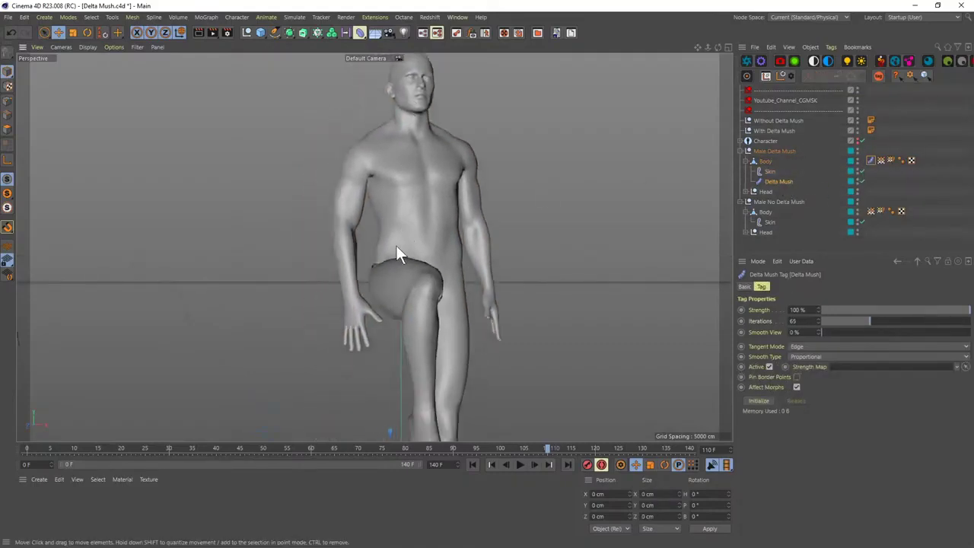
- View the Male Delta Mush body's vertex map at the elbow and raised leg, and return to the shaded figure
scroll(366, 341, "up", 10)
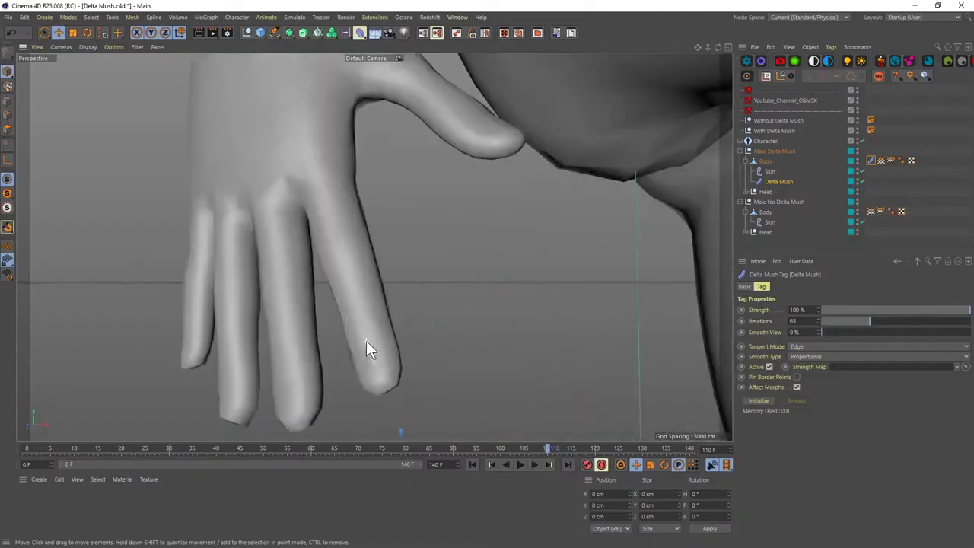
scroll(366, 342, "down", 2)
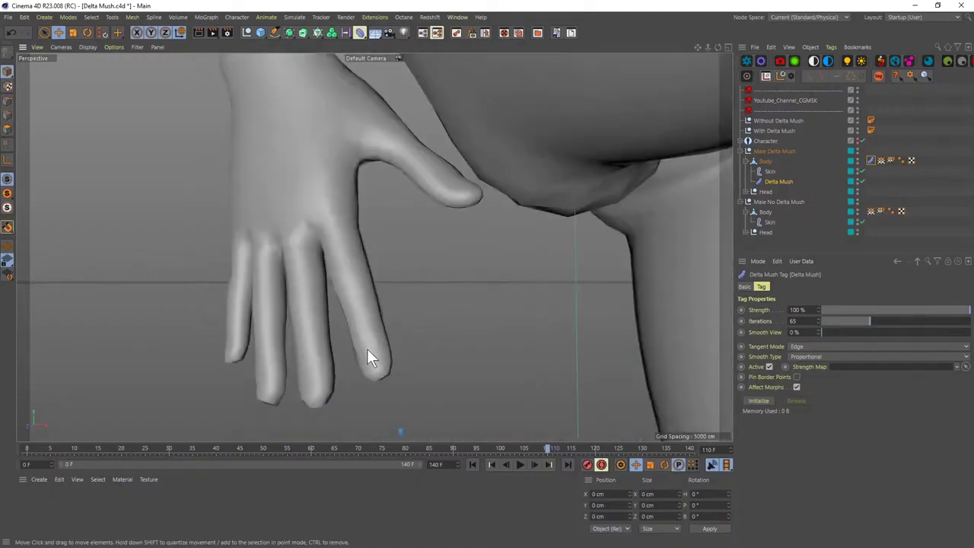
scroll(330, 334, "down", 5)
scroll(402, 232, "down", 8)
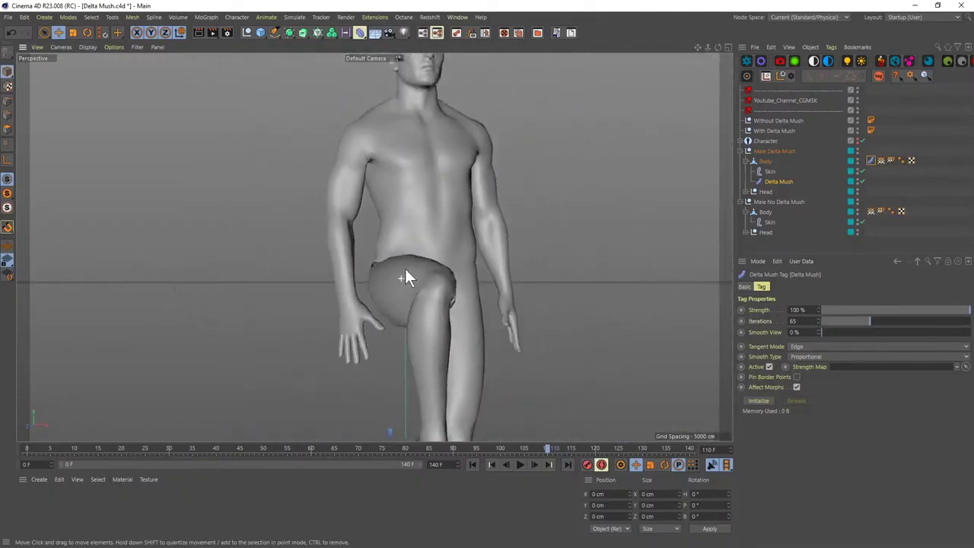
left_click_drag(406, 271, 461, 266, "alt")
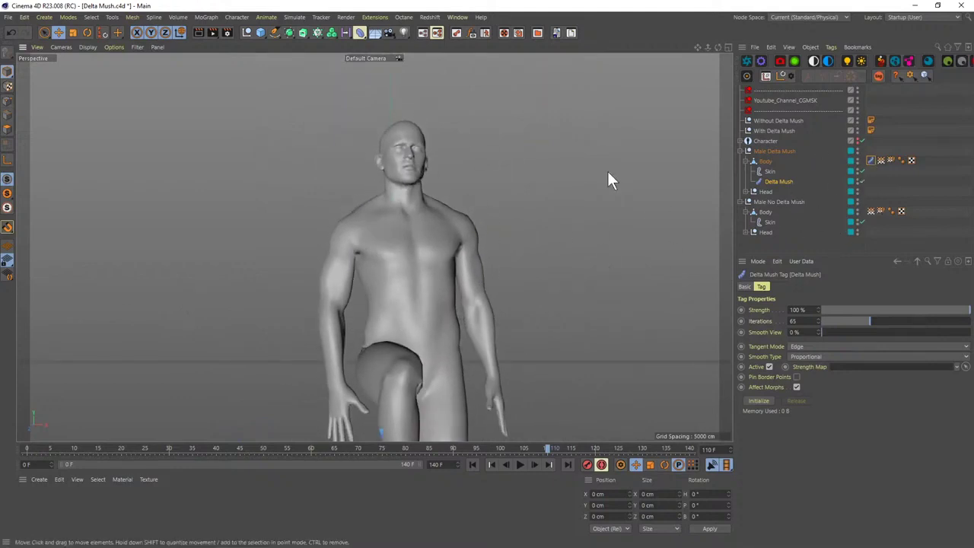
double_click(880, 160)
scroll(434, 223, "up", 3)
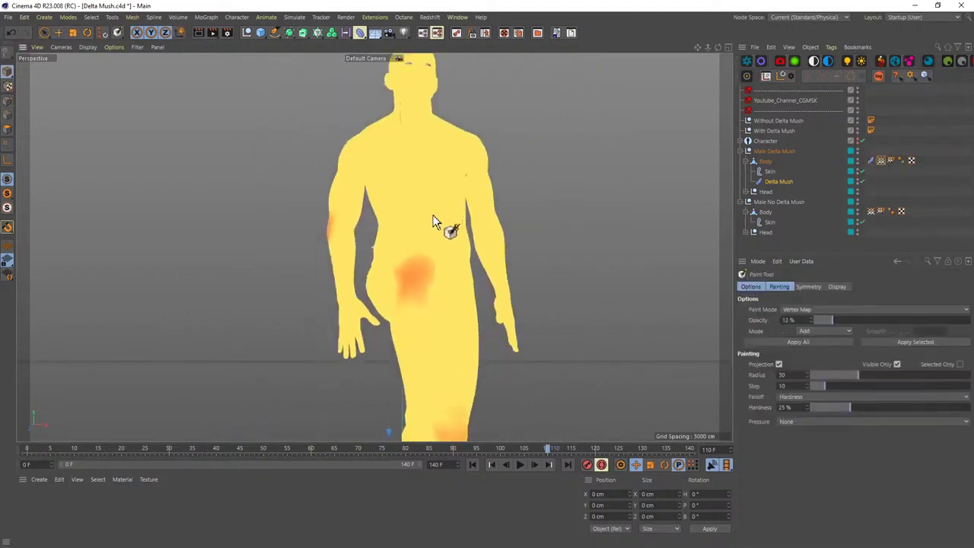
mouse_move(433, 222)
left_mouse_down("alt")
mouse_move(276, 280)
mouse_move(492, 251)
mouse_move(465, 268)
mouse_move(234, 268)
mouse_move(500, 262)
mouse_move(447, 260)
left_mouse_up("alt")
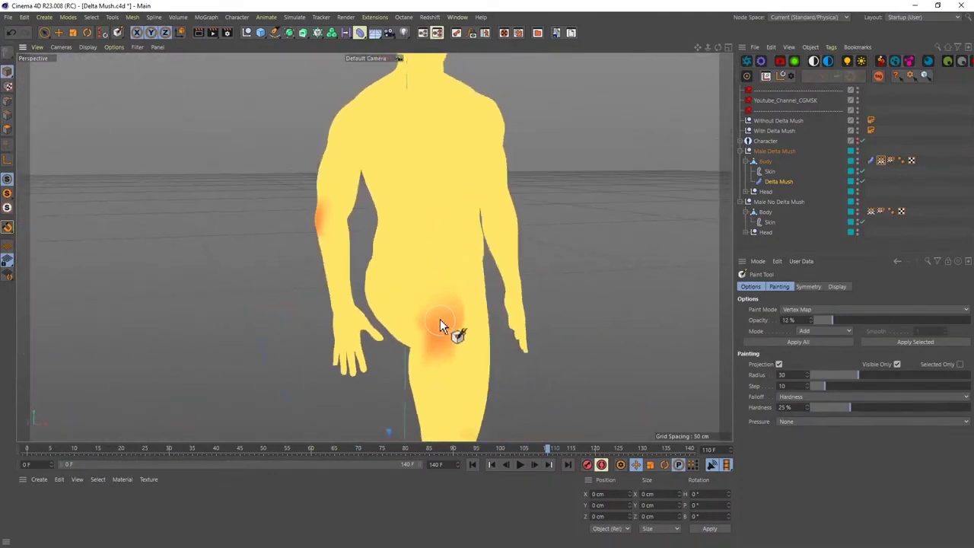
left_click_drag(341, 228, 428, 224, "alt")
key("e")
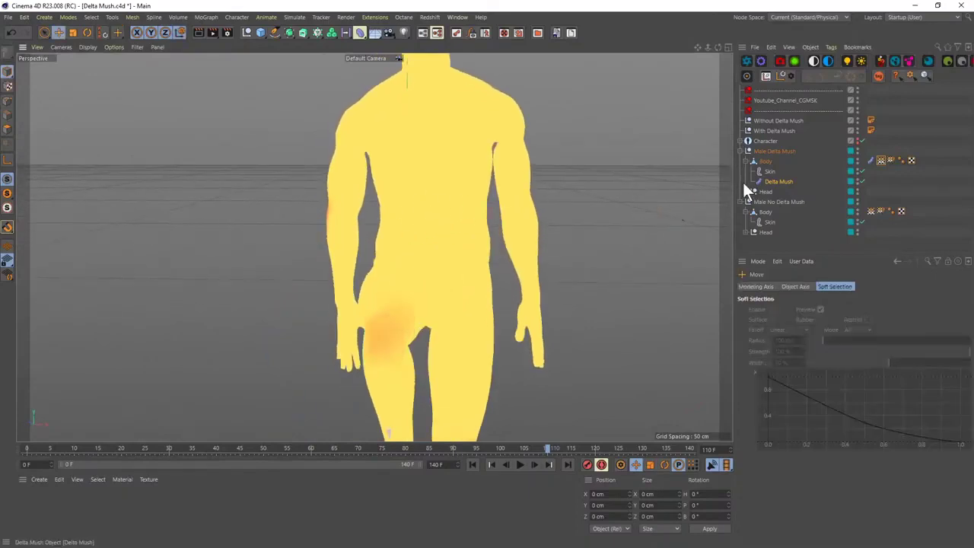
left_click(764, 161)
left_click(851, 169)
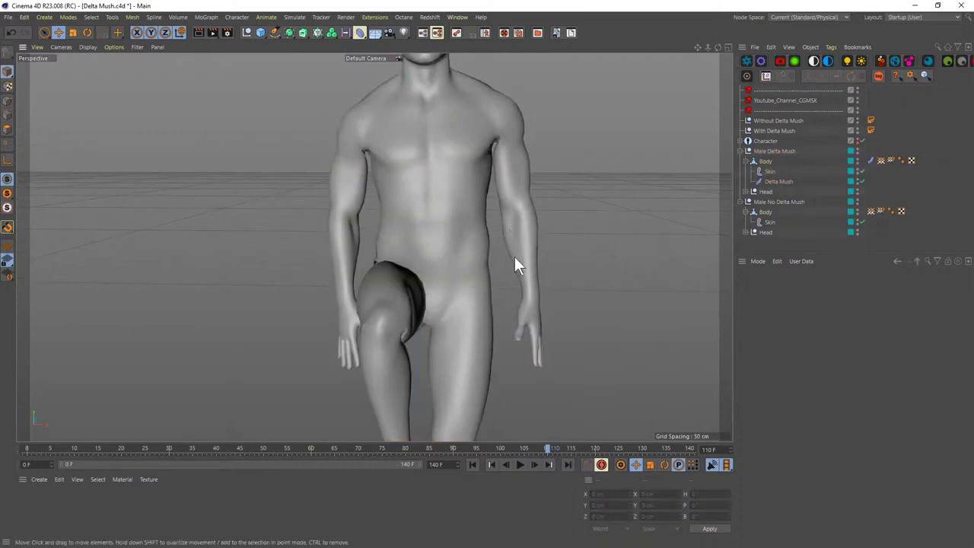
- Review the figure's arm and leg animation by scrubbing through the timeline, stopping at frame 102
left_click_drag(256, 447, 177, 448)
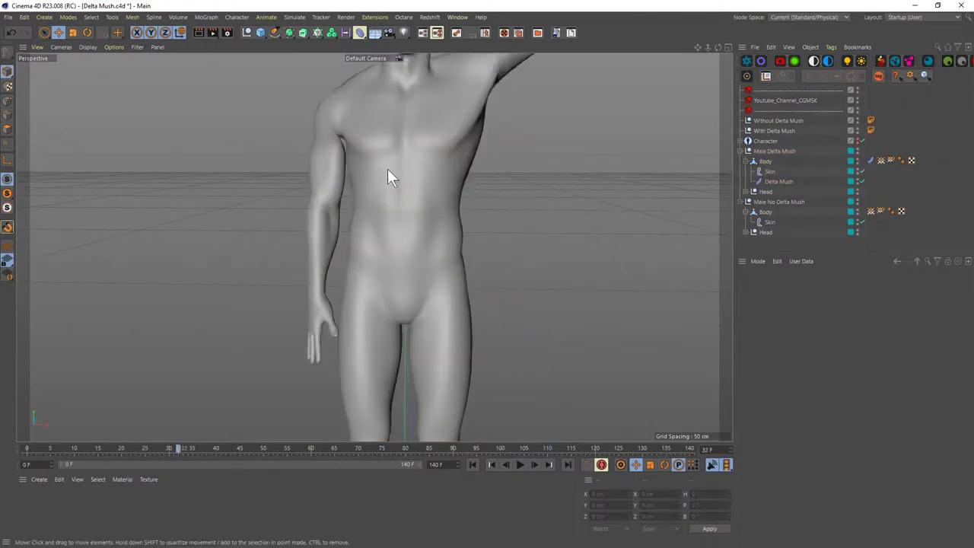
key("F8")
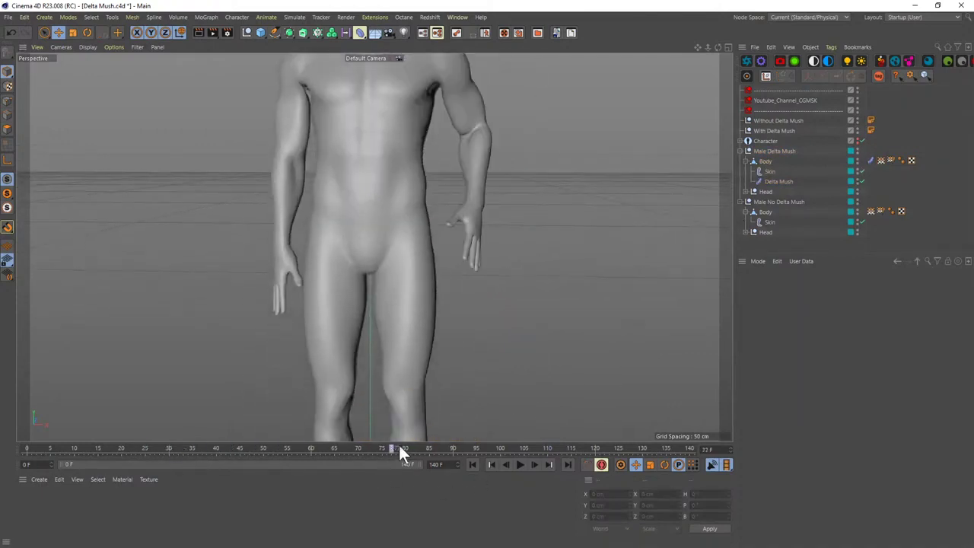
left_click_drag(399, 449, 509, 448)
- Assign the Elbows and Knees vertex map as the strength map of the body's Delta Mush tag
left_click_drag(413, 322, 226, 256, "alt")
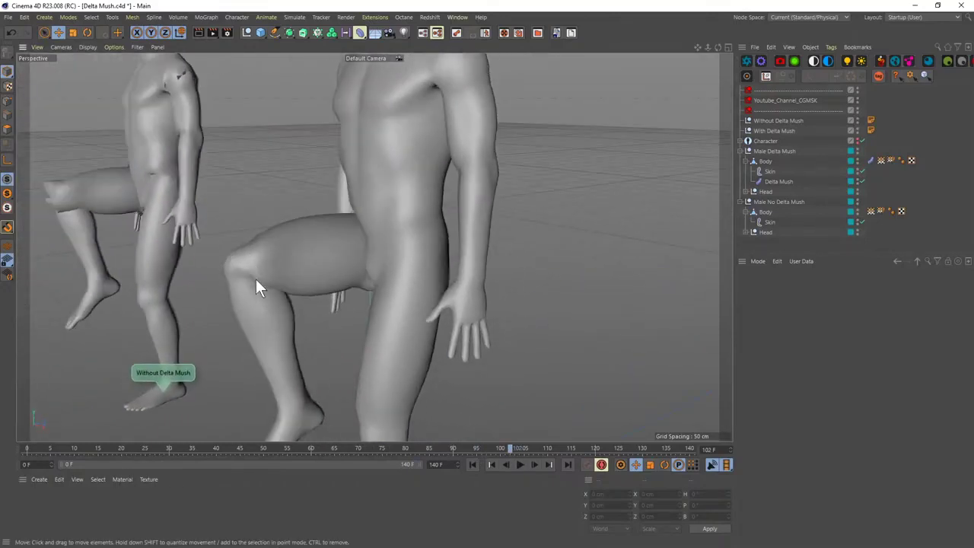
left_click(871, 159)
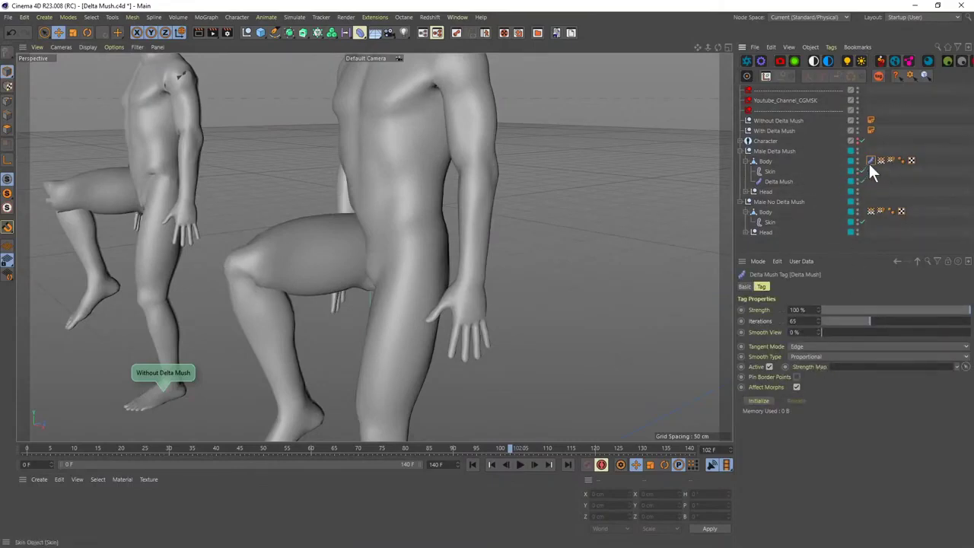
left_click_drag(880, 160, 843, 370)
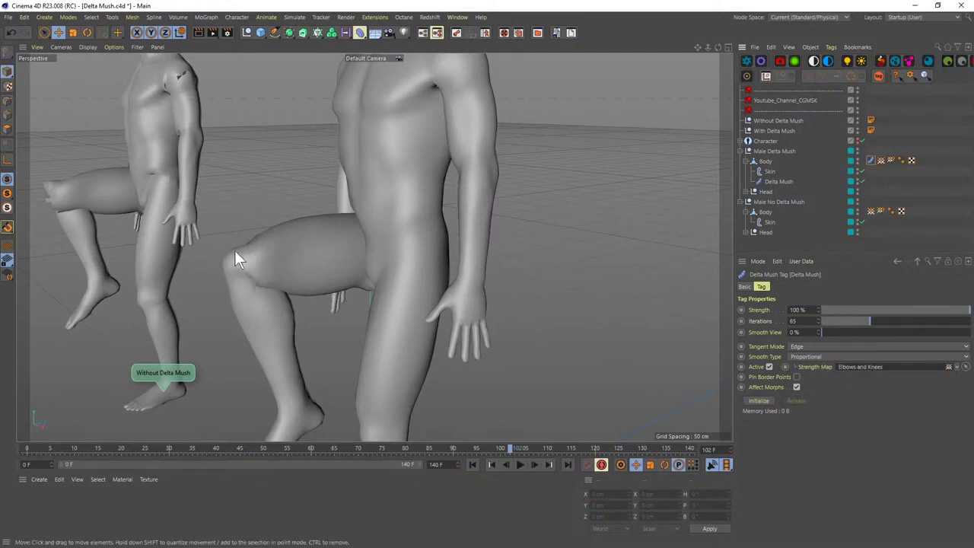
- Display the Elbows and Knees vertex map to check the weighted area around the raised knee
double_click(881, 160)
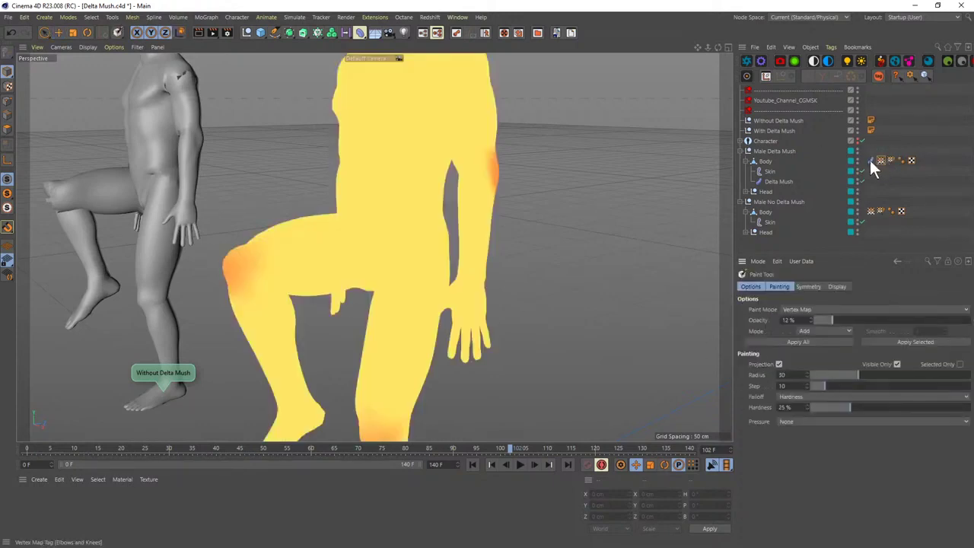
mouse_move(254, 263)
left_mouse_down()
mouse_move(233, 273)
mouse_move(238, 283)
mouse_move(257, 267)
left_mouse_up()
key("e")
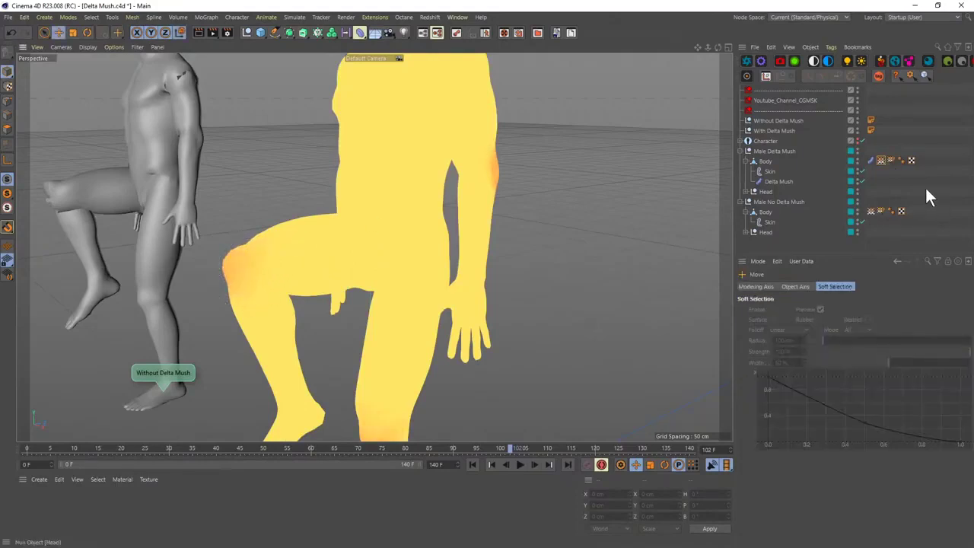
left_click(925, 185)
- Select the body's Delta Mush tag and inspect the smoothed knee, hip and torso from several angles
left_click(883, 160)
left_click(870, 159)
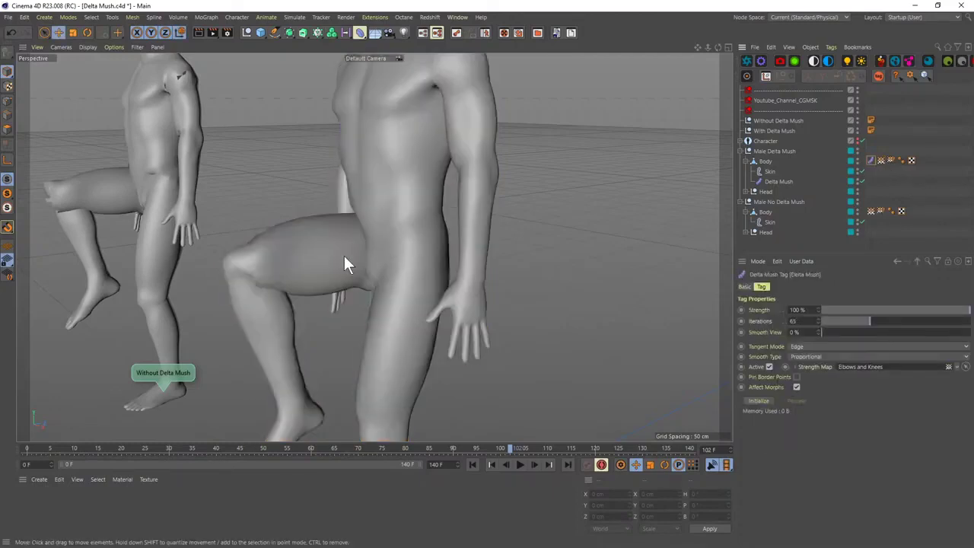
scroll(344, 256, "up", 3)
left_click_drag(380, 263, 363, 274, "alt")
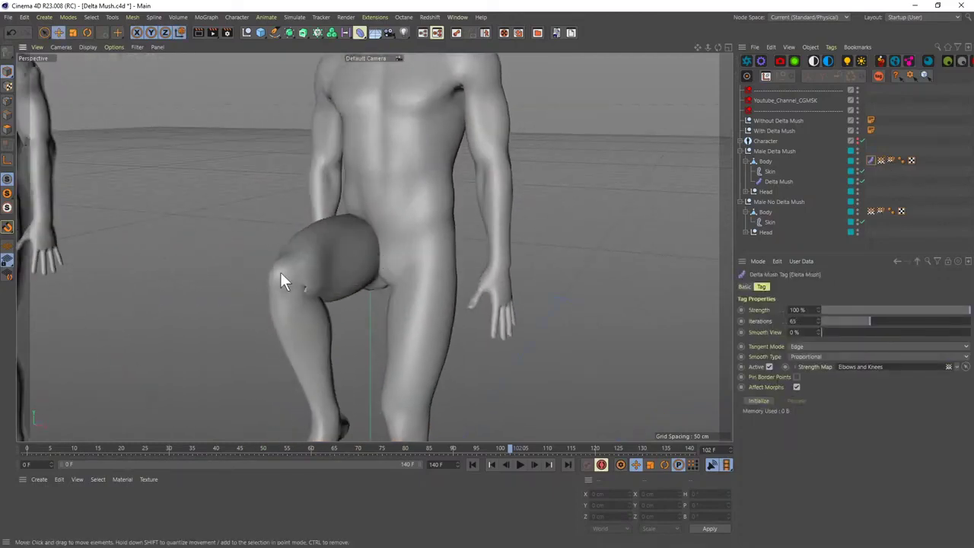
left_click_drag(297, 277, 403, 213, "alt")
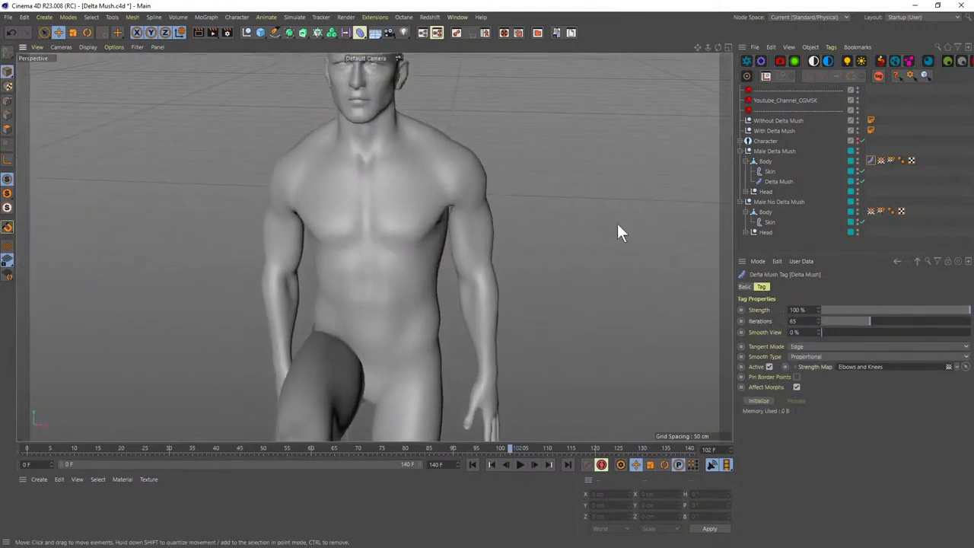
left_click_drag(323, 351, 327, 323, "alt")
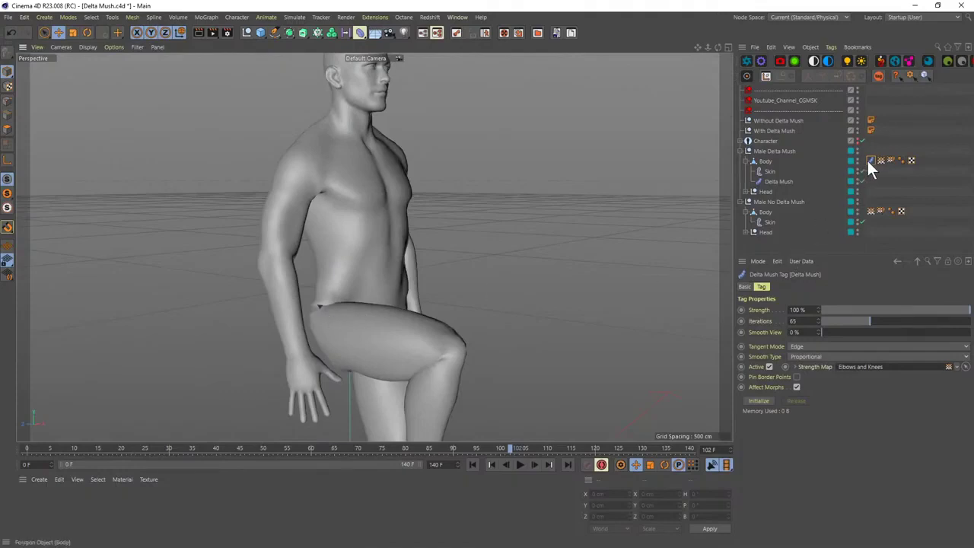
- Deactivate the Delta Mush tag and lower its iterations to 0
left_click(769, 367)
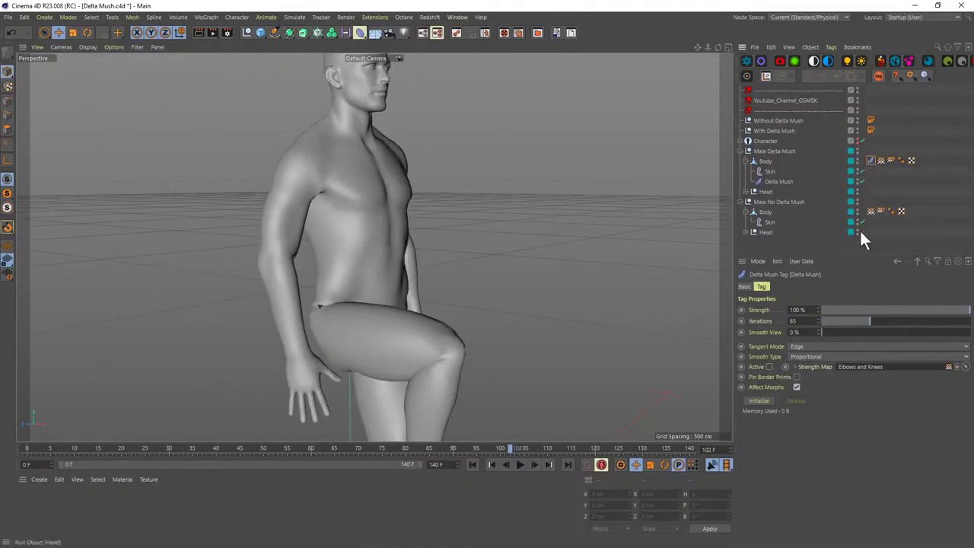
left_click_drag(829, 323, 472, 316)
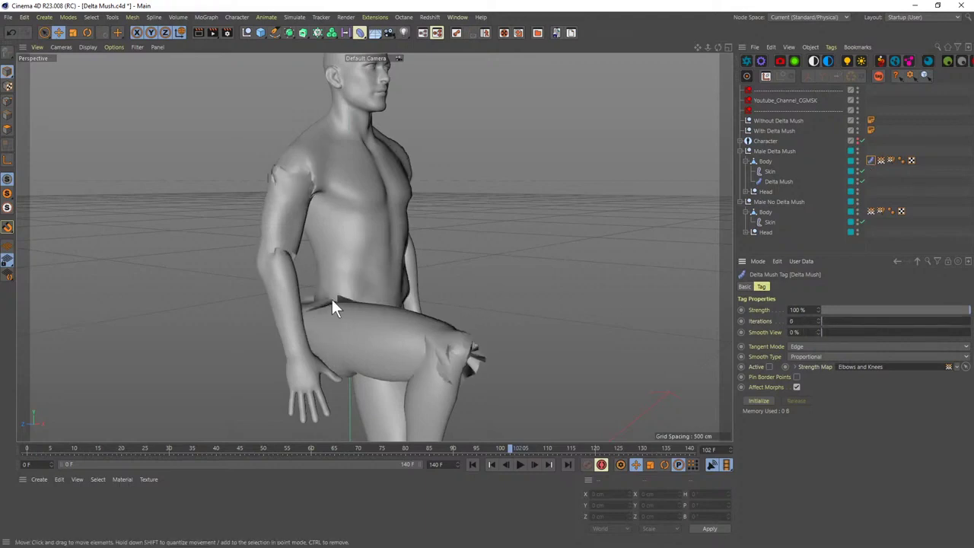
scroll(325, 320, "up", 3)
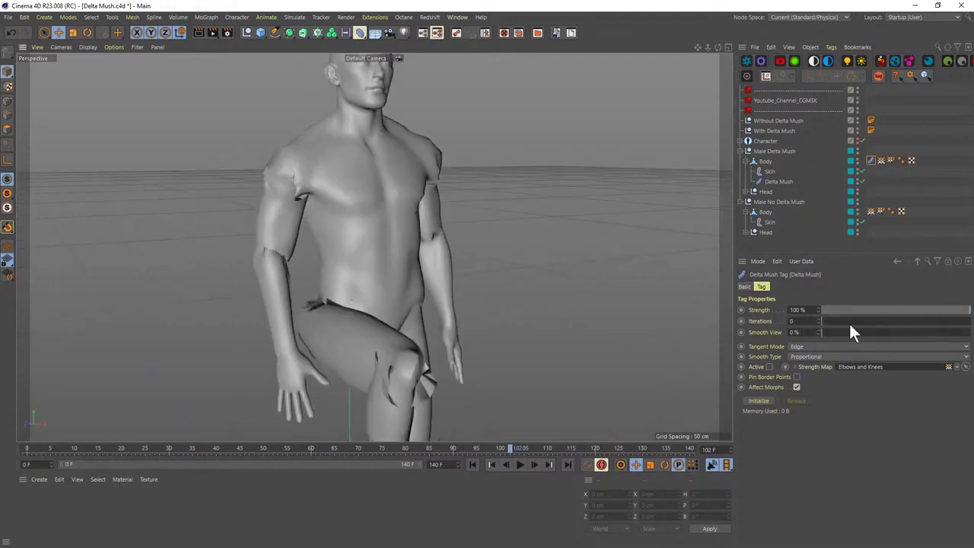
- Raise the Delta Mush tag's iterations above 0 and inspect the raised knee from the front
left_click(849, 324)
left_click_drag(849, 327, 853, 326)
left_click_drag(404, 326, 360, 268, "alt")
- Select the Delta Mush deformer under the body and inspect the figure's torso and raised leg
left_click(776, 181)
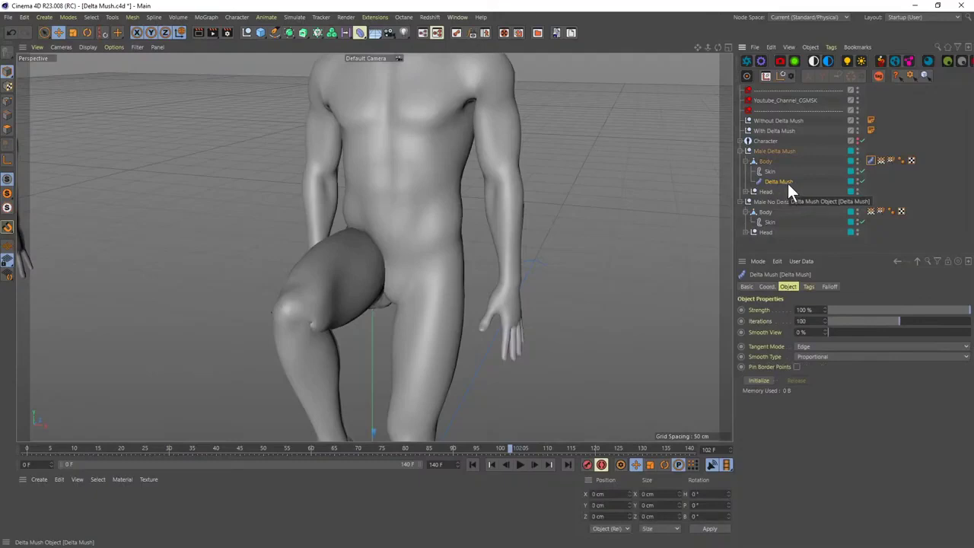
left_click_drag(387, 241, 410, 275, "alt")
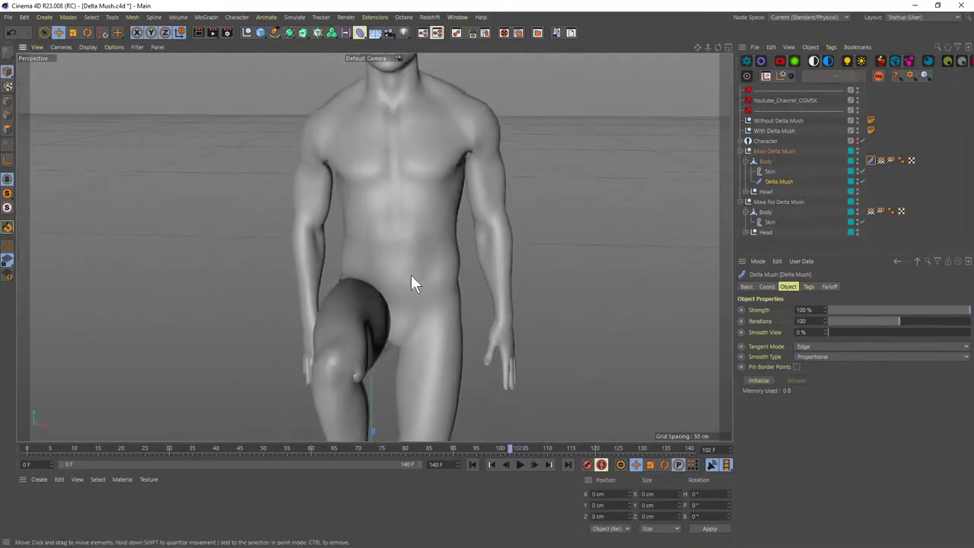
left_click_drag(414, 167, 413, 200, "alt")
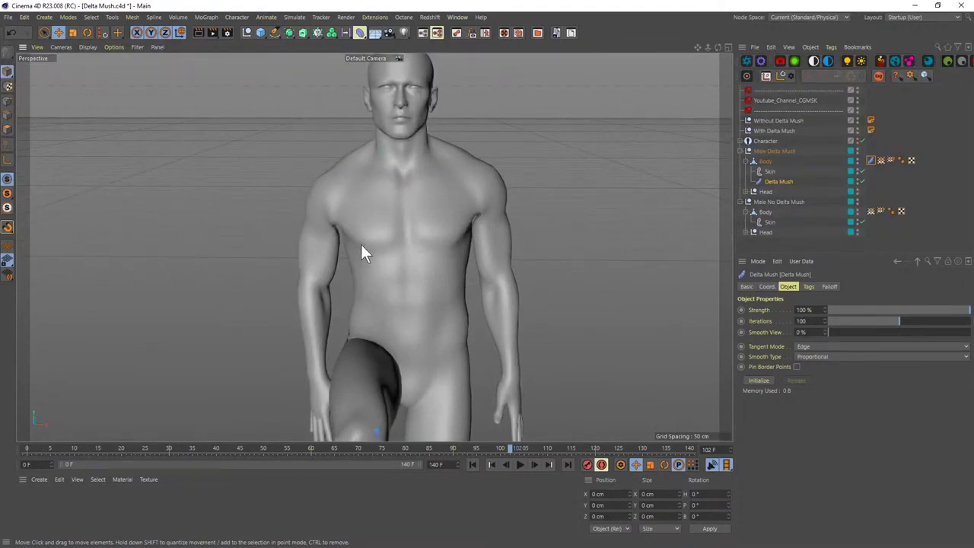
left_click_drag(380, 225, 362, 234, "alt")
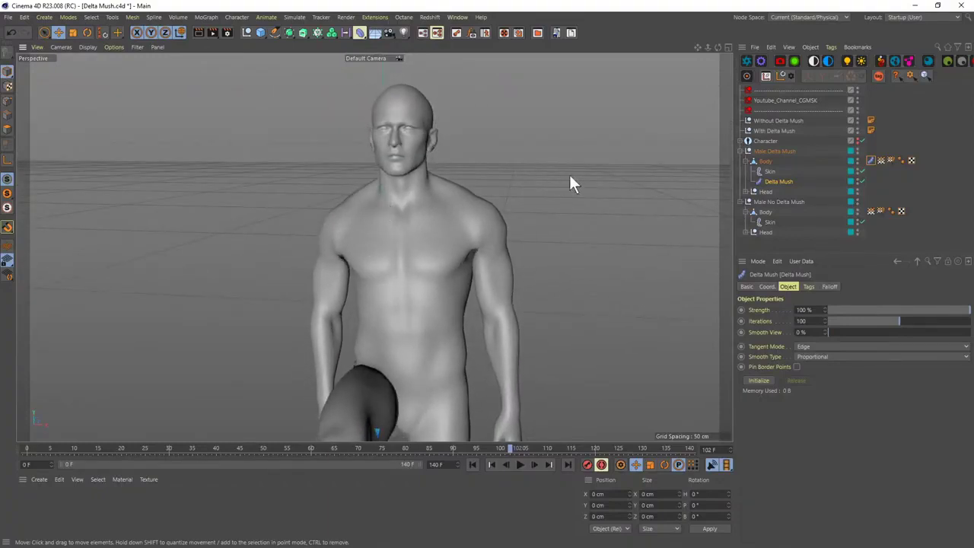
- Examine the body's joint weights with the Weight tool and return to the shaded view
double_click(890, 160)
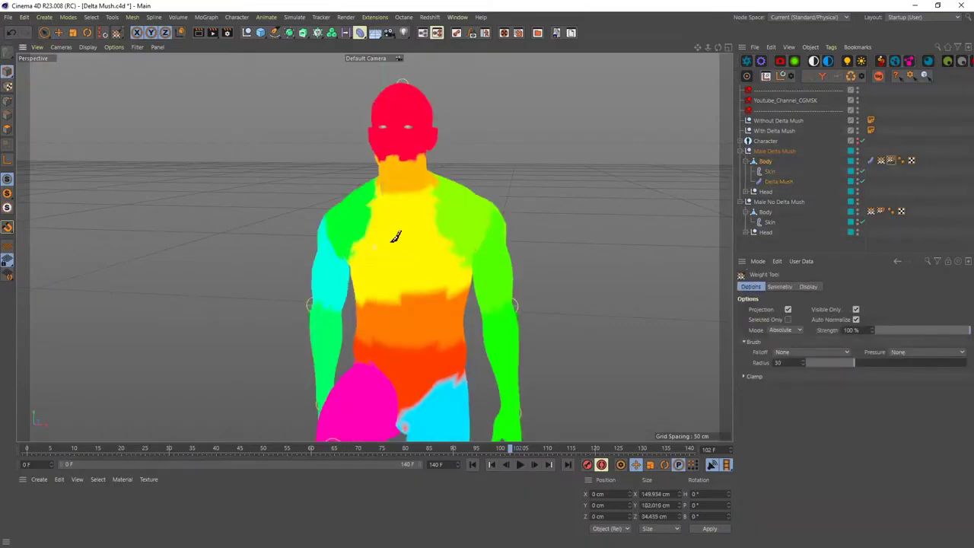
key("e")
left_click(894, 163)
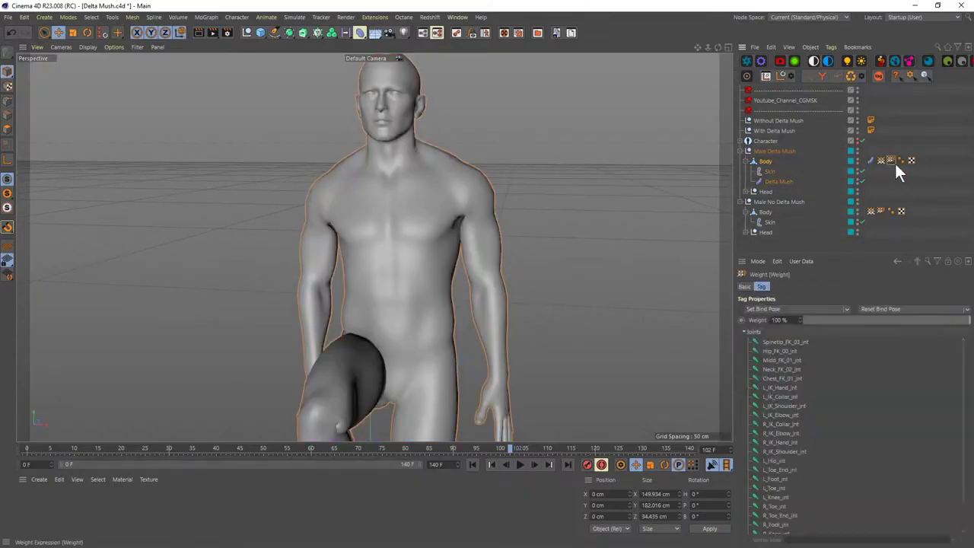
double_click(891, 161)
left_click_drag(398, 222, 452, 233, "alt")
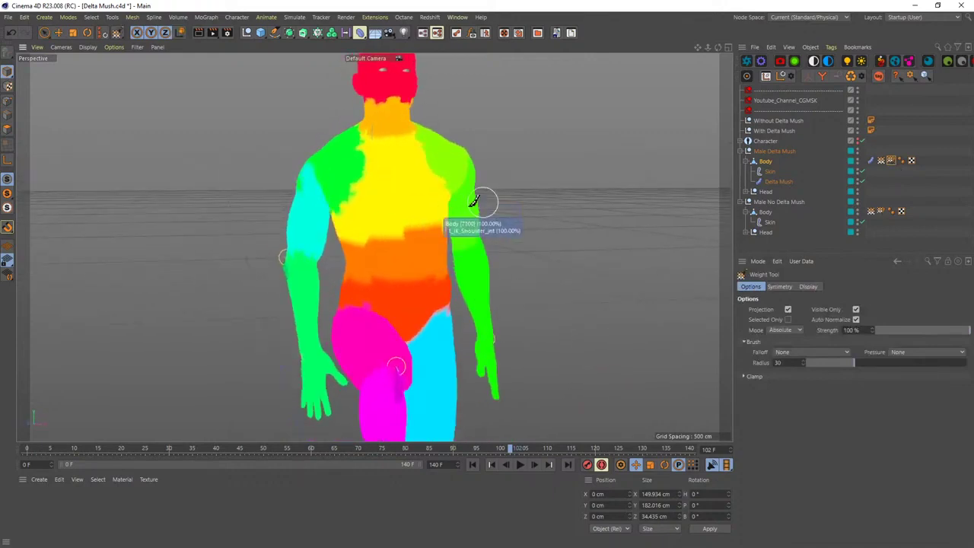
key("e")
left_click_drag(473, 200, 536, 286, "alt")
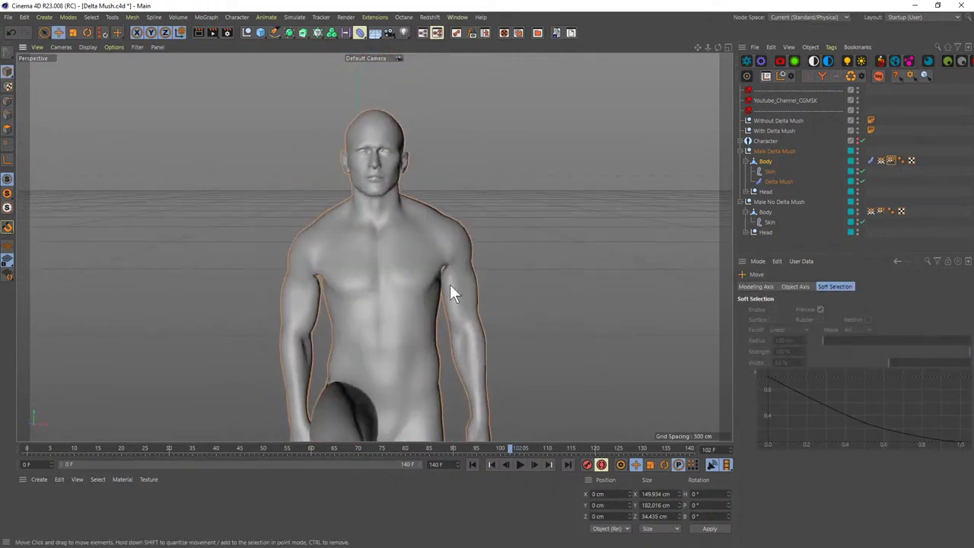
- Scrub the timeline to frame 66 to view the figure's raised-arm pose
scroll(433, 266, "up", 2)
left_click(268, 449)
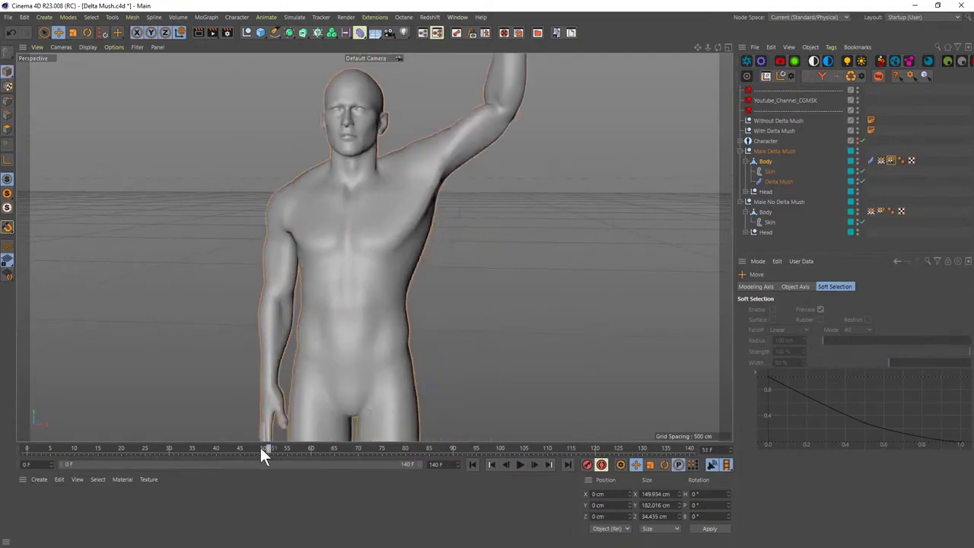
left_click_drag(242, 451, 340, 450)
left_click_drag(394, 242, 364, 289, "alt")
- Vary the Delta Mush deformer's strength, ending at 100 %, and lower its iterations to 0
left_click(790, 181)
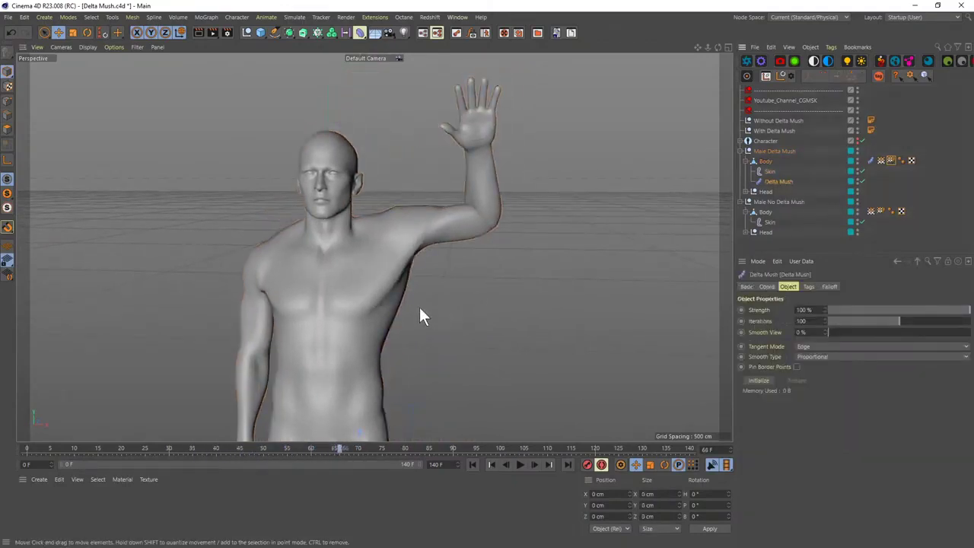
left_click_drag(419, 307, 361, 285, "alt")
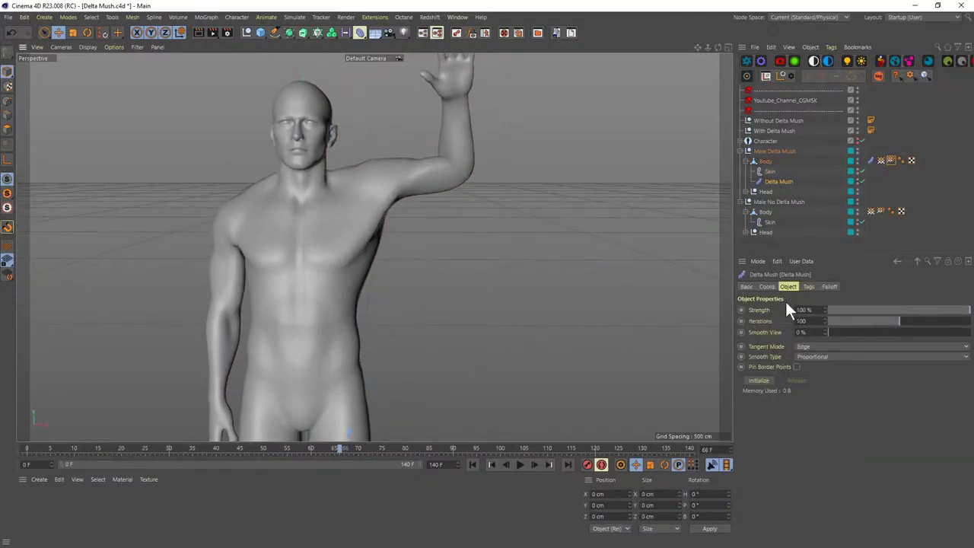
left_click_drag(836, 308, 970, 309)
left_click_drag(851, 327, 830, 321)
- Remove the Delta Mush tag from the body and set the Delta Mush deformer's iterations to 200
left_click(870, 161)
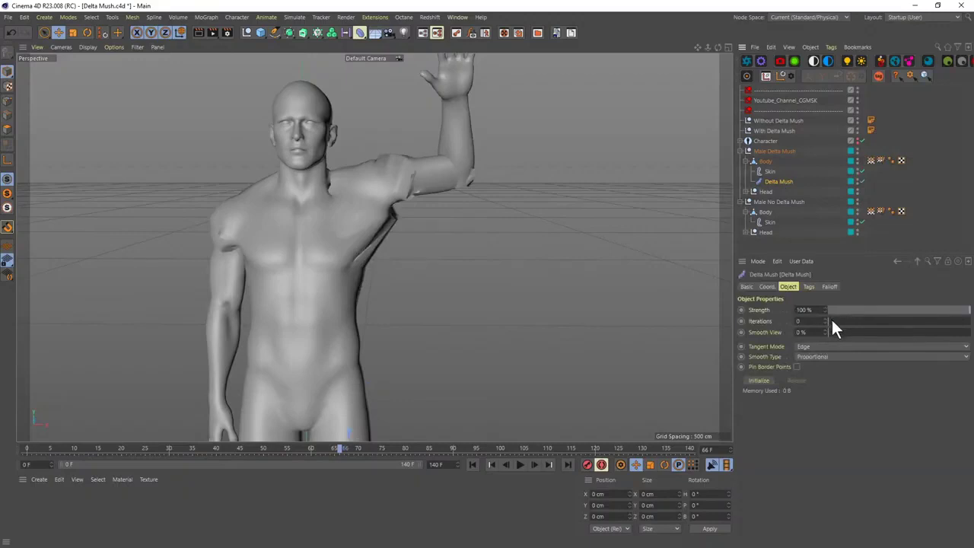
left_click_drag(830, 320, 968, 320)
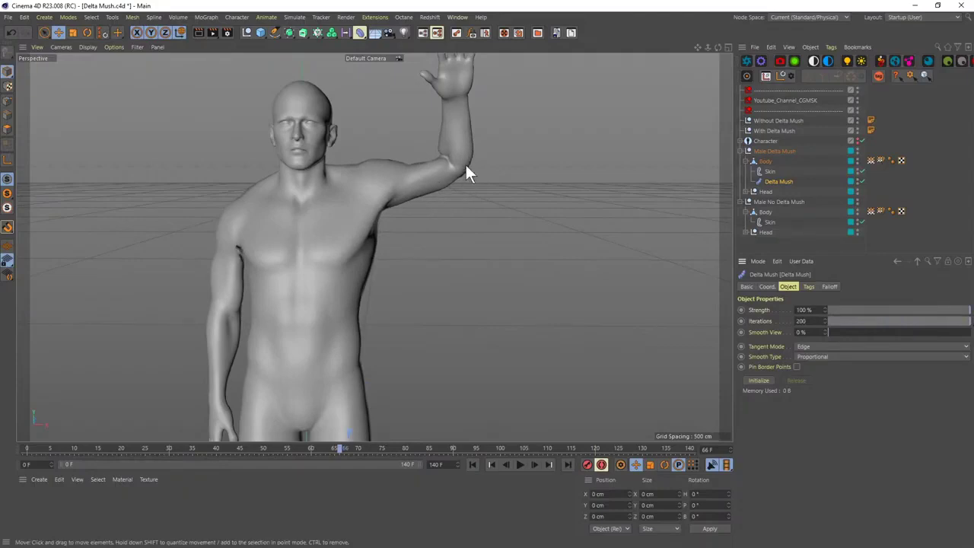
- Set the Delta Mush deformer's iterations to 73 and view the raised arm from a slightly turned angle
left_click_drag(840, 317, 880, 321)
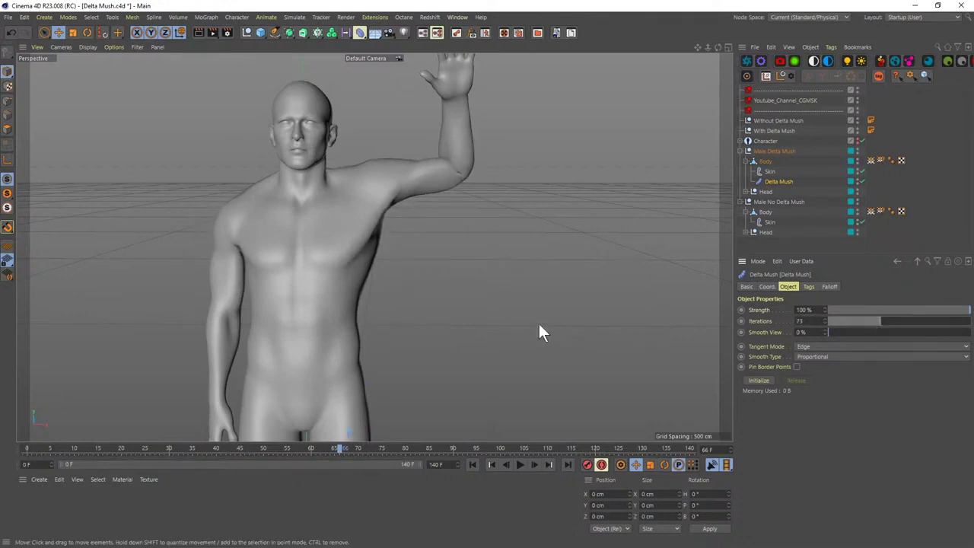
mouse_move(456, 162)
left_mouse_down("alt")
mouse_move(420, 212)
mouse_move(411, 190)
mouse_move(426, 227)
left_mouse_up("alt")
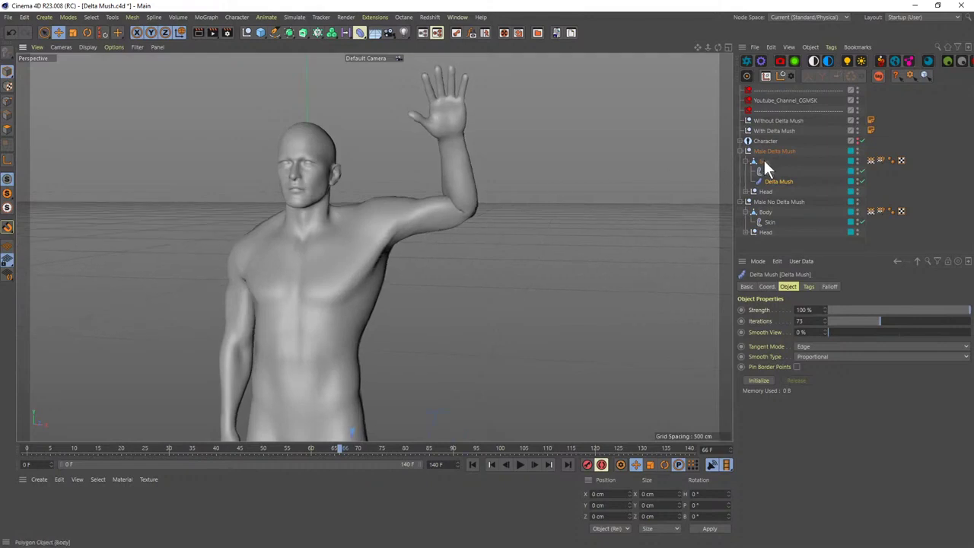
- Paint the weight out of the body's vertex map at the raised elbow, and view the shaded result
double_click(871, 160)
left_click_drag(317, 230, 346, 242, "alt")
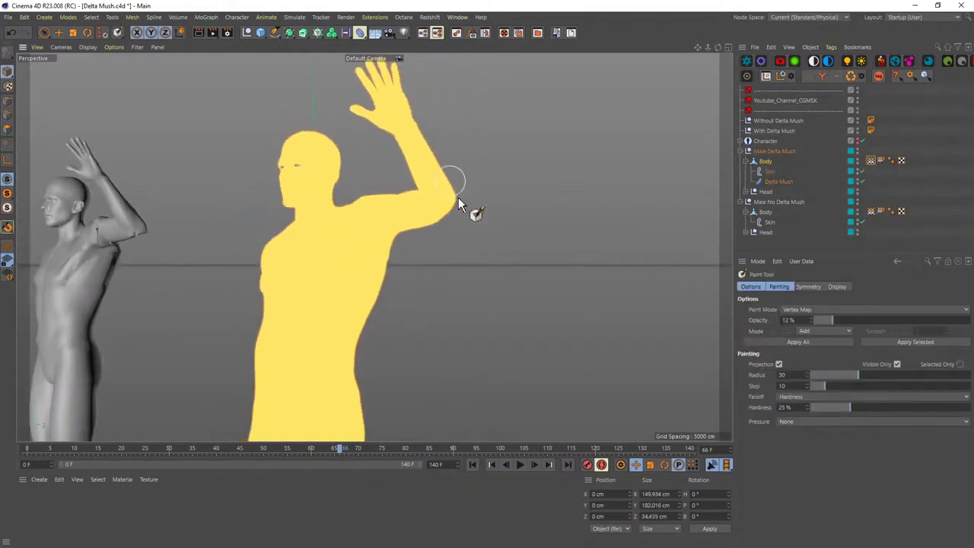
left_click_drag(455, 191, 447, 204)
key("e")
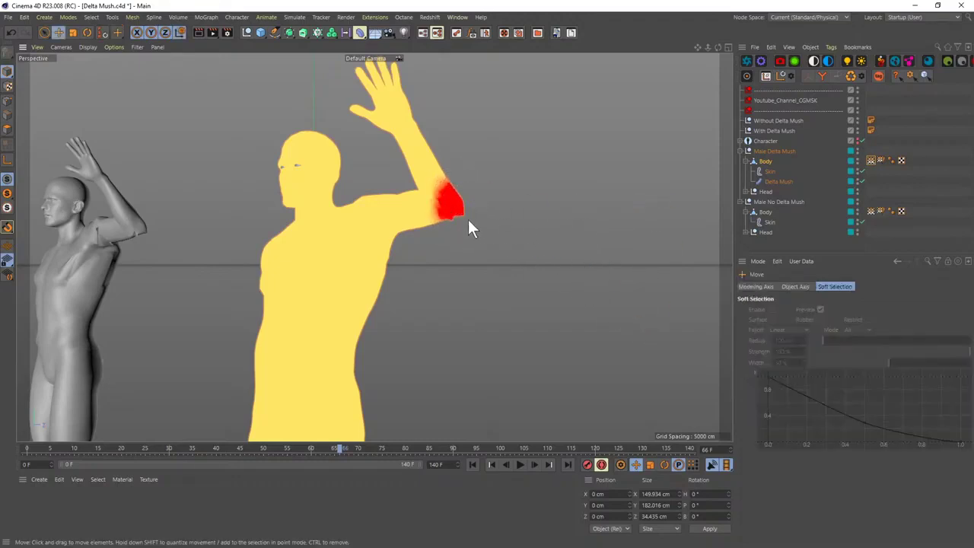
mouse_move(468, 219)
left_mouse_down("alt")
mouse_move(500, 201)
mouse_move(503, 209)
left_mouse_up("alt")
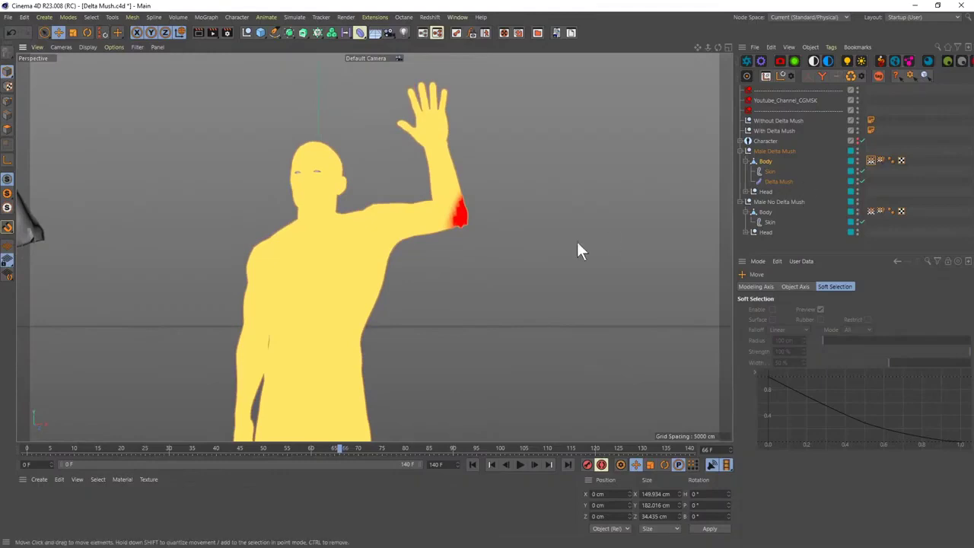
left_click(805, 166)
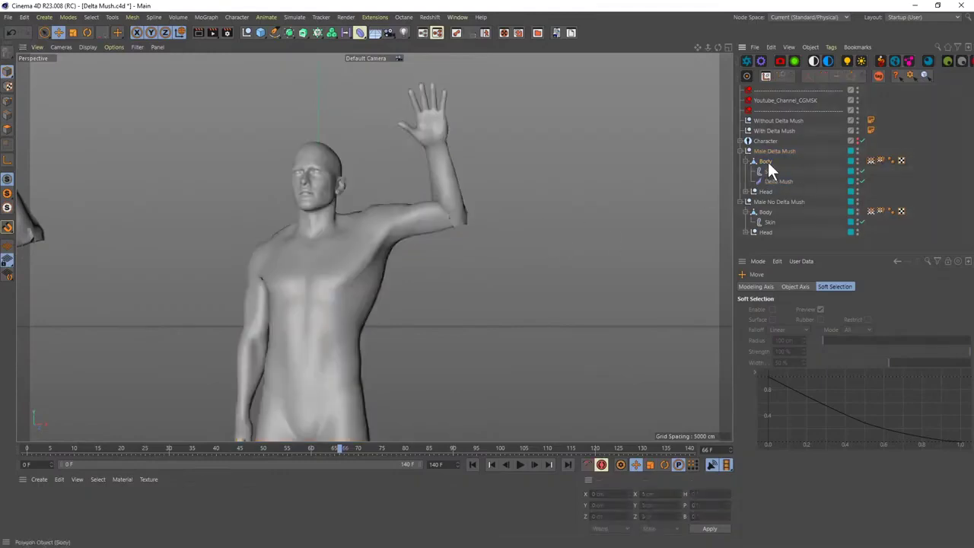
left_click(765, 162)
left_click_drag(455, 216, 374, 230, "alt")
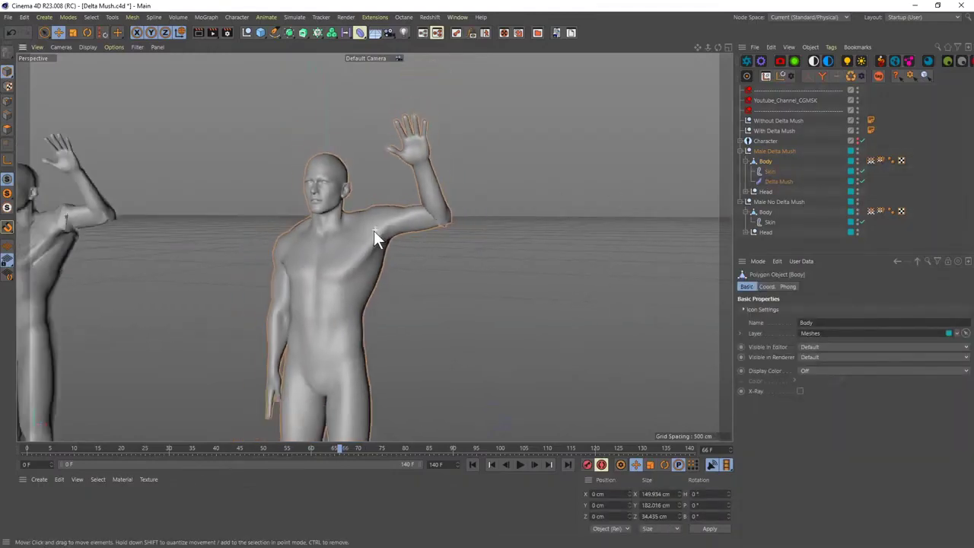
scroll(372, 232, "up", 3)
scroll(391, 251, "down", 3)
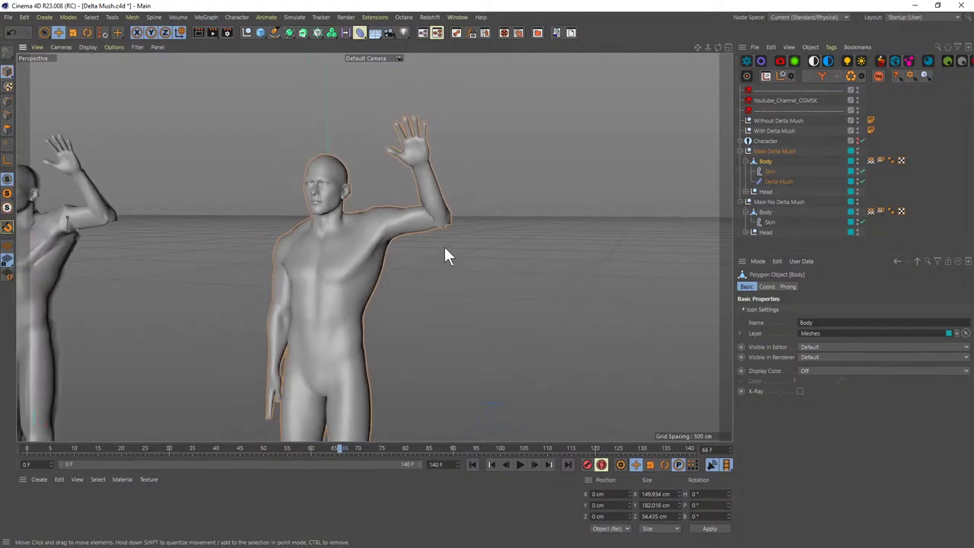
- Raise the Delta Mush deformer's Smooth View to 100 % to view the smoothed body, and lower it again
left_click(777, 182)
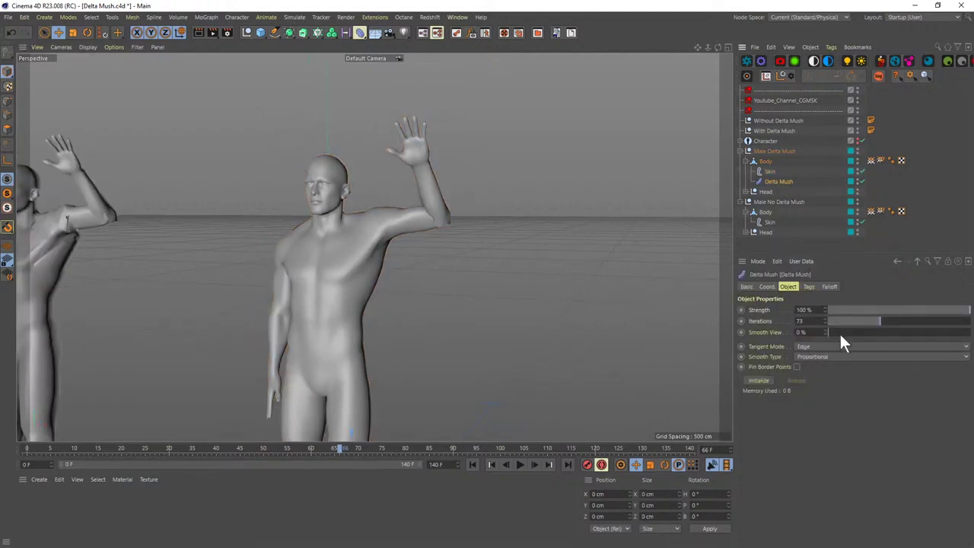
left_click_drag(839, 332, 967, 333)
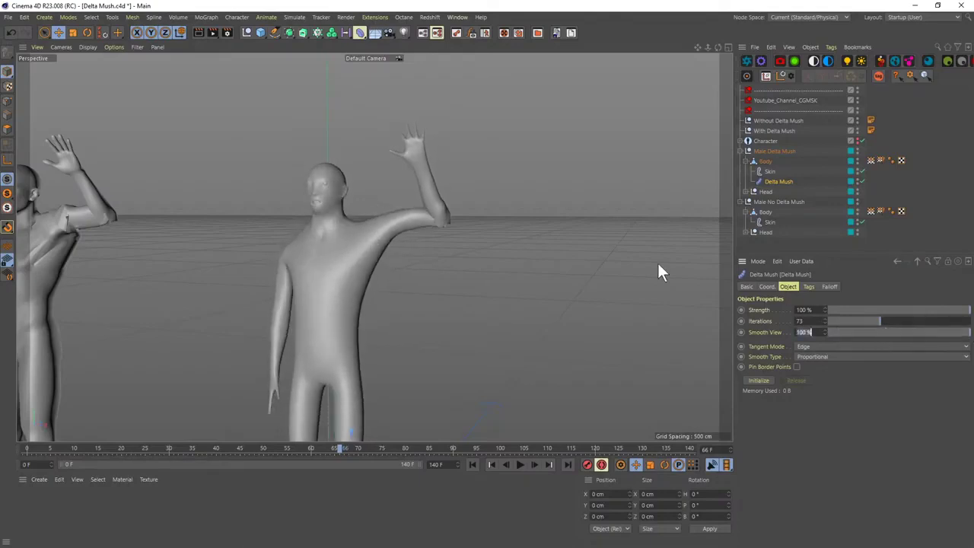
scroll(309, 173, "up", 5)
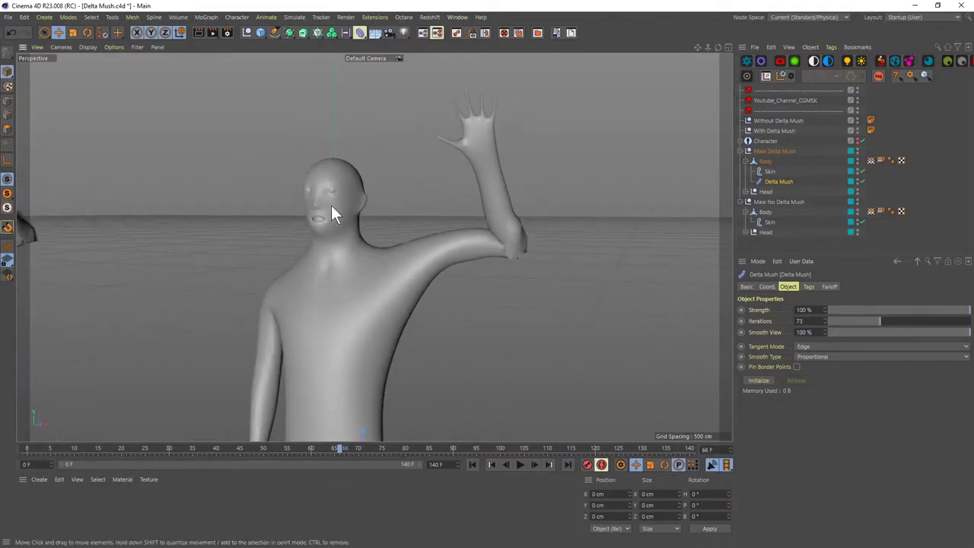
left_click_drag(347, 222, 346, 181, "alt")
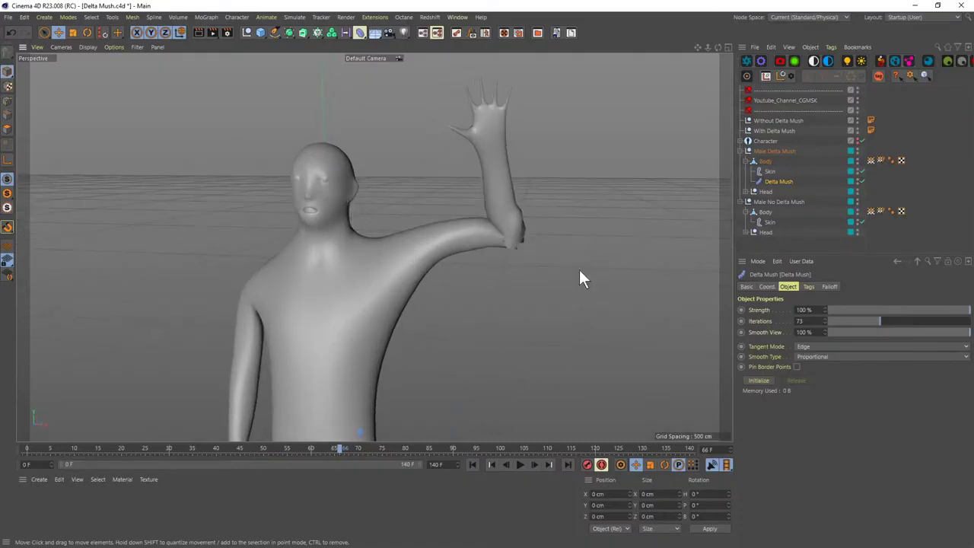
left_click_drag(875, 333, 803, 333)
left_click_drag(363, 258, 340, 297, "alt")
left_click_drag(837, 333, 884, 323)
- Paint weight back into the body's vertex map at the raised elbow in Add mode, and return to the shaded view
double_click(870, 160)
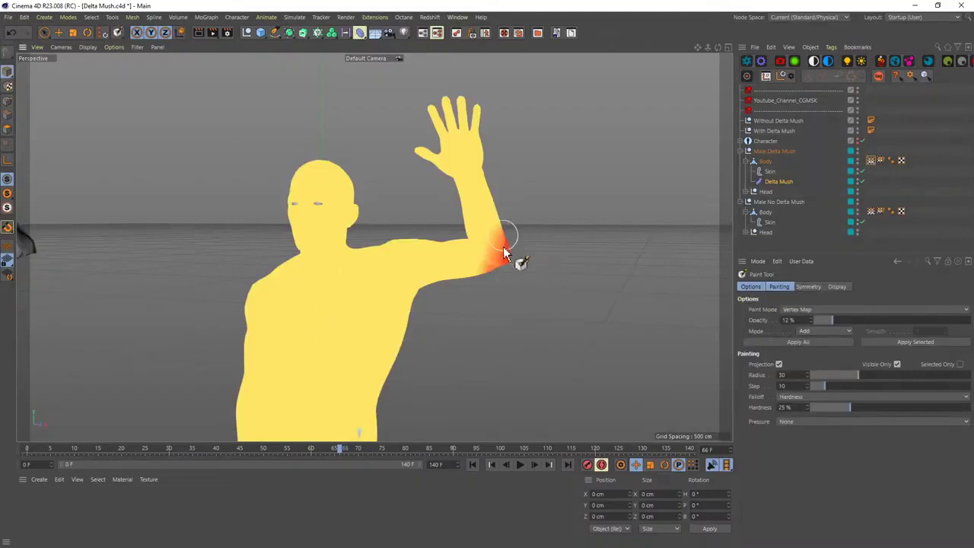
left_click_drag(495, 261, 492, 354)
key("e")
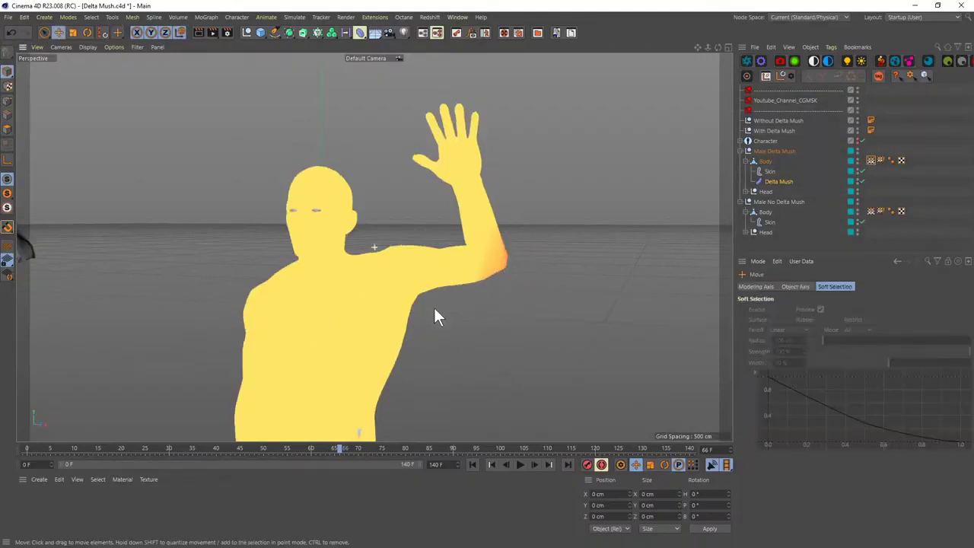
scroll(433, 317, "up", 5)
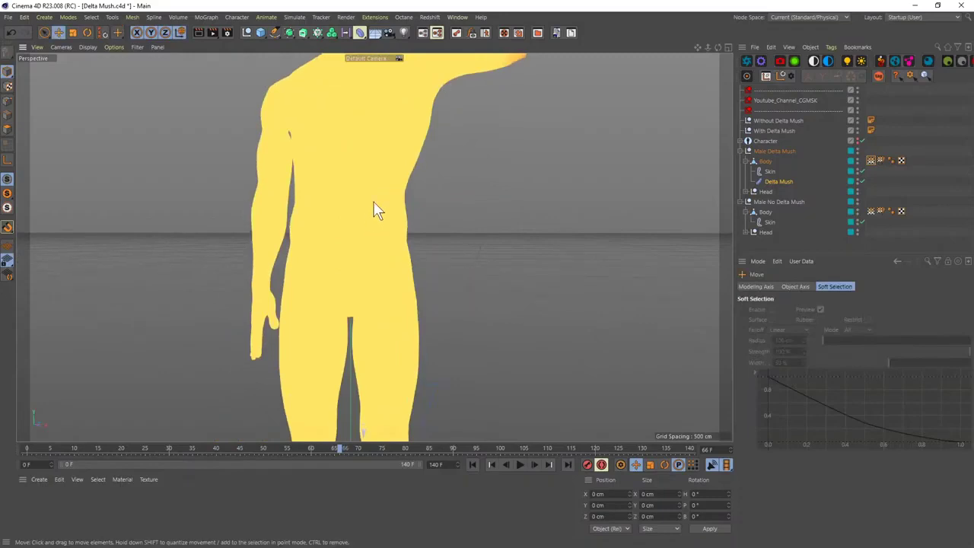
middle_click_drag(373, 209, 382, 294, "alt")
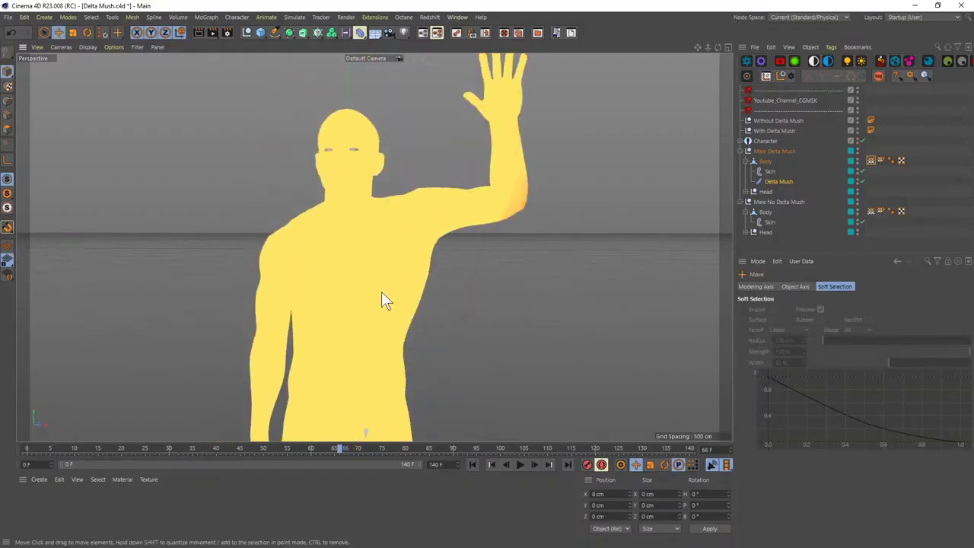
left_click(588, 212)
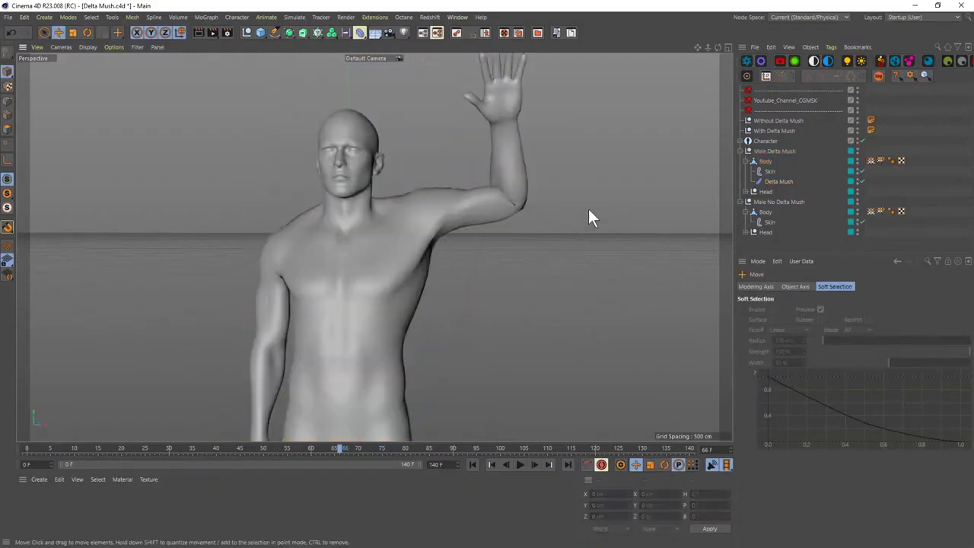
left_click(764, 161)
left_click(773, 181)
left_click(770, 172)
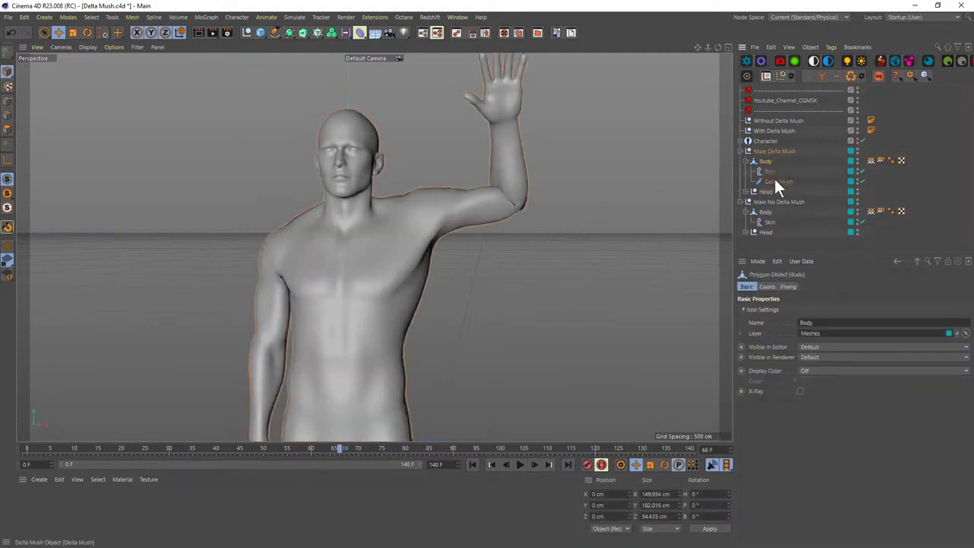
left_click(773, 181)
left_click(763, 161)
scroll(380, 267, "down", 4)
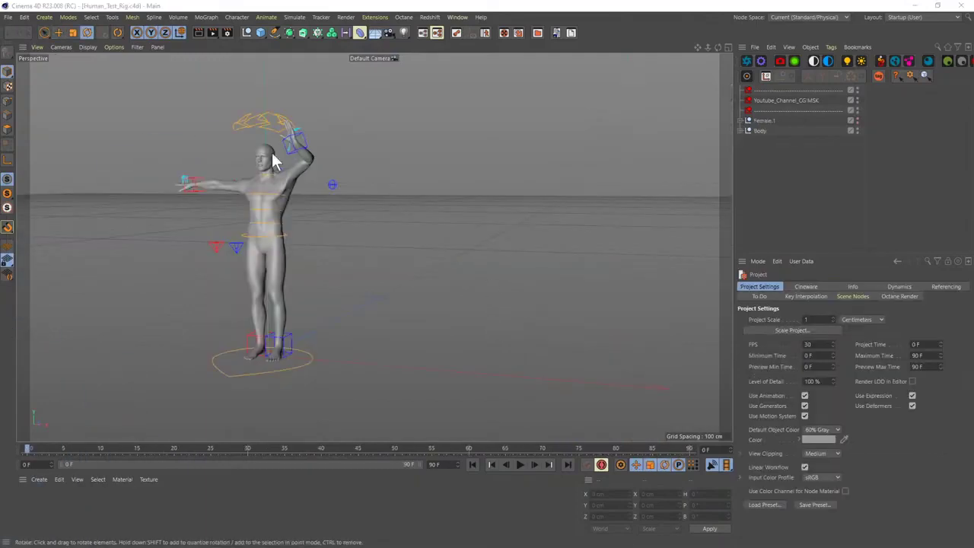
- Open the Pose Library Browser for the human test rig, move it beside the figure and close it
left_click_drag(274, 161, 352, 228, "alt")
left_click(213, 17)
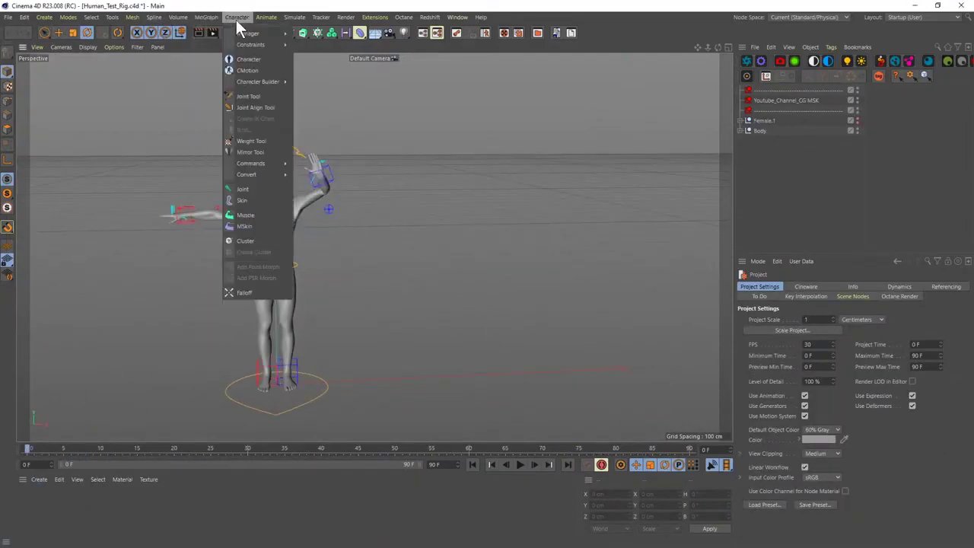
mouse_move(285, 43)
left_click(323, 38)
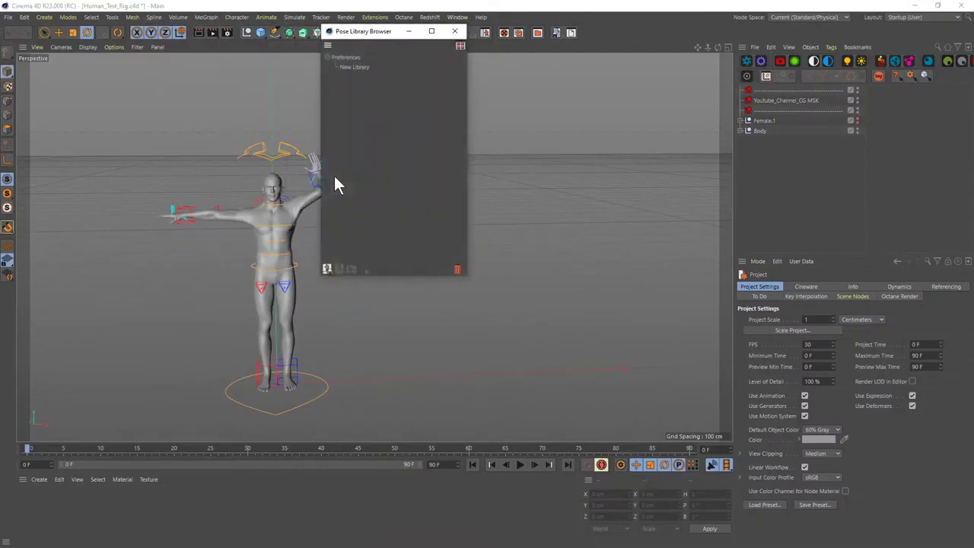
left_click_drag(360, 32, 350, 96)
left_click(237, 17)
mouse_move(247, 32)
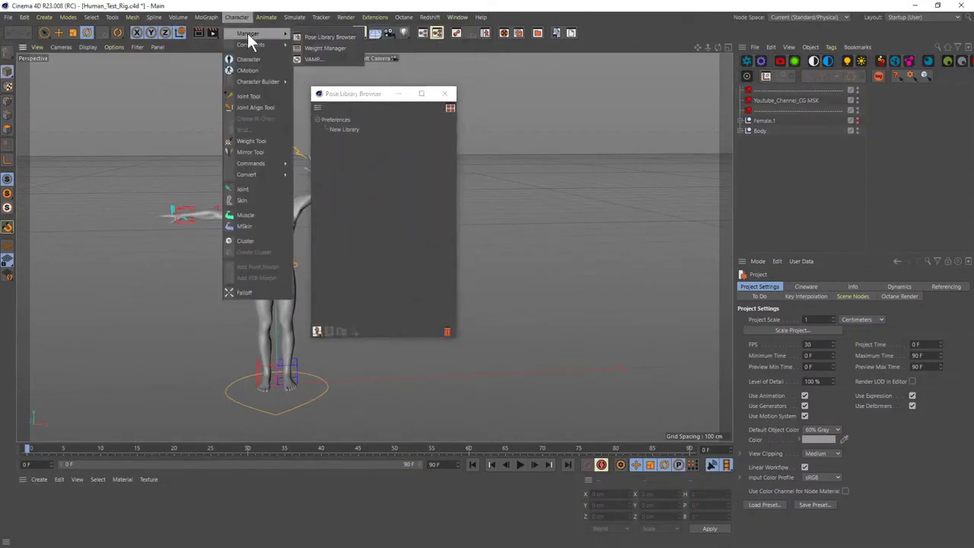
left_click(330, 38)
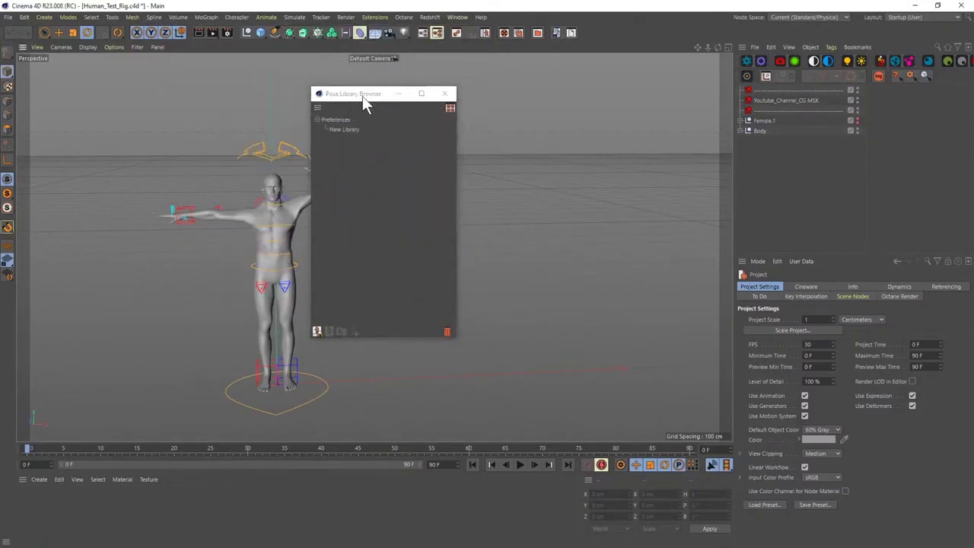
left_click(444, 94)
- Find the Pose Library Browser through a command search for "pose l" and open it
key("shift+c")
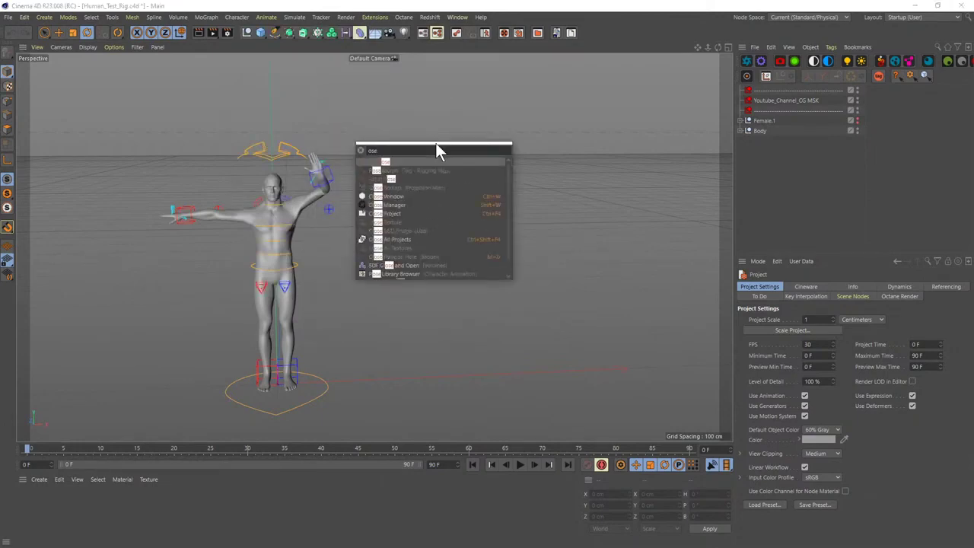
type("pose l")
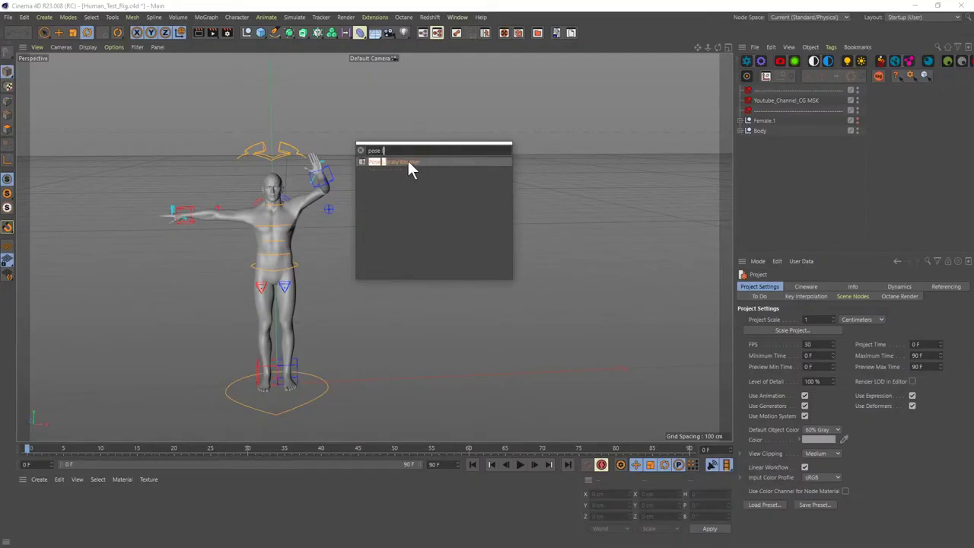
left_click(407, 162)
left_click_drag(434, 157, 391, 141)
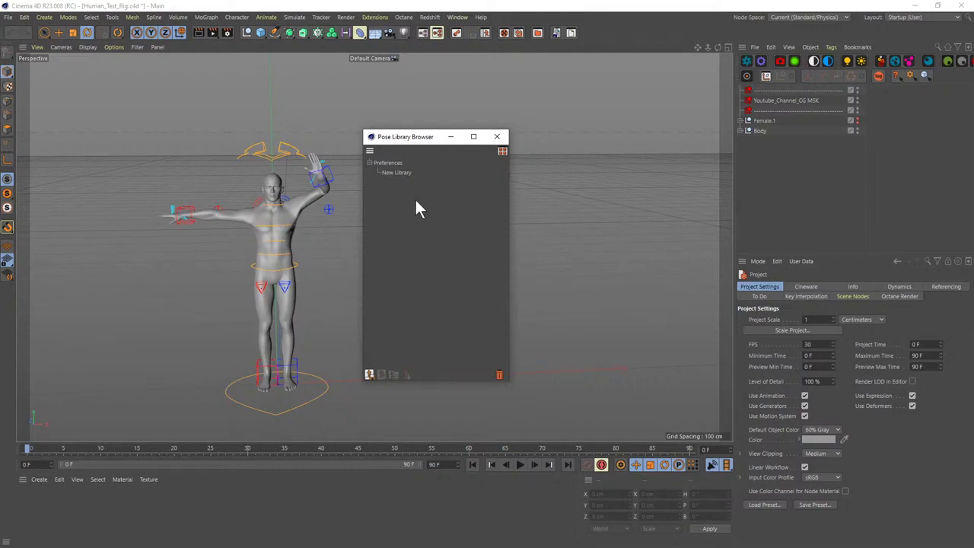
key("ctrl+e")
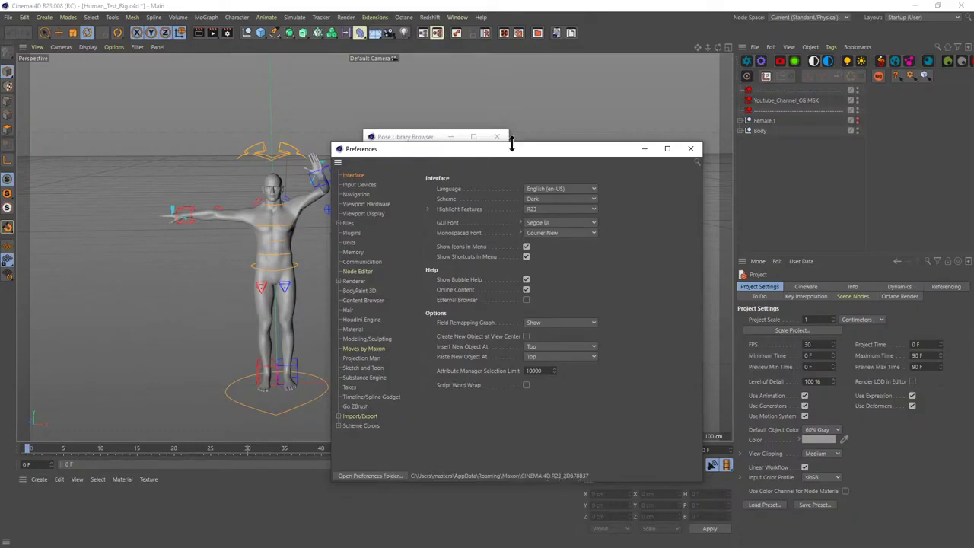
left_click_drag(510, 150, 437, 145)
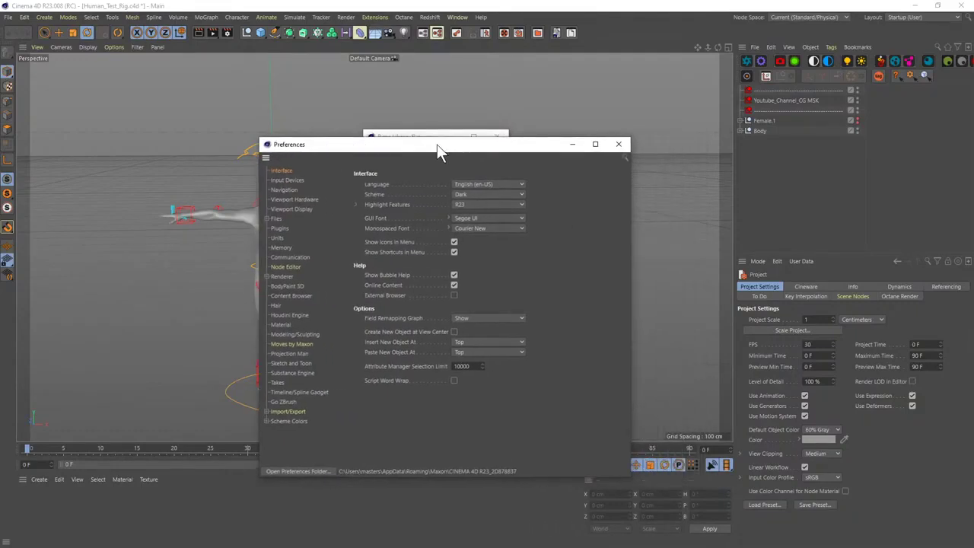
left_click_drag(542, 145, 378, 102)
left_click(562, 145)
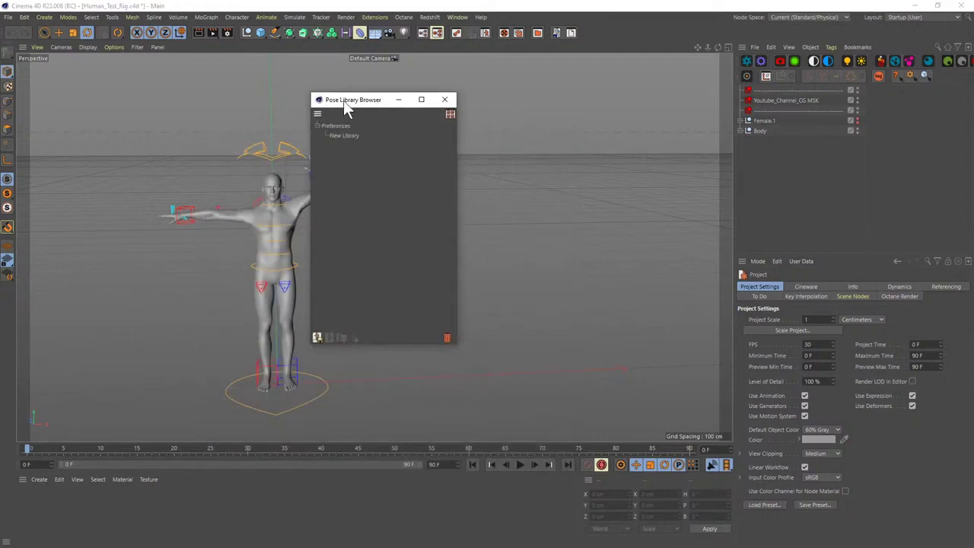
left_click_drag(346, 105, 356, 104)
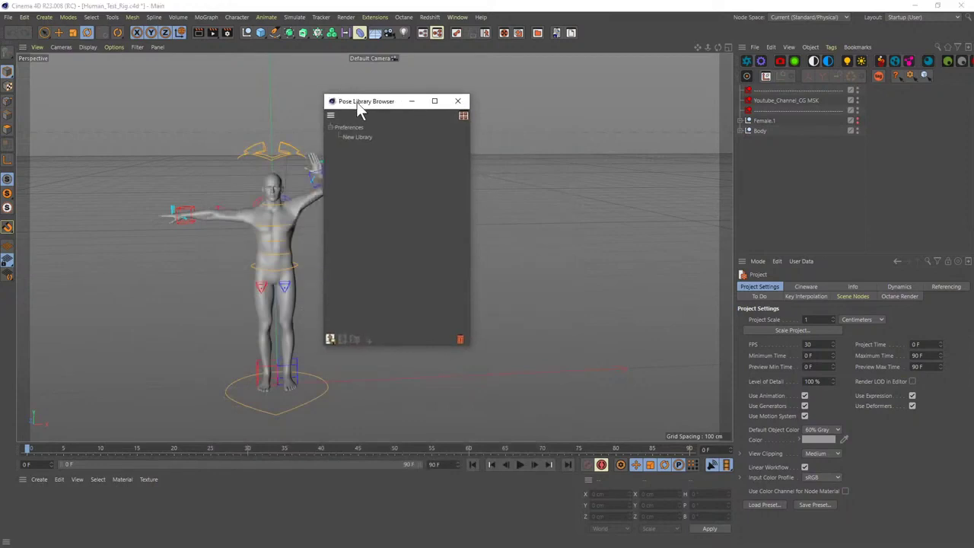
left_click(459, 100)
left_click(8, 18)
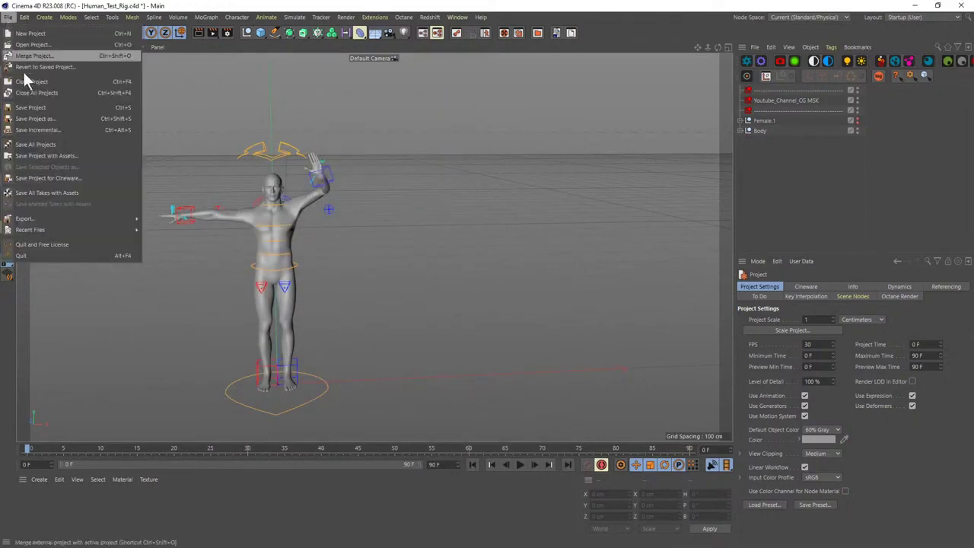
left_click(373, 207)
- Add the 01_PoseLib\Human_Pose folder to the database paths in the Preferences and close them
key("ctrl+e")
left_click_drag(424, 200, 309, 114)
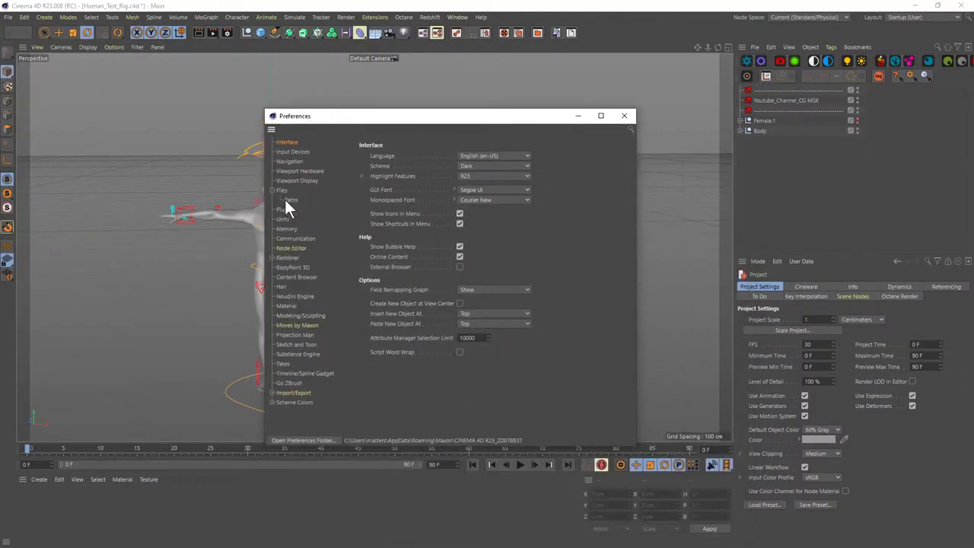
left_click(283, 194)
left_click(408, 426)
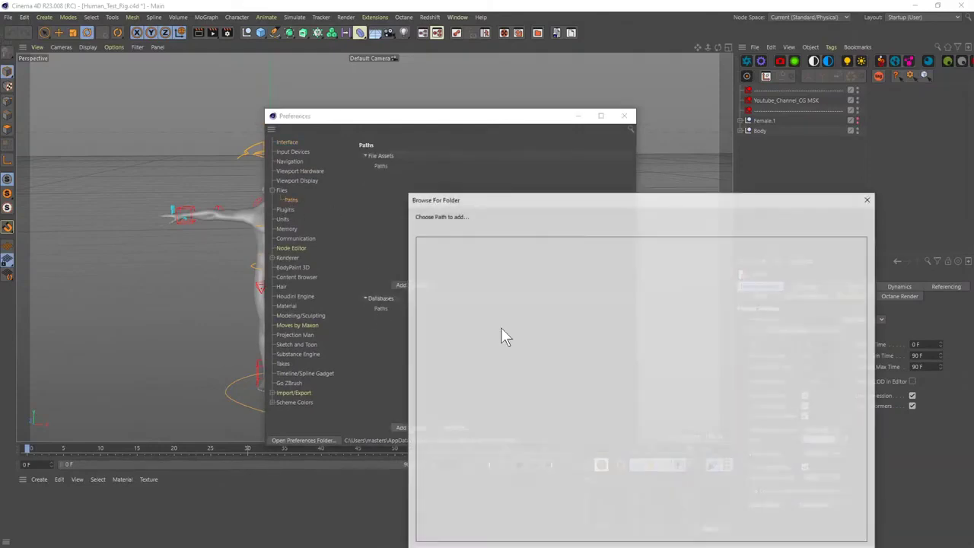
left_click(465, 344)
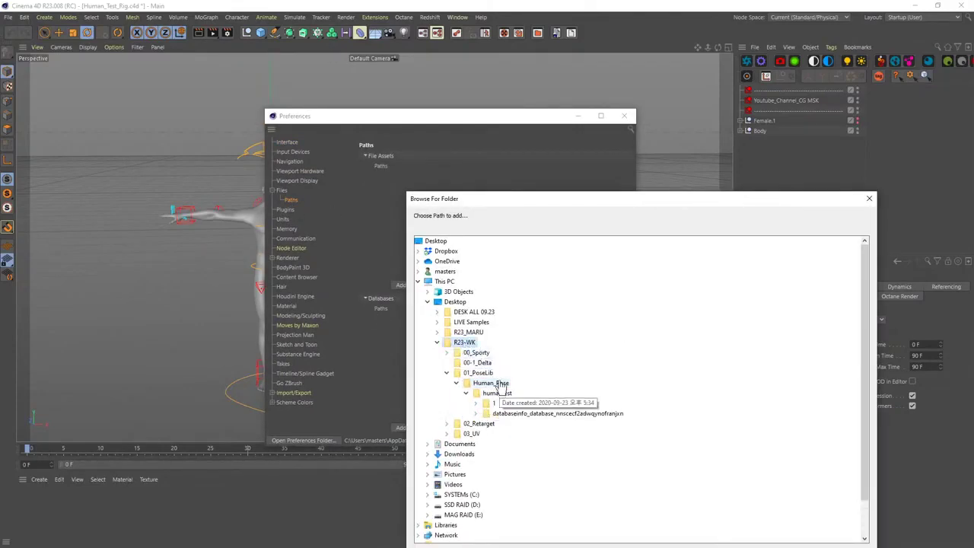
left_click(490, 383)
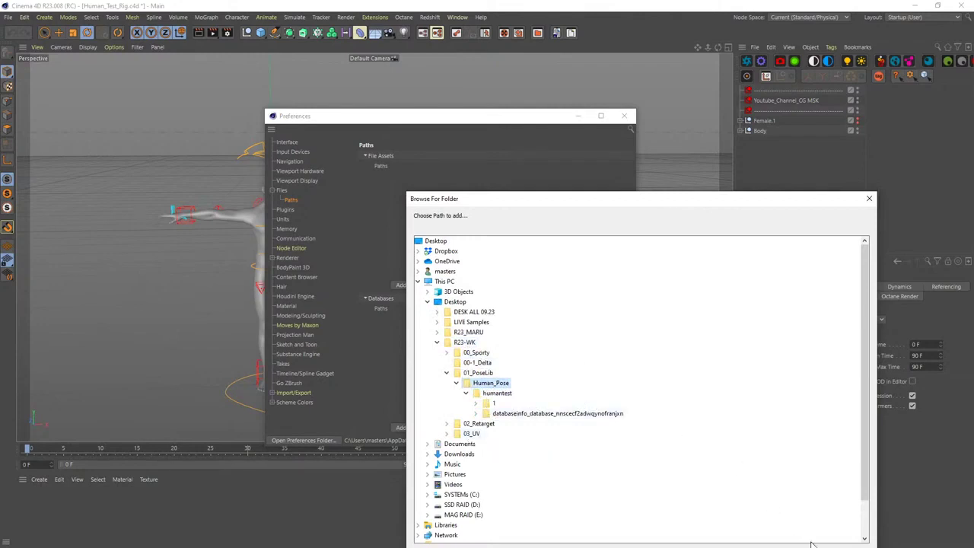
left_click_drag(702, 200, 623, 123)
left_click(728, 478)
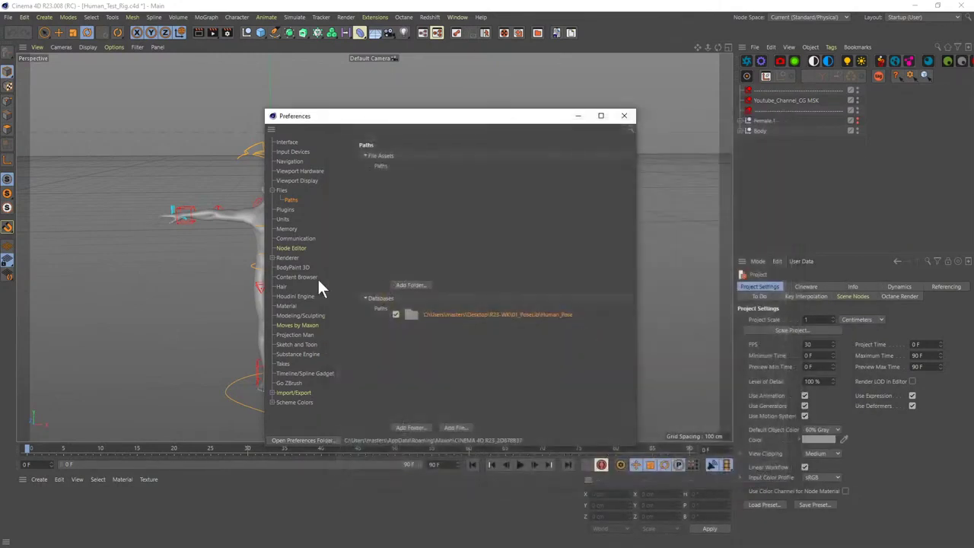
left_click(624, 115)
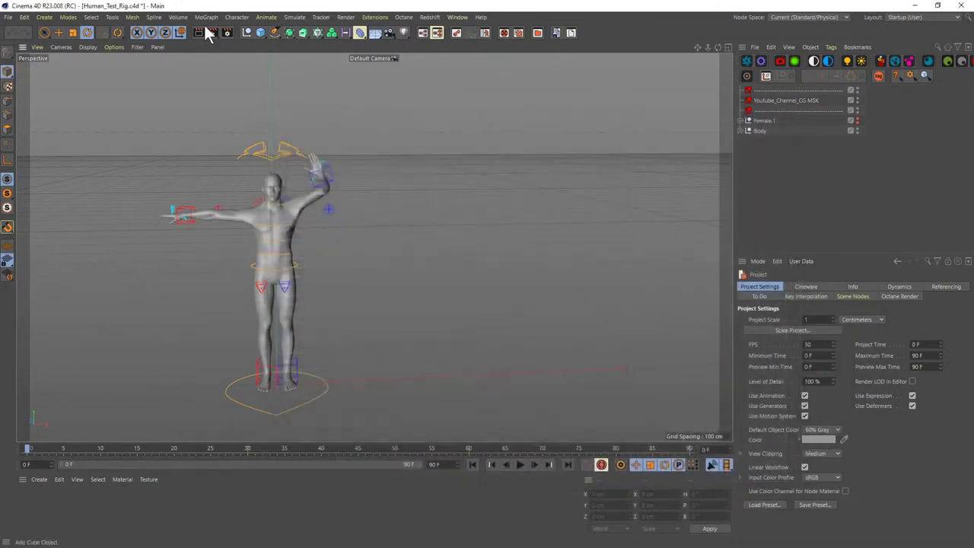
- Open the Pose Library Browser and place it beside the figure
left_click(175, 17)
left_click(320, 33)
left_click_drag(391, 32, 420, 112)
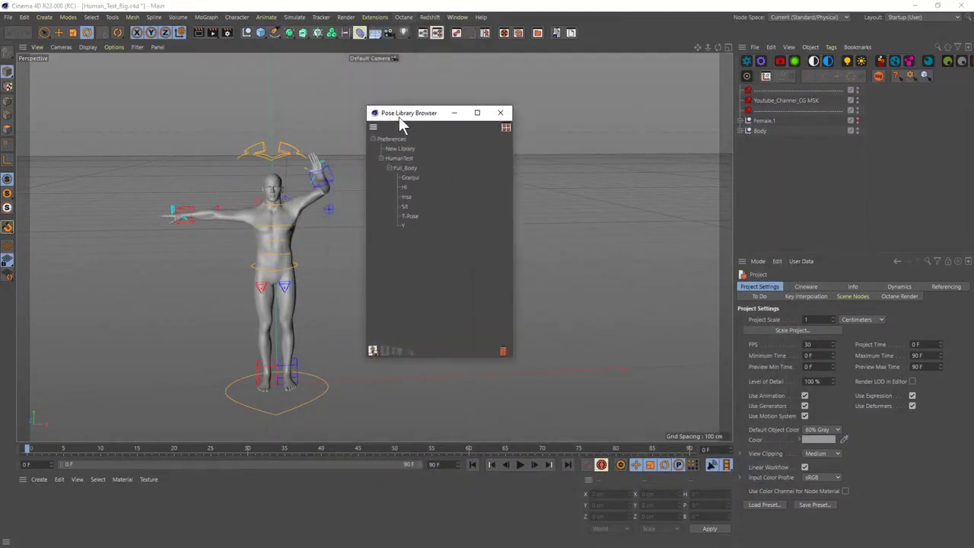
left_click_drag(398, 116, 423, 120)
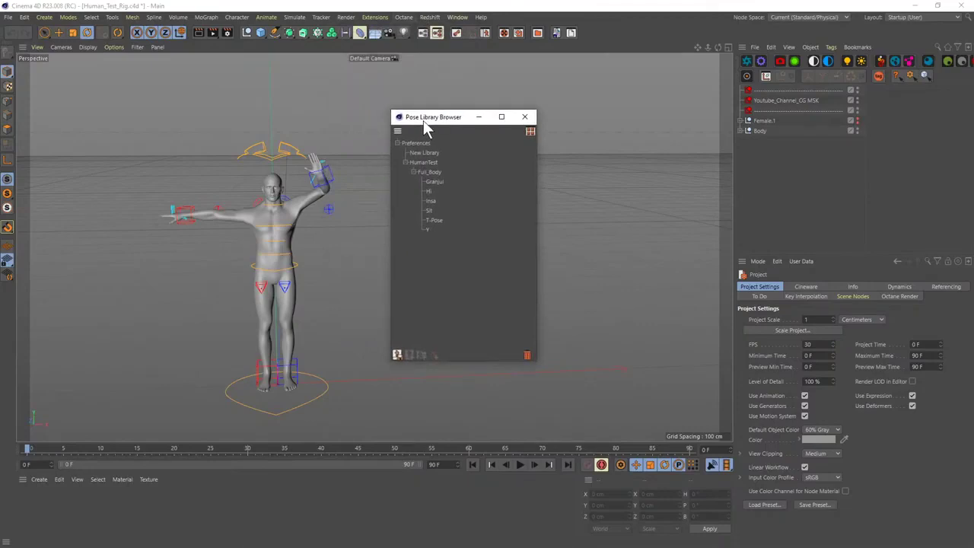
- View the Hi pose in the HumanTest library's Full_Body folder and apply the T-Pose to the figure
left_click(430, 171)
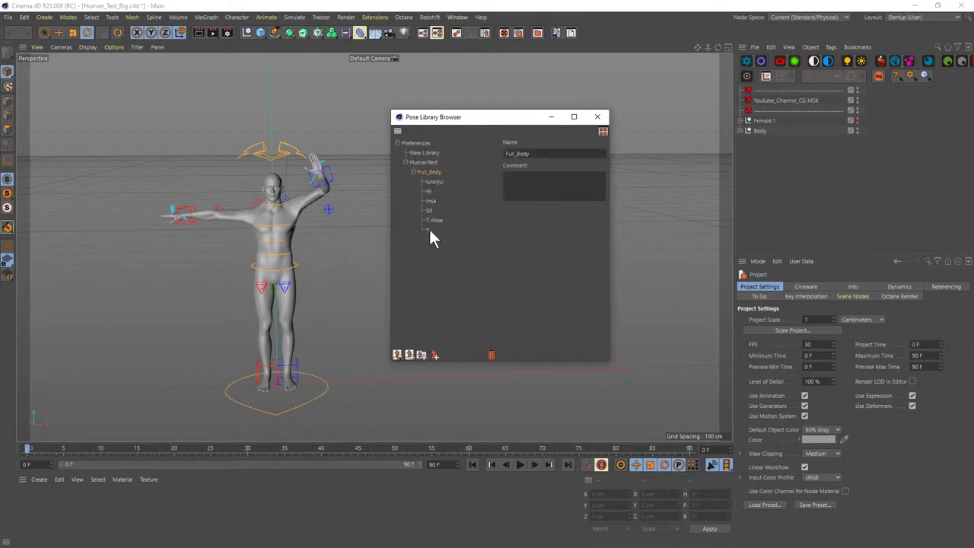
left_click(429, 193)
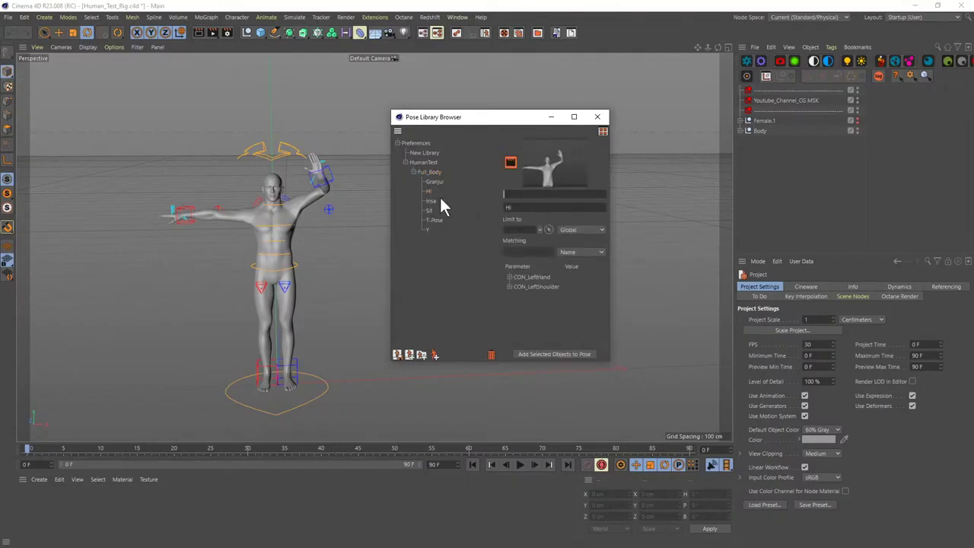
left_click(437, 220)
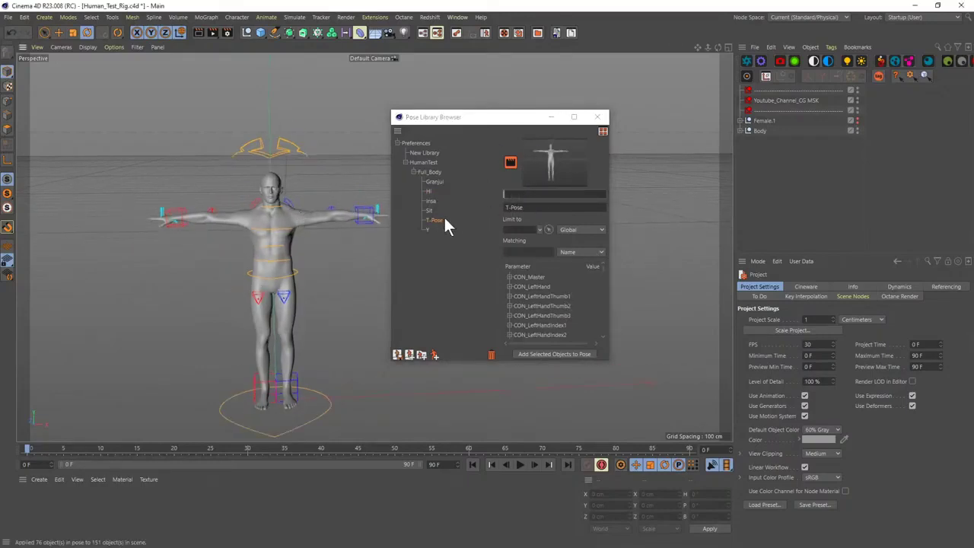
- Examine the Hi pose's stored CON_LeftHand and CON_LeftShoulder parameters and locate the matching controls on the rig
left_click(430, 192)
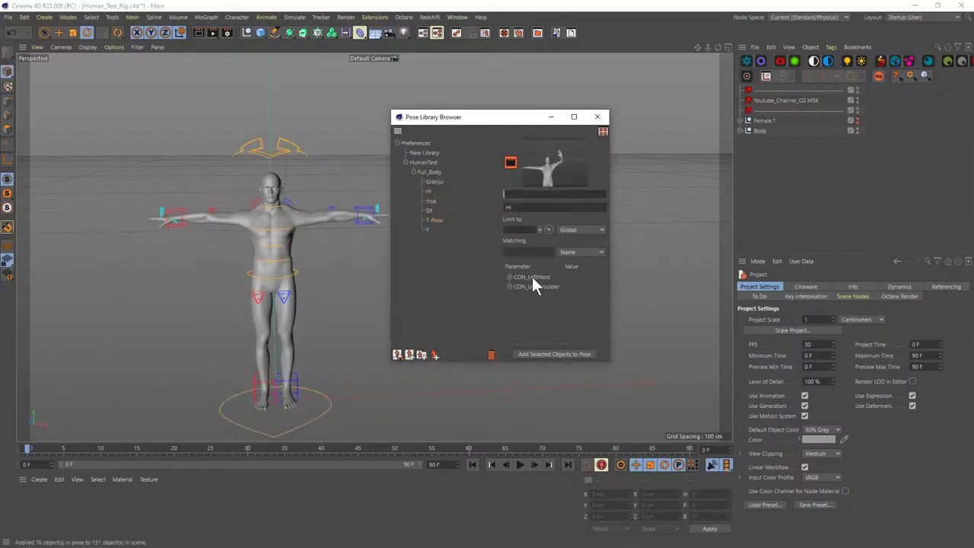
left_click_drag(493, 118, 526, 118)
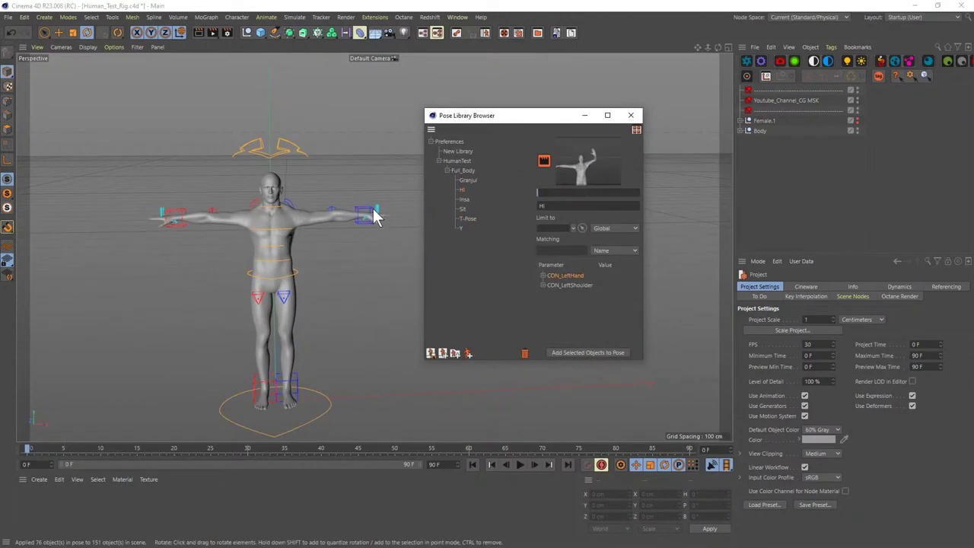
left_click(376, 216)
left_click(542, 275)
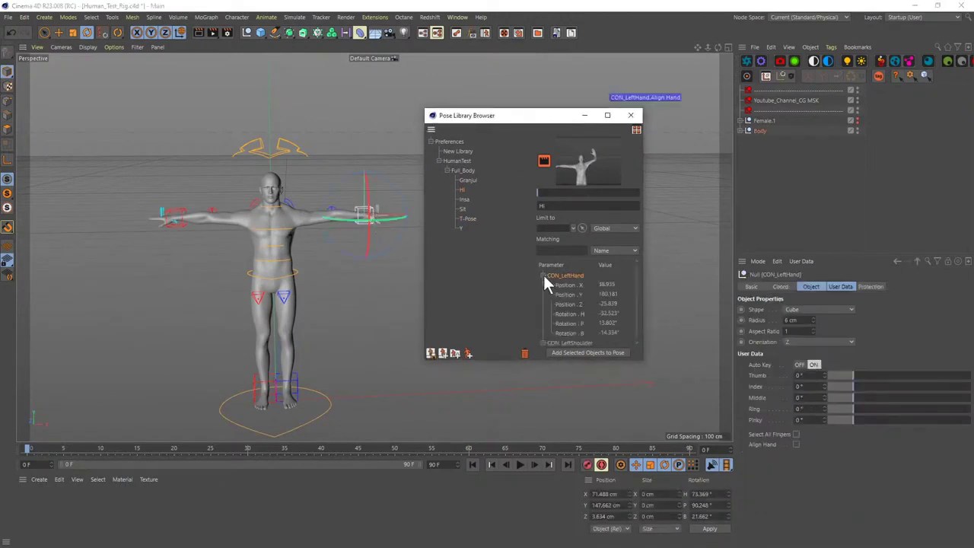
left_click(543, 276)
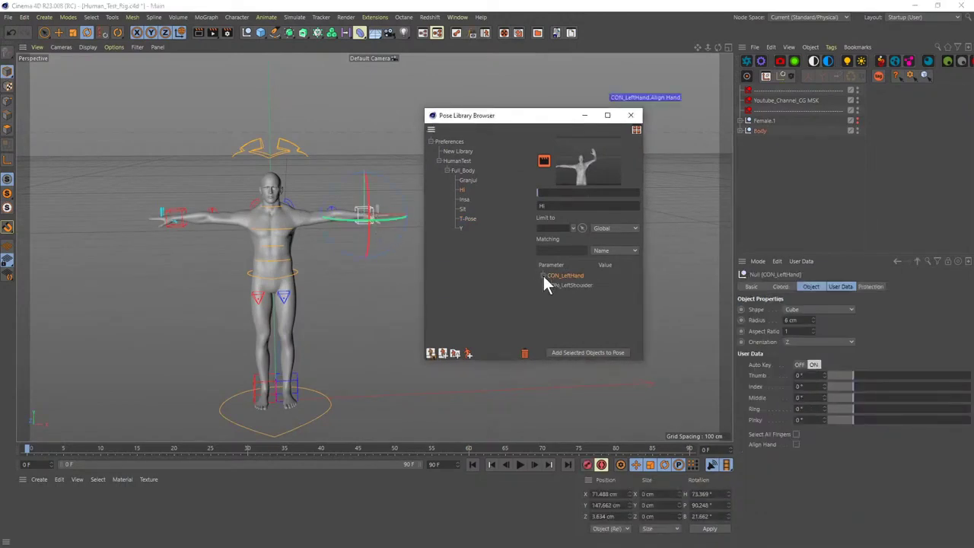
left_click(292, 201)
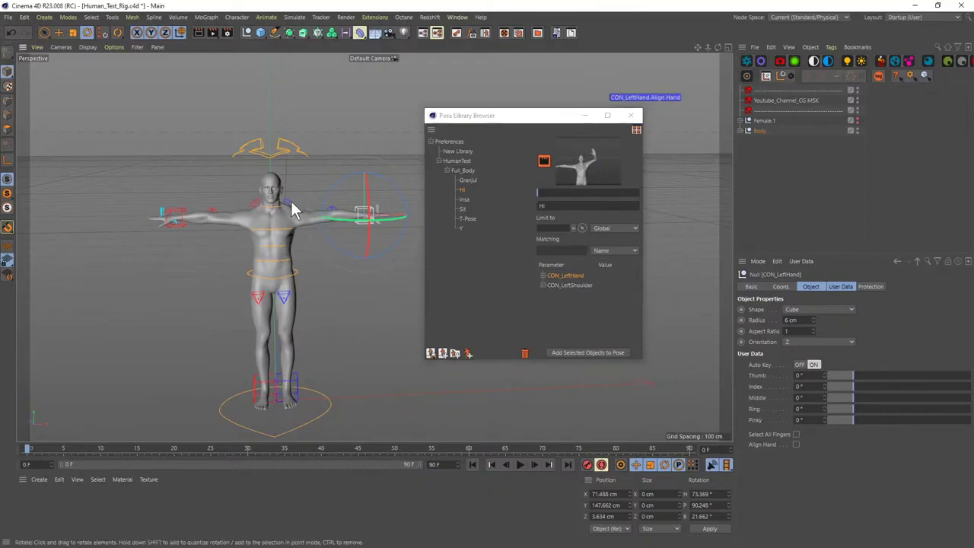
left_click(290, 201)
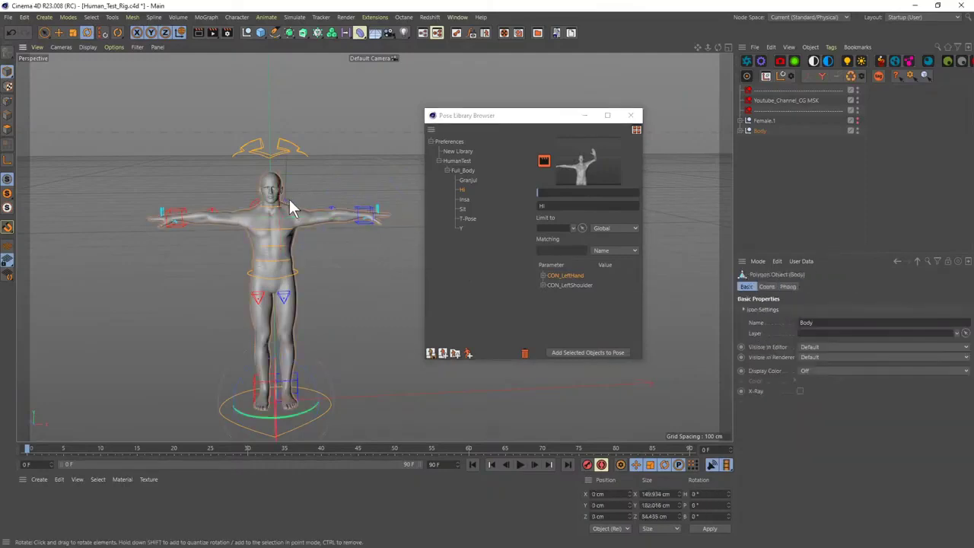
left_click(291, 201)
left_click(549, 287)
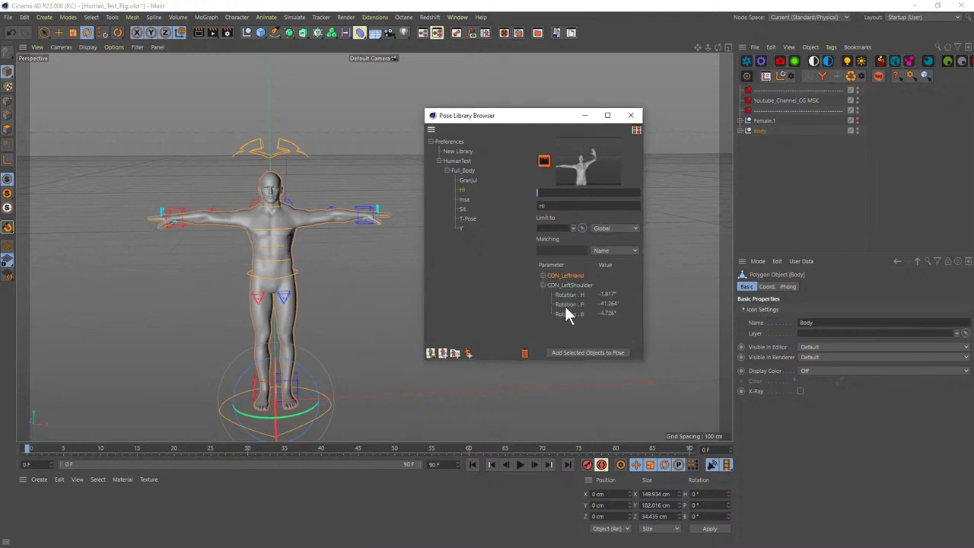
left_click(543, 285)
- Blend the Hi pose fully onto the figure, bring it back to the T-pose, and clear the pose display
left_click_drag(549, 195, 654, 192)
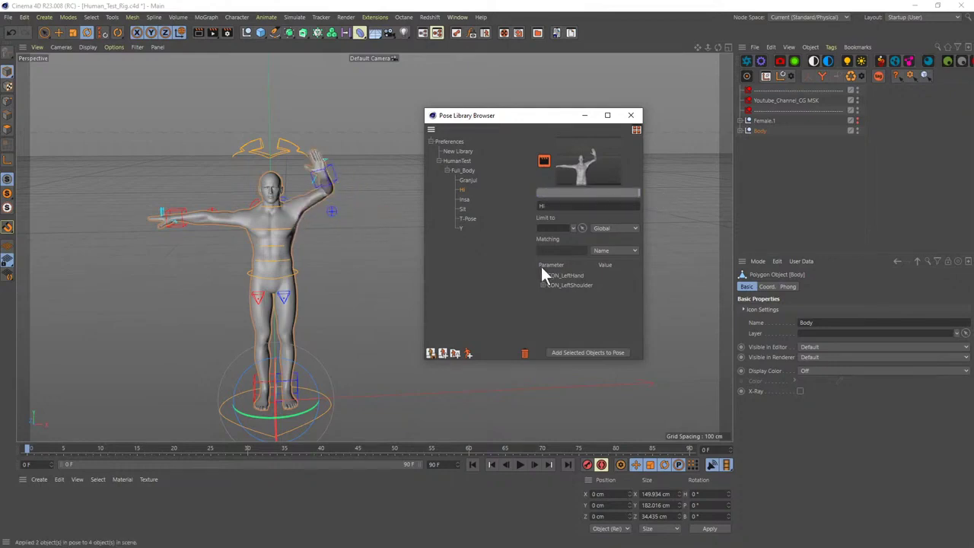
left_click(465, 198)
left_click_drag(543, 192, 508, 197)
left_click(494, 283)
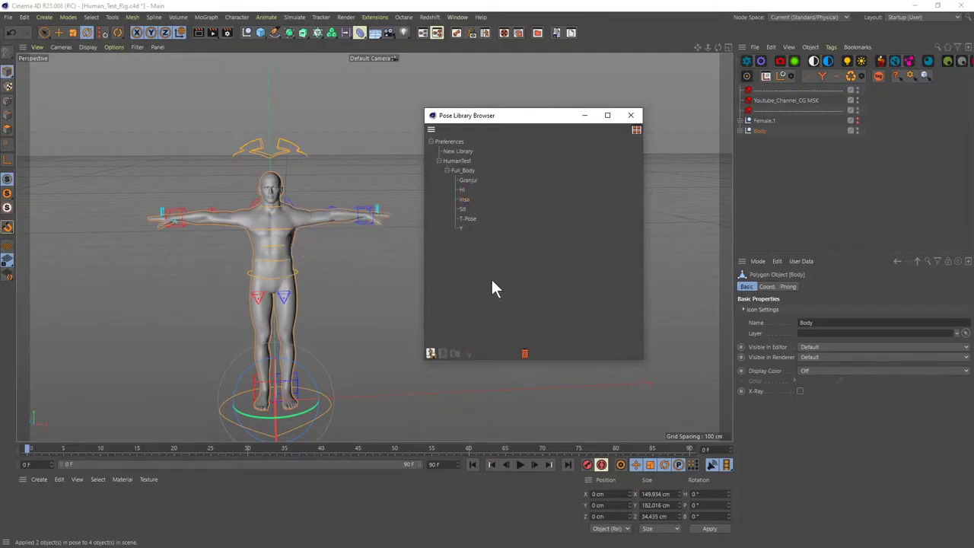
- View the figure at an angle and look through the Sit and T-Pose entries of the Full_Body folder
left_click_drag(332, 256, 278, 246, "alt")
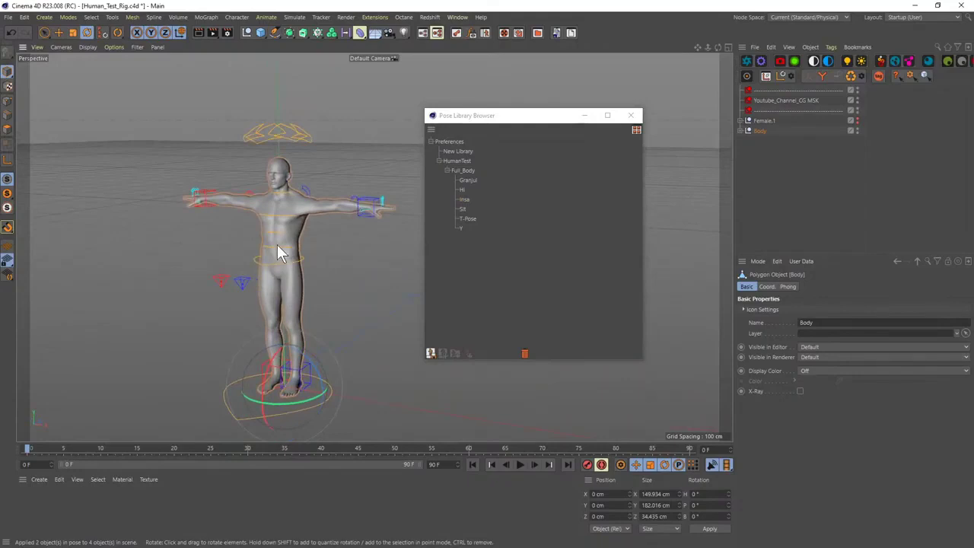
left_click(463, 208)
left_click(467, 218)
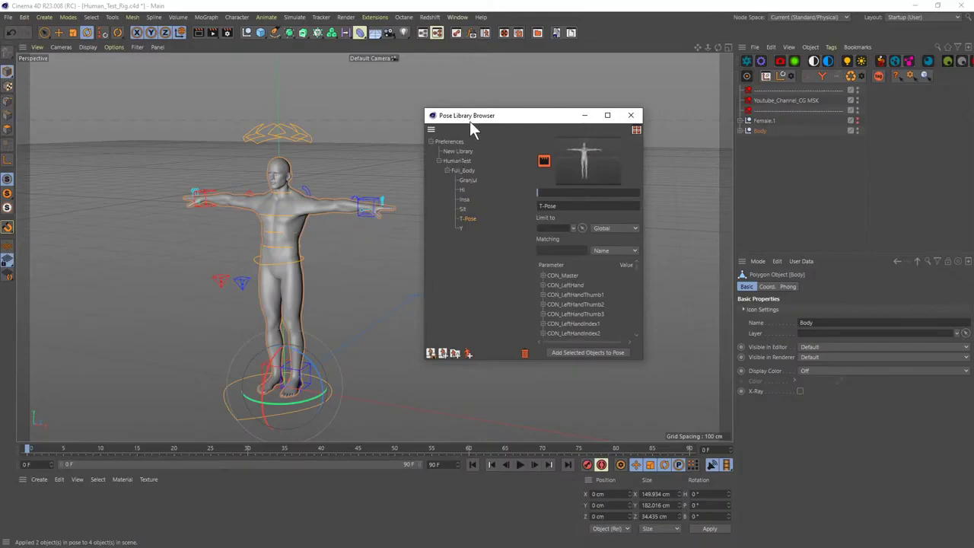
- Open the thumbnail view of the Full_Body poses beside the browser and set its Limit to option to Global
left_click_drag(471, 123, 397, 162)
left_click(560, 169)
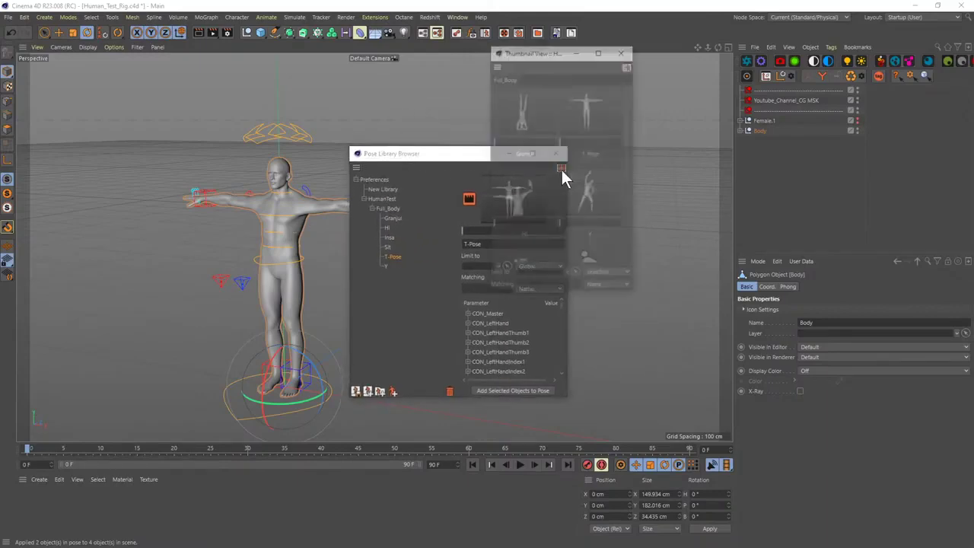
left_click_drag(549, 67, 412, 110)
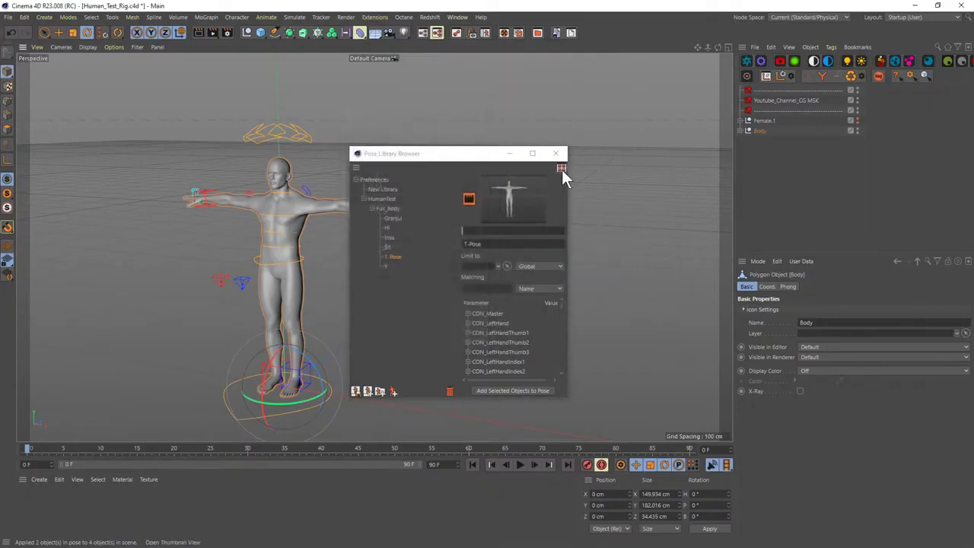
left_click(561, 168)
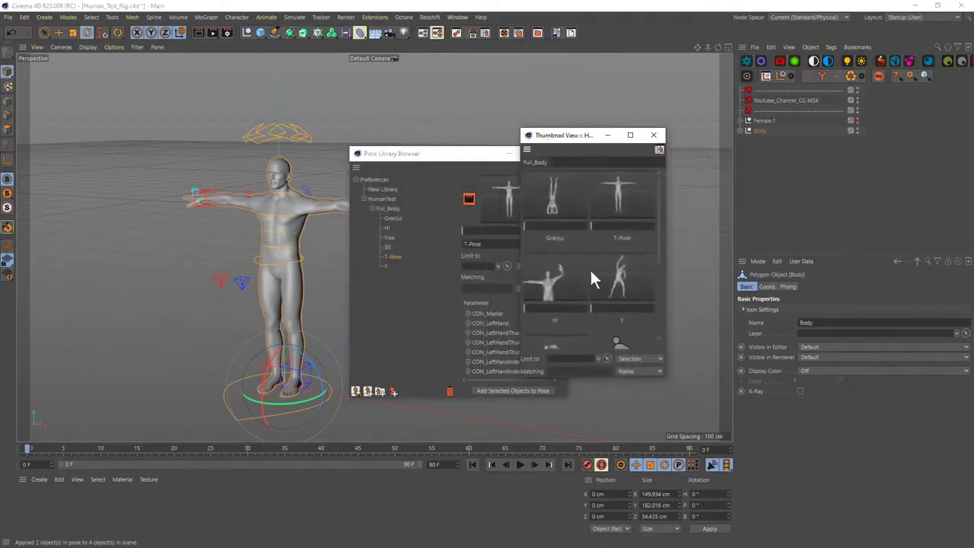
left_click_drag(566, 141, 654, 149)
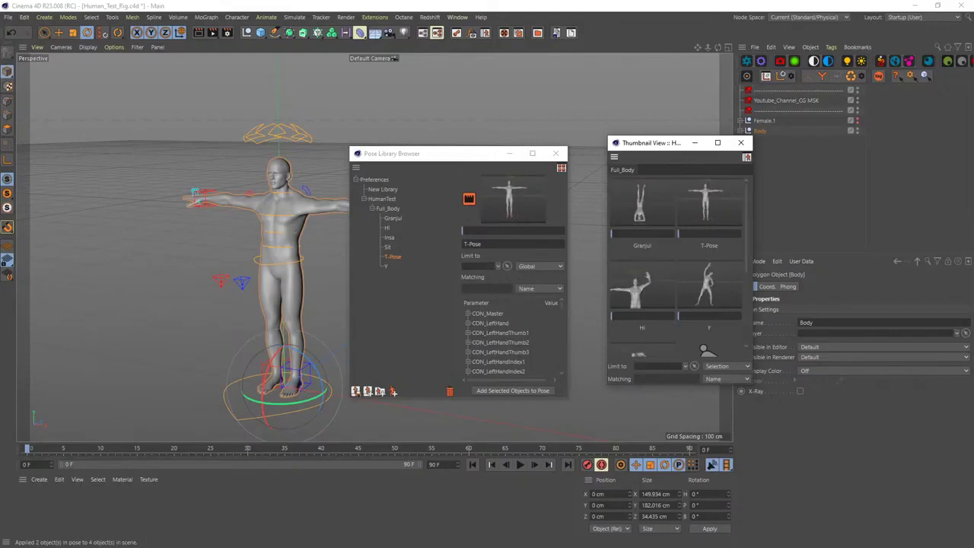
left_click(717, 365)
left_click(718, 373)
- Blend in the Hi pose while Body is selected, and blend the Insa pose fully over it
left_click(388, 227)
left_click_drag(515, 232, 547, 230)
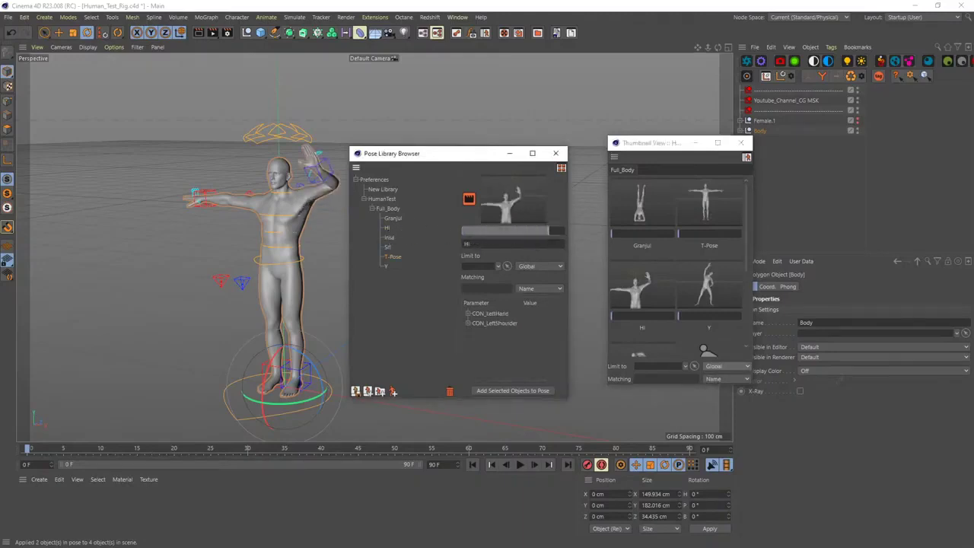
left_click(392, 239)
mouse_move(481, 230)
left_mouse_down()
mouse_move(539, 228)
mouse_move(490, 232)
left_mouse_up()
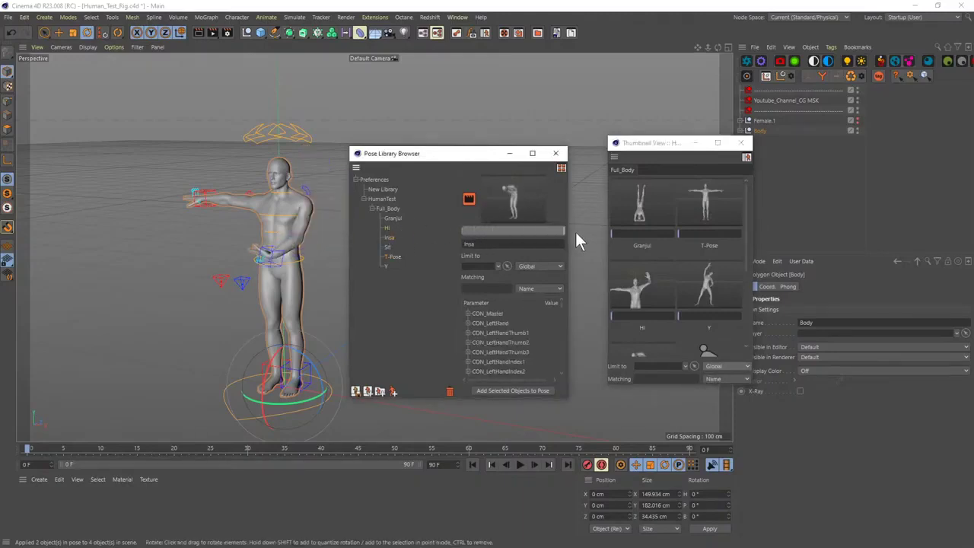
- Close the thumbnail view and the Pose Library Browser, and reopen the browser through a command search for "pose l"
left_click(742, 143)
left_click(557, 155)
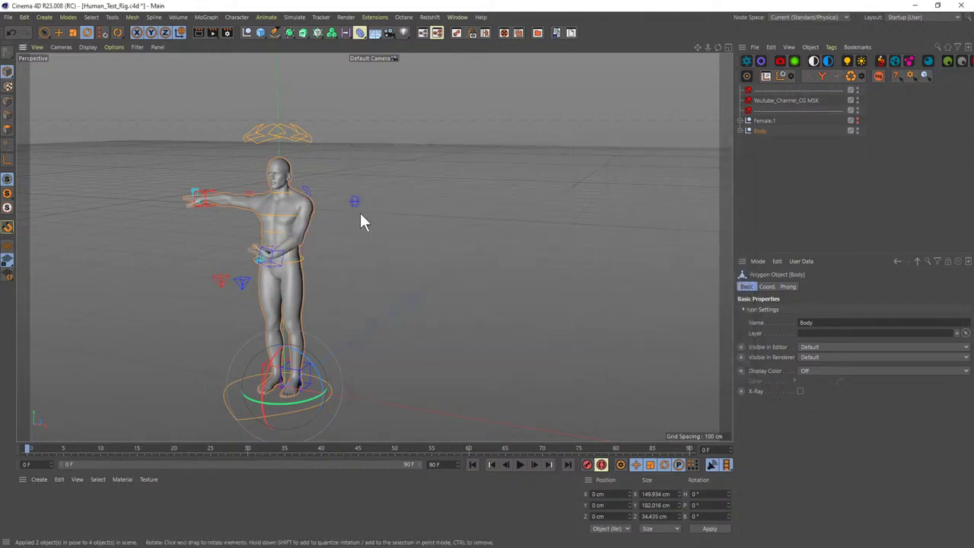
key("shift+c")
type("pose l")
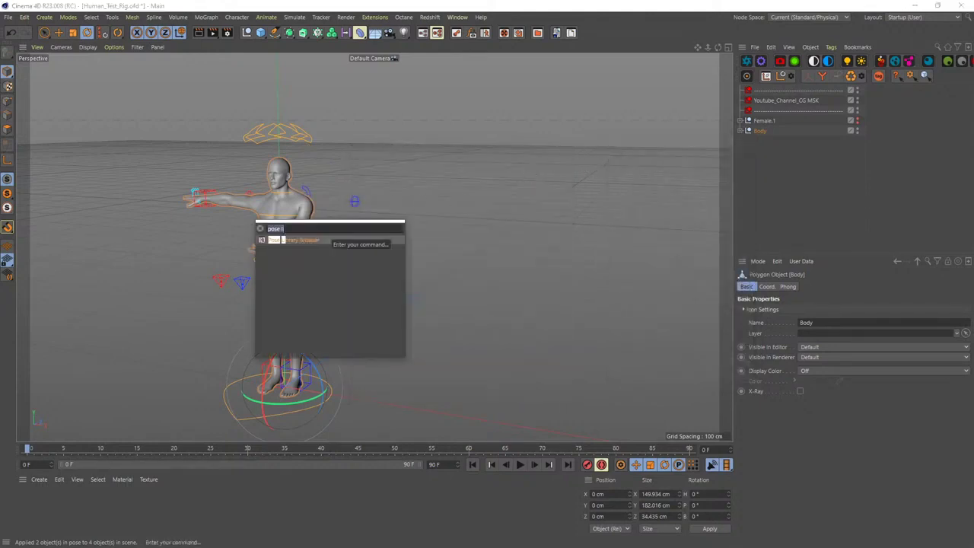
left_click(314, 240)
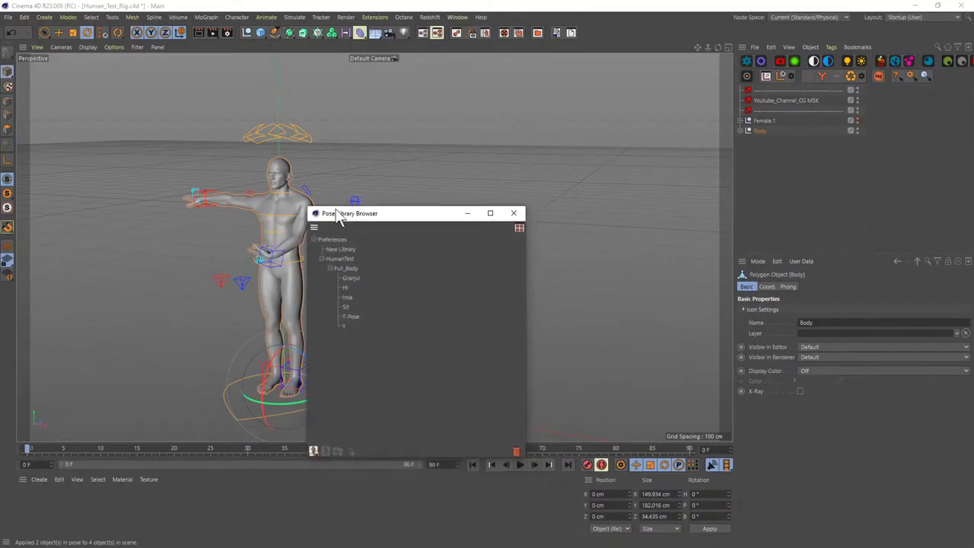
- Select the Insa pose, move the browser clear of the figure, and deselect the Body object
left_click(310, 237)
left_click_drag(337, 153, 561, 117)
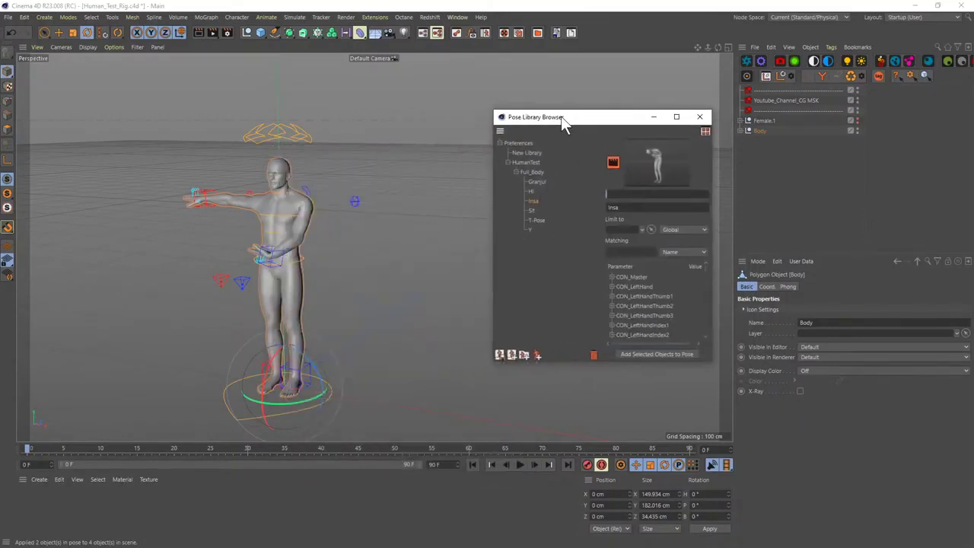
left_click(776, 161)
left_click_drag(619, 122, 574, 126)
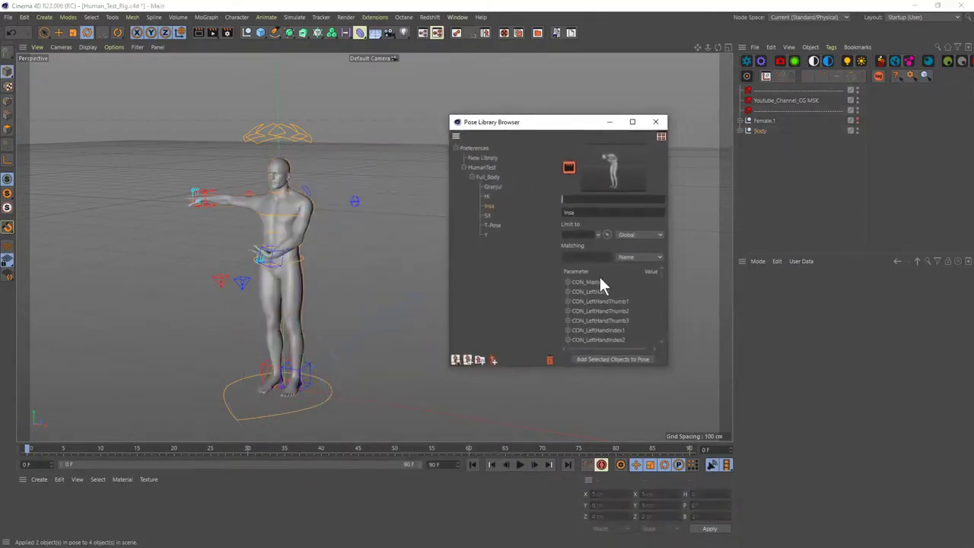
- Blend the Insa pose fully onto the whole rig and bring the blend back to zero
left_click_drag(572, 197, 655, 192)
left_click_drag(515, 125, 443, 115)
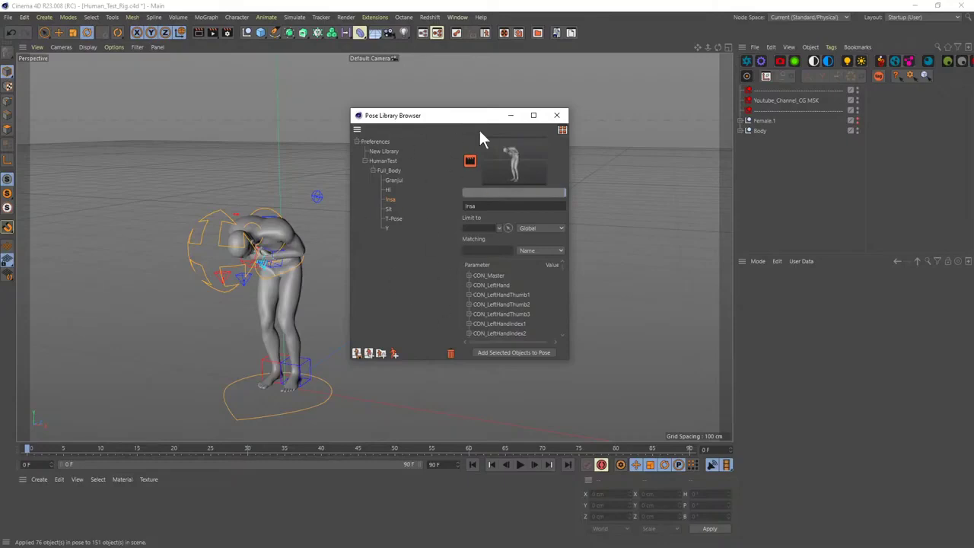
left_click_drag(491, 193, 431, 224)
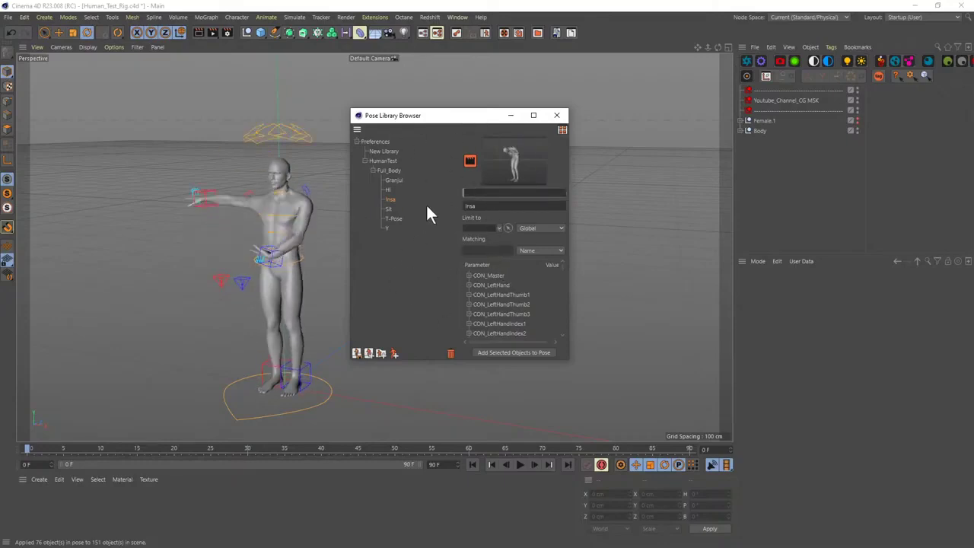
- Blend the T-Pose fully onto the whole rig
left_click(393, 219)
left_click_drag(475, 193, 591, 196)
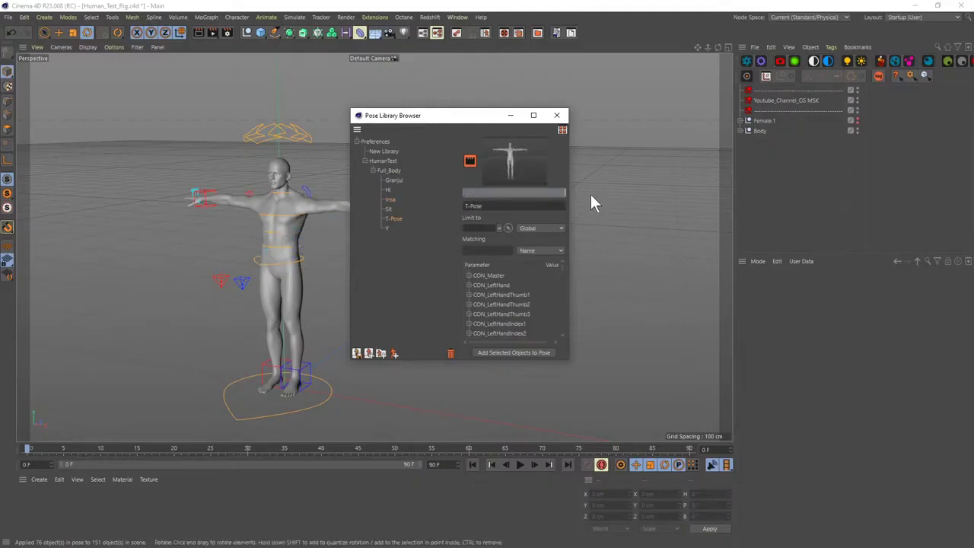
middle_click_drag(314, 214, 285, 190, "alt")
- Select the CON_LeftHand controller and move it upward and inward so the left elbow bends
left_click(341, 199)
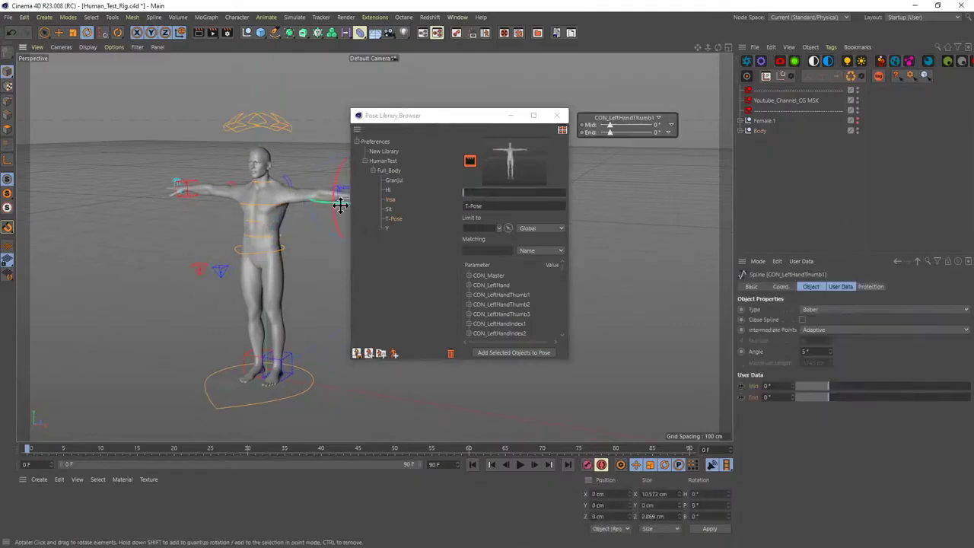
left_click_drag(342, 211, 340, 205, "alt")
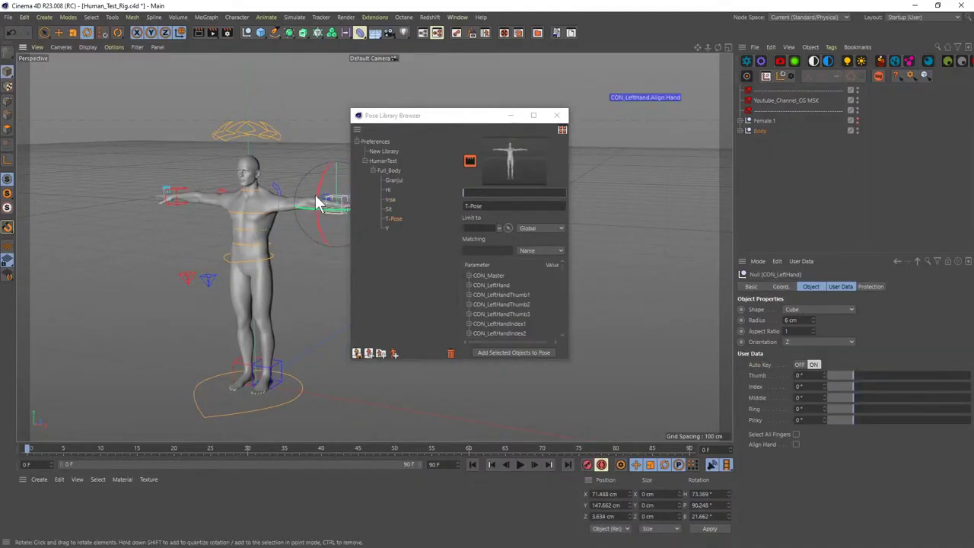
middle_click_drag(315, 202, 299, 180, "alt")
key("e")
left_click_drag(318, 167, 286, 151)
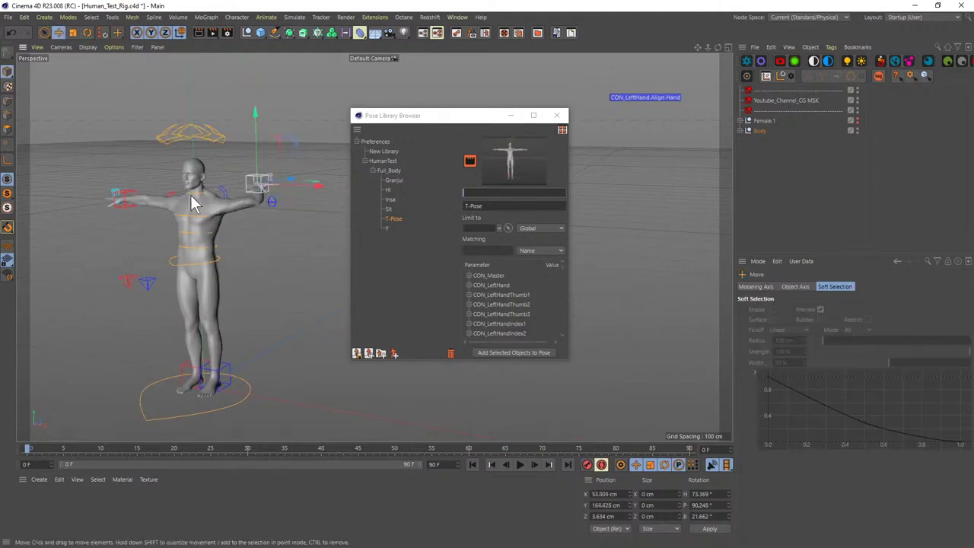
- Move the right-hand controller in toward the body so the right elbow bends
left_click(134, 194)
left_click_drag(155, 156, 183, 265)
left_click_drag(175, 173, 197, 221)
left_click(276, 210)
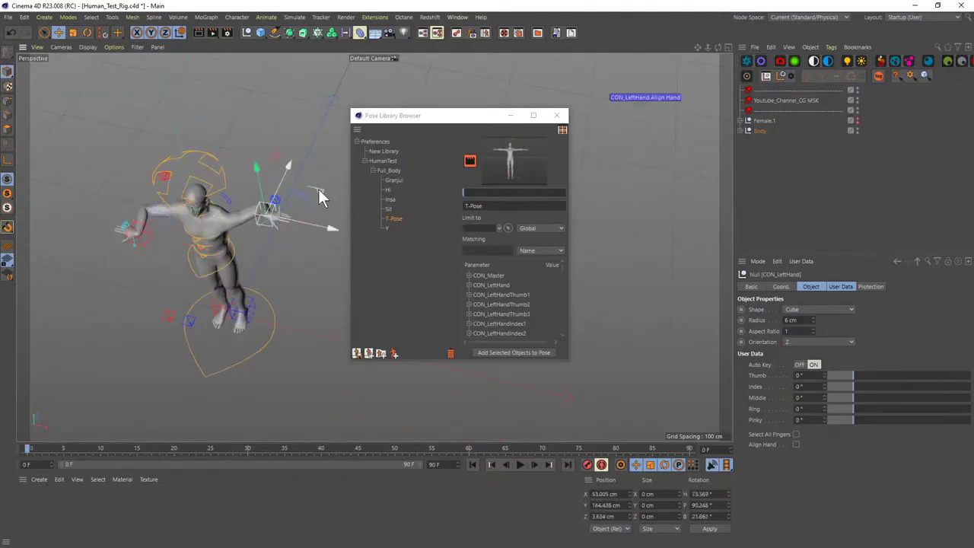
- Rotate the CON_Head controller to about 38° pitch so the head tilts downward
left_click(202, 167)
key("r")
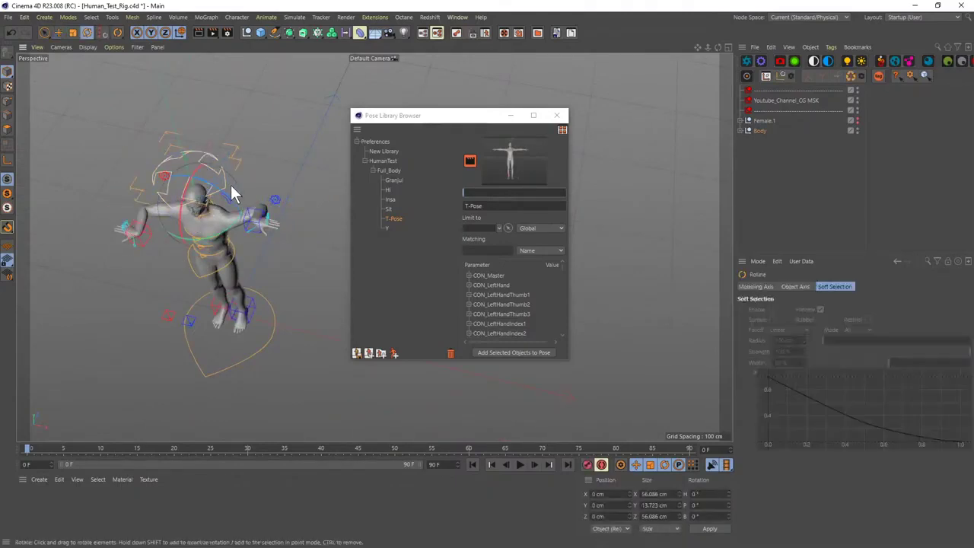
left_click_drag(216, 187, 220, 245)
key("ctrl+shift+z")
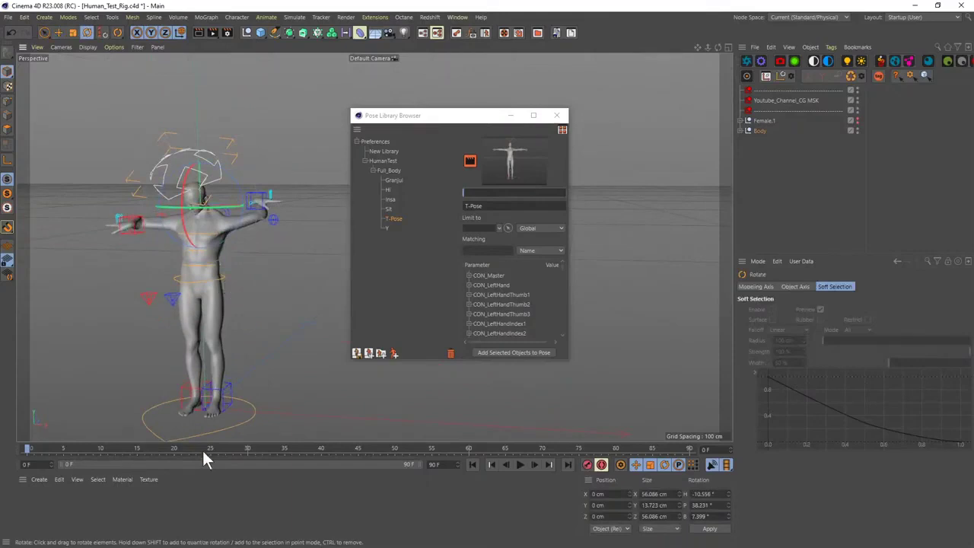
- Raise the foot controllers off the ground so the knees bend, undoing the surplus last actions
key("e")
left_click_drag(256, 363, 280, 303)
left_click(213, 389)
key("ctrl+z")
key("ctrl+z")
key("ctrl+z")
key("ctrl+z")
key("ctrl+z")
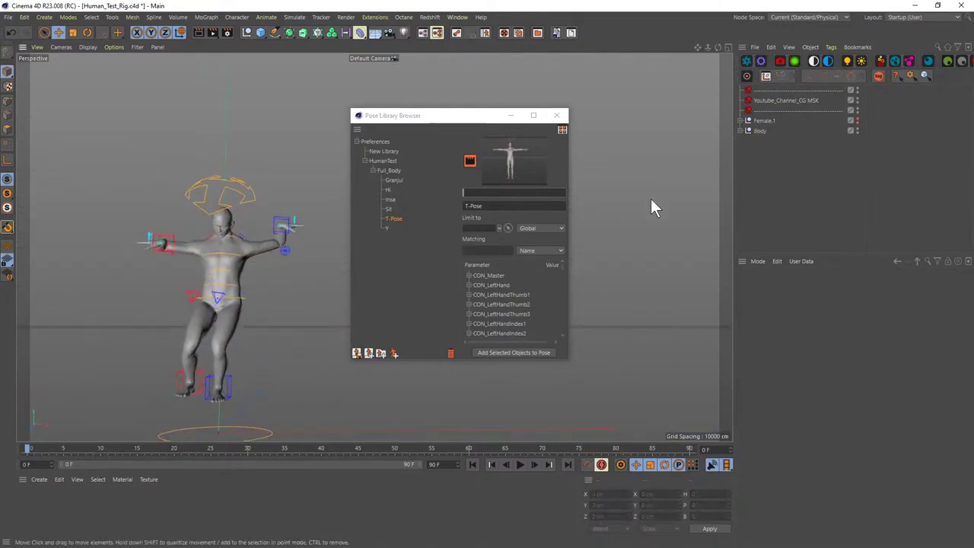
- Expand the Body object and select CON_Master with all its child controllers, keeping the pose browser clear of the figure
middle_click(755, 131)
left_click(742, 131)
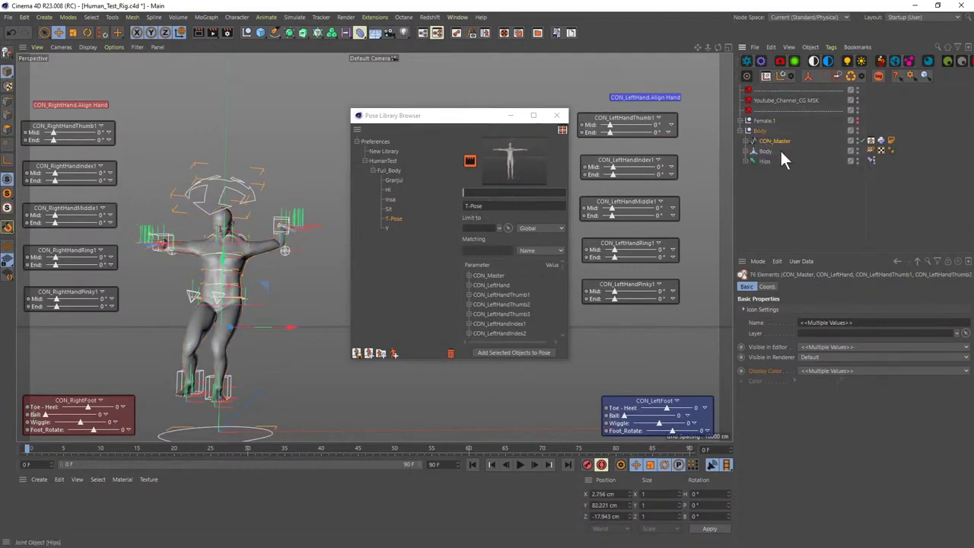
key("ctrl+shift+a")
middle_click(771, 141)
left_click_drag(453, 115, 438, 81)
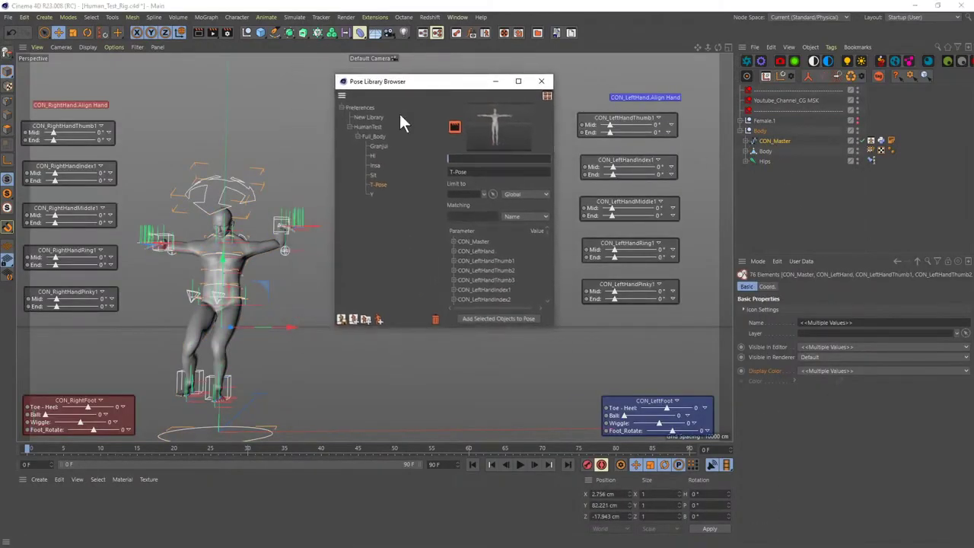
- Create a new library under Preferences with a new group, and store the selected controllers in it as a new pose
left_click(348, 117)
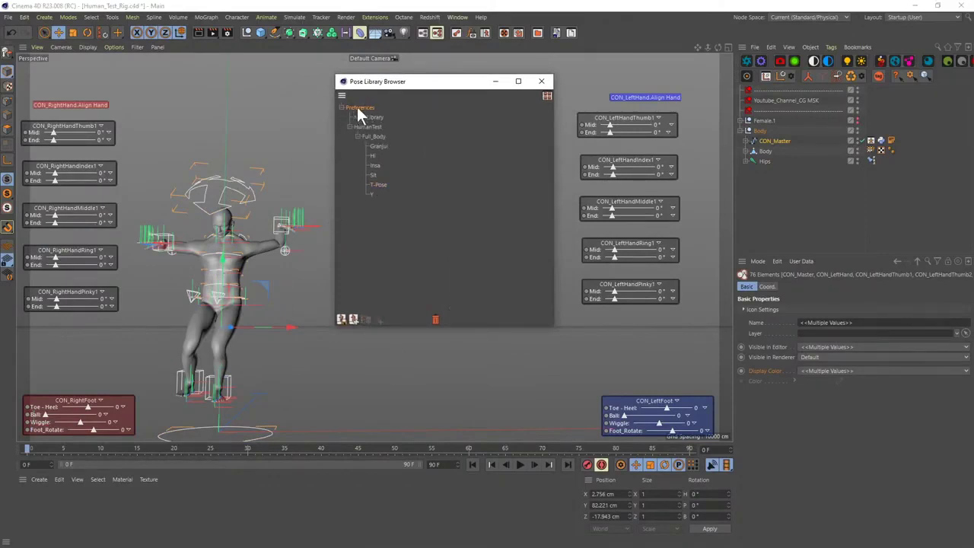
left_click(353, 319)
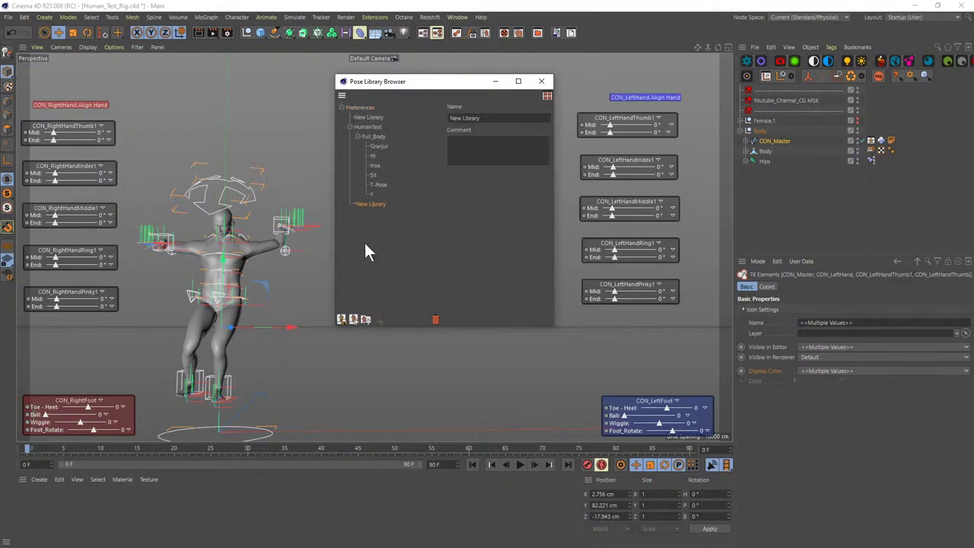
left_click(365, 318)
left_click(379, 319)
left_click(380, 224)
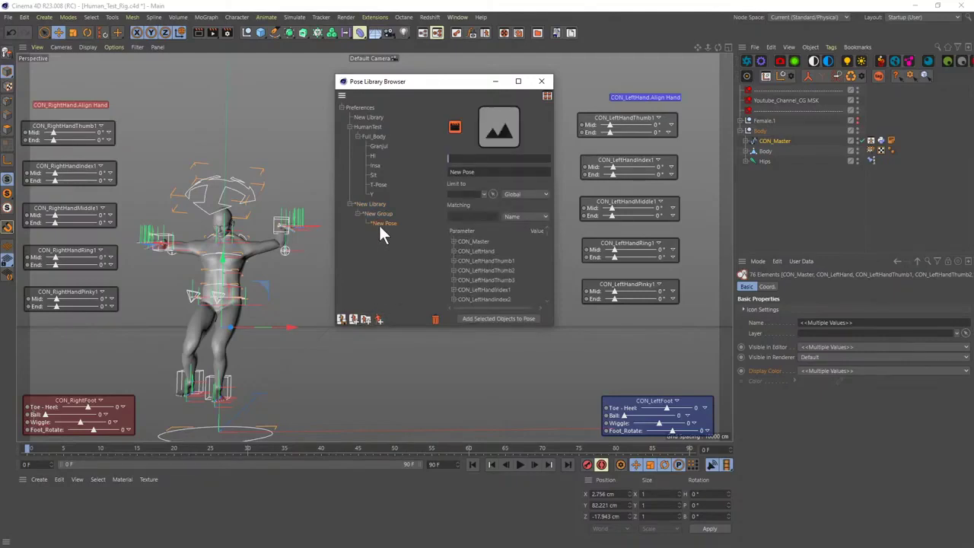
- Reset the figure fully to the T-Pose, clear the selection, and blend the New Pose back onto the rig
left_click(380, 185)
left_click_drag(454, 158, 551, 158)
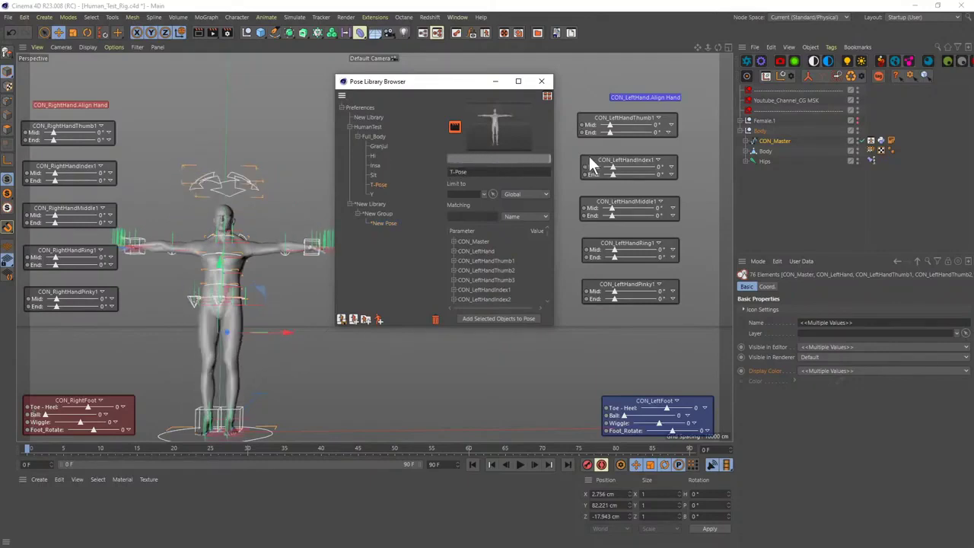
left_click(817, 211)
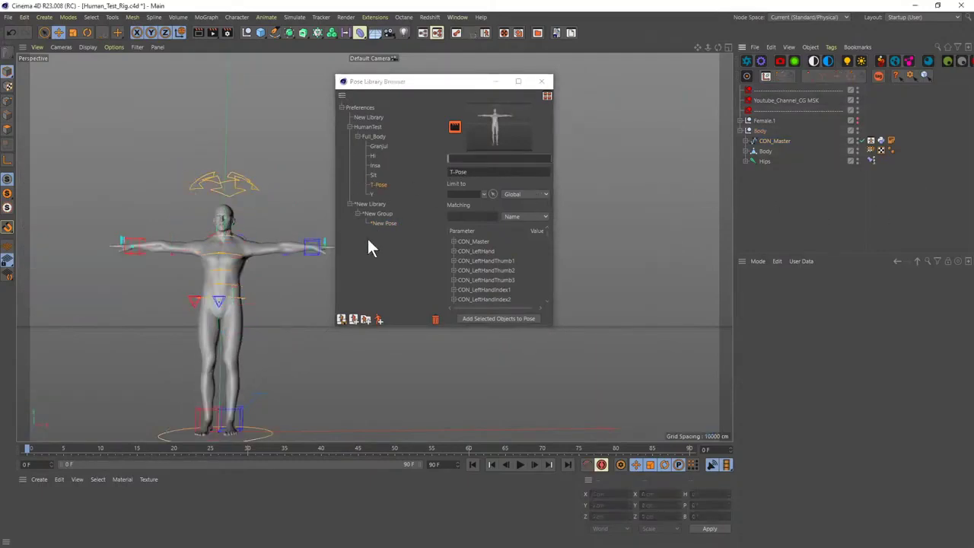
left_click(384, 225)
left_click_drag(456, 161, 556, 158)
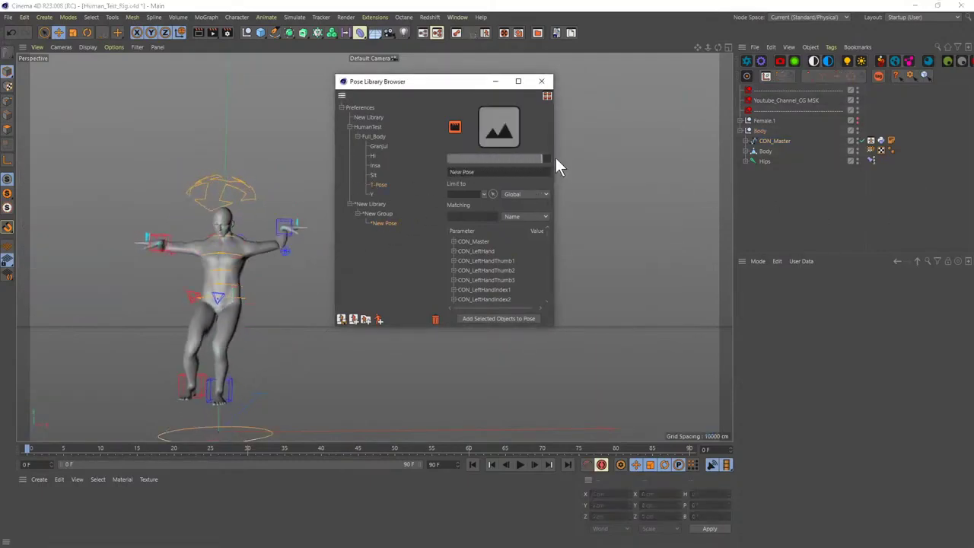
- Frame the posed figure beside the browser and capture the view as the New Pose thumbnail
left_click_drag(237, 227, 291, 194, "alt")
left_click_drag(398, 80, 443, 73)
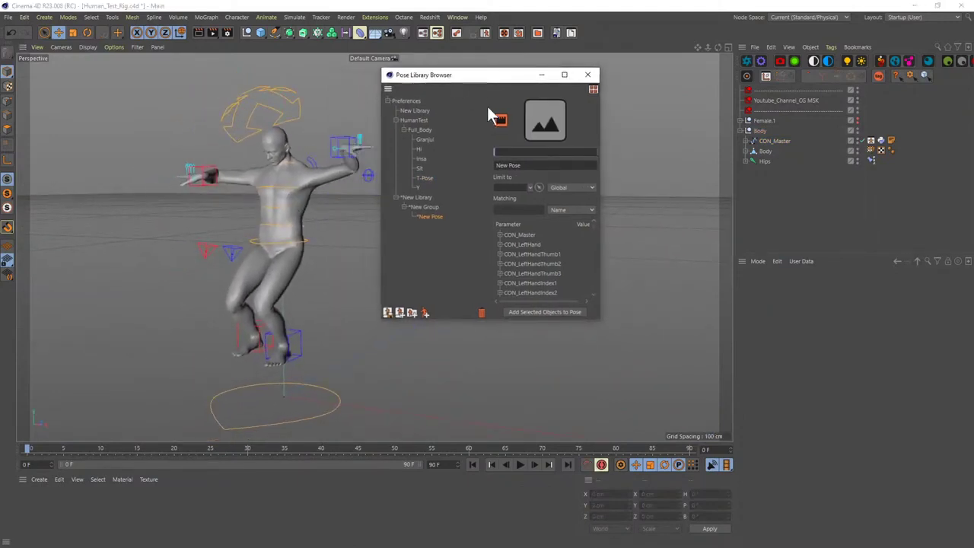
left_click(500, 122)
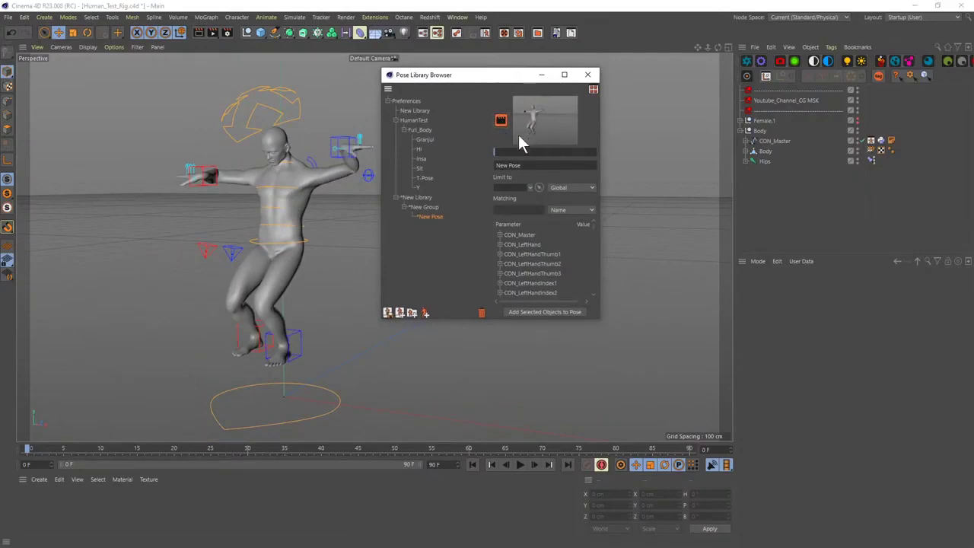
- Rename the New Pose as gi2
double_click(423, 216)
type("g")
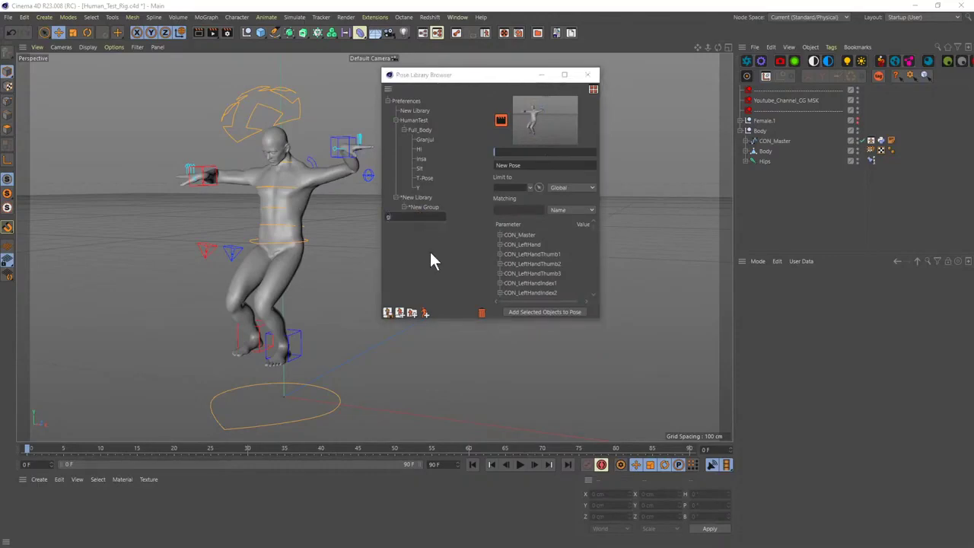
type("i2")
key("Return")
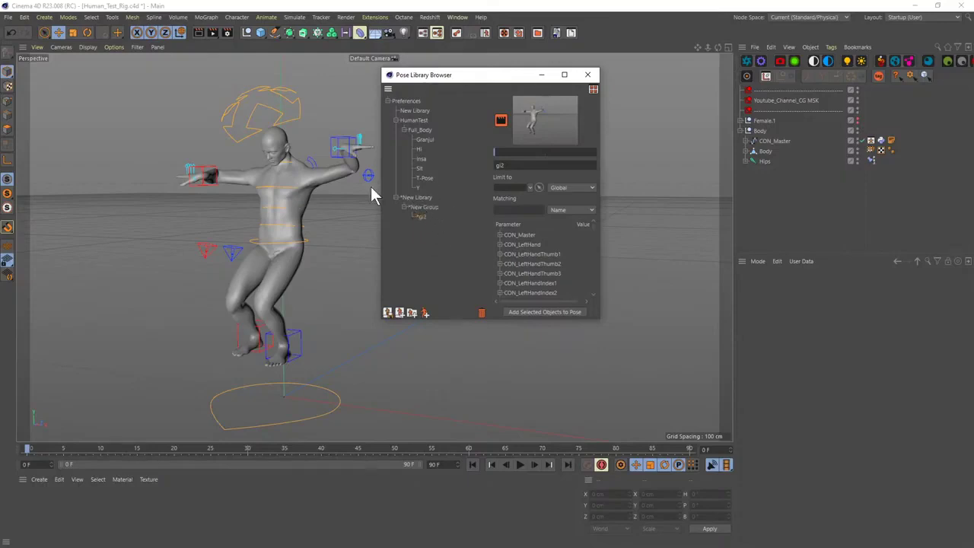
- Save the new pose library and reselect the gi2 pose
left_click(392, 304)
left_click(423, 224)
left_click(421, 216)
left_click(439, 238)
left_click(425, 218)
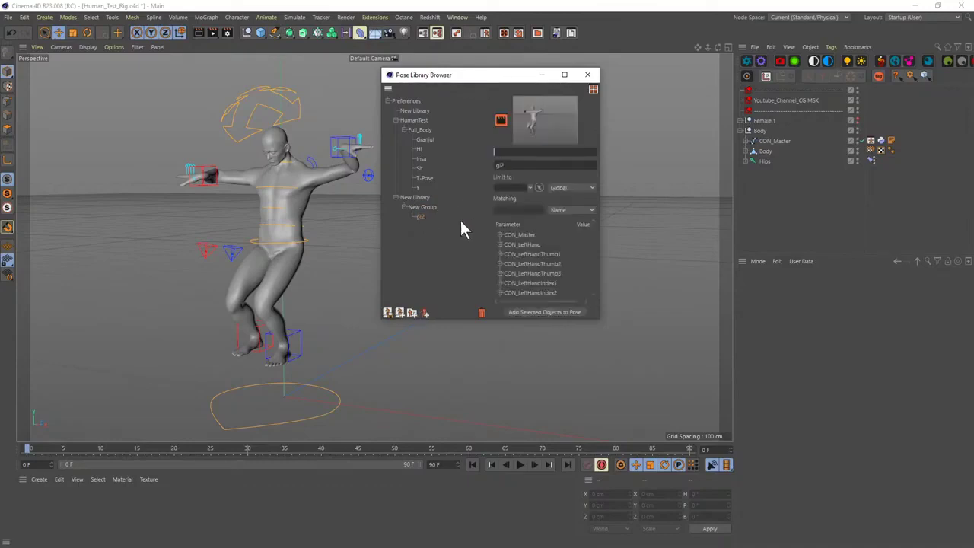
- Examine the CON_Master parameters stored in the gi2 pose, and enlarge the browser to show more of the controller list
left_click(501, 235)
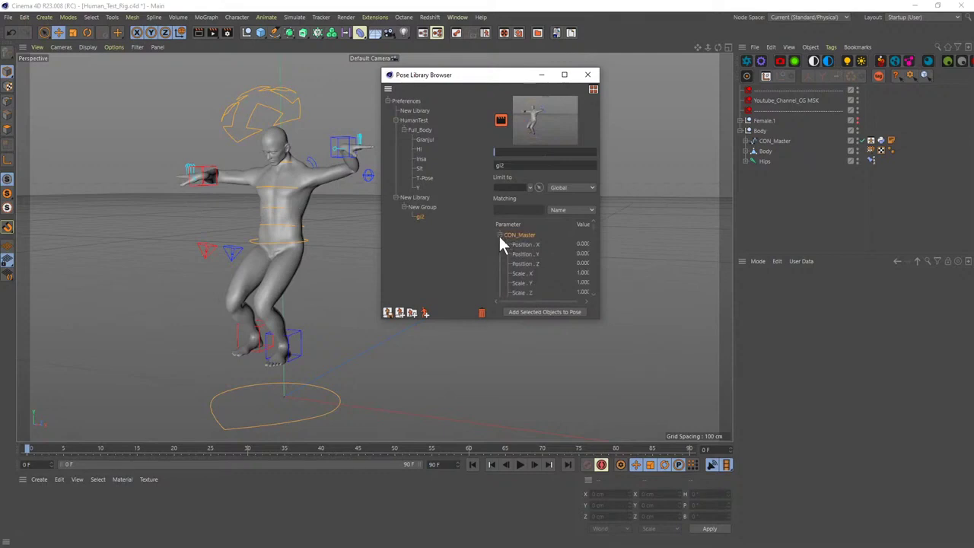
scroll(524, 264, "down", 5)
scroll(498, 233, "up", 5)
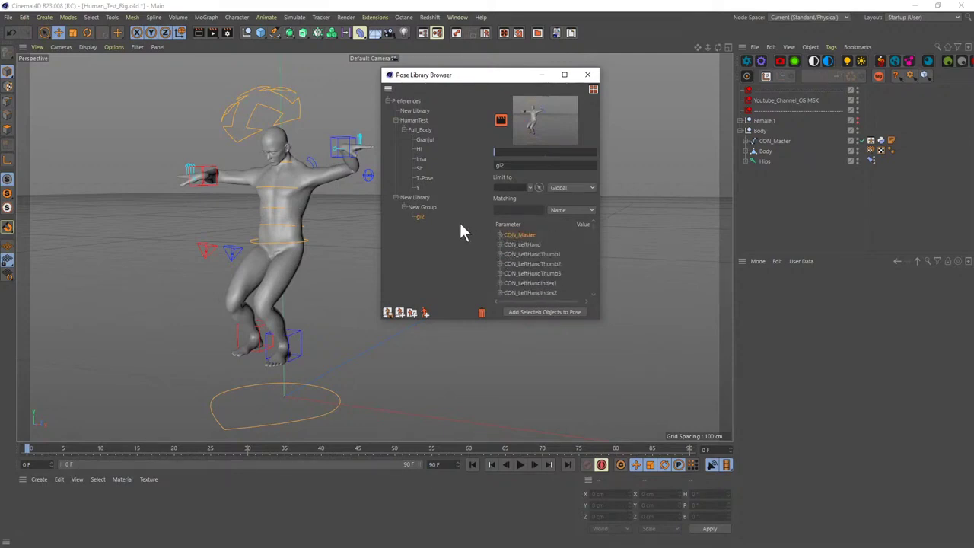
left_click_drag(515, 320, 519, 396)
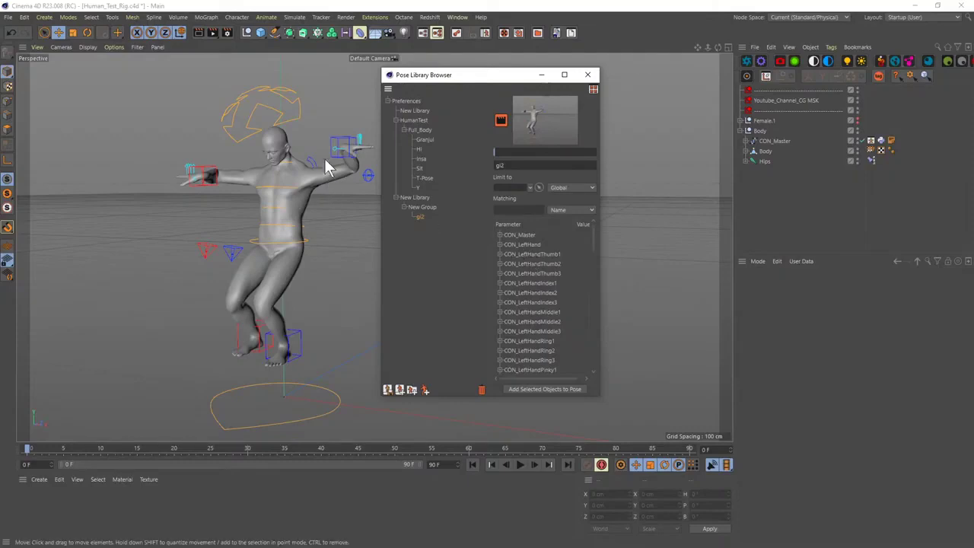
- Select the CON_Head controller and blend the Hi pose fully while it is selected
left_click(299, 114)
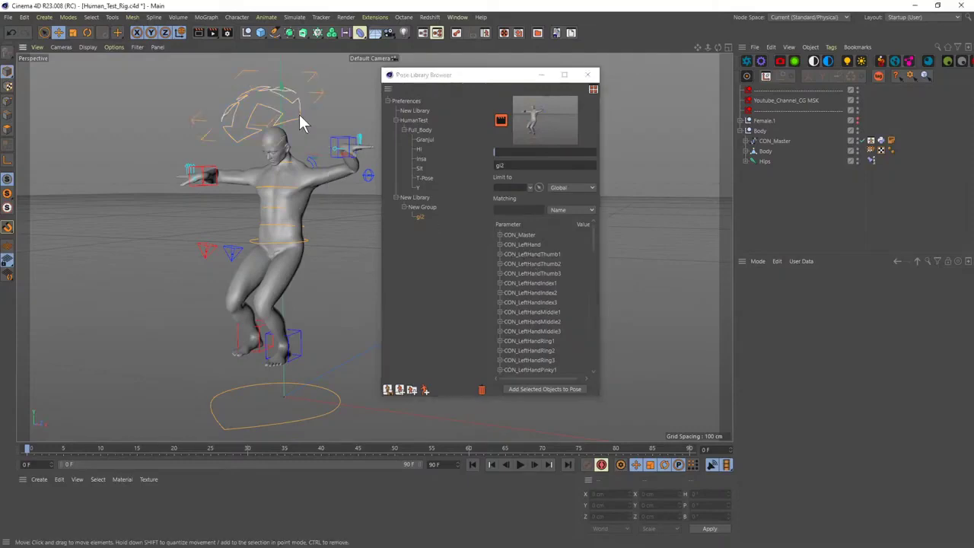
left_click(561, 294)
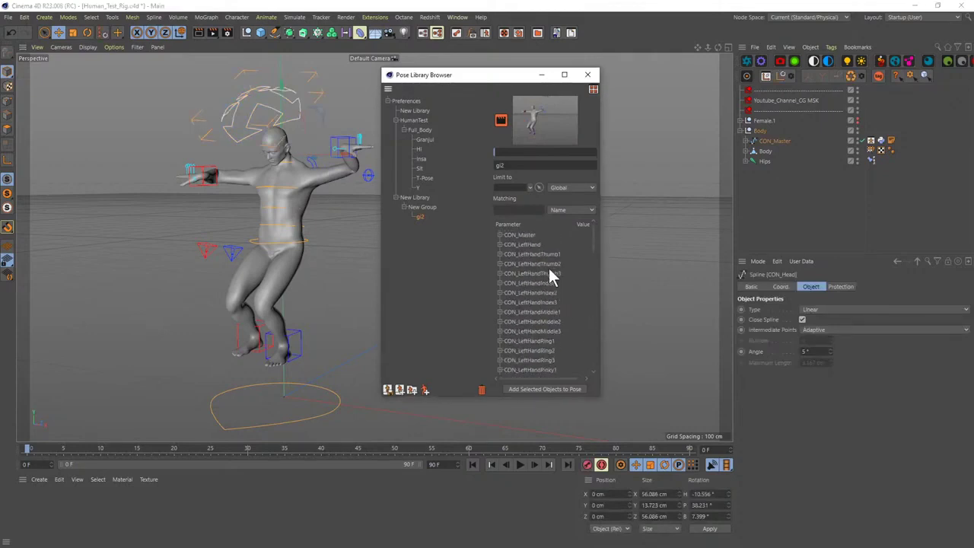
left_click(419, 149)
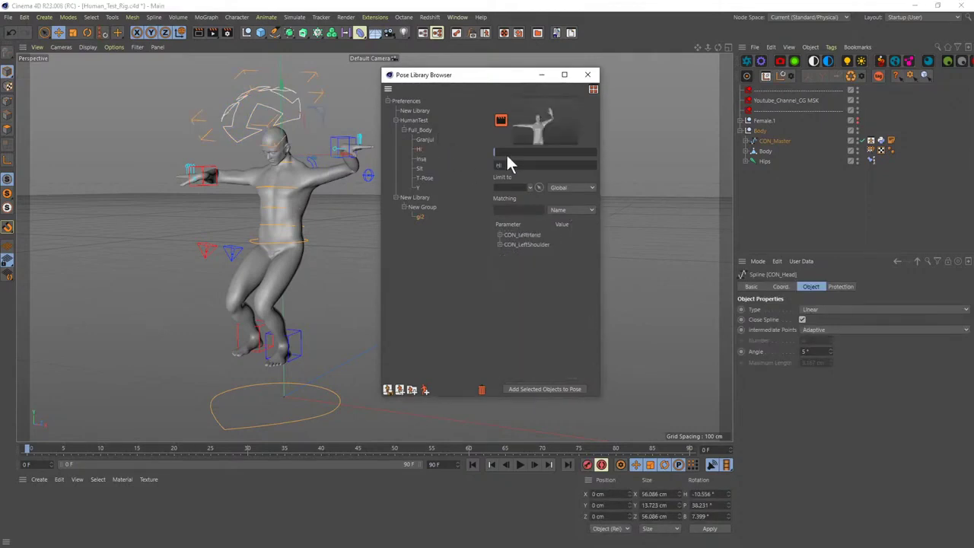
left_click_drag(506, 153, 638, 152)
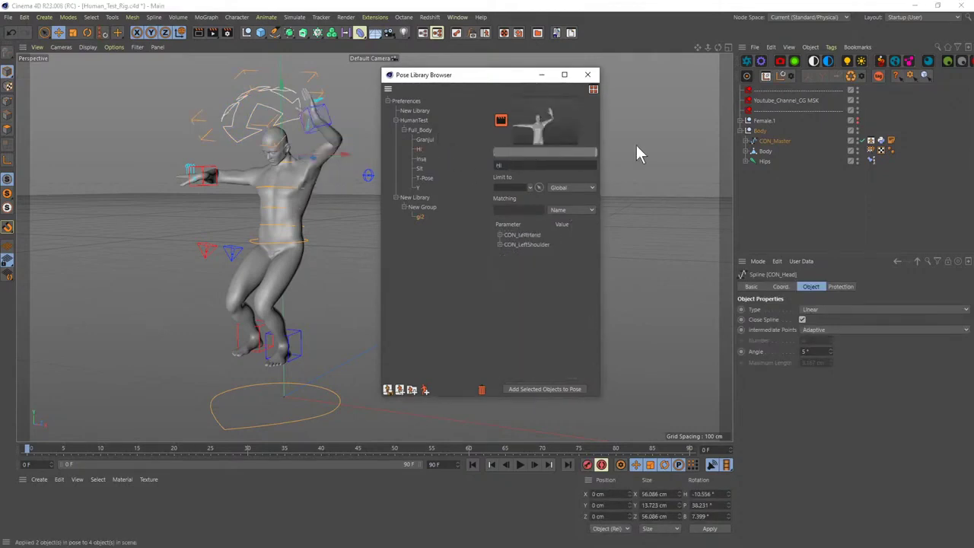
- Blend in the T-Pose with the head controller selected, and repeat the full blend on the whole rig with nothing selected
left_click(425, 178)
left_click_drag(510, 152, 650, 148)
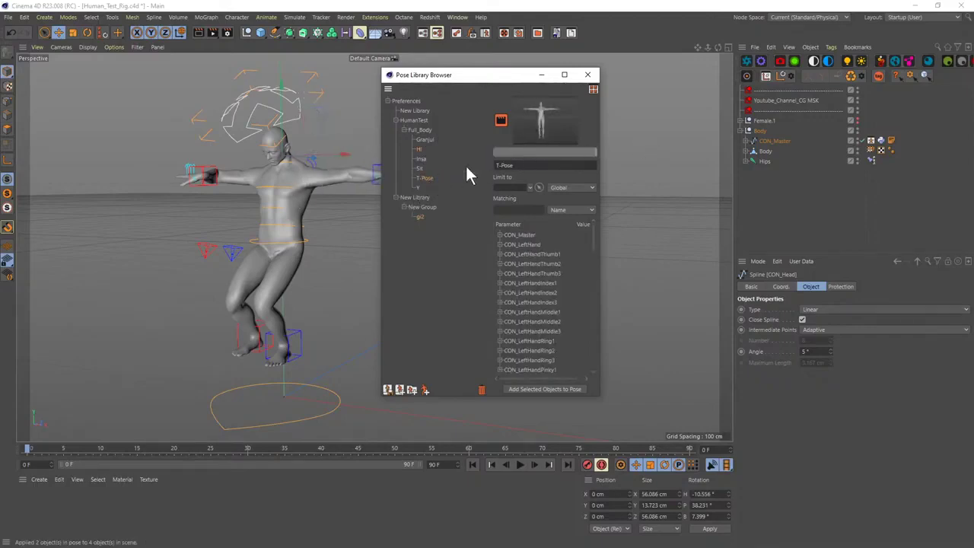
left_click(633, 245)
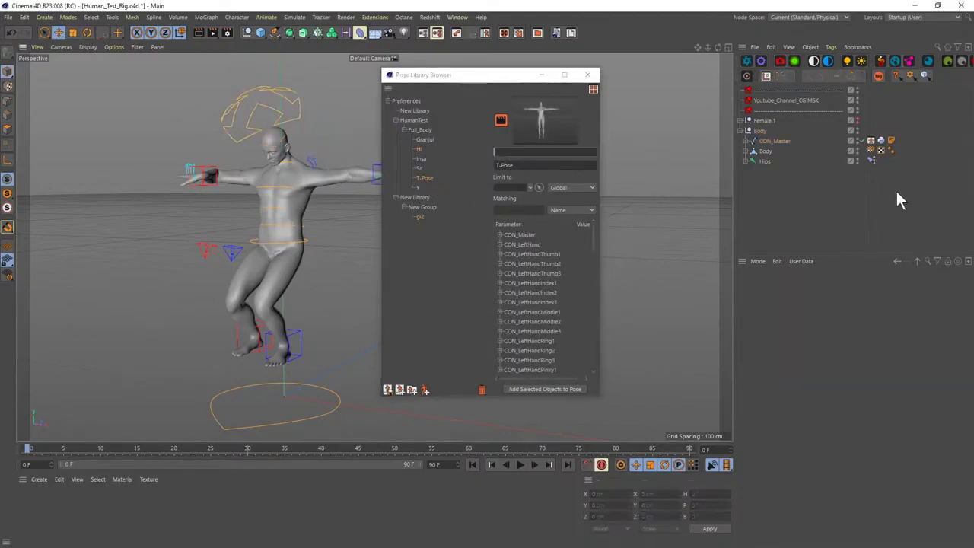
left_click_drag(560, 153, 621, 149)
- Blend the Hi pose fully onto the rig with nothing selected, keeping the upper body in close view
scroll(265, 211, "up", 5)
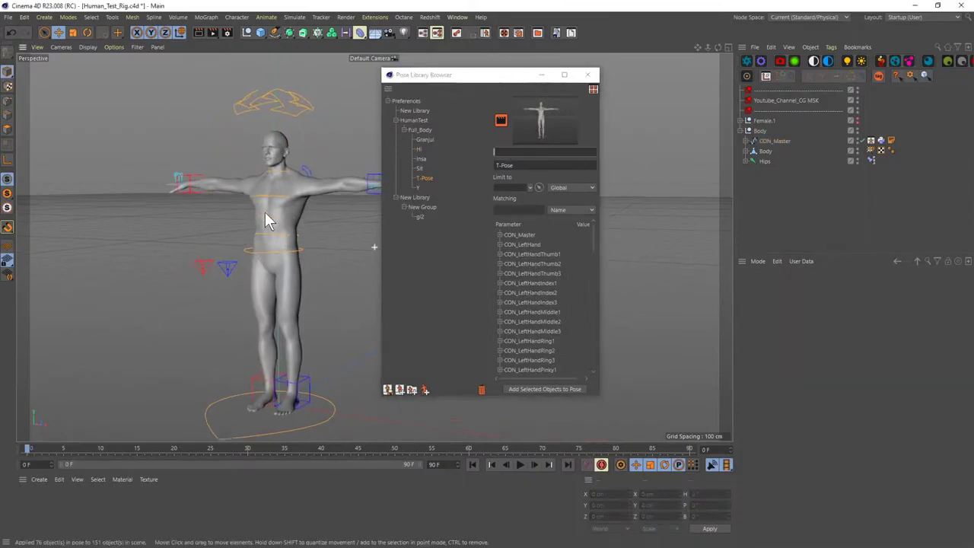
left_click_drag(283, 201, 305, 191, "alt")
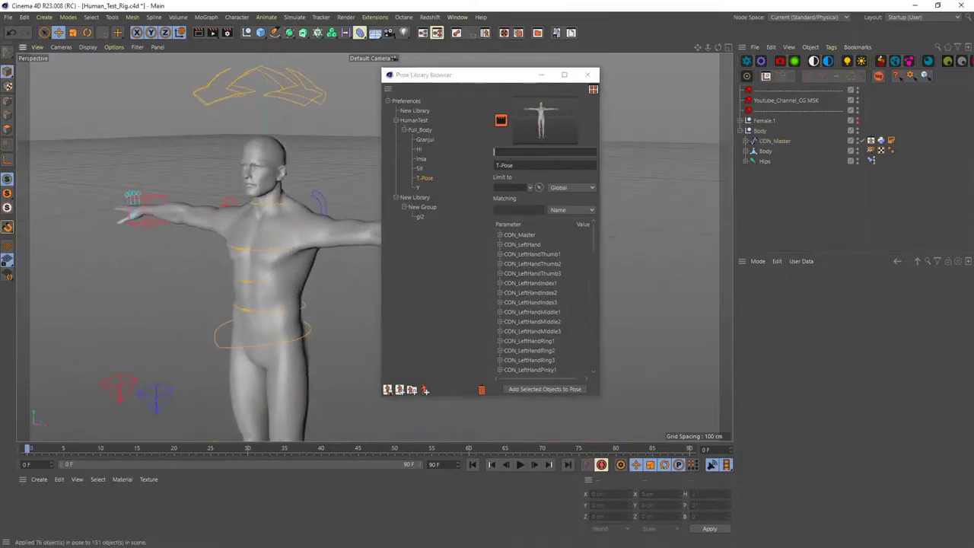
left_click(419, 149)
left_click_drag(496, 152, 662, 151)
left_click_drag(318, 188, 334, 216, "alt")
- Expand the CON_LeftHand parameters of the Hi pose and open its Position X value for editing
left_click(500, 235)
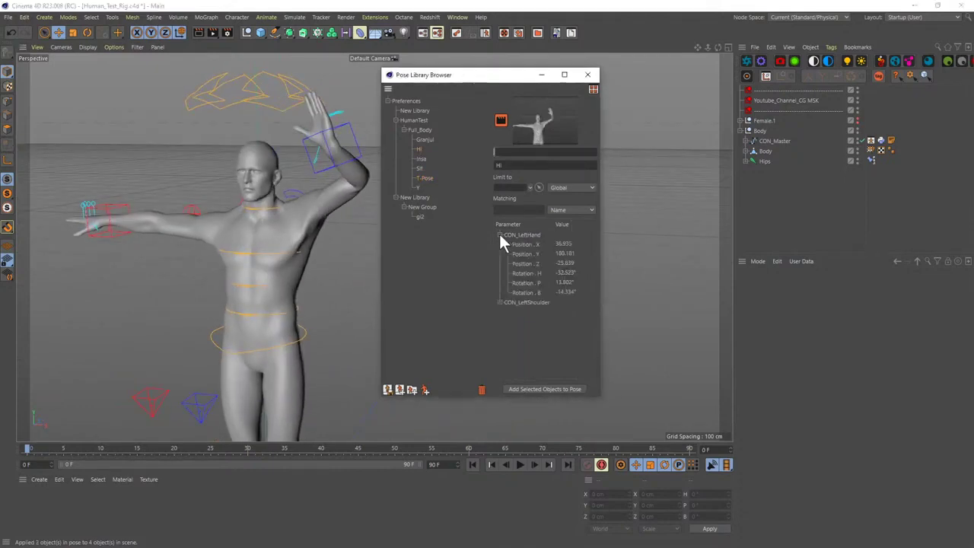
double_click(564, 244)
left_click(575, 245)
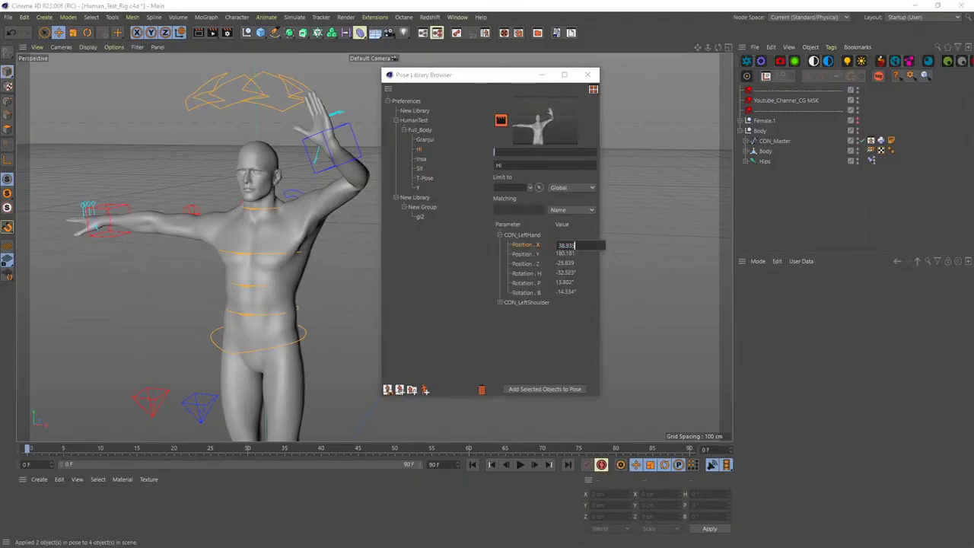
left_click(583, 249)
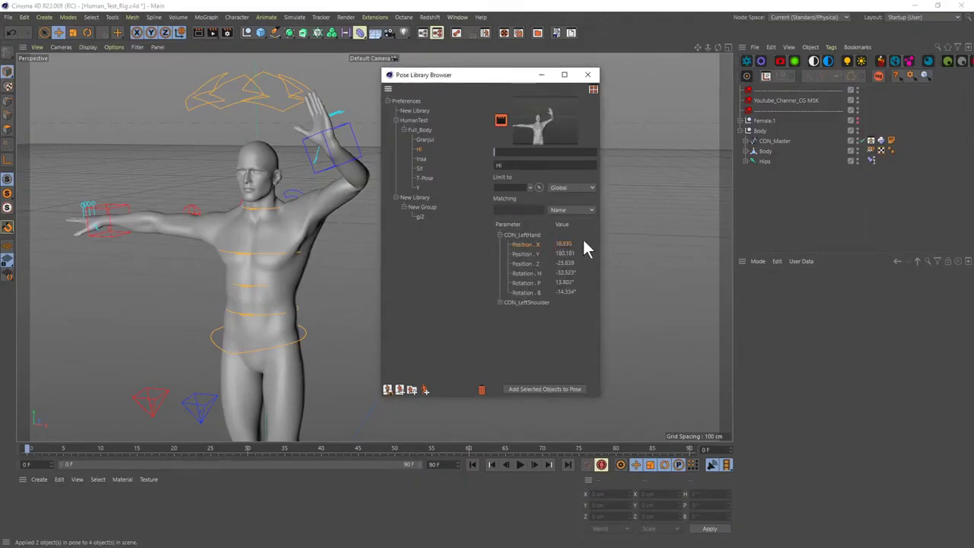
- Set the Hi pose's CON_LeftHand Position X to 138.935 and blend the pose fully onto the rig
double_click(570, 244)
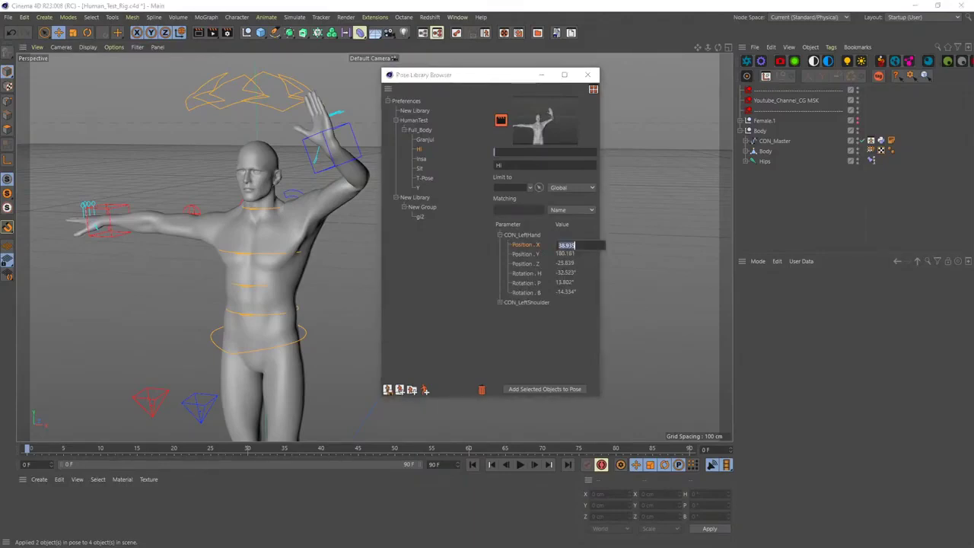
key("Home")
type("1")
key("Return")
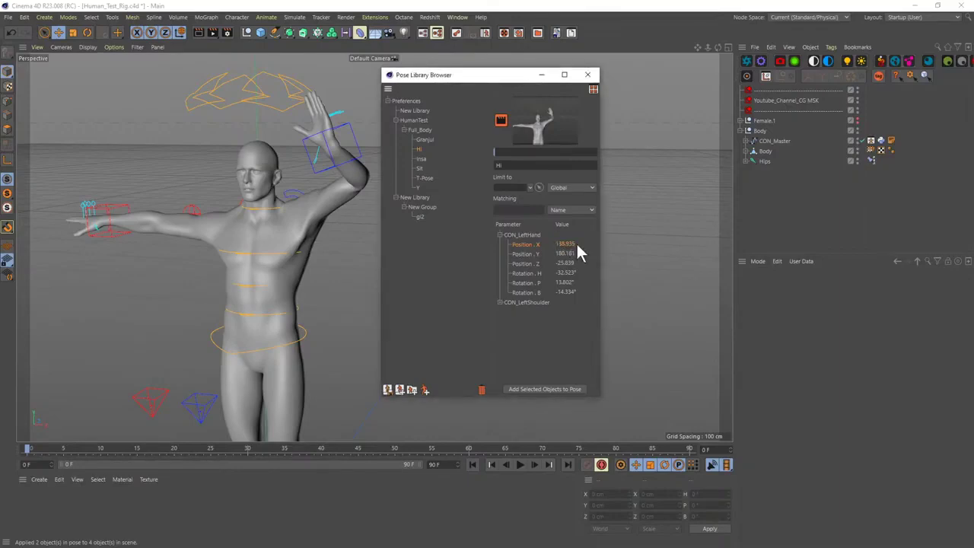
left_click_drag(631, 150, 188, 232, "alt")
left_click_drag(408, 75, 471, 79)
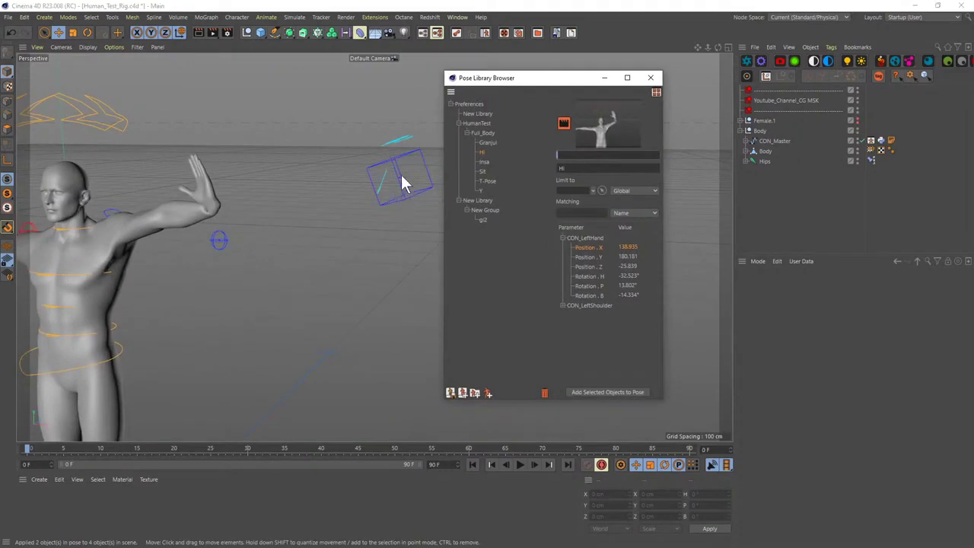
- Set the Hi pose's CON_LeftHand Position X to 38.935 and blend the pose fully onto the rig again
double_click(622, 248)
key("Home")
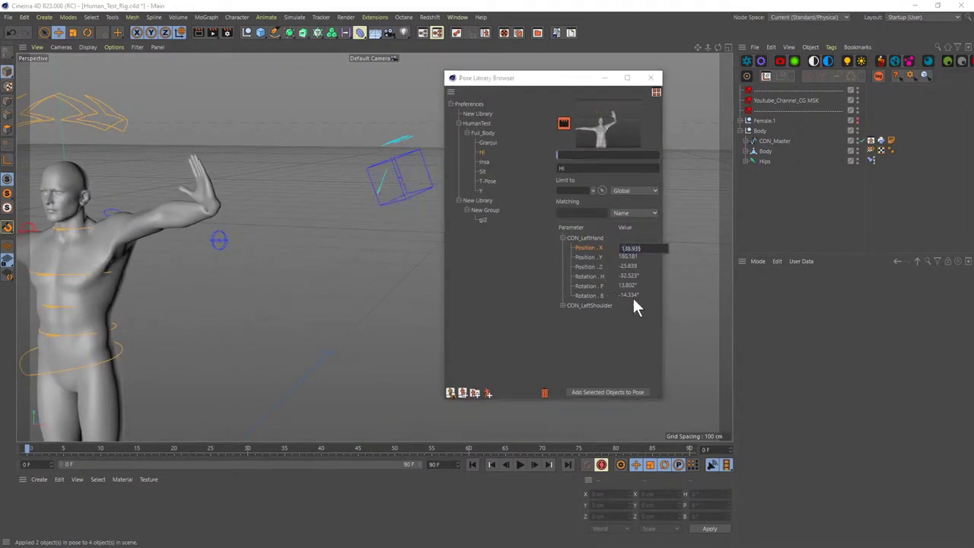
key("Delete")
key("Return")
scroll(217, 233, "up", 2)
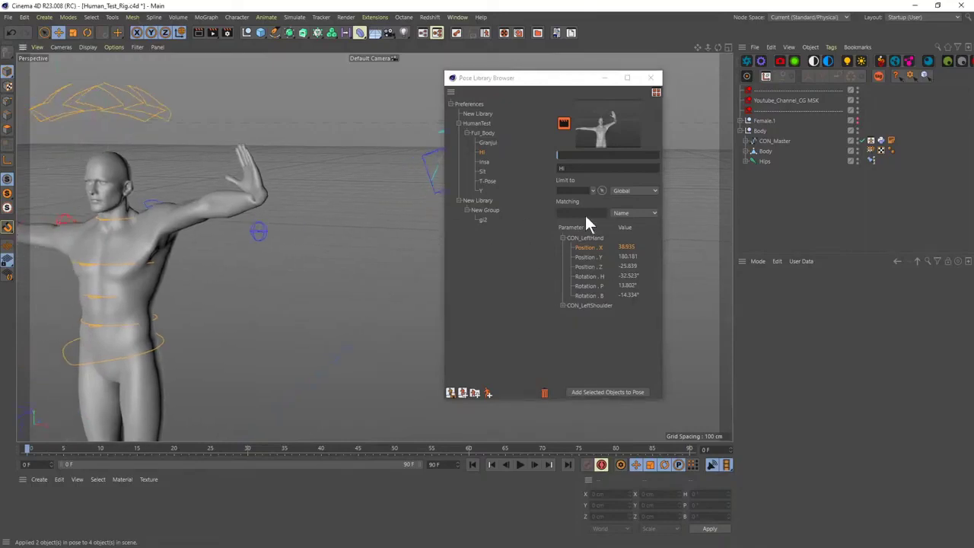
left_click_drag(573, 156, 702, 152)
left_click_drag(141, 146, 252, 216, "alt")
scroll(245, 224, "up", 5)
scroll(279, 248, "down", 5)
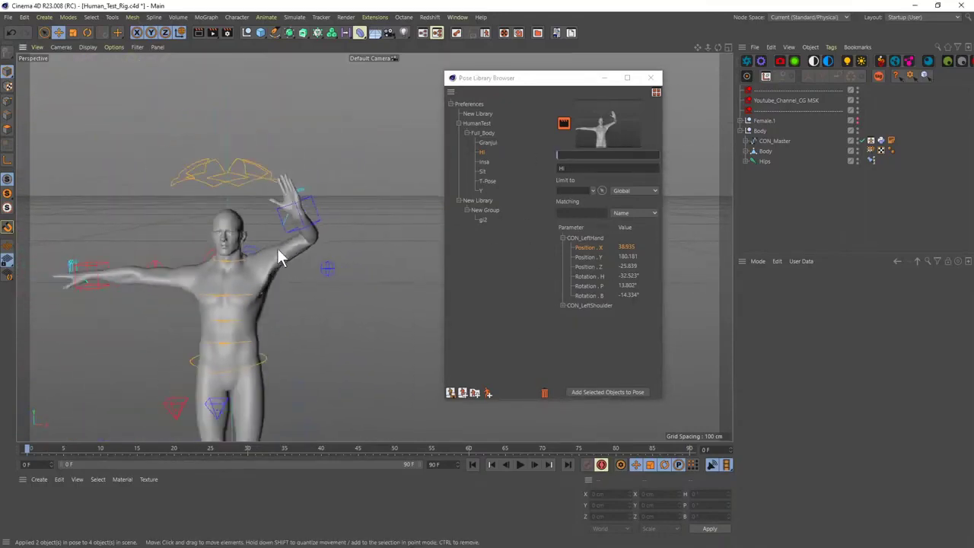
scroll(323, 218, "up", 2)
- Select the left shoulder controller with the Rotate tool and the CON_LeftShoulder entry in the Hi pose's parameters
left_click(319, 216)
key("r")
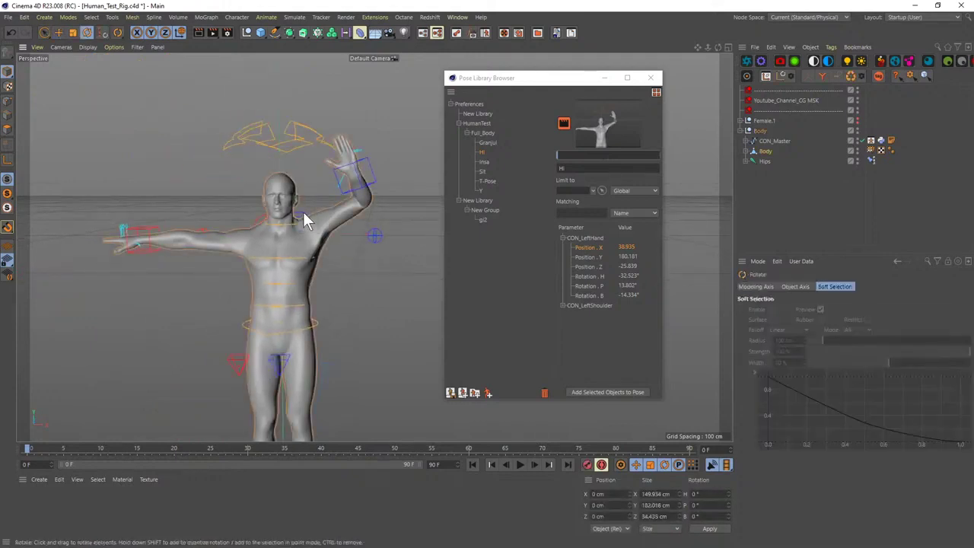
left_click(303, 211)
left_click_drag(302, 212, 430, 239)
scroll(311, 212, "up", 3)
left_click(582, 307)
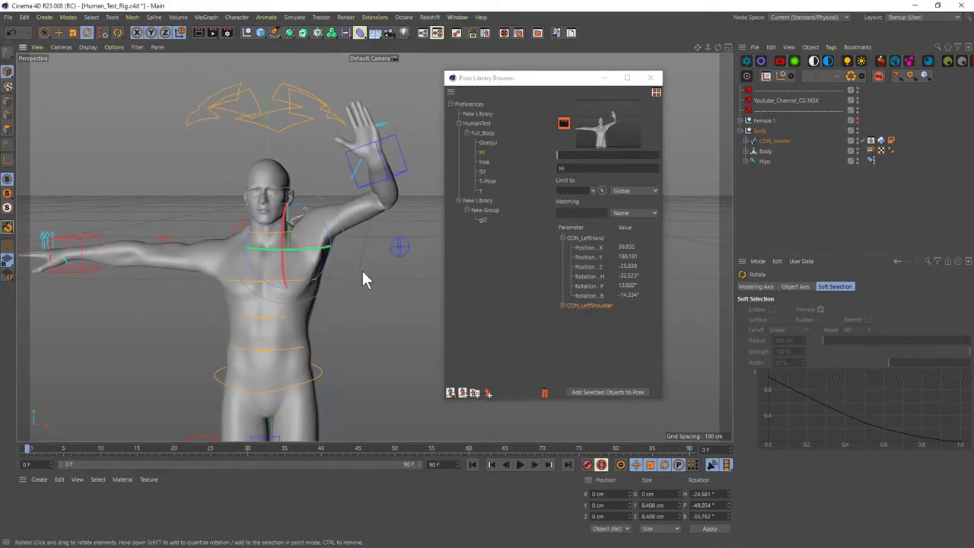
- Rotate the CON_Head controller so the head turns sideways and tilts down, and add it to the Hi pose
left_click(270, 128)
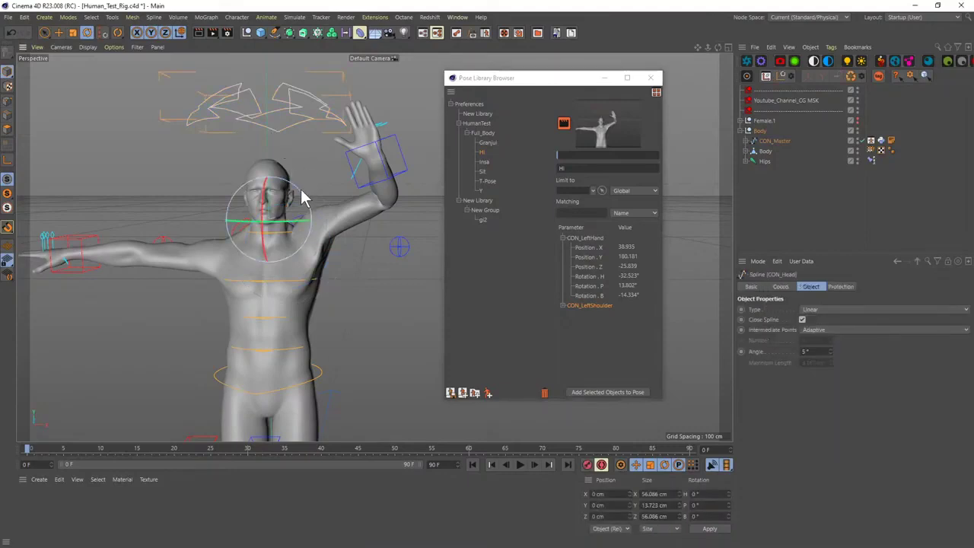
left_click_drag(293, 203, 251, 236)
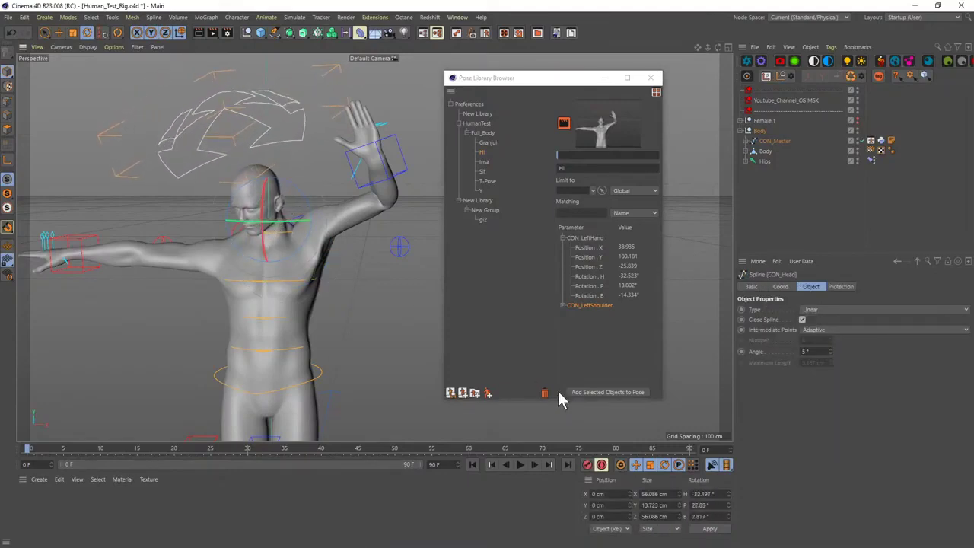
left_click(600, 394)
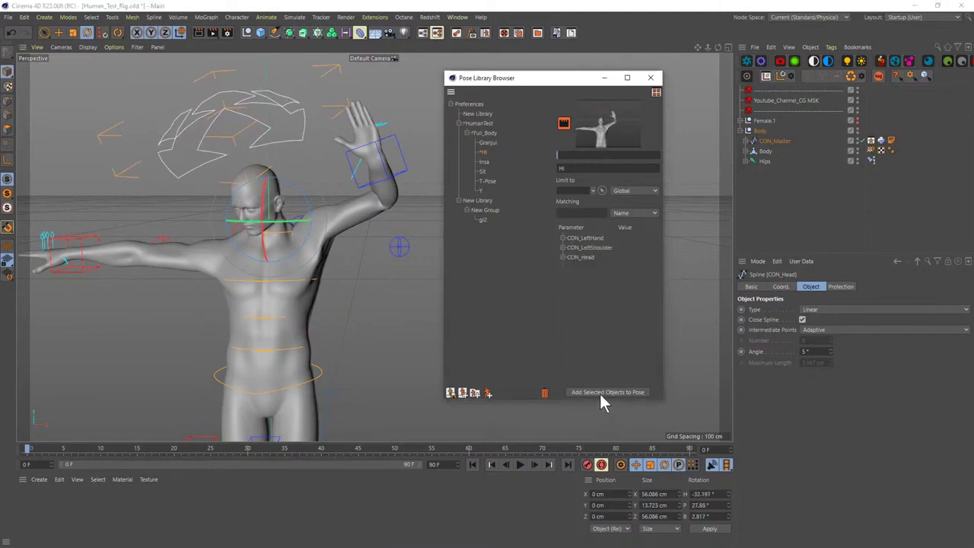
left_click(585, 258)
- Blend the T-Pose fully onto the rig, followed by a full blend of the updated Hi pose
left_click(487, 181)
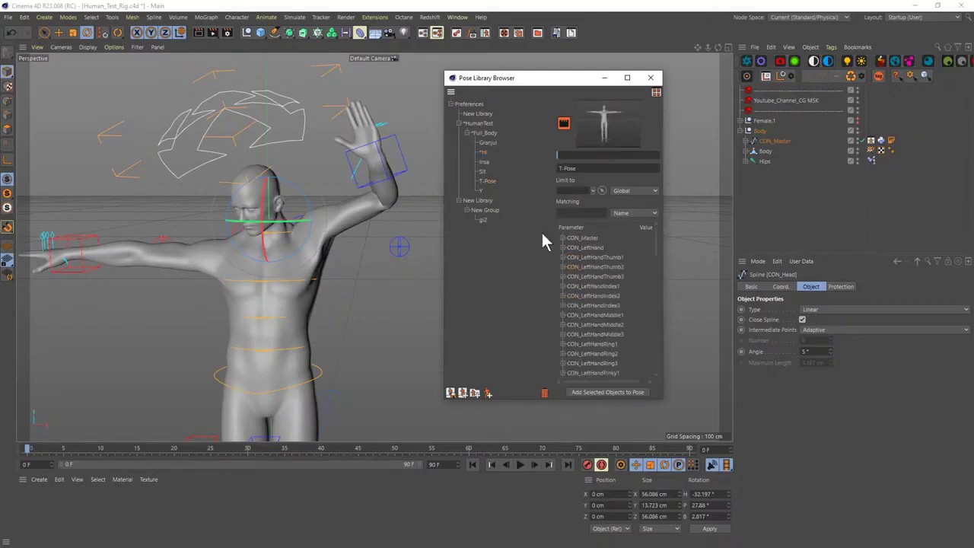
left_click(567, 156)
left_click_drag(572, 158, 601, 182)
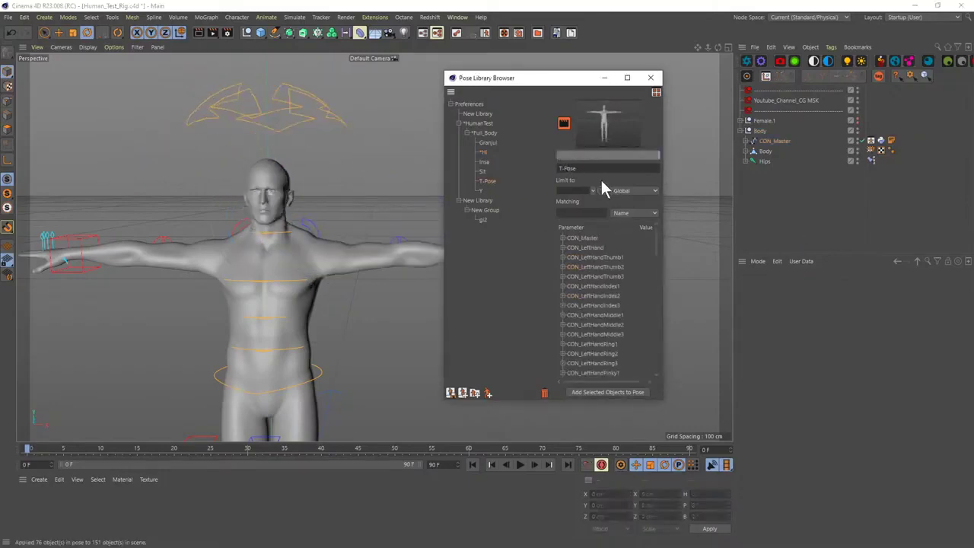
left_click(484, 153)
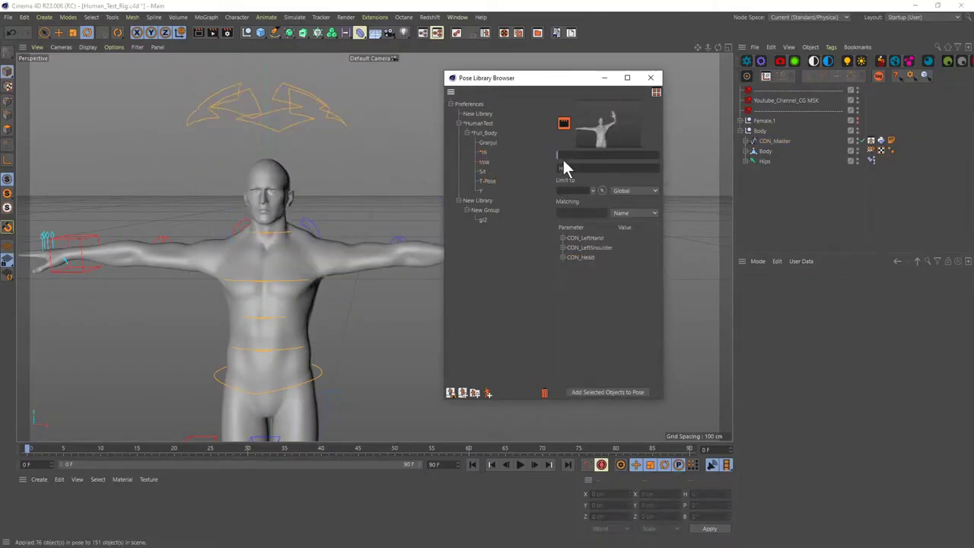
left_click_drag(562, 158, 660, 156)
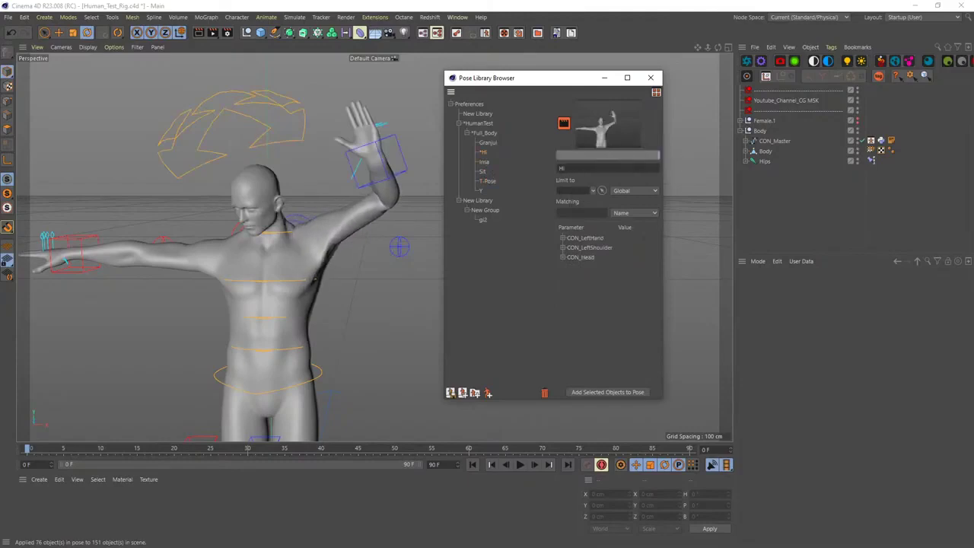
- Blend the Sit pose fully onto the whole rig with the browser window moved aside
left_click_drag(497, 78, 449, 69)
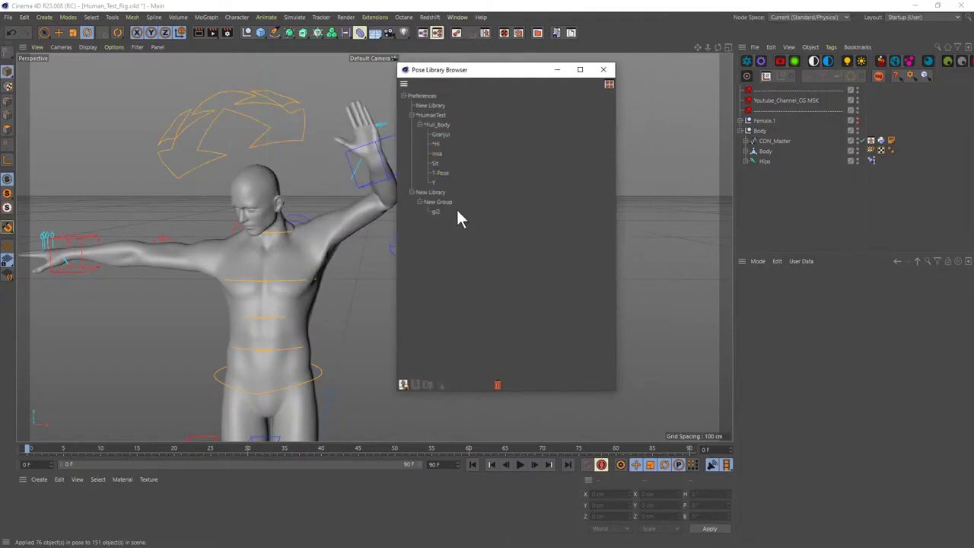
left_click(441, 174)
left_click(435, 163)
left_click_drag(508, 147, 597, 145)
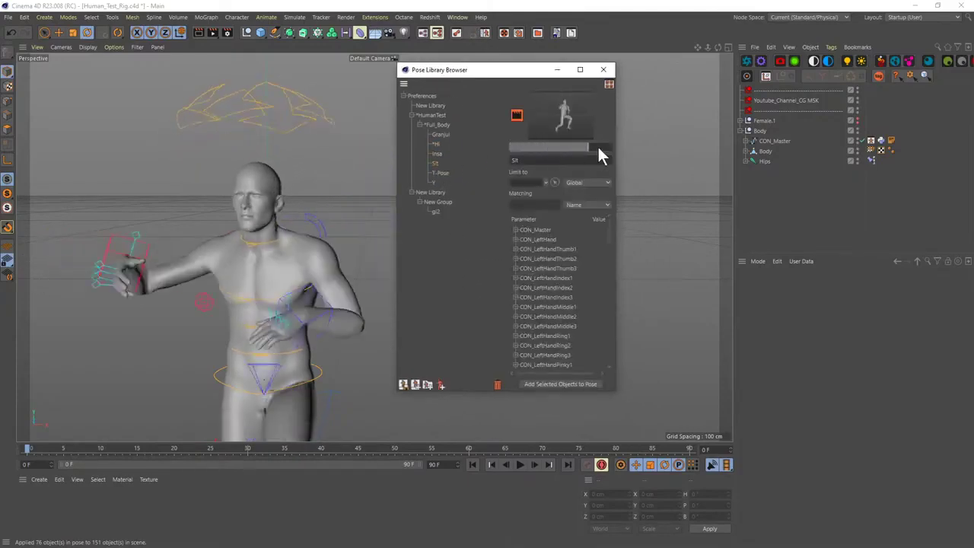
left_click_drag(312, 279, 258, 276, "alt")
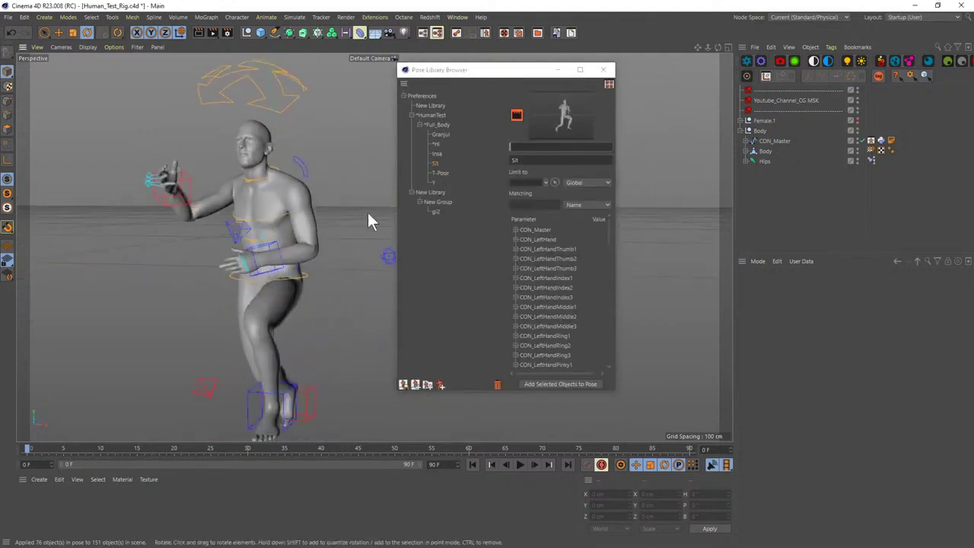
- Apply the Y pose fully to the whole rig and inspect the full figure
left_click(436, 183)
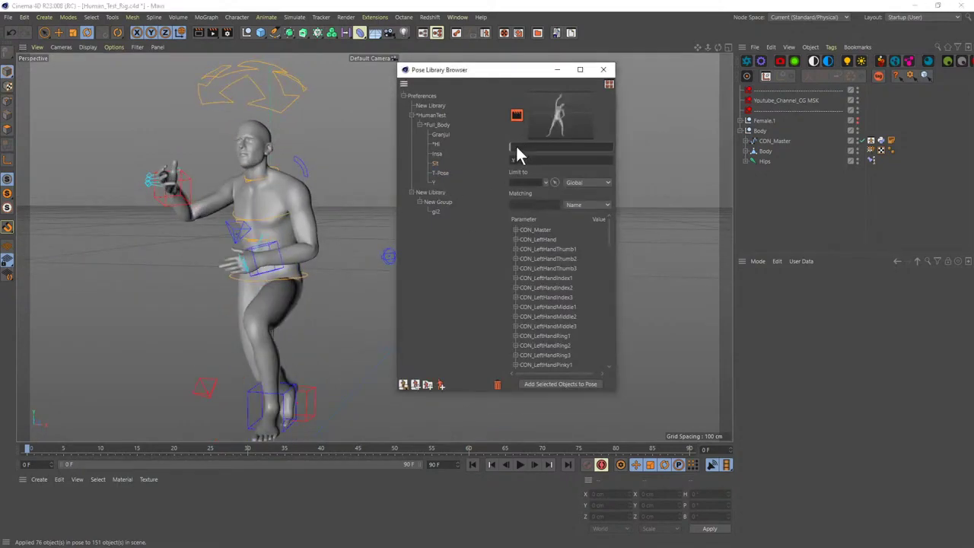
left_click(559, 116)
left_click_drag(320, 200, 300, 192, "alt")
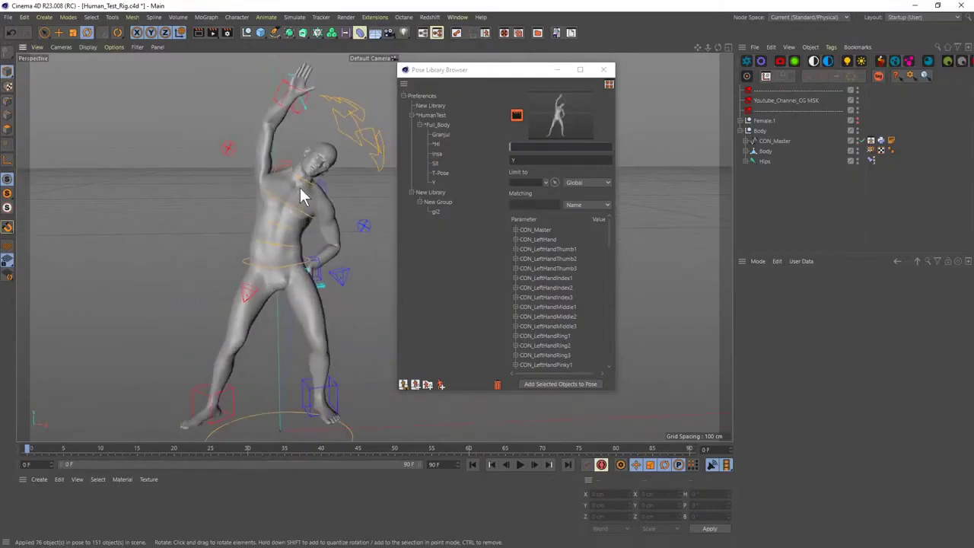
- Apply the Granjul handstand pose to the rig, and return the figure to the Y pose with a full blend
left_click(440, 134)
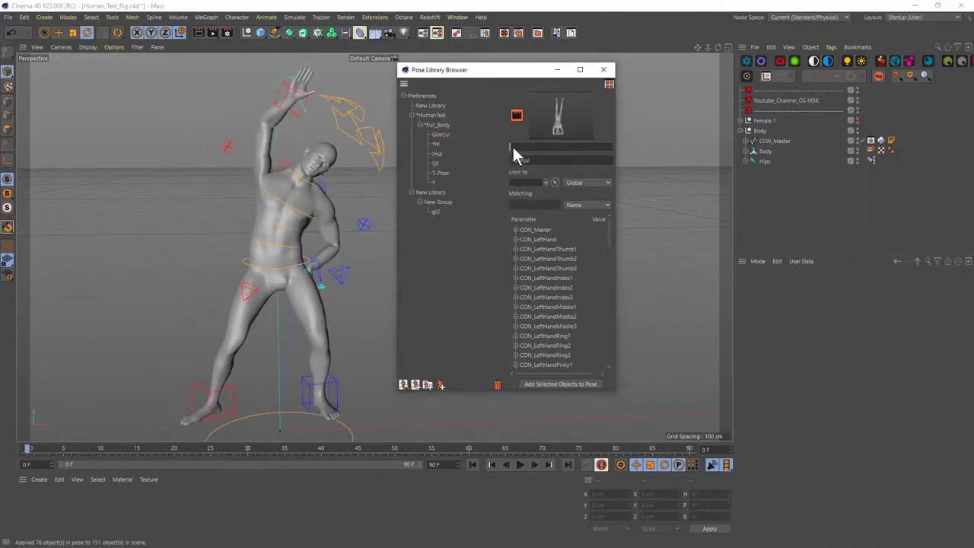
left_click(515, 151)
left_click_drag(222, 341, 287, 348, "alt")
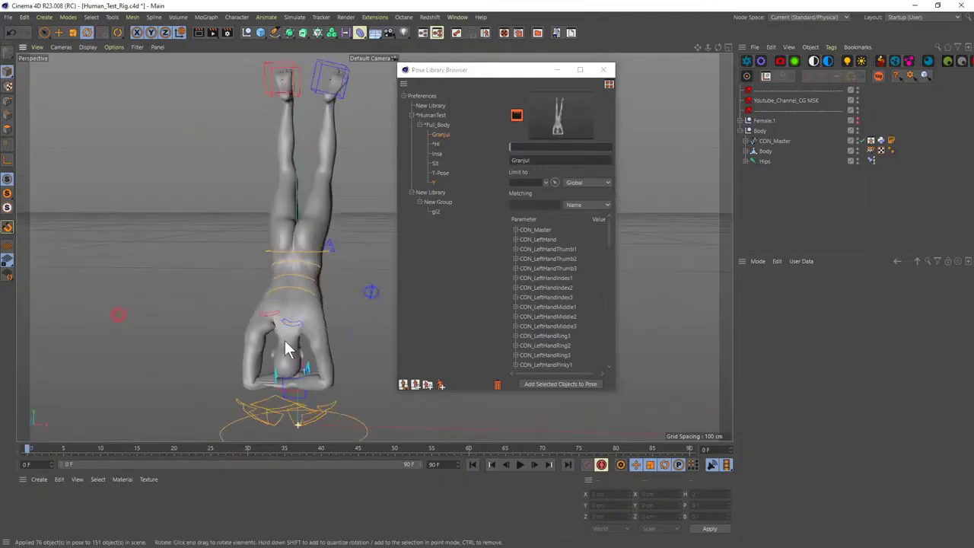
left_click(433, 182)
left_click_drag(601, 147, 624, 155)
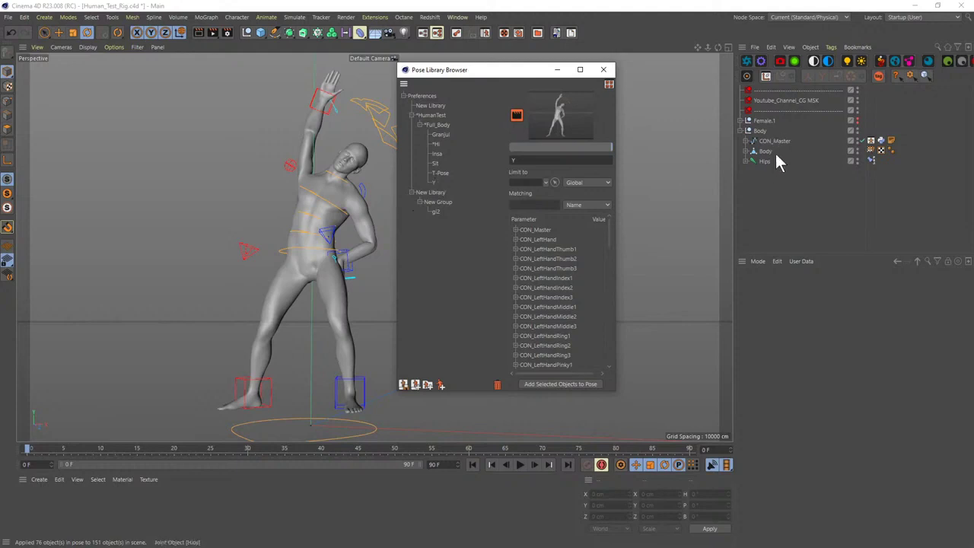
- Open the Thumbnail View of the Full_Body poses, close the Pose Library Browser and place the thumbnails beside the figure
left_click(608, 85)
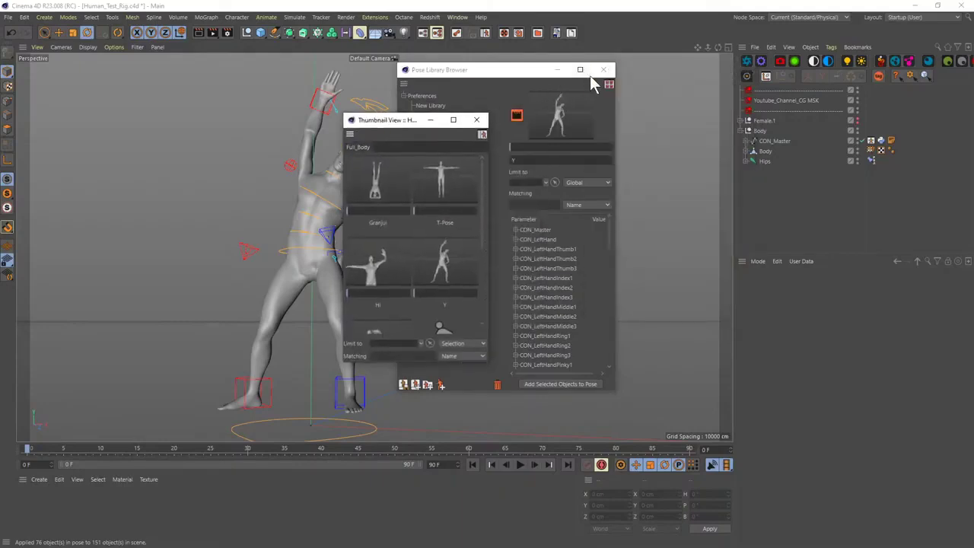
left_click(603, 70)
left_click_drag(413, 121, 555, 120)
- Apply the T-Pose, Granjul and Y poses in turn from the Thumbnail View
left_click(587, 173)
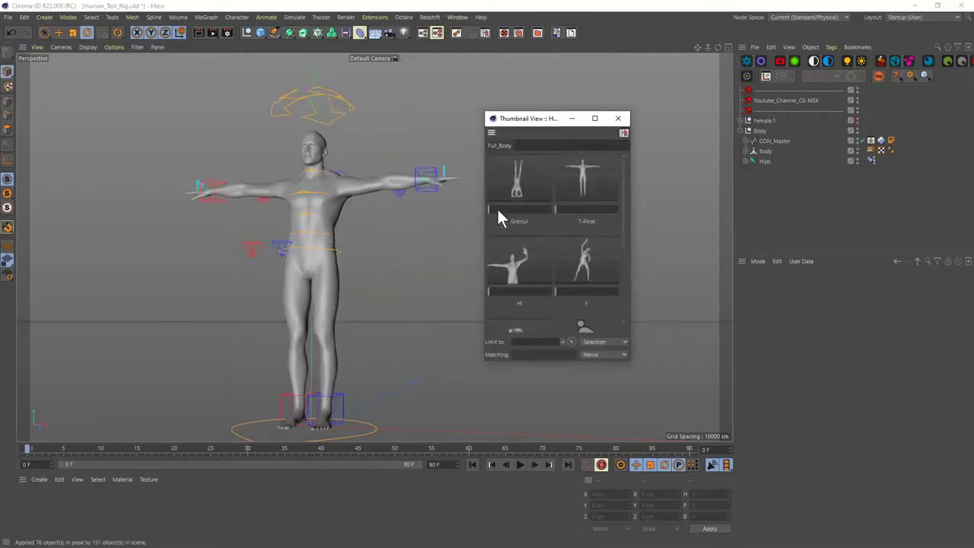
left_click_drag(500, 211, 533, 182)
left_click(588, 263)
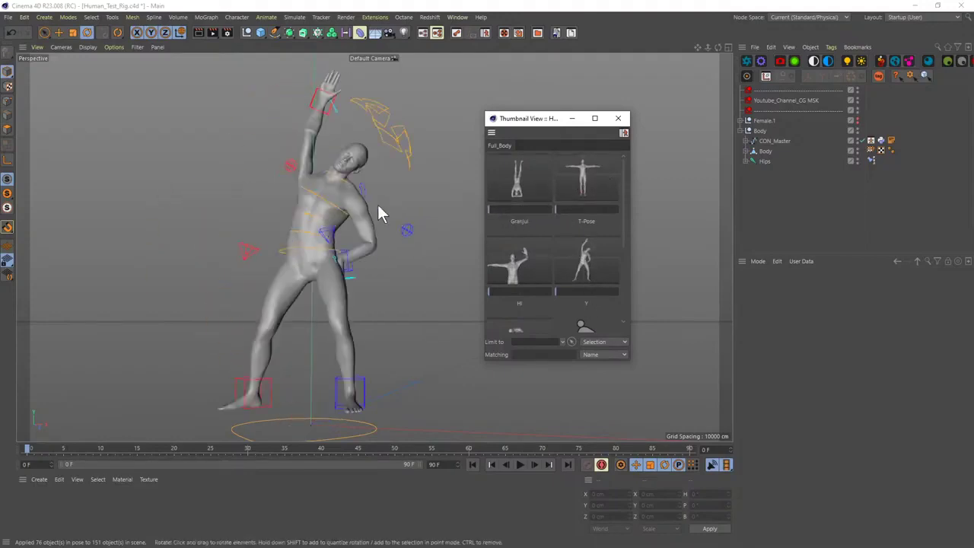
left_click_drag(368, 251, 337, 272, "alt")
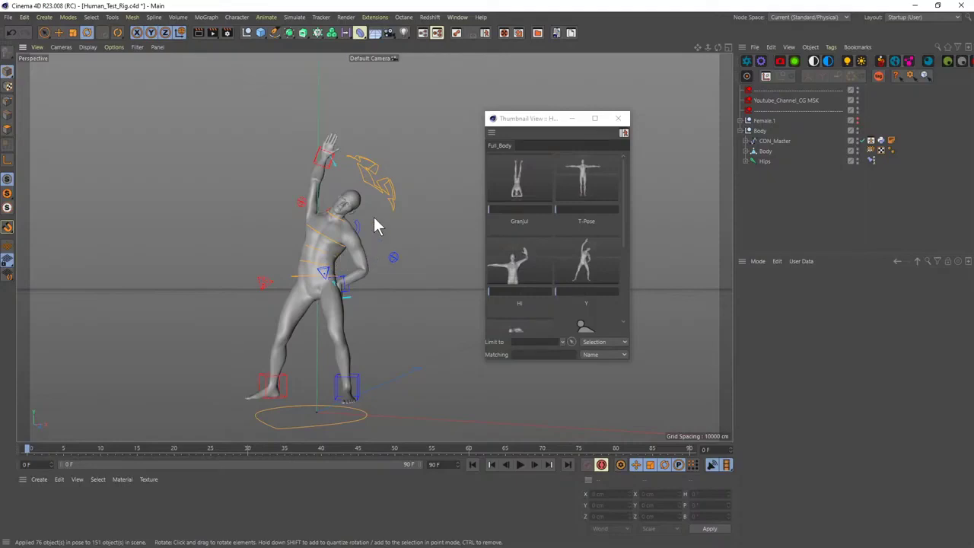
left_click_drag(374, 217, 352, 230, "alt")
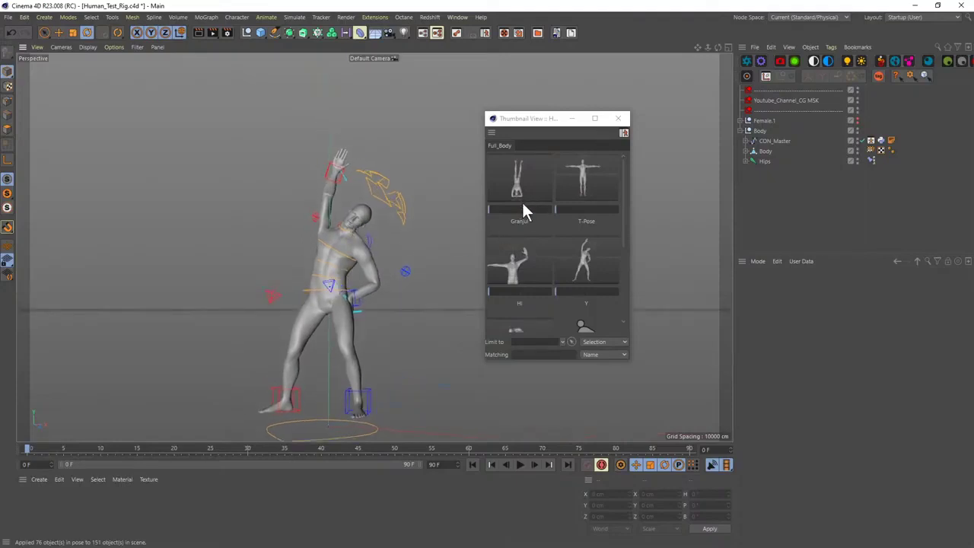
- Select the CON_RightHand controller and show its coordinate attributes
left_click(340, 177)
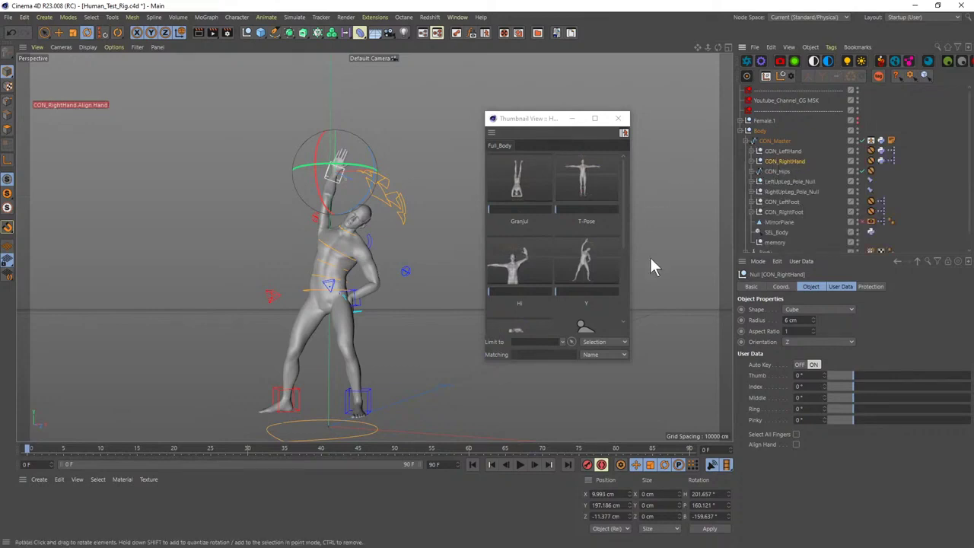
left_click_drag(547, 115, 523, 117)
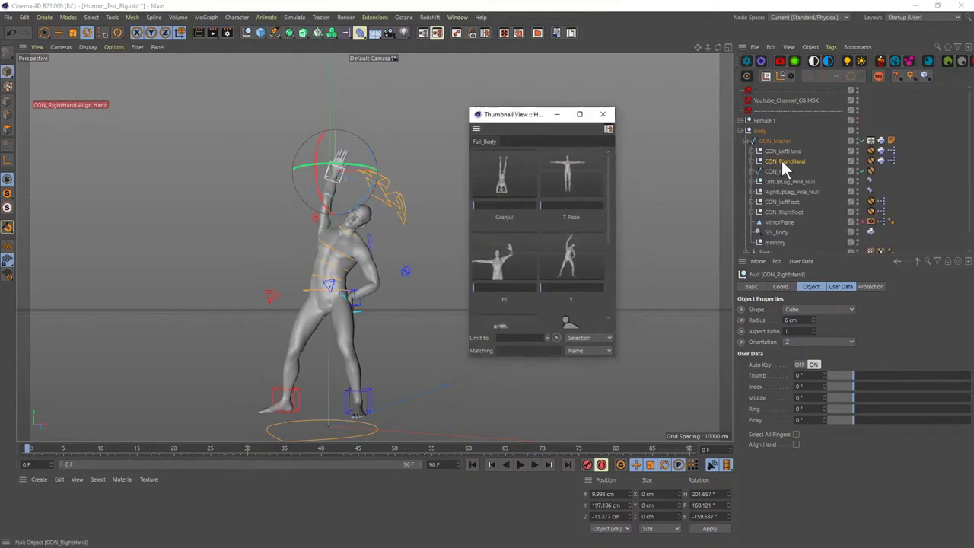
left_click(781, 286)
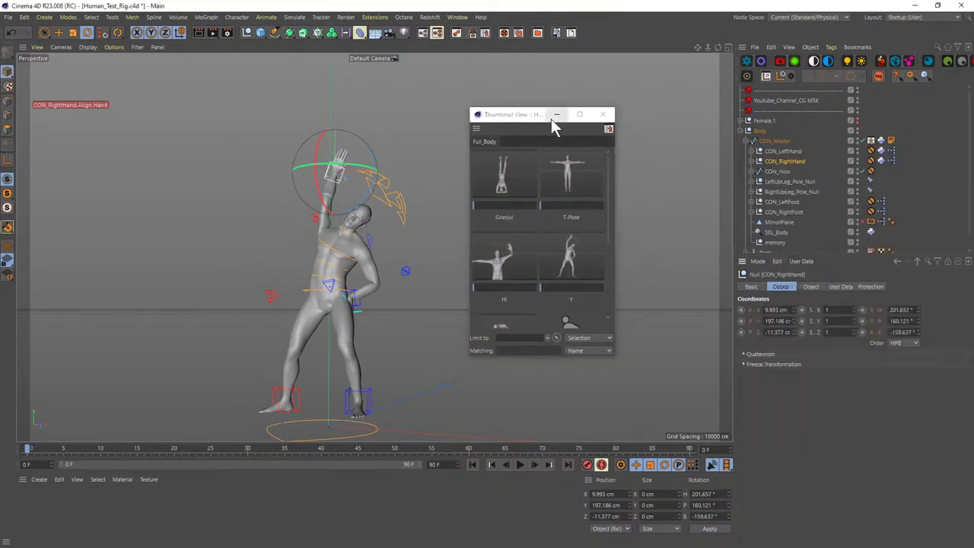
left_click_drag(521, 114, 514, 114)
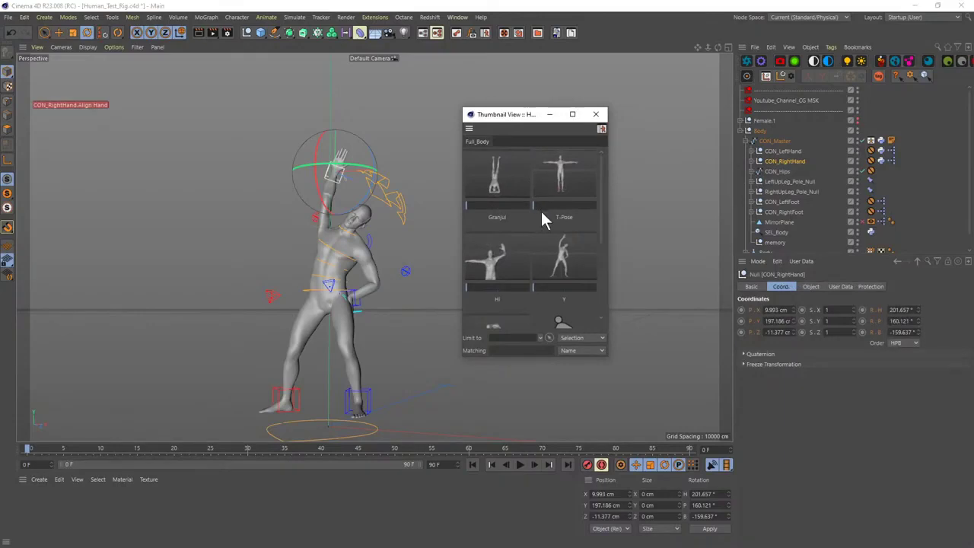
- Select the Body null to view its coordinates, clear the selection and reposition the Thumbnail View closer to the figure
left_click_drag(601, 220, 603, 200)
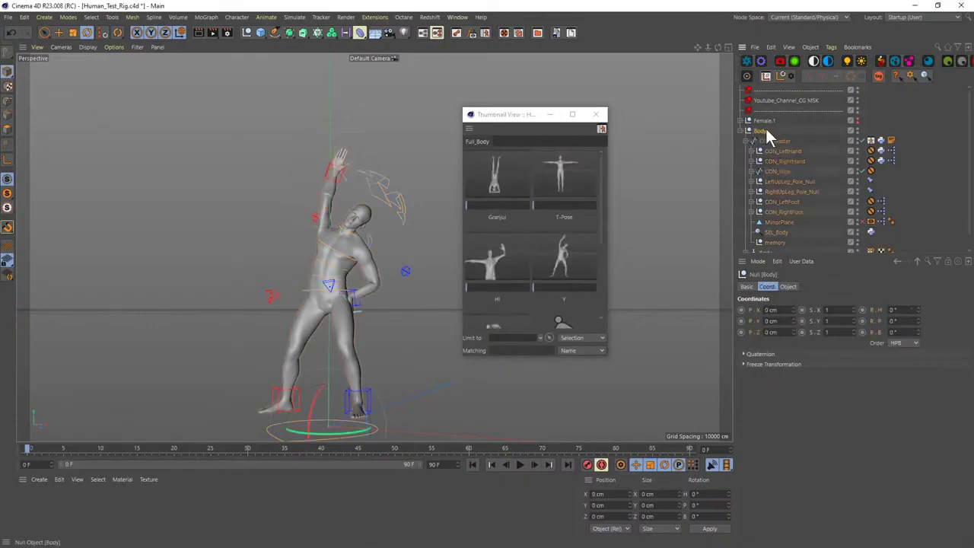
left_click(837, 124)
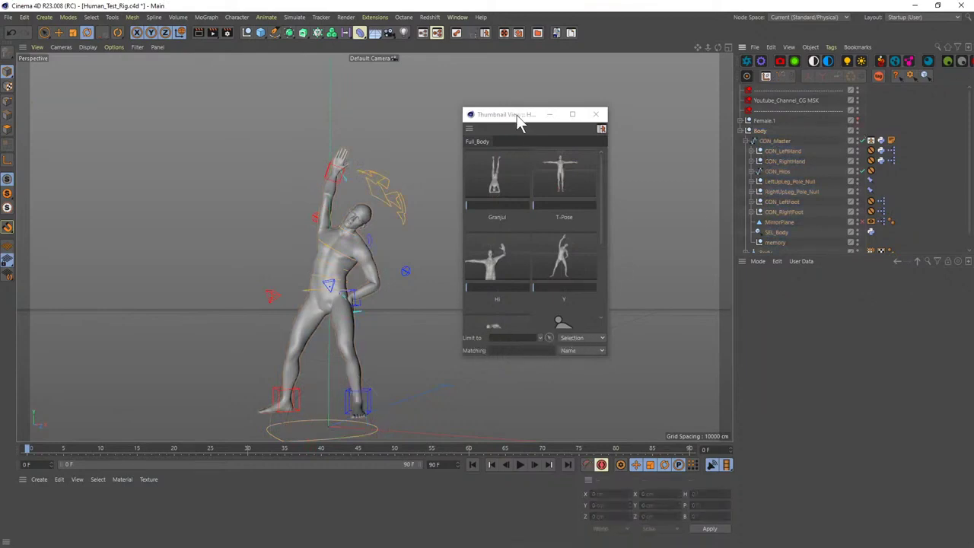
left_click_drag(517, 119, 473, 101)
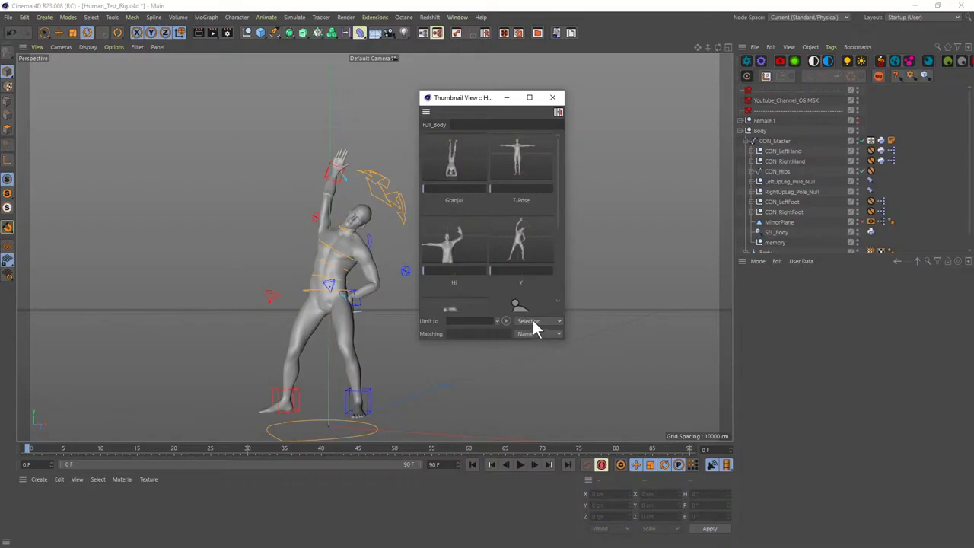
- Set the Thumbnail View's limit to Global, bring up the Pose Library Browser and place it over the empty area beside the figure
left_click(533, 320)
left_click(533, 330)
left_click(559, 112)
left_click_drag(607, 108, 126, 105)
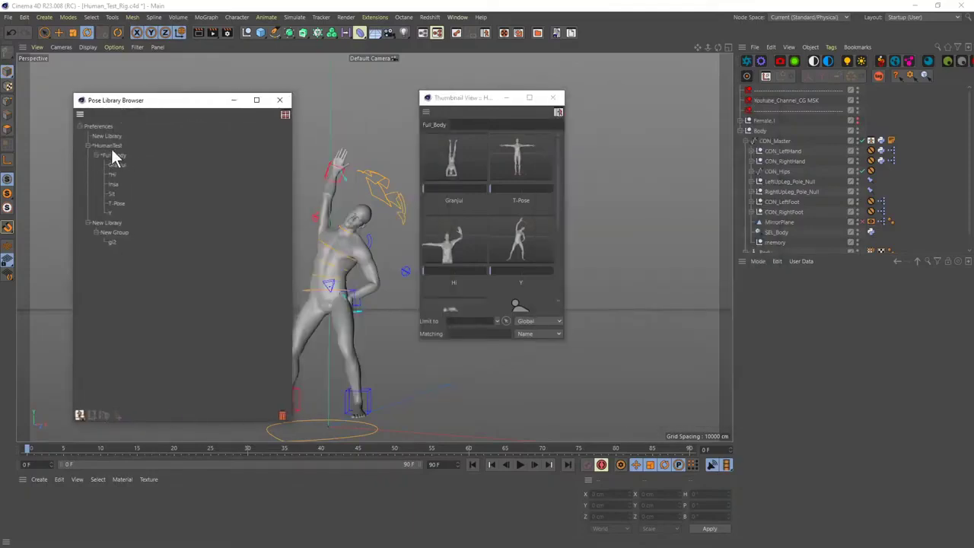
- Select the Granjul pose in the Full_Body group of the HumanTest library
left_click(113, 154)
left_click(94, 125)
left_click(116, 154)
left_click(118, 165)
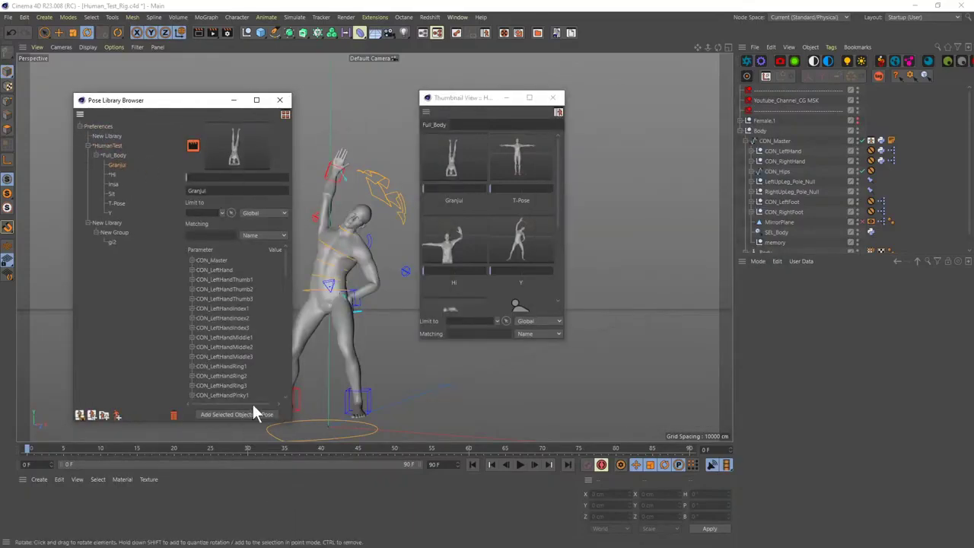
- Make the Female.1 character visible, select it and close the Thumbnail View so both figures can be seen
left_click(857, 120)
left_click(765, 120)
left_click_drag(504, 99, 491, 168)
left_click(521, 153)
scroll(568, 210, "down", 2)
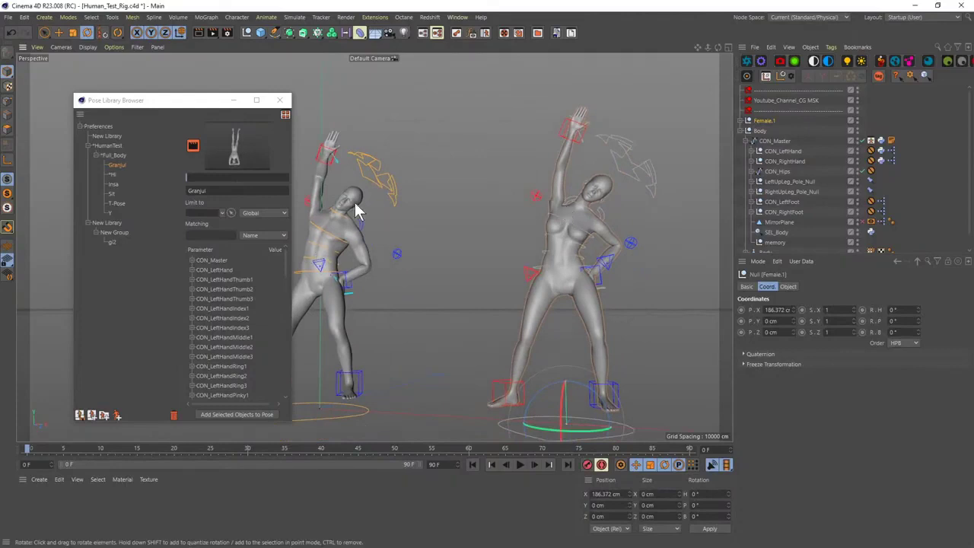
scroll(540, 244, "down", 5)
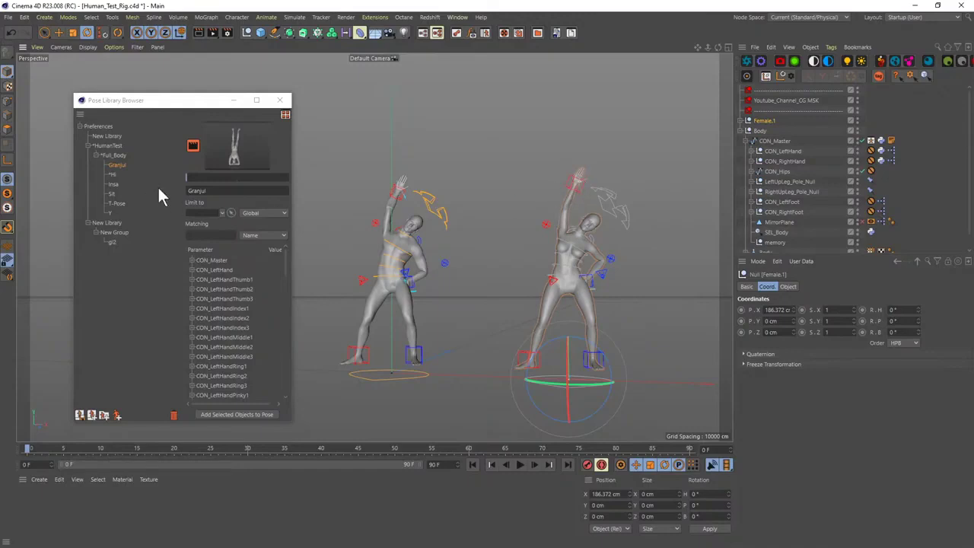
- Apply the Granjul pose at full strength to both characters, followed by the Y pose
left_click_drag(210, 178, 295, 180)
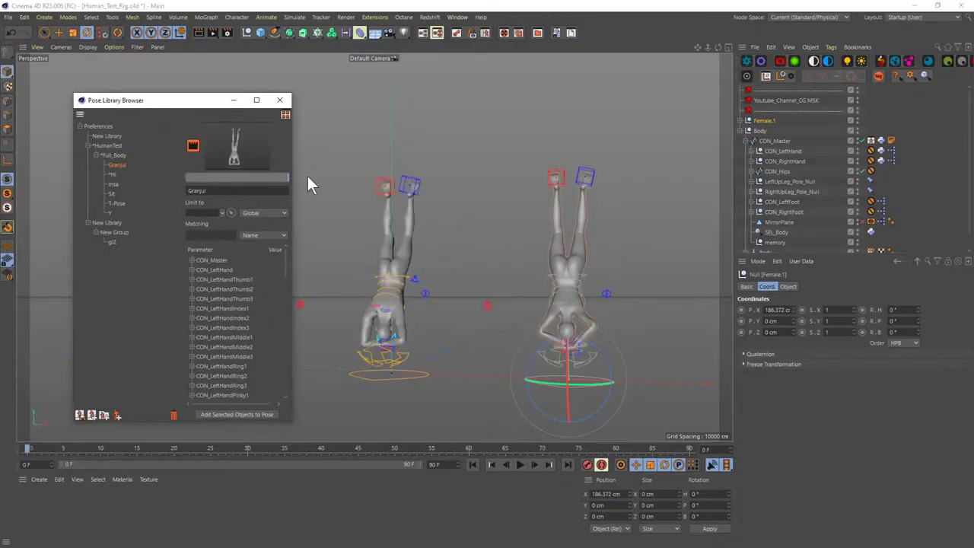
left_click(121, 204)
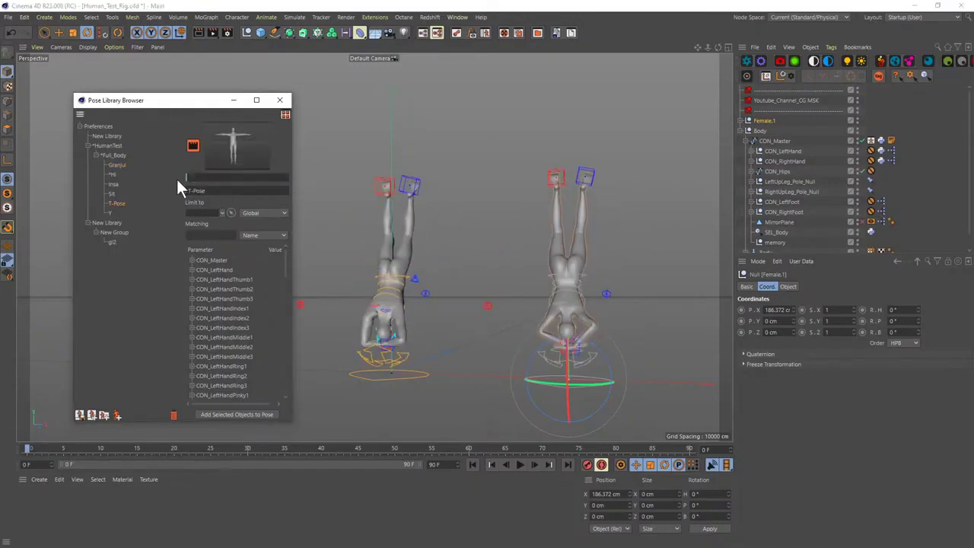
left_click(111, 214)
left_click_drag(187, 178, 396, 175)
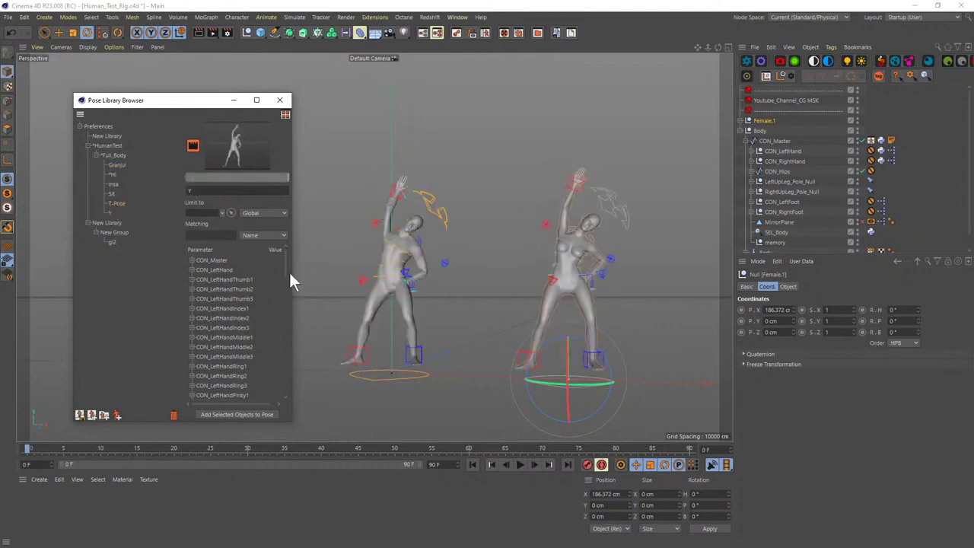
- Select the Body null and try to blend in the Granjul pose with the limit set to Selection
left_click(255, 214)
left_click(253, 232)
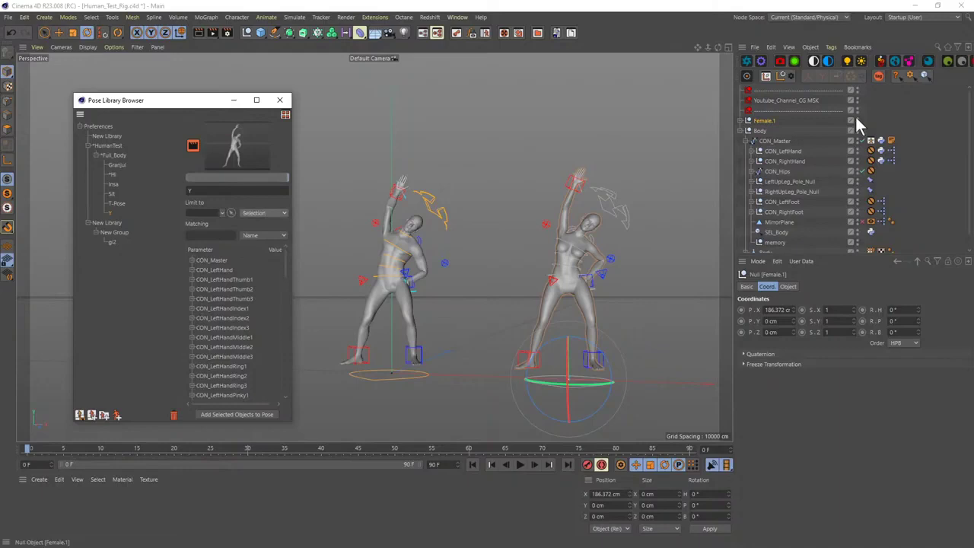
left_click(760, 132)
left_click(117, 164)
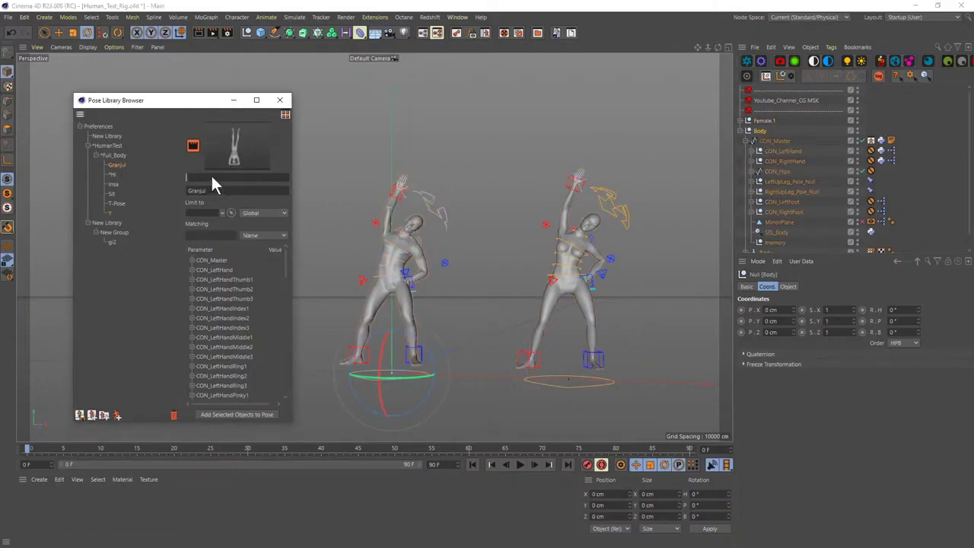
left_click_drag(211, 178, 288, 178)
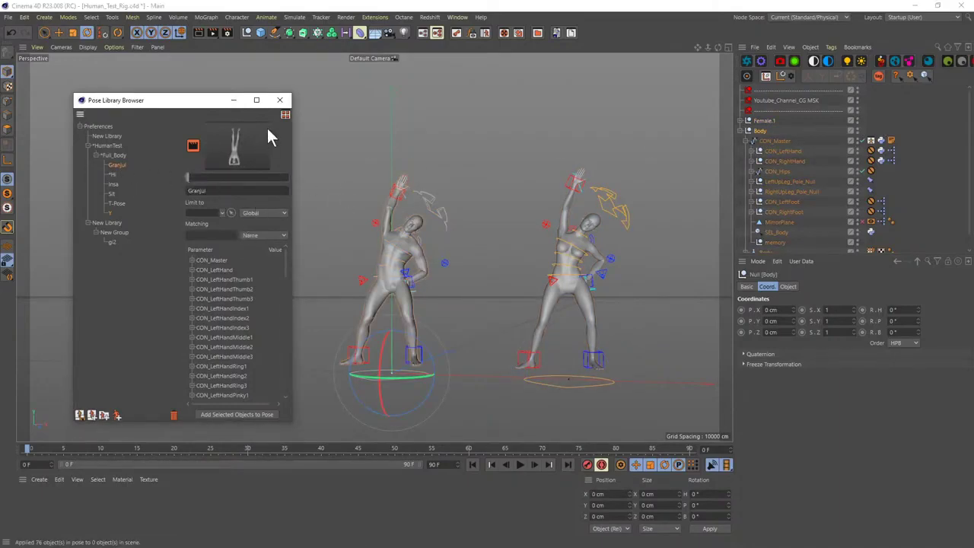
left_click(264, 212)
left_click(258, 235)
left_click_drag(202, 177, 268, 187)
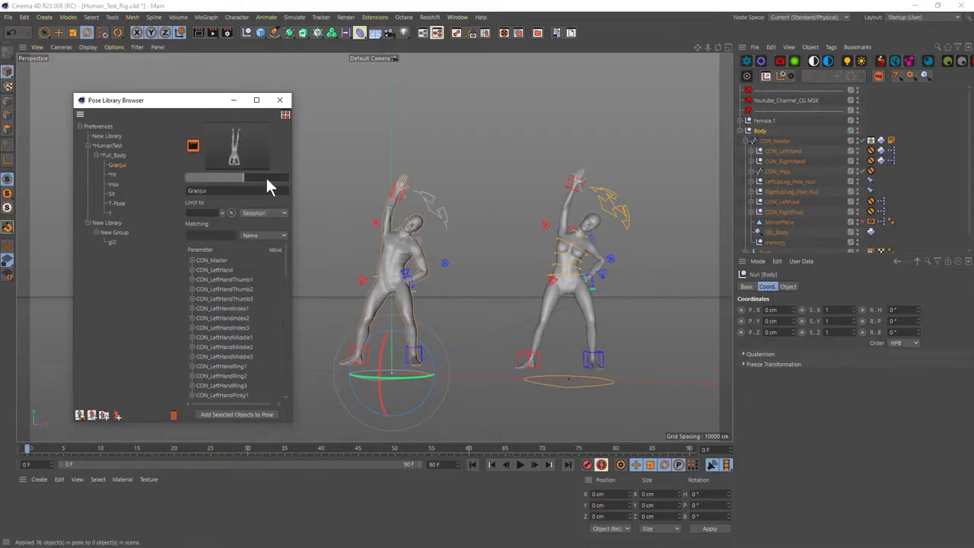
- Open the Thumbnail View of the Full_Body poses and try the Granjul pose on CON_Master instead of Body
left_click(285, 114)
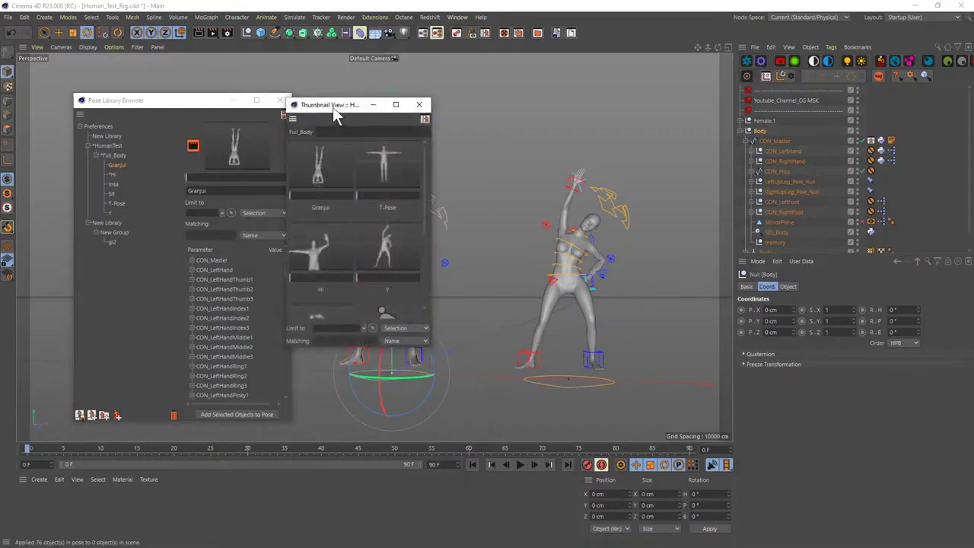
left_click_drag(333, 107, 214, 112)
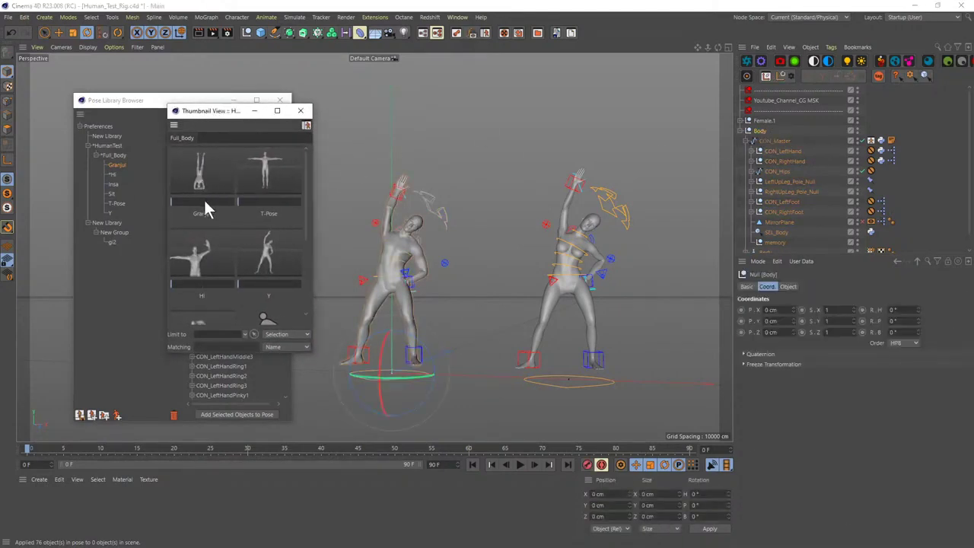
left_click(783, 141)
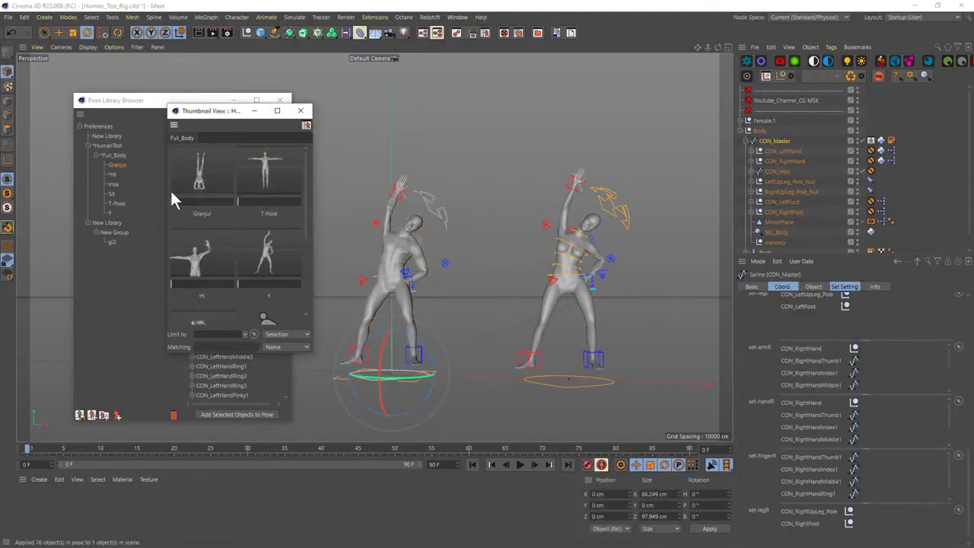
left_click(760, 129)
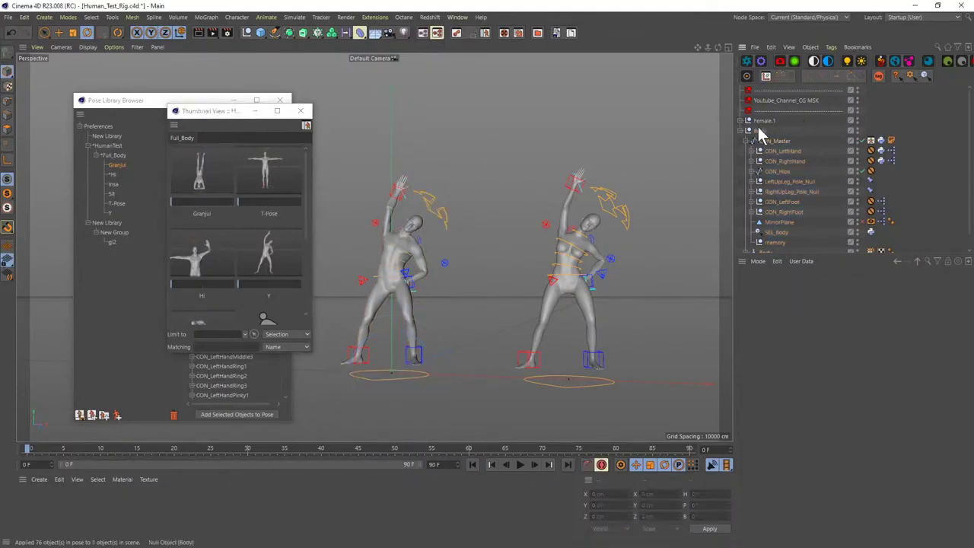
- Close the Thumbnail View and the Pose Library Browser without saving the library changes
left_click(300, 113)
left_click(279, 100)
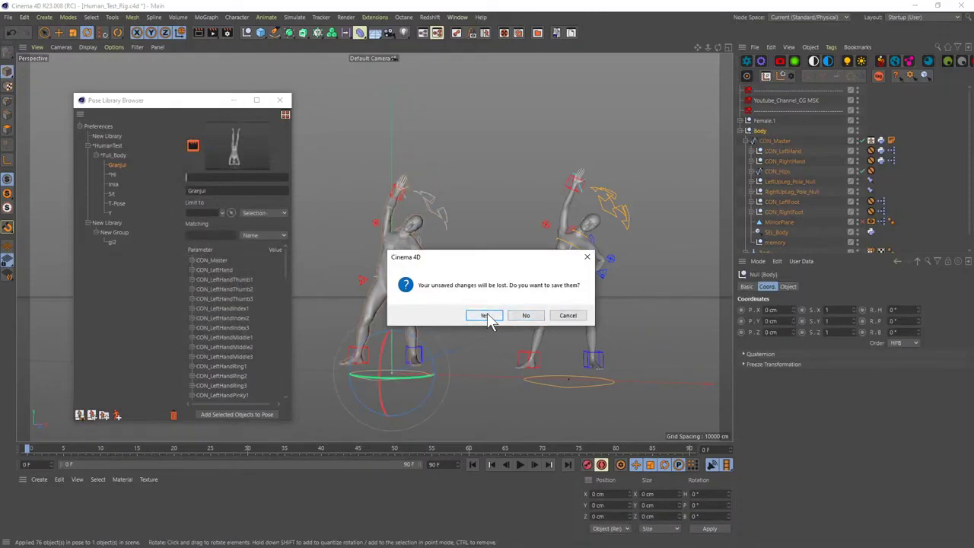
left_click(527, 315)
key("shift+c")
type("pose")
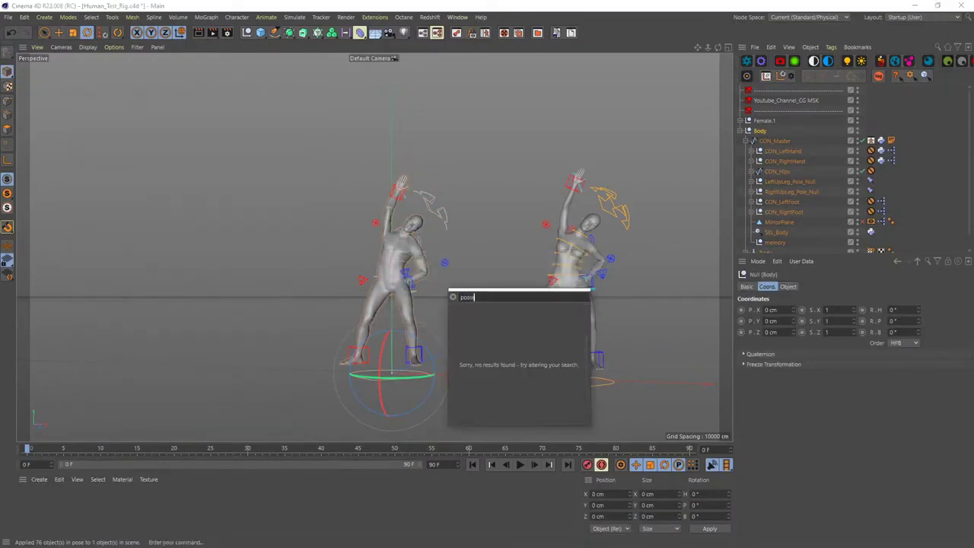
key("BackSpace")
key("BackSpace")
type("c")
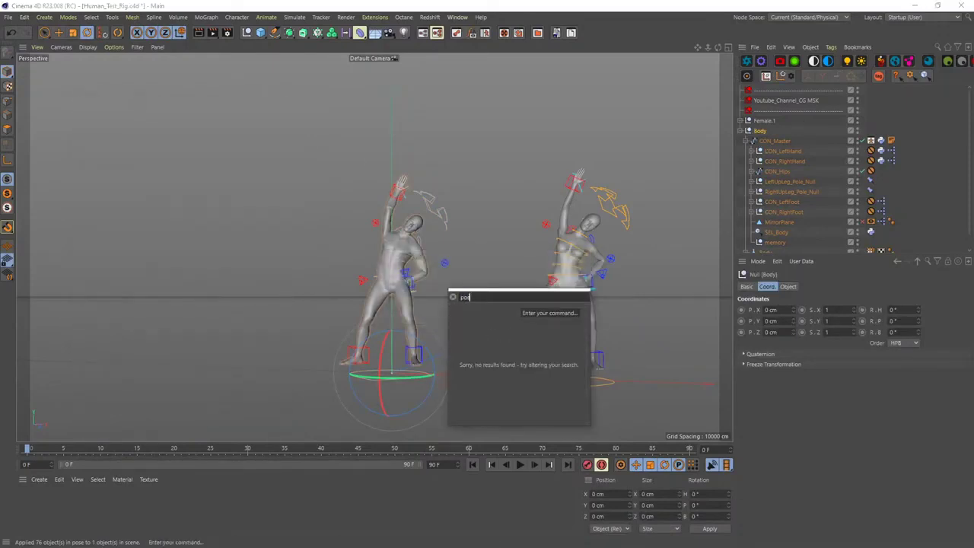
key("BackSpace")
key("BackSpace")
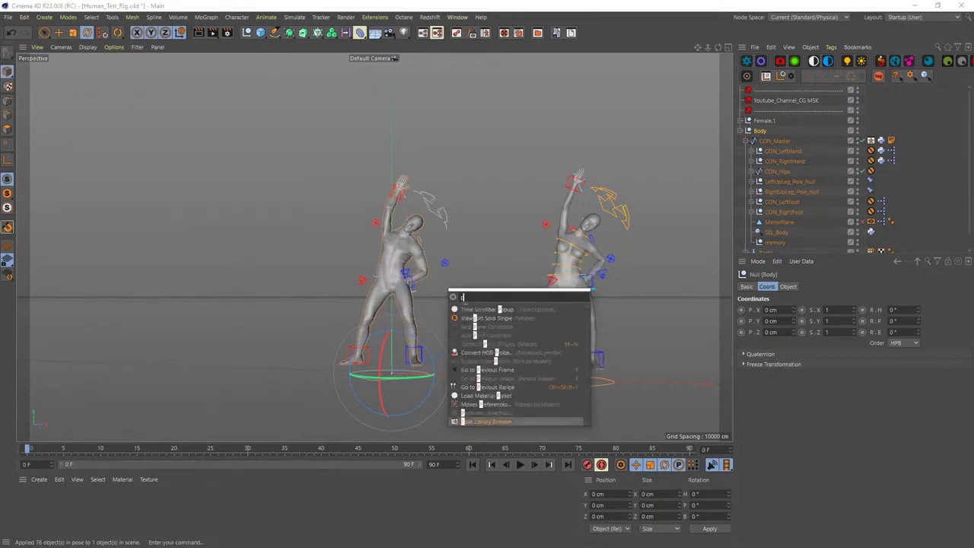
type("ose")
key("Return")
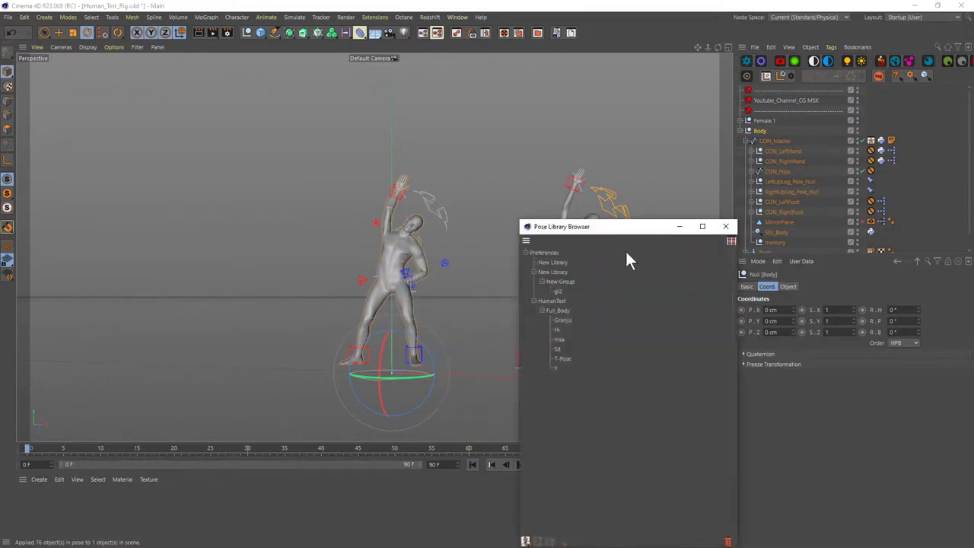
left_click(726, 226)
- Reopen the Pose Library Browser beside the figures, select the Granjul pose and set its limit to Selection
left_click(485, 32)
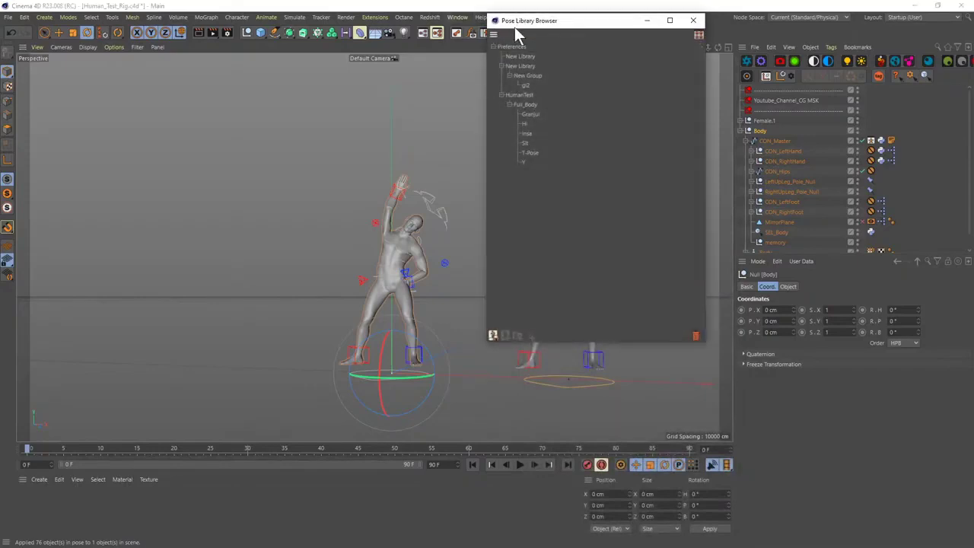
left_click_drag(514, 27, 235, 114)
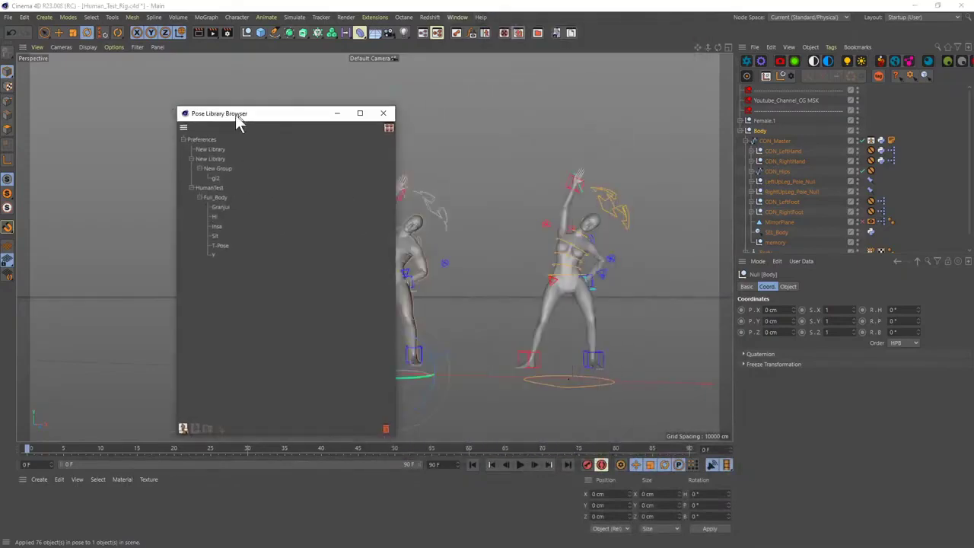
left_click(218, 207)
left_click_drag(269, 115, 214, 99)
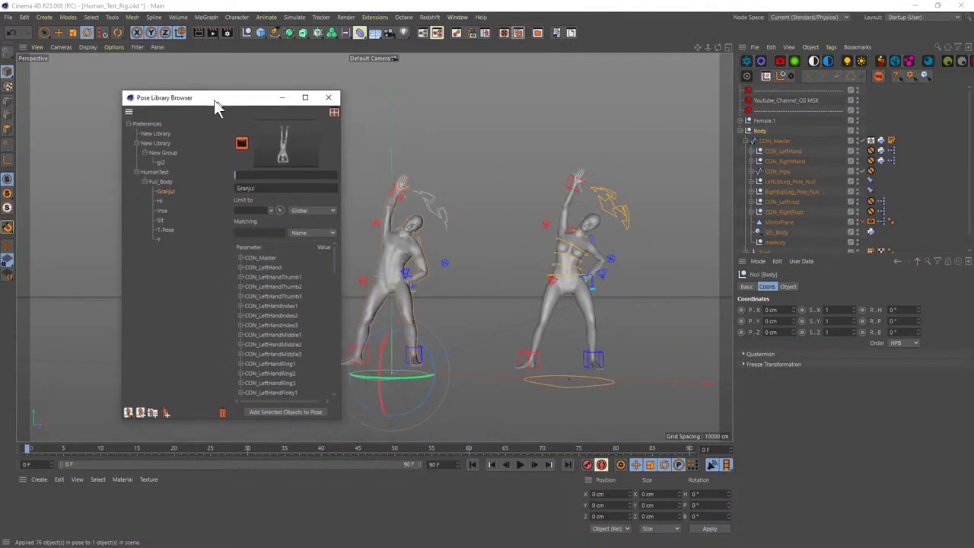
left_click(306, 209)
left_click(302, 228)
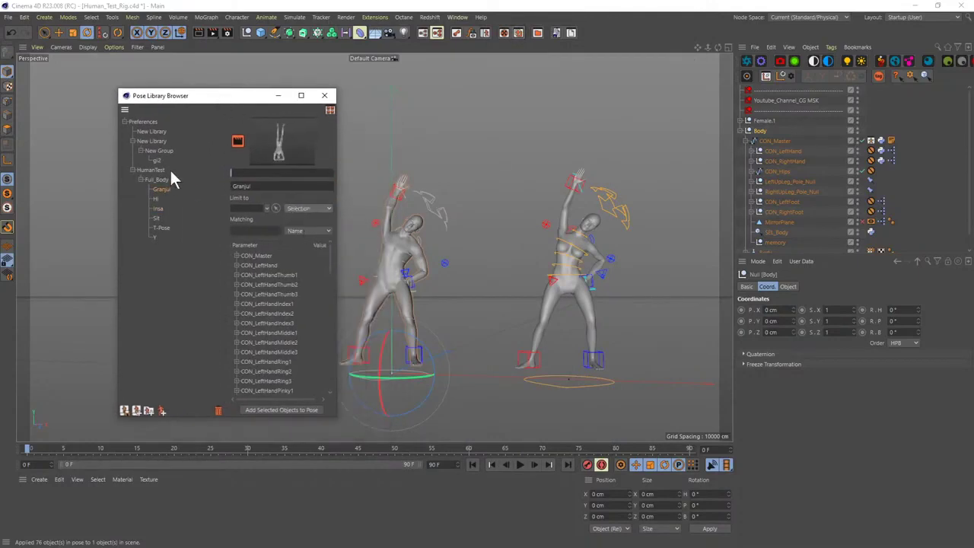
- Select the CON_Head controller, clear the selection and try to blend in the Granjul pose, reviewing the matching options
left_click(437, 183)
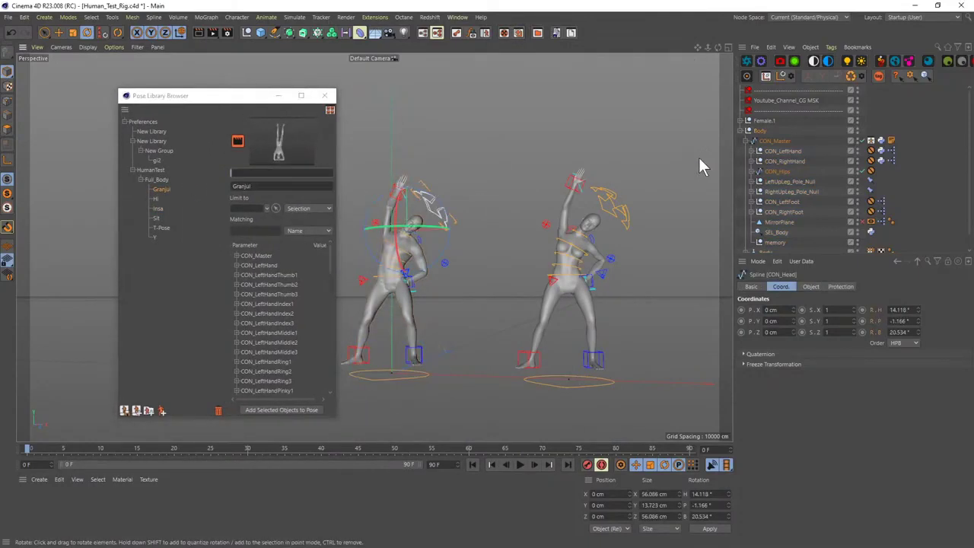
left_click(476, 138)
left_click(293, 173)
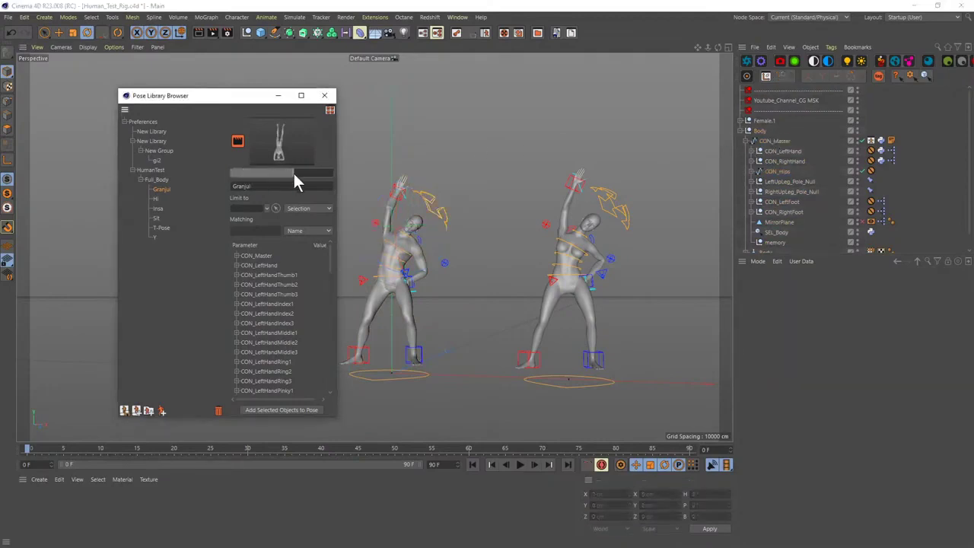
left_click(300, 230)
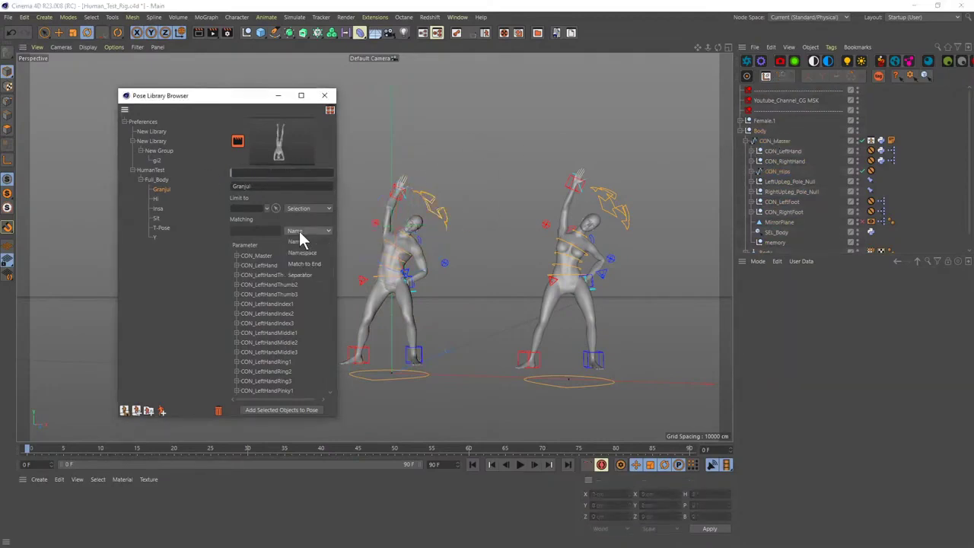
left_click(300, 232)
left_click(301, 231)
left_click(313, 214)
- Try the Granjul pose on the selected Body null from the Thumbnail View limited to Selection, and close both pose windows
left_click(330, 112)
left_click(447, 325)
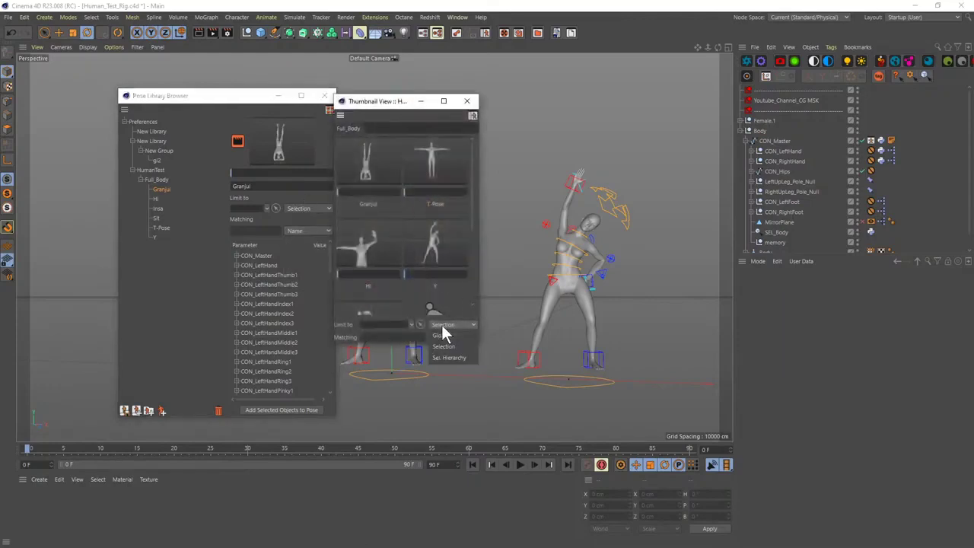
left_click(440, 330)
left_click(761, 130)
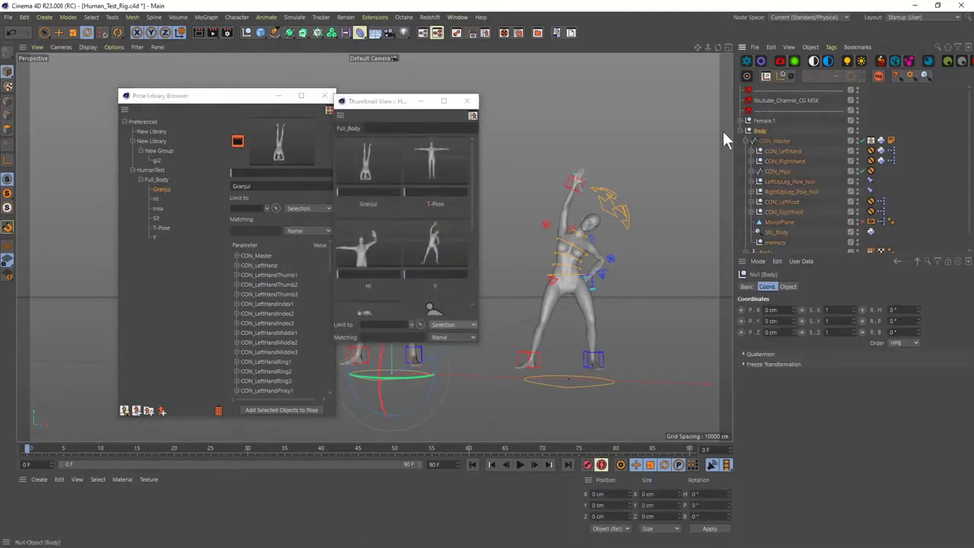
left_click_drag(366, 194, 411, 197)
left_click_drag(398, 106, 432, 105)
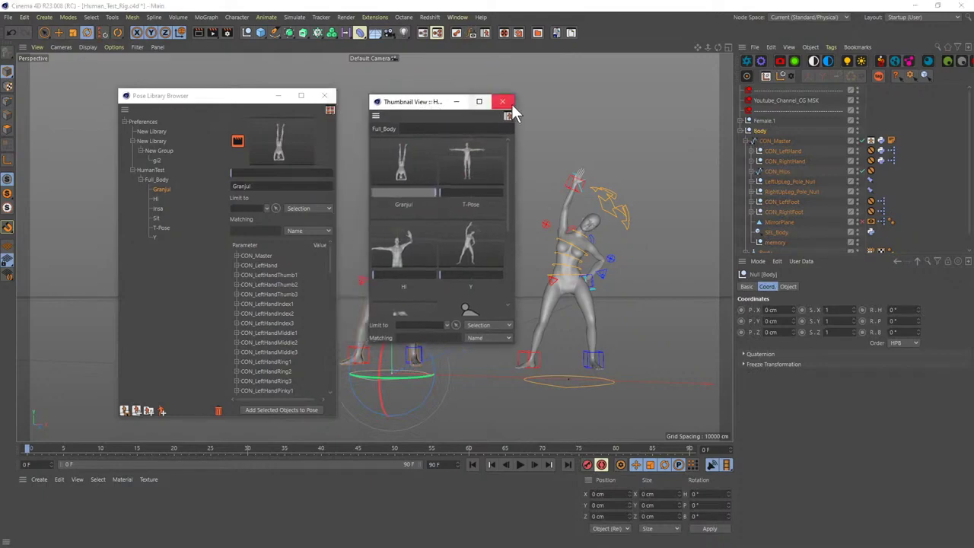
left_click(510, 102)
left_click(324, 97)
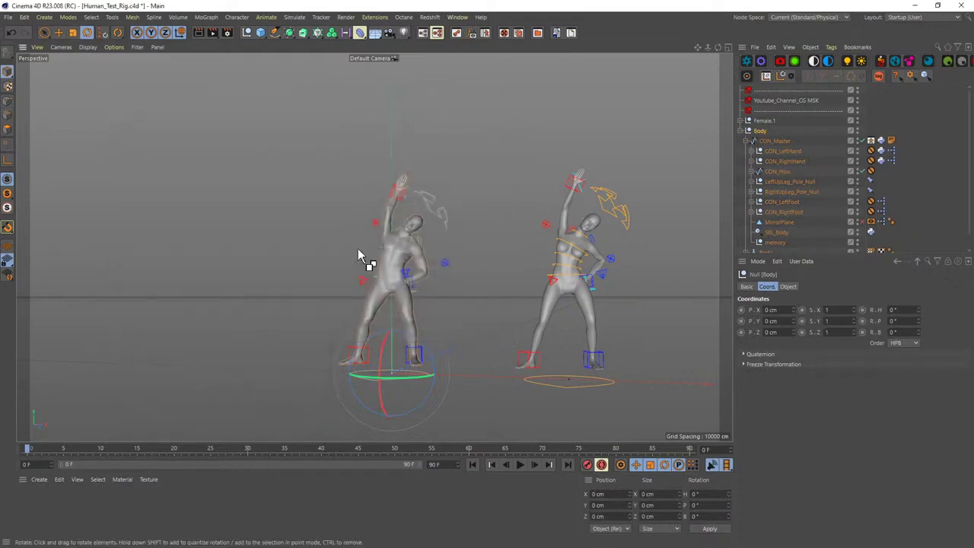
- Close the Human_Test_Rig.c4d project without saving, and close the Delta Mush.c4d project too
key("ctrl+o")
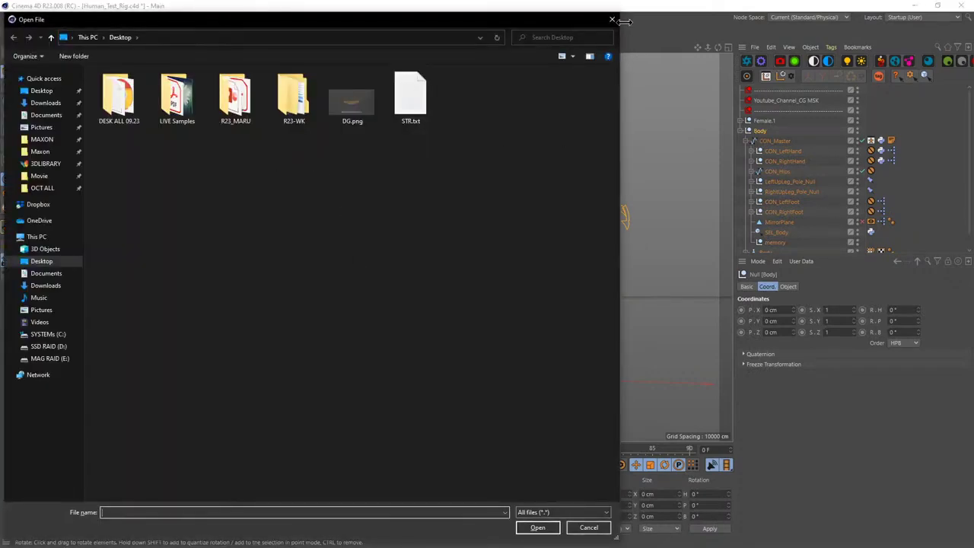
key("Escape")
key("ctrl+F4")
key("n")
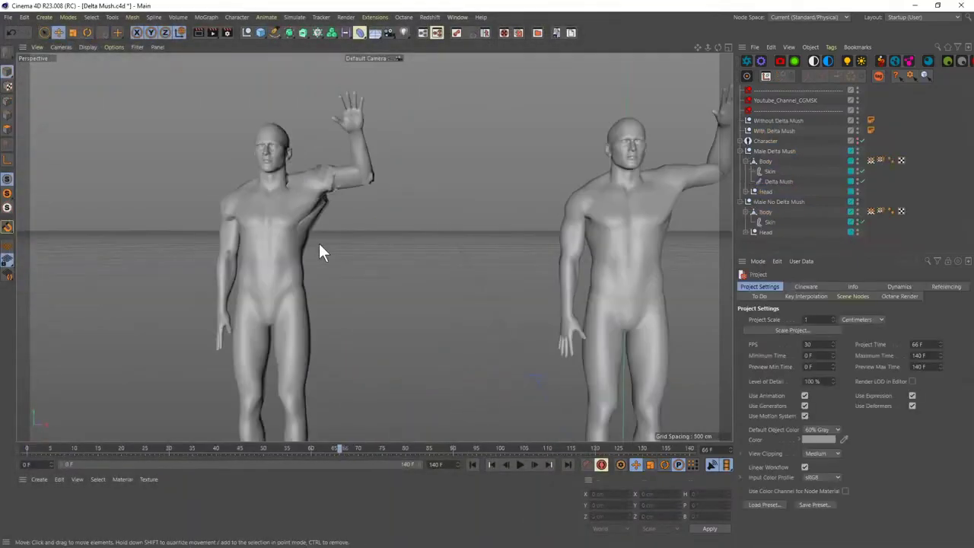
key("ctrl+F4")
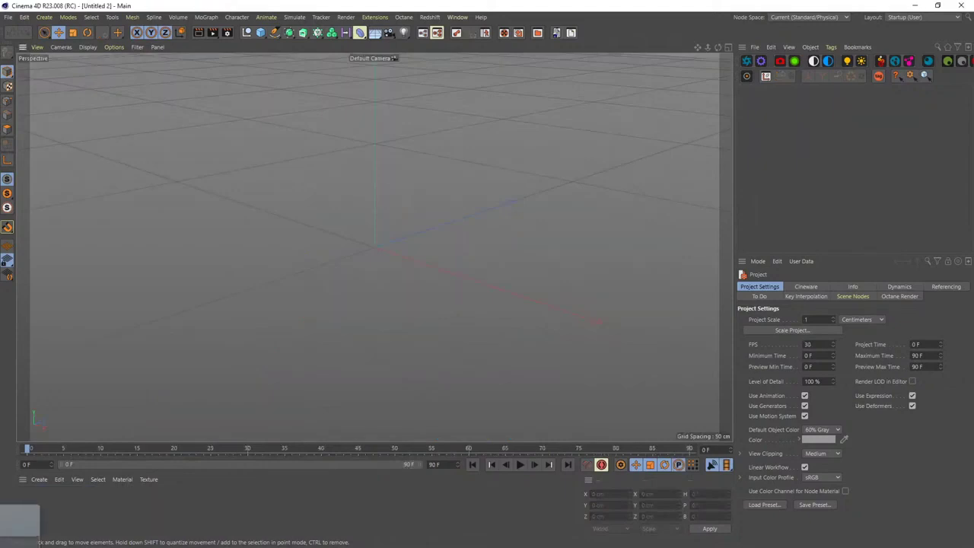
- Make the hidden Female.1 rig visible in the viewport beside the male rig
left_click_drag(391, 311, 426, 305)
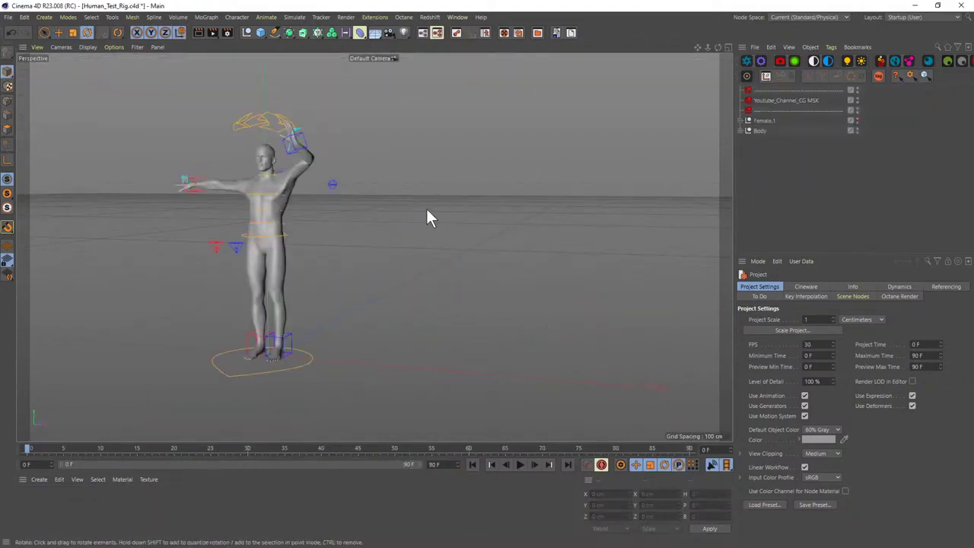
left_click(857, 119)
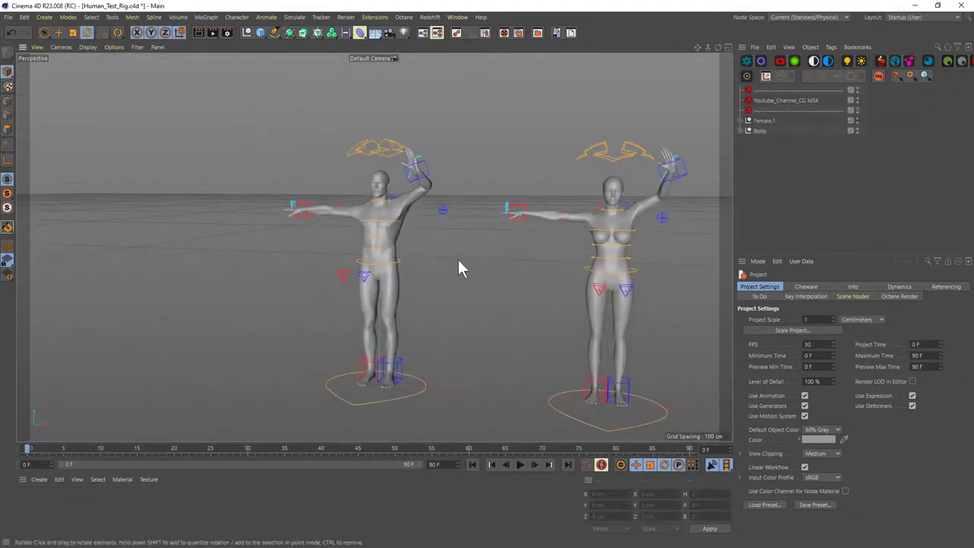
- Open the Pose Library Browser beside the rigs and check the database paths in the preferences
left_click(486, 33)
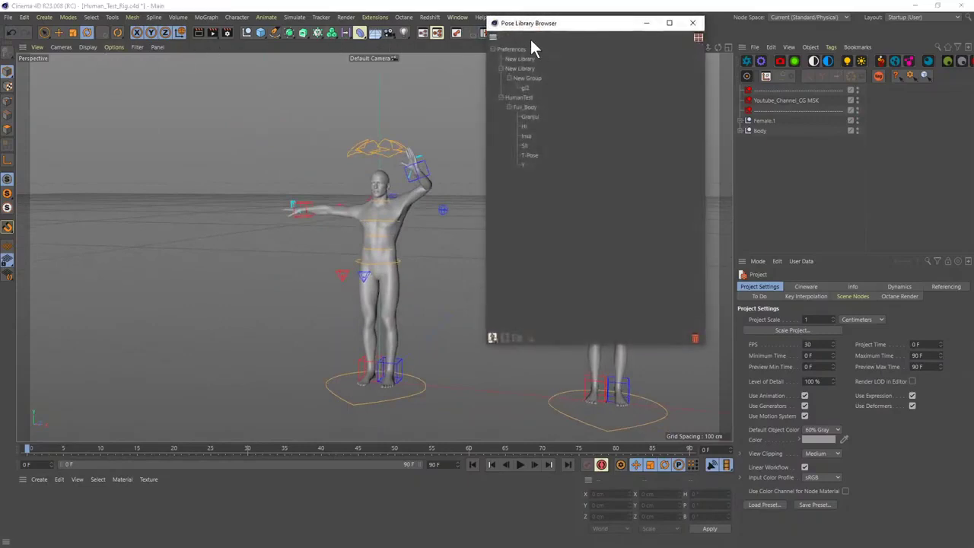
left_click_drag(530, 37, 186, 84)
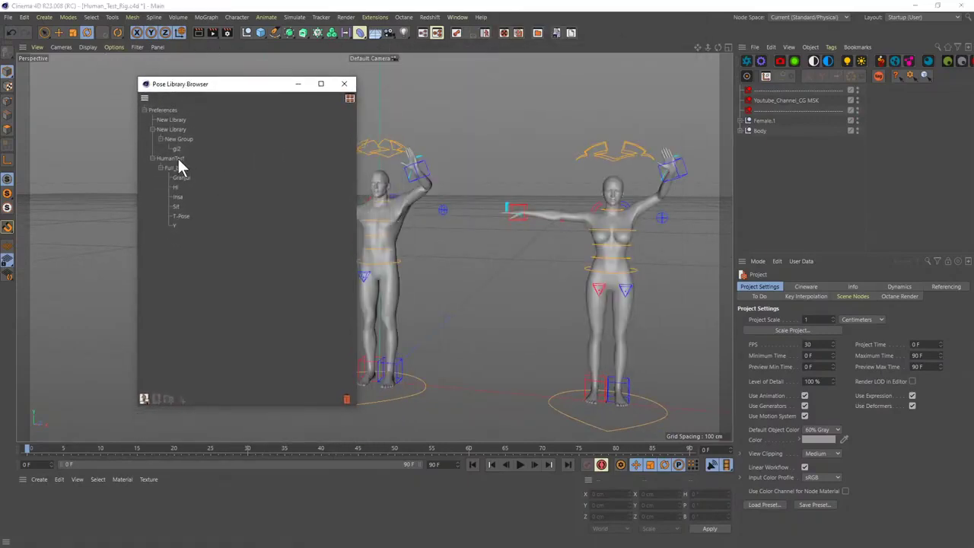
left_click_drag(198, 88, 191, 85)
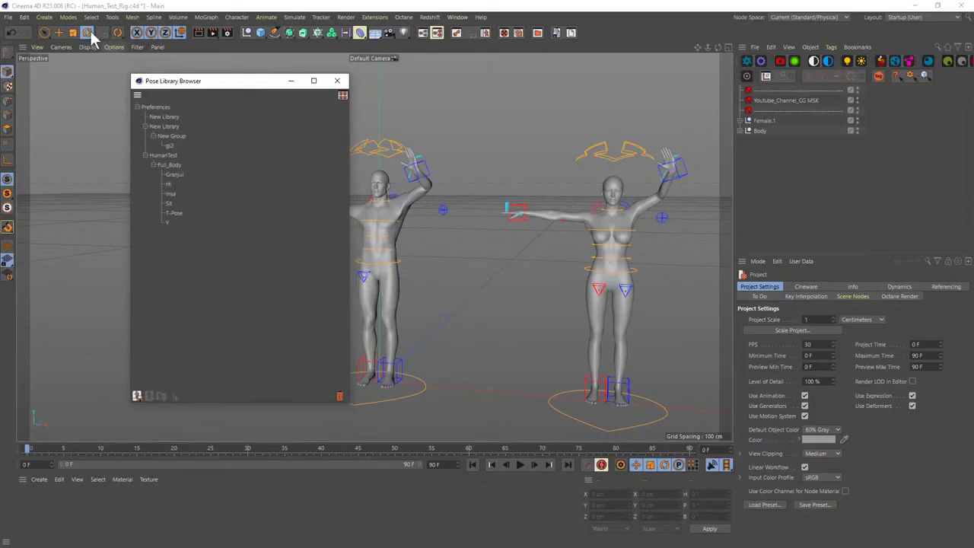
key("ctrl+e")
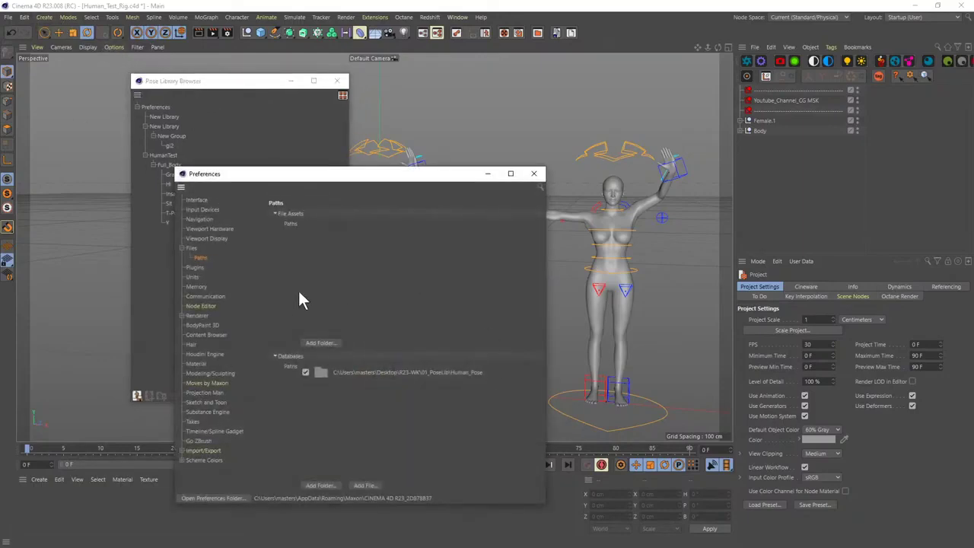
left_click(533, 174)
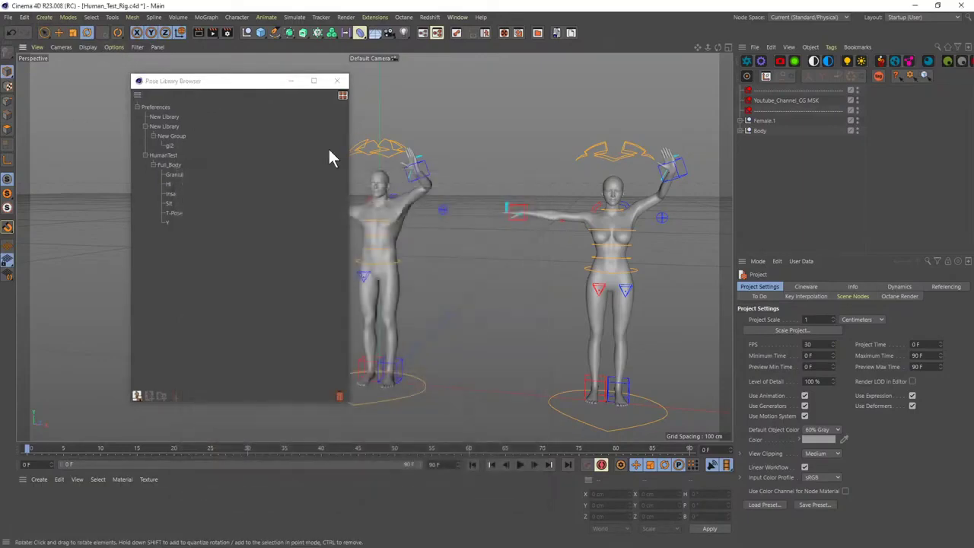
- Choose the Granjui pose from the Full_Body group and set its Limit to option to Sel. Hierarchy
left_click(173, 175)
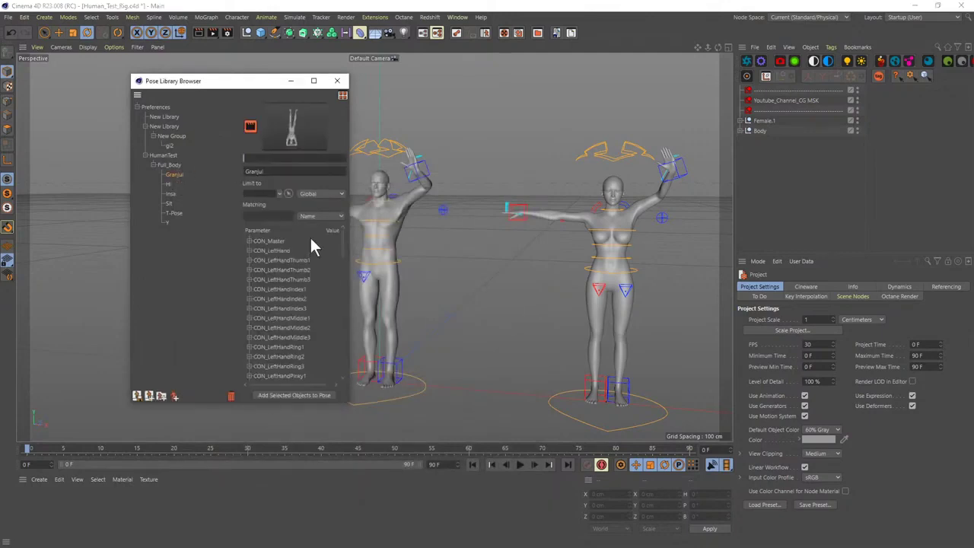
left_click(309, 195)
left_click(312, 206)
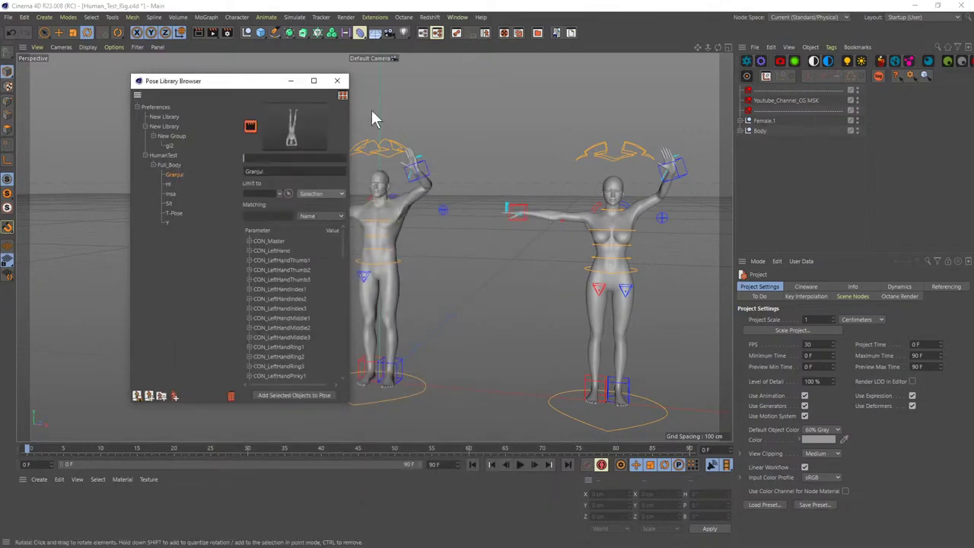
left_click(310, 193)
left_click(316, 226)
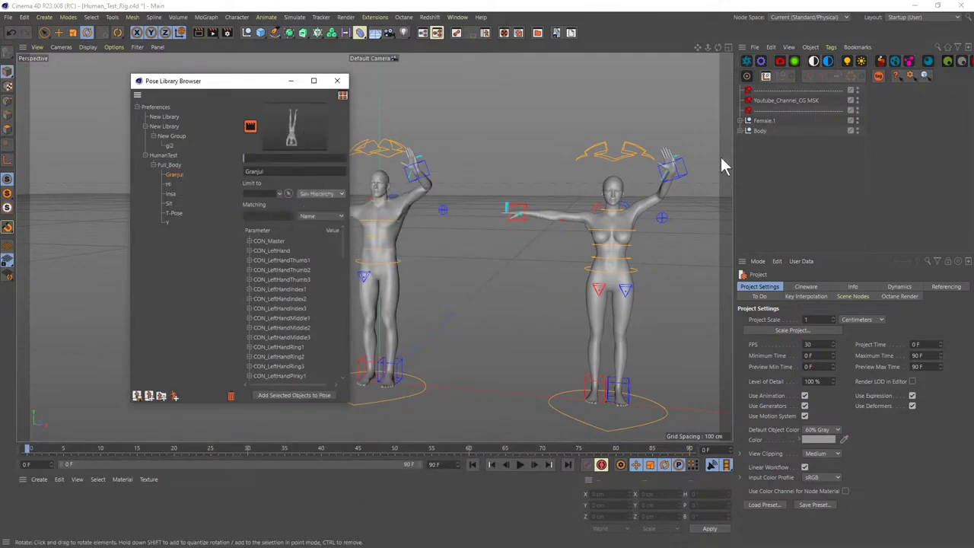
- Apply the Granjui pose at full strength to the Body hierarchy of the male rig
left_click(758, 124)
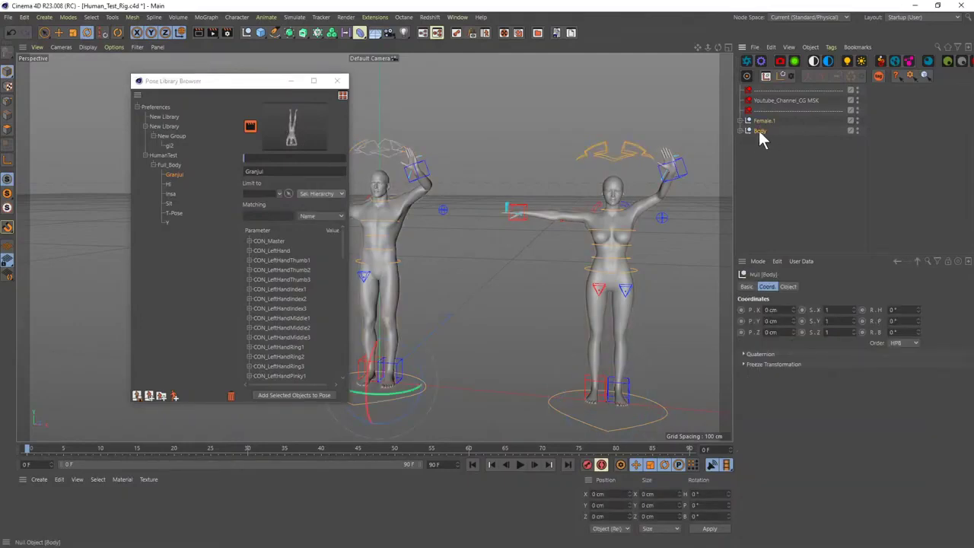
left_click(759, 131)
left_click_drag(245, 157, 350, 160)
scroll(402, 267, "up", 3)
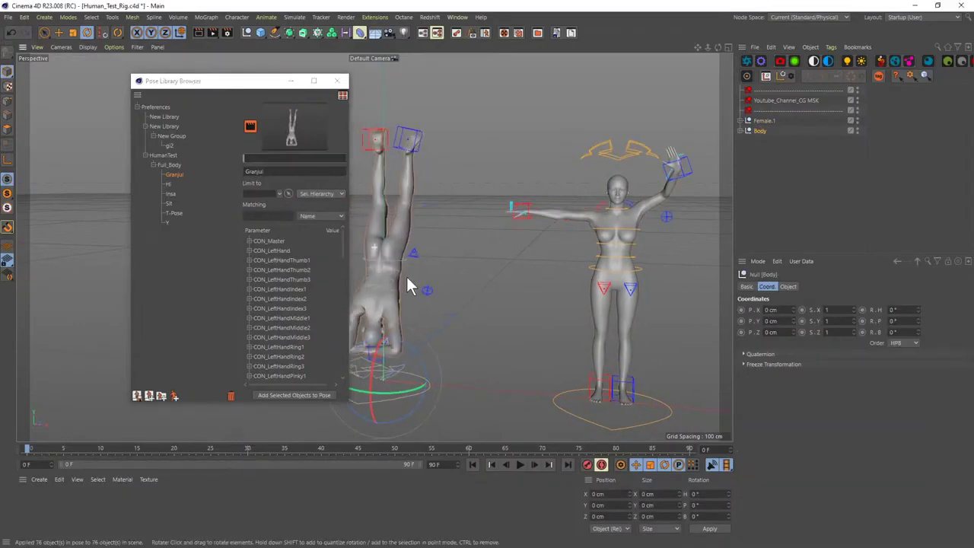
scroll(403, 266, "up", 2)
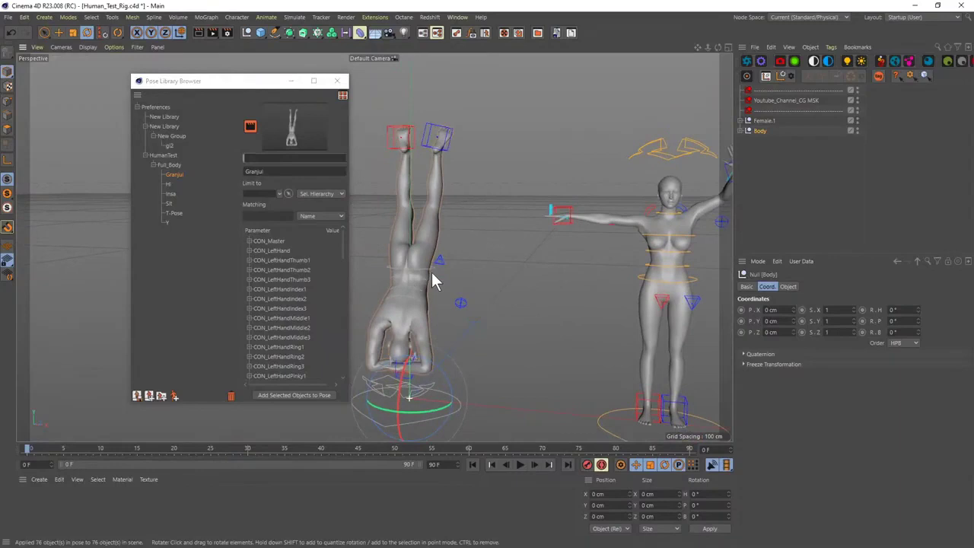
- Expand the Body hierarchy, select the male rig's controllers and set the Granjui pose's Limit to option to Selection
left_click(742, 131)
left_click(770, 141)
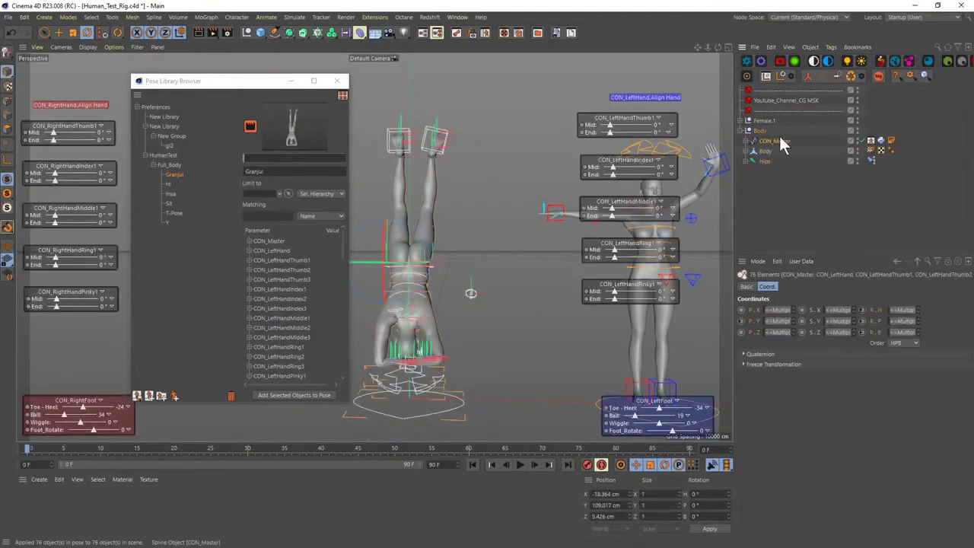
left_click(309, 194)
left_click(311, 211)
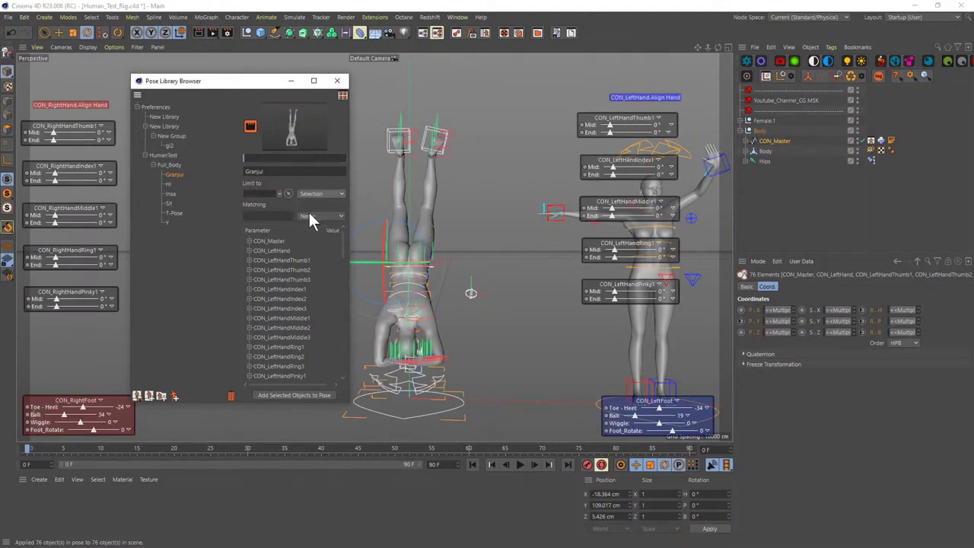
- Apply the Insa pose fully to the male rig and set its Limit to option to Sel. Hierarchy with Body selected
left_click(172, 194)
left_click_drag(263, 160, 361, 154)
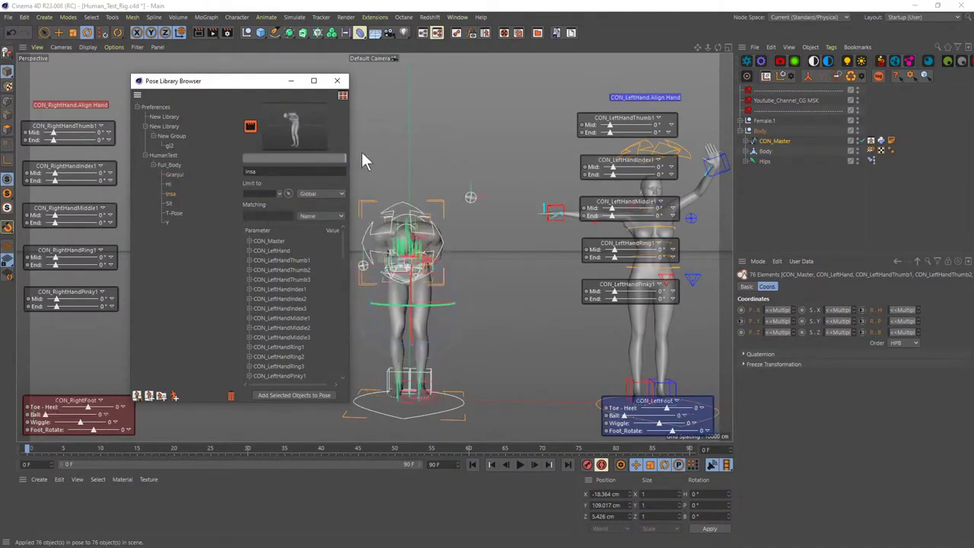
left_click(311, 214)
left_click(311, 194)
left_click(312, 194)
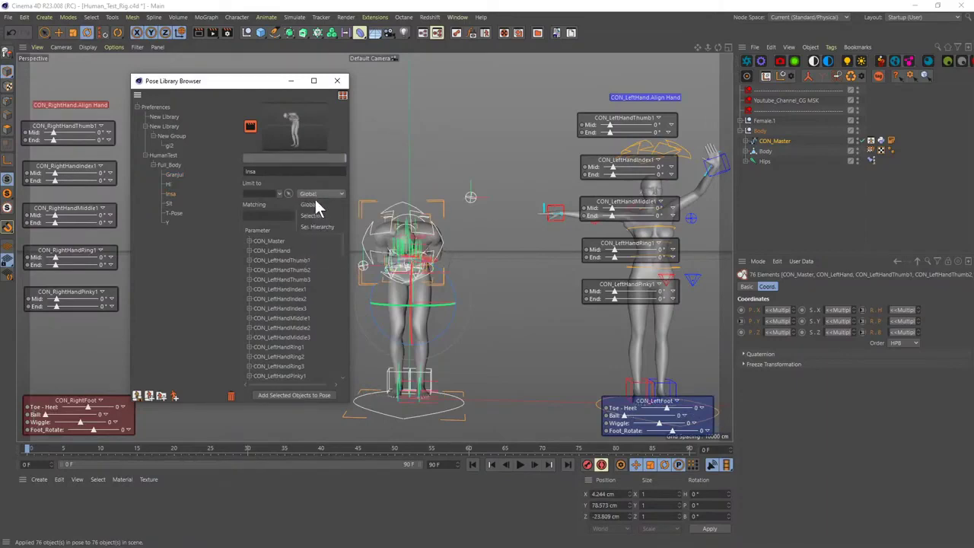
left_click(760, 130)
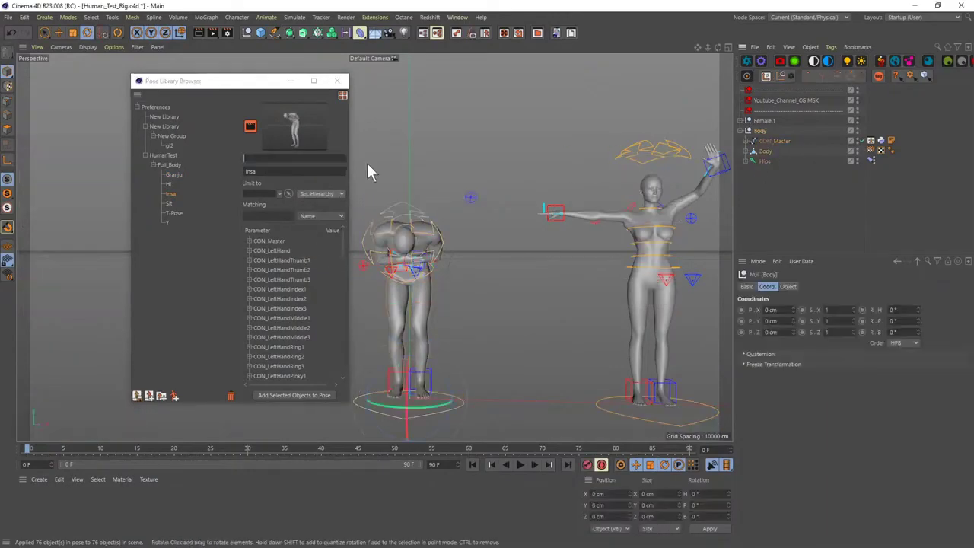
- Apply the Sit pose at full strength to the male rig, close the Pose Library Browser and deselect the rig
left_click(169, 203)
left_click_drag(258, 157, 365, 166)
left_click_drag(252, 84, 290, 80)
left_click(379, 92)
mouse_move(428, 88)
left_mouse_down()
mouse_move(447, 82)
mouse_move(424, 95)
left_mouse_up()
left_click(508, 97)
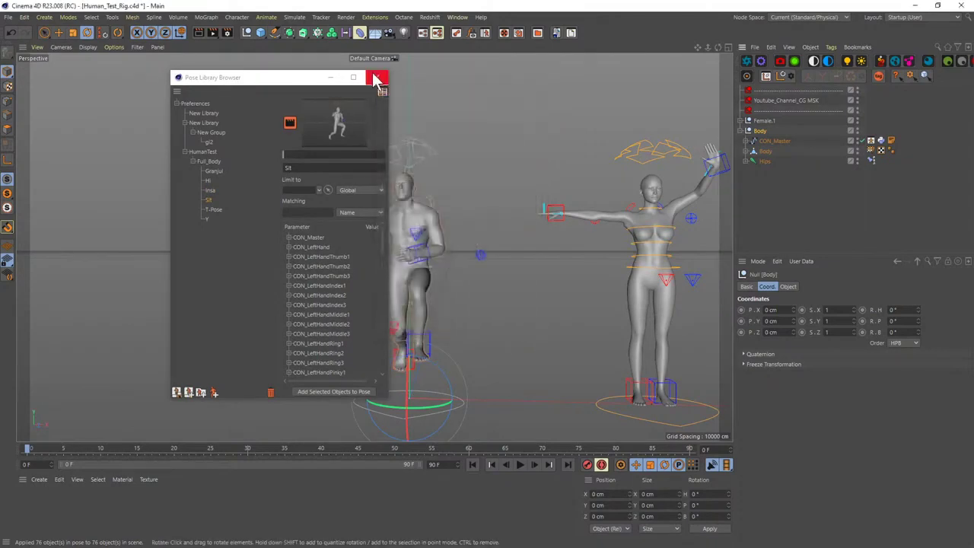
left_click(376, 77)
left_click(814, 213)
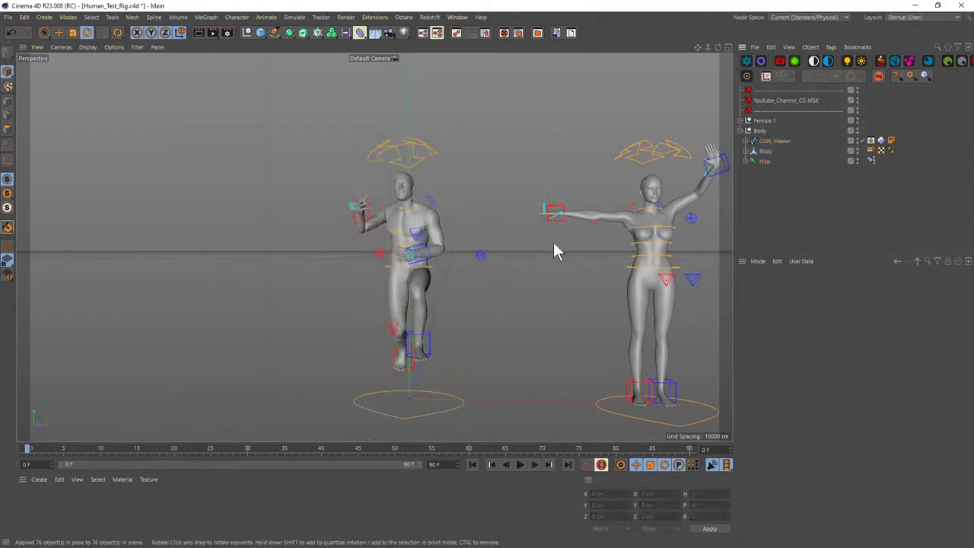
left_click_drag(426, 244, 386, 302, "alt")
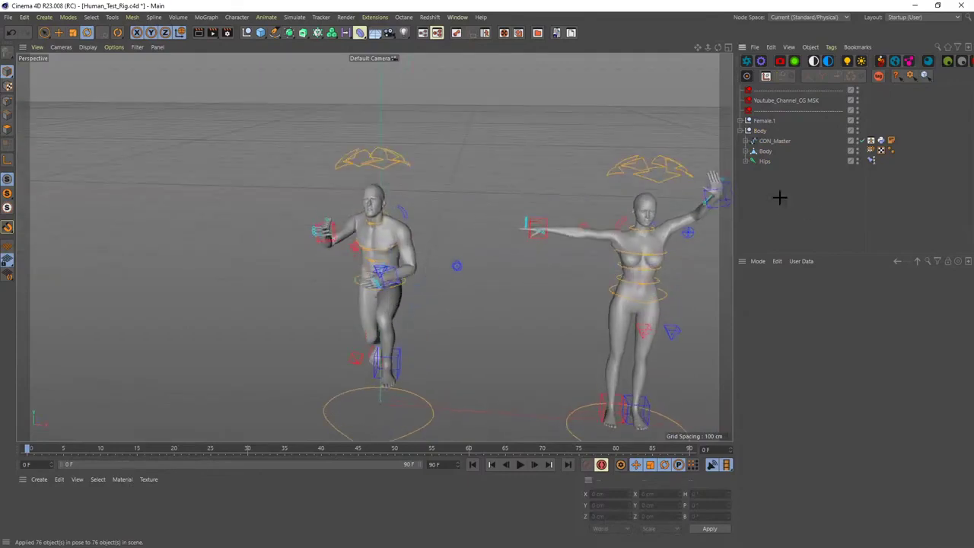
- Check the Human_Pose database path in the file path preferences and close them, leaving nothing selected
key("ctrl+e")
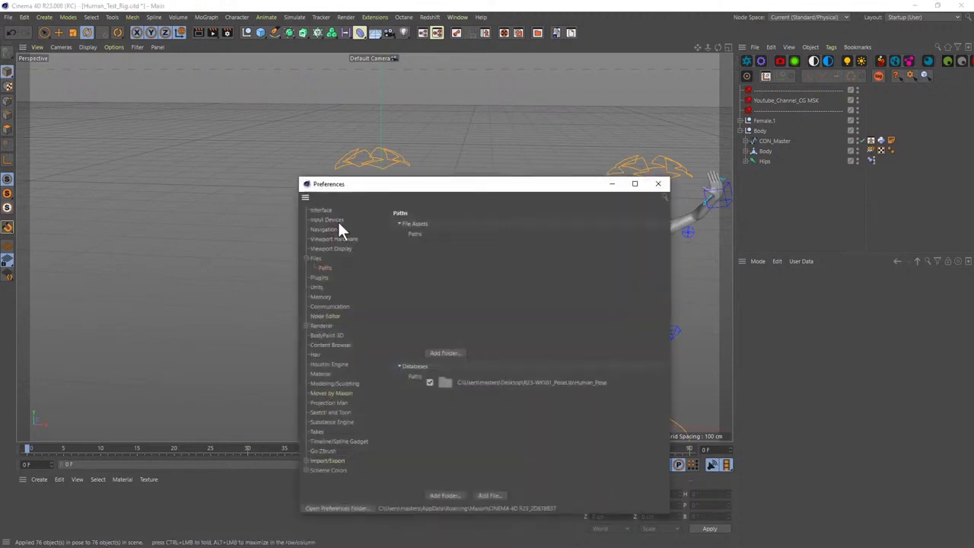
left_click_drag(348, 185, 169, 89)
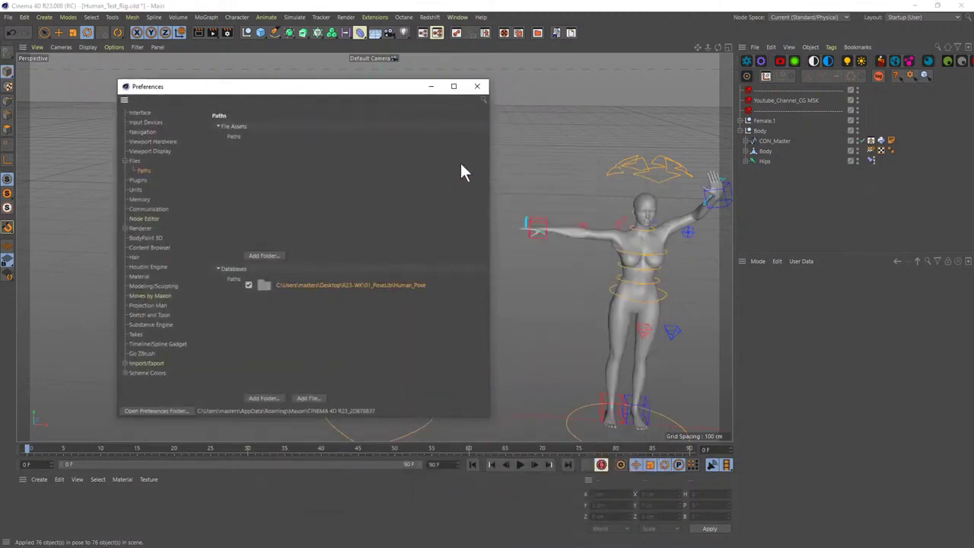
left_click(477, 86)
key("ctrl+a")
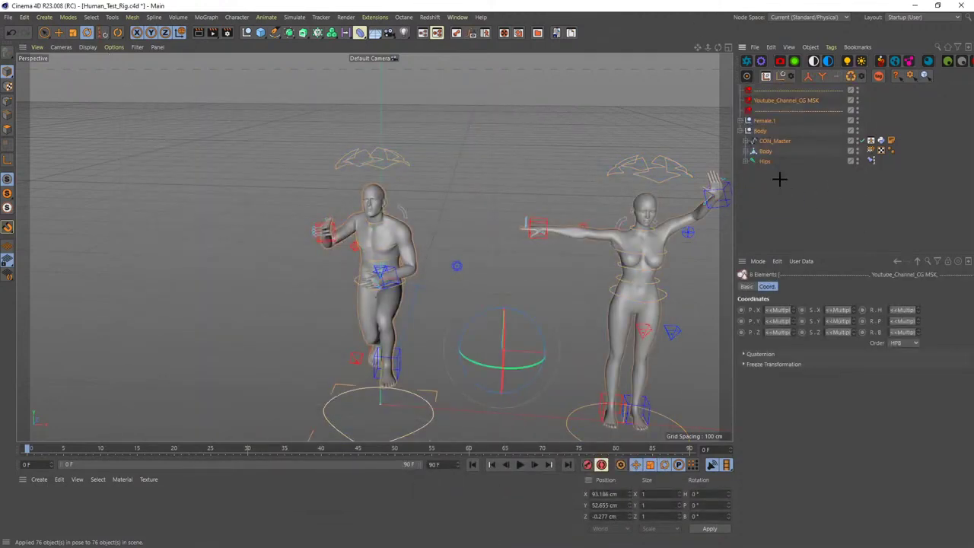
key("ctrl+shift+a")
- Move the male rig's left-hand controller up and outward to about X 10.5 cm, Y 127.9 cm and deselect it
left_click_drag(391, 294, 394, 242, "alt")
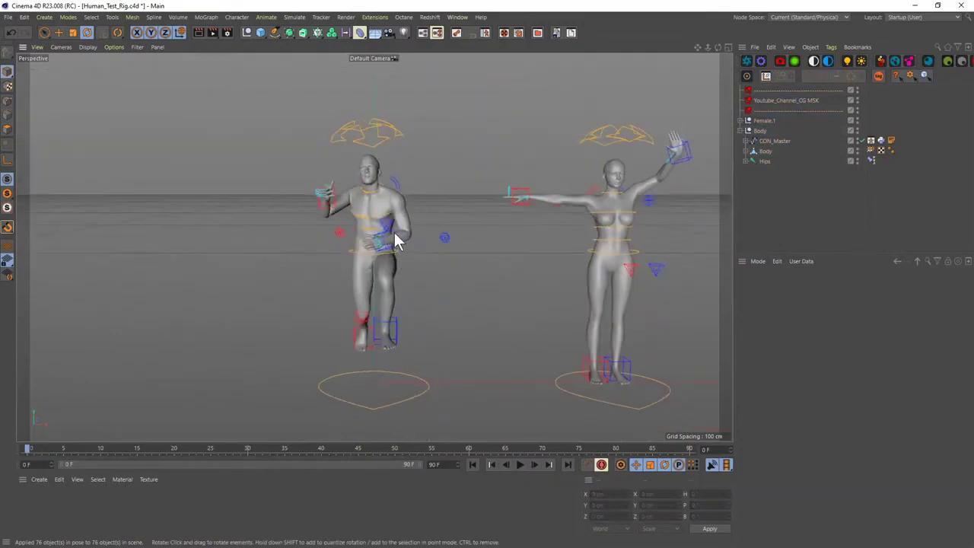
scroll(394, 232, "up", 3)
left_click(393, 235)
key("e")
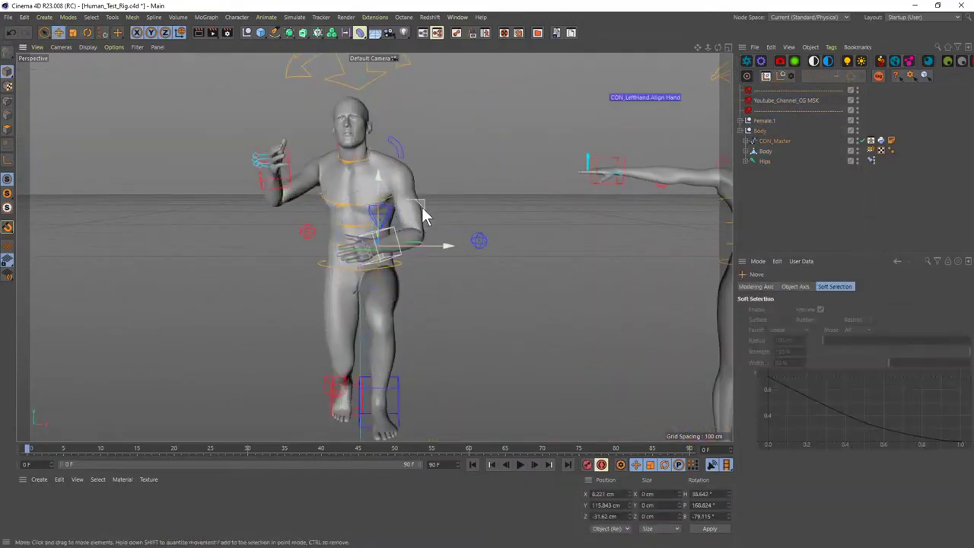
left_click_drag(422, 207, 445, 263)
scroll(427, 188, "down", 3)
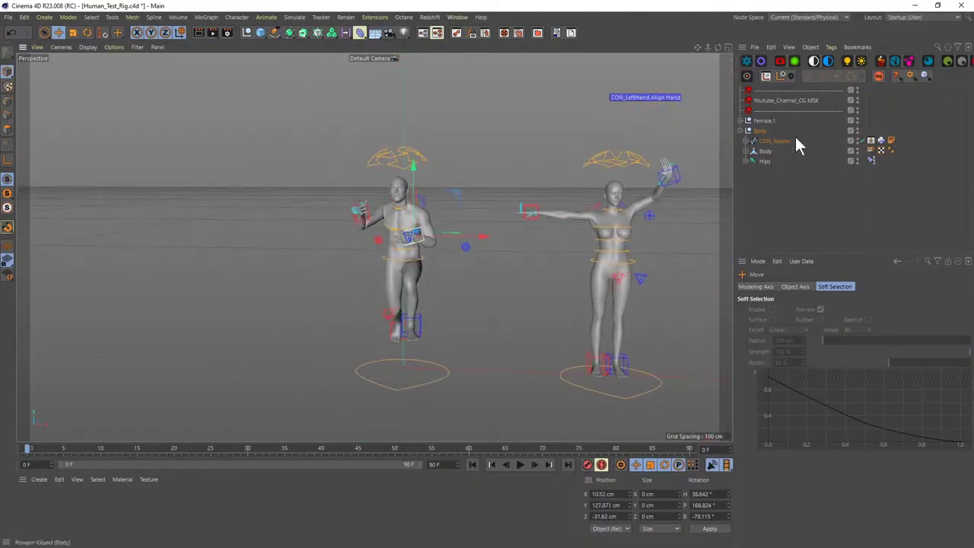
left_click(806, 199)
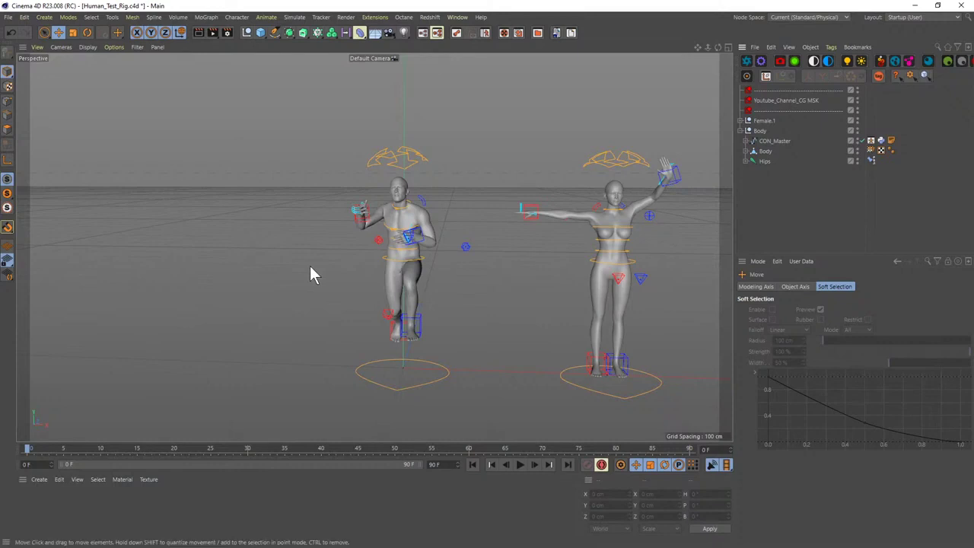
- Reopen the Pose Library Browser, compare the Insa and Hi poses in the Full_Body group and close the browser
left_click(485, 34)
left_click_drag(516, 34, 233, 68)
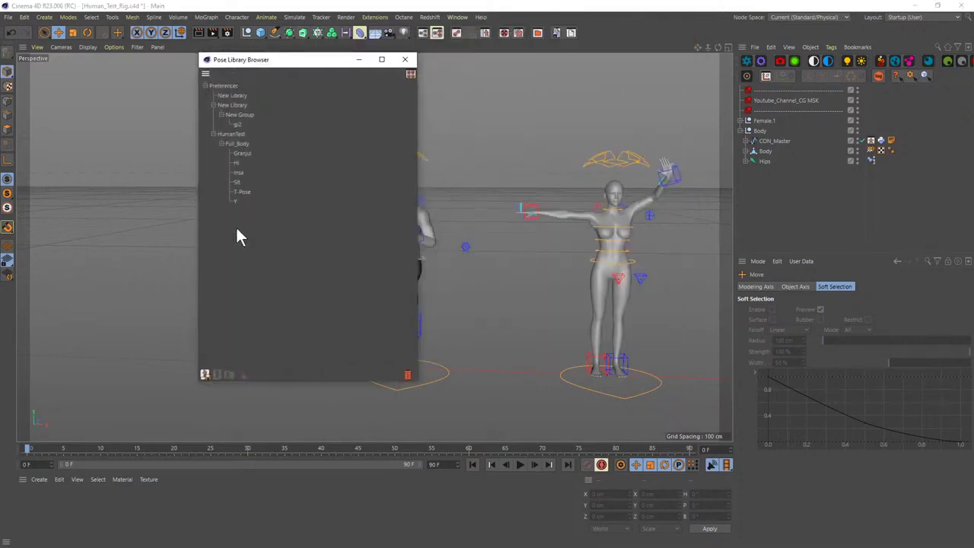
left_click(238, 172)
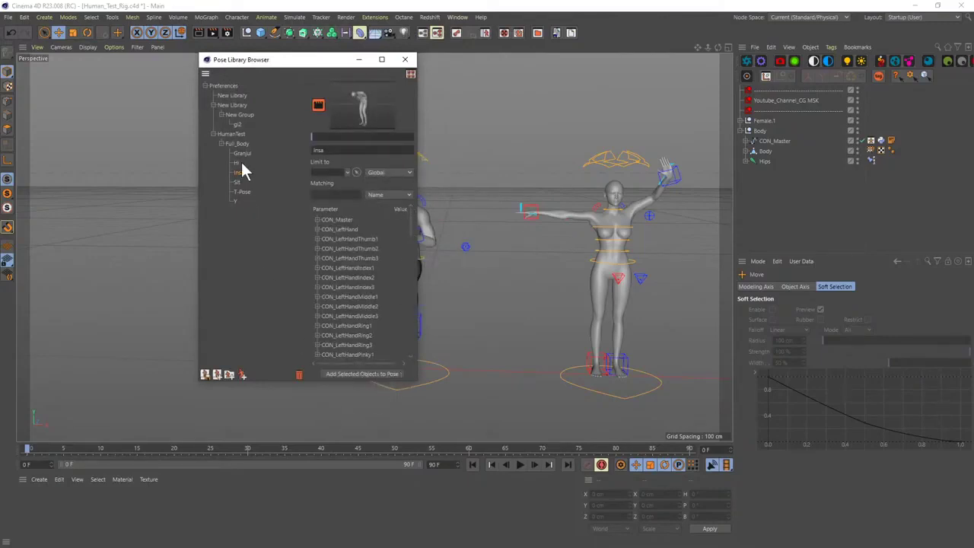
key("Up")
key("Down")
key("Up")
key("Down")
key("Up")
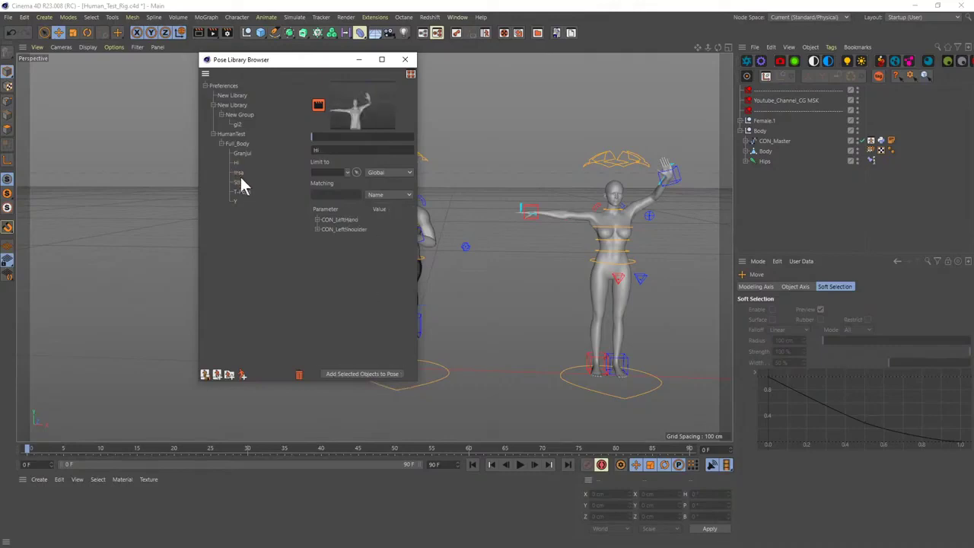
key("Down")
left_click(240, 230)
left_click(405, 59)
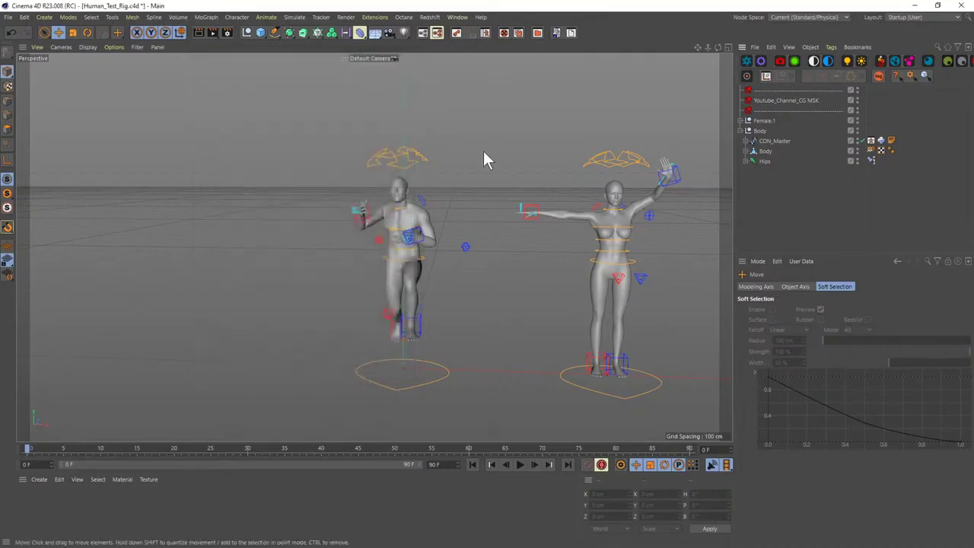
- Switch to the 00_Retargetting.c4d scene and select the male character's Body mesh
left_click(765, 219)
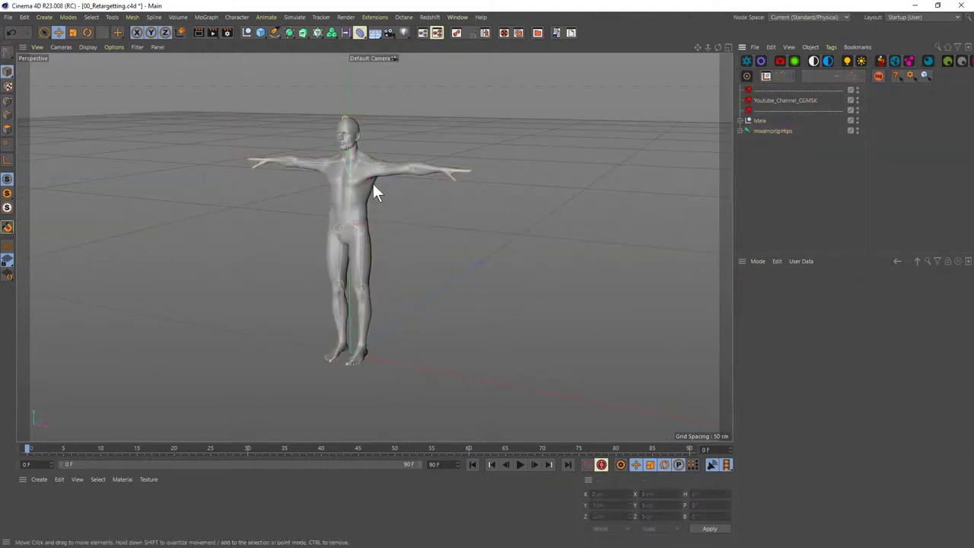
left_click(350, 199)
scroll(350, 199, "up", 2)
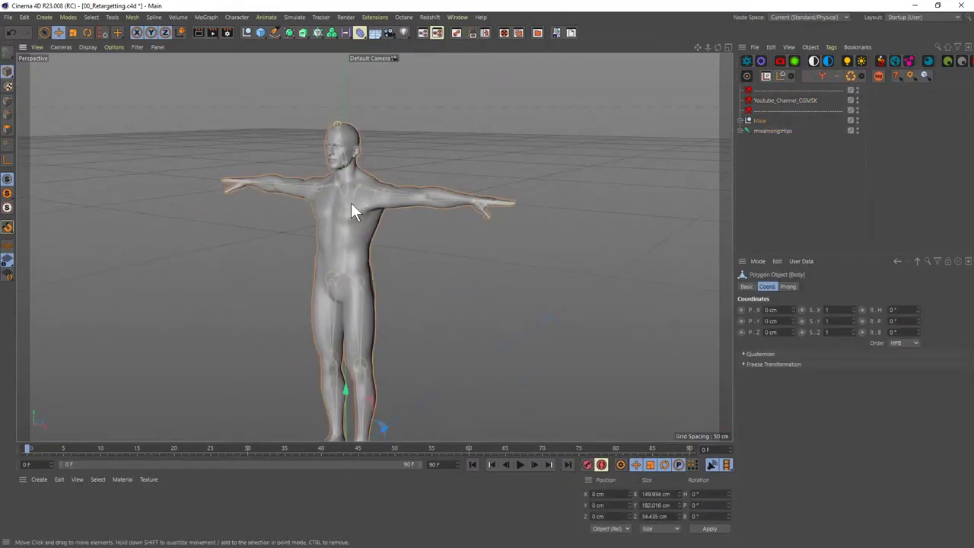
left_click_drag(352, 203, 373, 222, "alt")
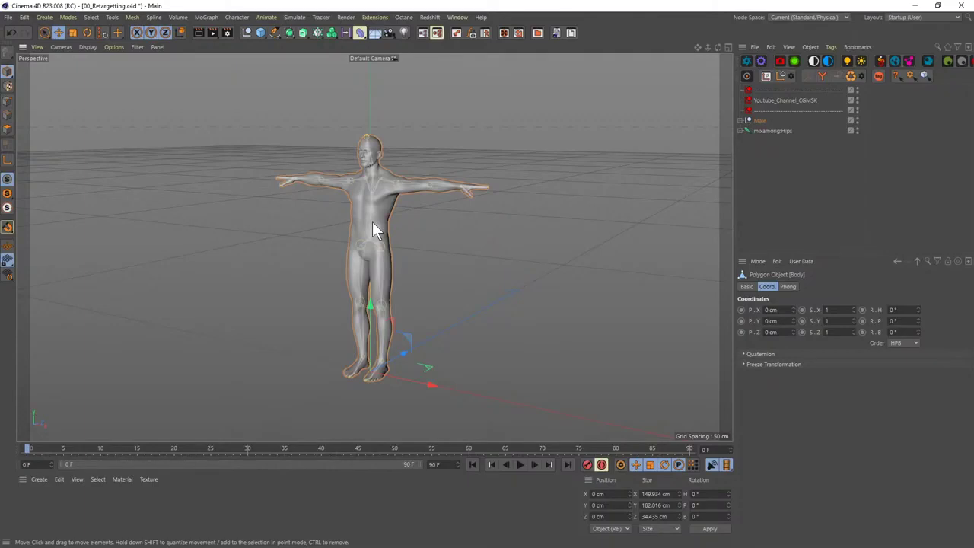
- Add a Character Definition rigging tag to the mixamorig:Hips joint hierarchy
right_click(779, 131)
mouse_move(804, 194)
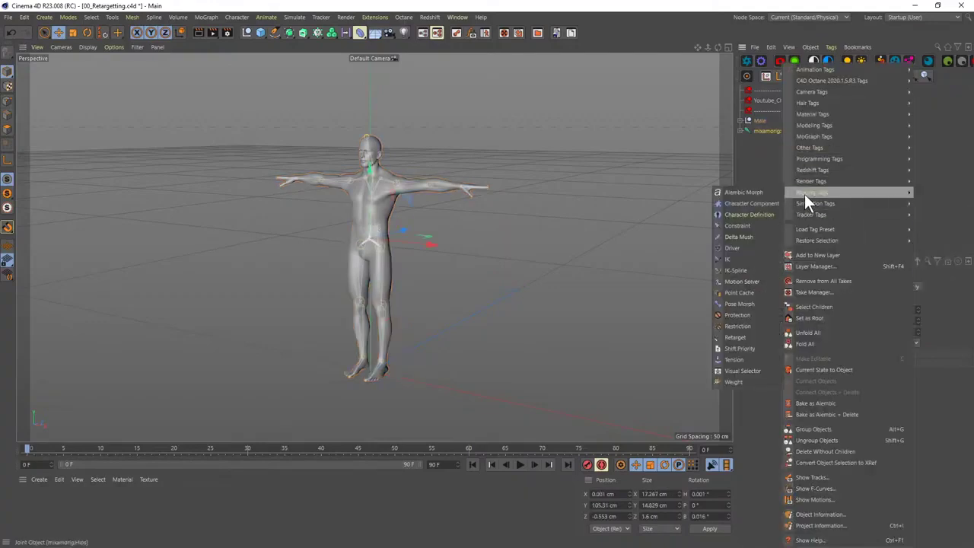
left_click(747, 215)
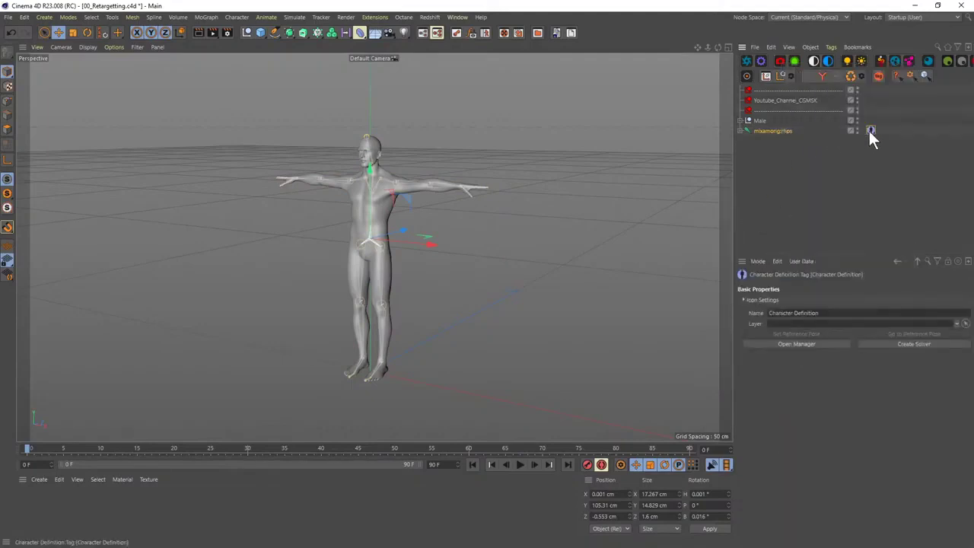
- Open the Character Definition manager for the mixamorig:Hips tag and extract the skeleton into its body parts
left_click(797, 344)
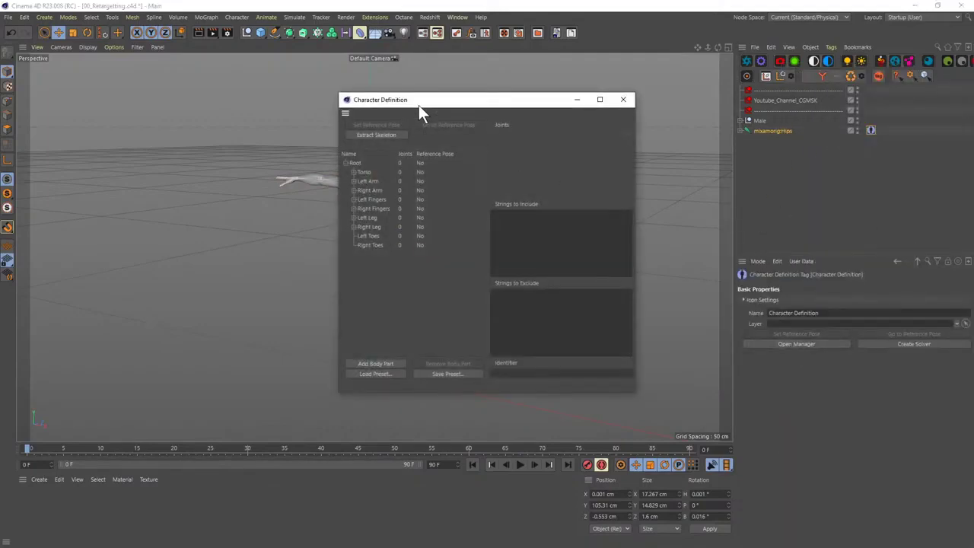
left_click_drag(419, 105, 518, 135)
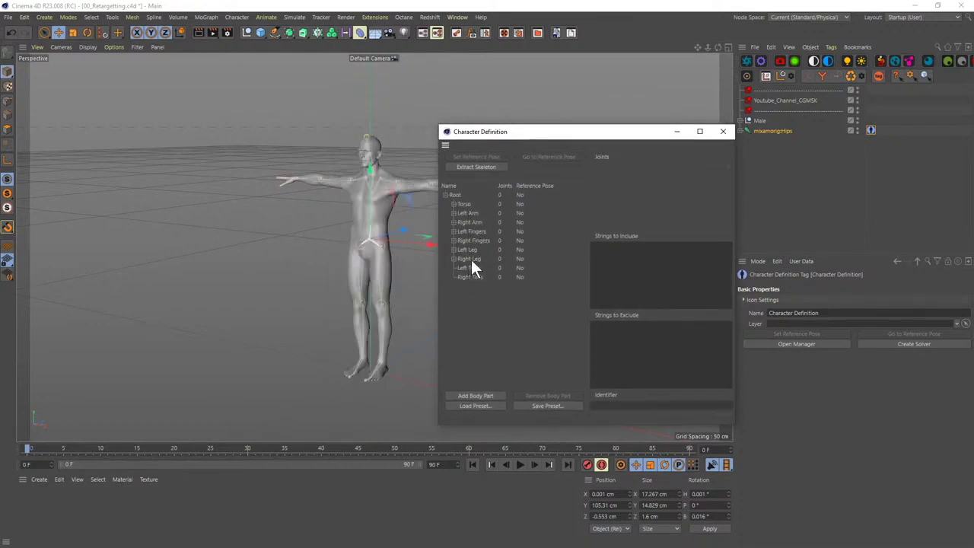
left_click_drag(475, 134, 481, 175)
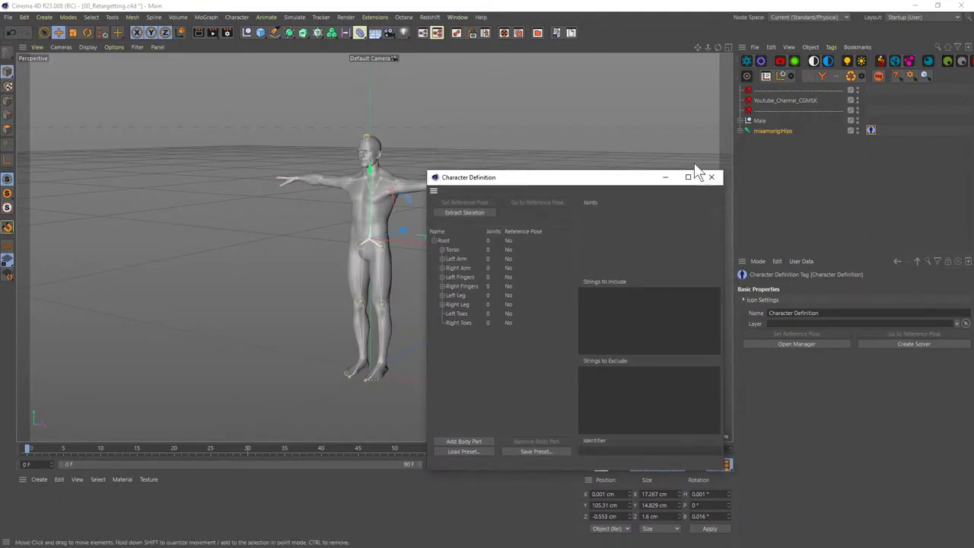
left_click_drag(615, 179, 598, 148)
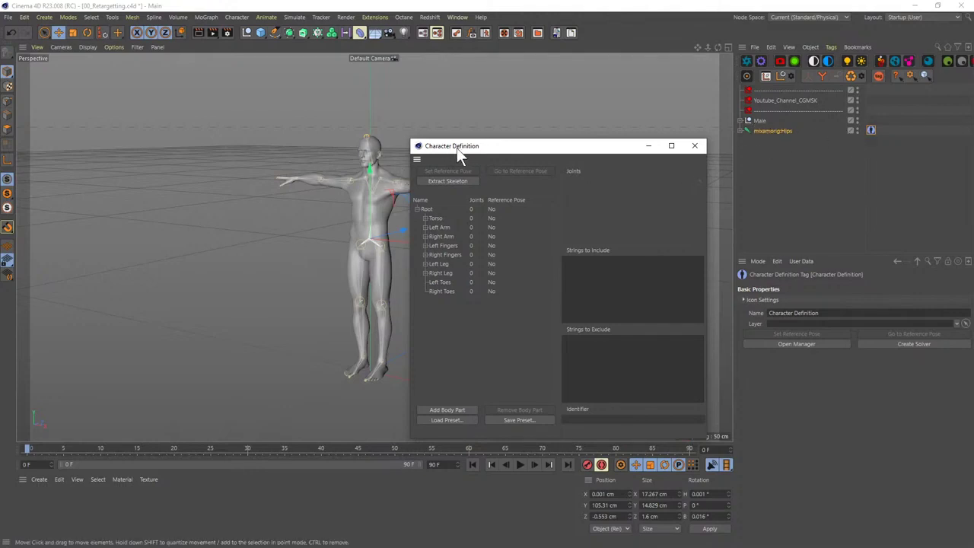
mouse_move(457, 146)
left_mouse_down()
mouse_move(441, 144)
mouse_move(447, 133)
left_mouse_up()
left_click(427, 170)
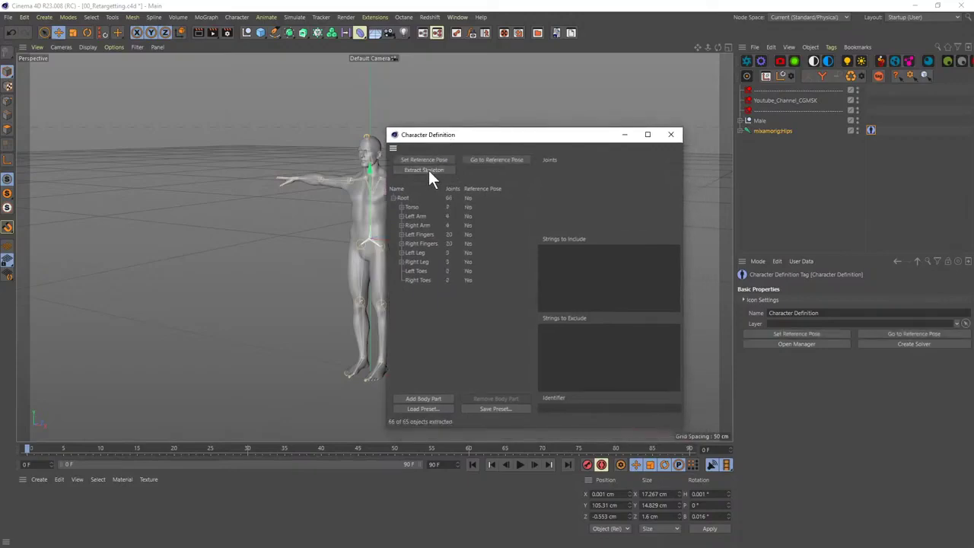
left_click_drag(483, 135, 486, 131)
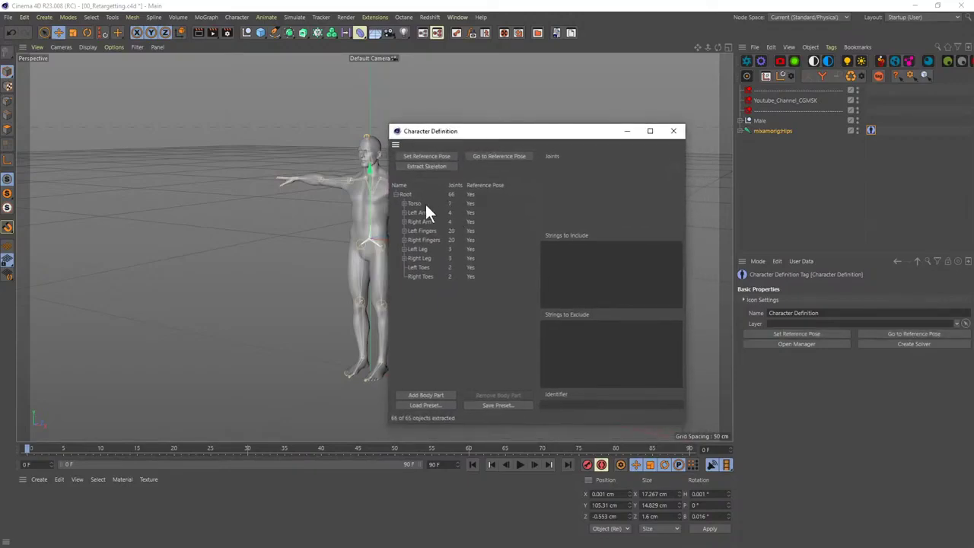
- Inspect the joints assigned to the Torso group's Hips and Spine entries, leaving the group collapsed
left_click(404, 203)
left_click(418, 213)
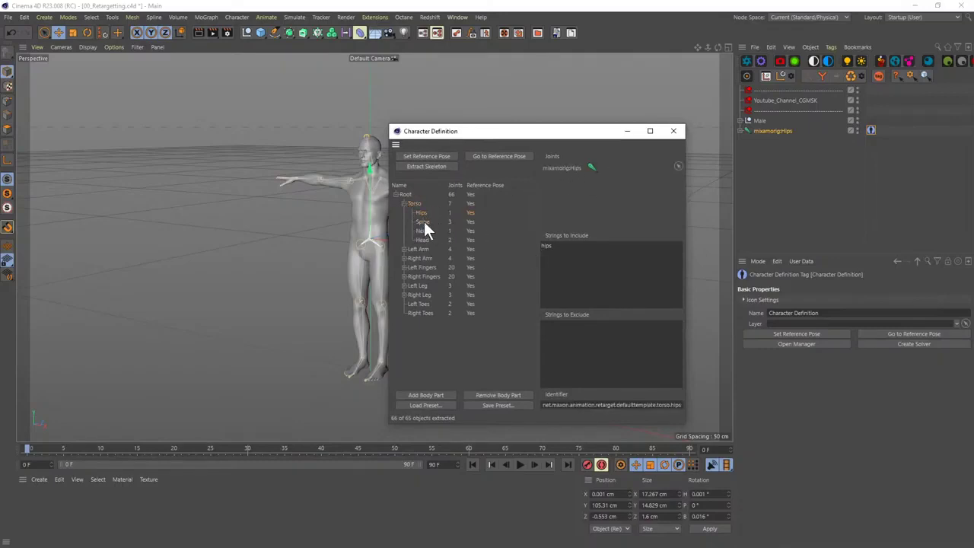
left_click(423, 222)
left_click(413, 203)
left_click(404, 203)
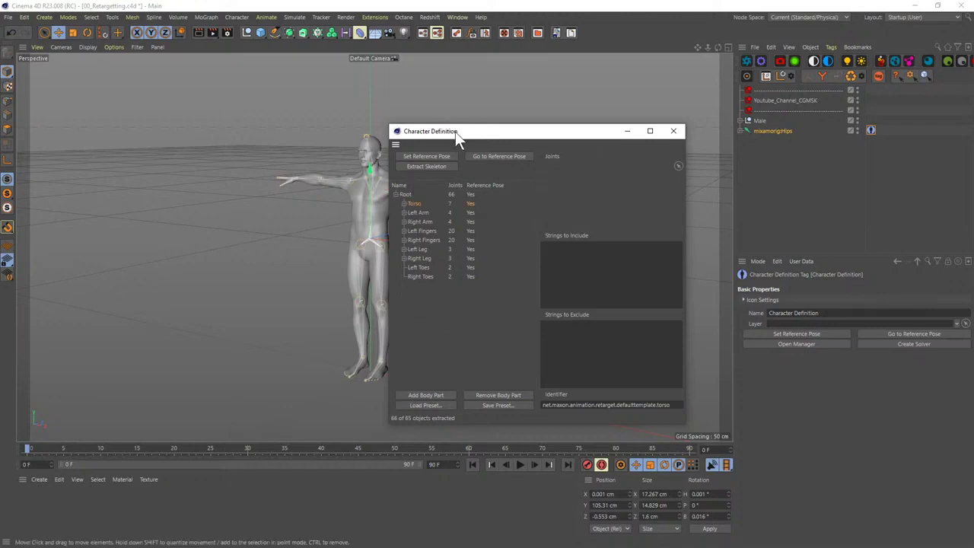
left_click_drag(455, 131, 558, 134)
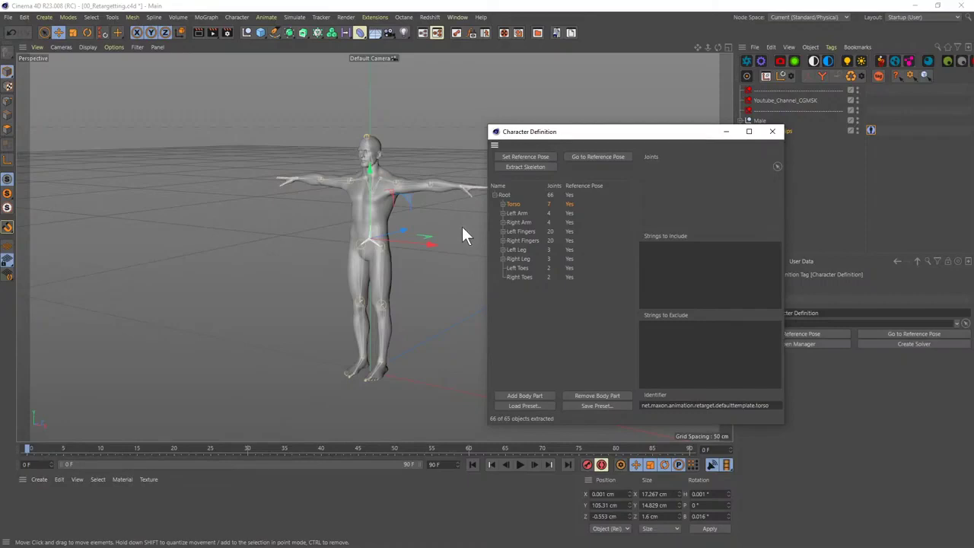
left_click_drag(530, 127, 493, 109)
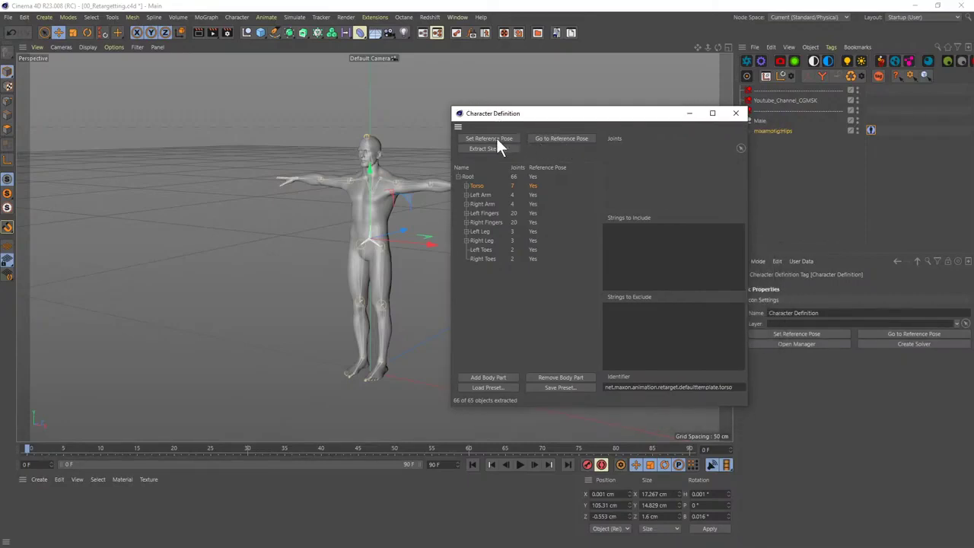
- Exclude polygon objects from the selection filter and deselect the Body mesh
left_click(418, 183)
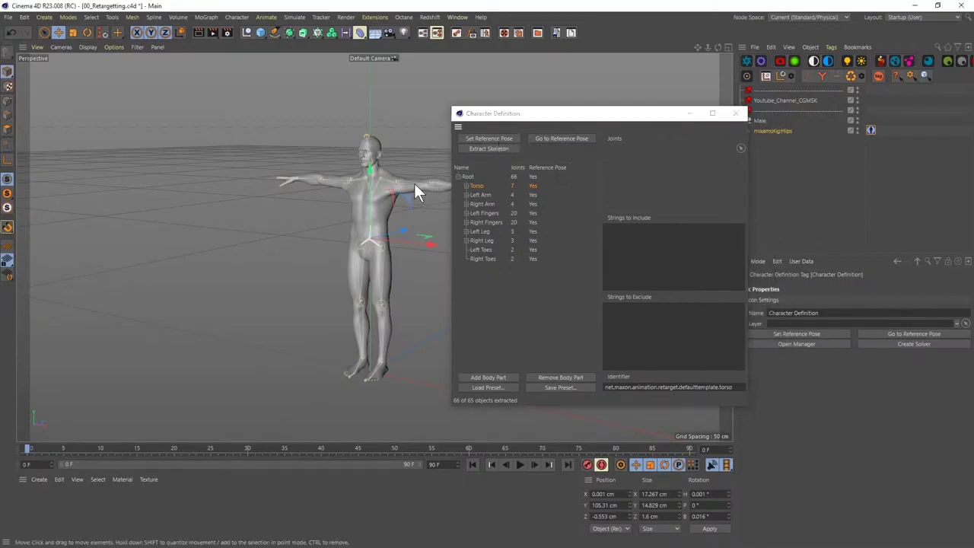
left_click(92, 17)
mouse_move(111, 34)
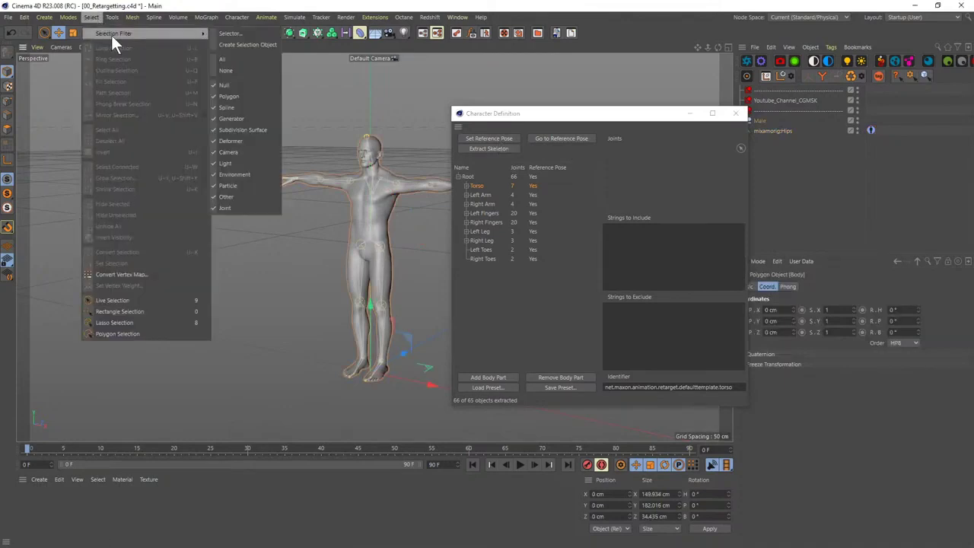
left_click(230, 106)
left_click(91, 16)
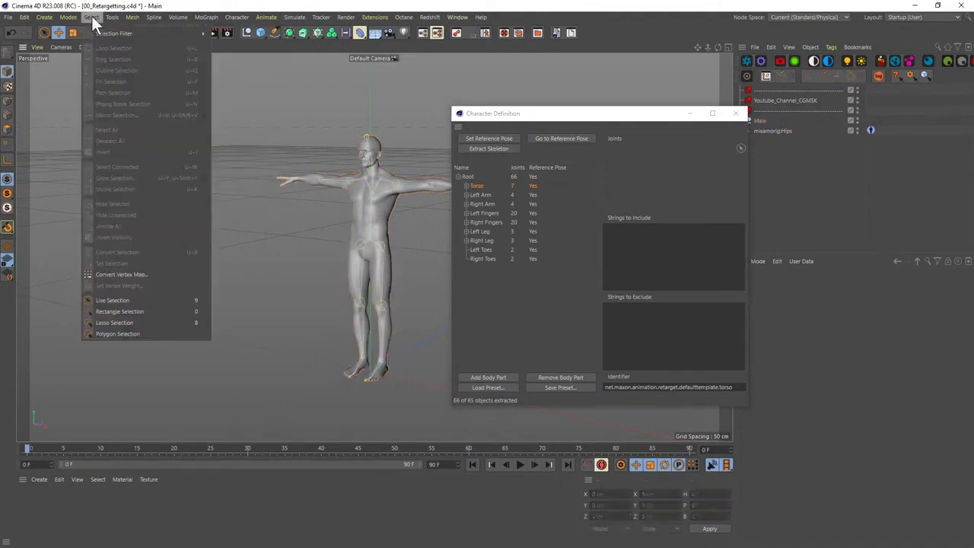
left_click(232, 107)
left_click(91, 17)
mouse_move(162, 33)
left_click(307, 122)
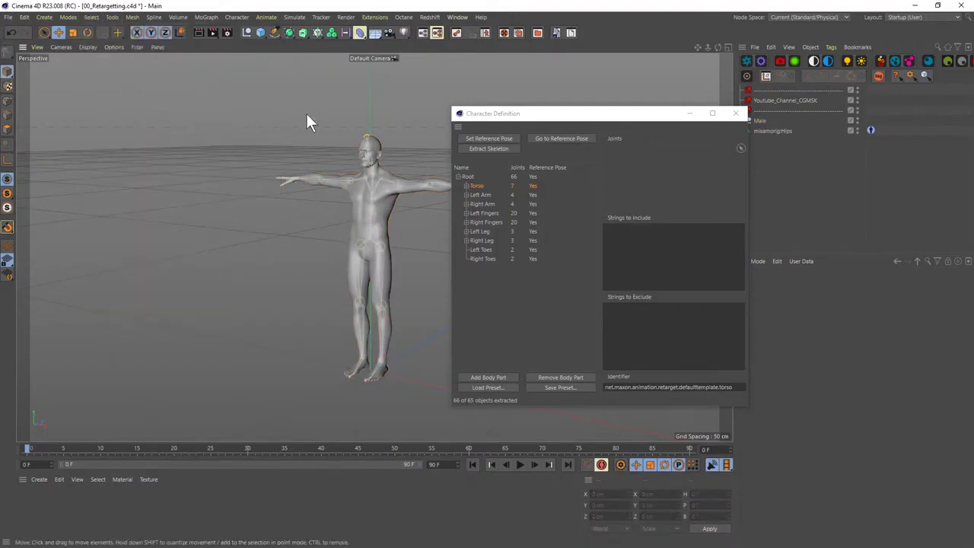
- Rotate the mixamorig:LeftArm joint downward to a pitch of about 16.6°
left_click(385, 179)
key("r")
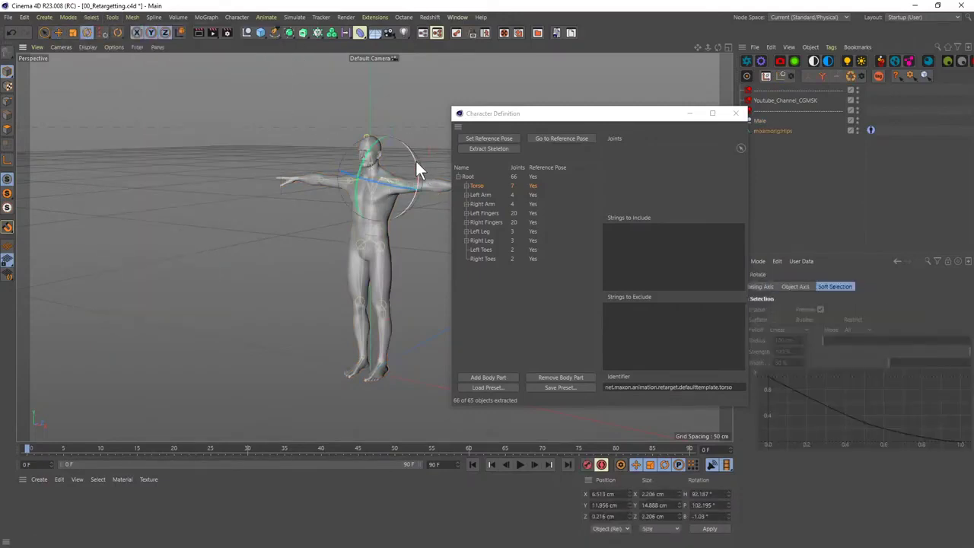
left_click_drag(415, 160, 380, 219)
left_click(404, 191)
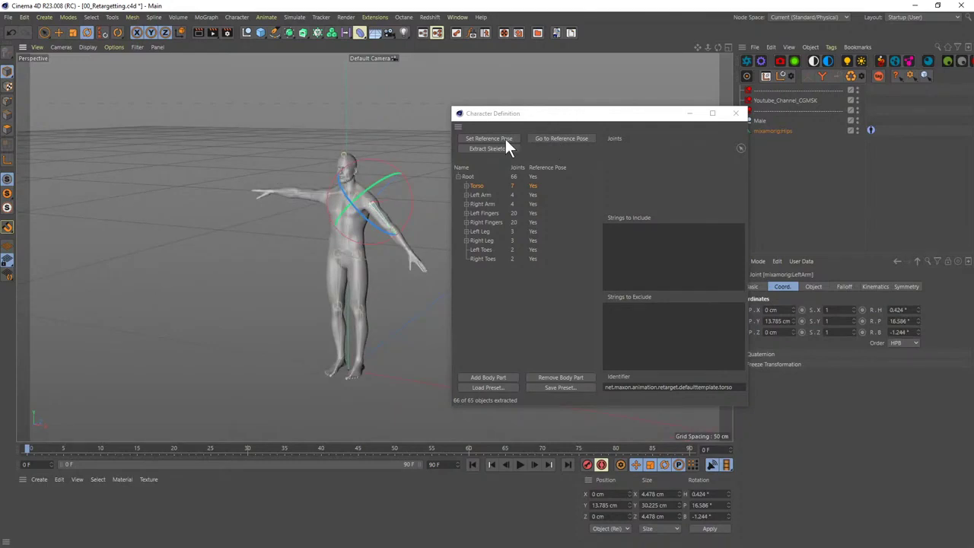
- Return the skeleton to its reference pose with nothing selected and close the Character Definition manager
left_click(550, 141)
scroll(361, 217, "up", 2)
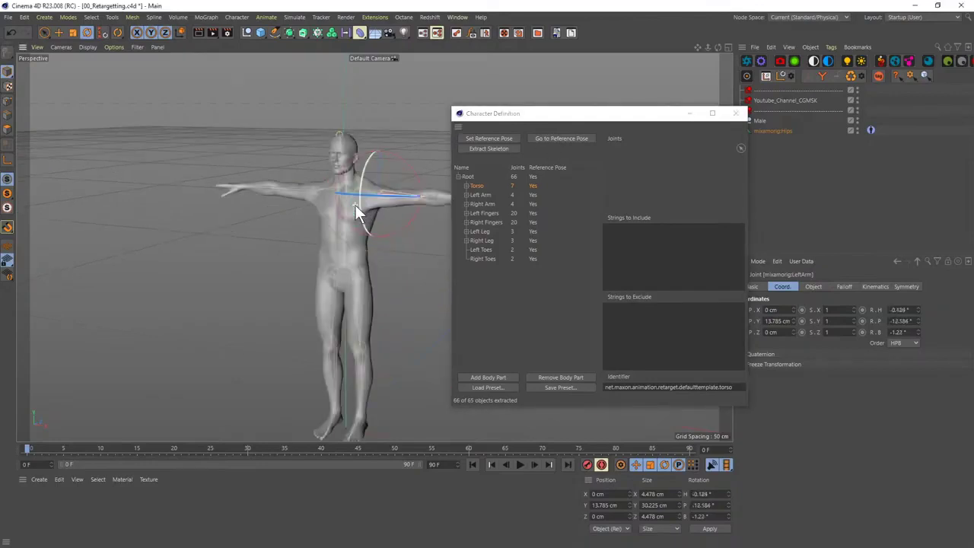
left_click(396, 143)
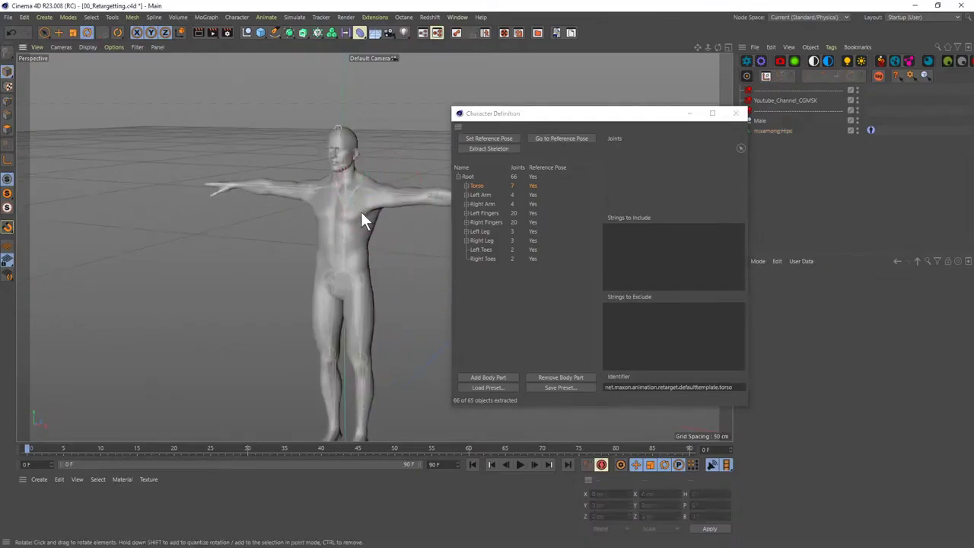
left_click_drag(361, 211, 323, 236, "alt")
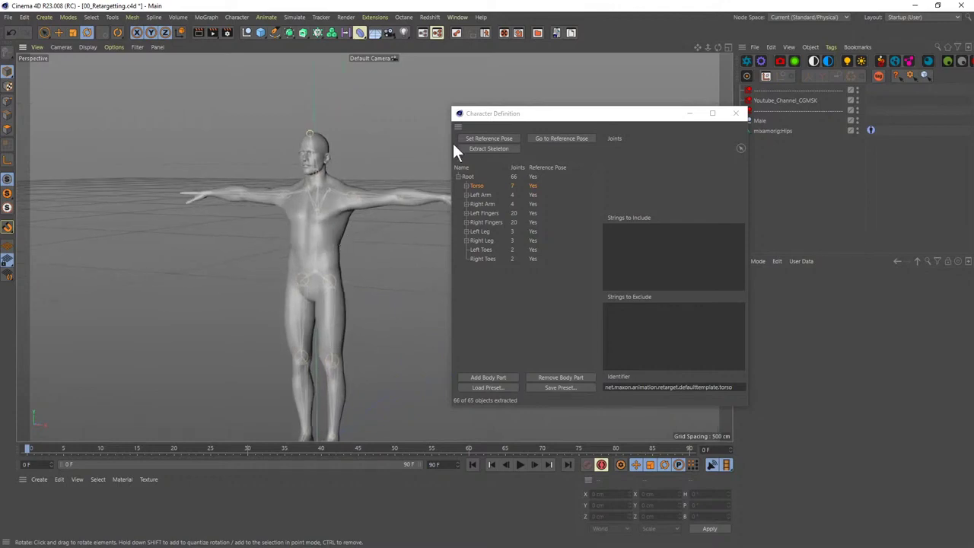
left_click(735, 113)
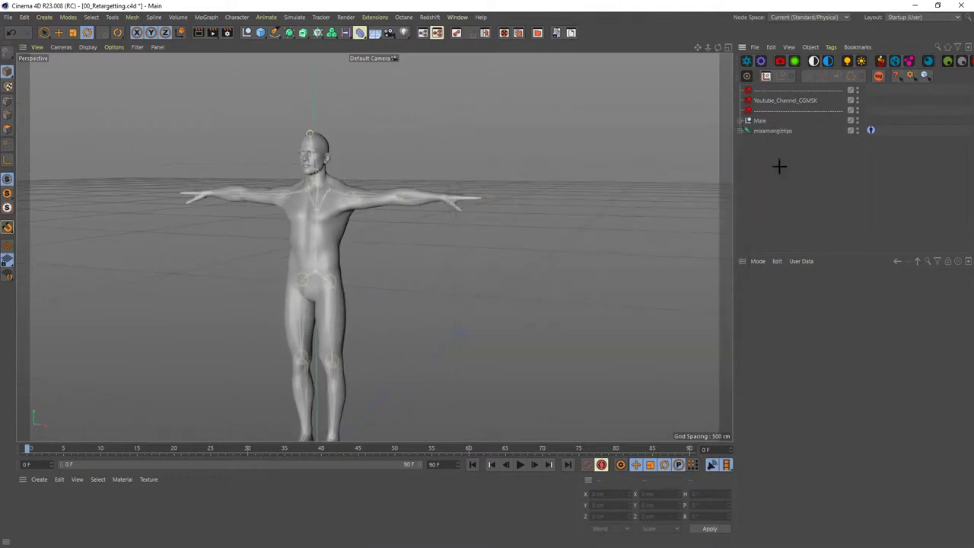
- Open the Content Browser through the command search and search the presets for "motion"
key("shift+c")
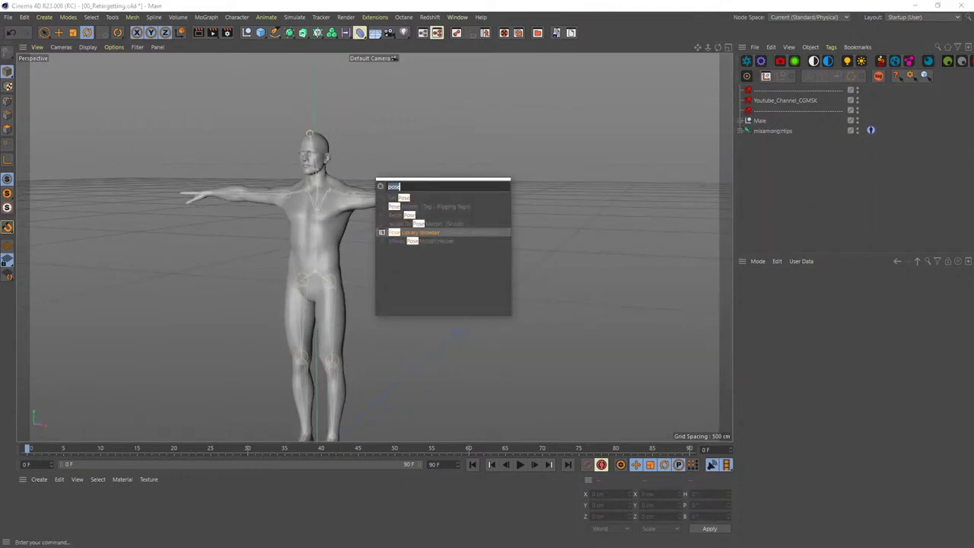
type("conte")
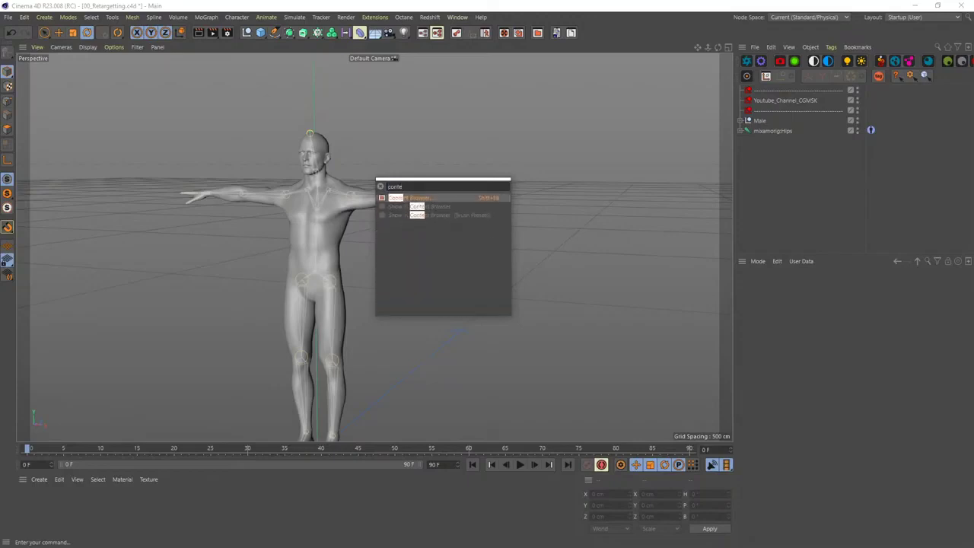
left_click(415, 198)
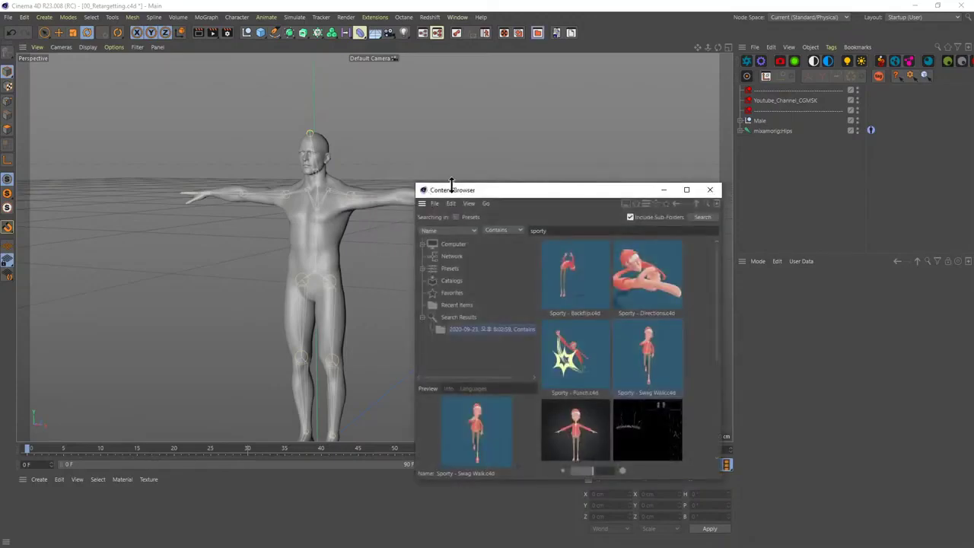
left_click_drag(486, 193, 454, 176)
left_click(508, 214)
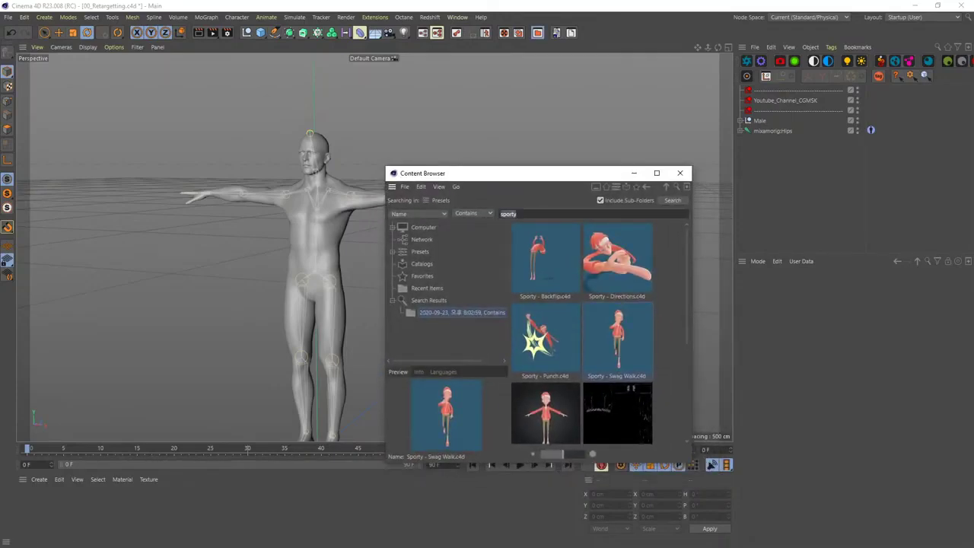
type("mition")
key("Return")
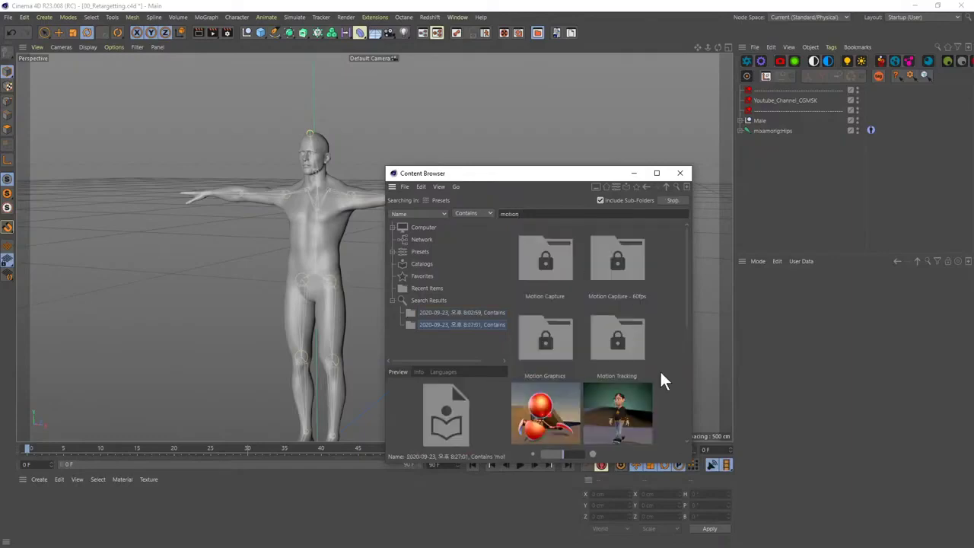
- Search the presets for "run" and locate the running motion clips among the results
left_click(508, 213)
type("run")
key("Return")
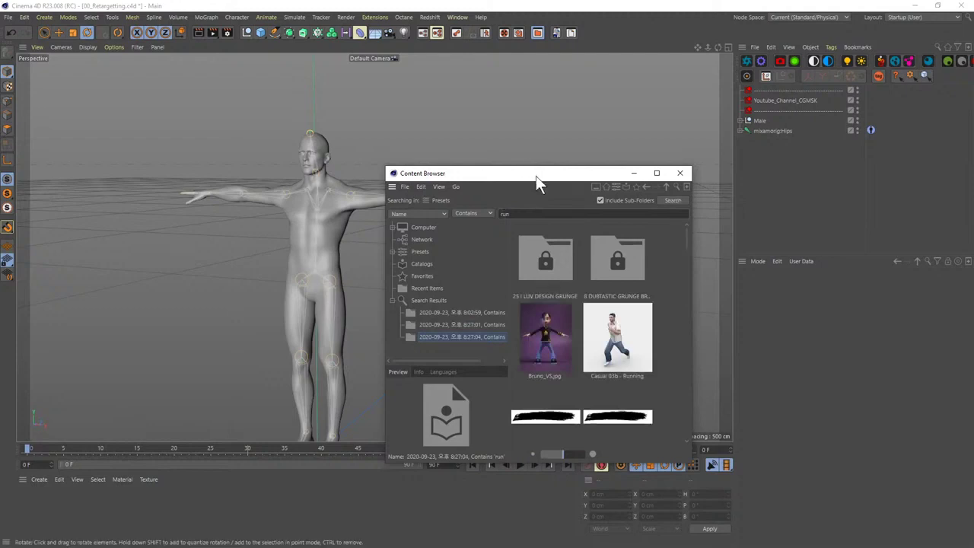
left_click_drag(541, 174, 464, 90)
scroll(551, 286, "down", 5)
scroll(552, 285, "down", 6)
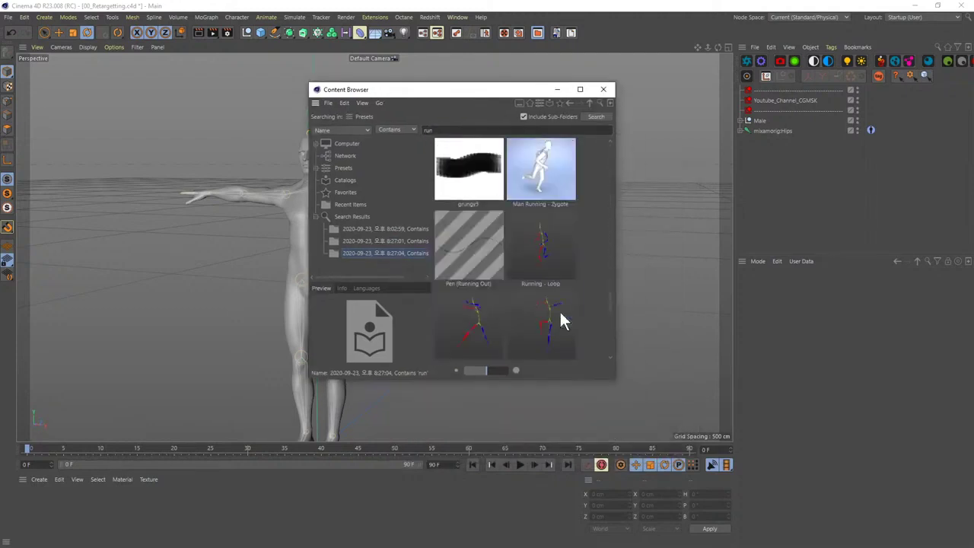
- Load the Running - Loop motion preset into the scene and select its Character Definition tag with the browser closed
left_click(545, 247)
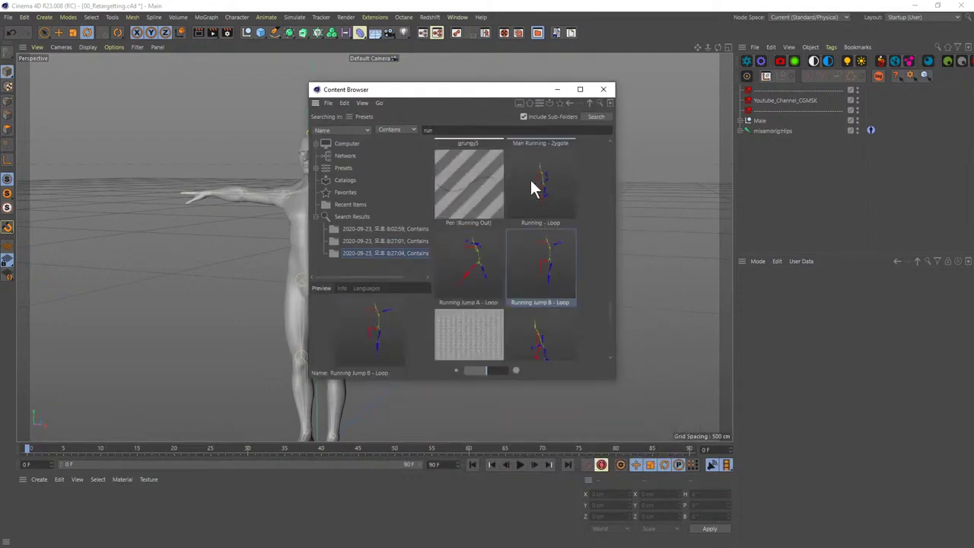
left_click(530, 179)
scroll(536, 228, "up", 2)
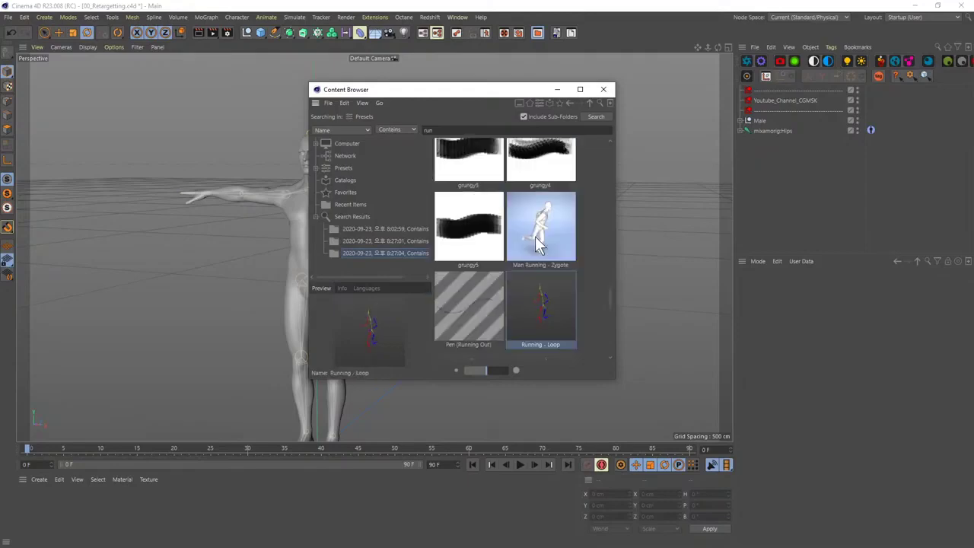
scroll(536, 229, "down", 2)
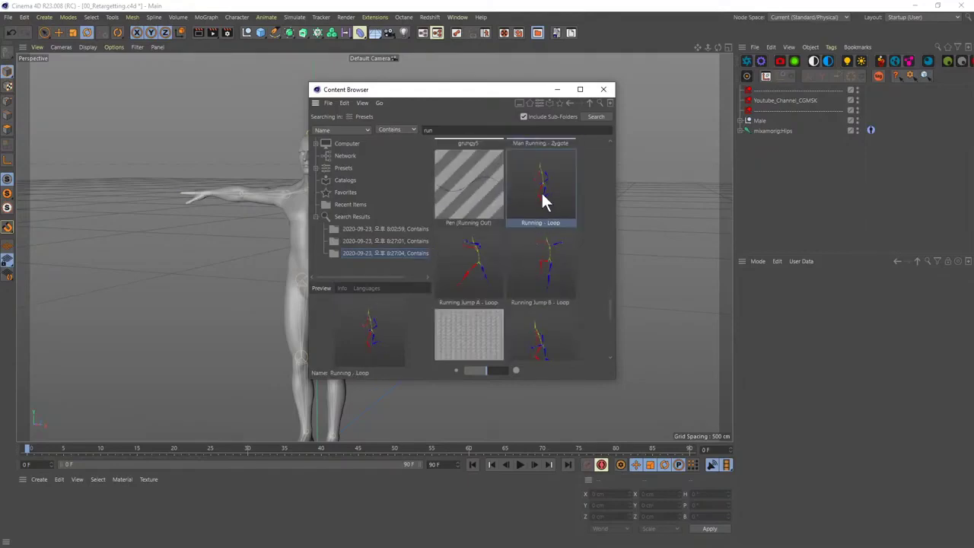
double_click(543, 196)
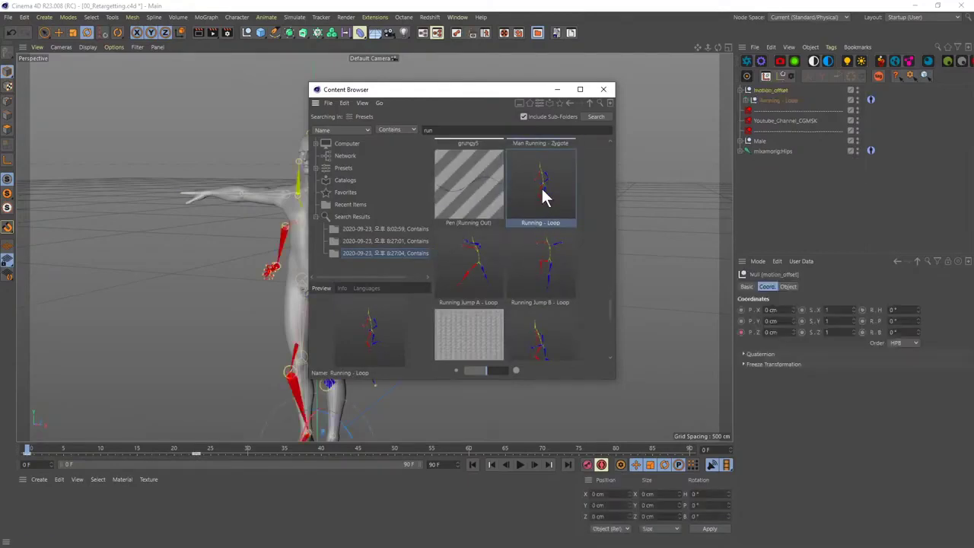
left_click(602, 89)
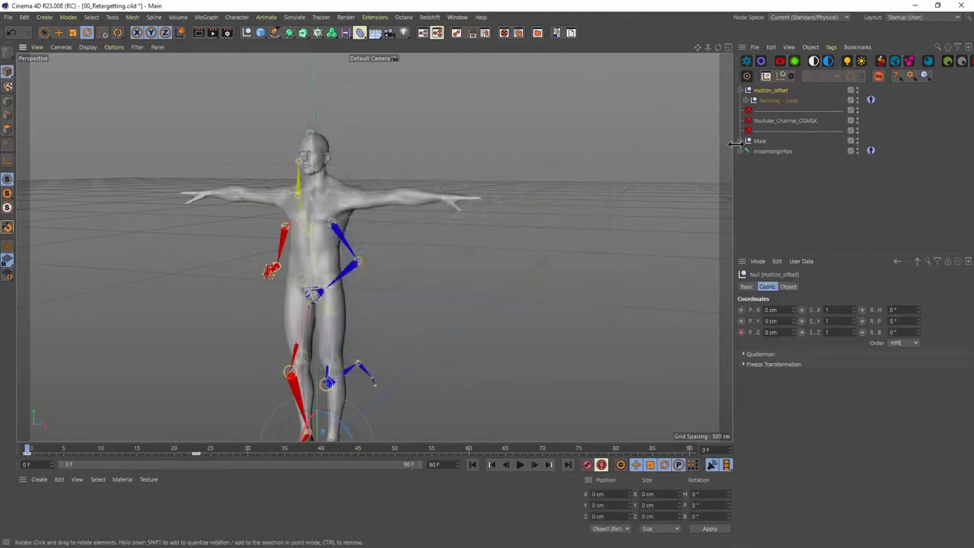
left_click(771, 100)
left_click(870, 100)
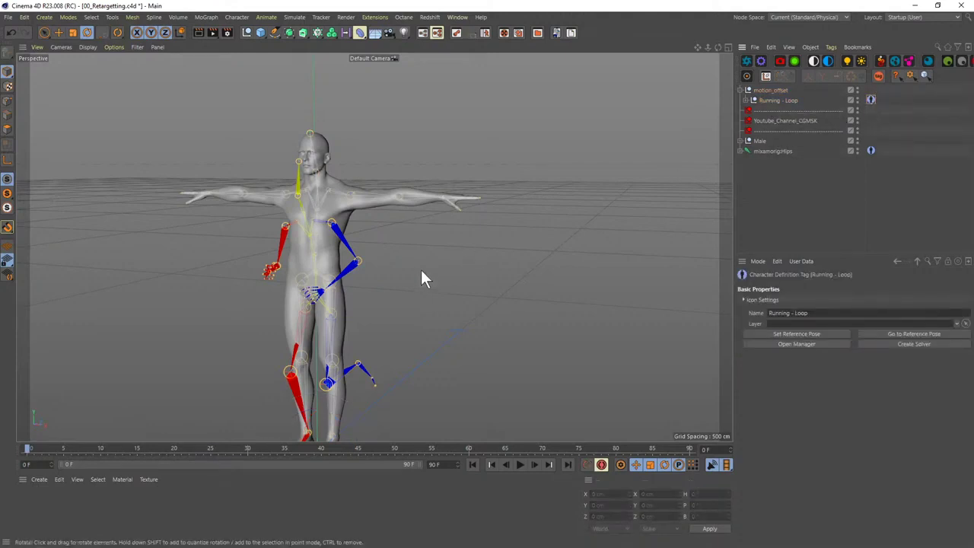
- Create a solver from the mixamorig:Hips Character Definition tag, set Running - Loop as its source character, and play back the run
left_click_drag(322, 252, 322, 244, "alt")
left_click(862, 163)
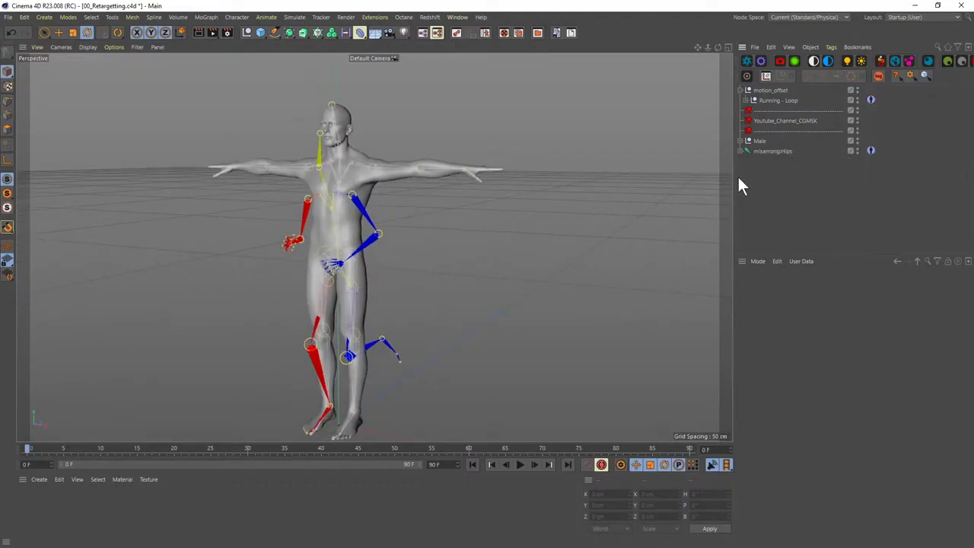
left_click(870, 151)
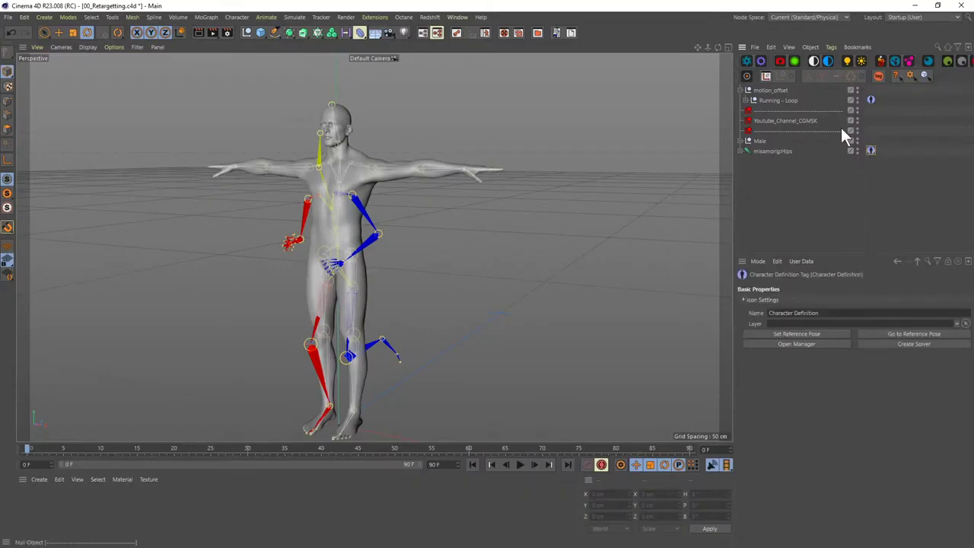
left_click(894, 344)
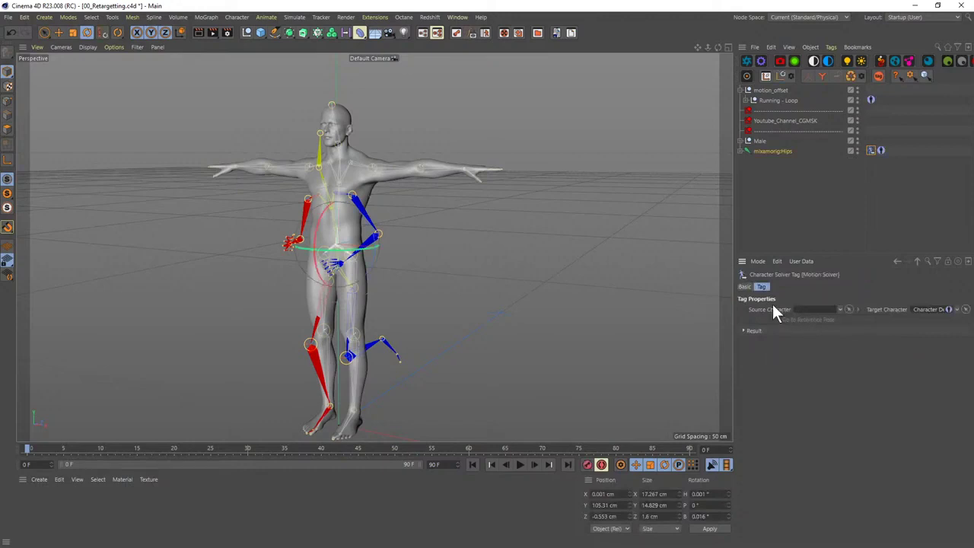
left_click_drag(875, 101, 820, 318)
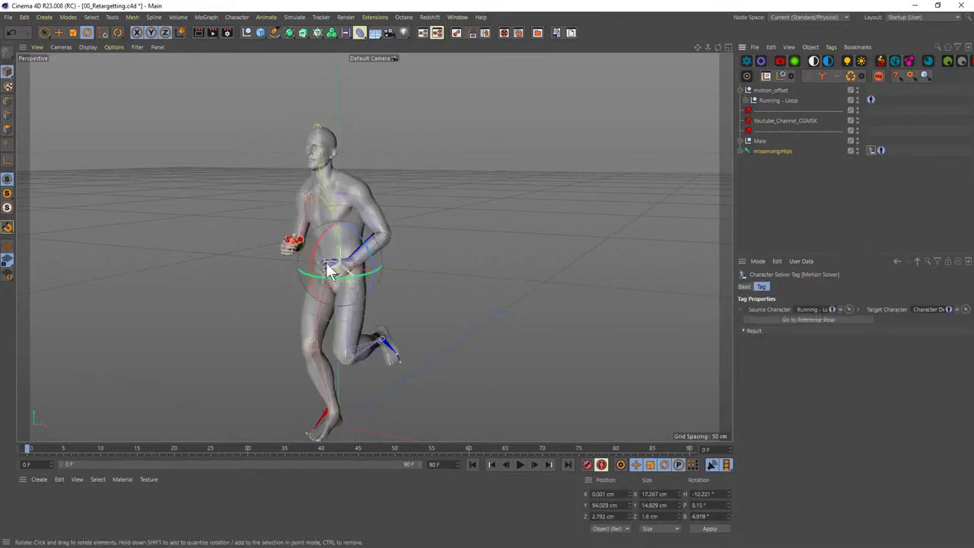
scroll(365, 273, "down", 3)
key("F8")
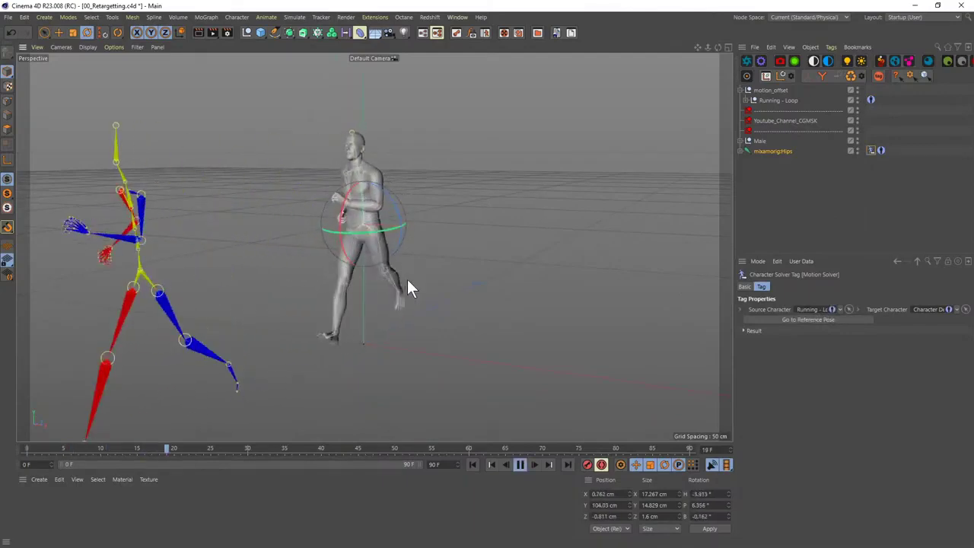
key("F8")
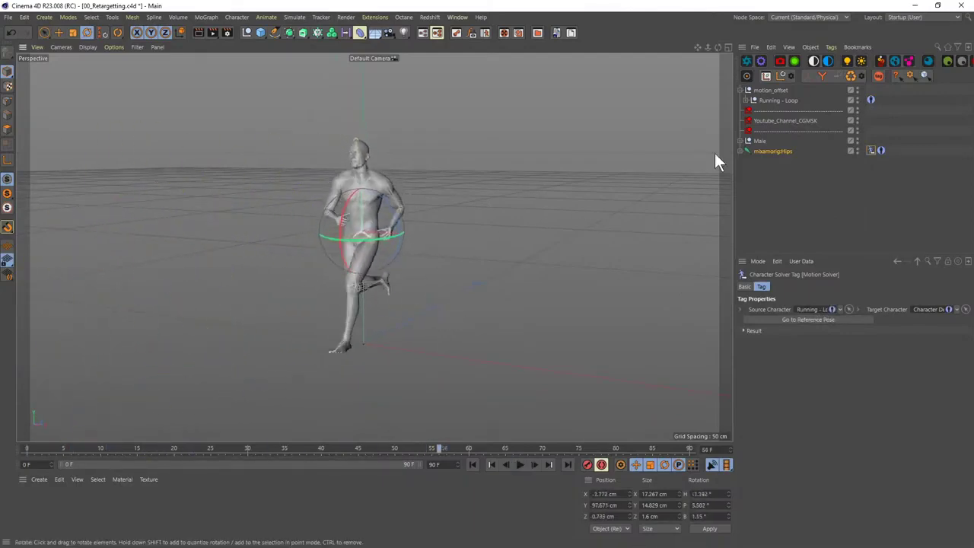
- Copy the Z position animation track of the motion_offset null
left_click(768, 90)
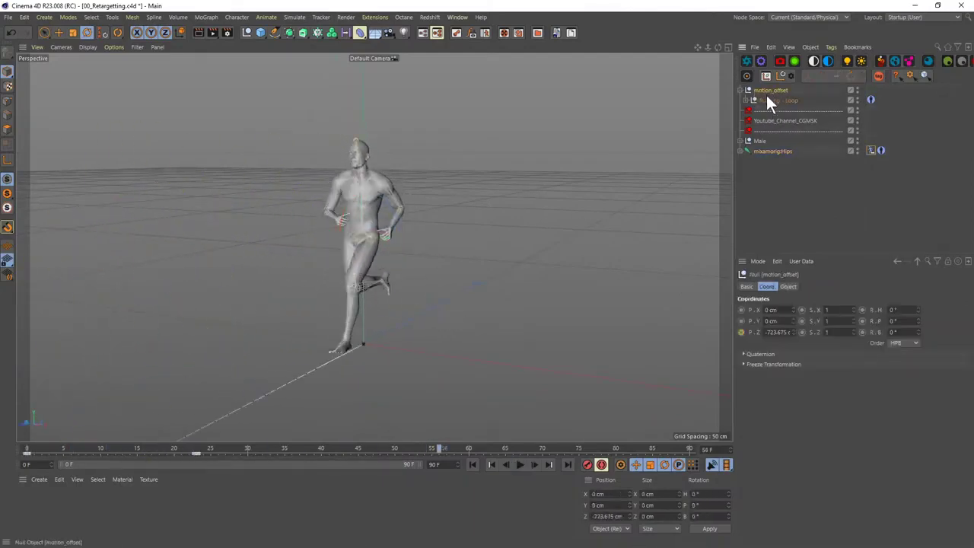
right_click(755, 332)
mouse_move(786, 340)
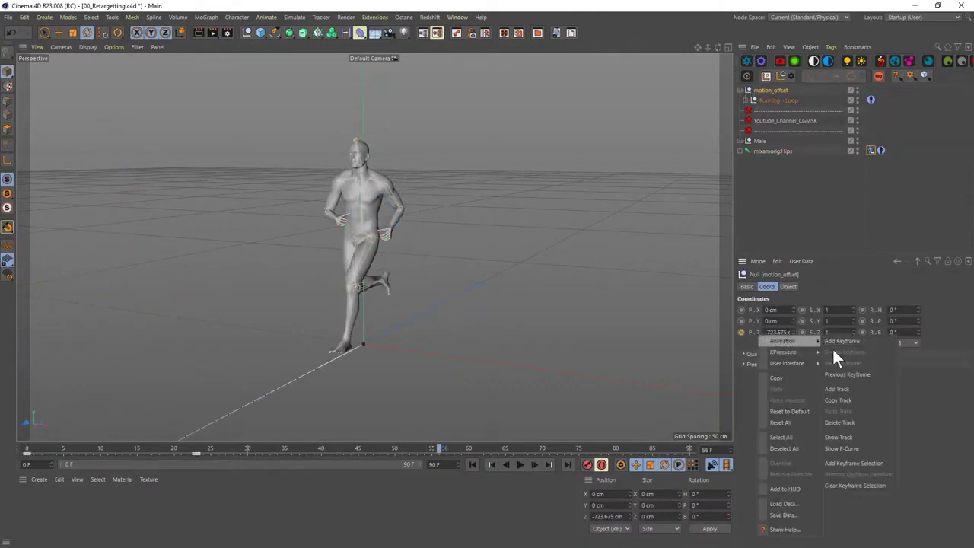
left_click(836, 399)
- Try to paste the copied track onto the Z position of the mixamorig:Hips joint and play the animation
left_click(764, 150)
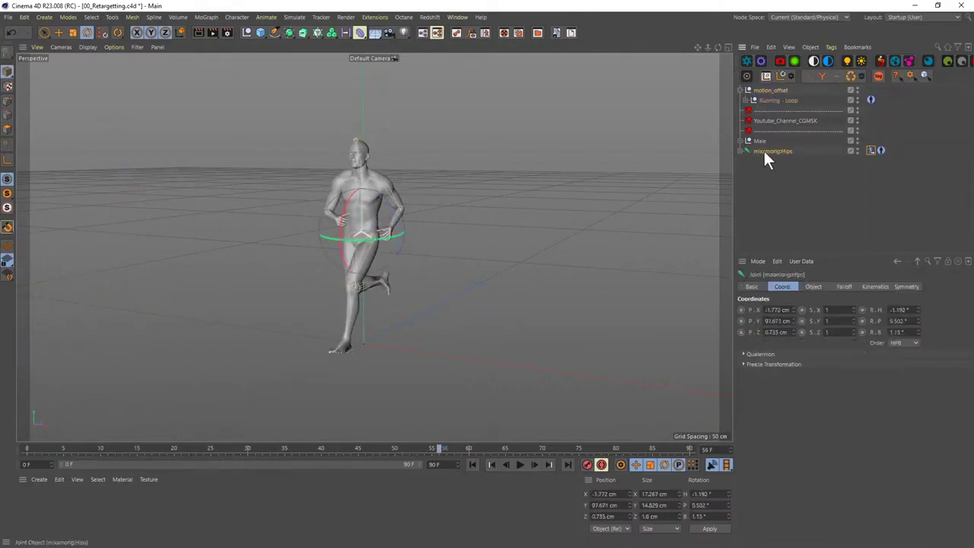
left_click(759, 142)
right_click(763, 152)
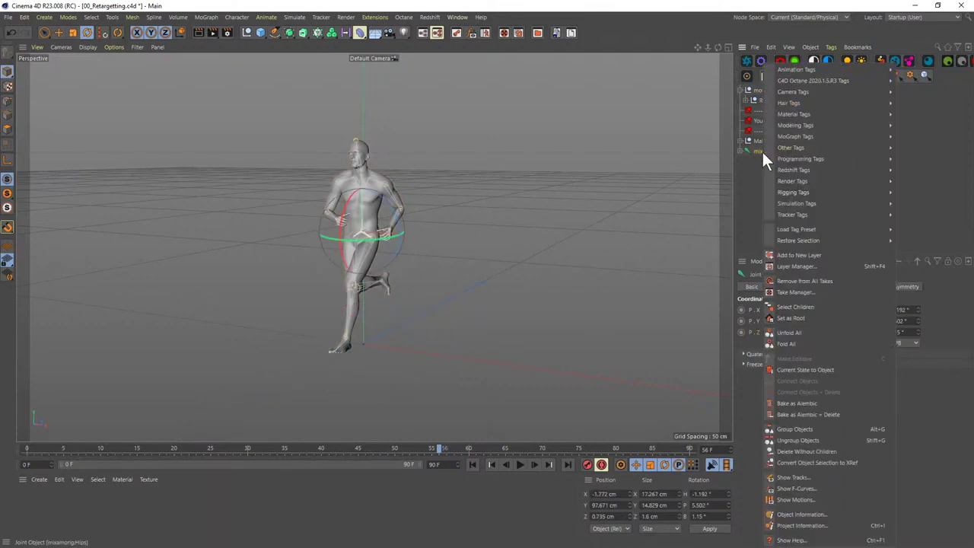
left_click(756, 152)
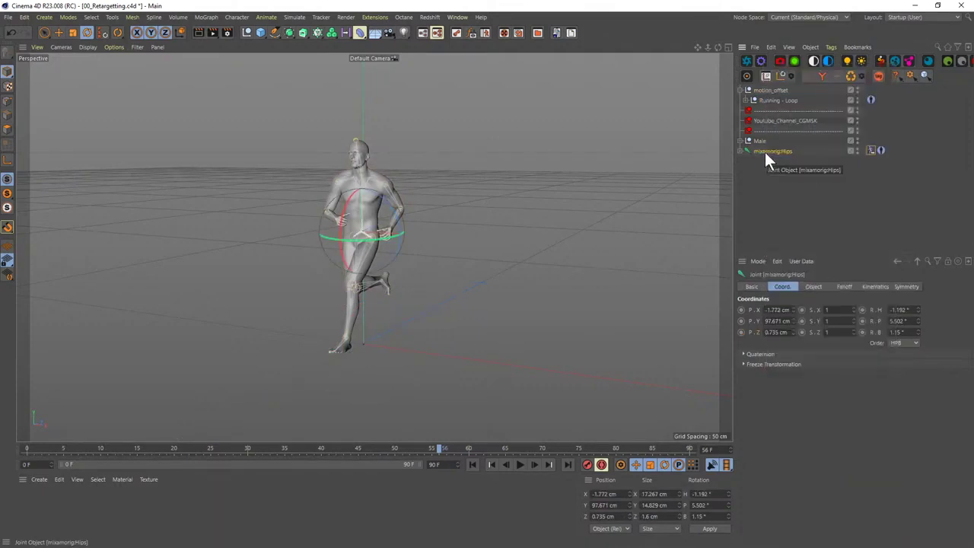
right_click(764, 151)
left_click(758, 336)
right_click(756, 332)
mouse_move(800, 337)
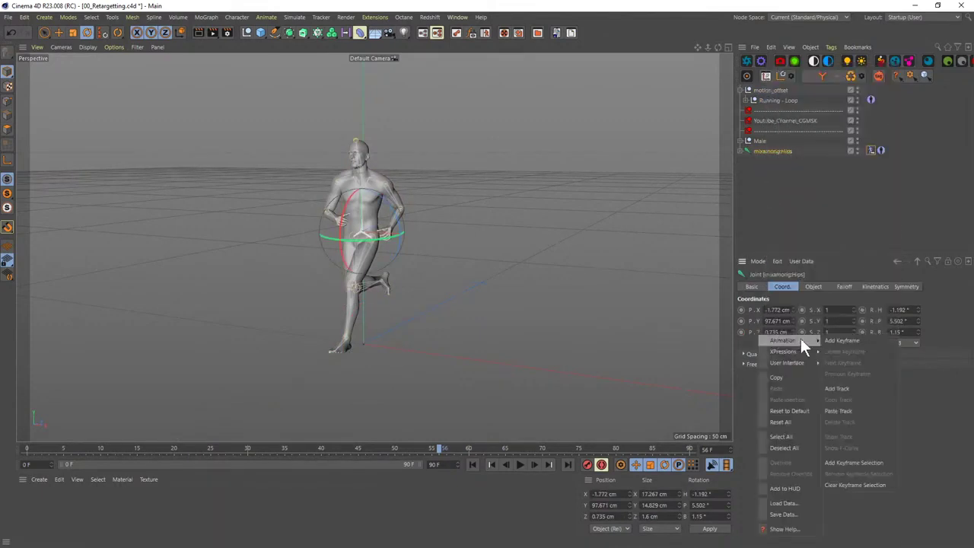
left_click(838, 411)
scroll(372, 293, "down", 5)
key("F8")
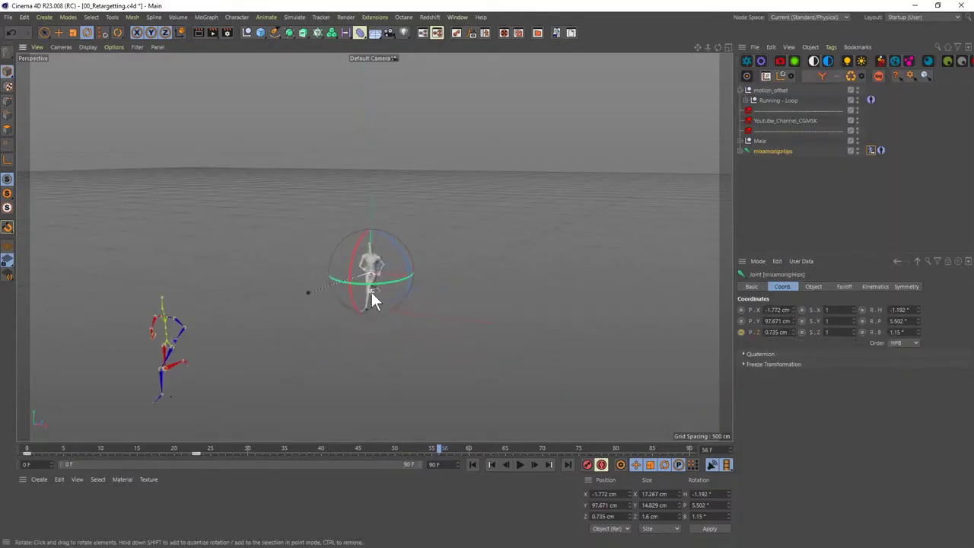
key("F8")
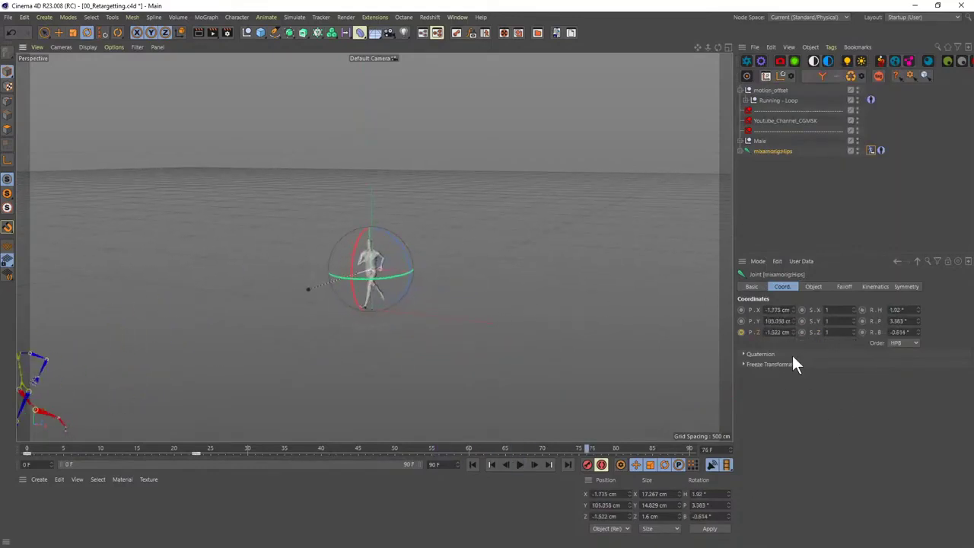
- Group Male and mixamorig:Hips under a null, paste the copied track onto its Z position, and play the animation
key("alt+g")
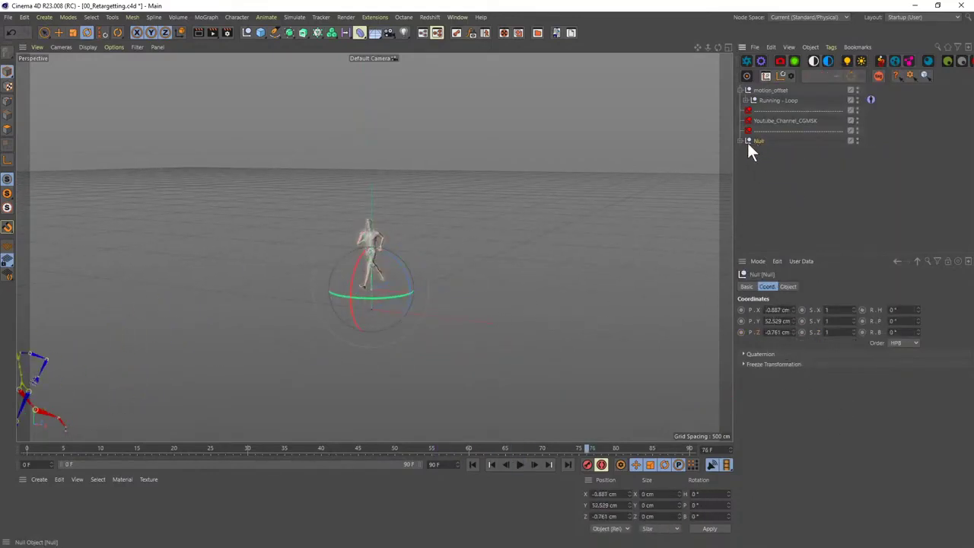
right_click(756, 140)
left_click(739, 348)
right_click(756, 333)
mouse_move(782, 340)
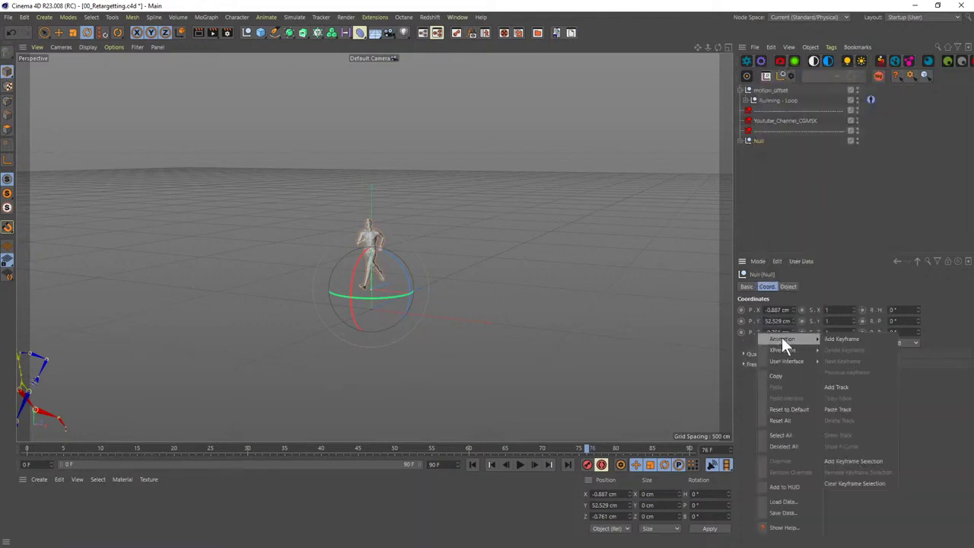
left_click(840, 407)
key("F8")
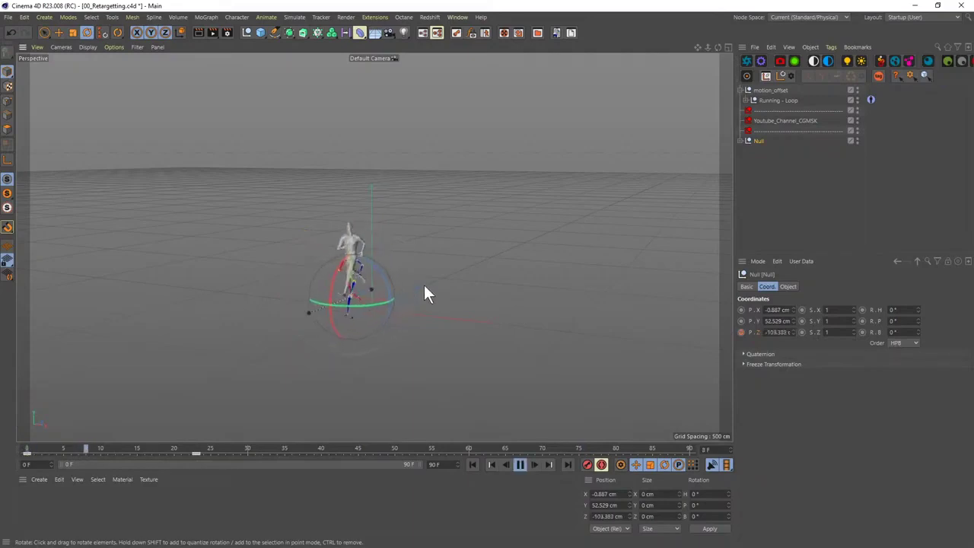
key("F8")
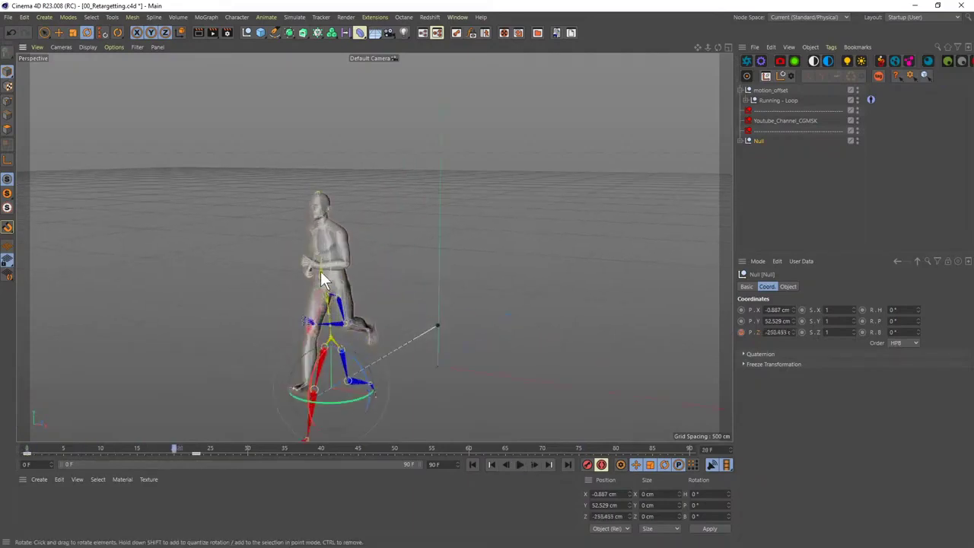
- Record mixamorig:Hips and its hierarchy with Cappucino in realtime over the Project range, including position, scale and rotation
left_click(745, 141)
left_click(774, 162)
left_click(881, 160)
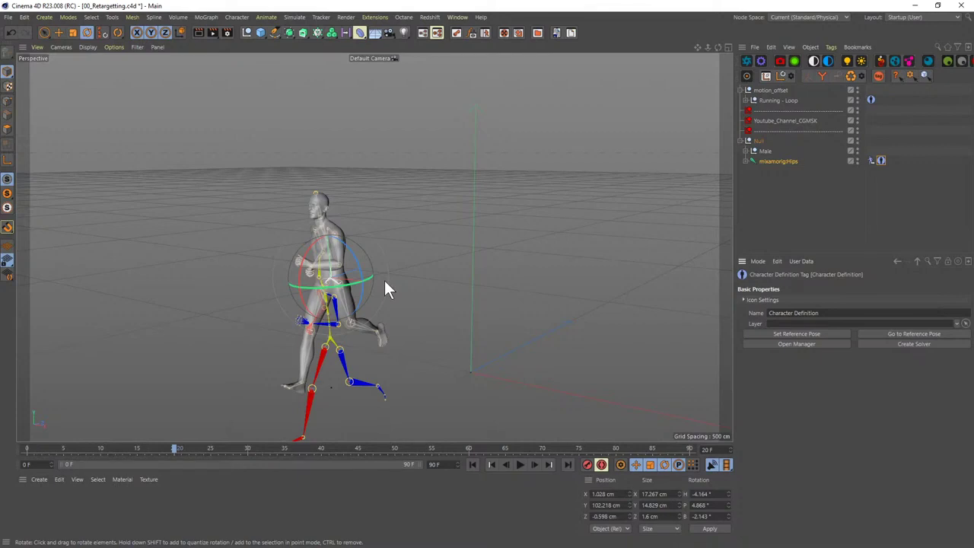
left_click(771, 160)
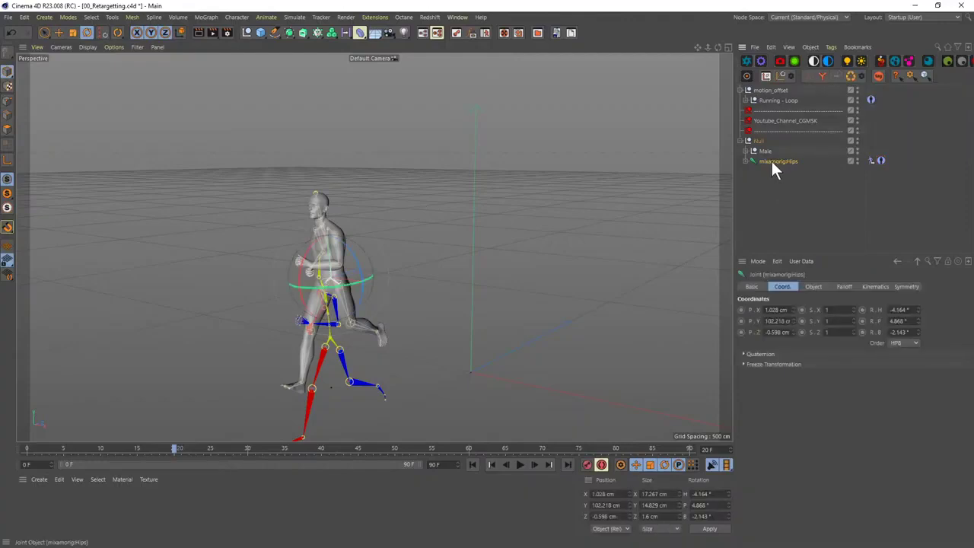
left_click(263, 17)
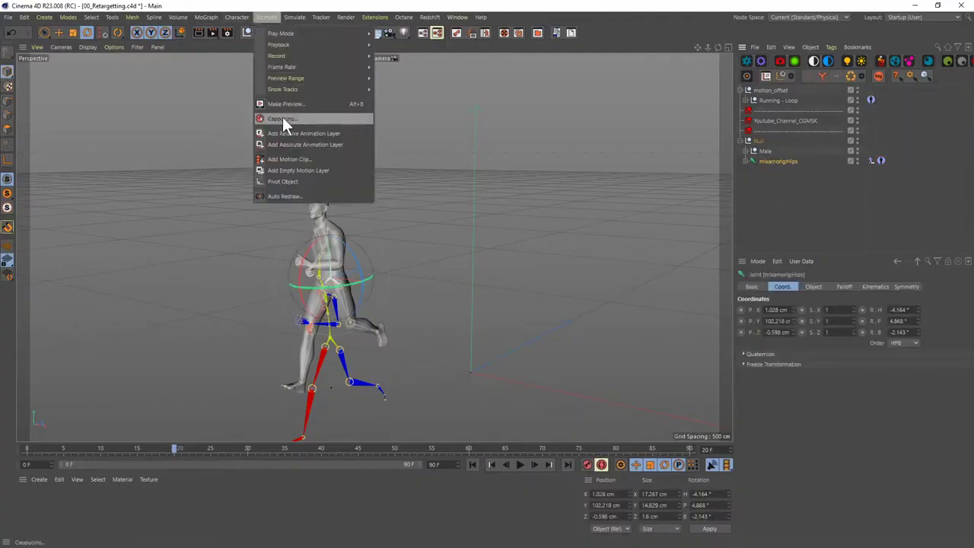
left_click(283, 119)
left_click_drag(274, 47, 320, 51)
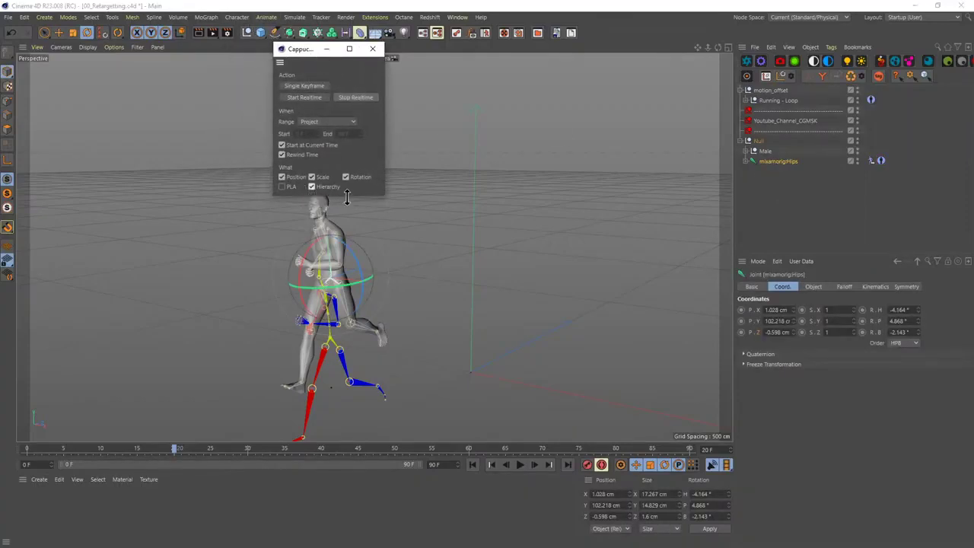
left_click_drag(346, 196, 346, 246)
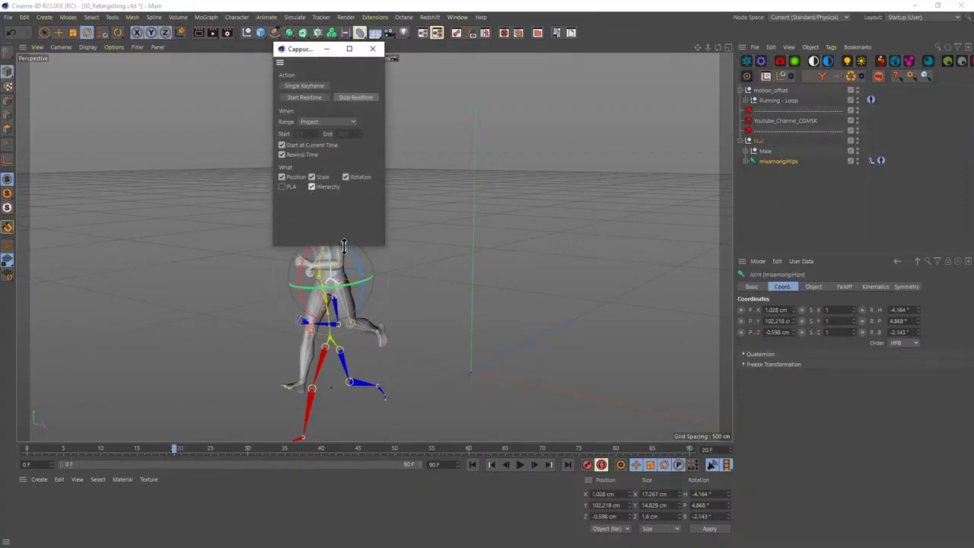
left_click(301, 97)
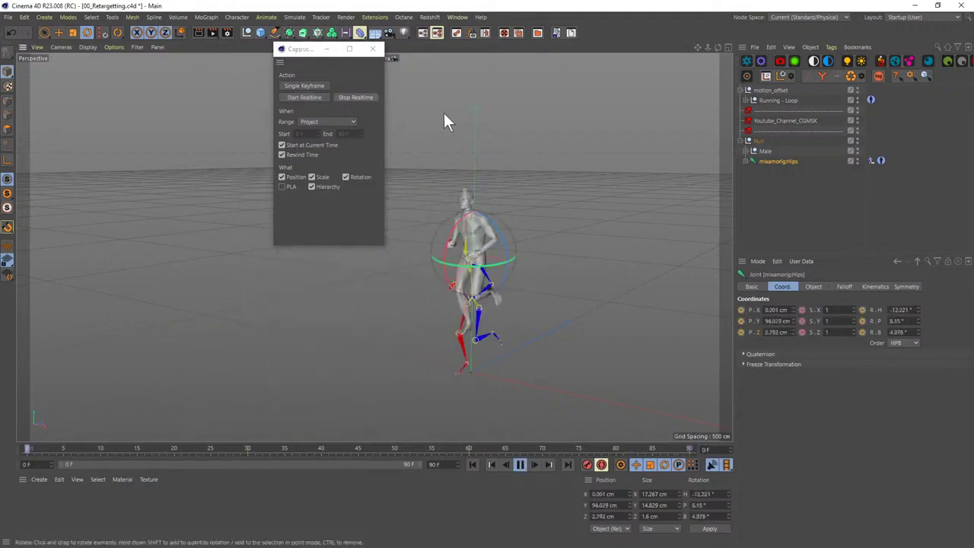
- Remove the solver and Character Definition tags, play the baked animation, and delete motion_offset with its Running - Loop skeleton
left_click(773, 160)
left_click_drag(906, 165, 869, 100)
key("F8")
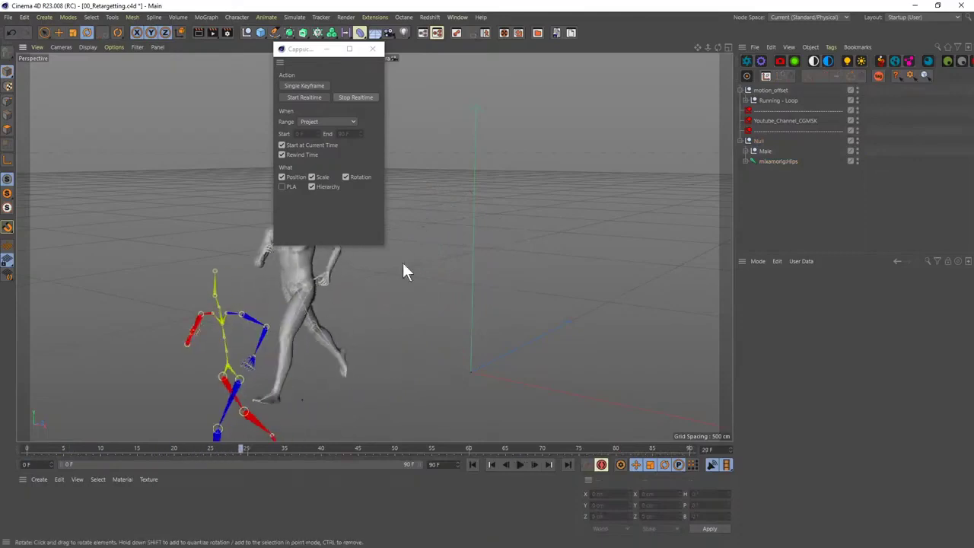
left_click(777, 92)
key("Delete")
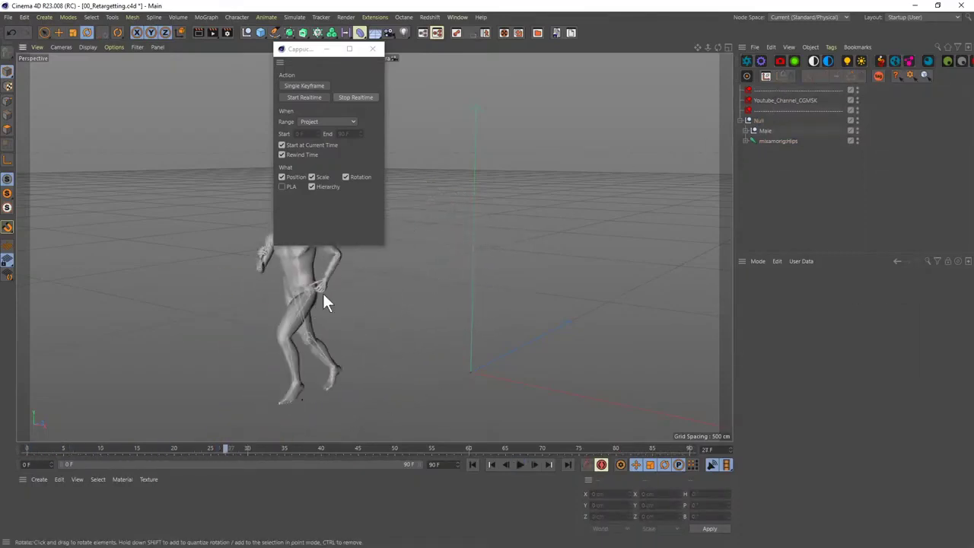
- Select the mixamorig:Hips joint to show its baked keyframes and close Cappucino
left_click(780, 140)
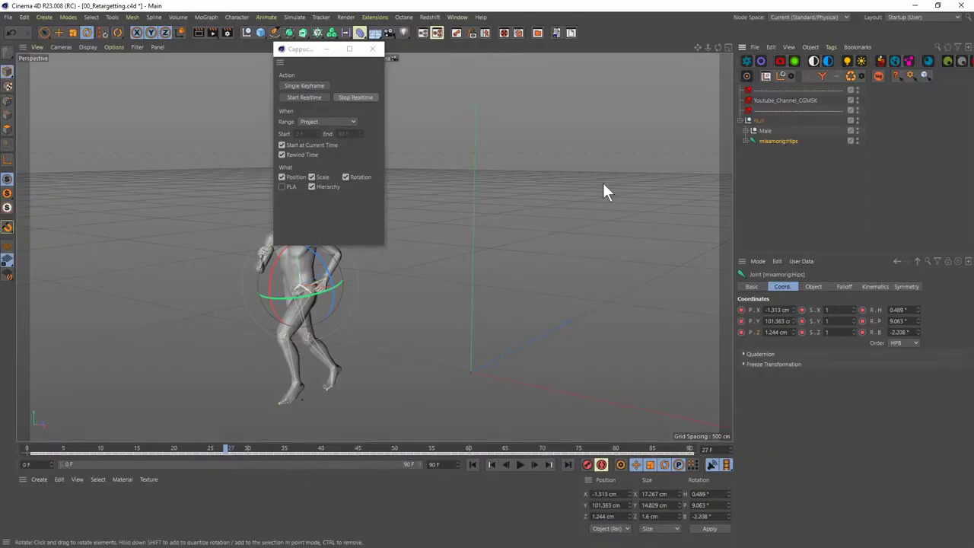
left_click(372, 49)
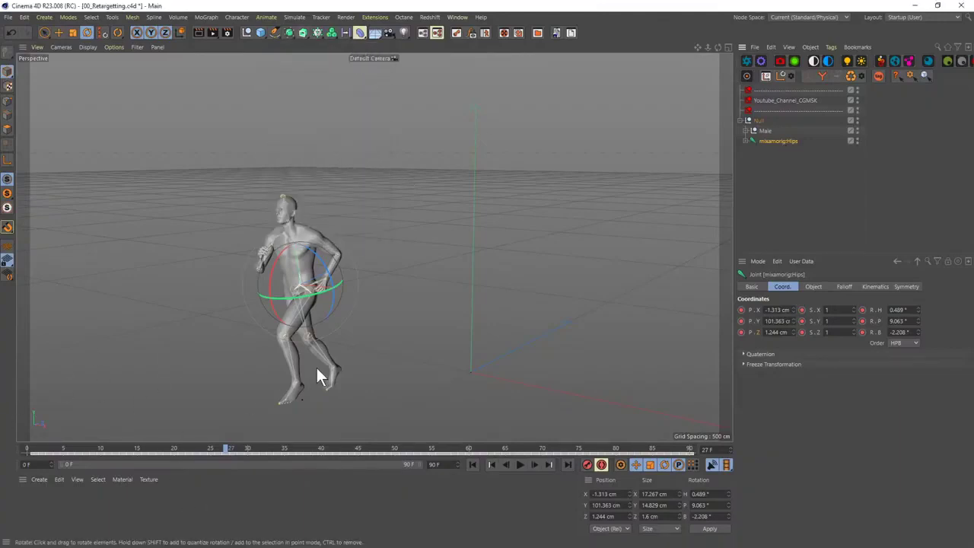
key("alt+Tab")
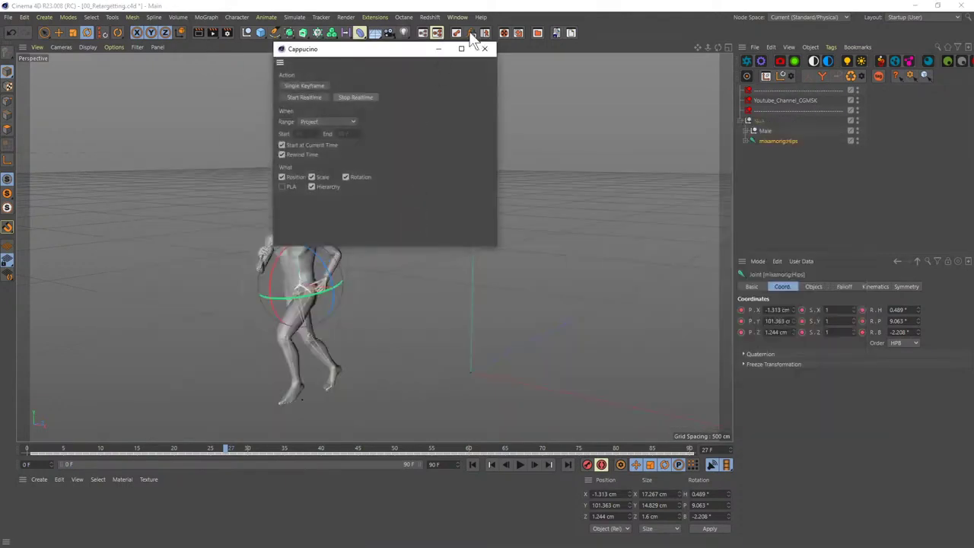
left_click(484, 48)
- Switch to the Human_Test_Rig.c4d project and open 01_Retargetting.c4d
left_click(544, 204)
key("v")
mouse_move(550, 224)
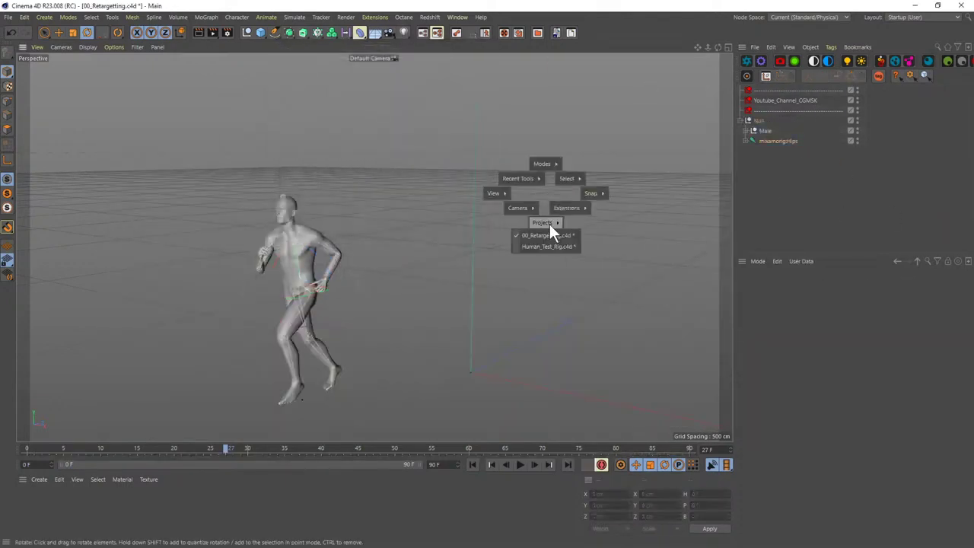
left_click(547, 246)
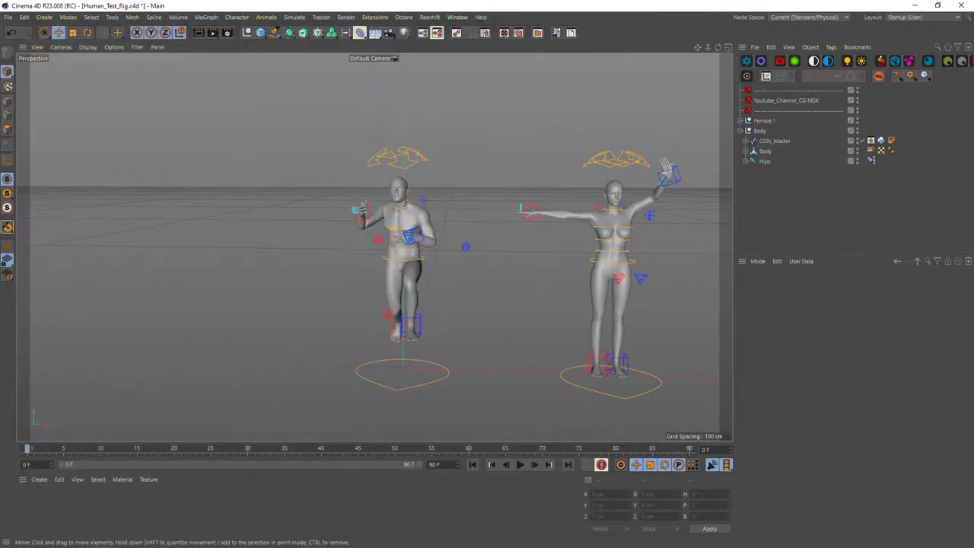
key("v")
left_click(470, 283)
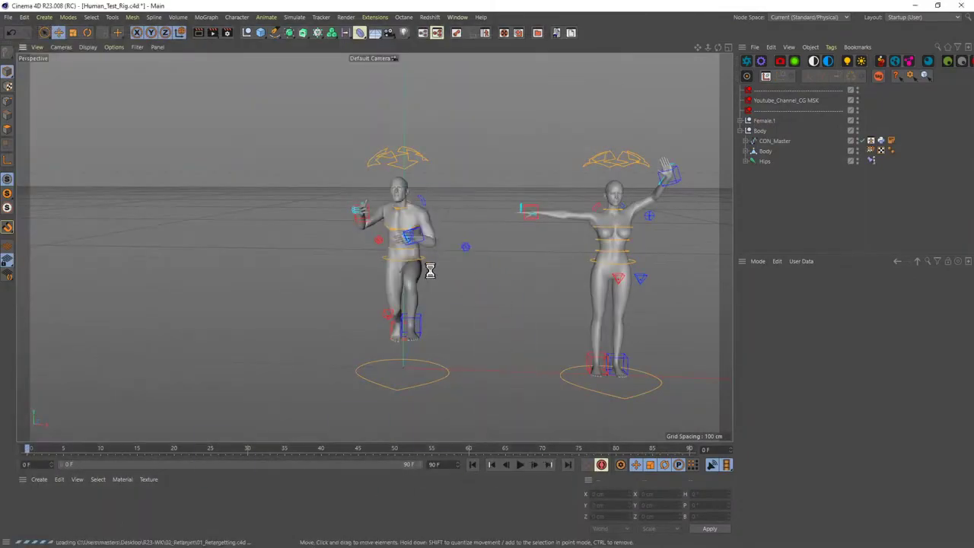
- Set the viewport to wireframe display and frame both characters so their skeletons can be compared
scroll(287, 204, "up", 5)
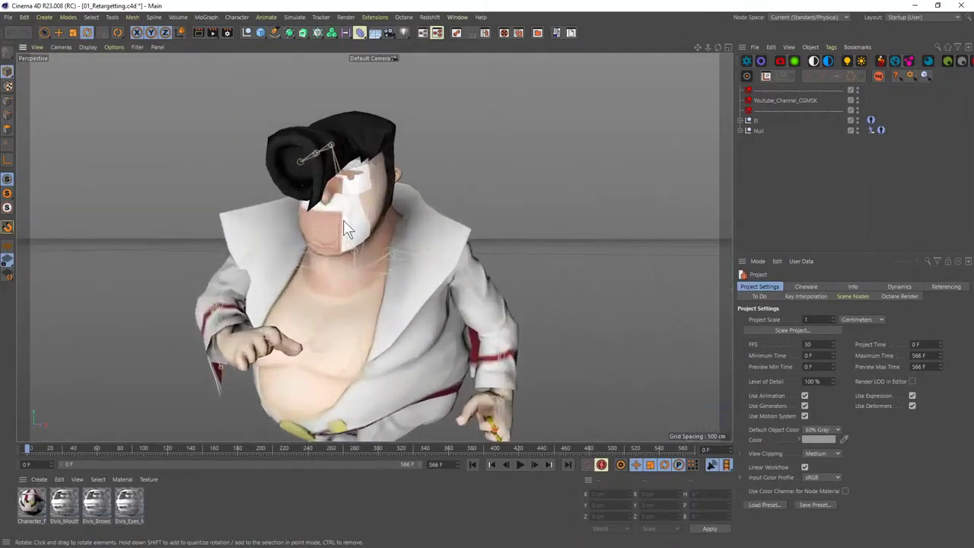
scroll(343, 220, "down", 2)
left_click_drag(350, 254, 356, 225, "alt")
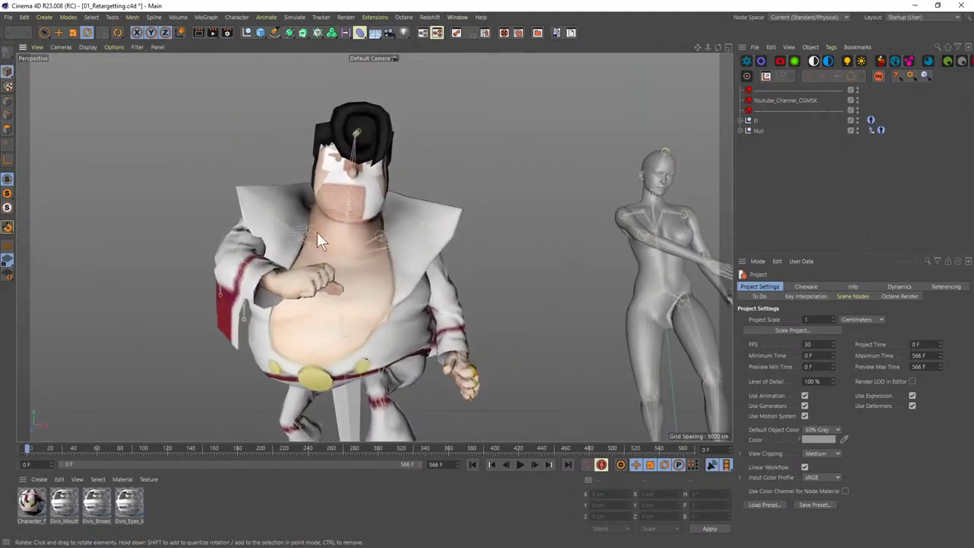
key("n")
key("g")
scroll(325, 234, "down", 5)
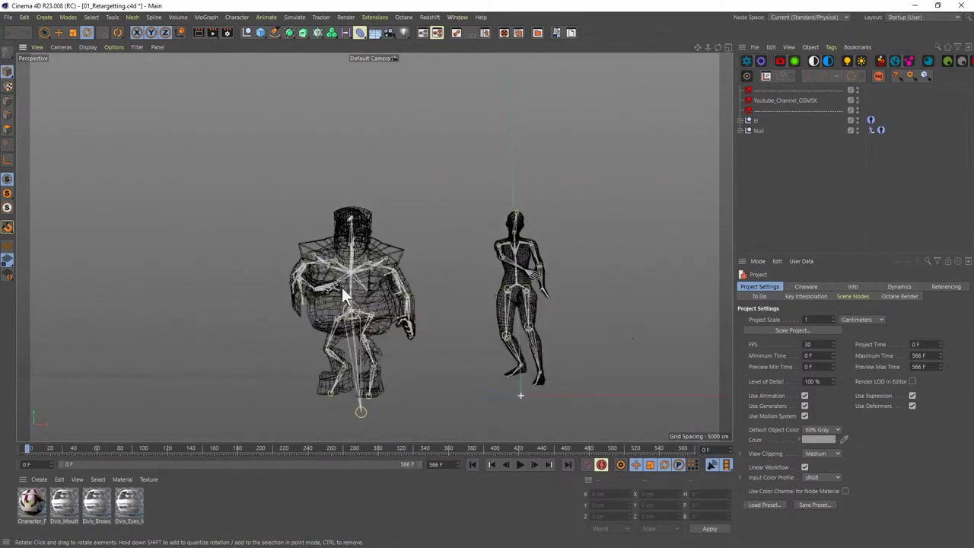
- Examine the joint placement of both wireframe characters and inspect the Character Definition tag on the Elvis character's null
scroll(389, 276, "up", 8)
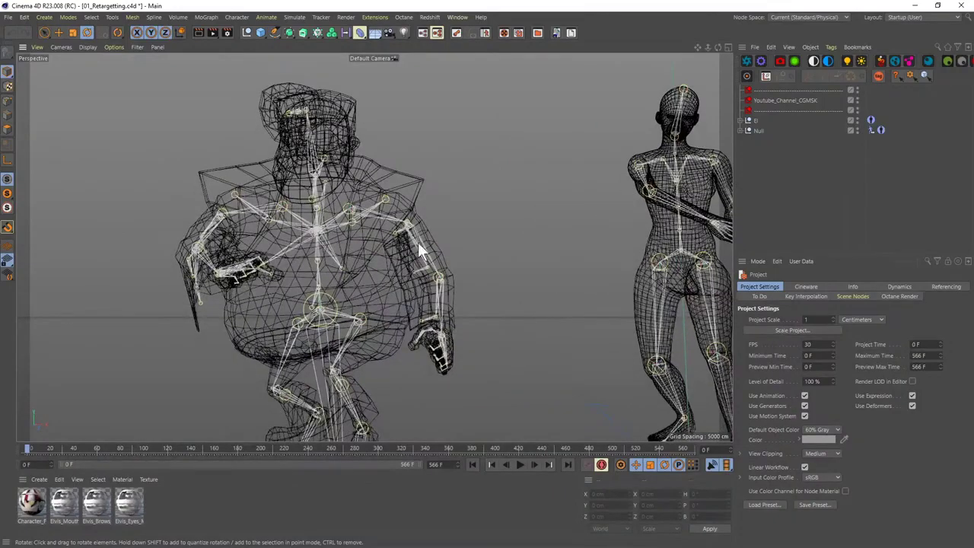
scroll(410, 248, "up", 5)
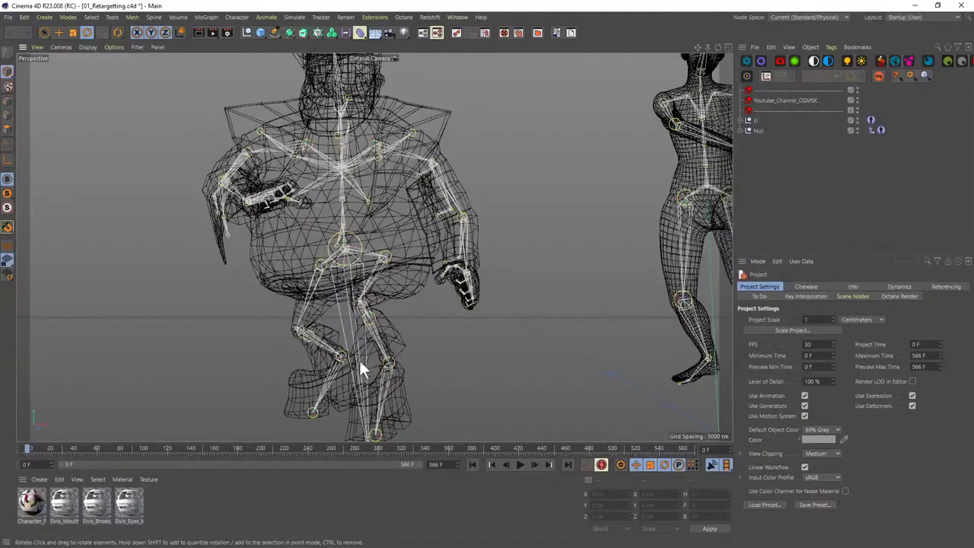
middle_click_drag(359, 360, 407, 325, "alt")
left_click_drag(408, 325, 450, 282, "alt")
left_click_drag(362, 296, 455, 286, "alt")
left_click_drag(360, 242, 340, 267, "alt")
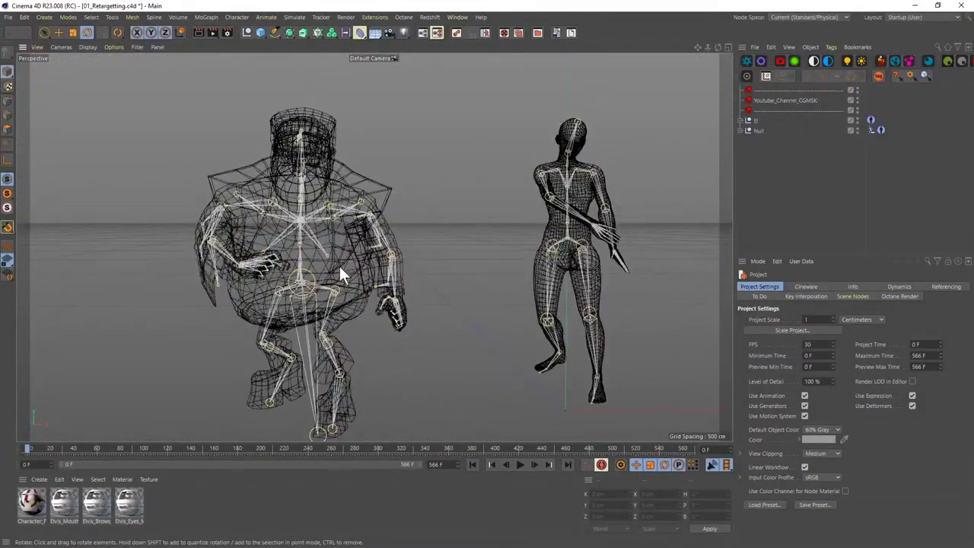
left_click(756, 122)
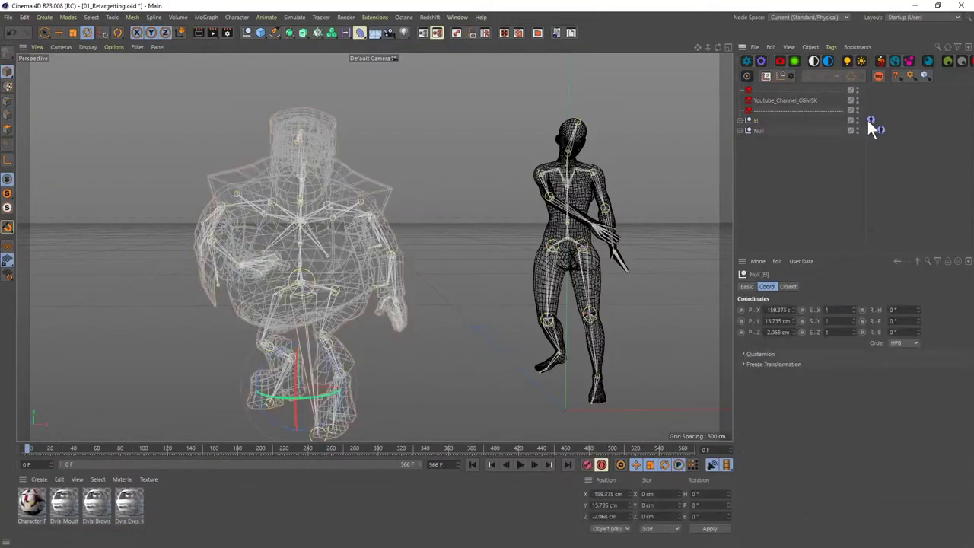
left_click(870, 119)
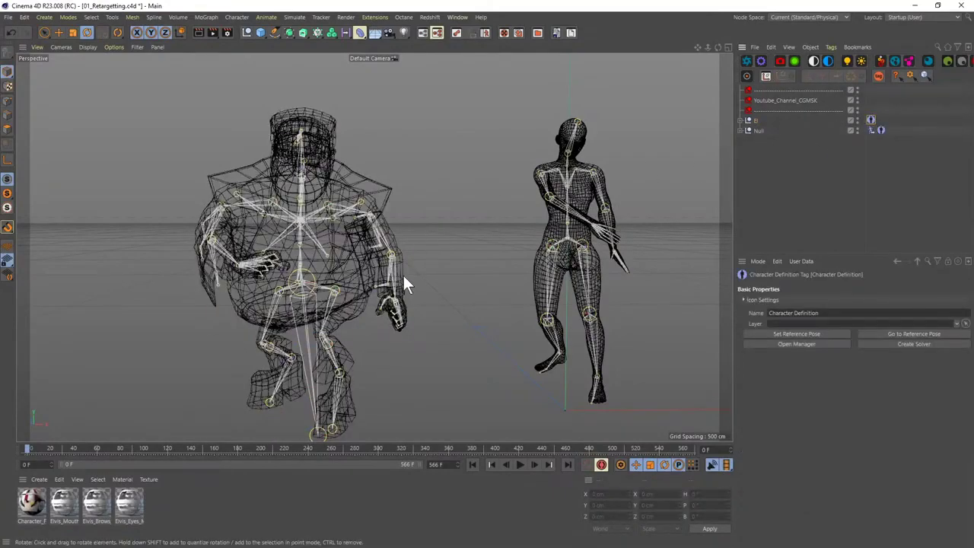
- Set the viewport to Gouraud shading and check the Character Definition and Character Solver tags on both characters
key("n")
key("a")
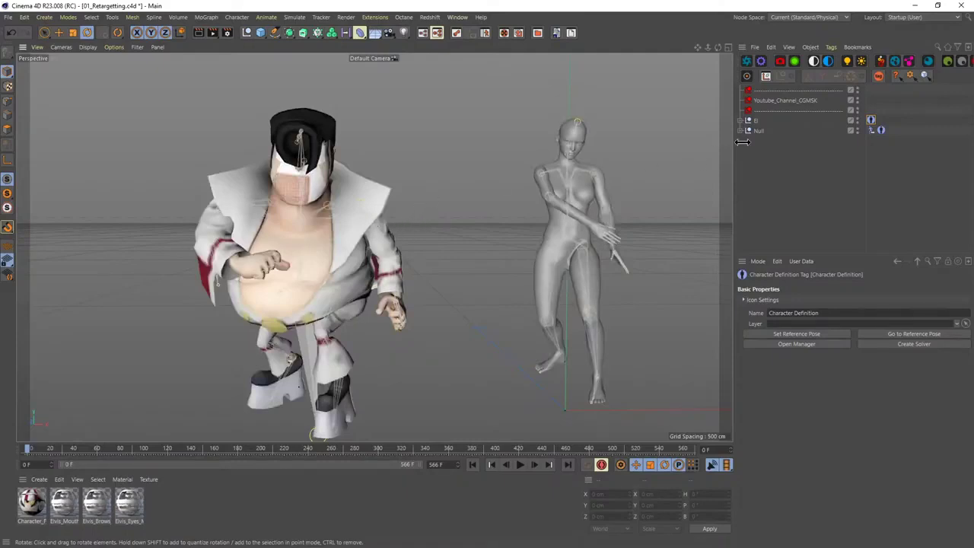
left_click(871, 121)
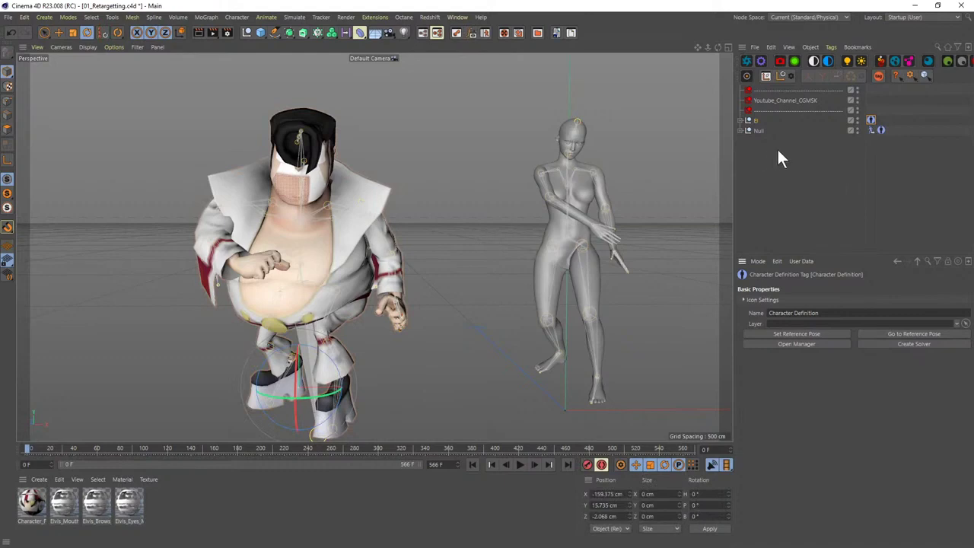
left_click(871, 130)
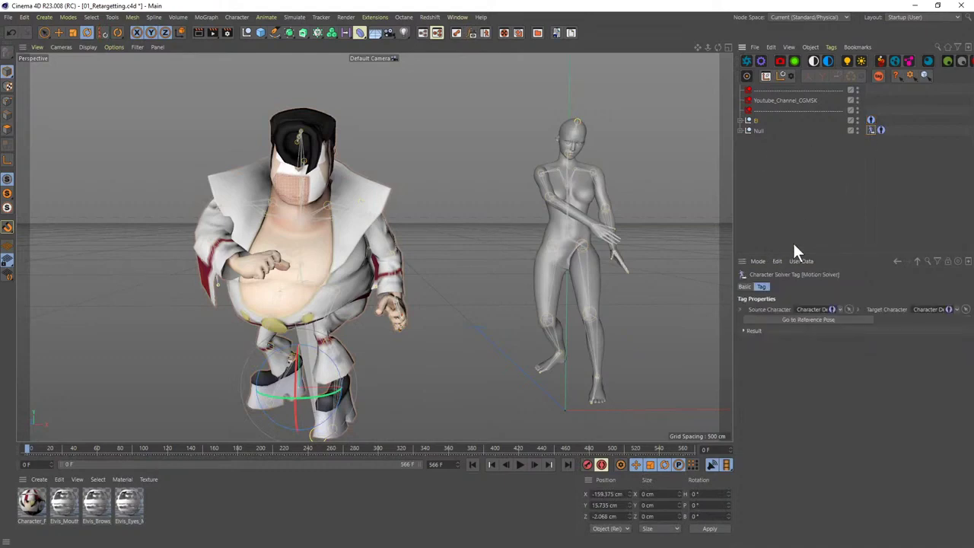
left_click(871, 120)
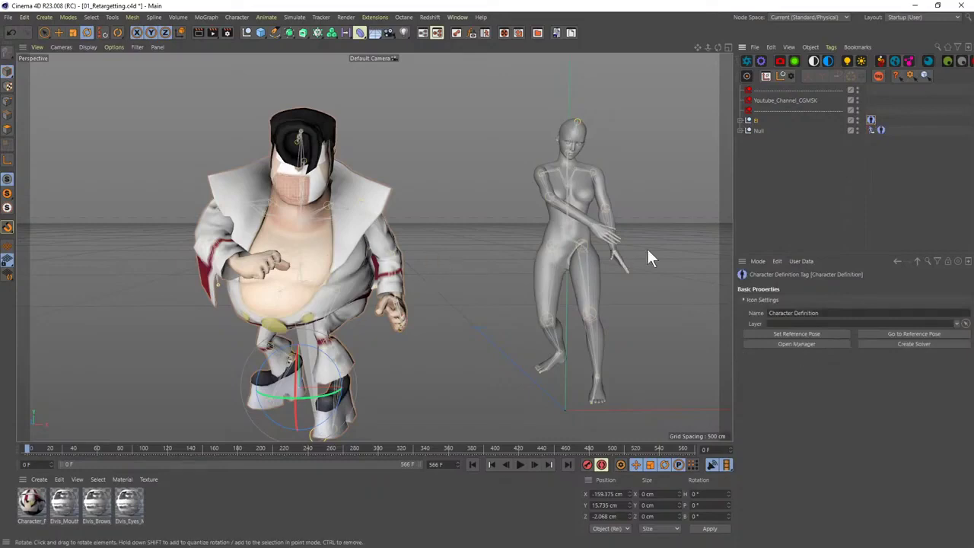
- Send the Elvis character to its reference pose and compare both characters' T-poses in the front view
left_click(861, 333)
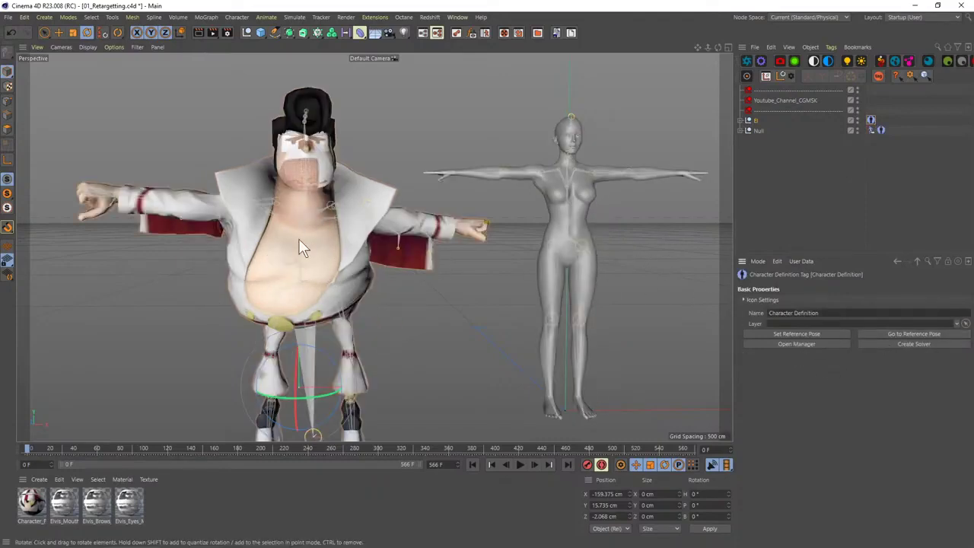
left_click_drag(298, 238, 352, 151, "alt")
middle_click(369, 194)
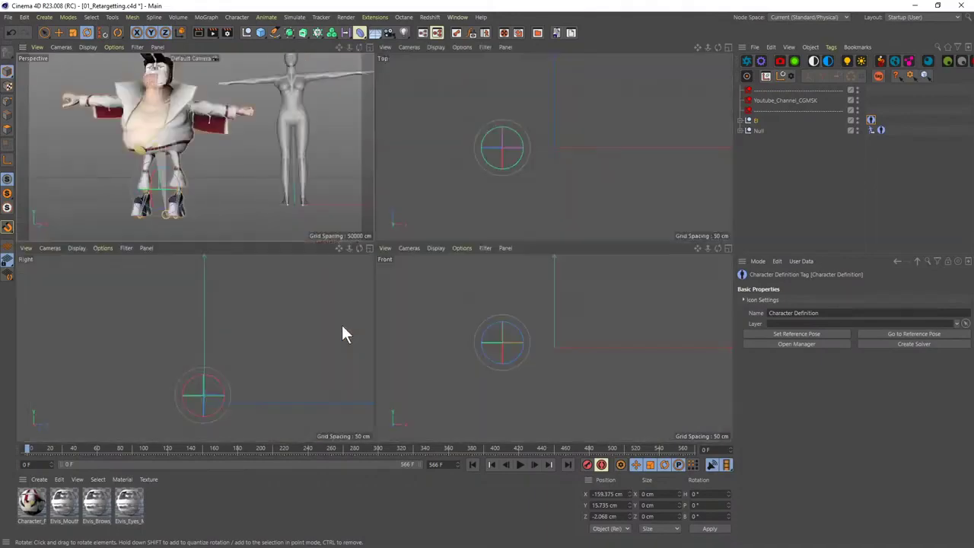
middle_click(479, 275)
scroll(285, 194, "up", 4)
middle_click_drag(300, 107, 331, 172, "alt")
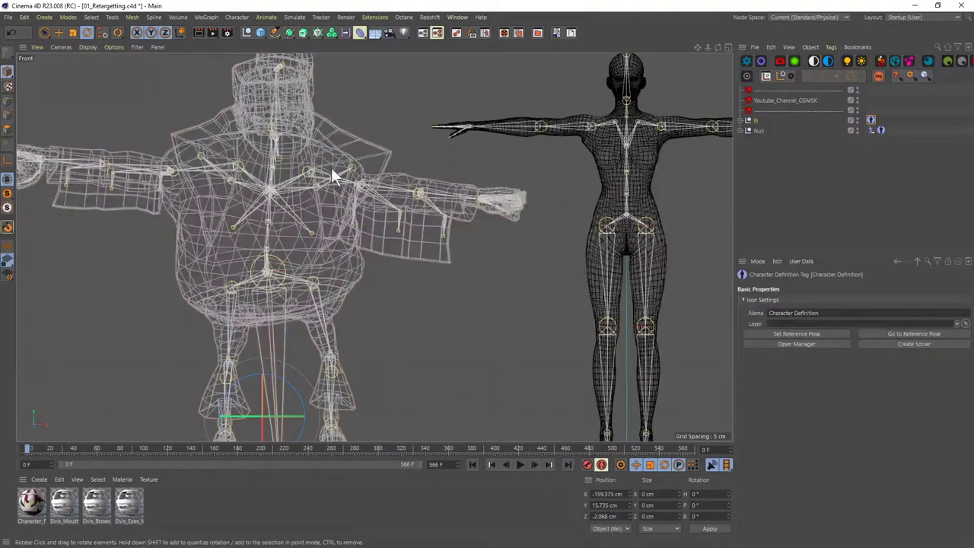
scroll(347, 203, "down", 3)
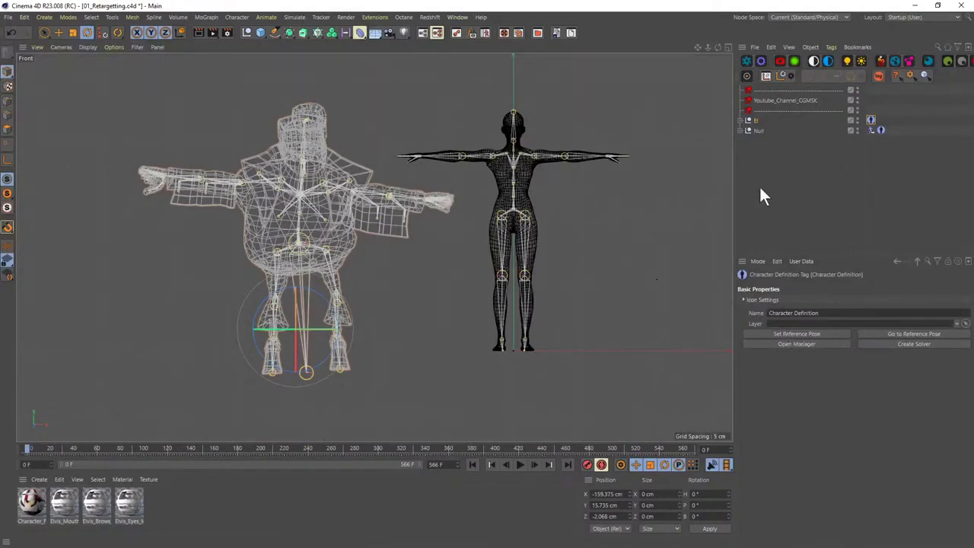
- Inspect the Character Solver tag, return to the perspective view, and play the retargeted animation on both characters
left_click(871, 130)
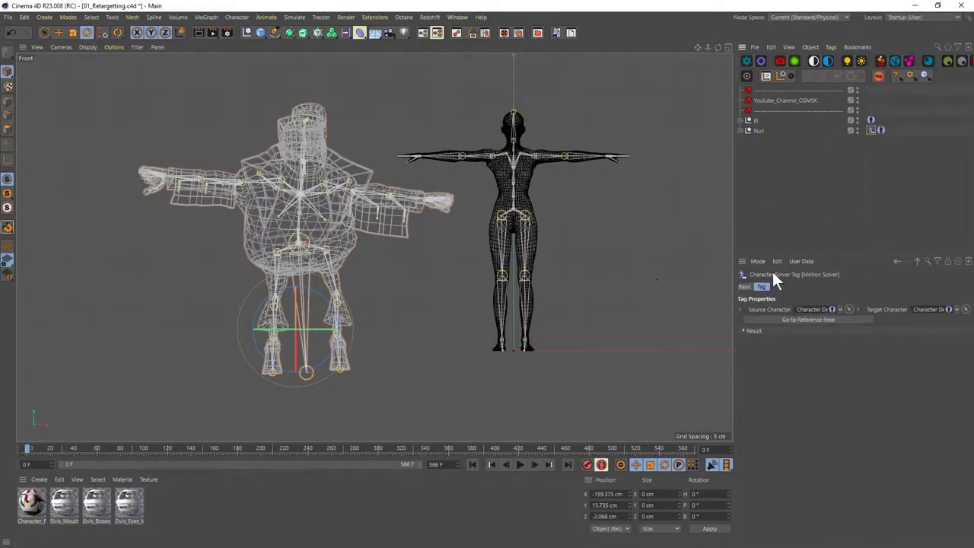
key("F1")
scroll(426, 247, "down", 3)
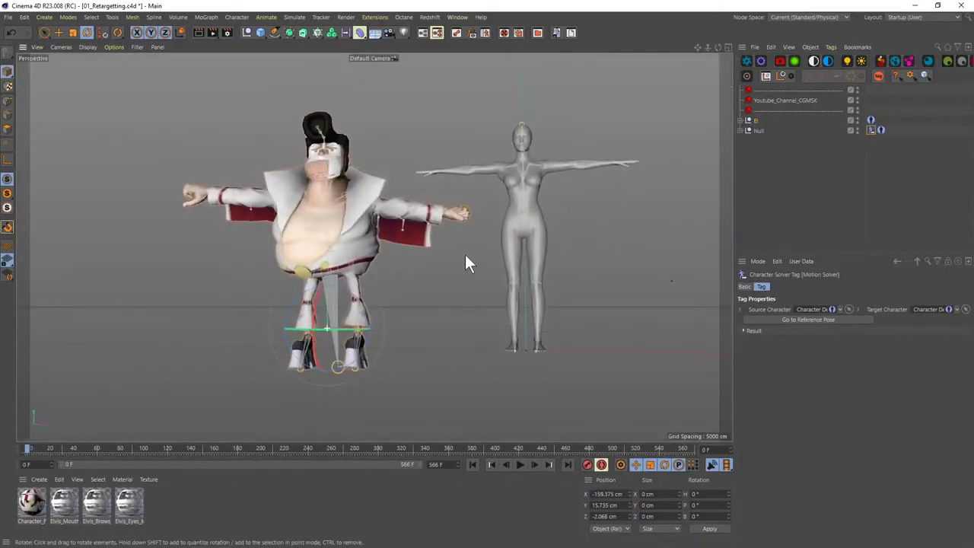
left_click(852, 156)
left_click_drag(455, 216, 523, 199, "alt")
key("F8")
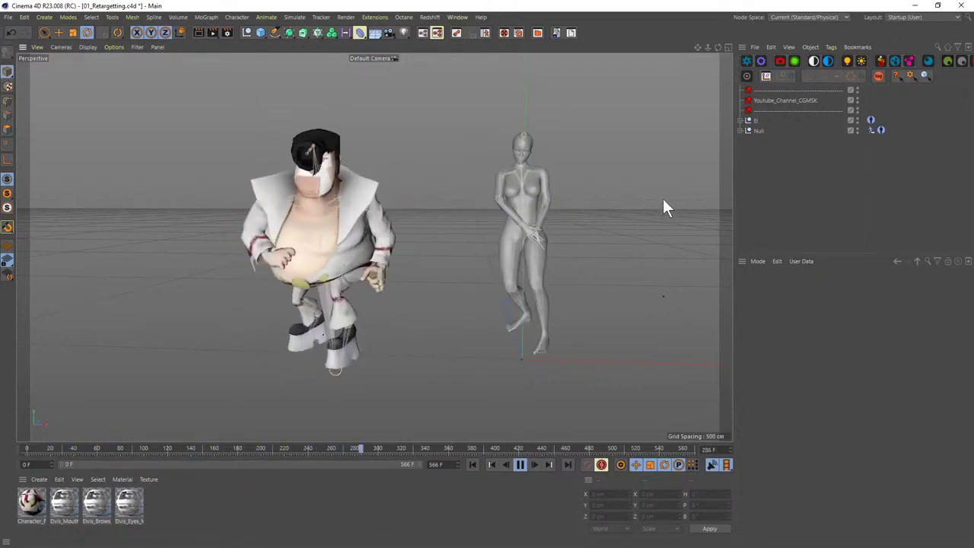
key("F8")
- Open the Elvis character's Character Definition manager and extract its skeleton
left_click(871, 121)
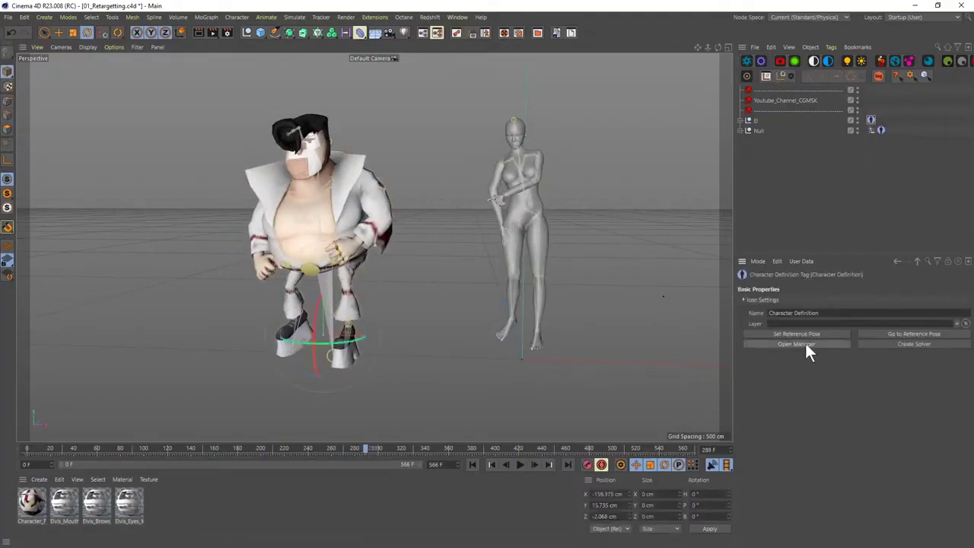
left_click(800, 344)
left_click_drag(432, 130, 510, 128)
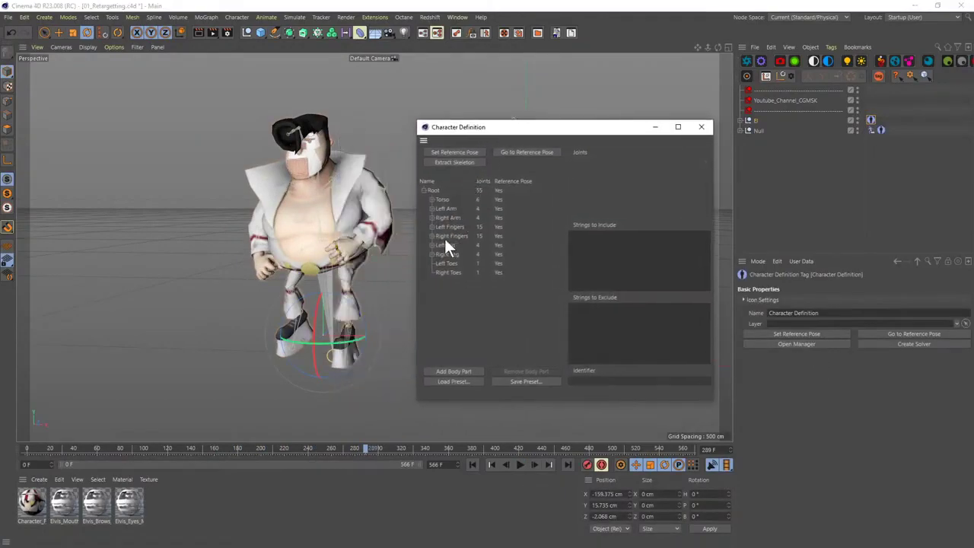
left_click(447, 163)
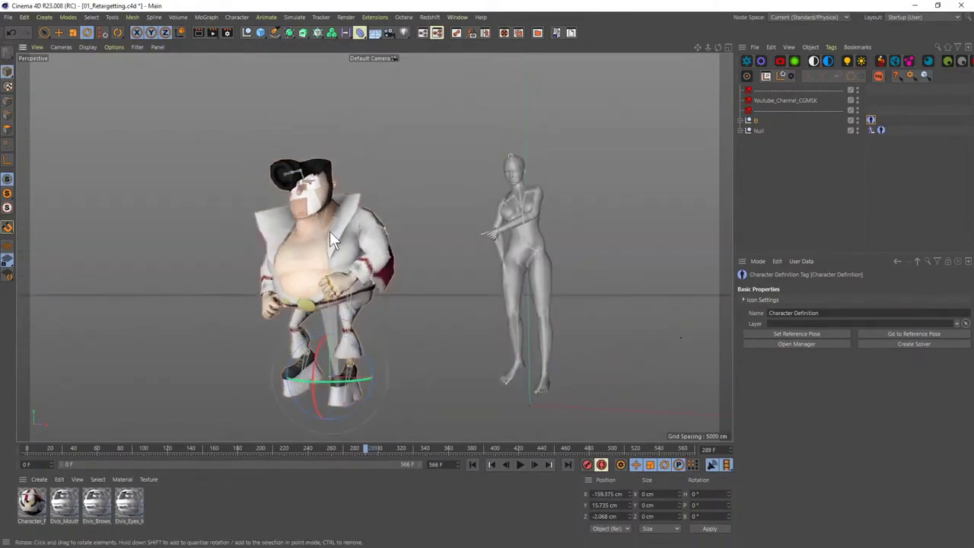
- Frame both characters in the perspective view and briefly play the animation to compare their motion
scroll(329, 228, "up", 2)
middle_click_drag(329, 263, 341, 253, "alt")
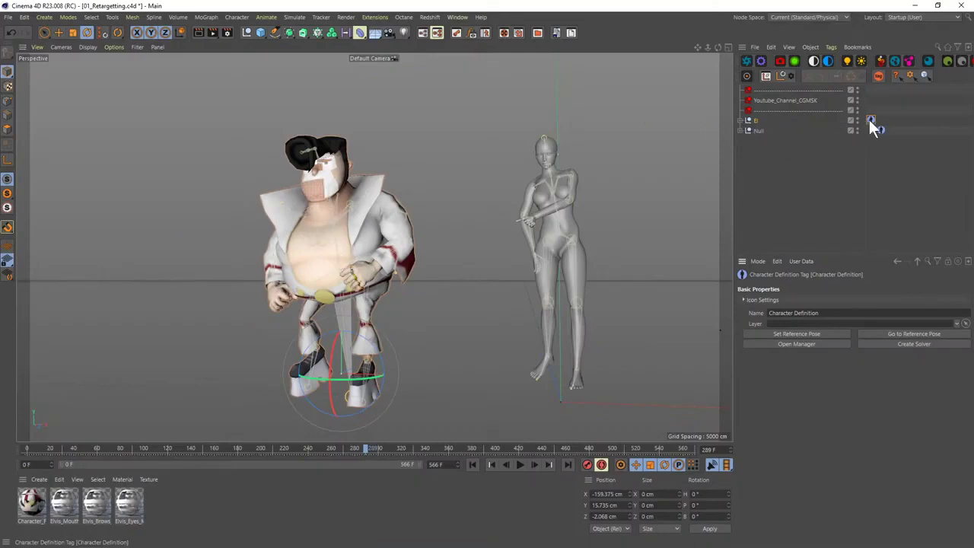
left_click(772, 184)
key("F8")
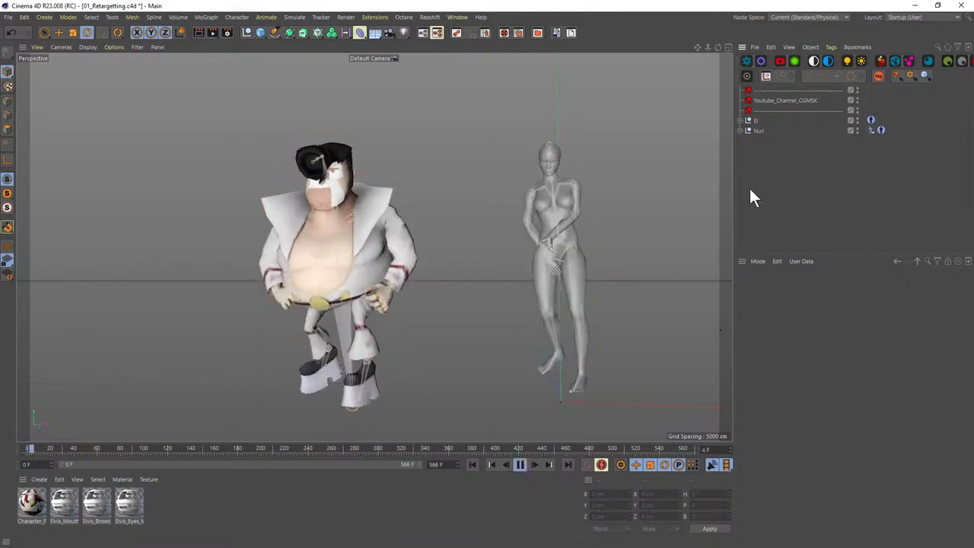
key("F8")
- Go to the reference pose and move the Elvis null over the female character, to about X -2.4 cm and Y 33.4 cm
left_click(871, 120)
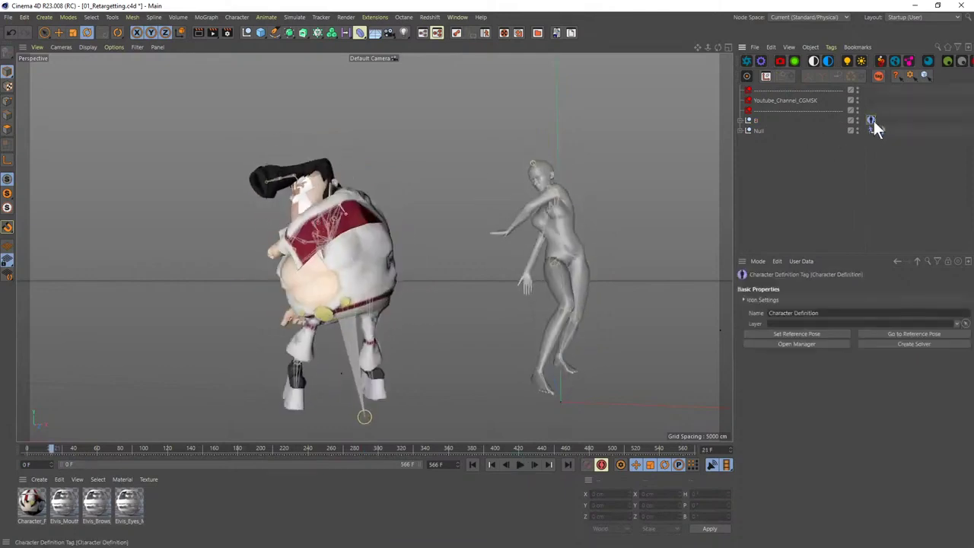
left_click(887, 334)
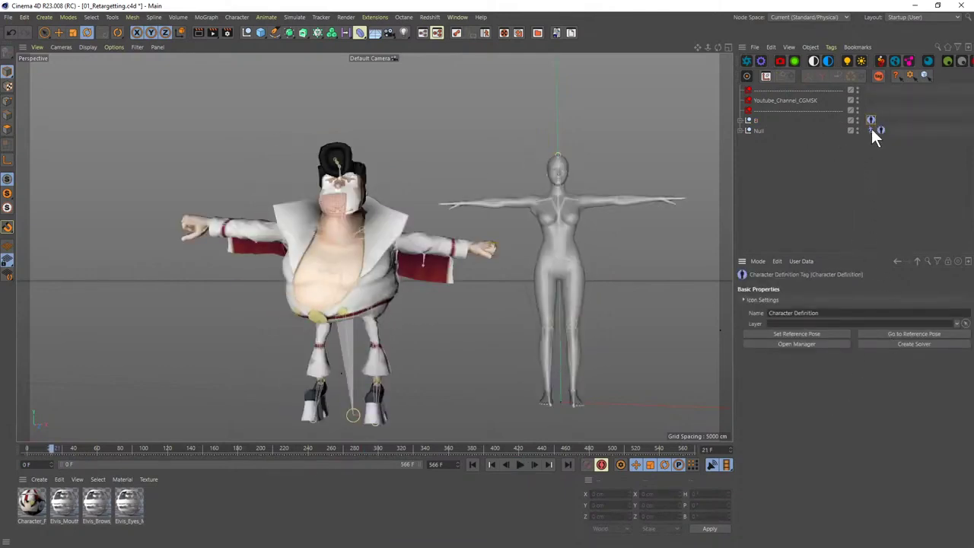
left_click(755, 121)
key("e")
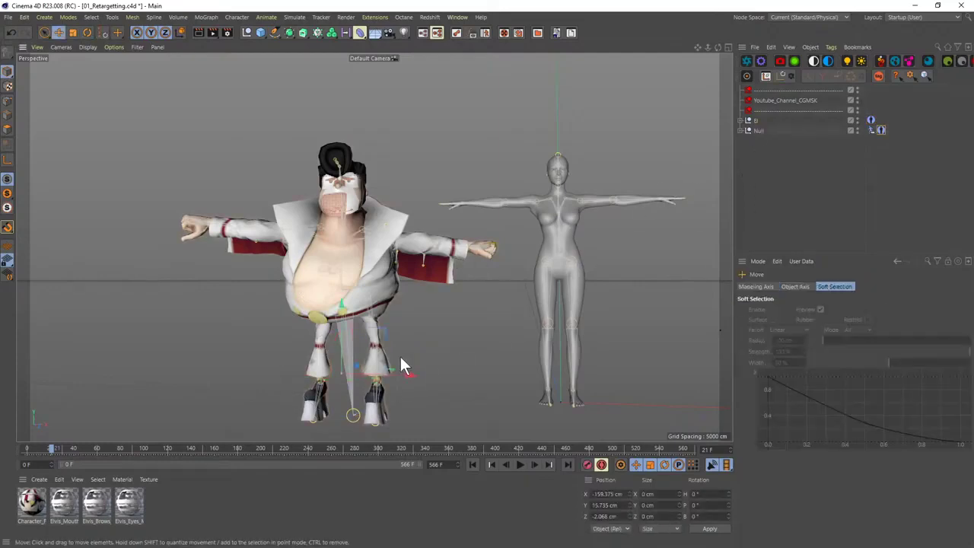
left_click_drag(342, 373, 616, 379)
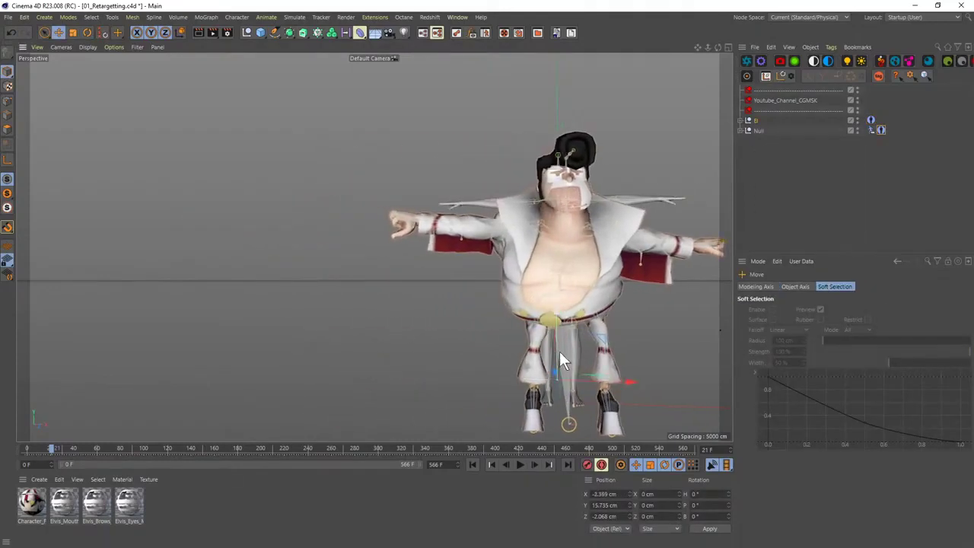
left_click_drag(559, 351, 556, 321)
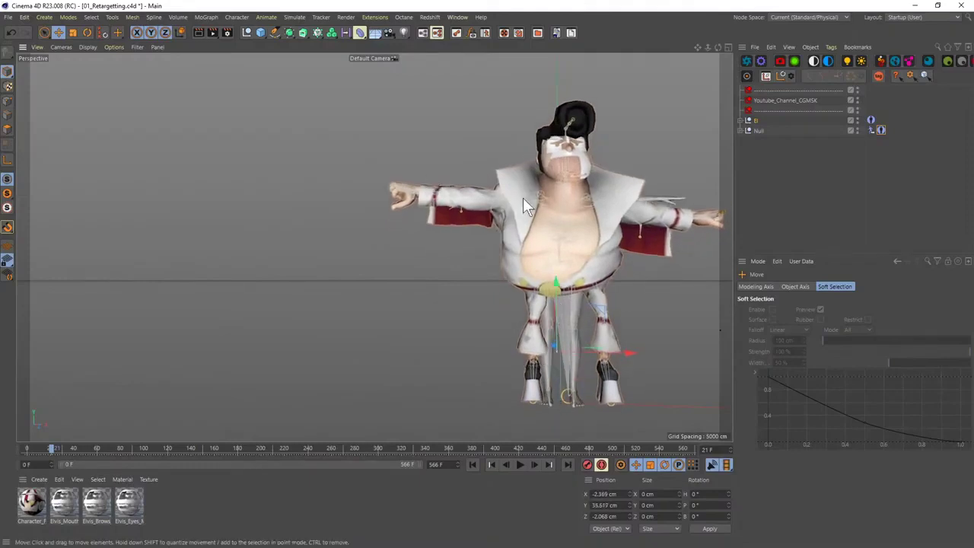
left_click_drag(561, 317, 563, 322)
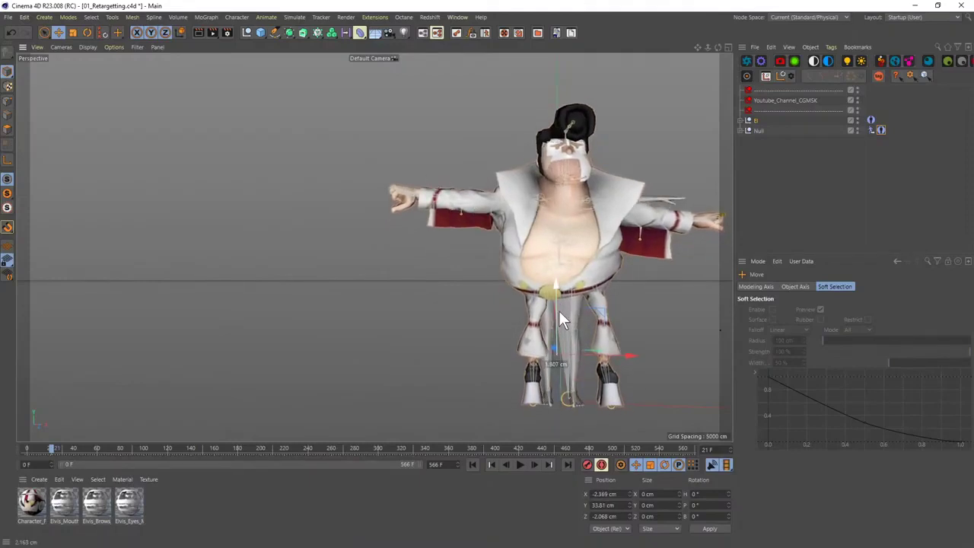
- Compare the overlapping skeletons' proportions in the front view and return to the perspective view
middle_click(524, 334)
middle_click(522, 343)
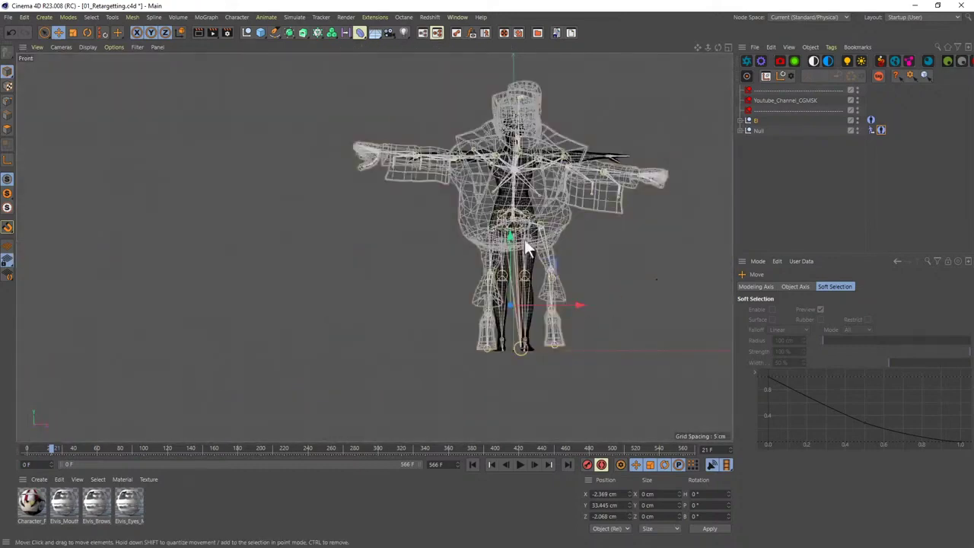
scroll(523, 237, "up", 3)
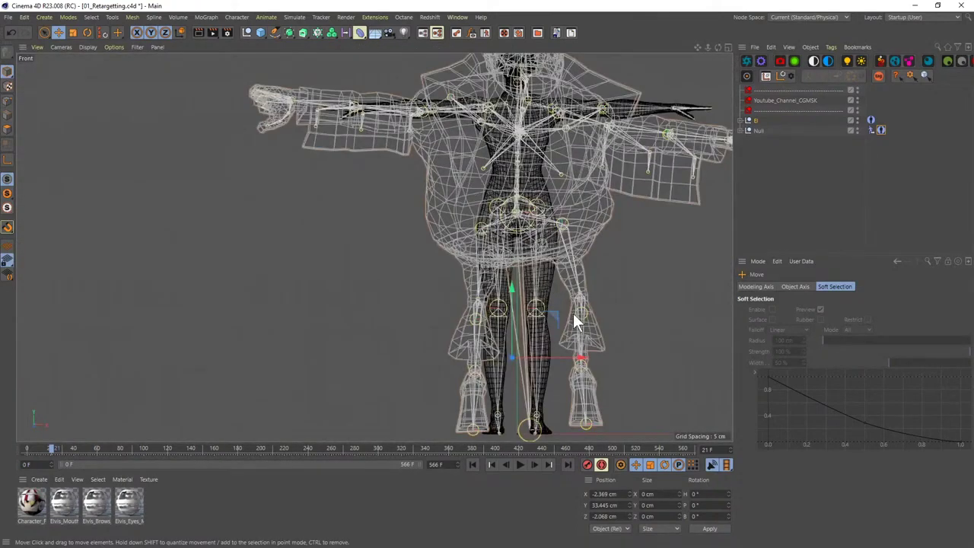
key("F1")
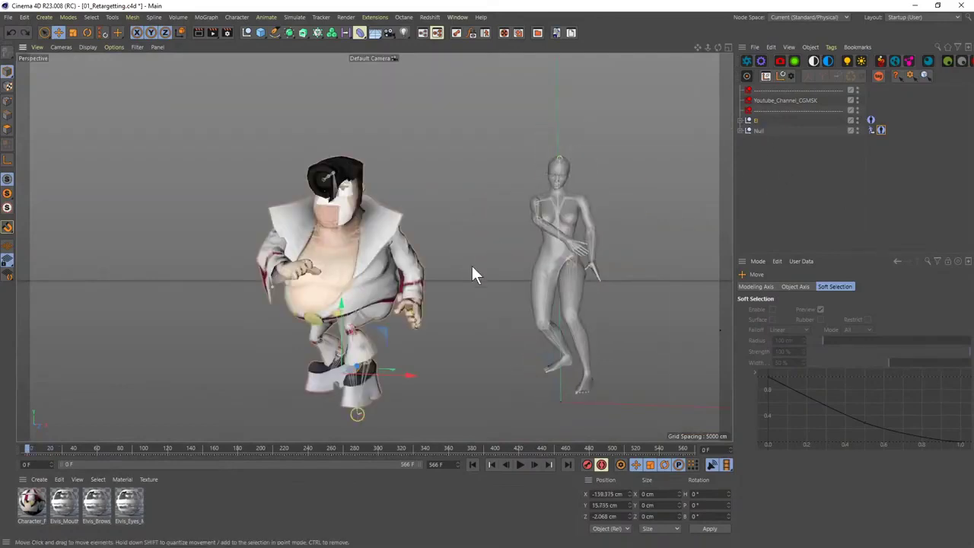
- Play the animation on both characters and inspect the Character Solver tag on the female character's null
key("F8")
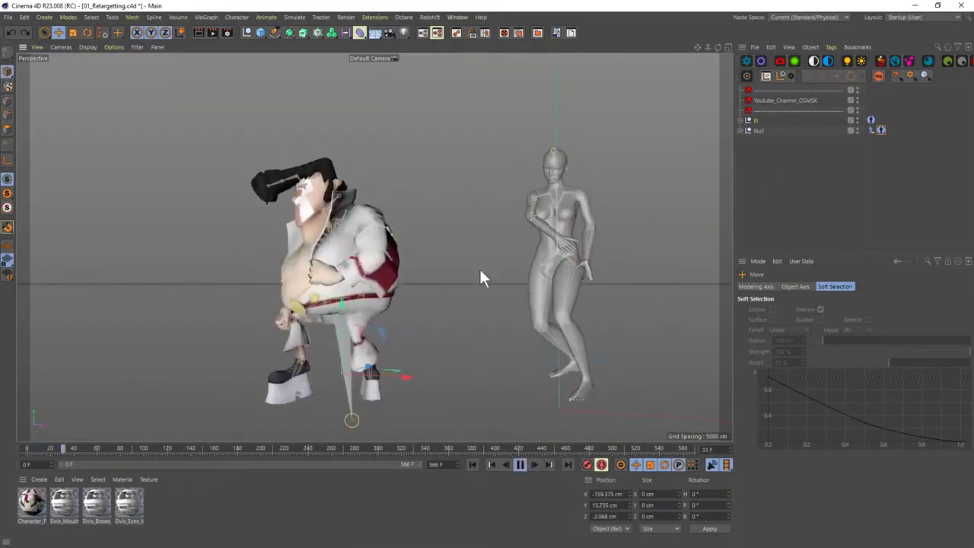
left_click(850, 156)
key("F8")
left_click(872, 130)
key("F8")
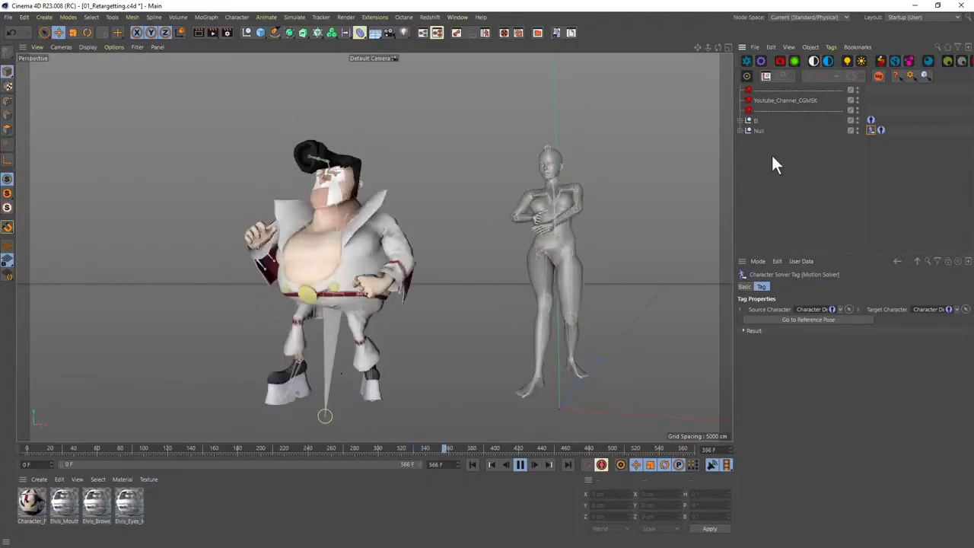
- Stop playback, clear the selection of all scene objects, and select only the female character's null
left_click_drag(763, 172, 728, 102)
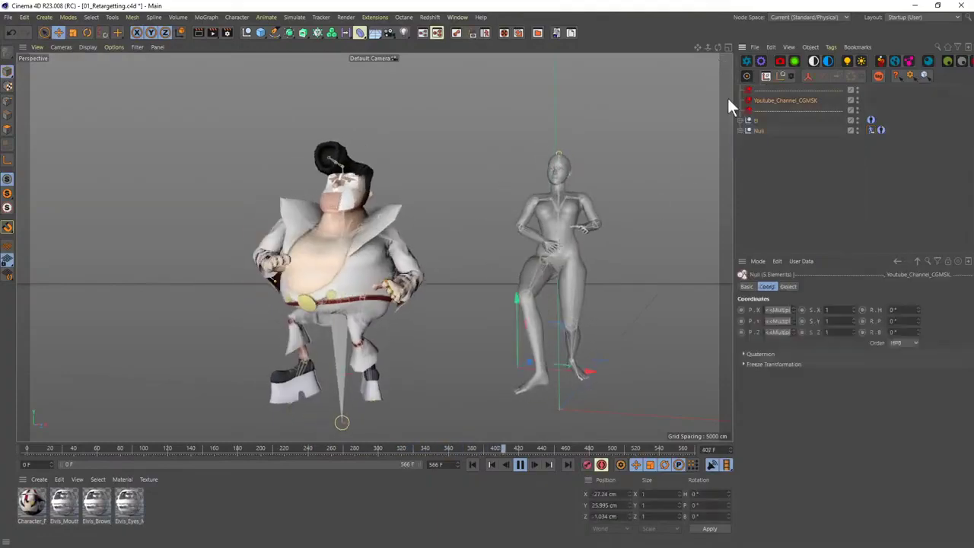
key("F8")
left_click(788, 164)
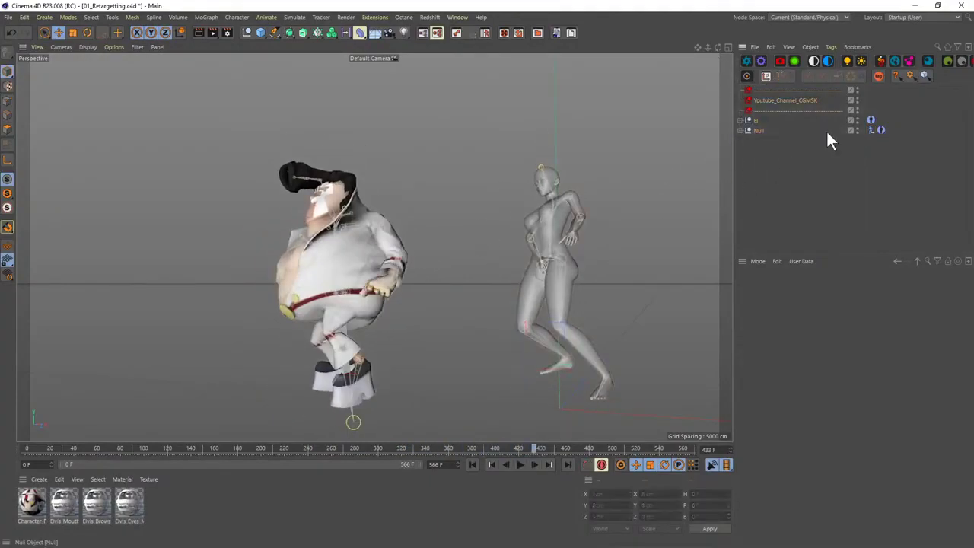
left_click(757, 133)
left_click(757, 157)
left_click(755, 131)
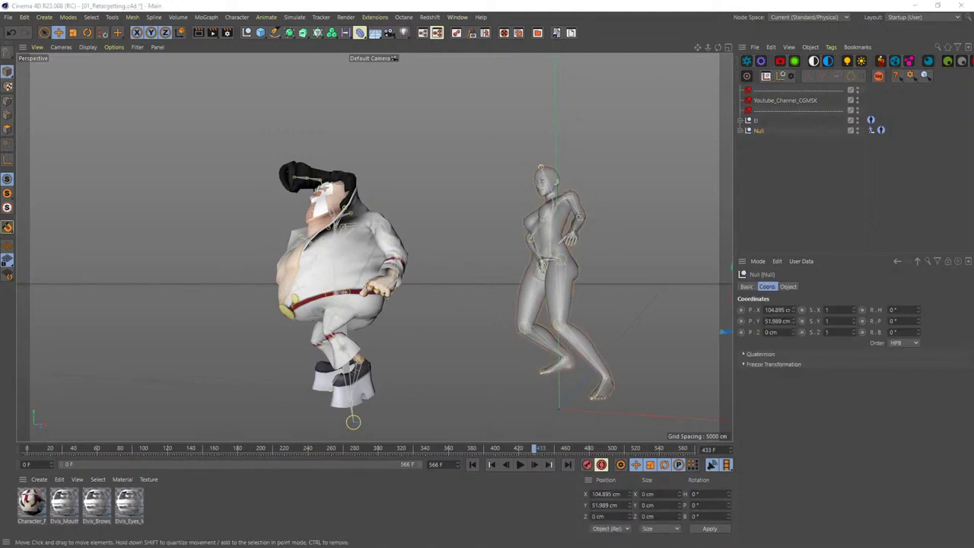
- Switch the UV.c4d scene to the BP - UV Edit layout and dismiss the background texture warning
left_click_drag(244, 374, 452, 308)
left_click(905, 18)
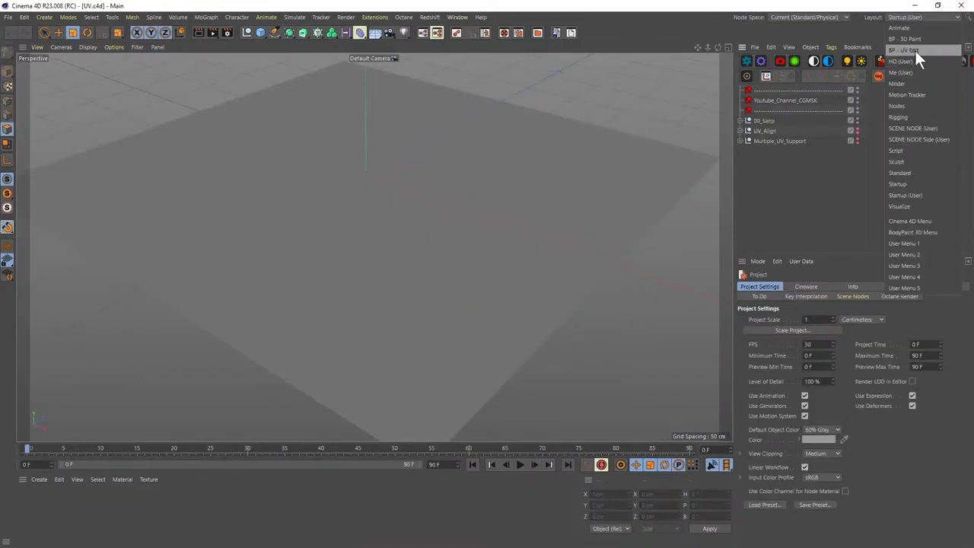
left_click(904, 50)
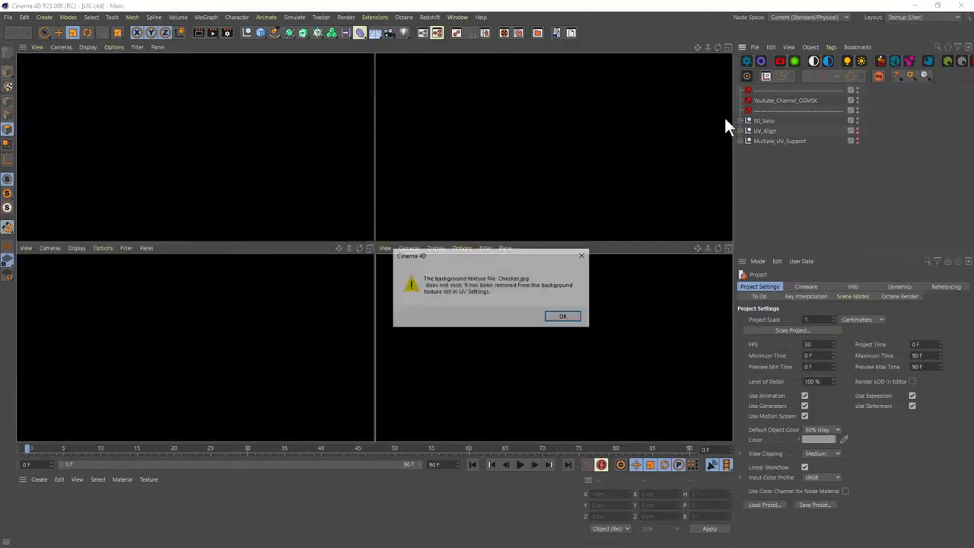
left_click(562, 318)
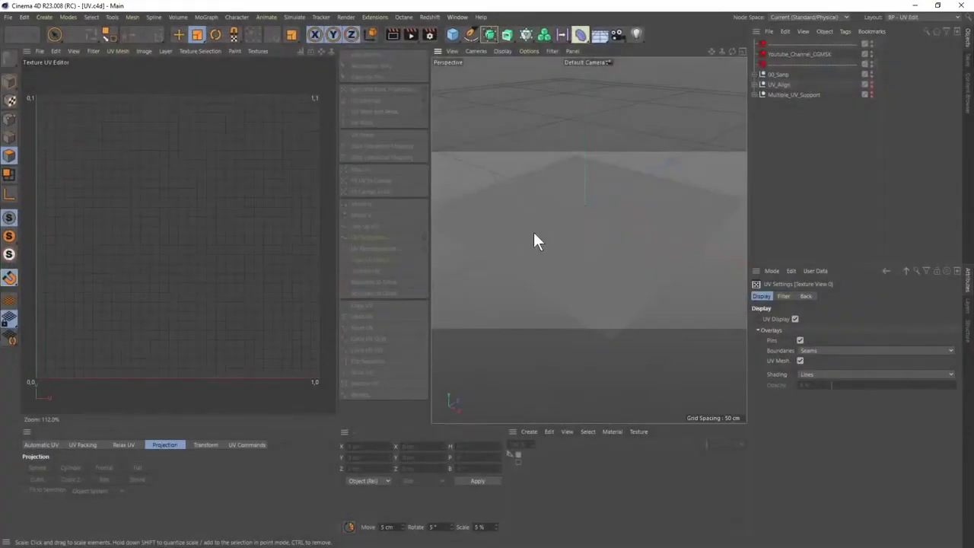
- Expand the 00_Sanp group and select its Snap polygon object to load its UV mesh
key("ctrl+a")
left_click(791, 140)
left_click(778, 76)
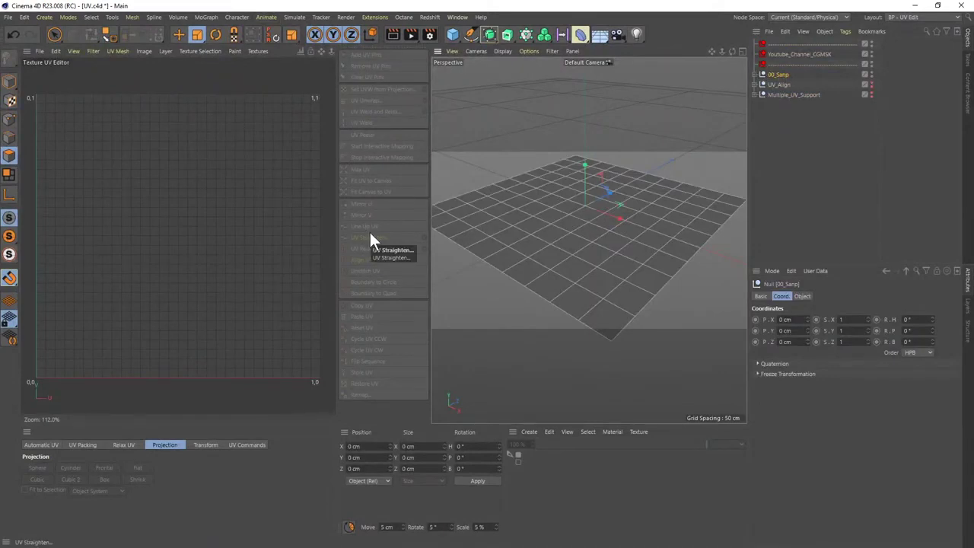
left_click(774, 168)
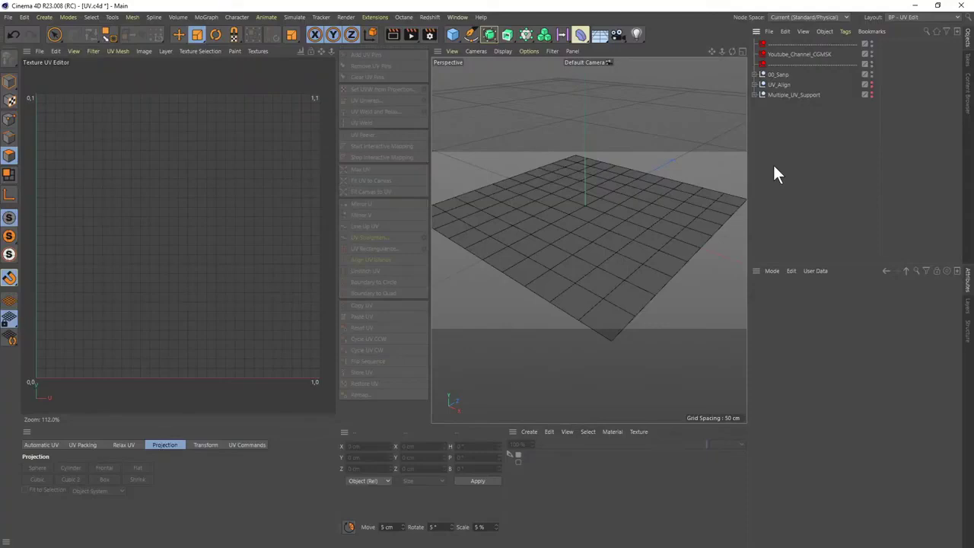
left_click(776, 84)
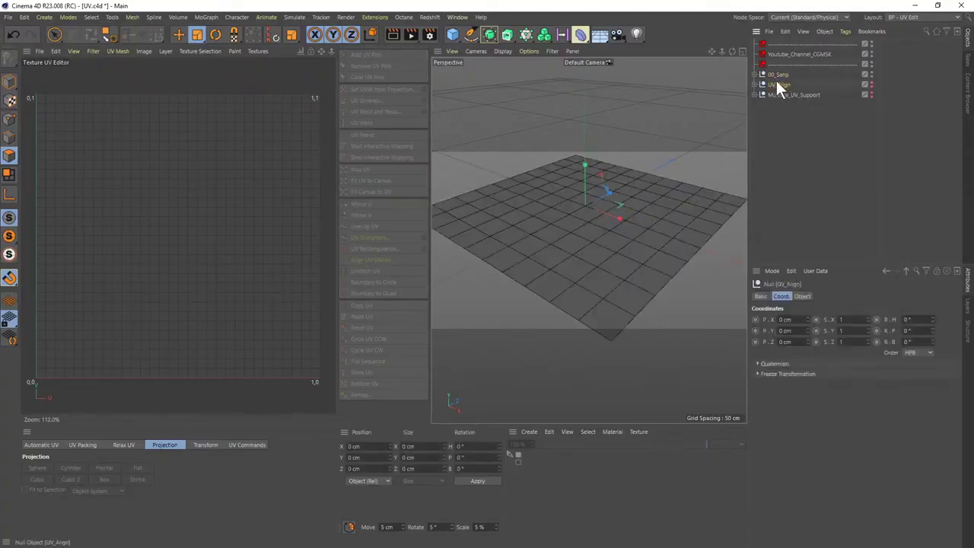
left_click(762, 75)
left_click(779, 85)
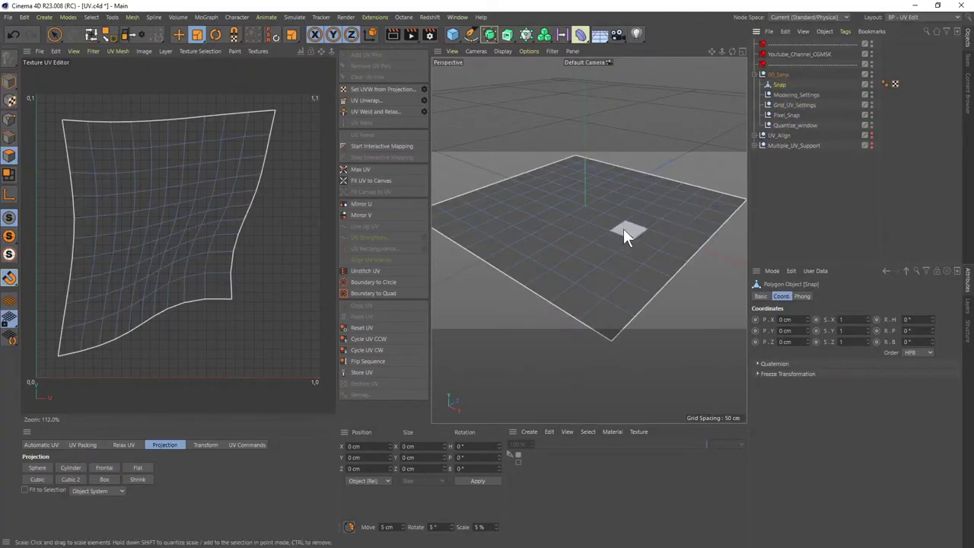
- Show the Modeling settings with the snapping options for the selected Snap mesh
left_click(798, 186)
left_click(551, 231)
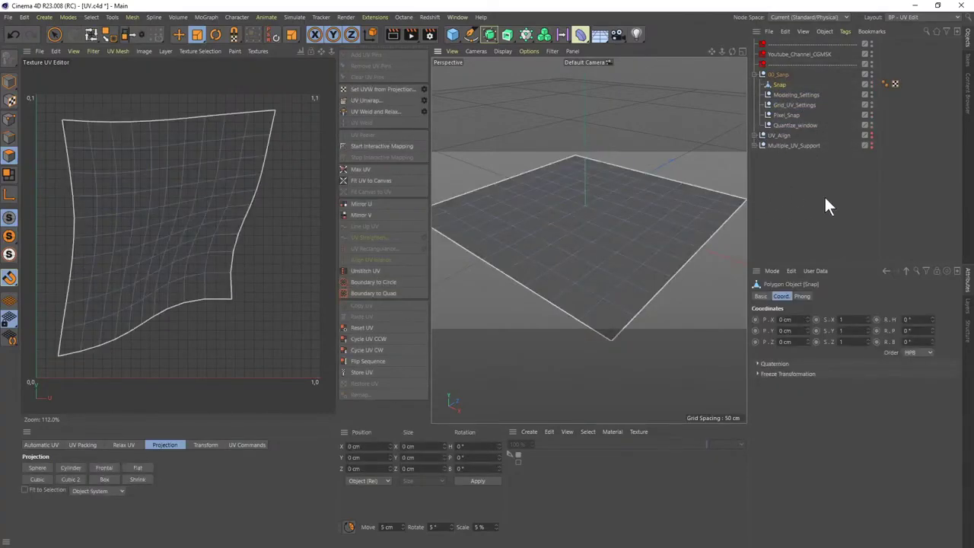
left_click(790, 272)
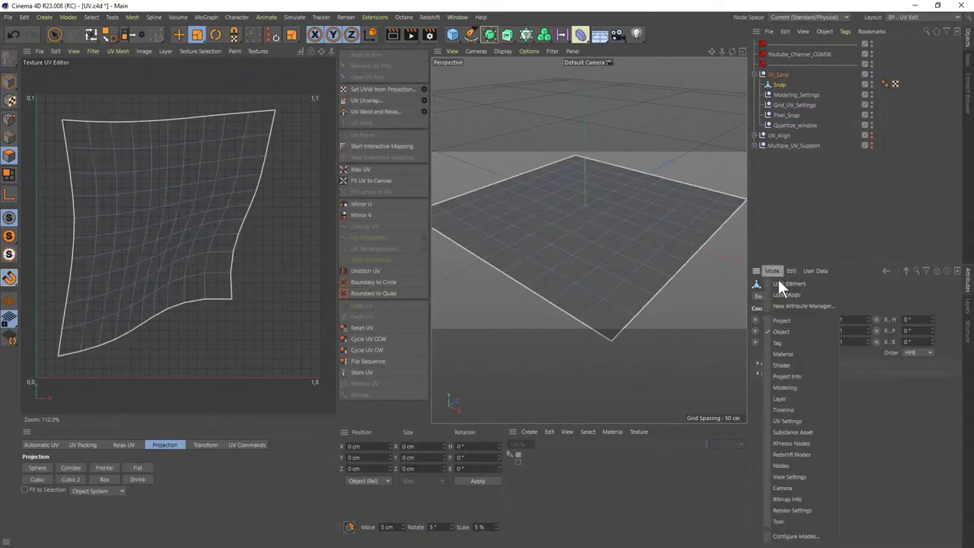
left_click(791, 389)
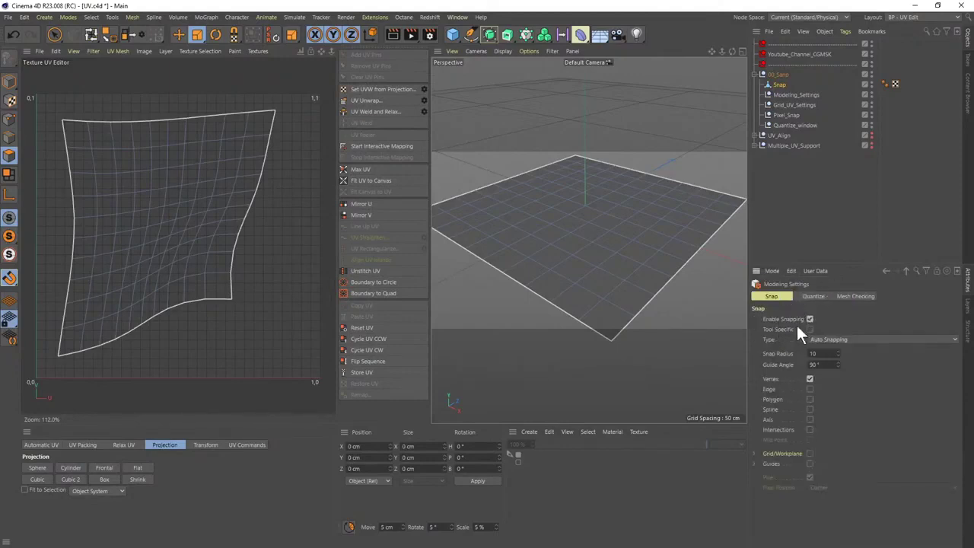
- Examine the Move tool's UV settings and the Scale tool's Options and Magnet settings on the Snap mesh
left_click(770, 176)
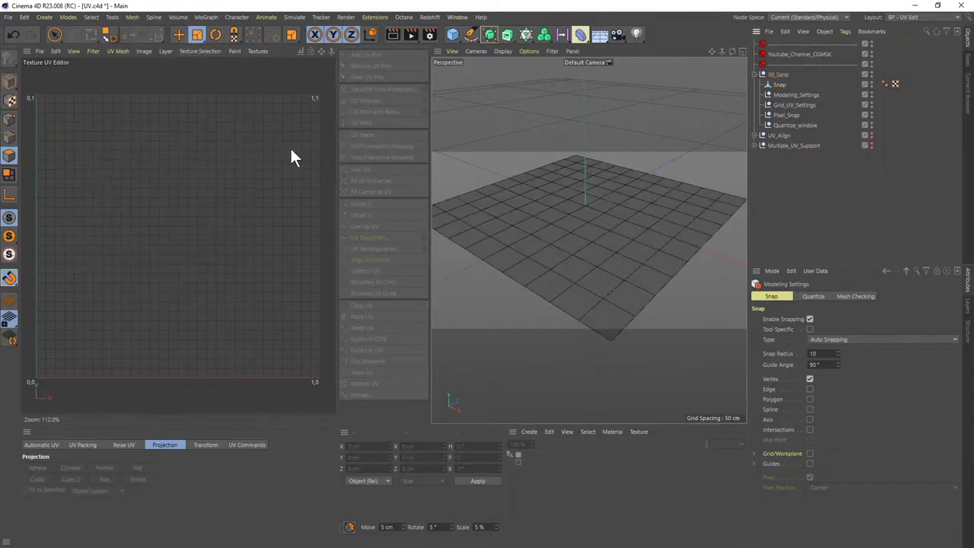
left_click(177, 33)
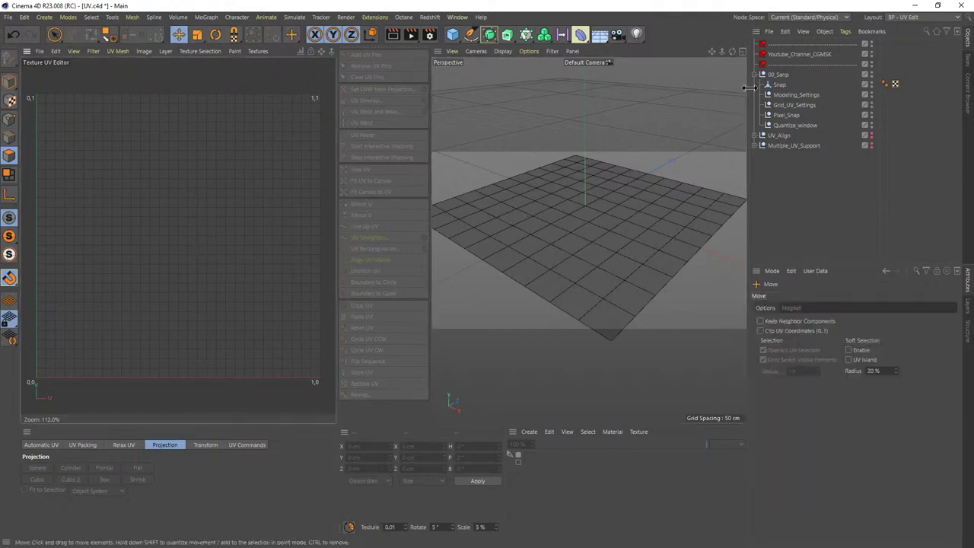
left_click(523, 173)
key("t")
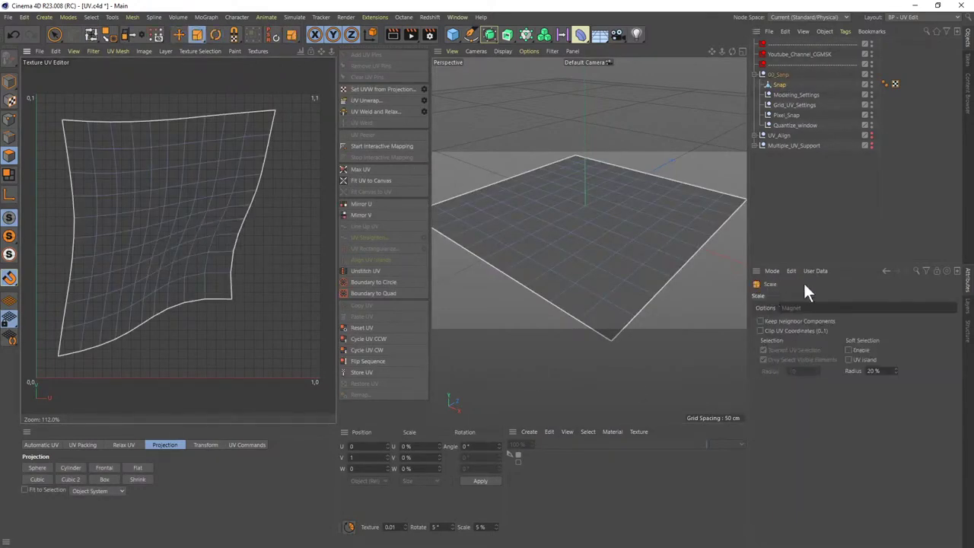
left_click(791, 308)
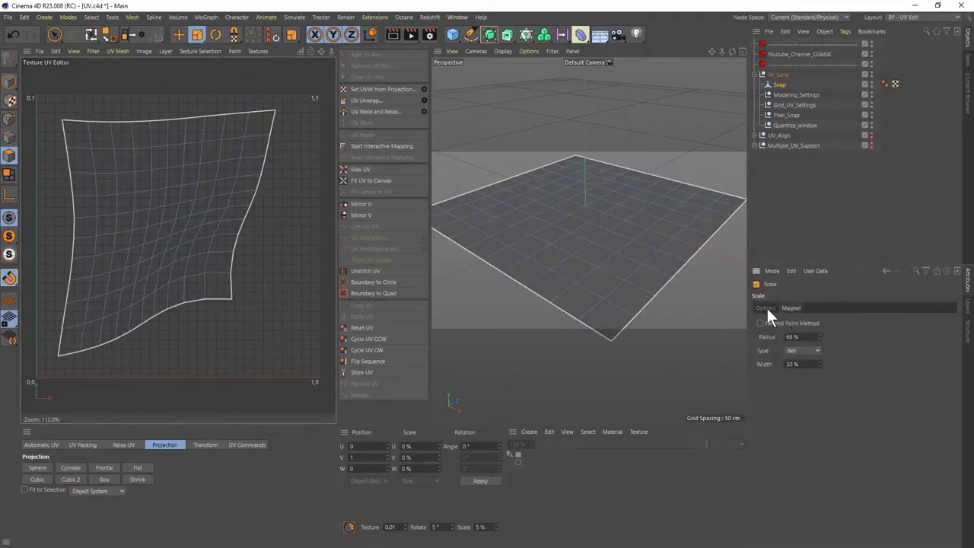
left_click(767, 308)
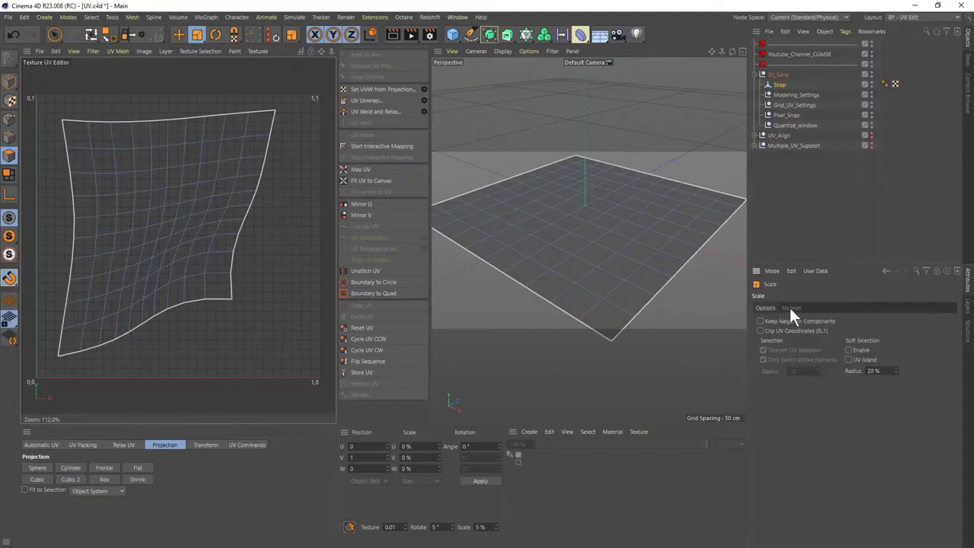
left_click(790, 307)
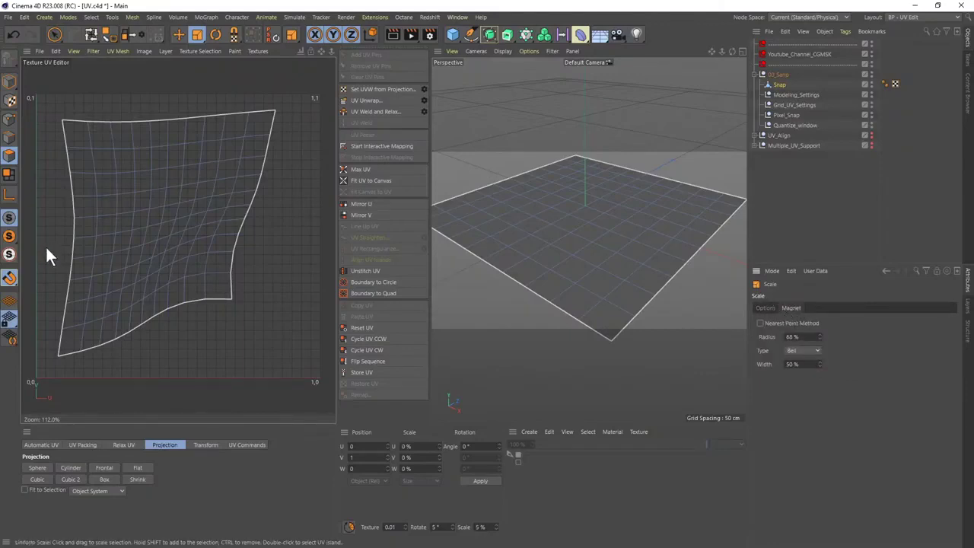
- Turn snapping off and detach the snap commands as a floating palette over the UV command list
left_click_drag(182, 266, 172, 266)
left_click(19, 277)
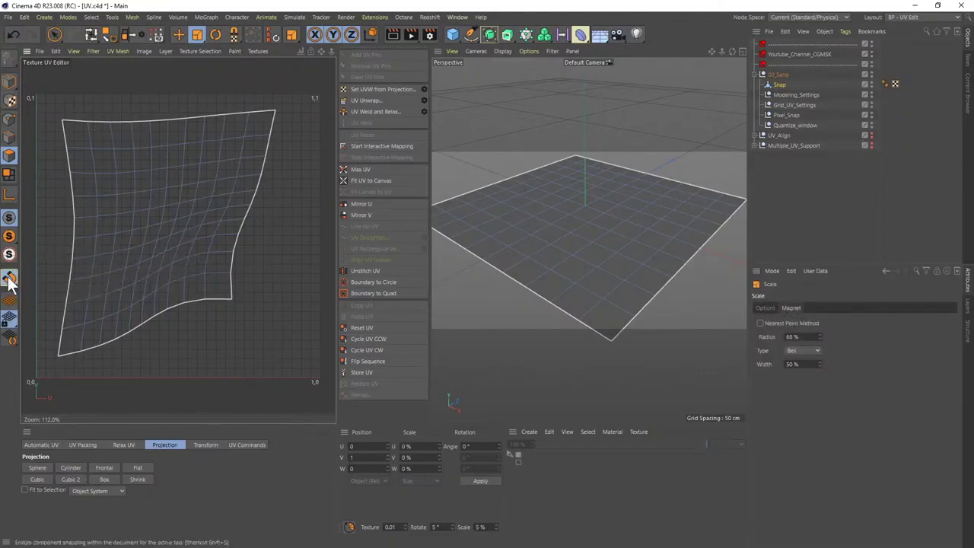
left_click_drag(61, 156, 371, 132)
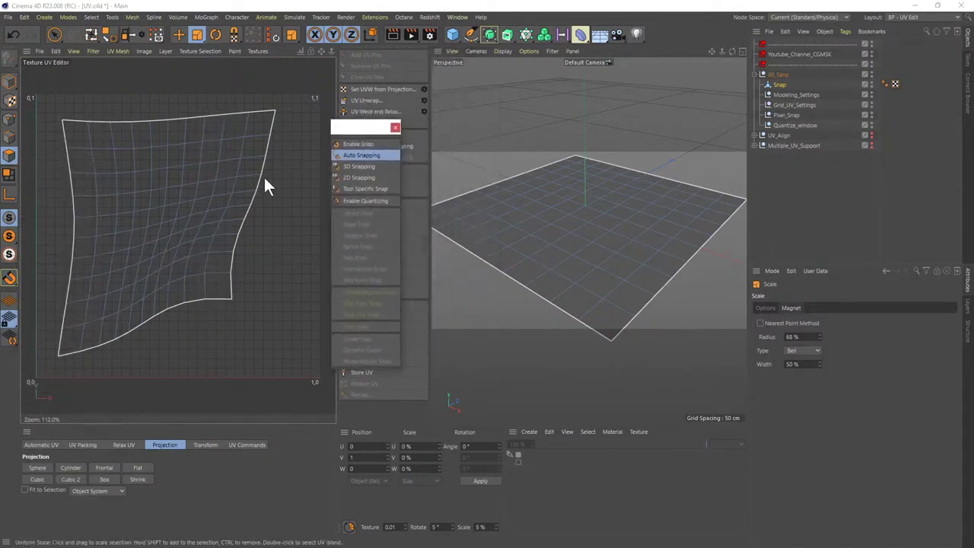
- Open the Modeling settings in a separate Attributes window beside the snap palette and enable snapping there
left_click(261, 146)
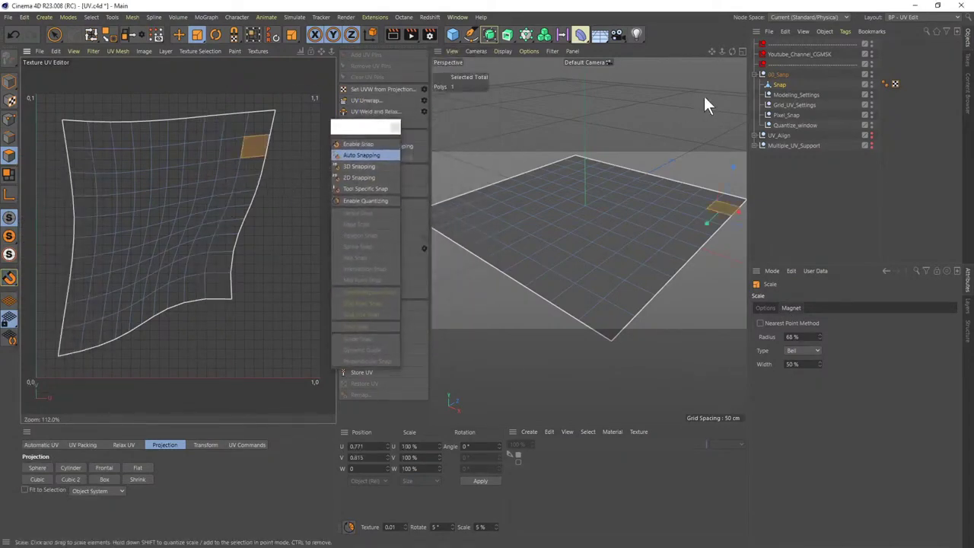
left_click(780, 85)
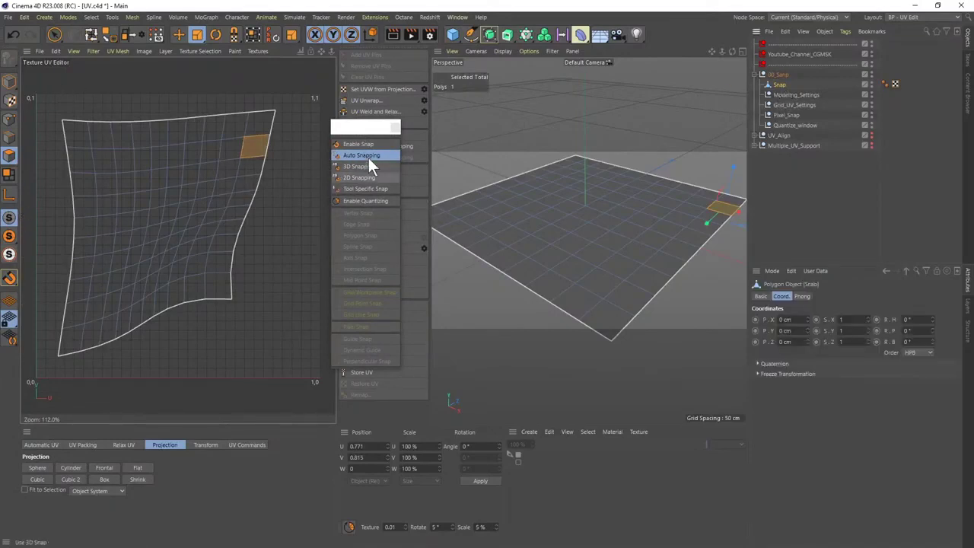
left_click(777, 272)
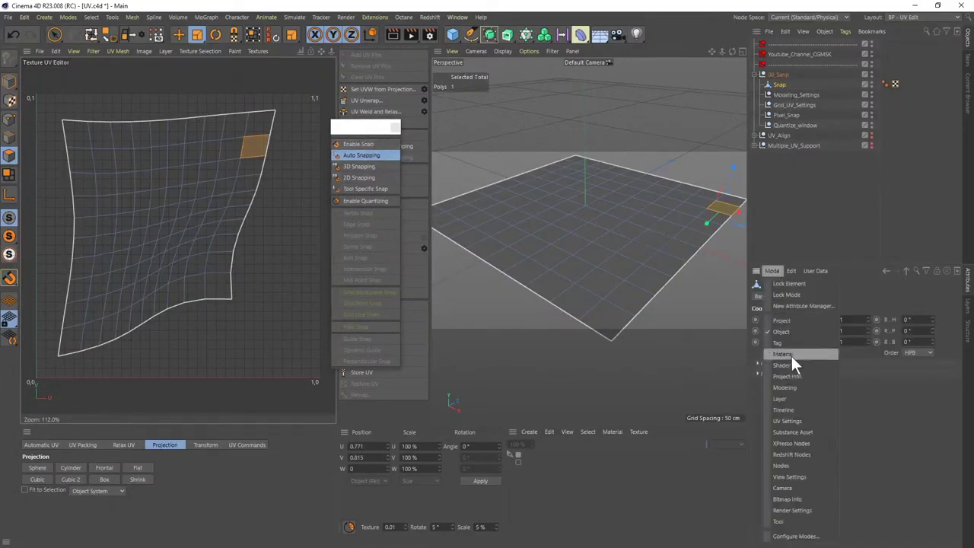
left_click(787, 387)
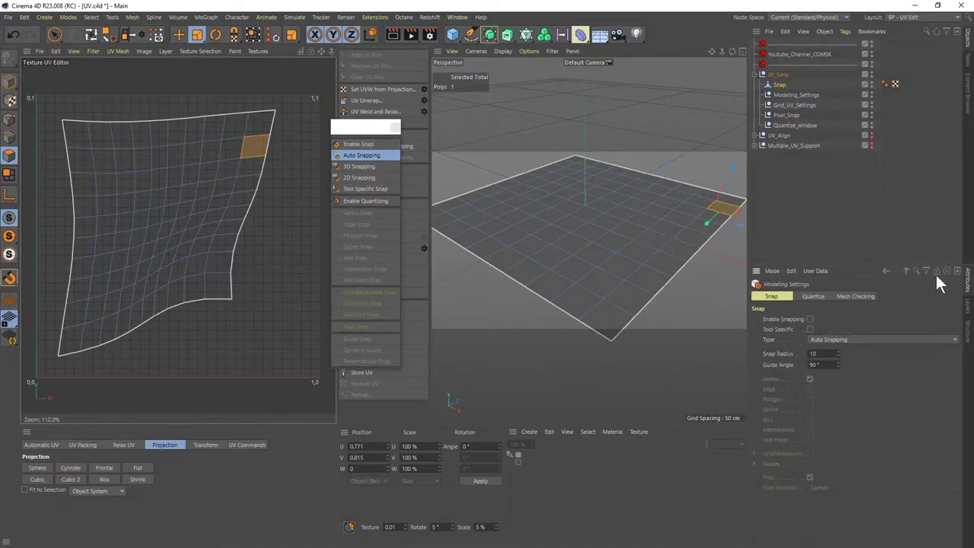
left_click(957, 271)
left_click_drag(802, 264, 632, 206)
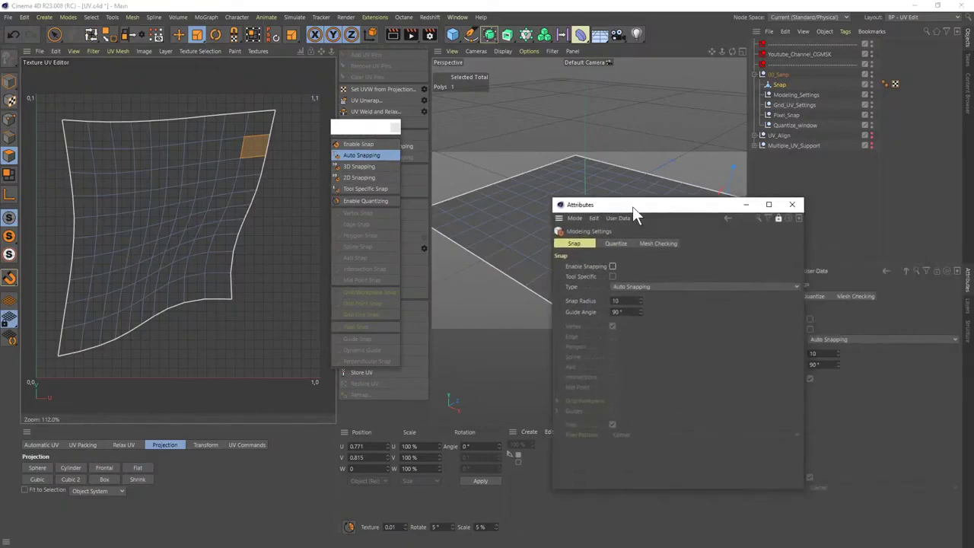
left_click(612, 266)
left_click_drag(359, 129, 502, 207)
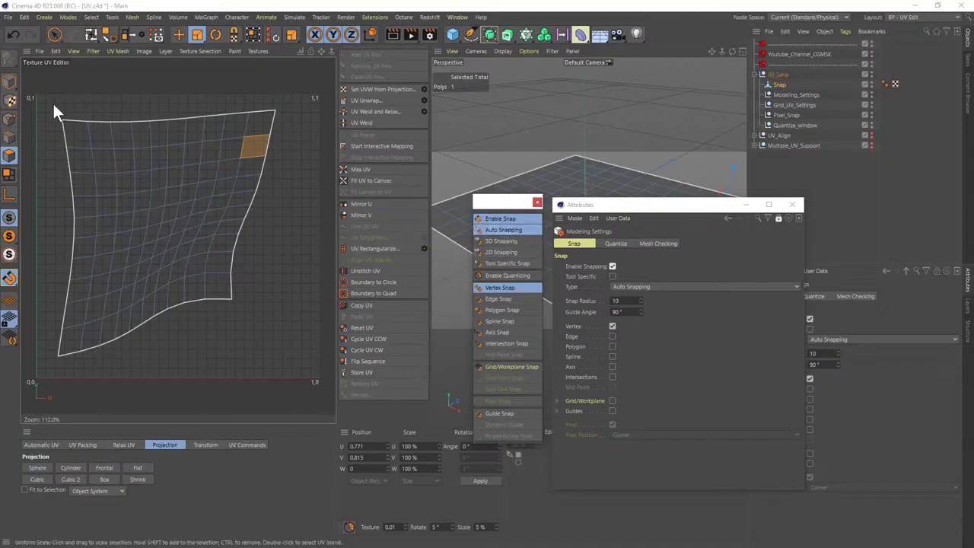
- In point mode, try moving one mesh point in the viewport and one UV point in the UV editor with vertex snapping
left_click(9, 120)
left_click(565, 176)
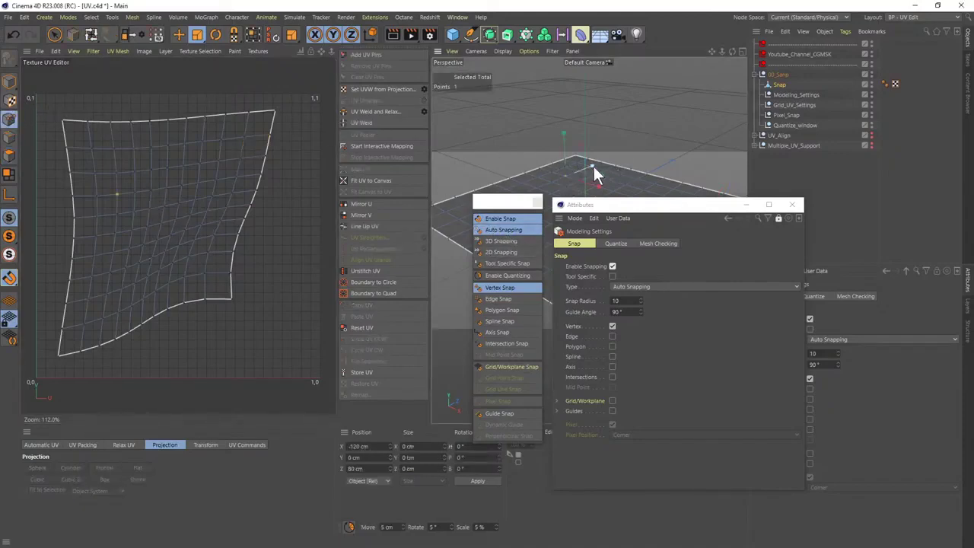
key("e")
mouse_move(600, 174)
left_mouse_down()
mouse_move(578, 163)
mouse_move(587, 177)
left_mouse_up()
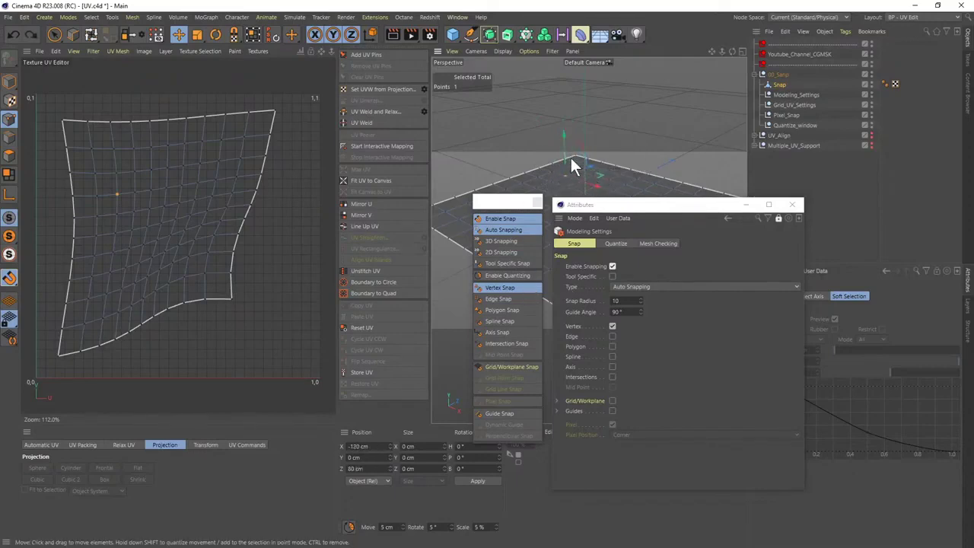
left_click(134, 192)
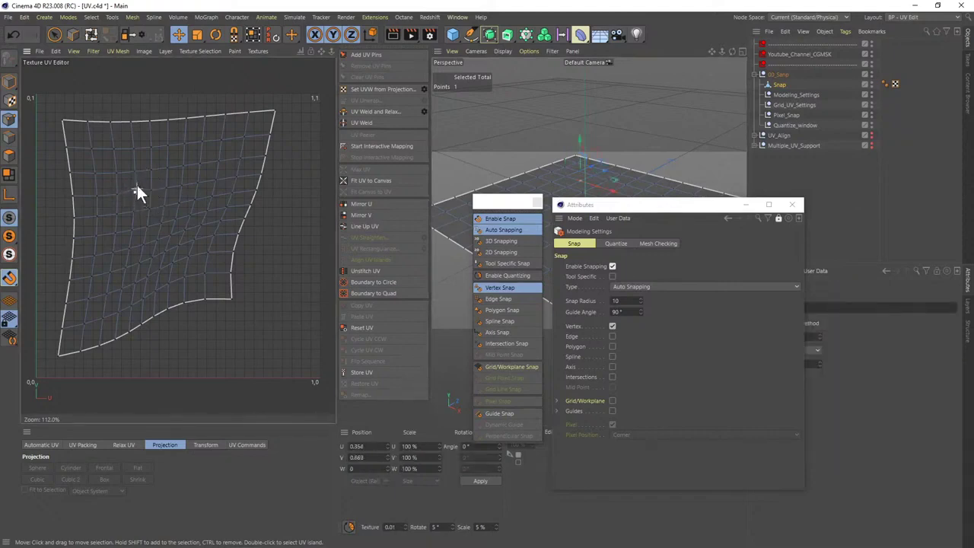
left_click_drag(137, 185, 132, 189)
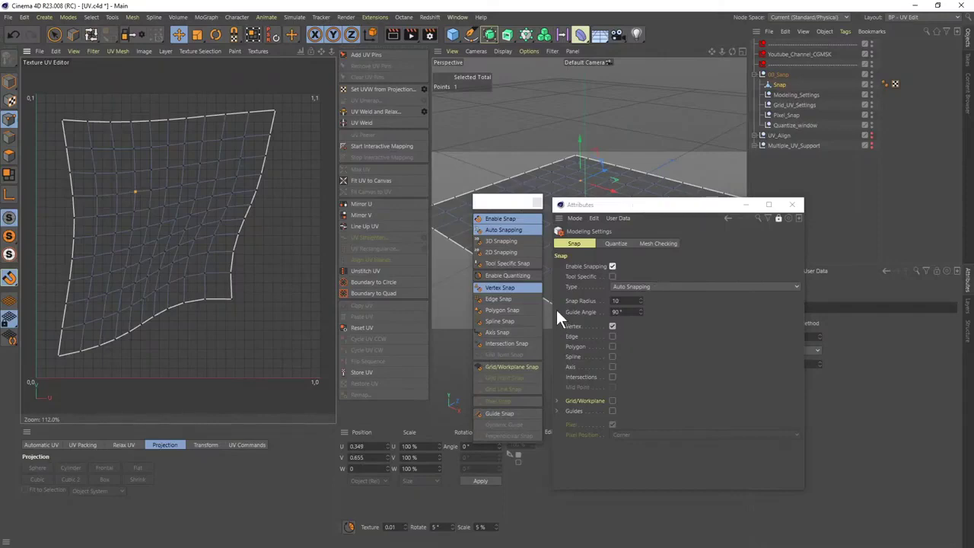
- Place the snap palette against the floating Attributes window and toggle quantizing on and off
left_click(500, 276)
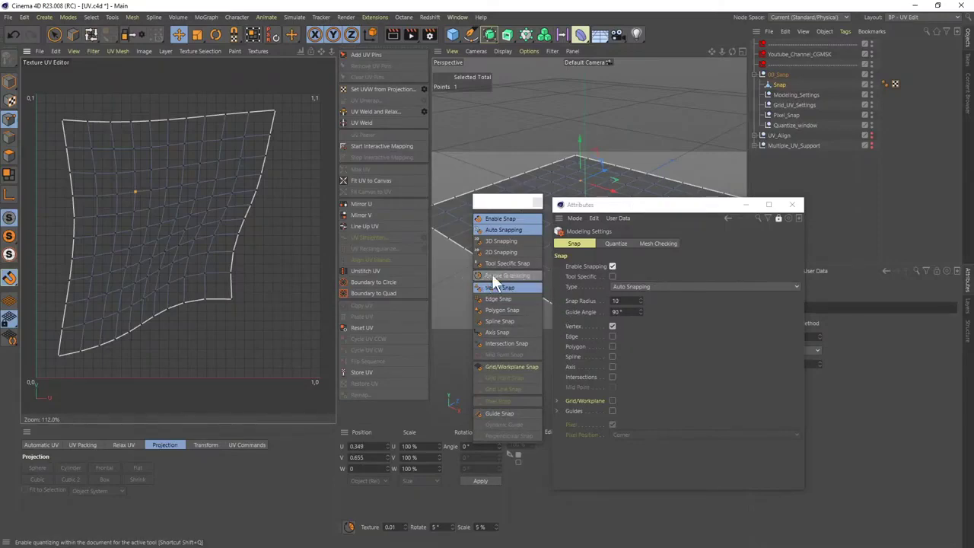
left_click_drag(500, 204, 509, 207)
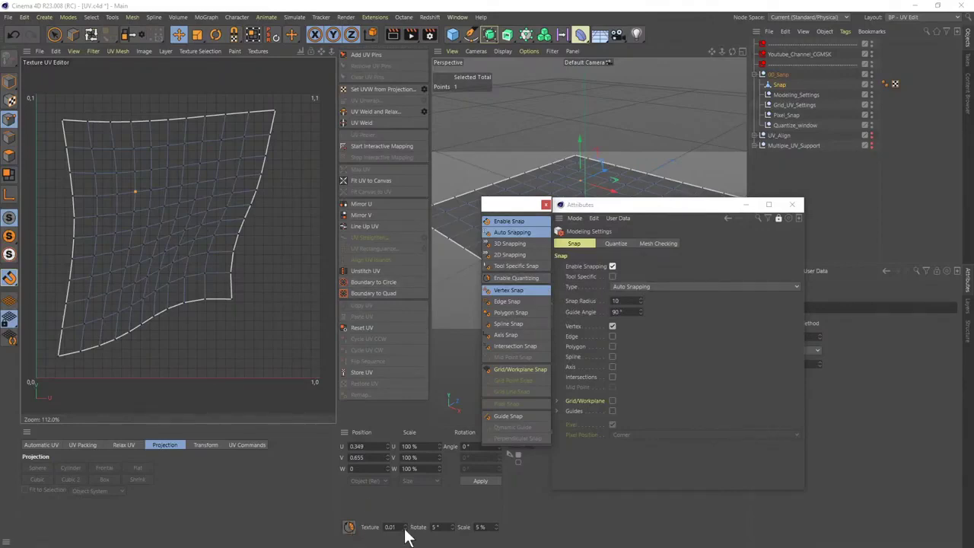
left_click(348, 527)
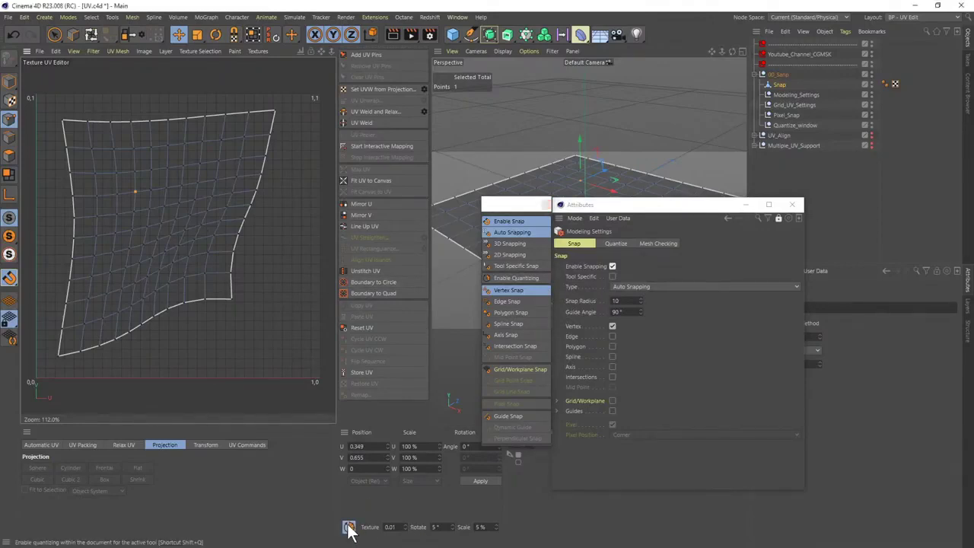
left_click(349, 527)
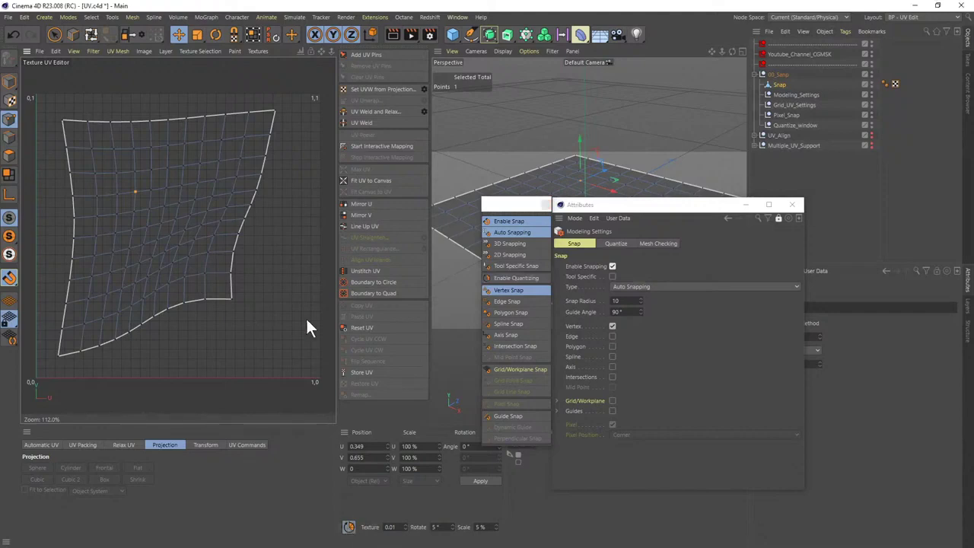
- Select a patch of polygons in the UV editor and try rotating it there and in the viewport, undoing each rotation
left_click(10, 155)
mouse_move(125, 186)
left_mouse_down()
mouse_move(139, 222)
mouse_move(175, 185)
mouse_move(294, 214)
mouse_move(30, 198)
left_mouse_up()
key("r")
key("ctrl+z")
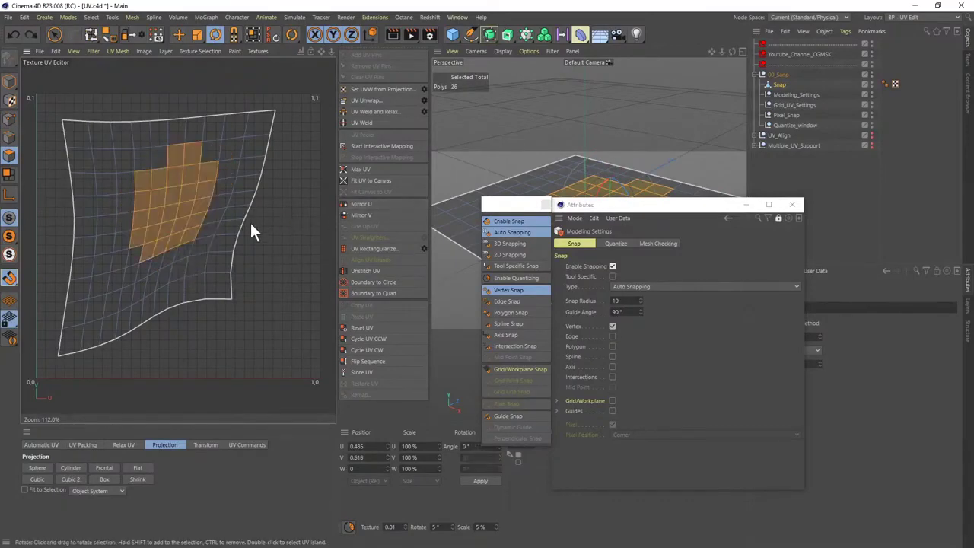
left_click_drag(620, 185, 628, 202)
key("ctrl+z")
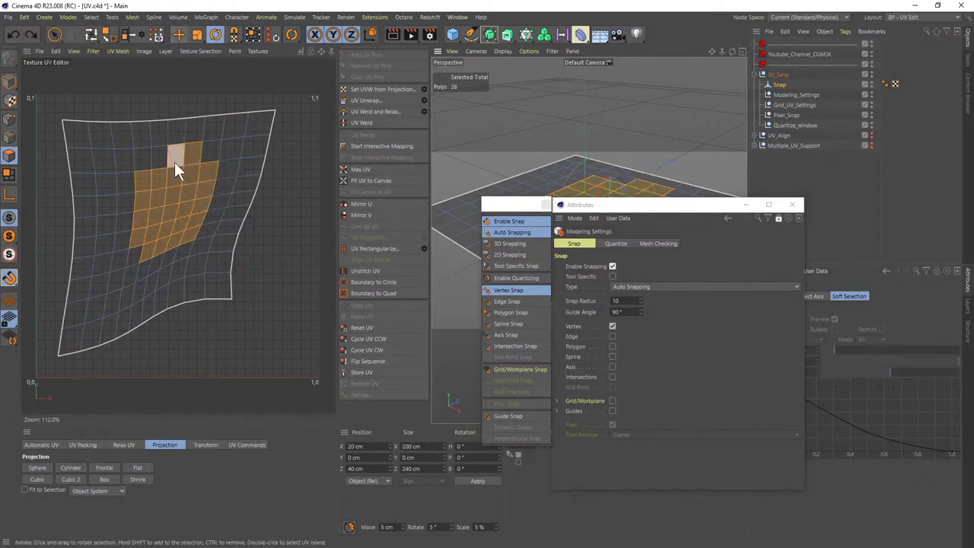
left_click(190, 203)
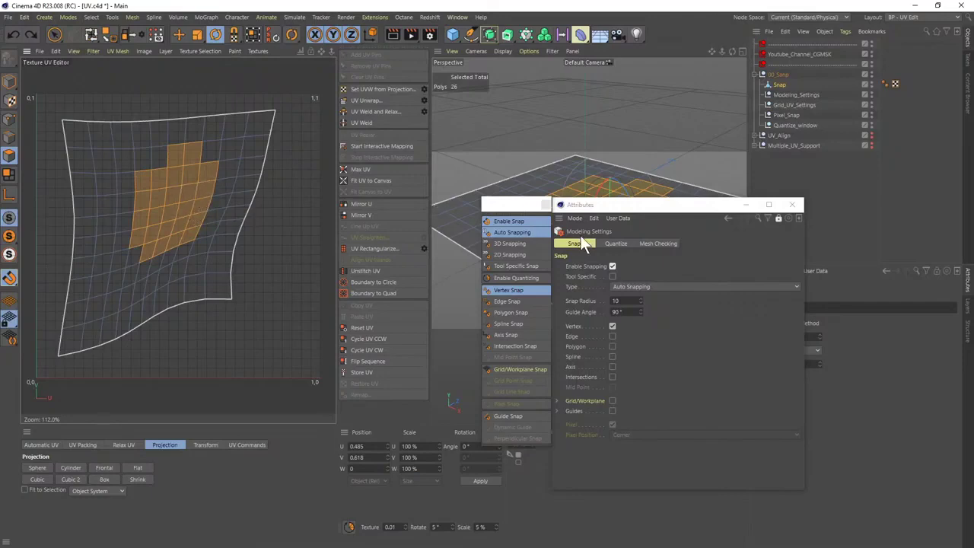
- Set the quantized rotation increment to 45° and try rotating the selected polygon patch in the UV editor
left_click_drag(607, 203, 660, 205)
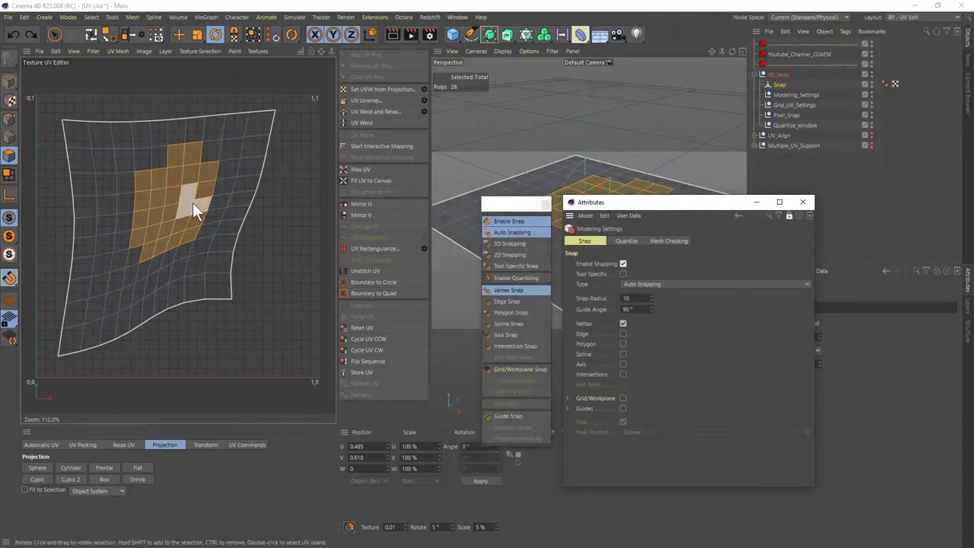
mouse_move(192, 202)
left_mouse_down()
mouse_move(50, 207)
mouse_move(190, 210)
left_mouse_up()
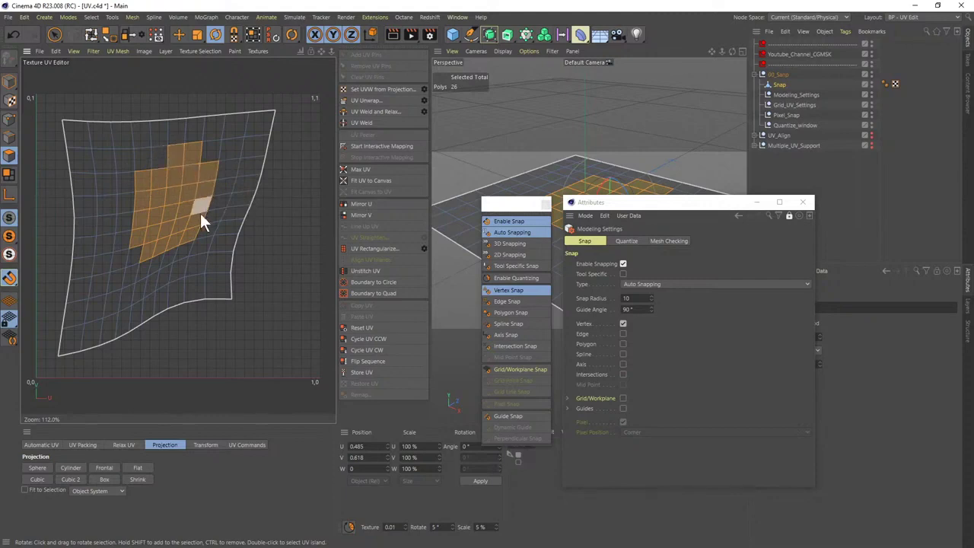
left_click(436, 526)
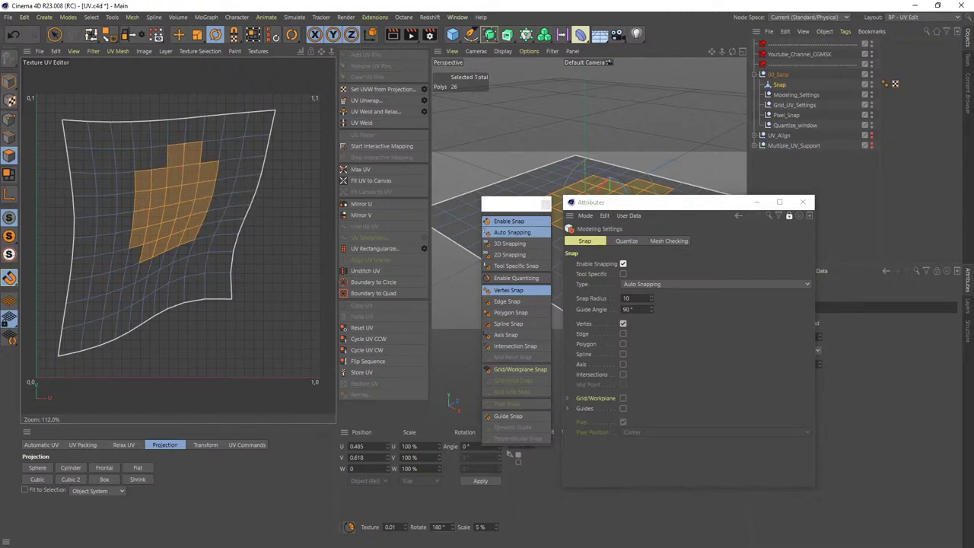
key("ctrl+a")
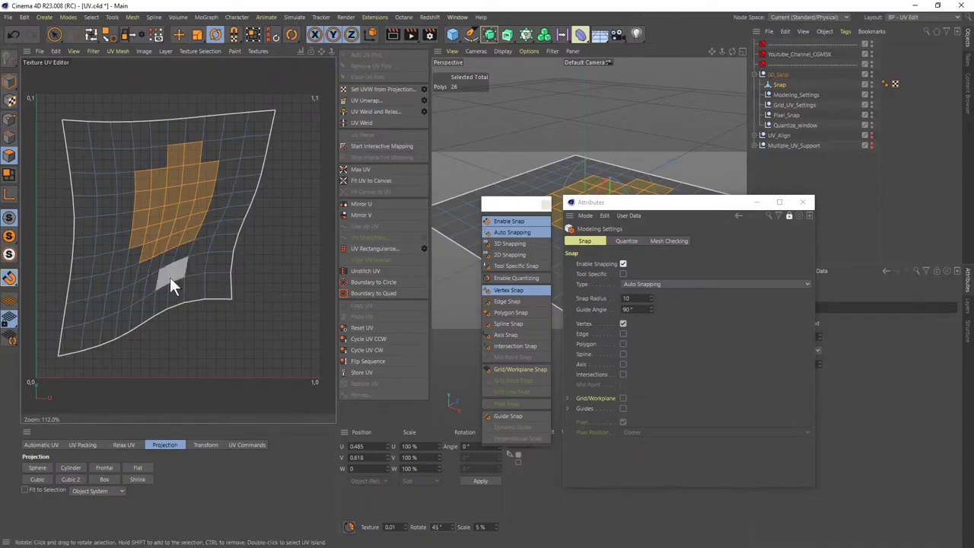
mouse_move(183, 219)
left_mouse_down()
mouse_move(7, 228)
mouse_move(331, 204)
mouse_move(178, 230)
left_mouse_up()
key("shift+s")
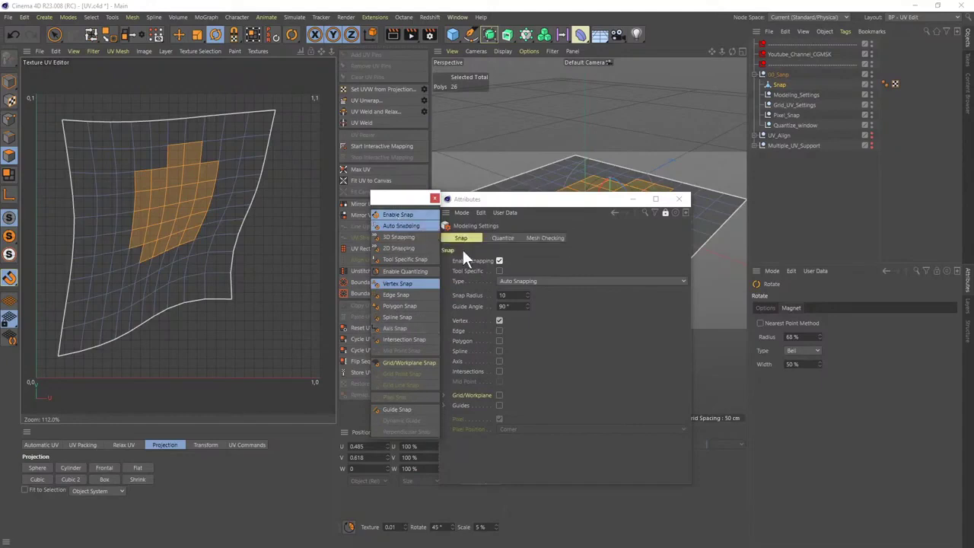
- Enable Grid/Workplane snapping and lower the UV grid's U and V subdivisions in the UV Settings filter options
left_click(405, 363)
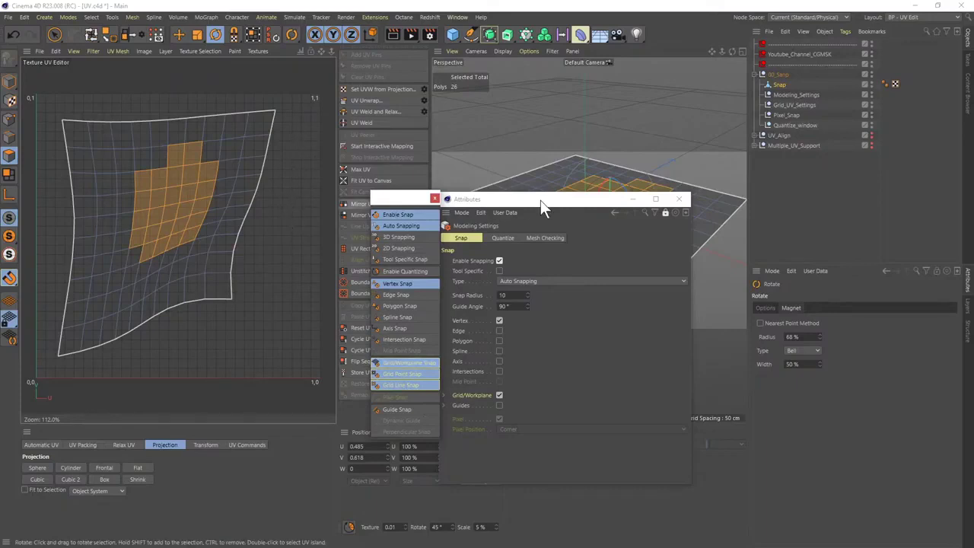
left_click(772, 271)
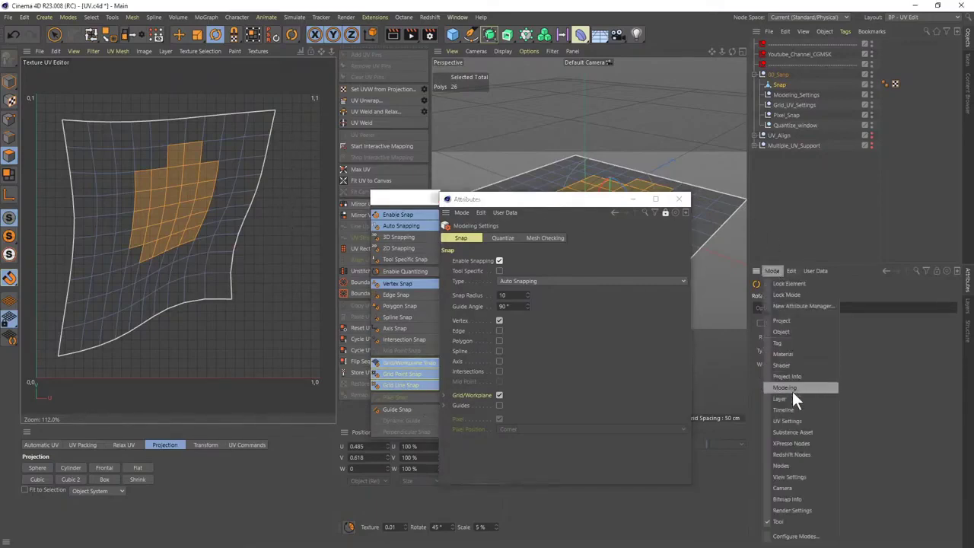
left_click(792, 421)
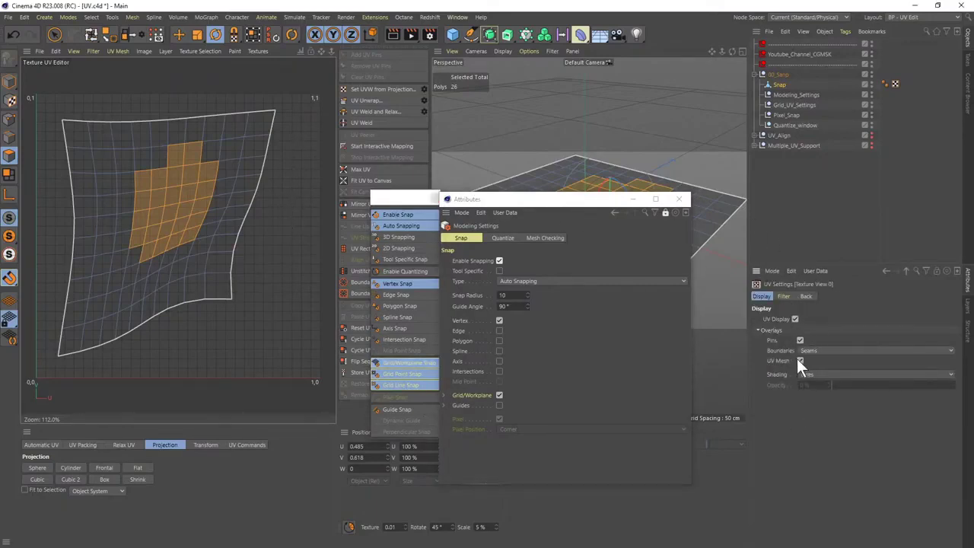
left_click(783, 296)
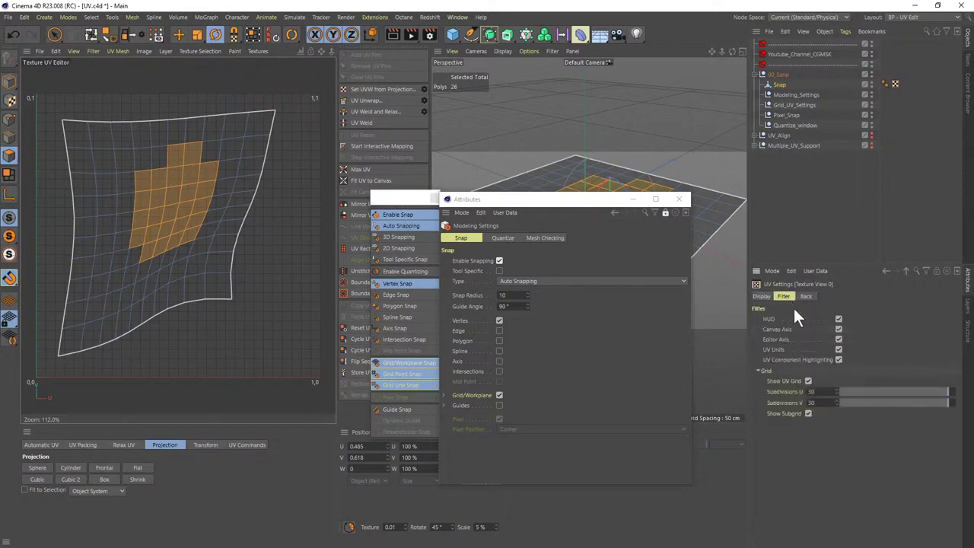
left_click(886, 392)
left_click(877, 402)
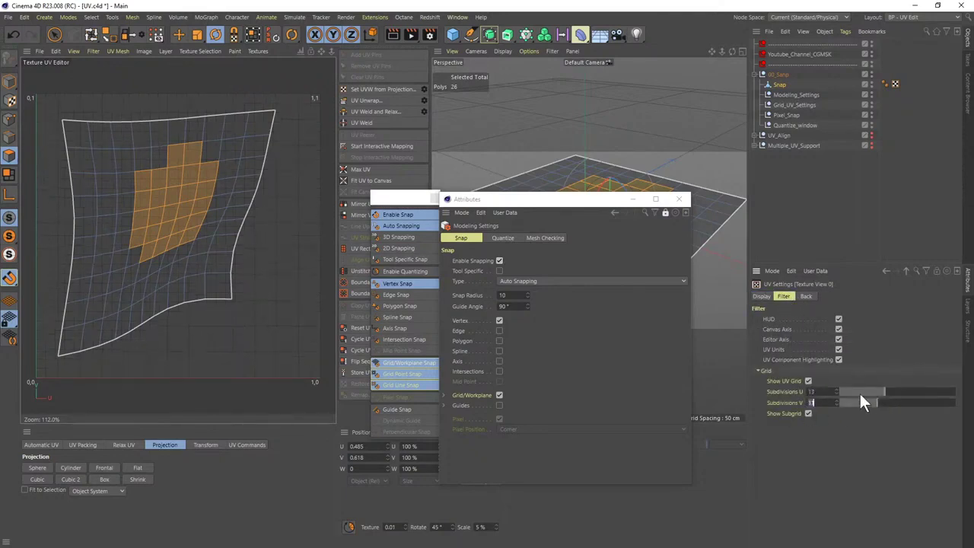
- In point mode, use the Move tool to try snapping UV points on and near the mesh's outer edge to the grid
left_click(10, 119)
key("e")
left_click(226, 206)
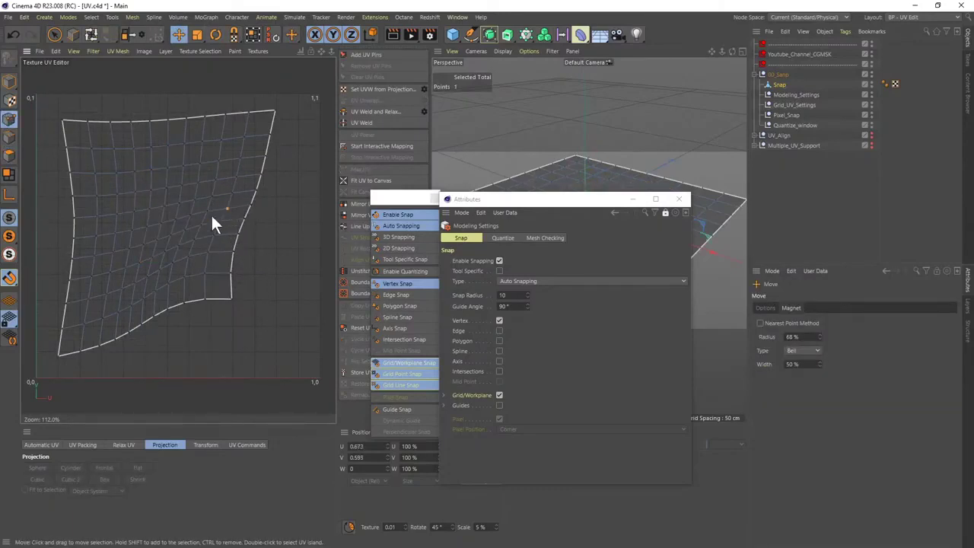
scroll(213, 215, "up", 3)
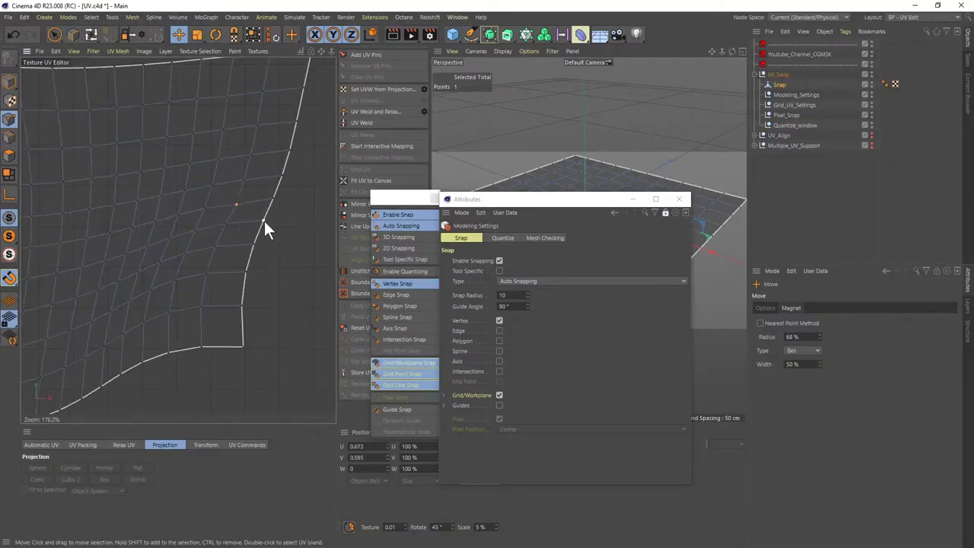
left_click_drag(264, 222, 289, 236)
left_click_drag(264, 220, 280, 185)
left_click(212, 185)
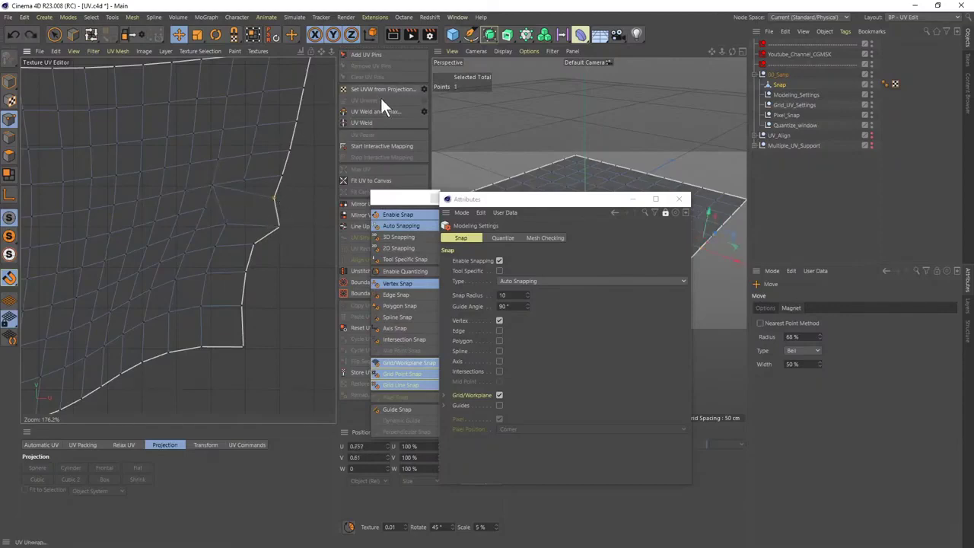
- Restore the distorted UV mesh to a regular square layout, frame it, and disable Grid/Workplane snapping
left_click(369, 122)
key("h")
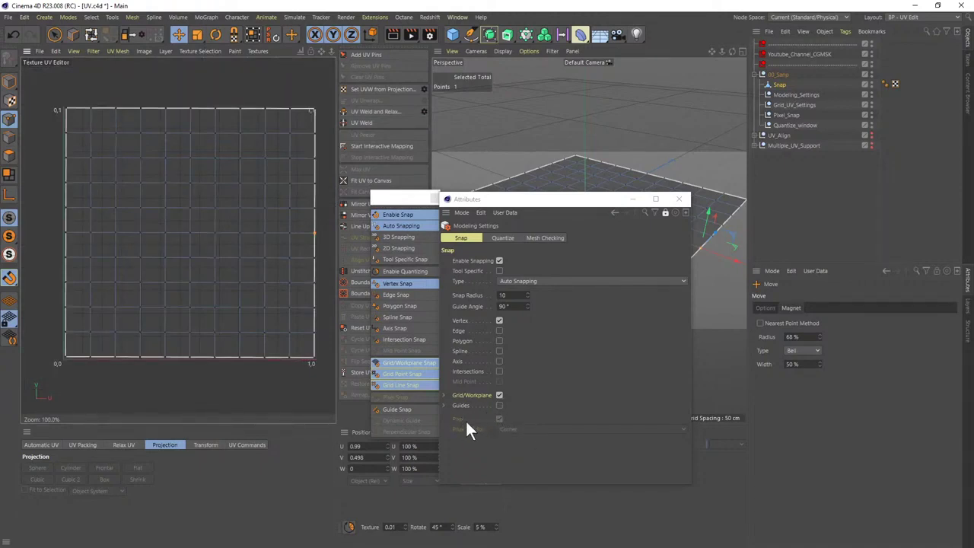
left_click(499, 395)
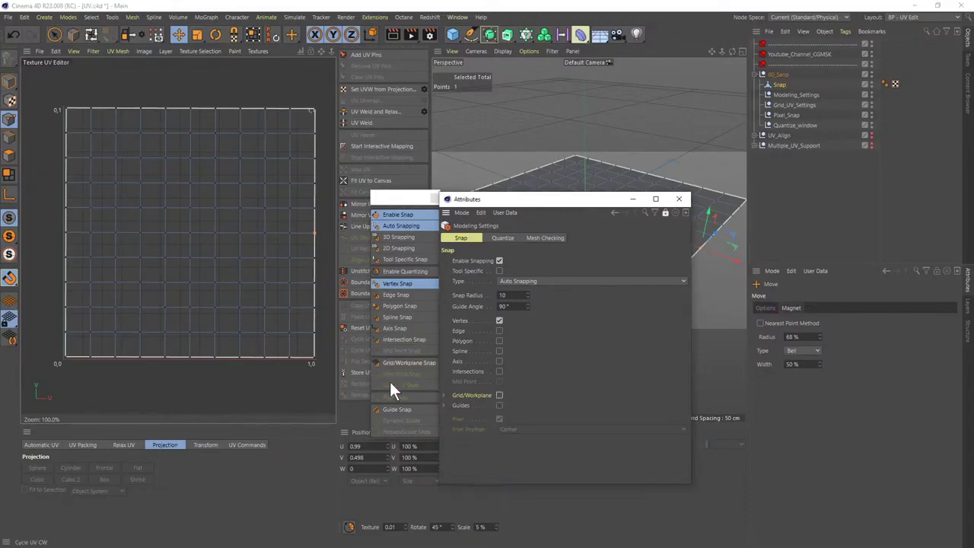
- Load the Checker.jpg texture into the UV editor from the 03_UV folder inside the desktop's R23-WK folder
left_click(40, 51)
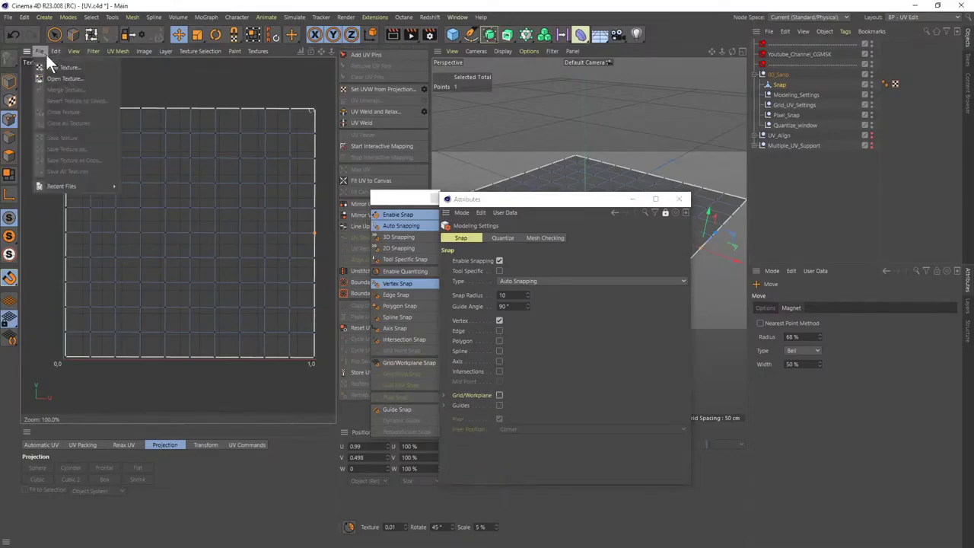
left_click(59, 78)
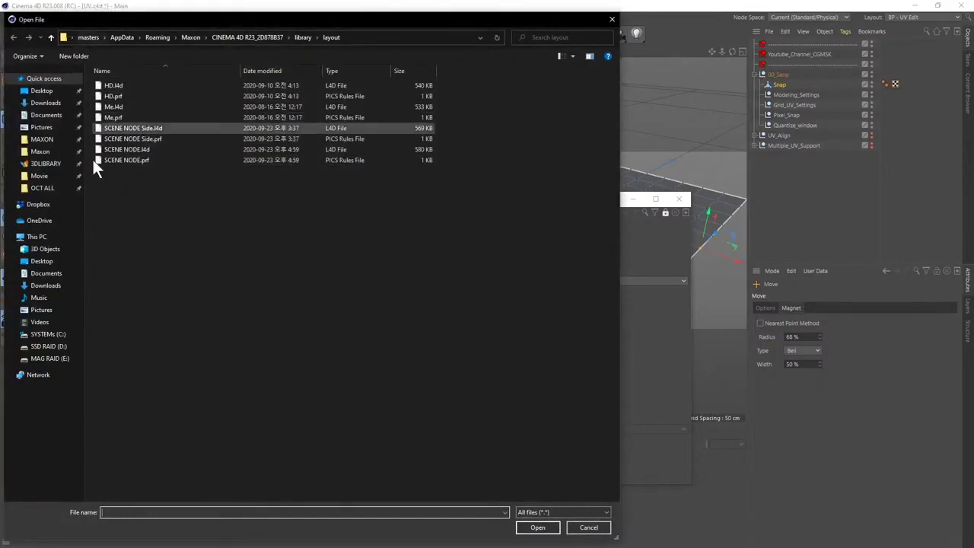
left_click(43, 263)
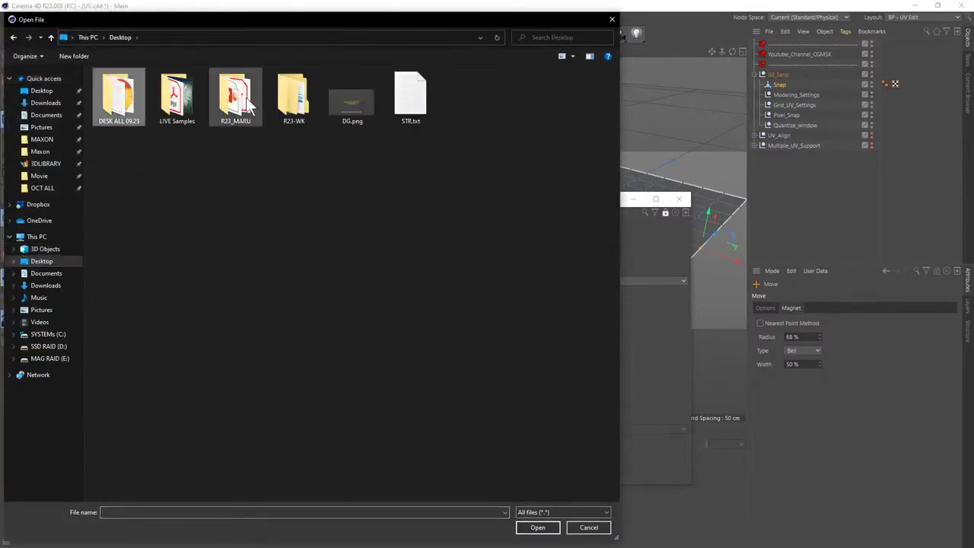
double_click(289, 103)
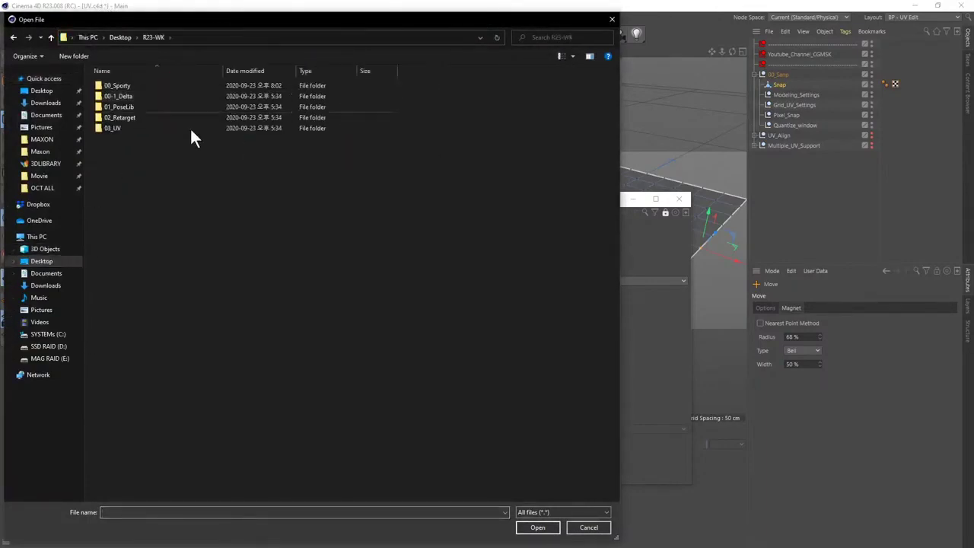
double_click(110, 128)
double_click(111, 85)
double_click(121, 95)
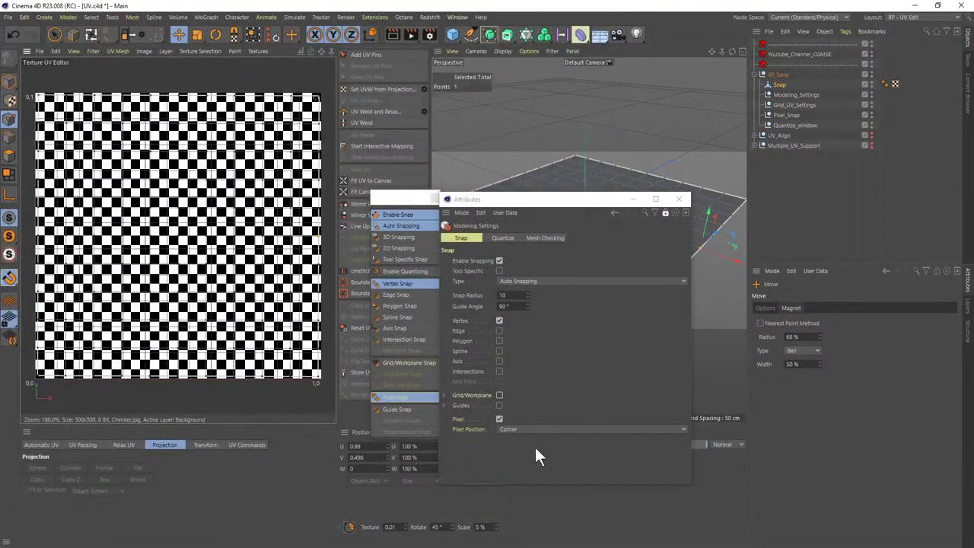
- Move one UV point to about U 0.797, V 0.697 on the checker texture with Pixel Snap active
scroll(257, 163, "up", 5)
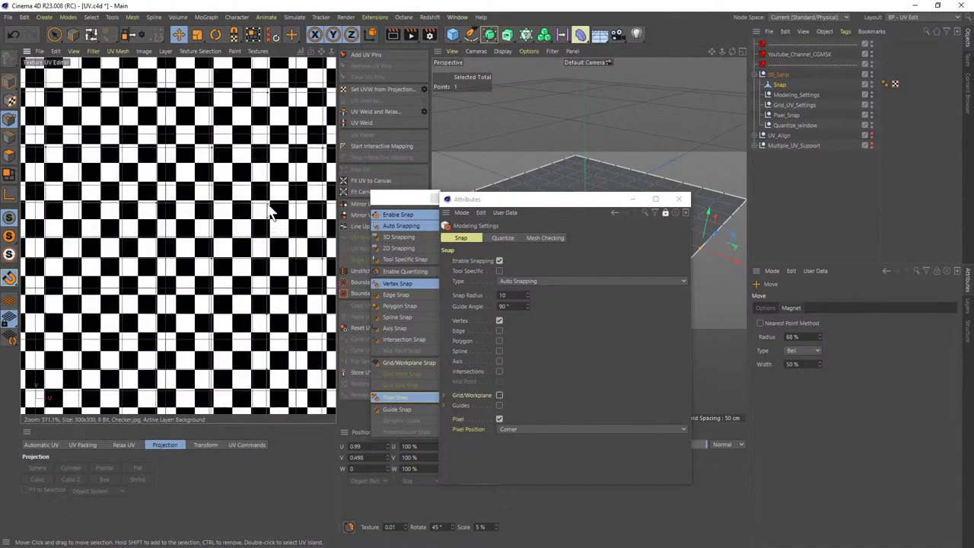
scroll(266, 191, "up", 3)
scroll(266, 190, "up", 8)
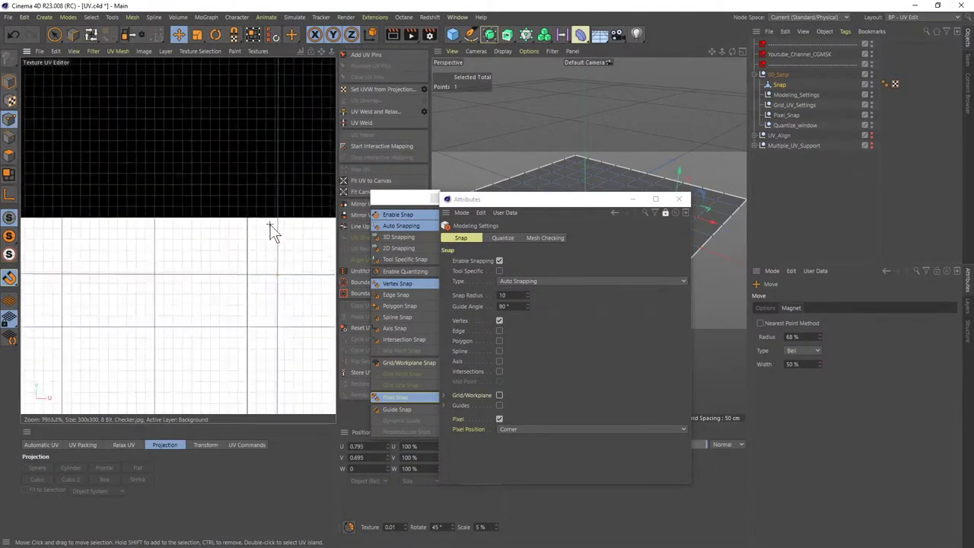
scroll(285, 210, "up", 5)
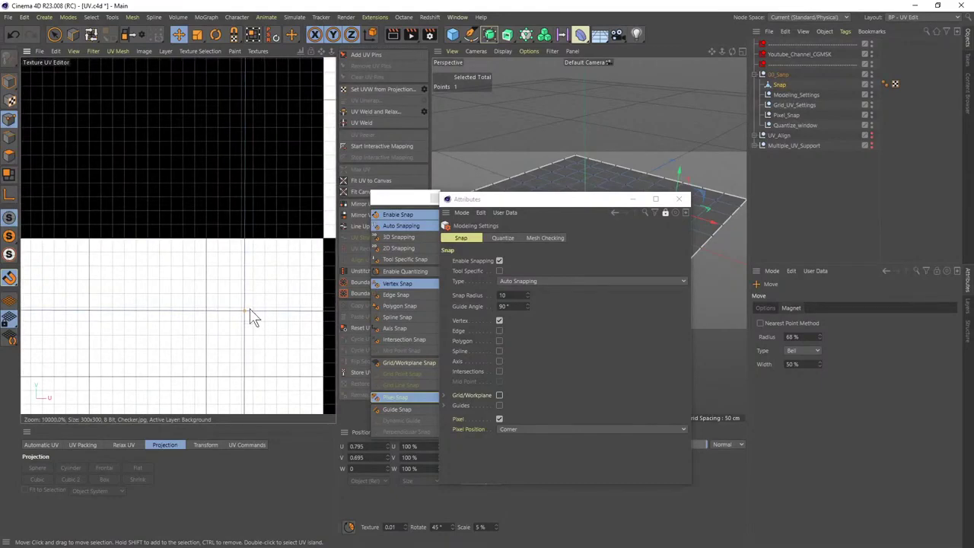
left_click_drag(245, 322, 271, 290)
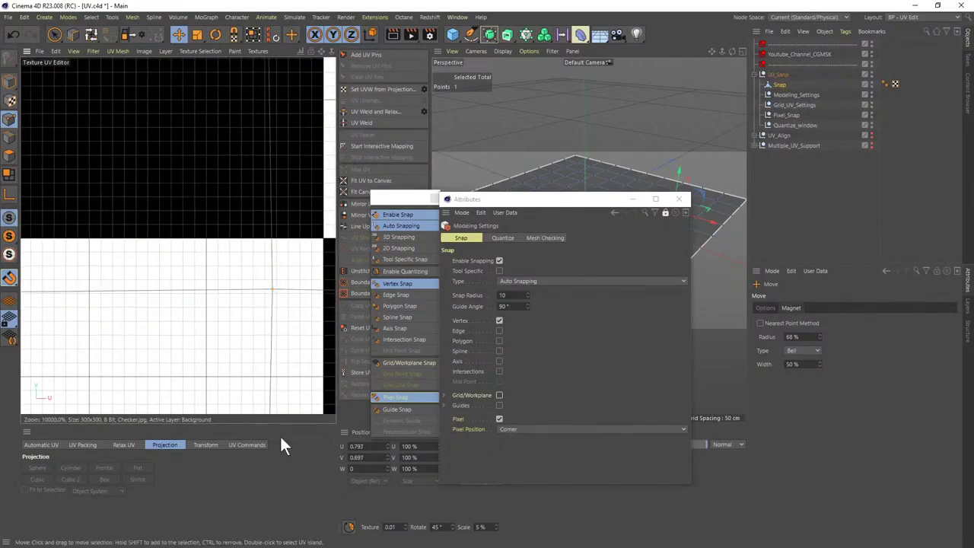
middle_click_drag(274, 307, 261, 304, "alt")
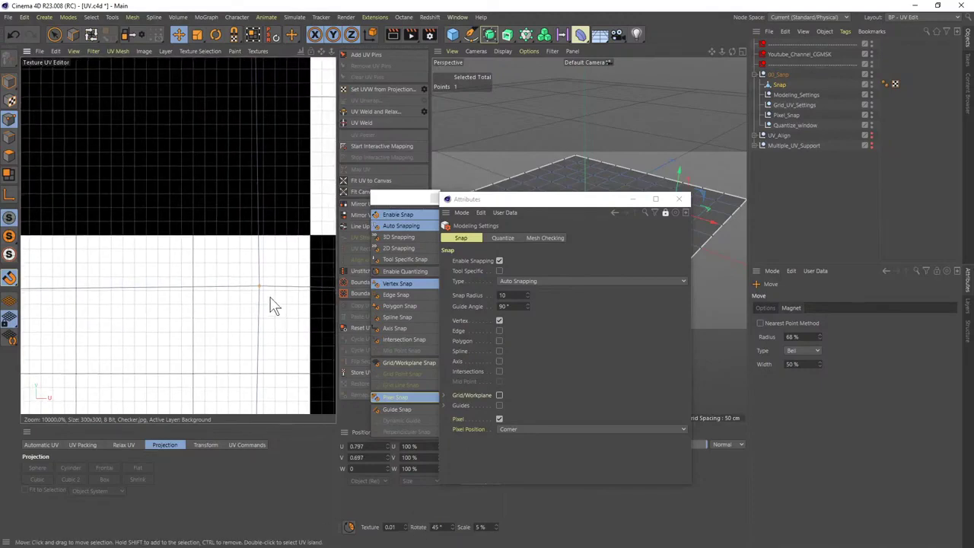
- Toggle quantizing on and off, and snap the UV point to the checker square's pixel corner at U 0.8, V 0.7
left_click(349, 526)
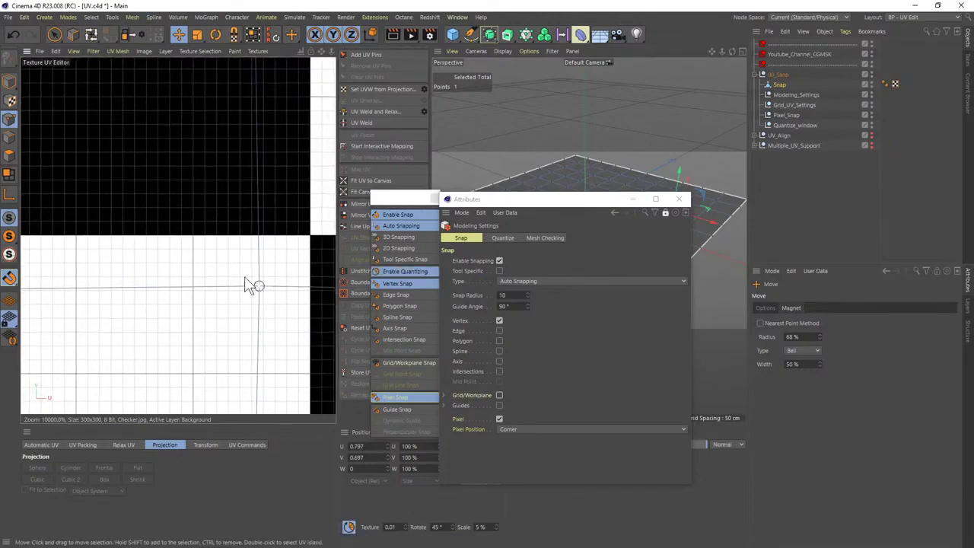
scroll(242, 301, "down", 4)
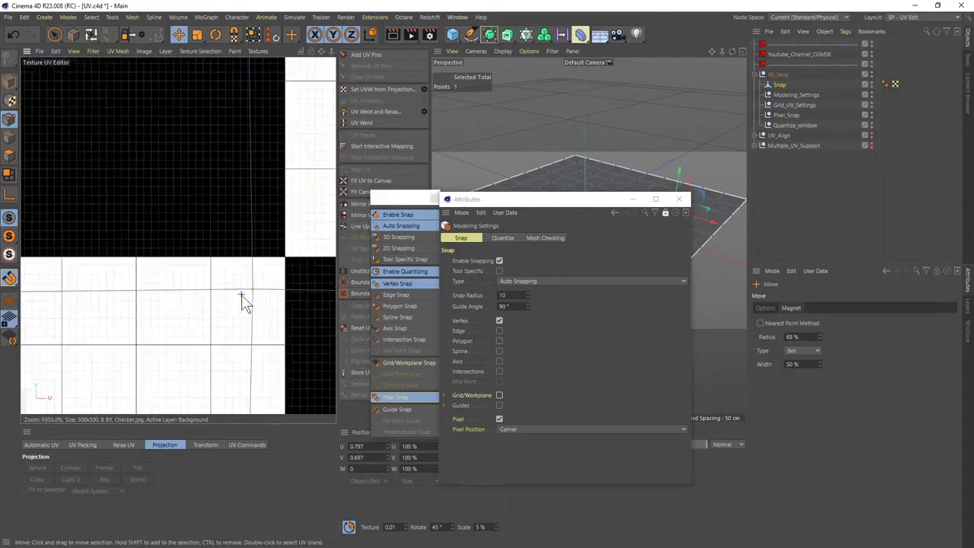
scroll(245, 297, "up", 2)
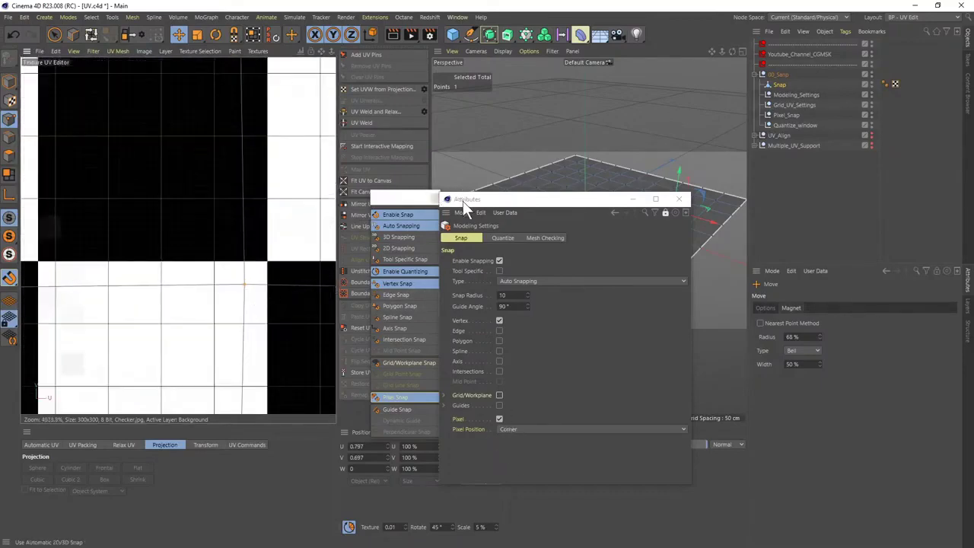
left_click_drag(462, 199, 468, 196)
scroll(221, 278, "up", 1)
scroll(228, 278, "up", 4)
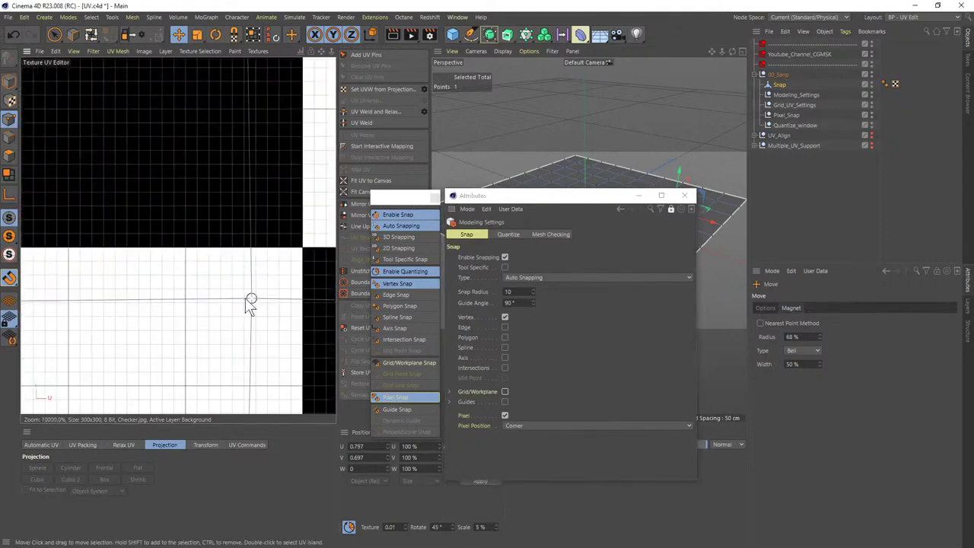
left_click(350, 527)
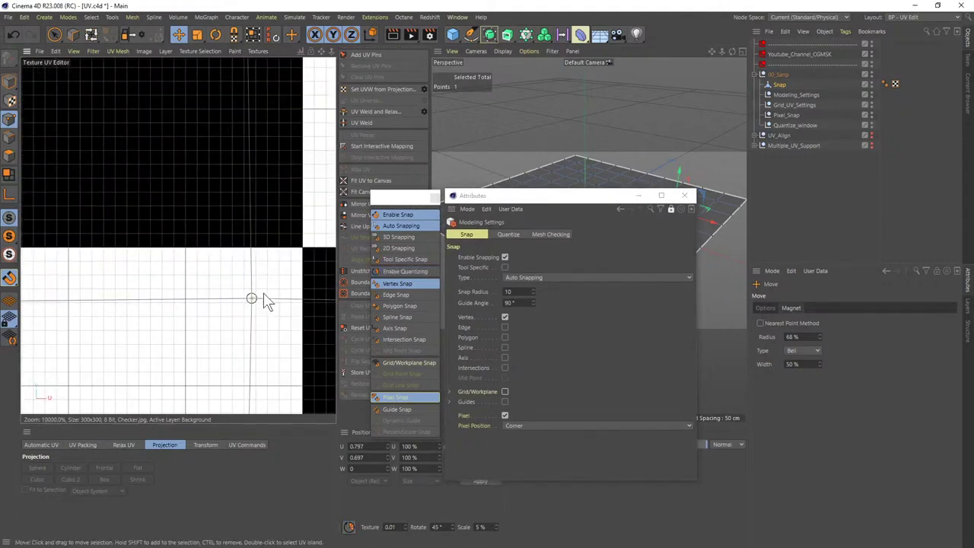
left_click_drag(259, 273, 301, 247)
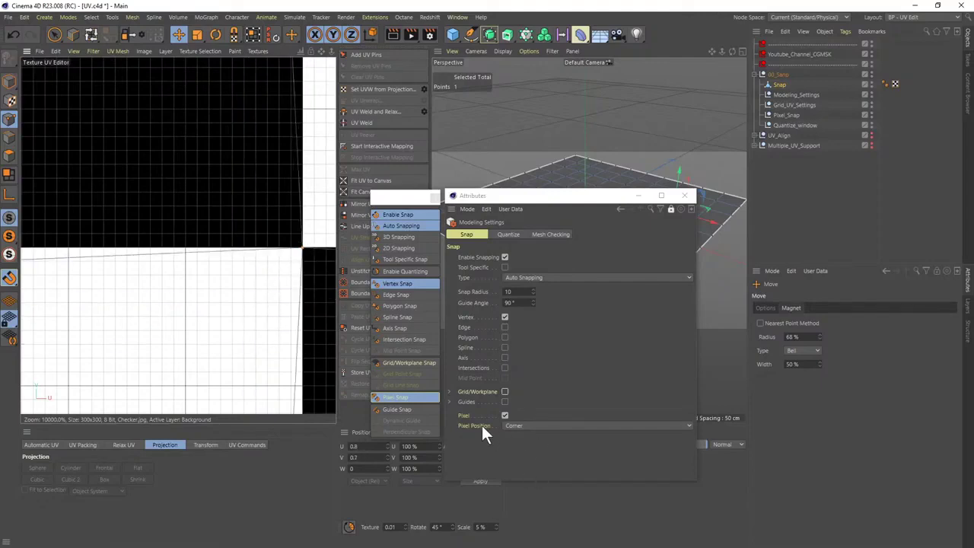
- Change the pixel snap position to Center and snap the UV point to the pixel centre at about U 0.798, V 0.702
left_click(514, 427)
left_click(514, 448)
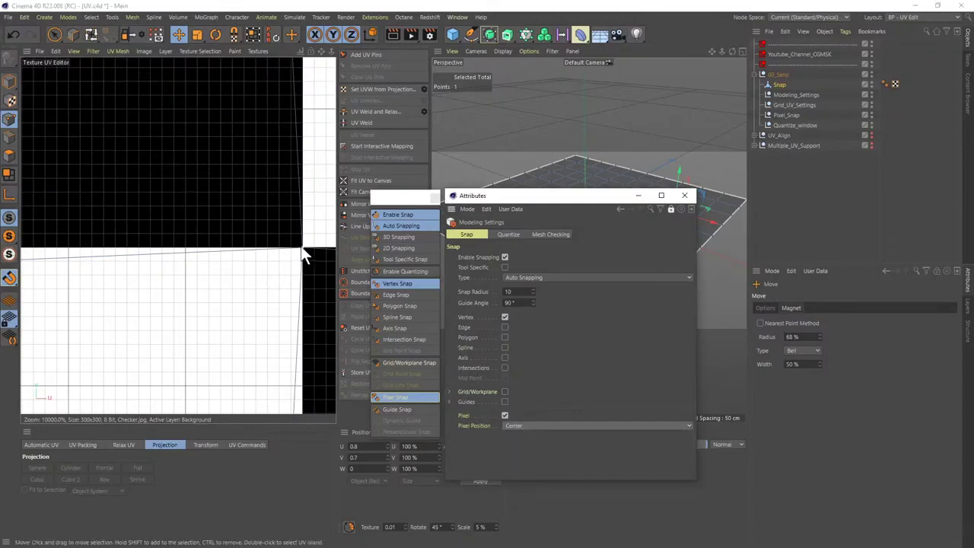
left_click_drag(302, 252, 304, 247)
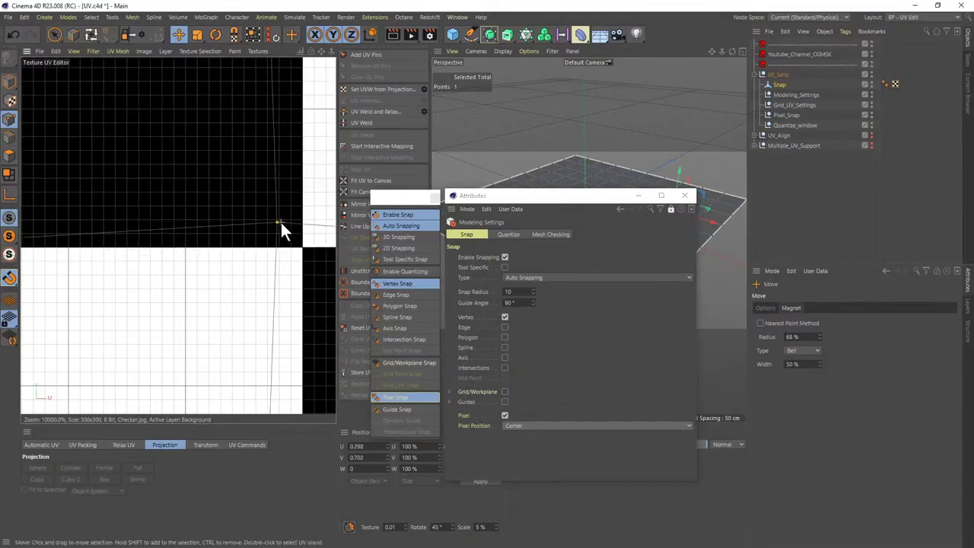
middle_click_drag(281, 223, 257, 210, "alt")
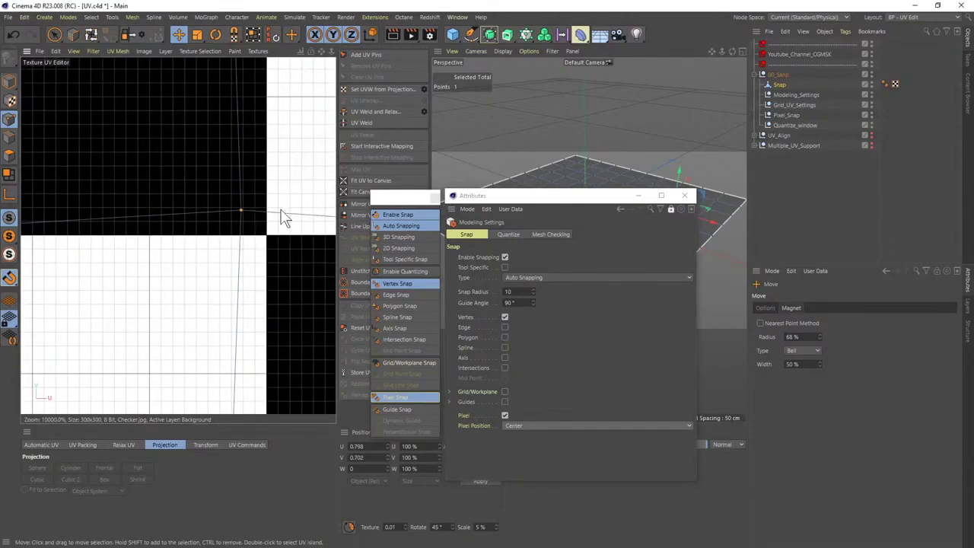
scroll(244, 213, "down", 1)
scroll(244, 212, "up", 1)
scroll(243, 210, "down", 15)
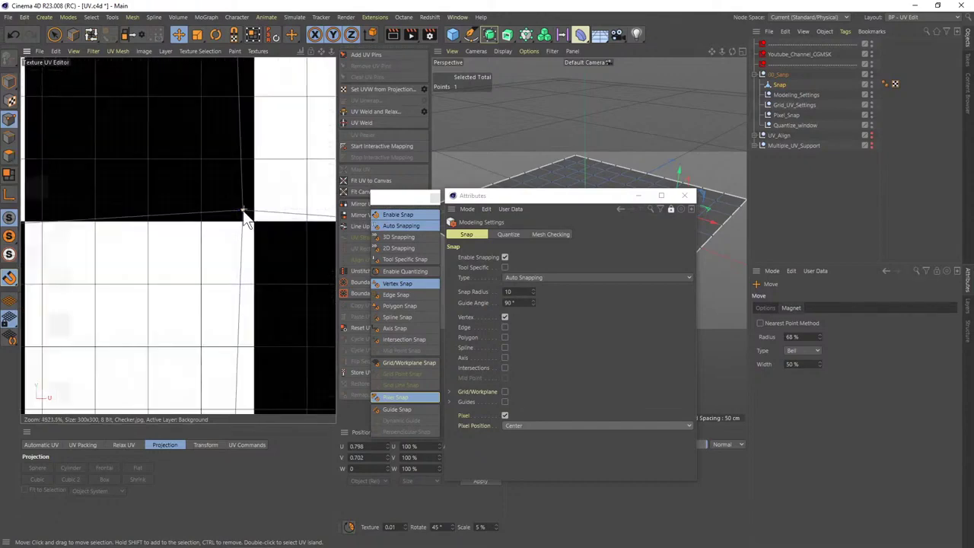
- Select all UV points to locate them, and snap one near the texture's upper right to the pixel centre at U 0.885, V 0.895
scroll(244, 147, "up", 2)
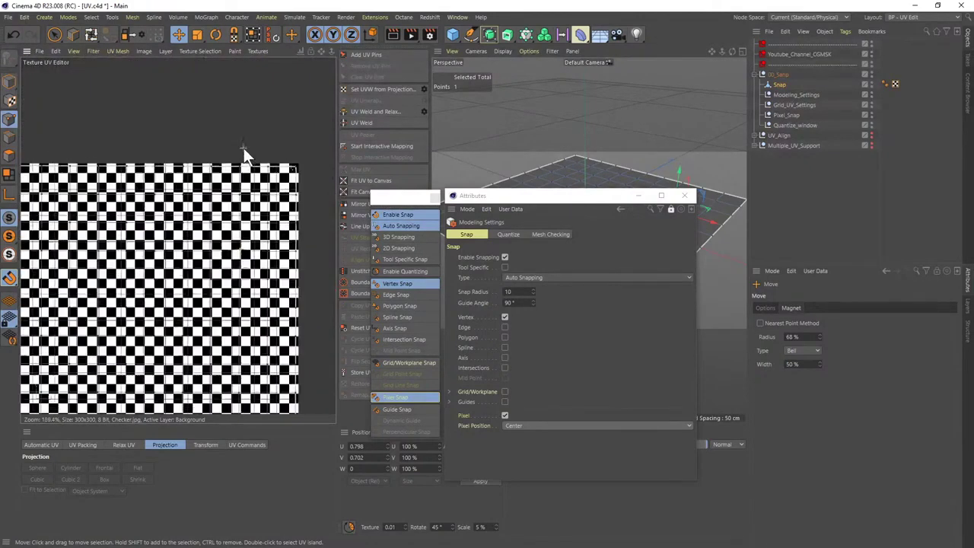
key("ctrl+a")
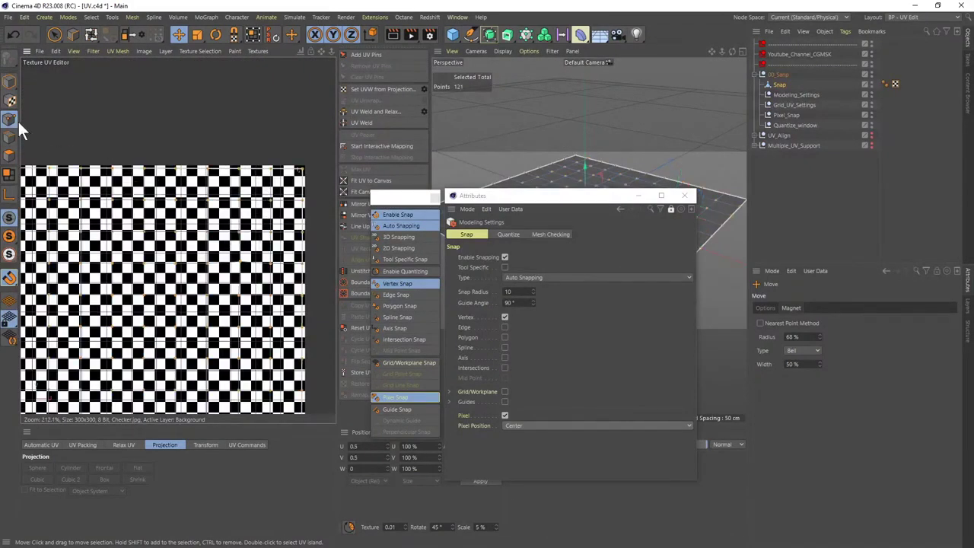
scroll(268, 199, "up", 6)
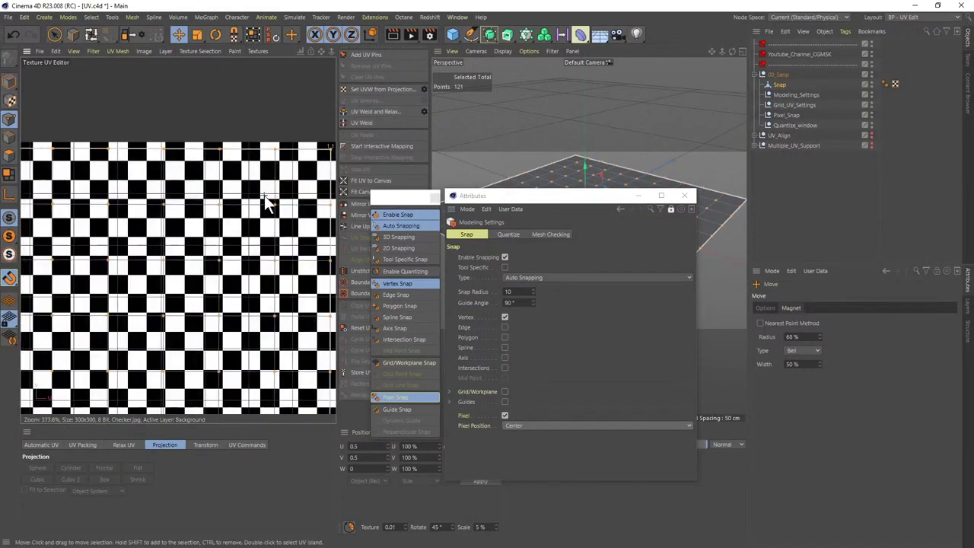
scroll(282, 214, "up", 3)
left_click_drag(282, 214, 251, 204)
scroll(258, 200, "up", 8)
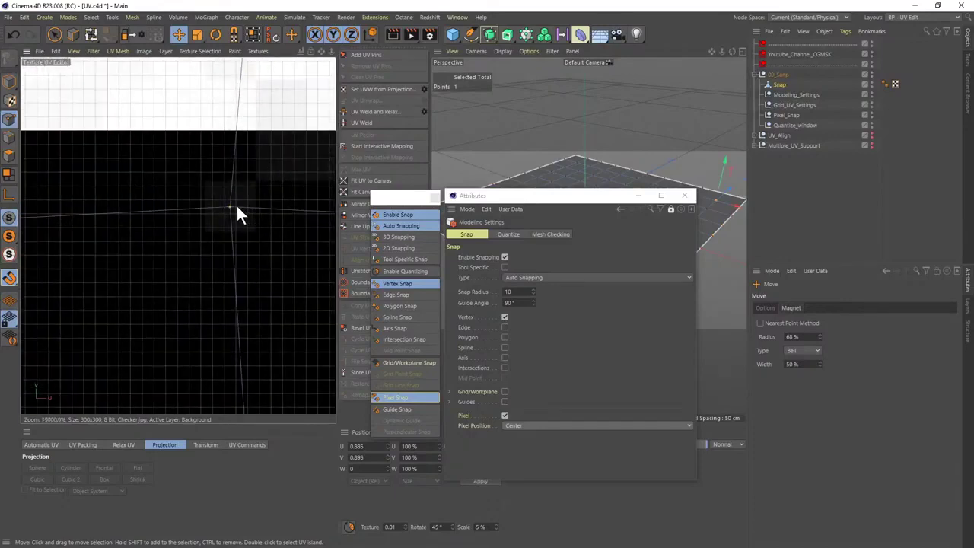
mouse_move(228, 204)
left_mouse_down()
mouse_move(230, 248)
mouse_move(230, 209)
left_mouse_up()
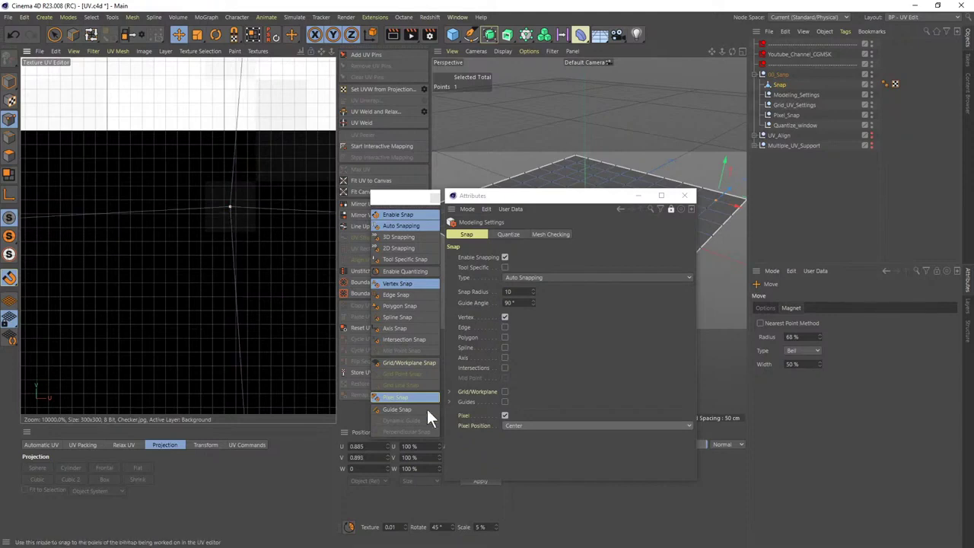
- Set the pixel snap position to Corner and snap the UV point to the pixel corners at U 0.883, V 0.897 and U 0.887, V 0.897
left_click(510, 426)
left_click(531, 437)
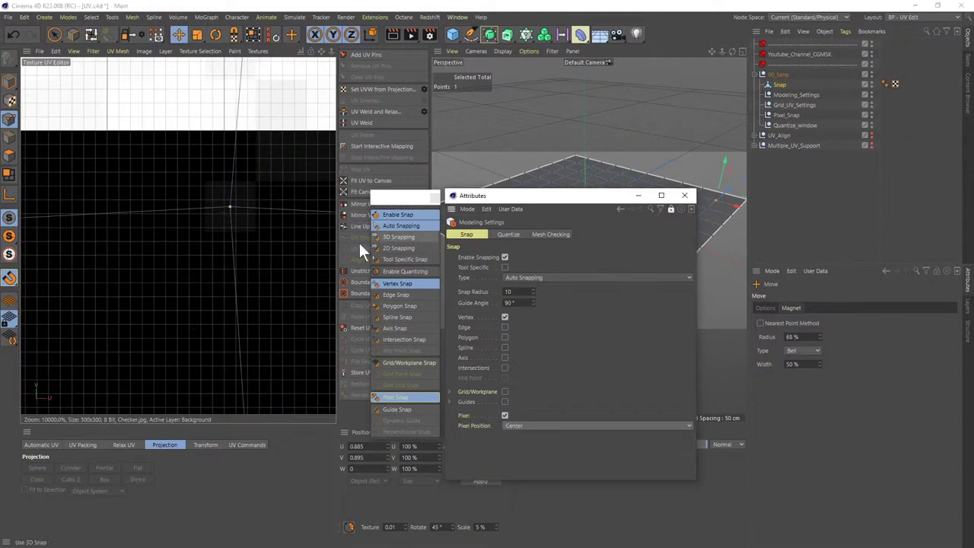
left_click_drag(229, 205, 208, 174)
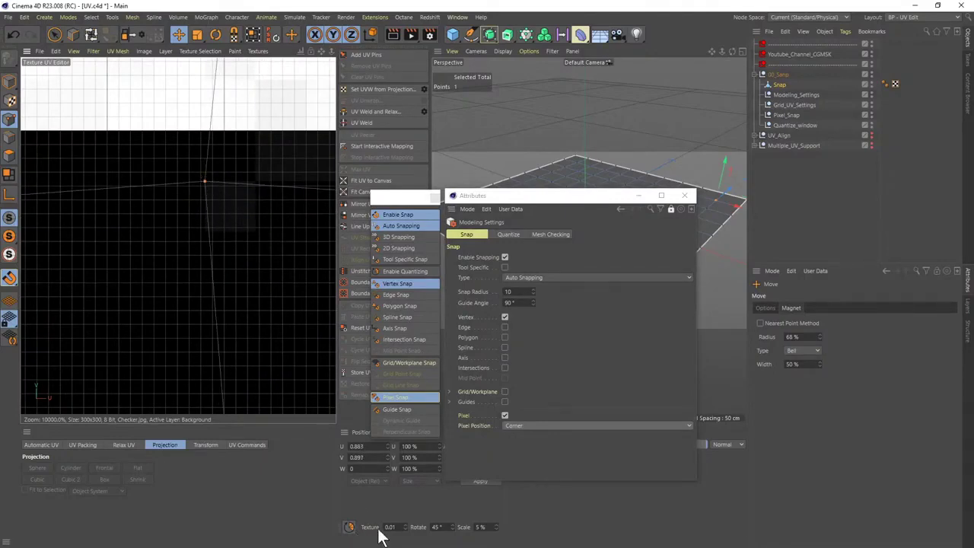
left_click_drag(206, 182, 241, 191)
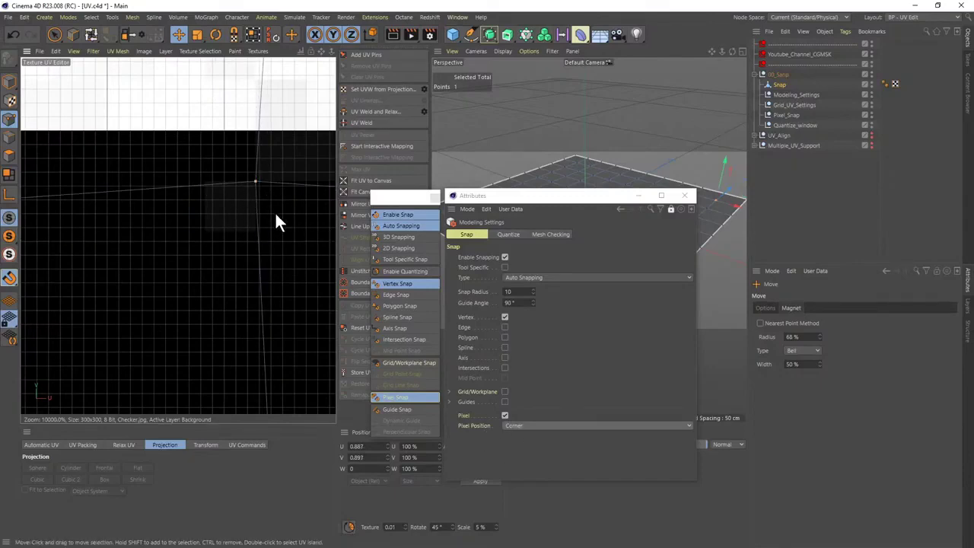
- Set the pixel snap position back to Center and snap the UV point to a nearby pixel centre at V 0.895
left_click(515, 426)
left_click(522, 449)
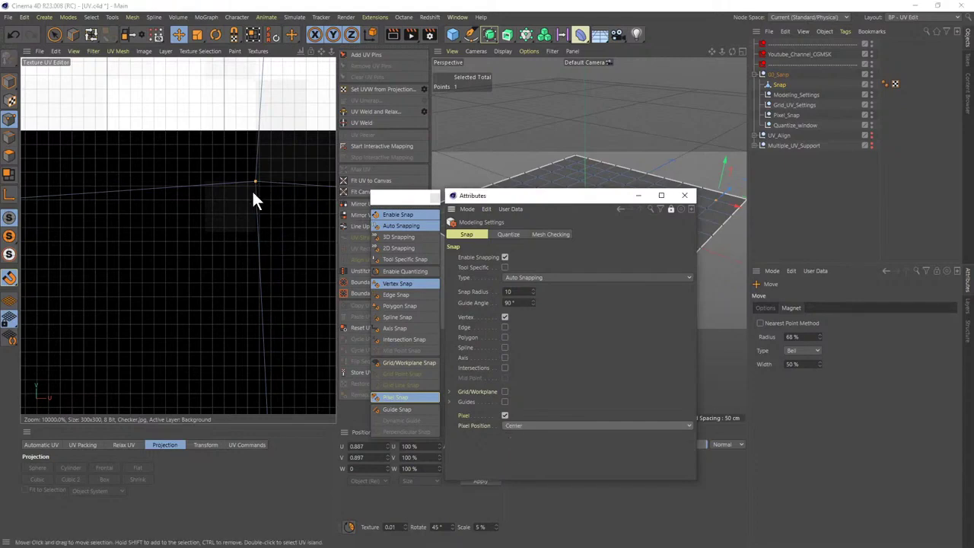
left_click_drag(254, 183, 261, 203)
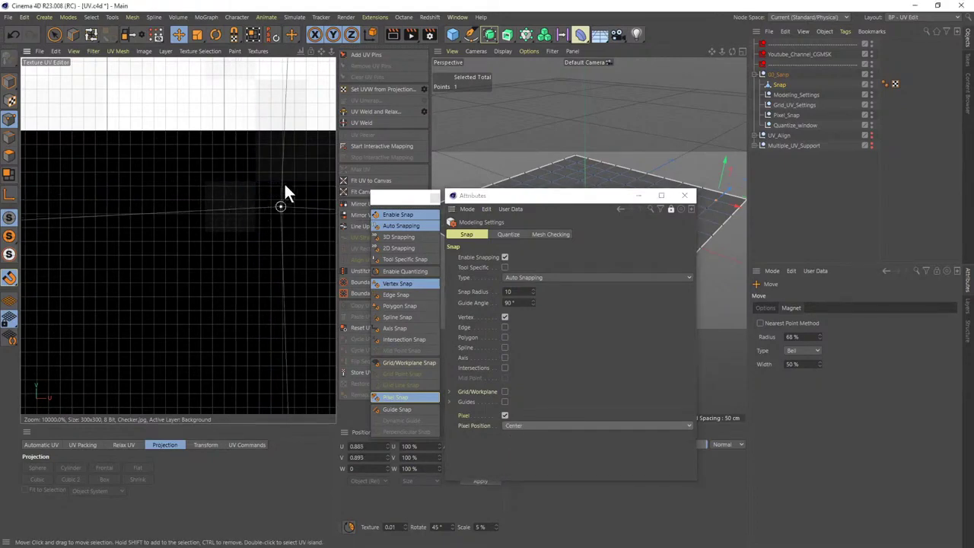
scroll(261, 206, "down", 3)
scroll(269, 214, "up", 1)
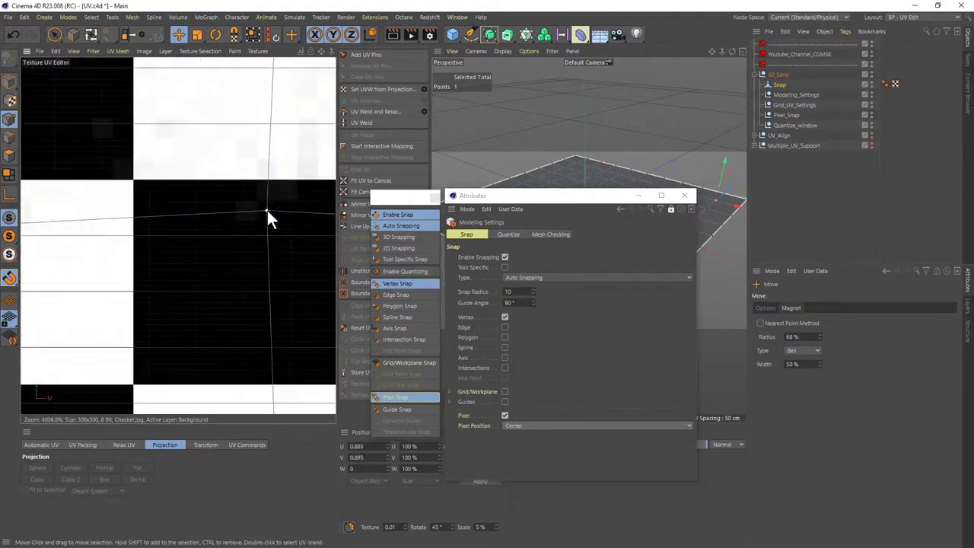
- Move the UV point to further pixel centres, first at U 0.885, V 0.888 and finally at about U 0.893, V 0.892
left_click_drag(268, 215, 251, 245)
scroll(251, 241, "down", 4)
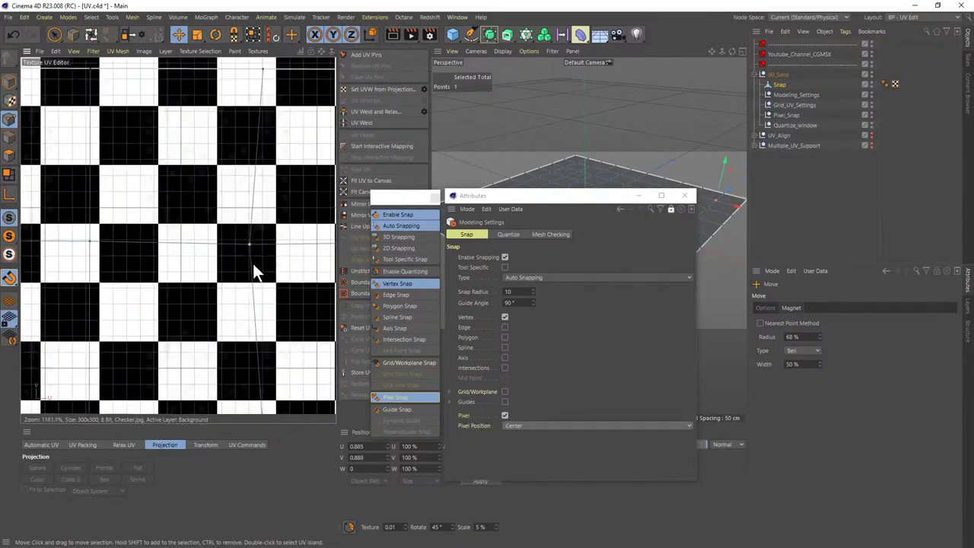
scroll(248, 261, "down", 2)
scroll(251, 239, "up", 3)
left_click_drag(316, 206, 261, 224)
scroll(260, 229, "up", 3)
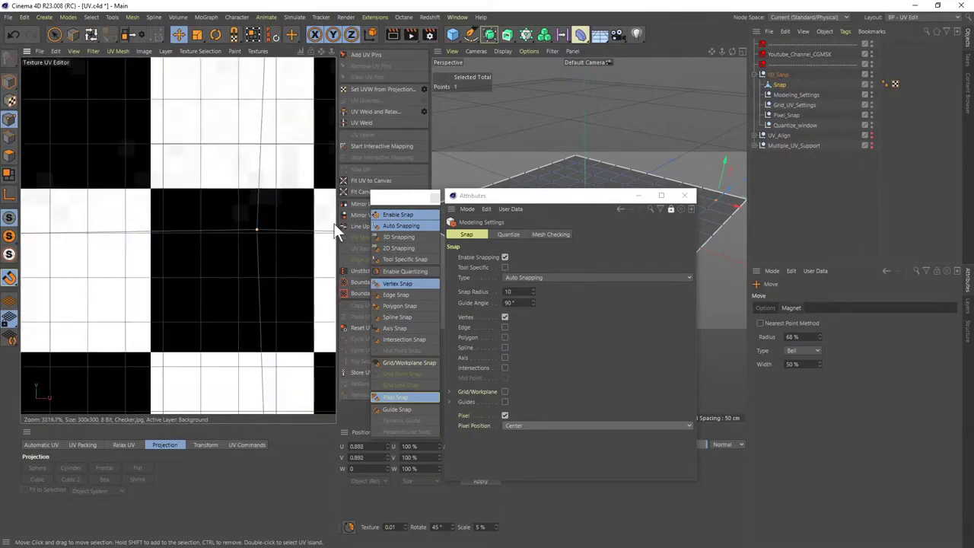
- Disable Vertex Snap and move the UV point to about U 0.892, V 0.892 with only Pixel Snap active
left_click(397, 283)
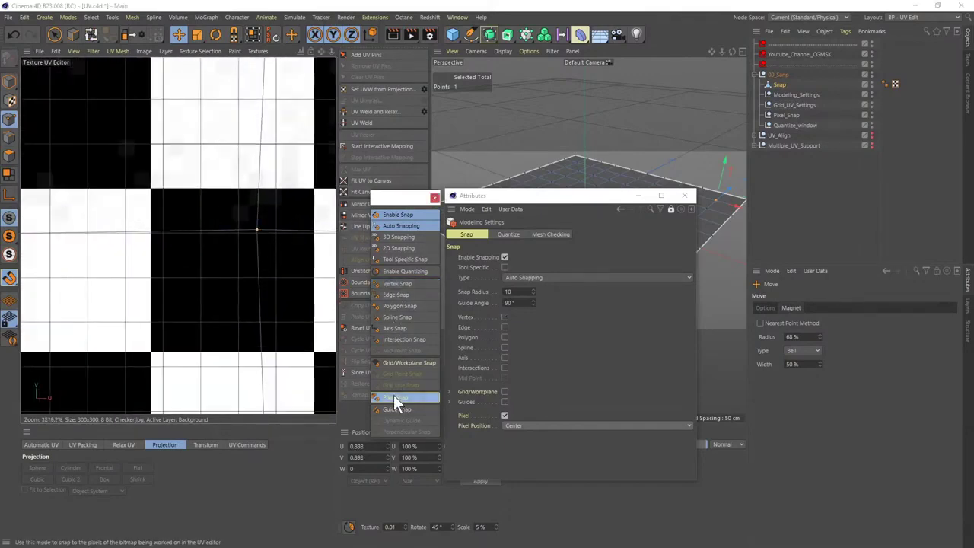
left_click_drag(259, 226, 280, 226)
scroll(273, 229, "up", 4)
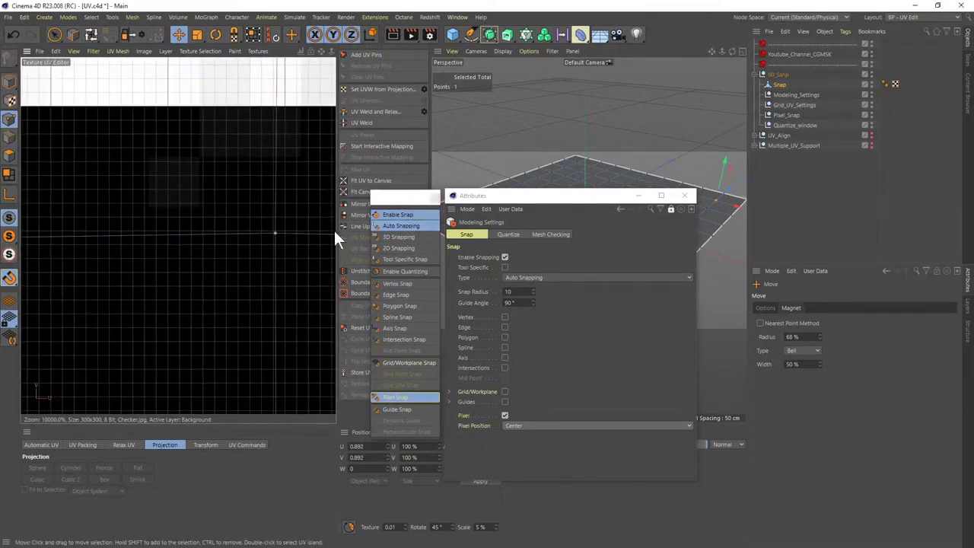
- Switch the snapping type to 2D Snapping and move the UV point between pixel centres, ending at U 0.885, V 0.892
left_click(390, 237)
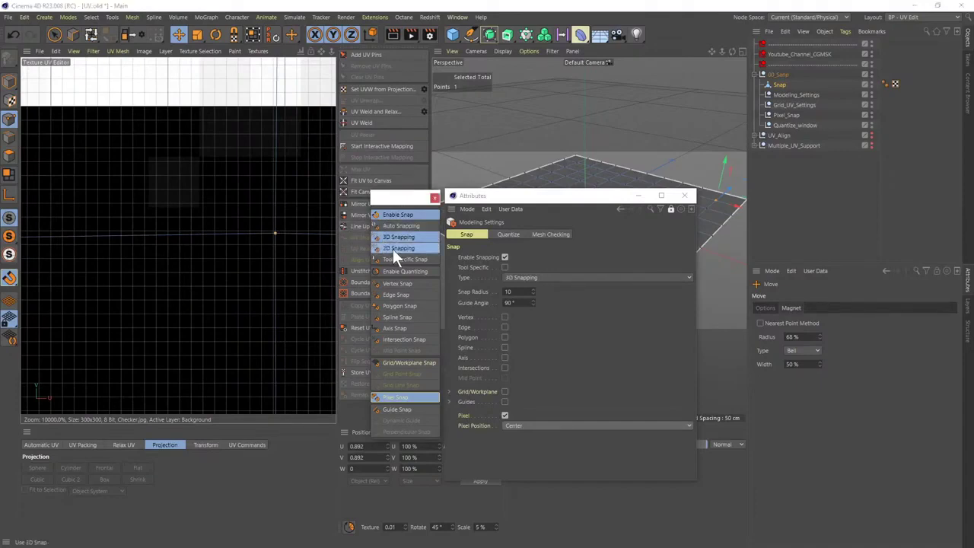
left_click(392, 248)
left_click_drag(273, 233, 214, 253)
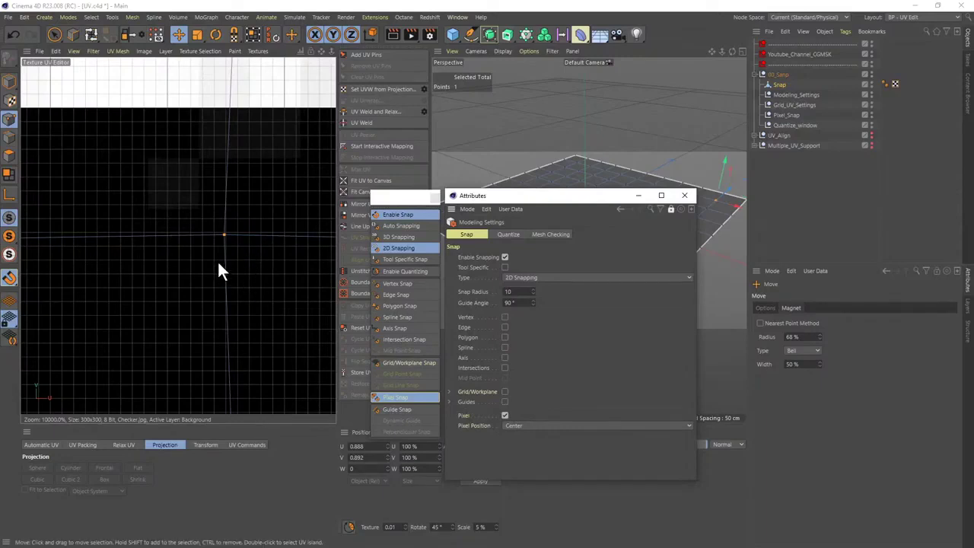
left_click_drag(224, 242, 241, 226)
scroll(239, 238, "down", 3)
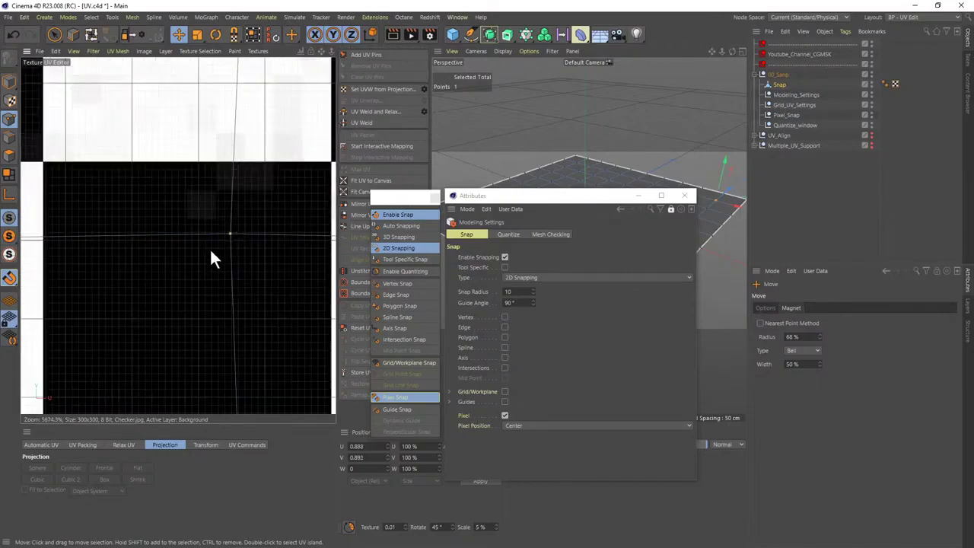
mouse_move(210, 261)
left_mouse_down()
mouse_move(246, 239)
mouse_move(231, 289)
mouse_move(245, 255)
mouse_move(211, 254)
left_mouse_up()
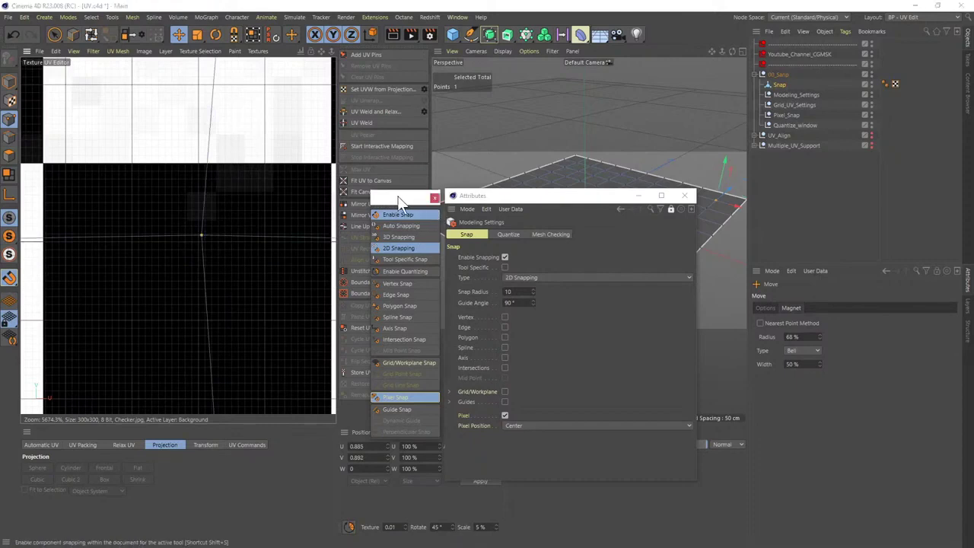
- Reposition the floating snap palette, and switch Tool Specific Snap on and back off
left_click_drag(398, 195, 374, 178)
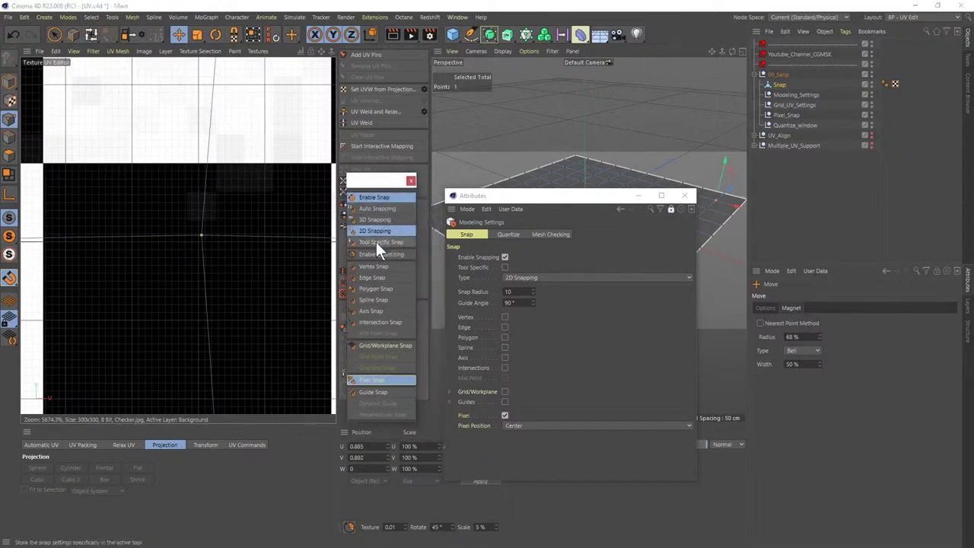
left_click(376, 243)
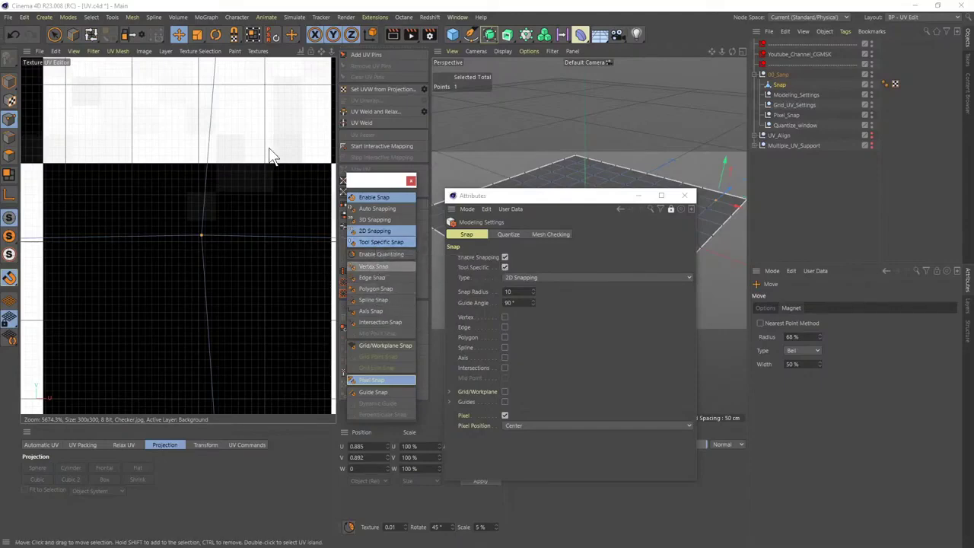
left_click(365, 243)
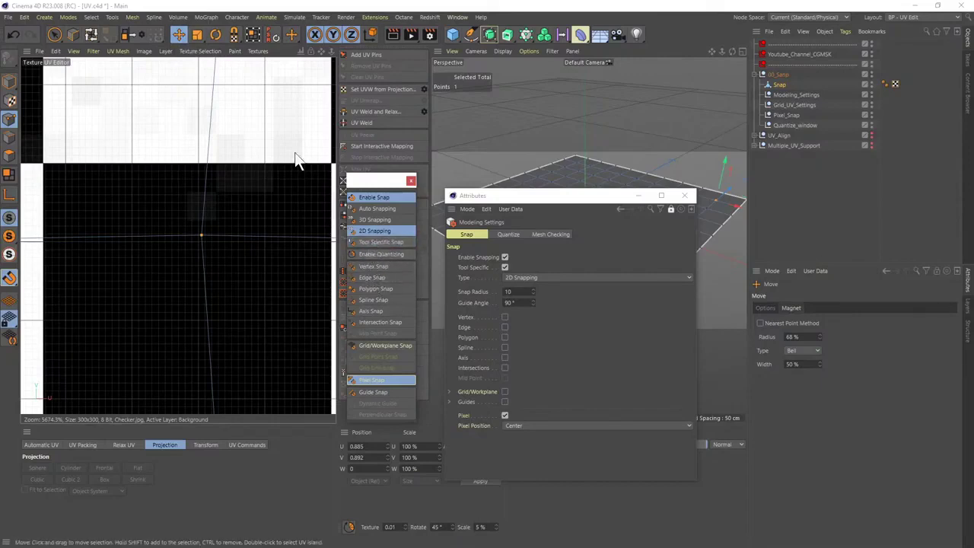
- Enable Vertex, Edge, Polygon and Spline Snap, and compare the snap settings of the Rotate, Scale and Move tools
left_click(369, 266)
left_click(369, 278)
left_click(370, 288)
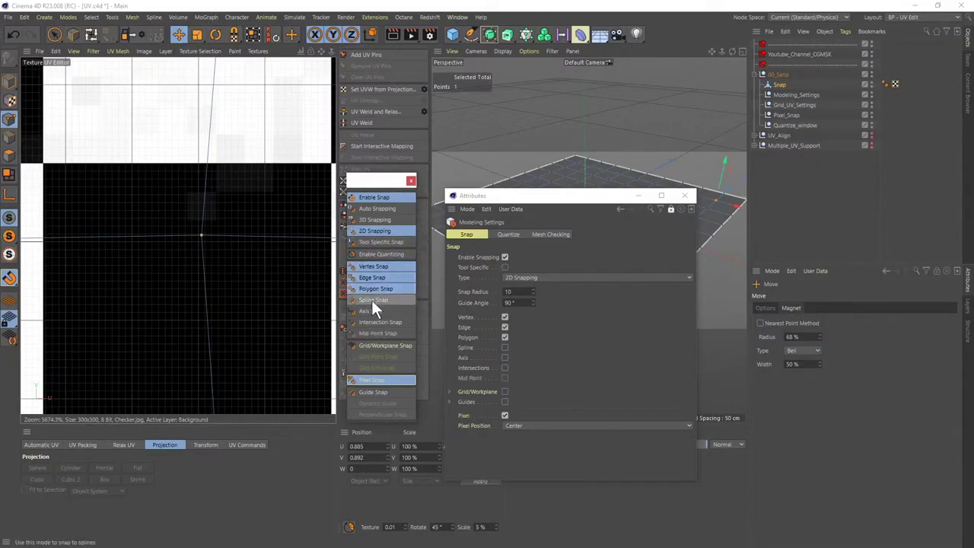
left_click(371, 300)
key("r")
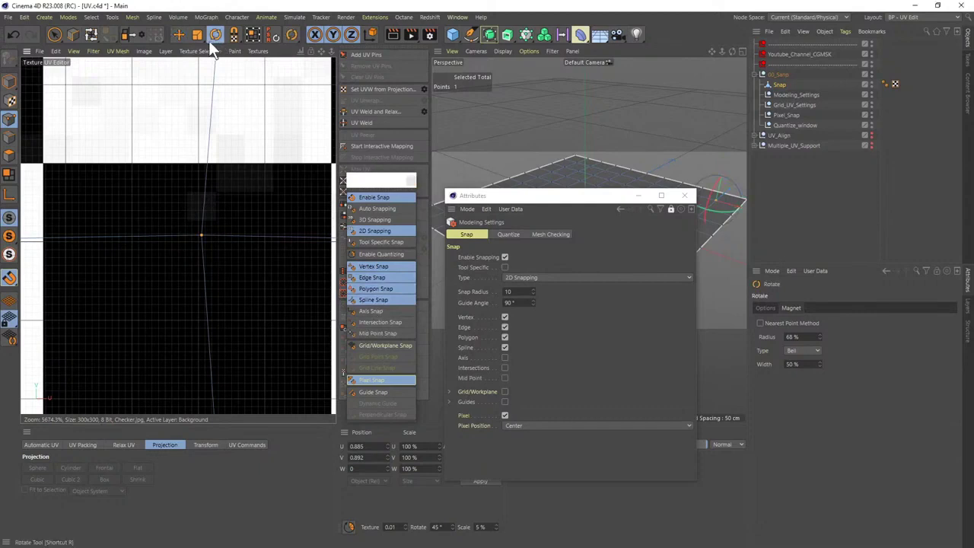
key("t")
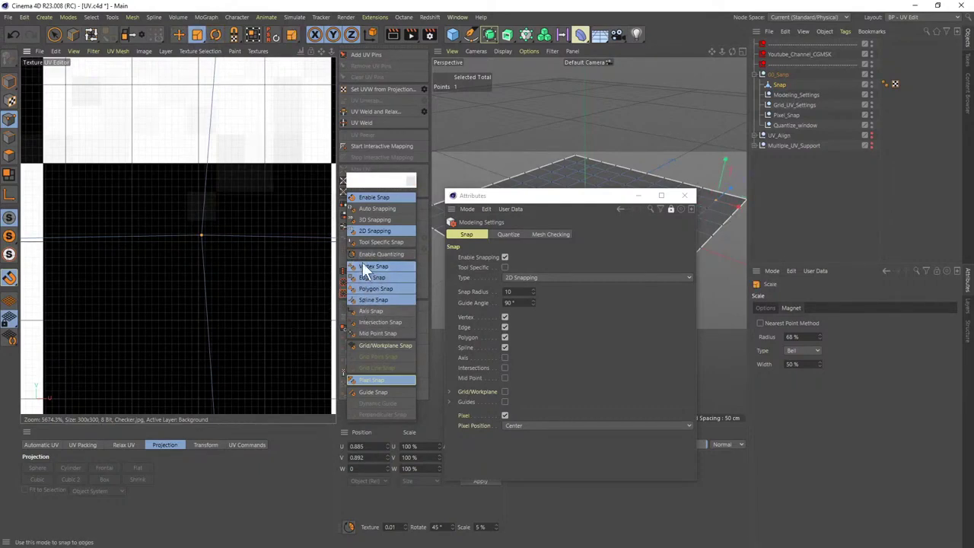
key("r")
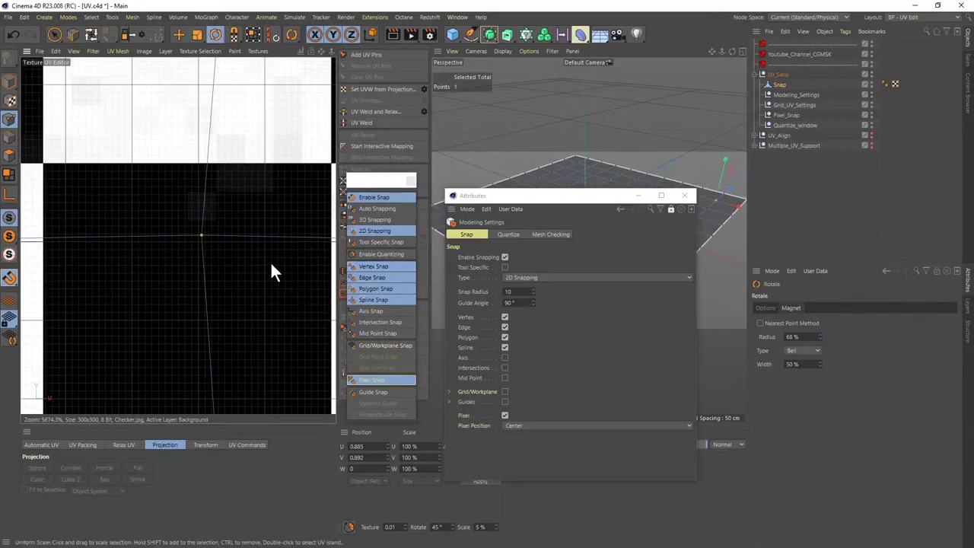
key("e")
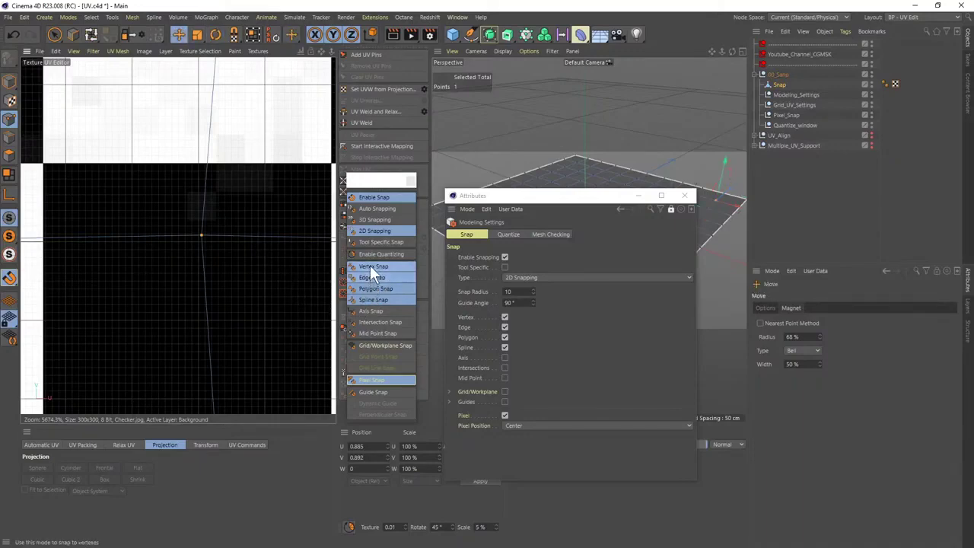
- Enable Tool Specific Snap for the Move tool and turn off its Vertex Snap and Edge Snap
left_click(373, 242)
left_click(371, 267)
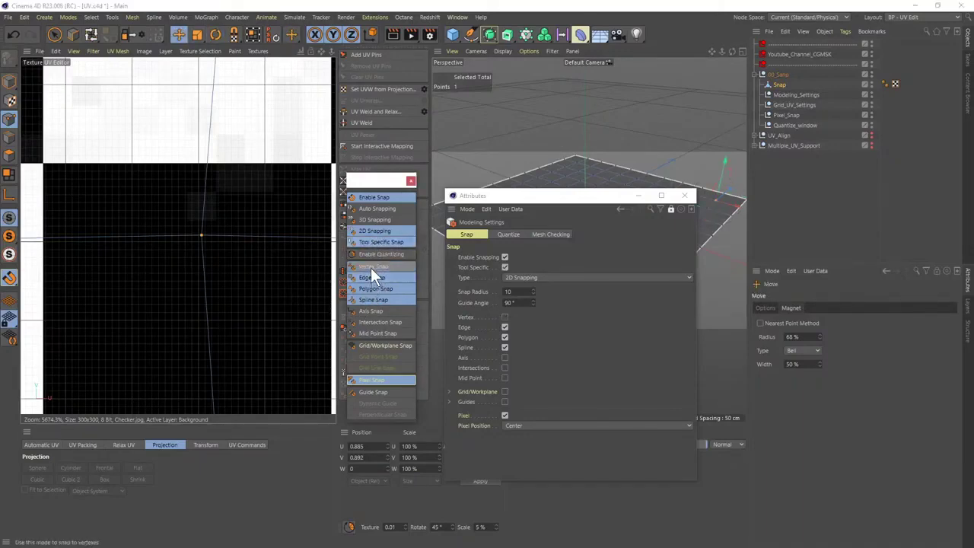
left_click(375, 277)
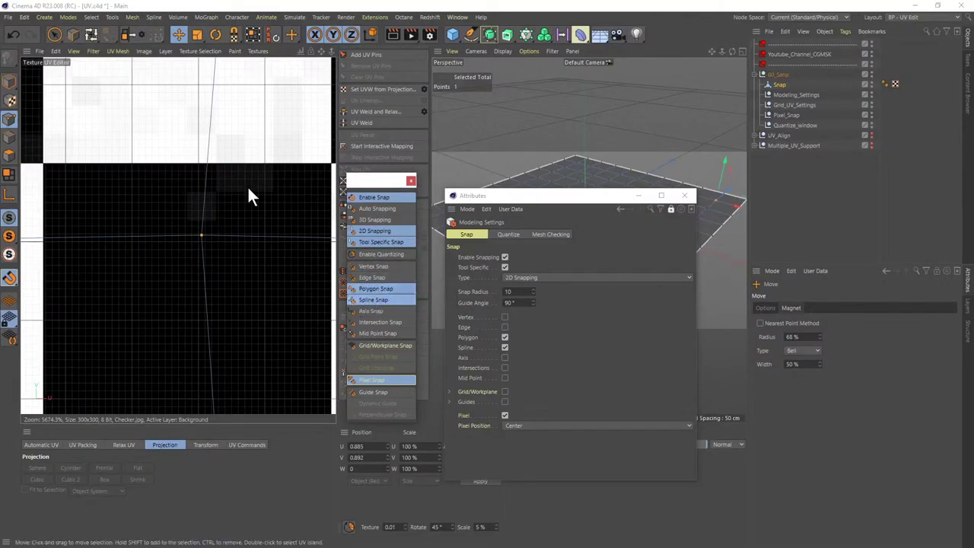
- Alternate between the Move, Scale and Rotate tools to compare their individually stored snap settings, ending on Move
key("r")
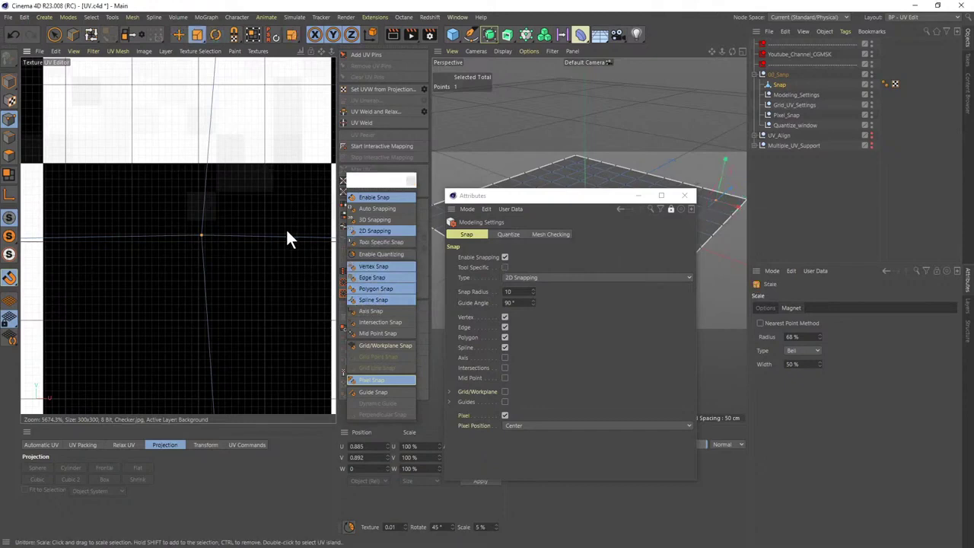
key("e")
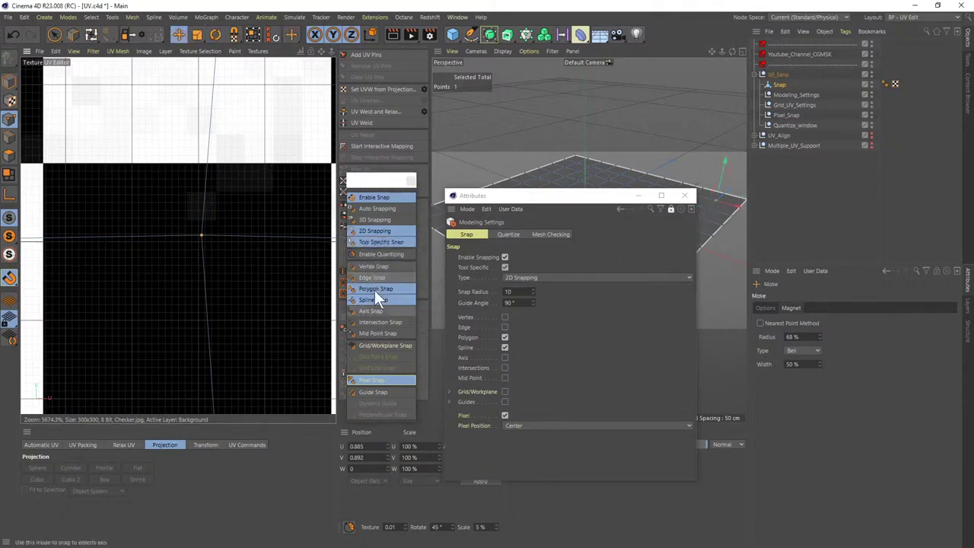
key("t")
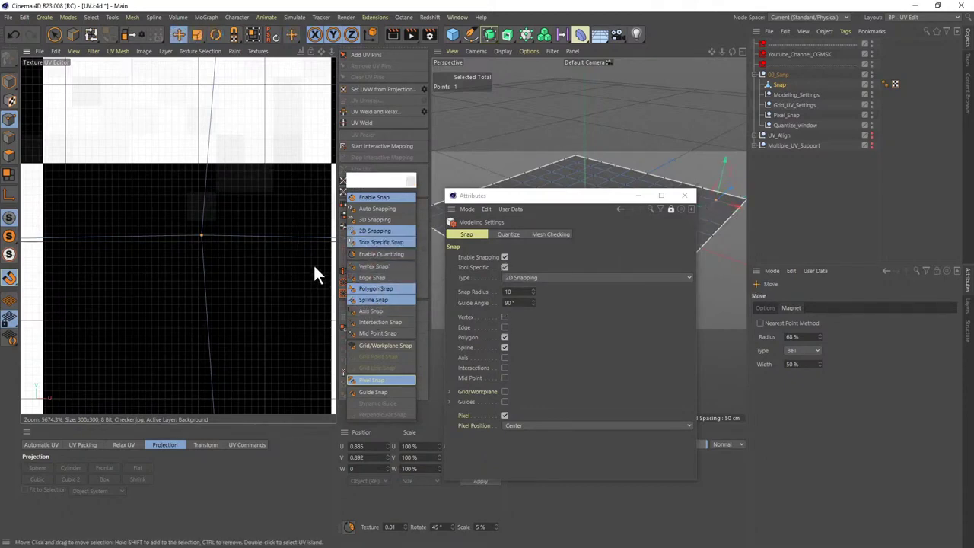
key("e")
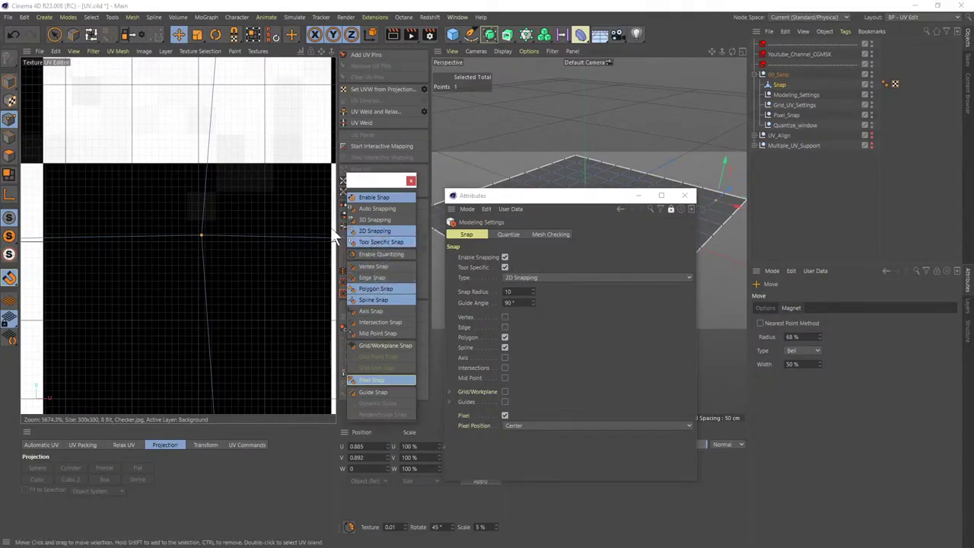
key("r")
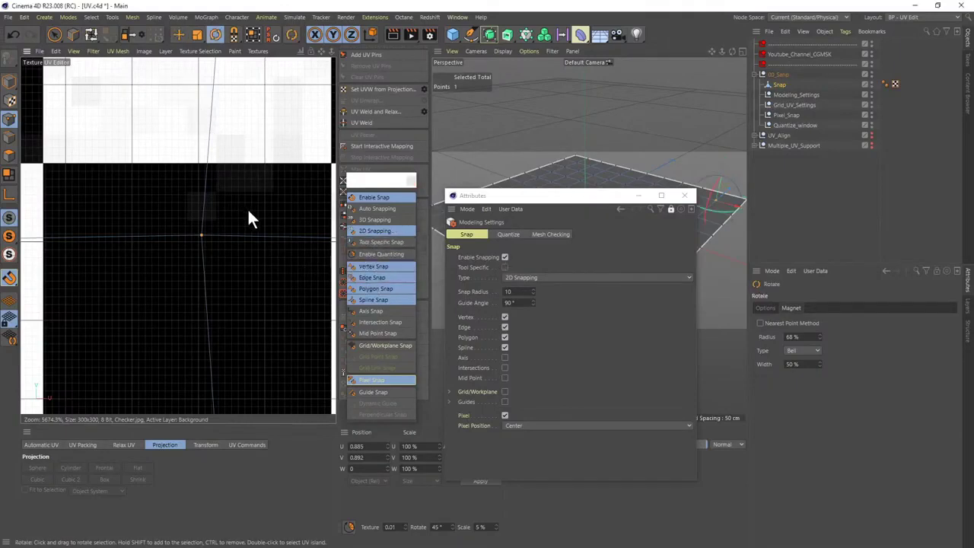
key("e")
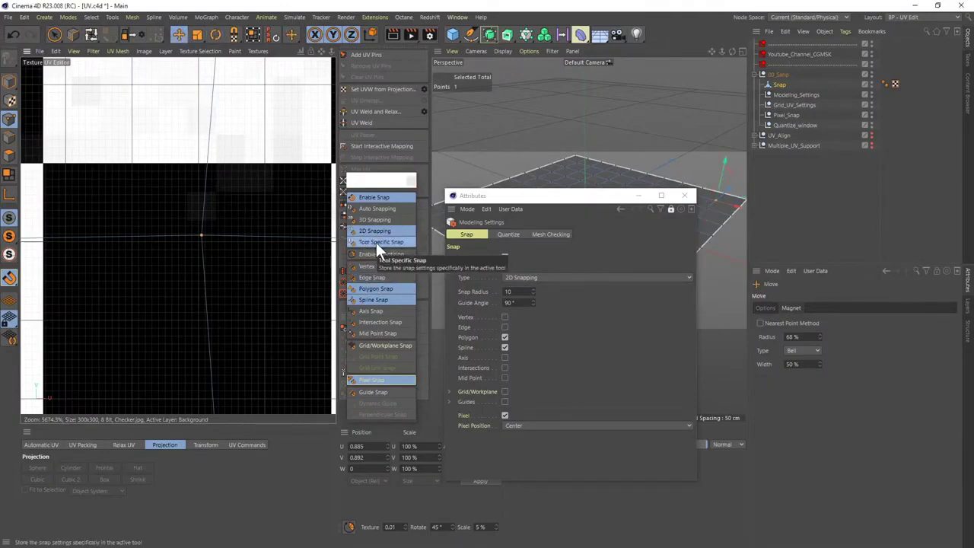
- Alternate between the Rotate, Move and Scale tools to check their Tool Specific Snap state, ending on Scale
key("r")
key("e")
key("r")
key("e")
key("r")
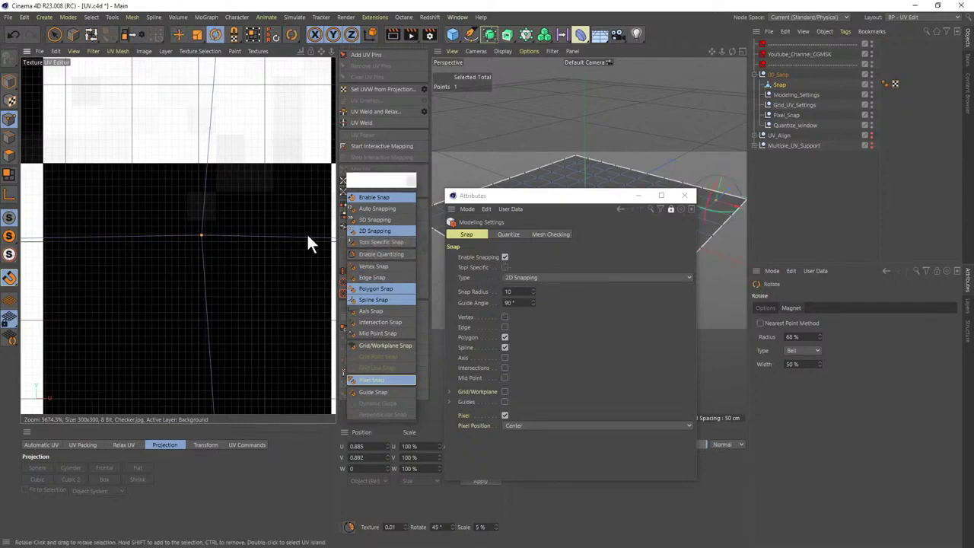
key("e")
key("r")
key("e")
key("r")
key("t")
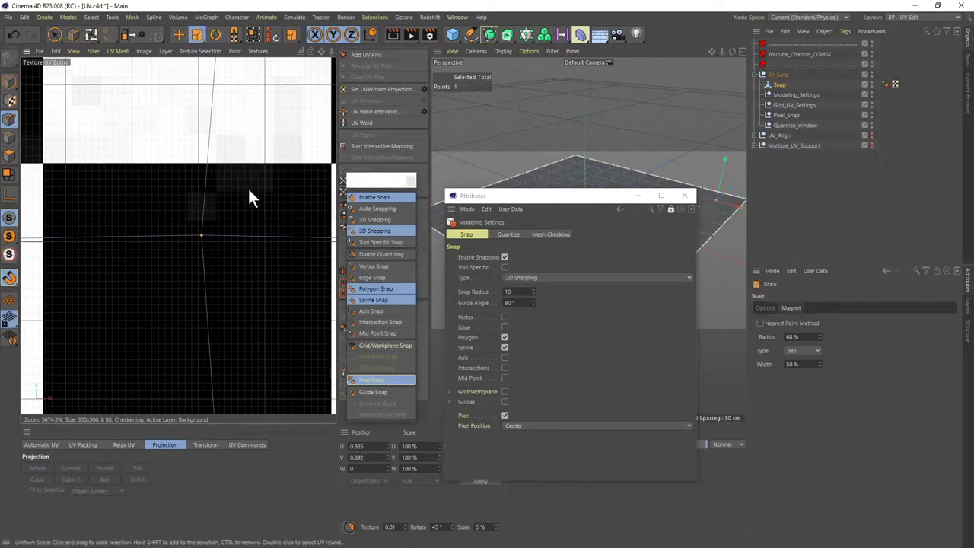
key("t")
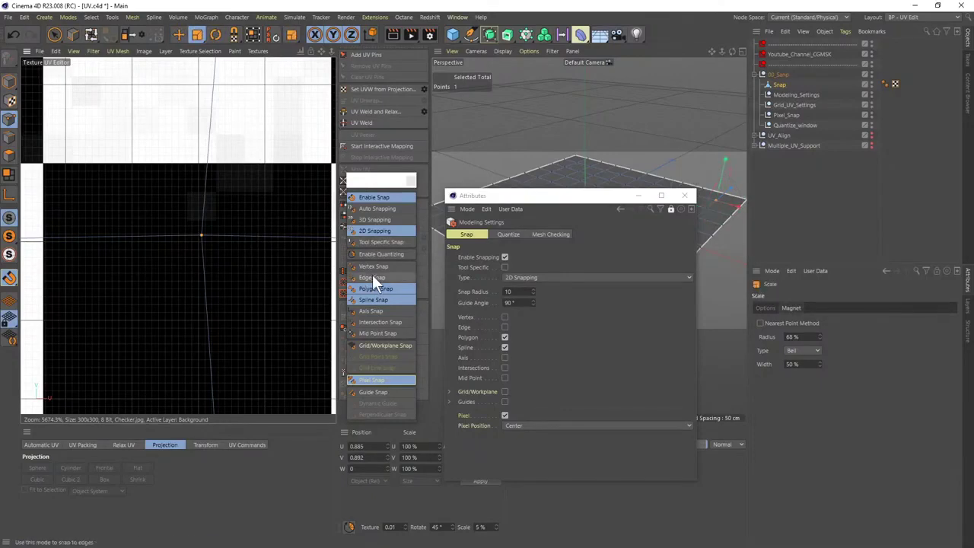
- Close the floating snap palette
left_click_drag(367, 185, 326, 175)
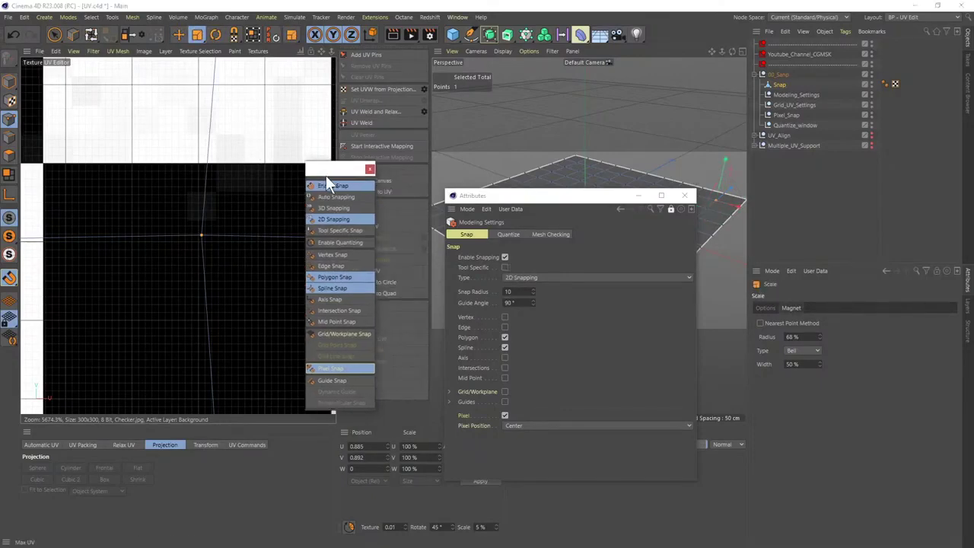
left_click(371, 170)
scroll(236, 174, "down", 3)
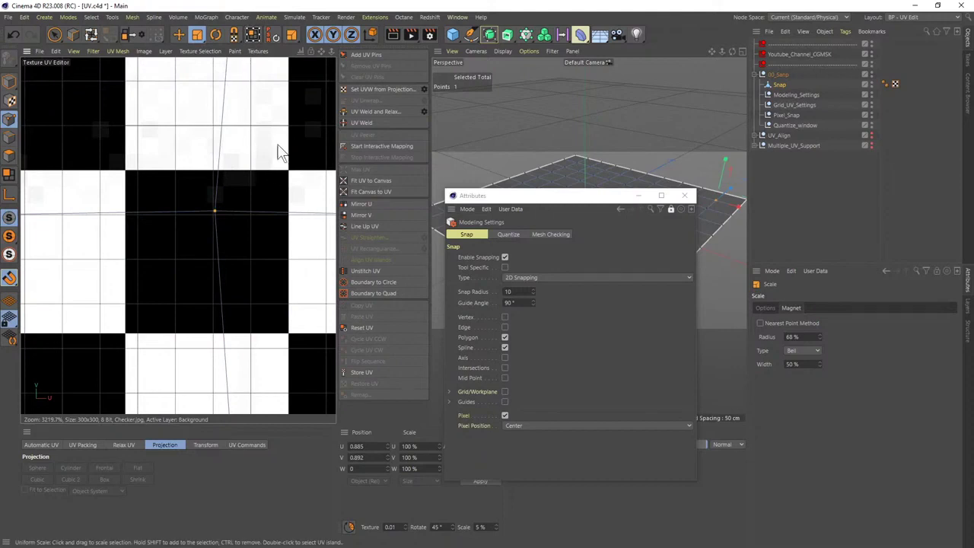
- Switch to polygon mode, select all of the plane's polygons, and hide the checker texture in the UV editor
left_click(10, 156)
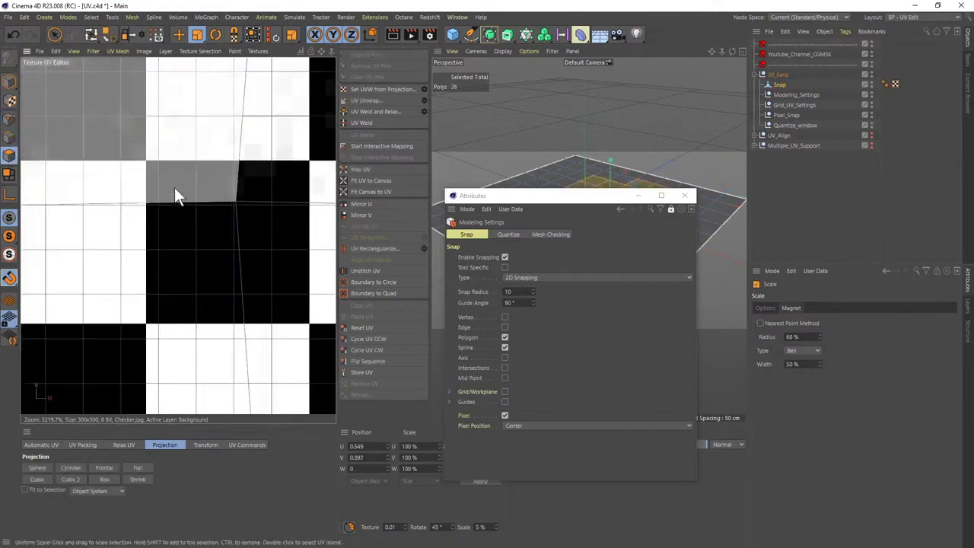
left_click(176, 191)
left_click(9, 154)
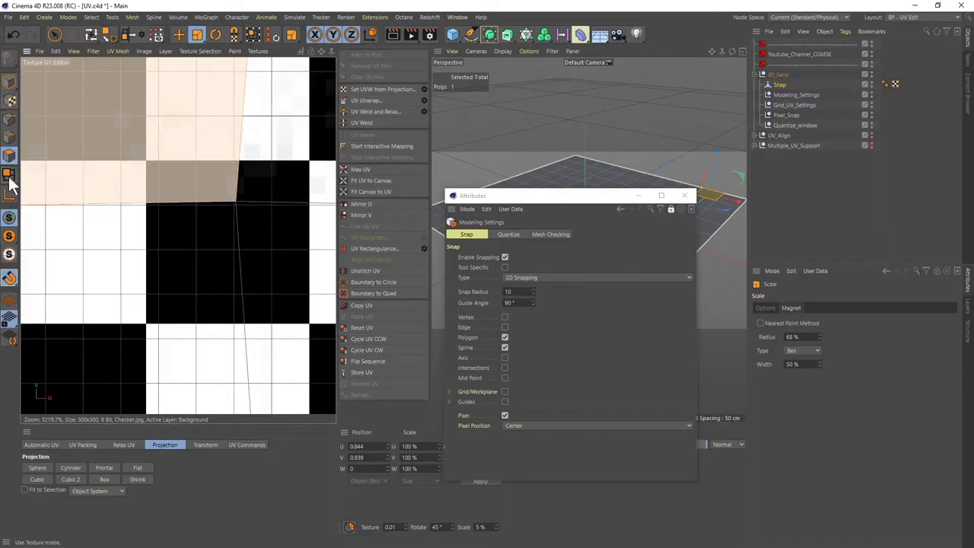
scroll(200, 208, "down", 5)
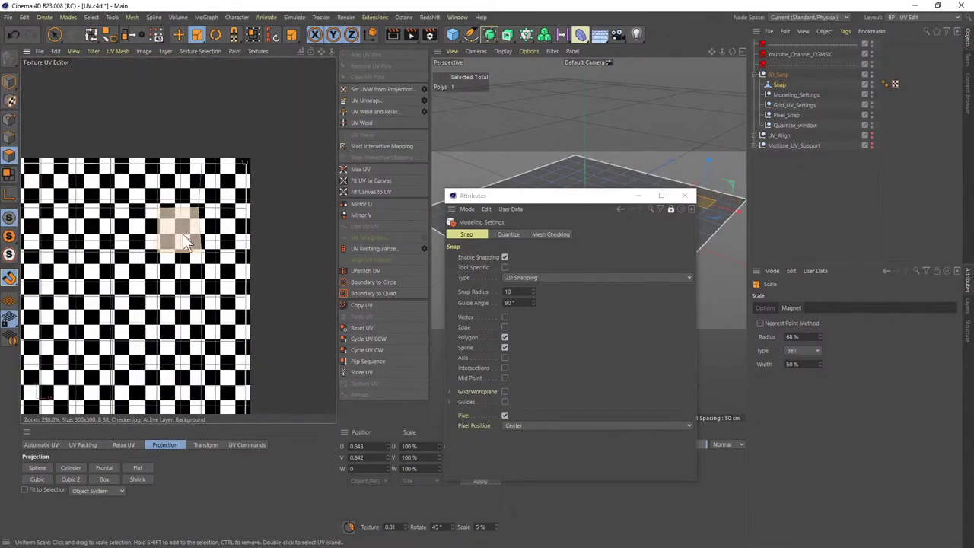
key("space")
scroll(180, 243, "down", 3)
key("ctrl+a")
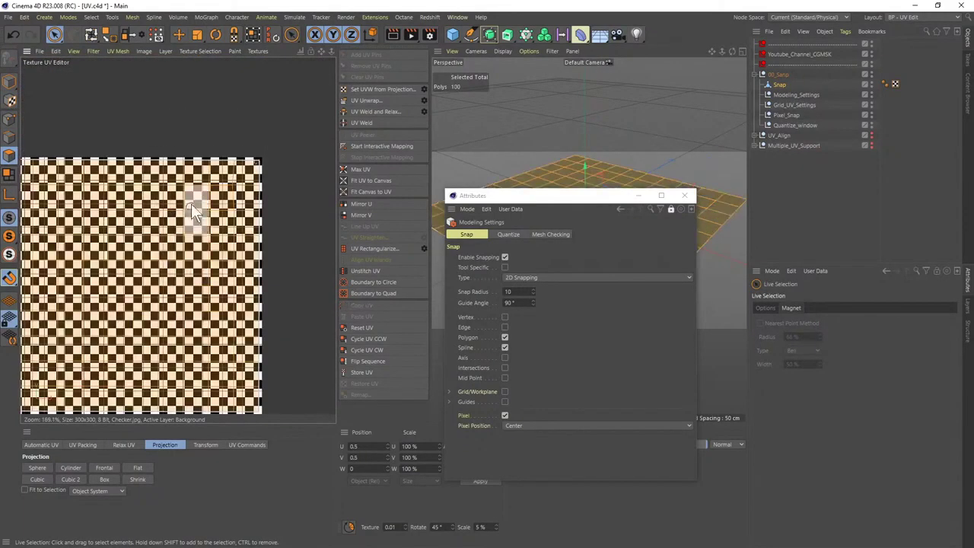
left_click(258, 51)
left_click(264, 70)
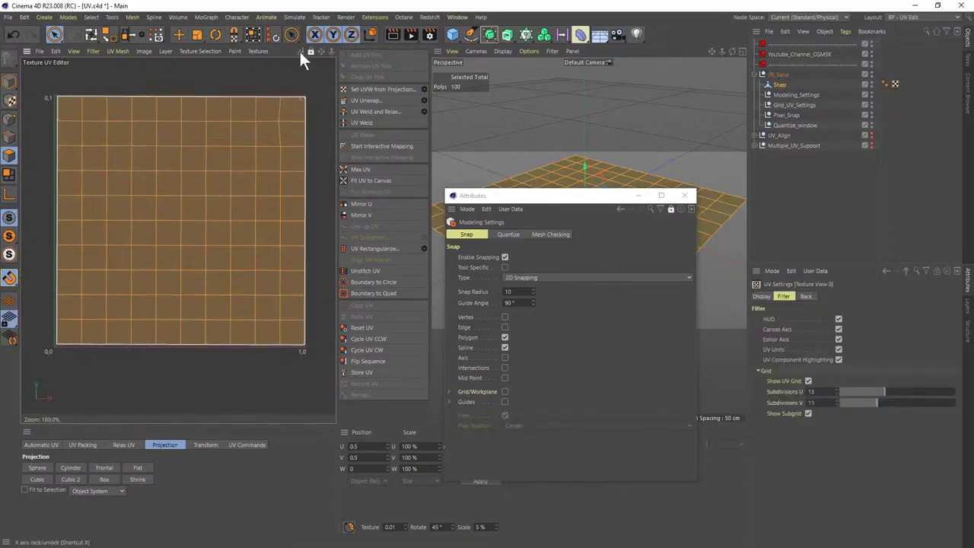
- Reshape the selected UVs freehand with the UV Transform tool, distorting the individual corners of the transform cage
left_click(257, 35)
left_click_drag(295, 110, 237, 147)
left_click_drag(151, 162, 195, 134)
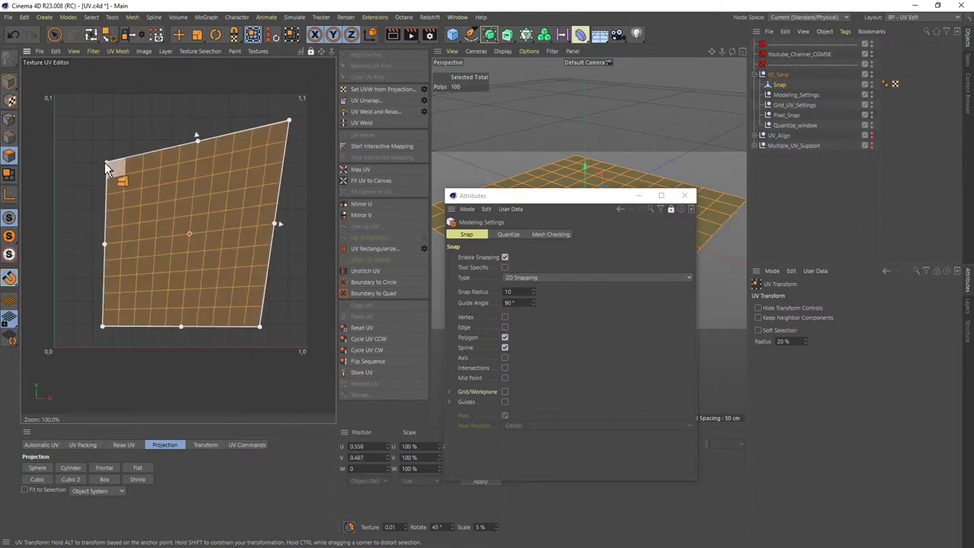
left_click_drag(106, 163, 76, 148, "ctrl")
left_click_drag(106, 331, 77, 336, "ctrl")
left_click_drag(259, 332, 255, 292, "ctrl")
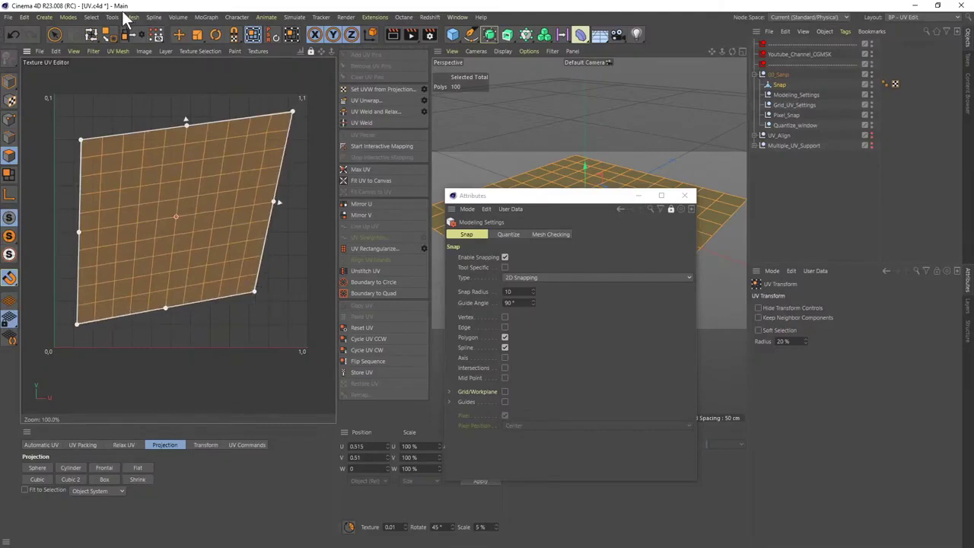
- Distort the UV cage's lower-right corner, and scale the UVs from the upper-right corner and the top and right edge handles
left_click(200, 34)
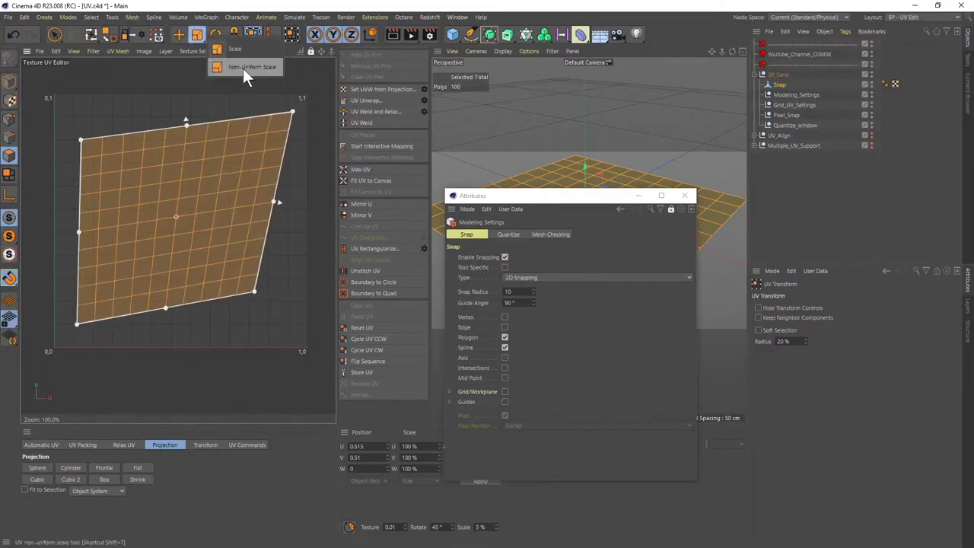
left_click_drag(254, 292, 274, 331)
left_click_drag(302, 128, 283, 119)
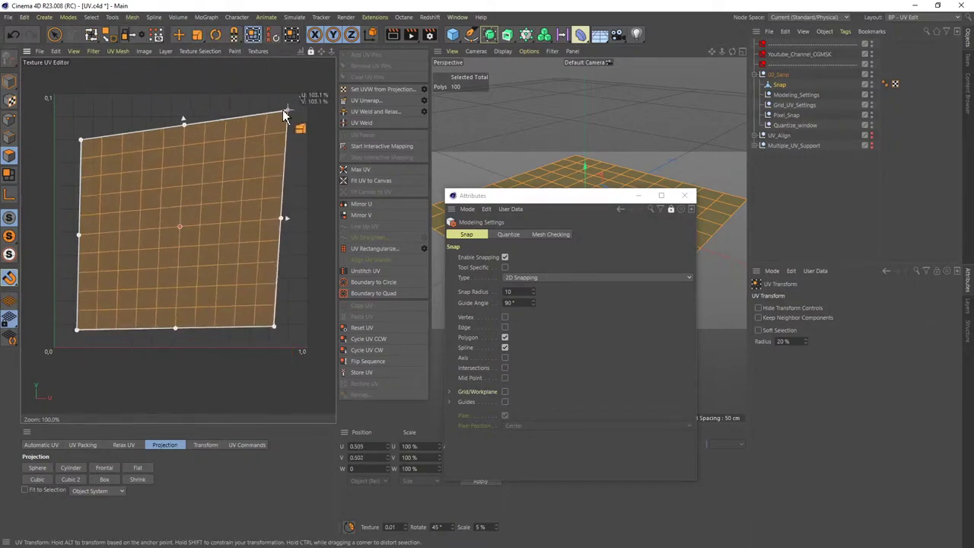
mouse_move(174, 124)
left_mouse_down()
mouse_move(178, 133)
mouse_move(180, 117)
left_mouse_up()
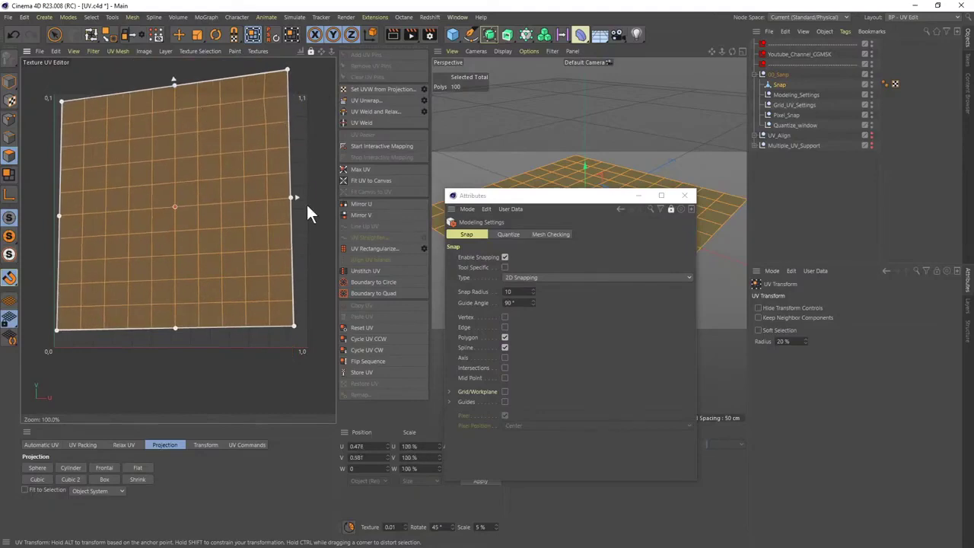
left_click_drag(294, 199, 258, 200)
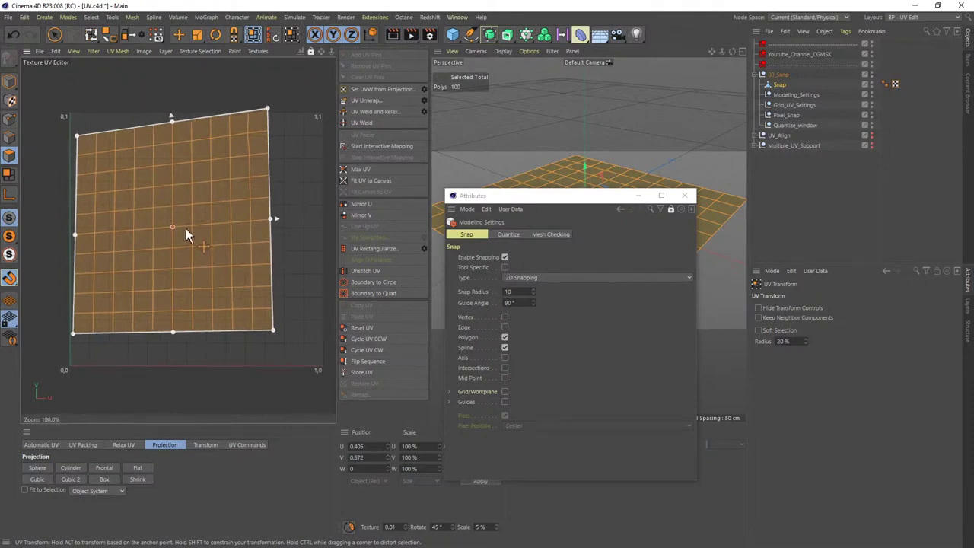
- Deselect all polygons and unwrap the plane's UVs
left_click(306, 211)
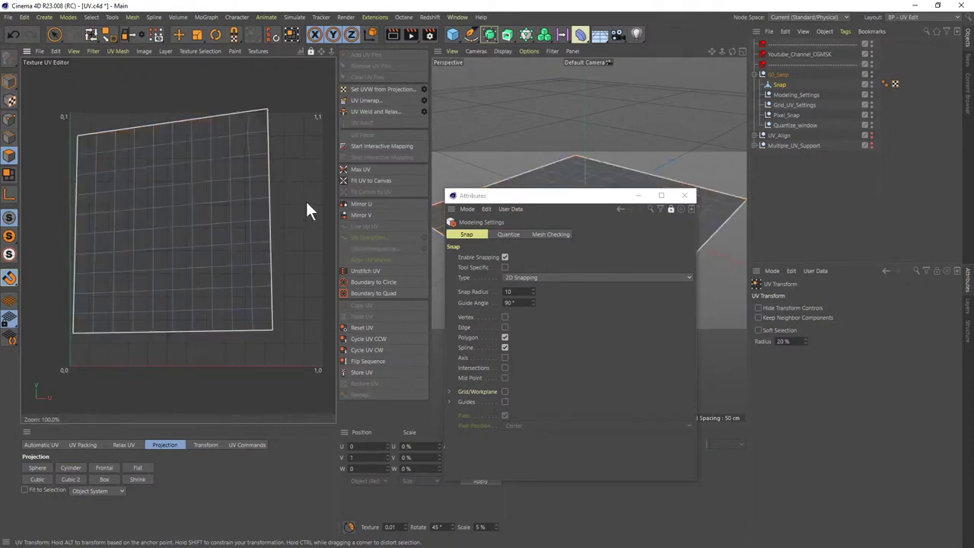
left_click(366, 101)
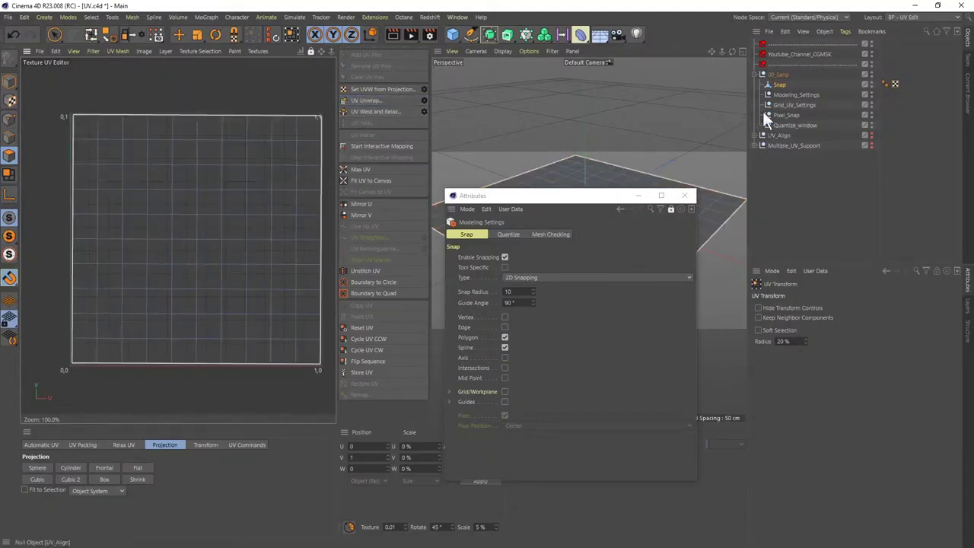
- Collapse and hide the 00_Sanp group, and expand and show the UV_Align group
left_click(762, 74)
left_click(762, 85)
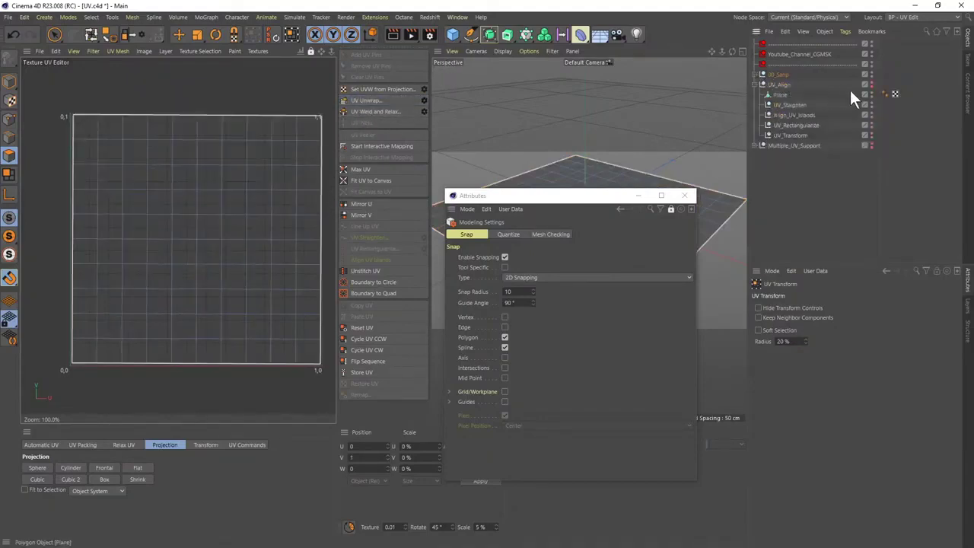
left_click(783, 85)
- Close the floating Modeling Settings window and try to select the plane in the perspective view
left_click(611, 177)
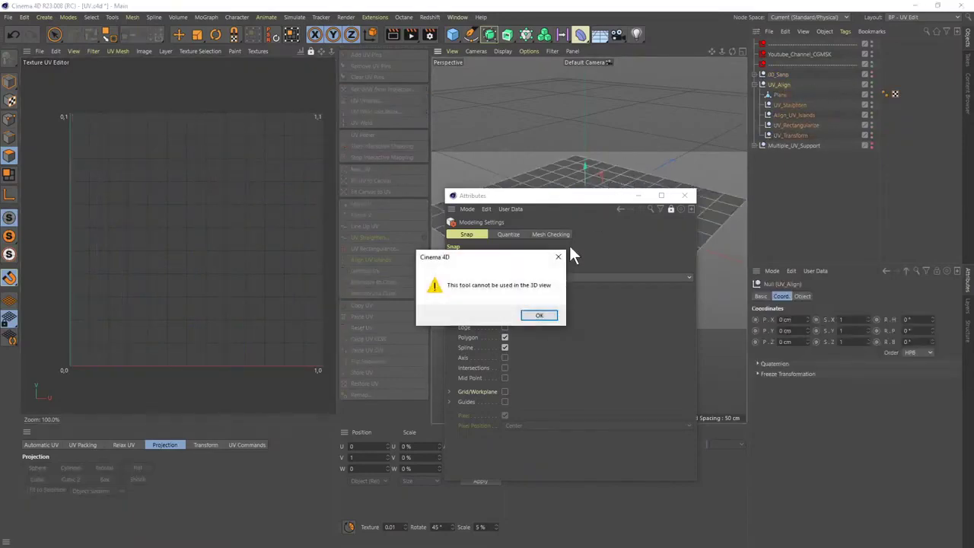
left_click(539, 315)
left_click(684, 196)
left_click(602, 202)
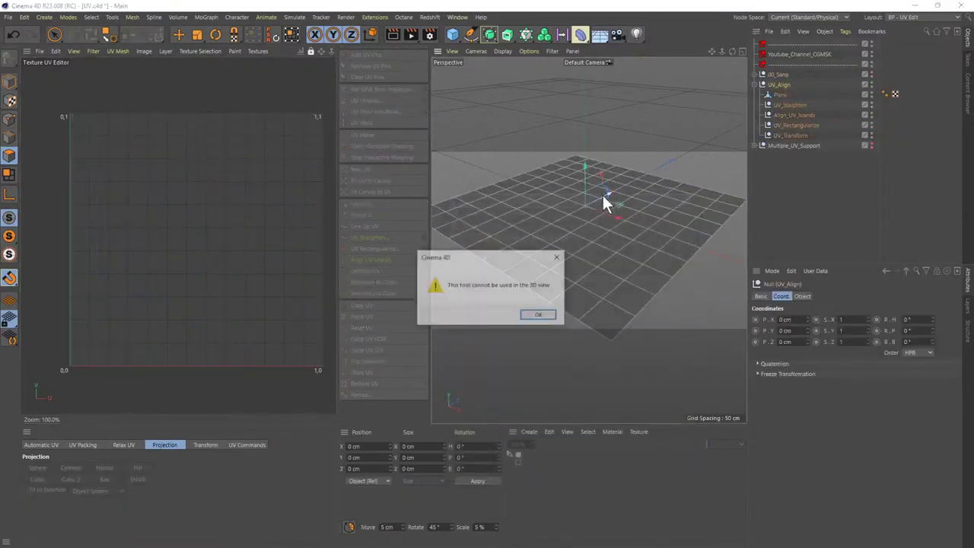
left_click(542, 316)
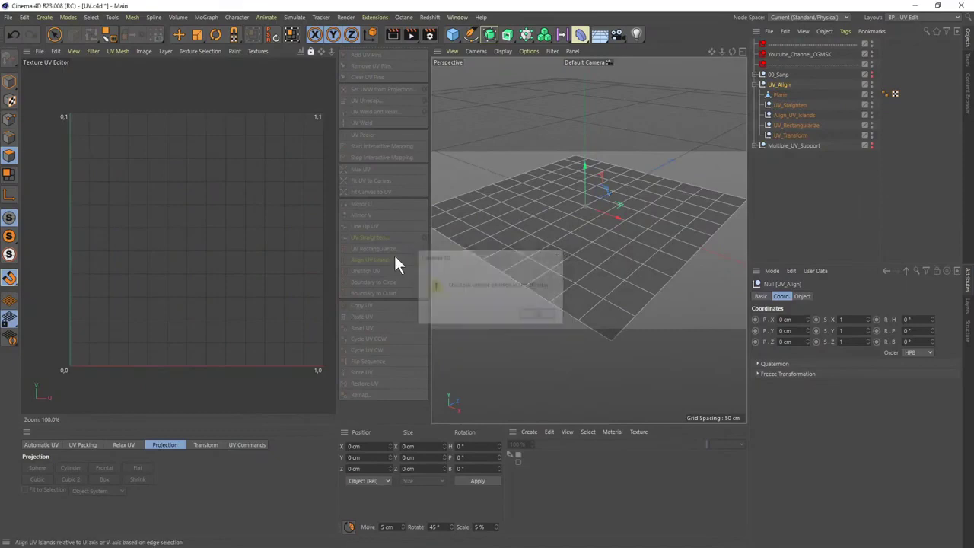
- Select the UV_Align group's Plane object with the Move tool and switch to edge mode with its middle edge line selected
left_click(179, 34)
left_click(592, 216)
scroll(233, 231, "up", 4)
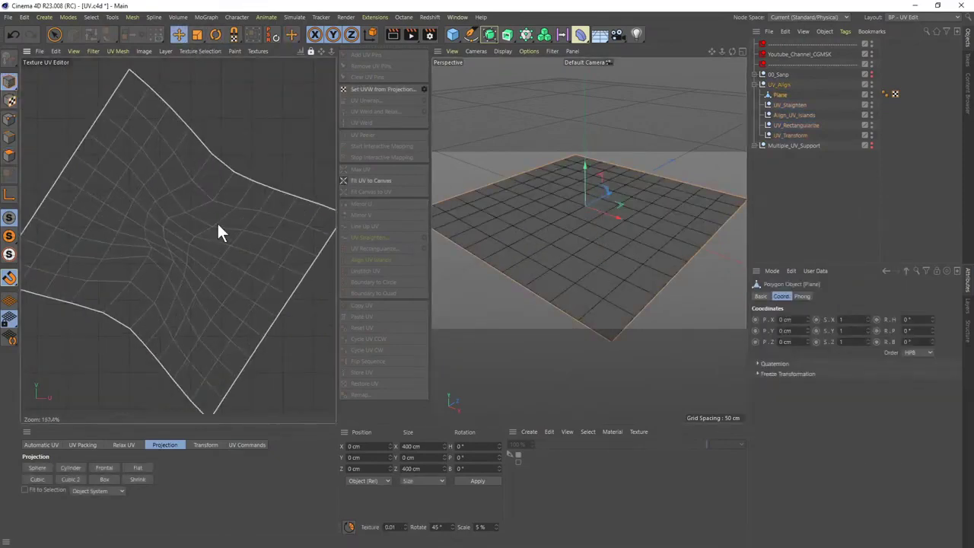
scroll(206, 250, "down", 4)
scroll(206, 250, "up", 1)
middle_click_drag(216, 245, 214, 249)
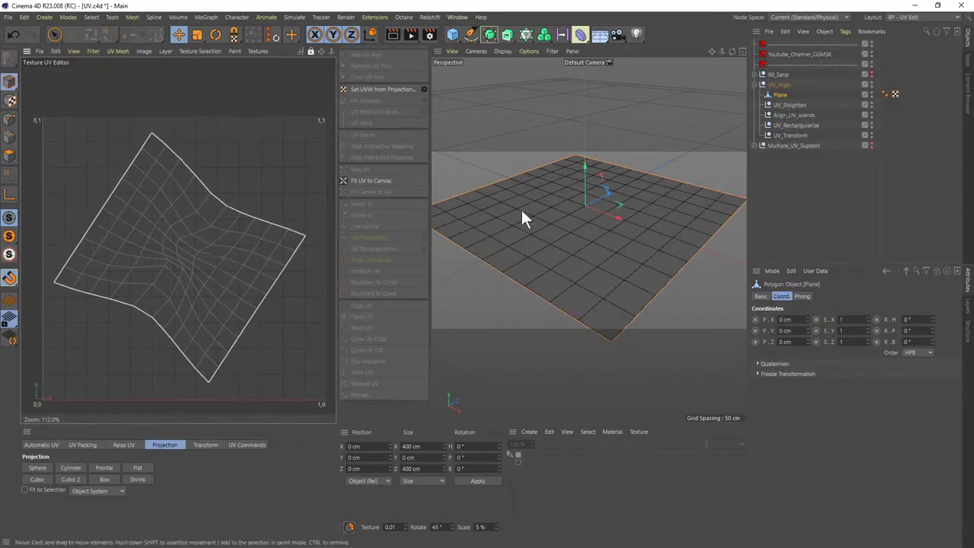
left_click(9, 137)
scroll(167, 248, "up", 4)
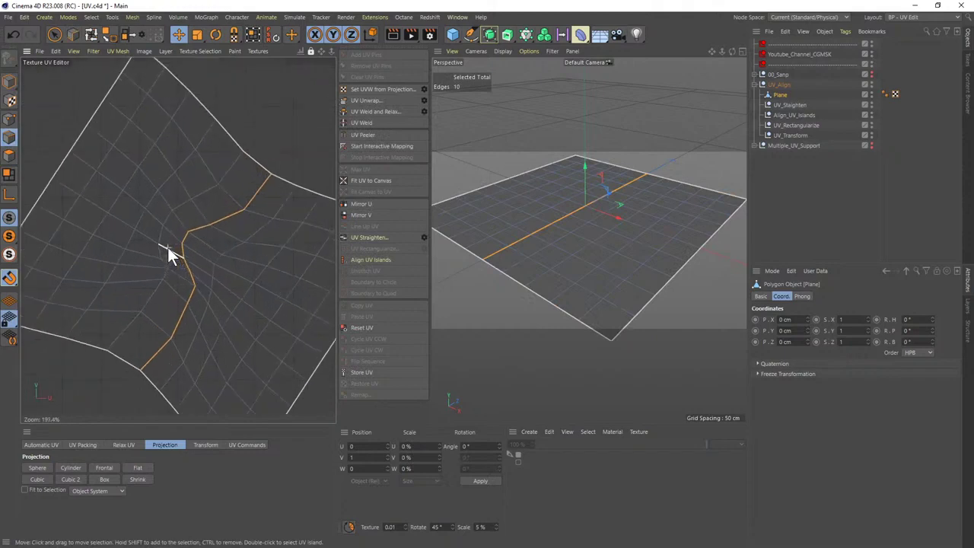
- Apply UV Straighten to the selected middle edge line with only Auto Align enabled, and undo it
left_click(354, 237)
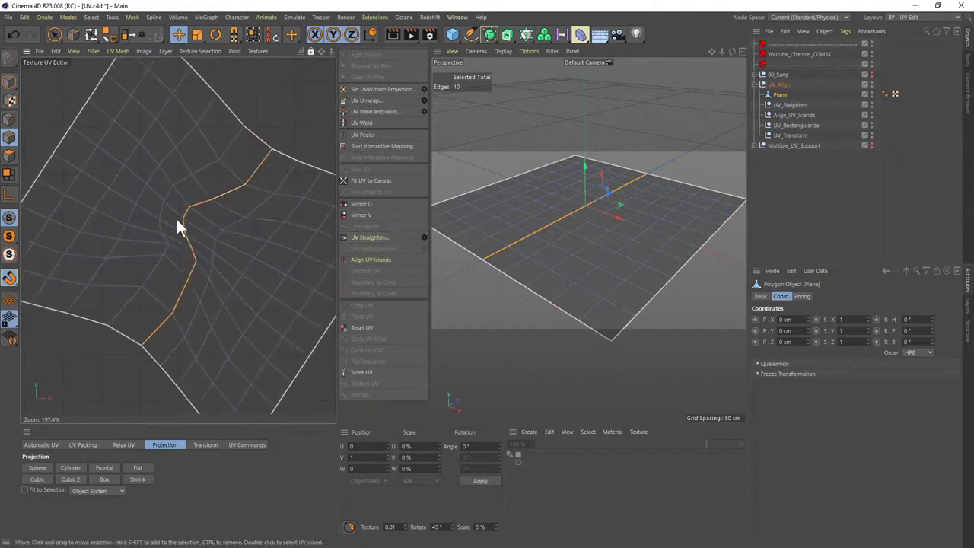
left_click(424, 237)
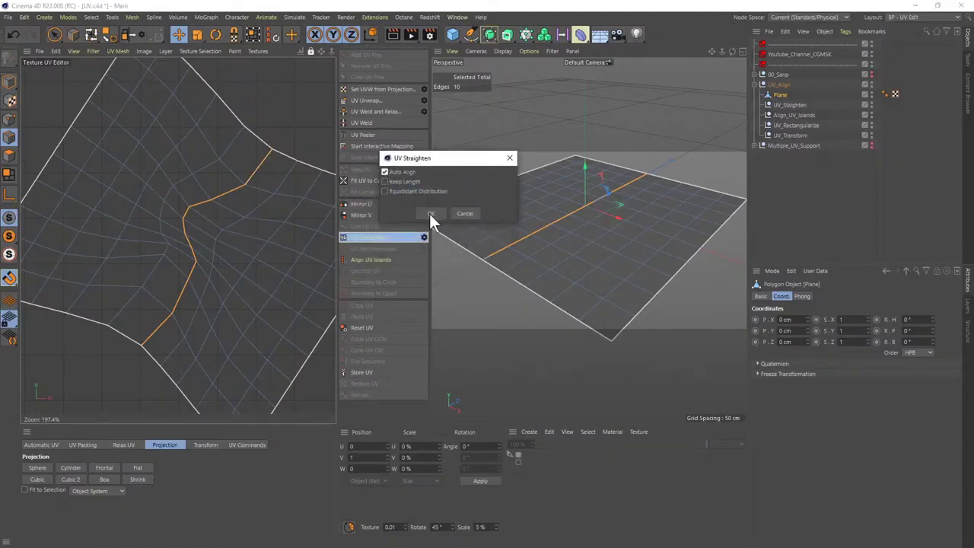
left_click(431, 214)
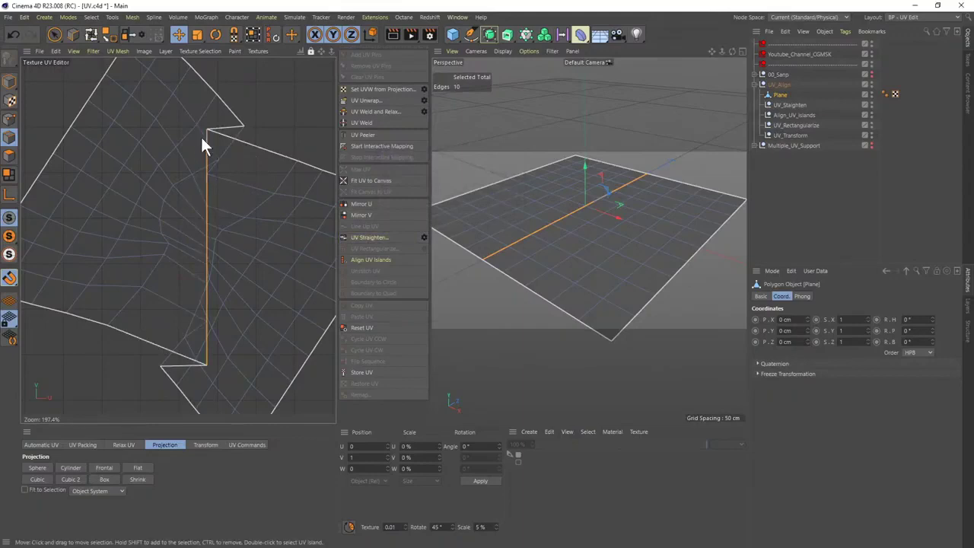
key("ctrl+z")
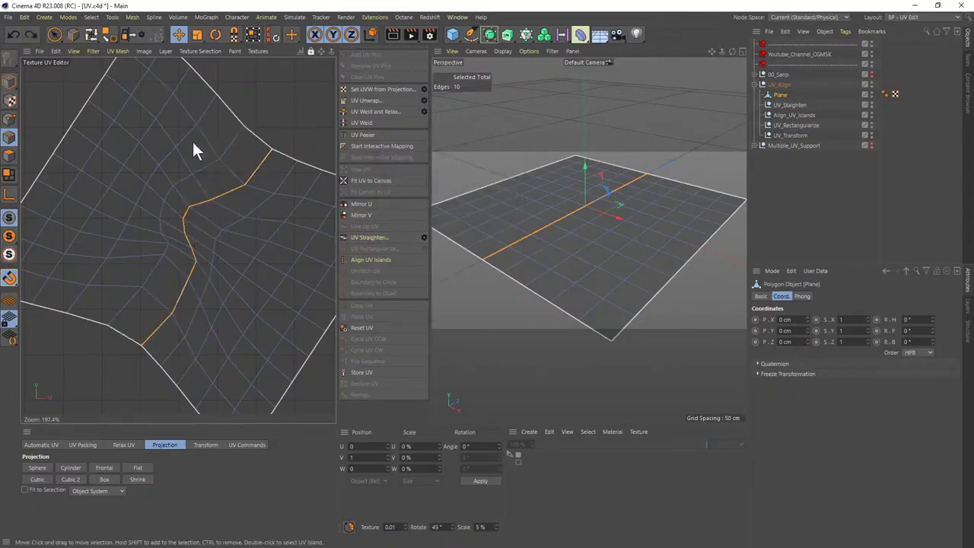
- Apply UV Straighten to the middle edge line with Auto Align and all other options disabled, and undo it
left_click(424, 238)
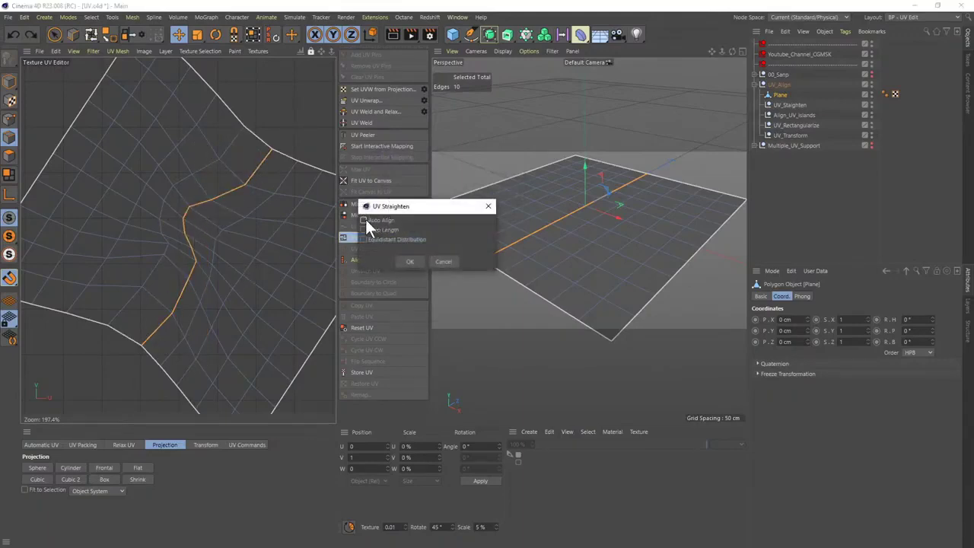
left_click(411, 261)
key("ctrl+z")
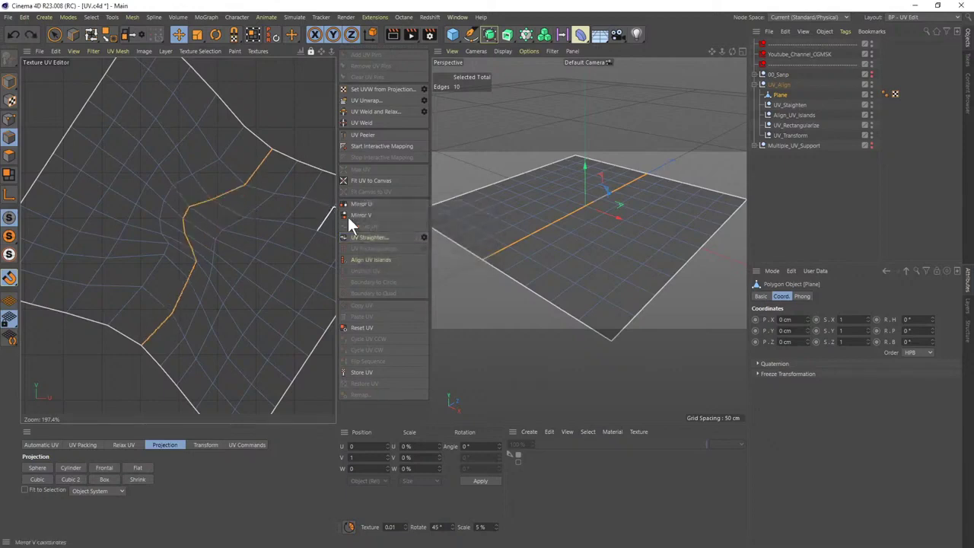
- Apply UV Straighten to the middle edge line with only Keep Length enabled, and undo it
left_click(424, 237)
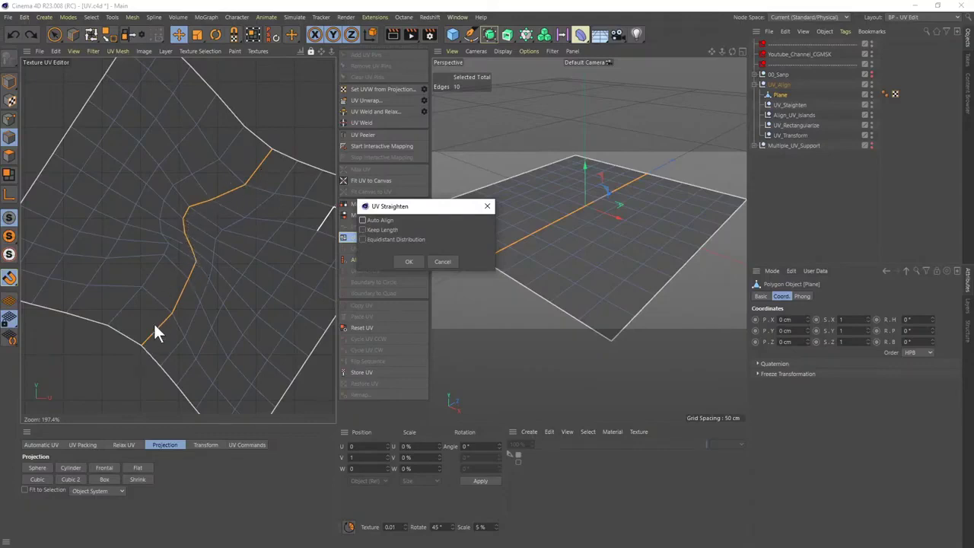
left_click(362, 229)
left_click(409, 261)
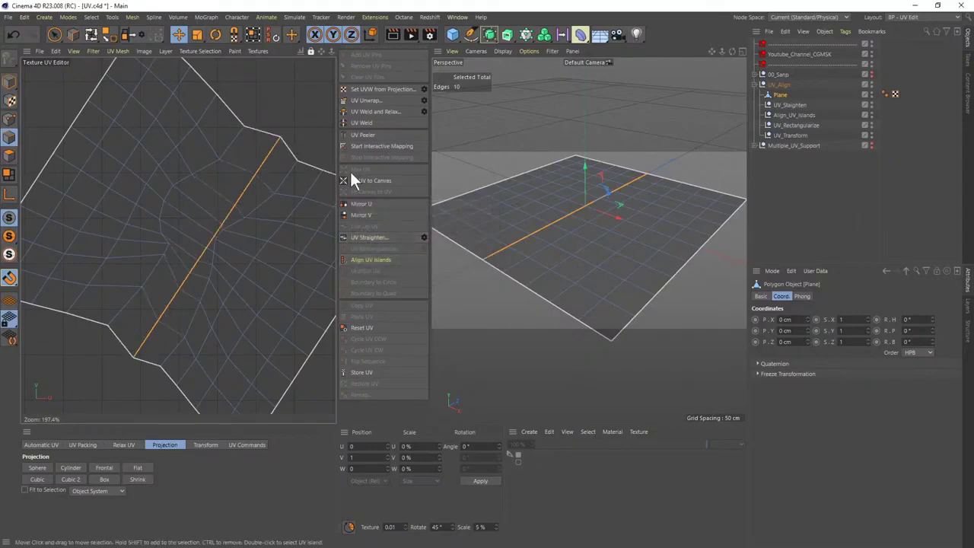
key("ctrl+z")
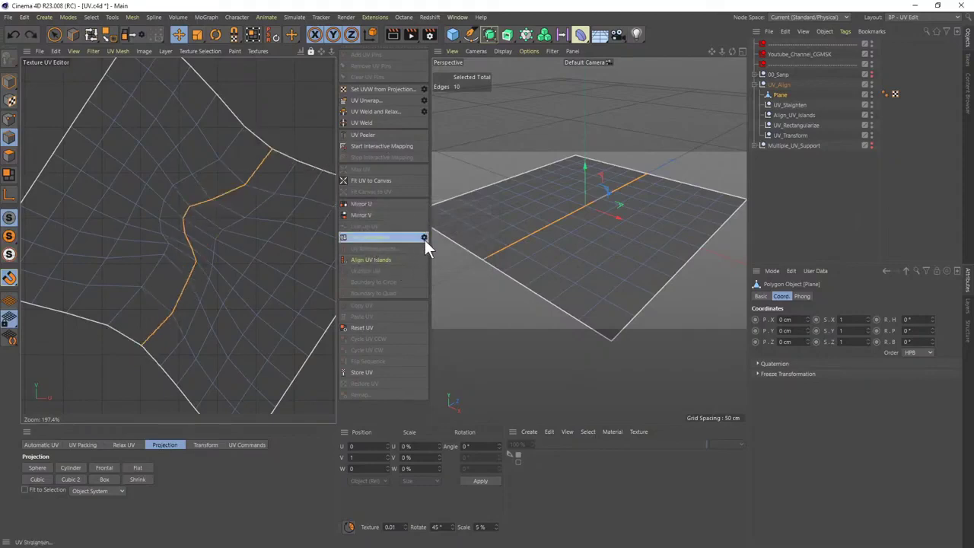
- Apply UV Straighten to the middle edge line with only Equidistant Distribution enabled, and undo it
left_click(424, 237)
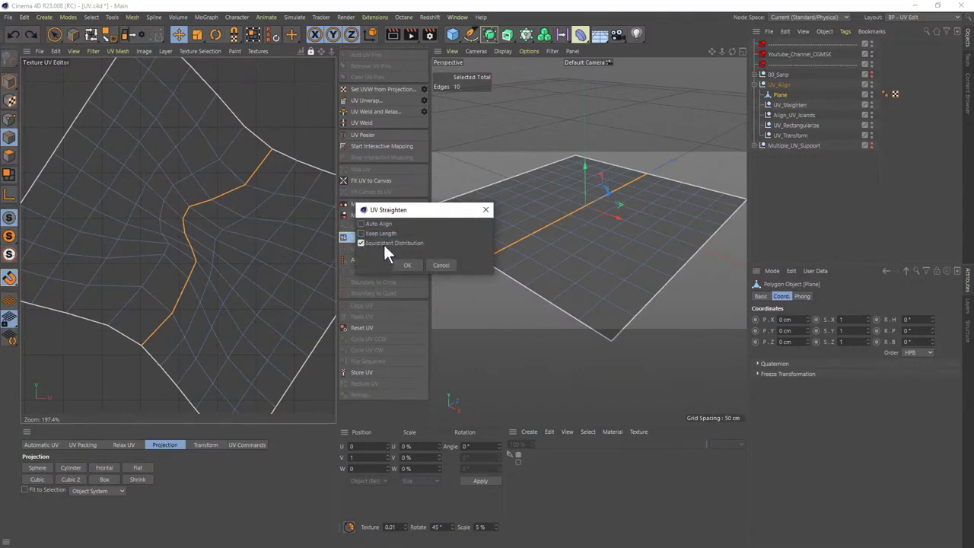
left_click_drag(385, 213, 398, 219)
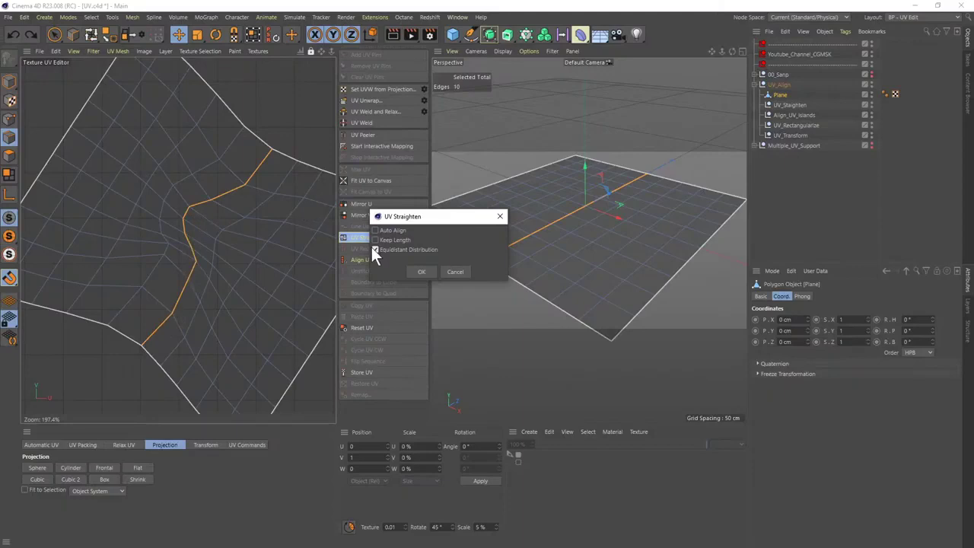
left_click(420, 272)
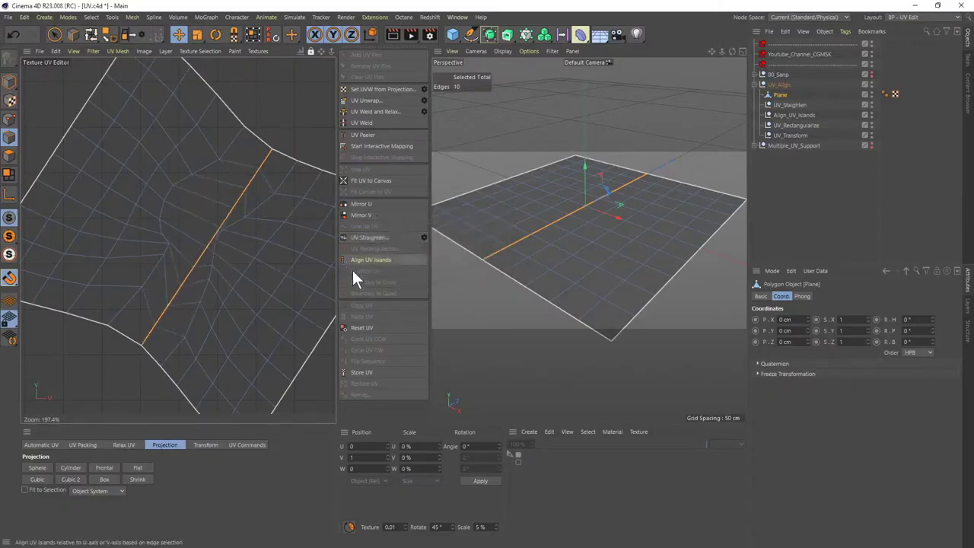
left_click(424, 237)
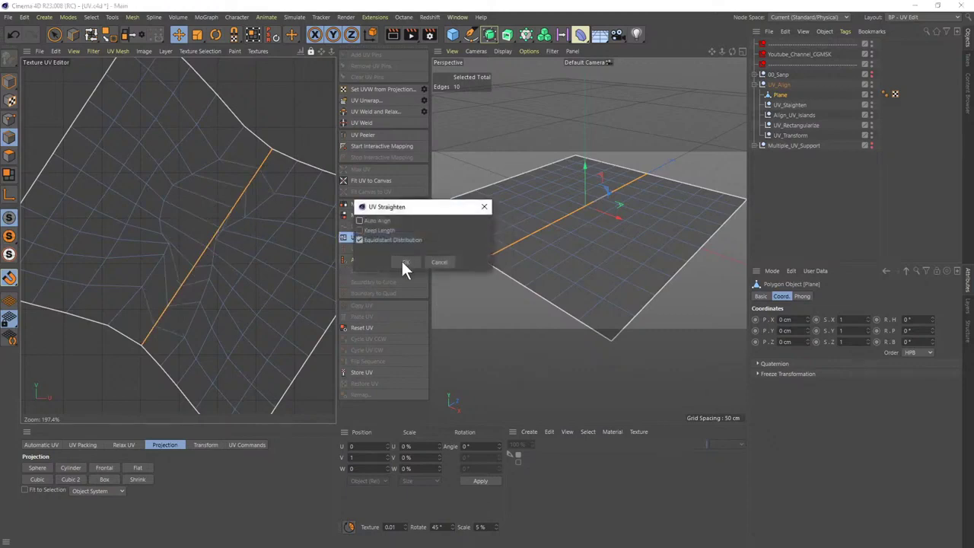
left_click(379, 229)
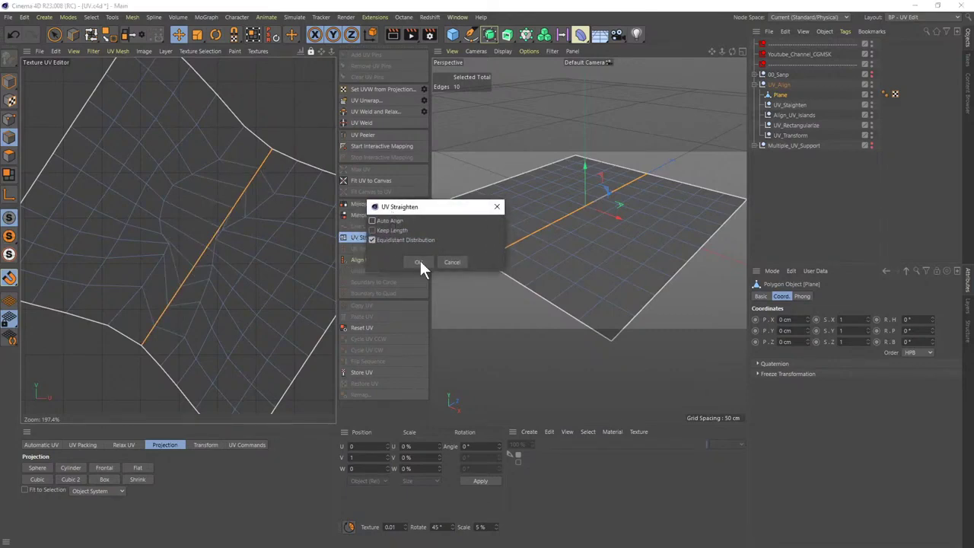
left_click(424, 263)
- Apply UV Straighten to the middle edge line again with Equidistant Distribution also disabled, and undo it
left_click(423, 237)
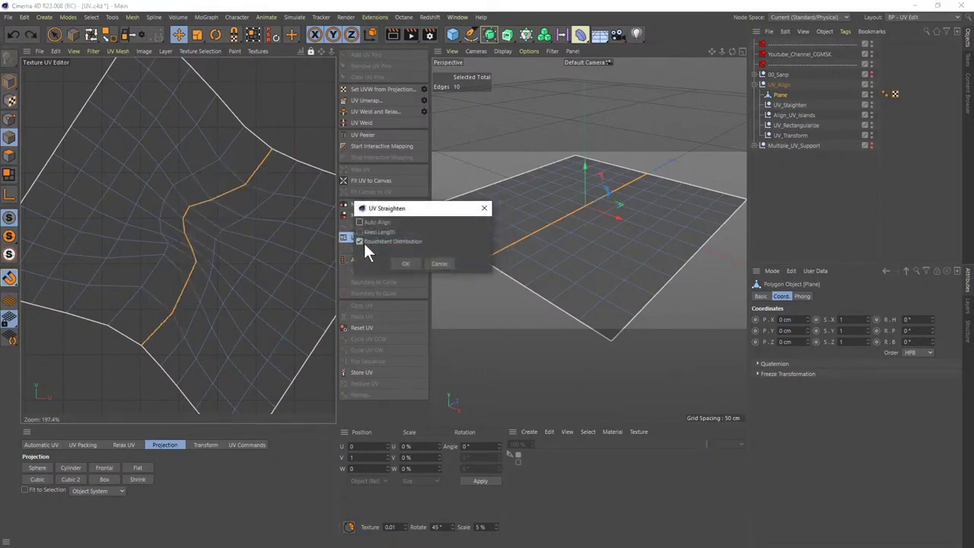
left_click(359, 241)
left_click(407, 263)
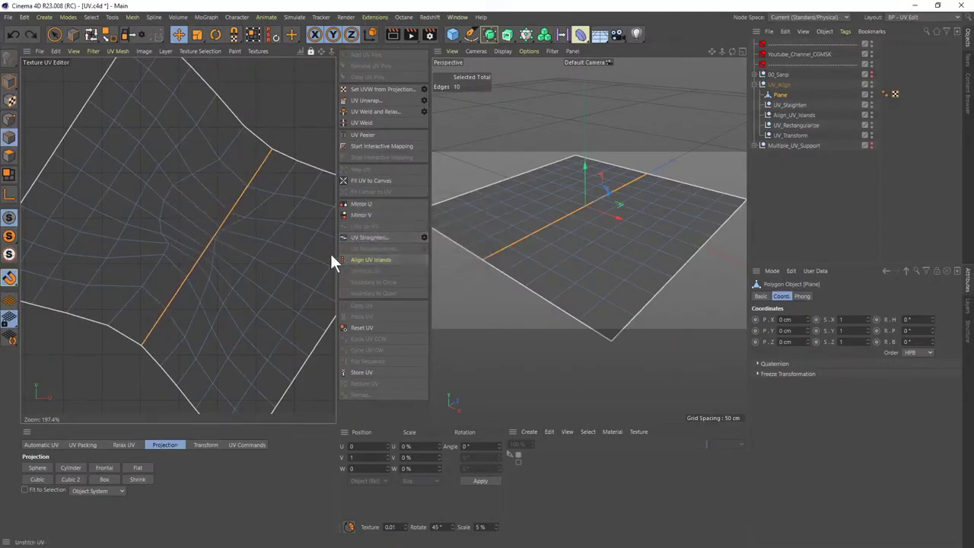
key("ctrl+z")
left_click(424, 237)
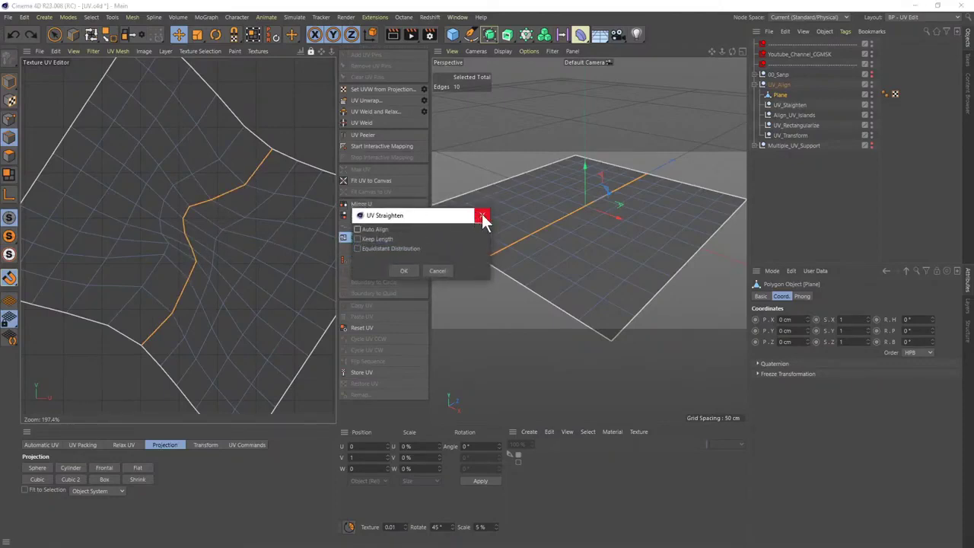
left_click_drag(411, 220, 474, 210)
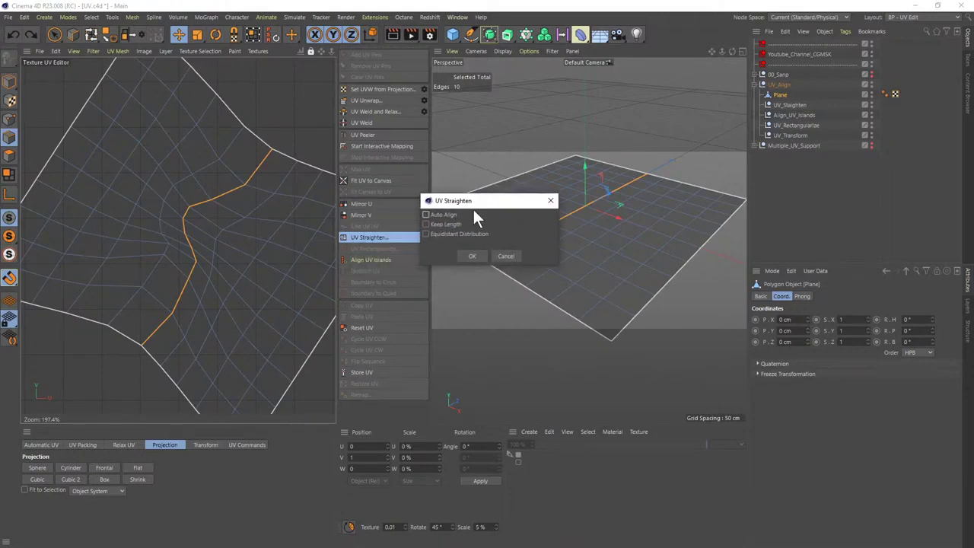
left_click(551, 201)
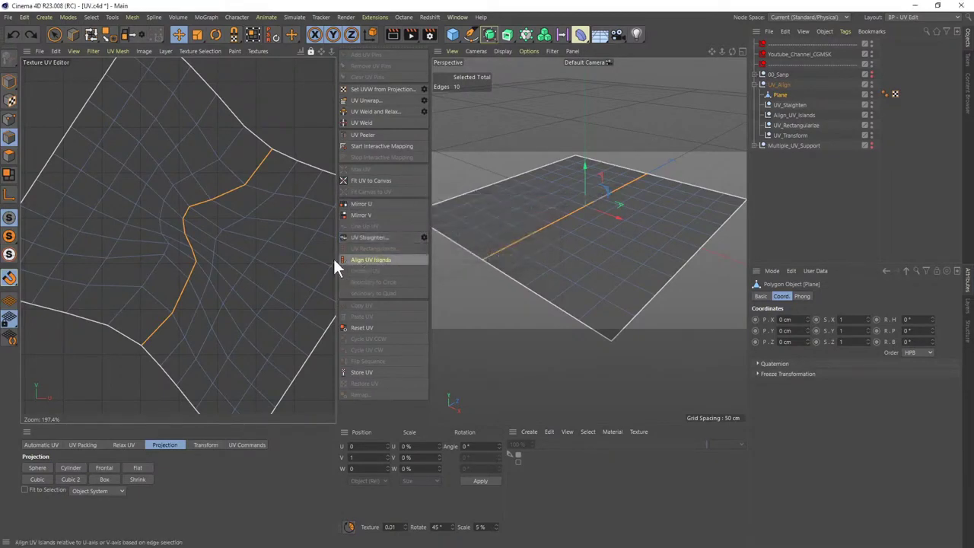
- Select the full edge line two columns beside the plane's middle line in the perspective view
left_click(258, 248)
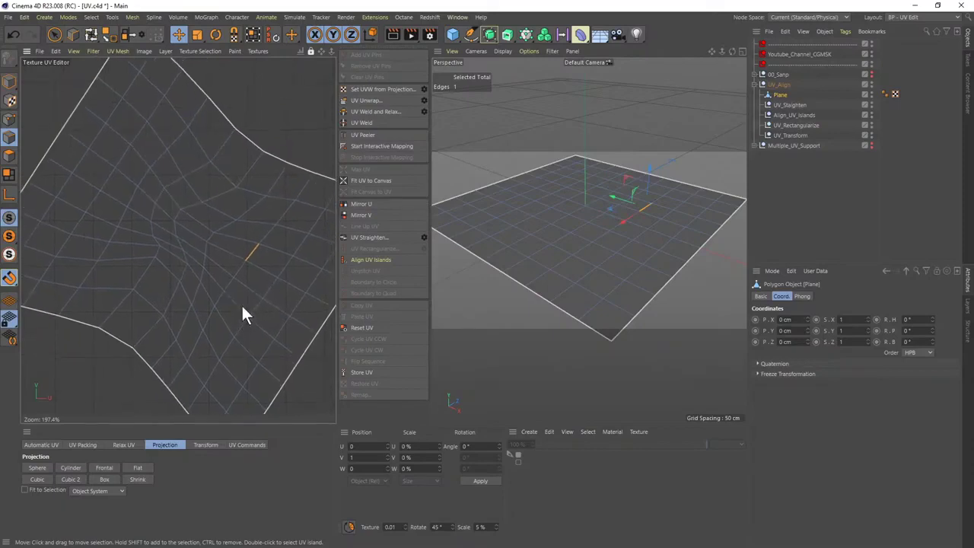
left_click(302, 193)
left_click(649, 206)
double_click(538, 277)
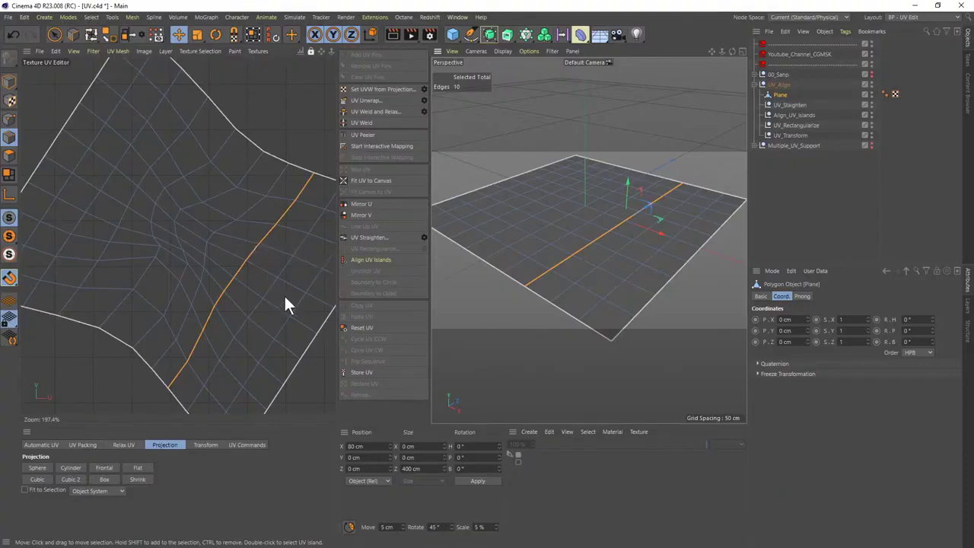
- Select a single lengthwise edge in the plane's UVs and rotate the whole island to it with Align UV Islands
left_click(286, 264)
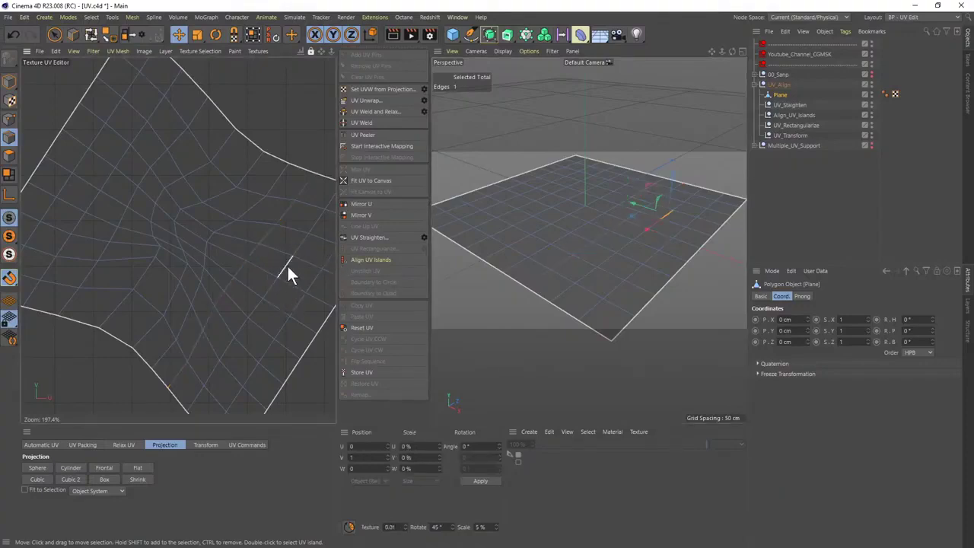
left_click(384, 259)
scroll(264, 243, "down", 3)
scroll(272, 247, "up", 3)
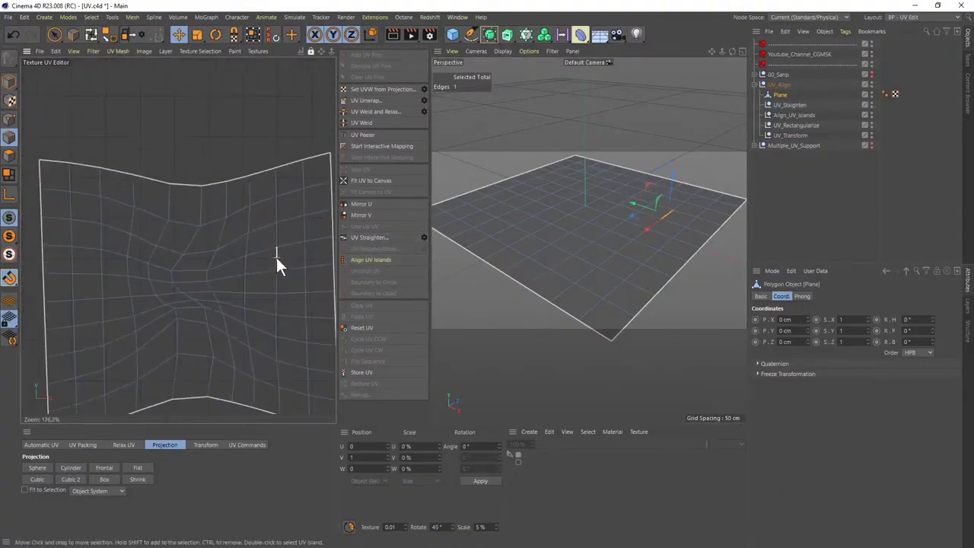
scroll(283, 199, "down", 1)
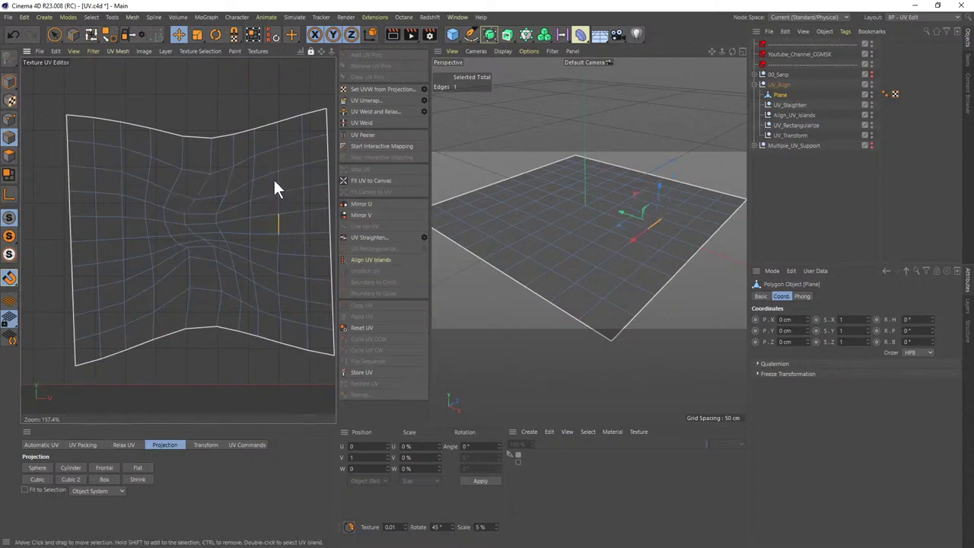
scroll(272, 205, "up", 2)
scroll(278, 159, "down", 2)
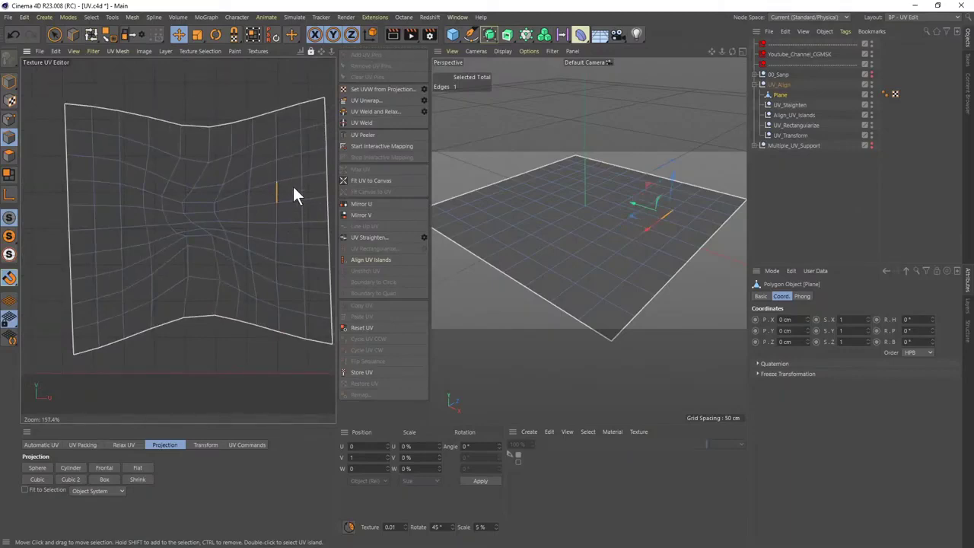
- Extend the selection to all four edges around one polygon and run Align UV Islands on them
left_click(293, 204, "shift")
left_click(288, 182, "shift")
left_click(300, 189, "shift")
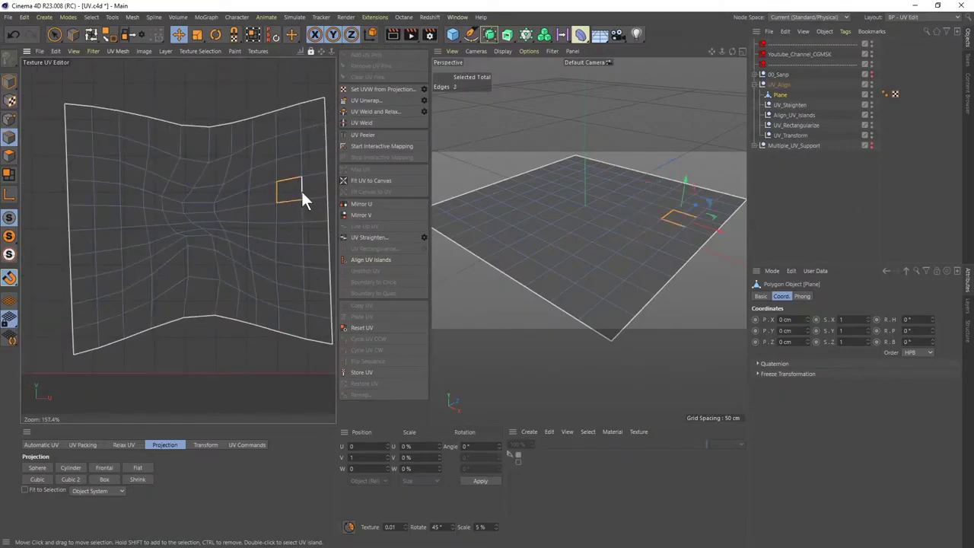
left_click(371, 259)
scroll(266, 171, "up", 5)
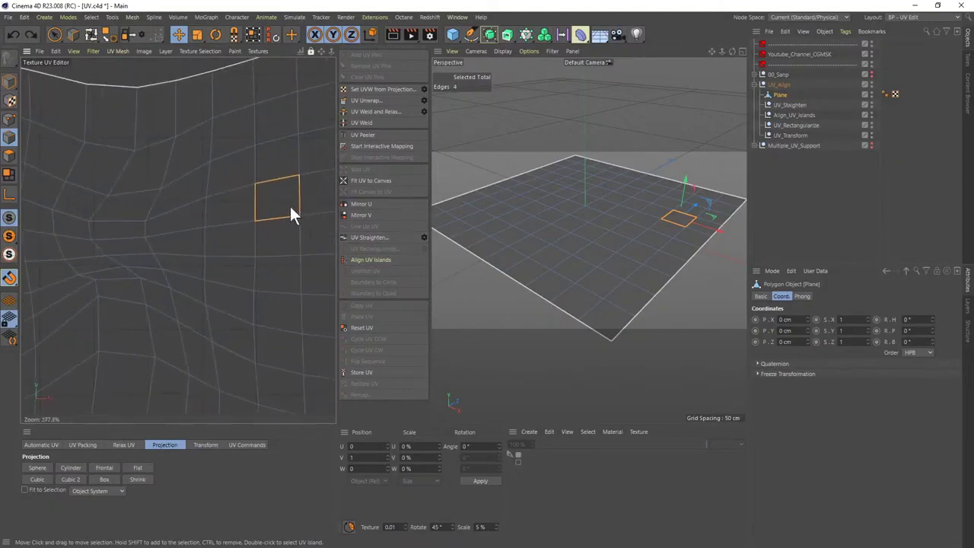
- Select two consecutive lengthwise edges plus one adjoining crosswise edge and run Align UV Islands on this L-shaped selection
left_click(256, 167)
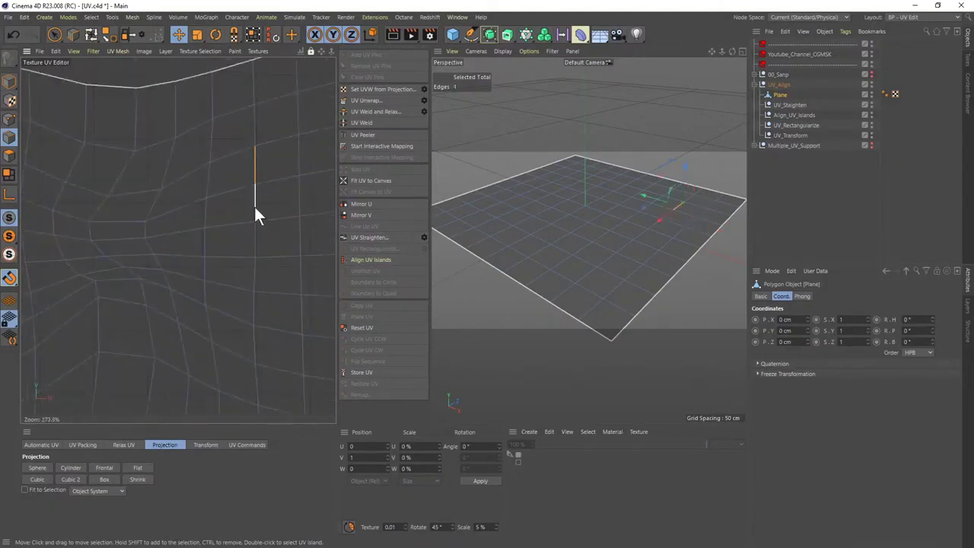
left_click(255, 204, "shift")
left_click(278, 218, "shift")
left_click(376, 261)
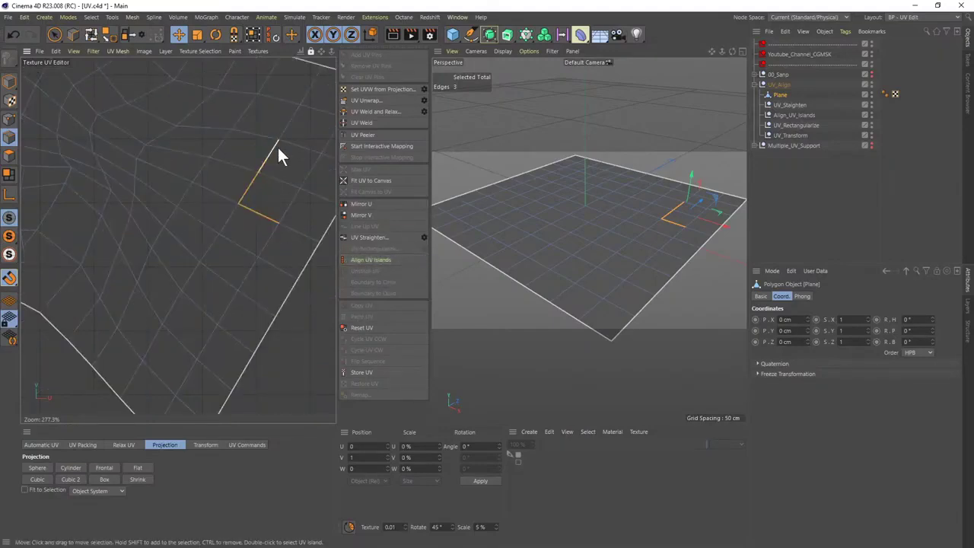
- Select only one lengthwise edge of the tilted UV island and align the island to it
left_click(249, 187)
left_click(374, 261)
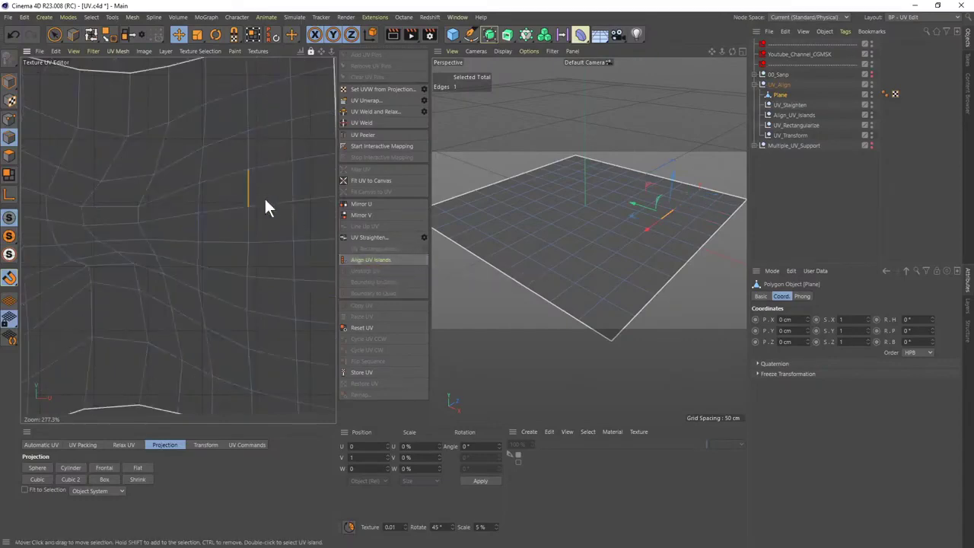
- Select the adjoining crosswise edge, shift it slightly in the UV editor, and undo the move
left_click(267, 202)
scroll(258, 239, "down", 5)
scroll(201, 218, "up", 2)
scroll(228, 263, "down", 1)
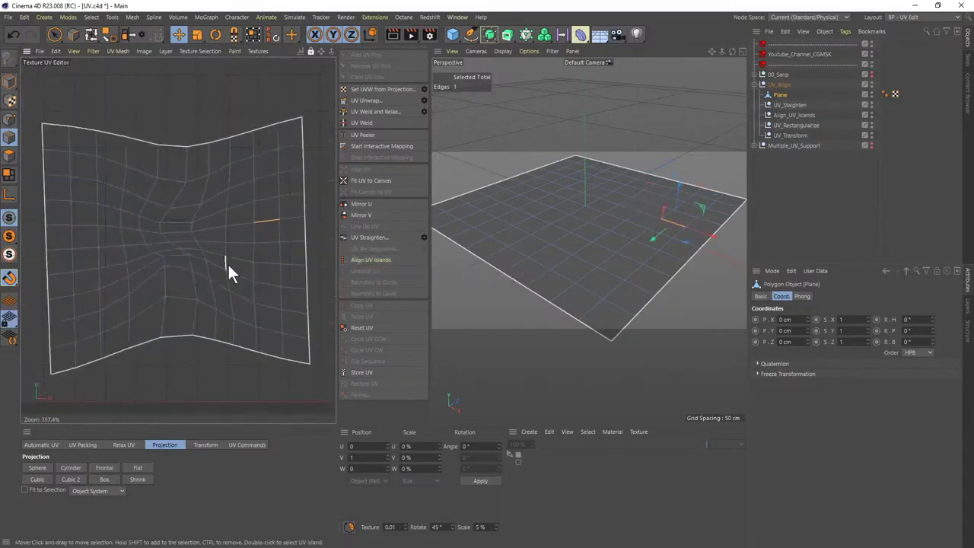
scroll(228, 295, "down", 1)
scroll(246, 261, "up", 1)
left_click(245, 225)
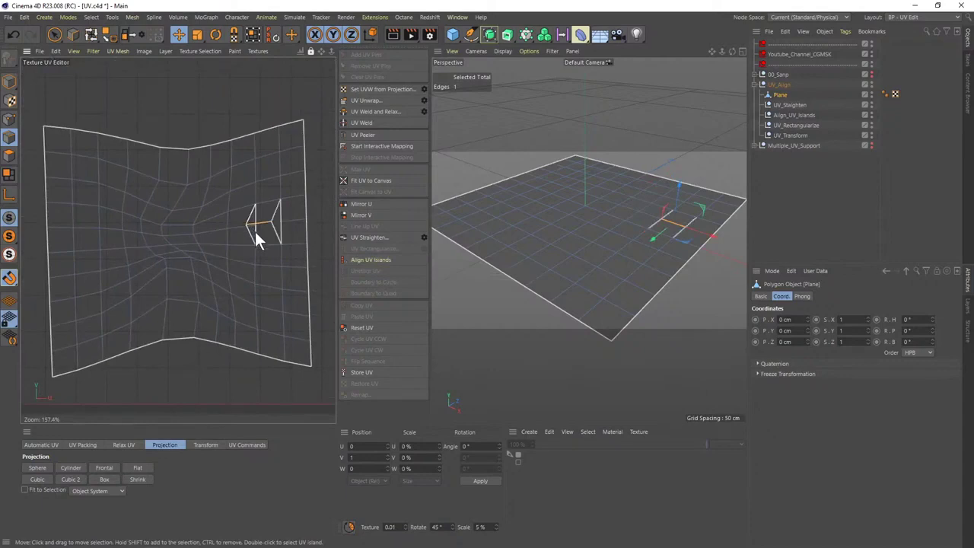
scroll(268, 239, "down", 2)
scroll(263, 249, "up", 2)
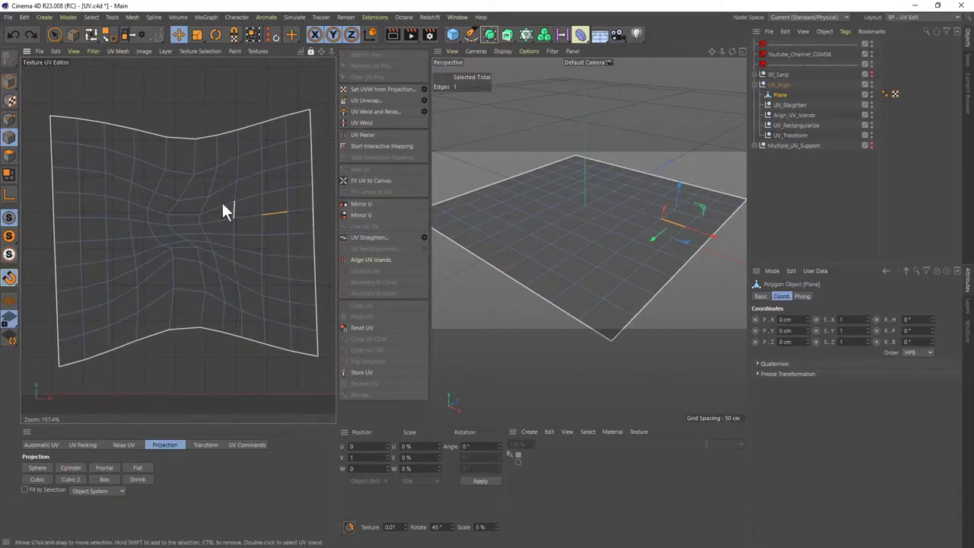
- Switch to polygon mode and select a 24-polygon block in the distorted middle of the UVs with Live Selection
left_click(9, 155)
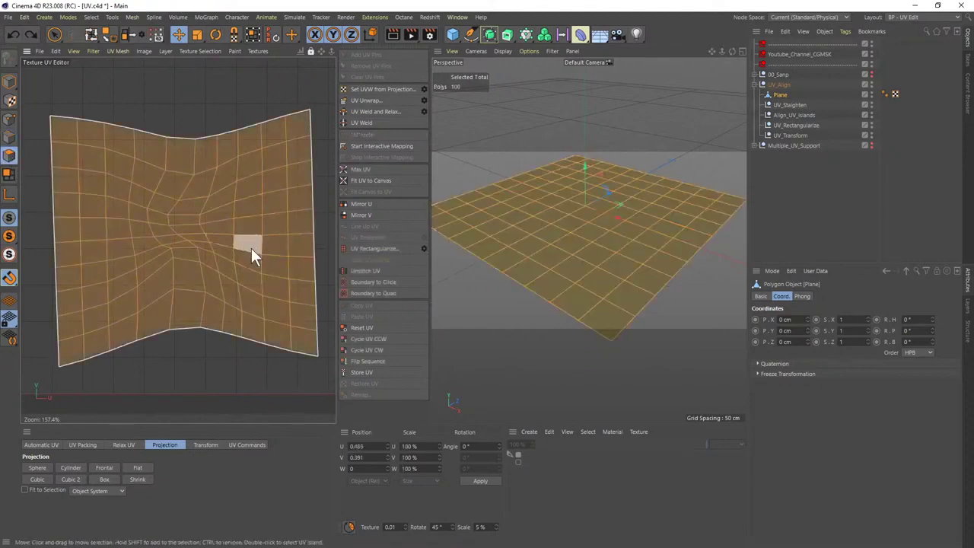
key("9")
mouse_move(177, 206)
left_mouse_down()
mouse_move(171, 255)
mouse_move(168, 187)
mouse_move(149, 206)
mouse_move(203, 279)
left_mouse_up()
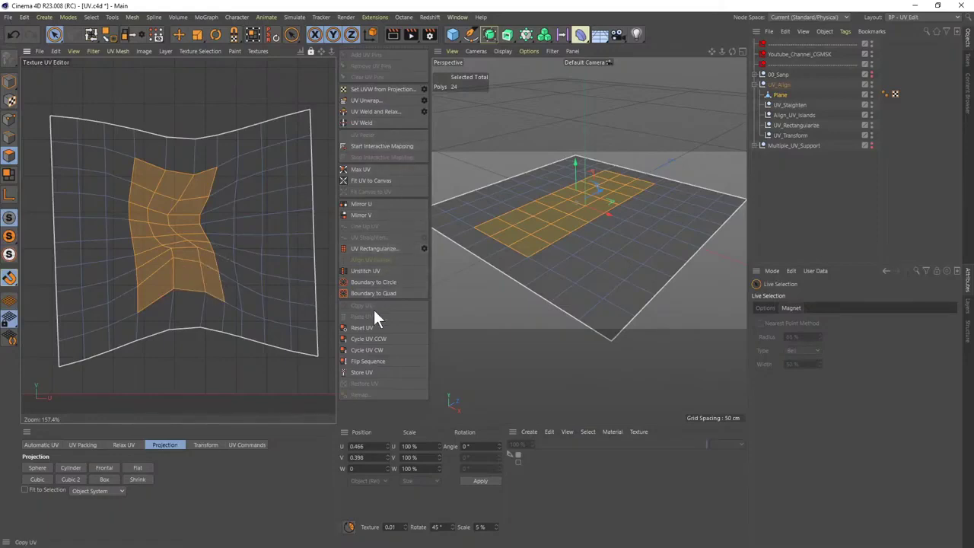
- Apply UV Rectangularize to the selected polygon block with Auto Align enabled, and undo it
left_click(424, 249)
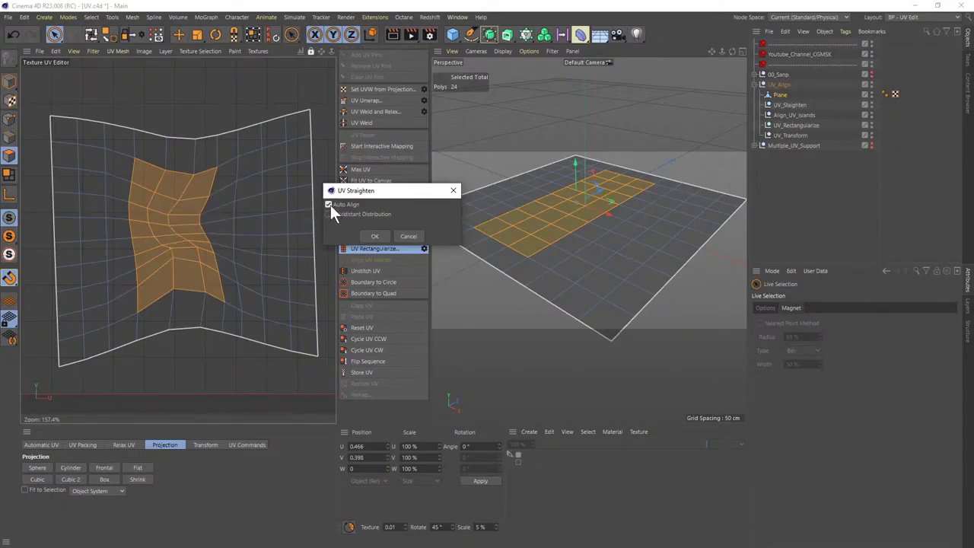
left_click(375, 236)
- Rotate the selected polygon block freely to a diagonal angle in the UV editor
key("r")
left_click_drag(192, 251, 19, 245)
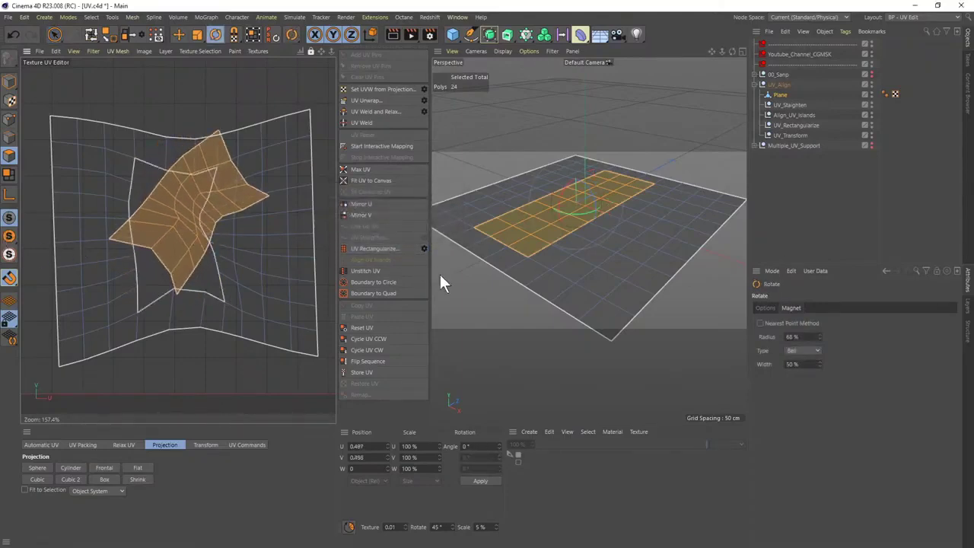
- Try UV Rectangularize on the selected polygons with Auto Align and Equidistant Distribution off, and undo it
left_click(424, 249)
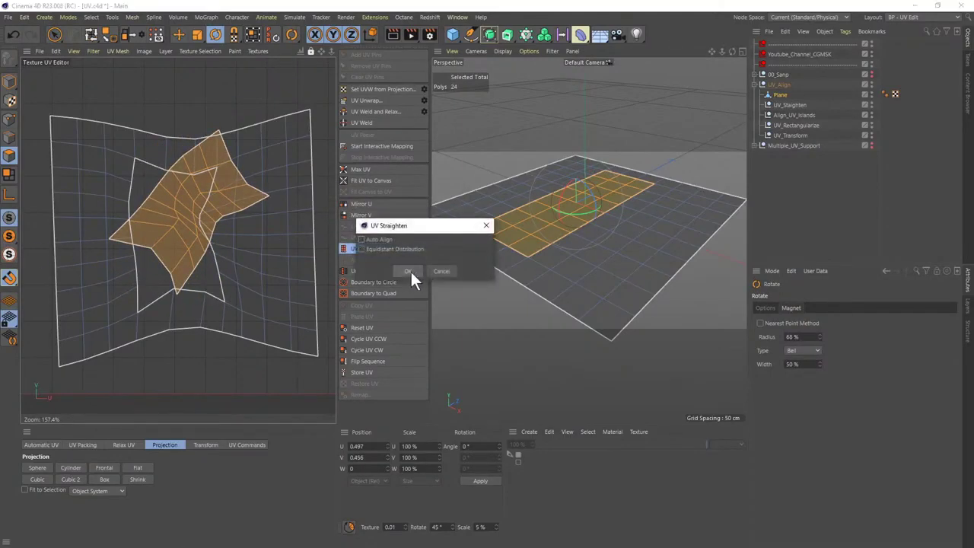
left_click(408, 272)
key("ctrl+z")
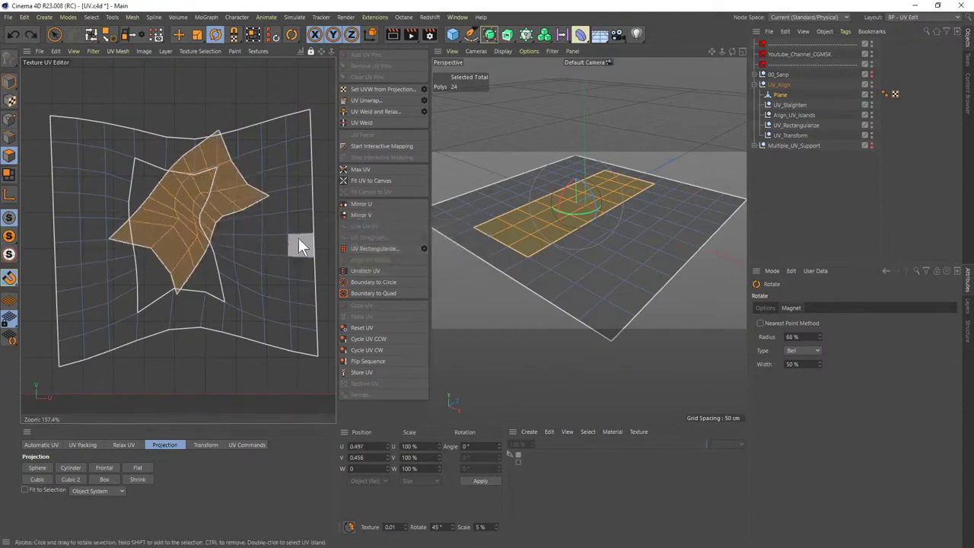
- Try UV Rectangularize on the selected polygons with only Auto Align enabled, and undo it
left_click(424, 248)
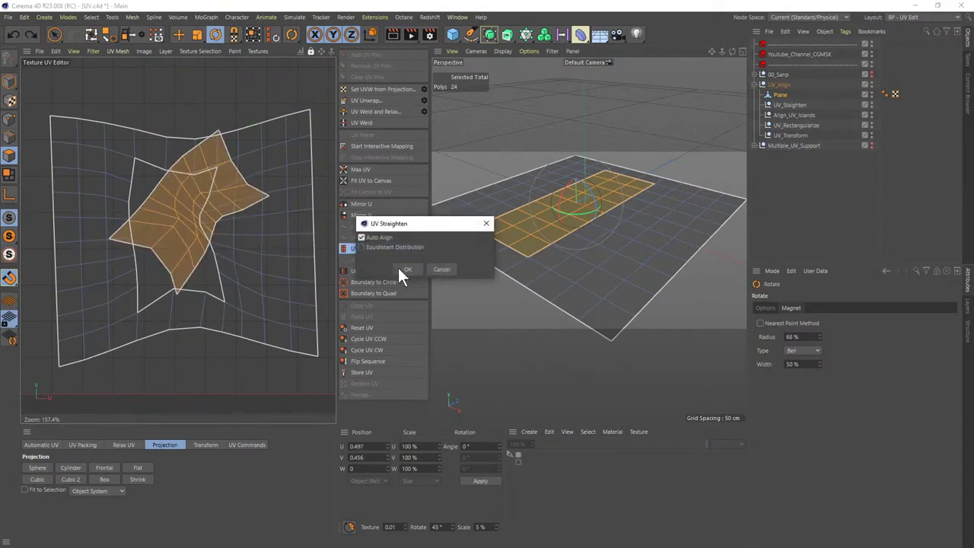
left_click(400, 269)
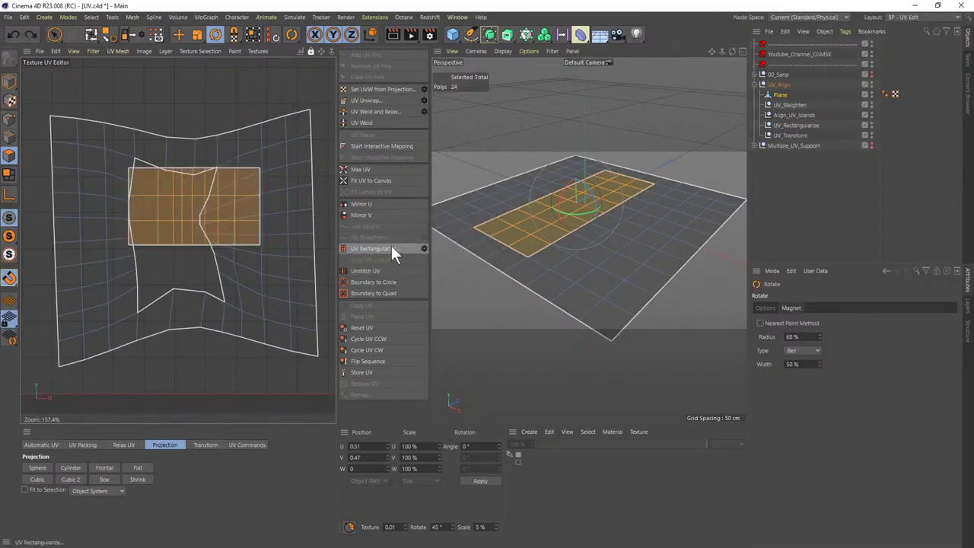
key("ctrl+z")
- Rectangularize the selected UV polygons with Auto Align and Equidistant Distribution enabled, and clear that polygon selection
left_click(424, 248)
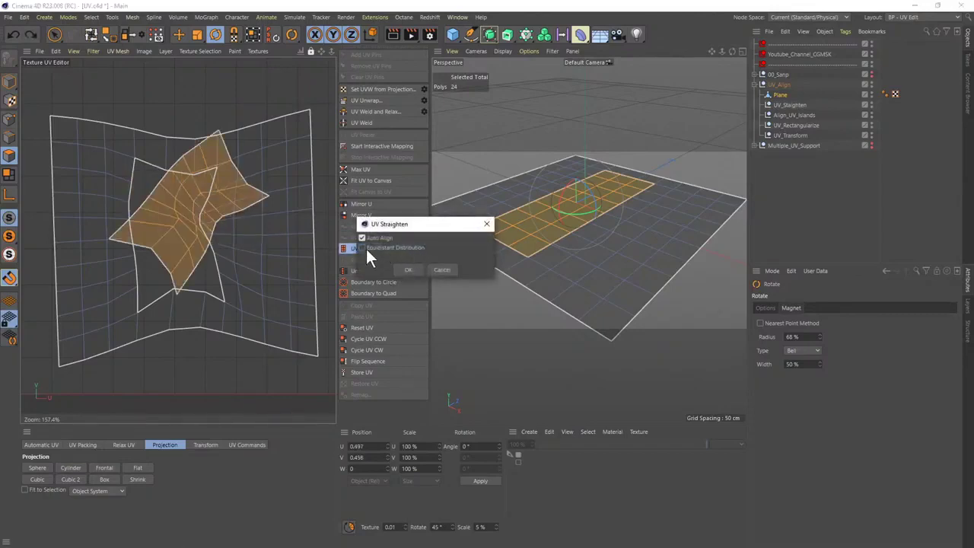
left_click(407, 269)
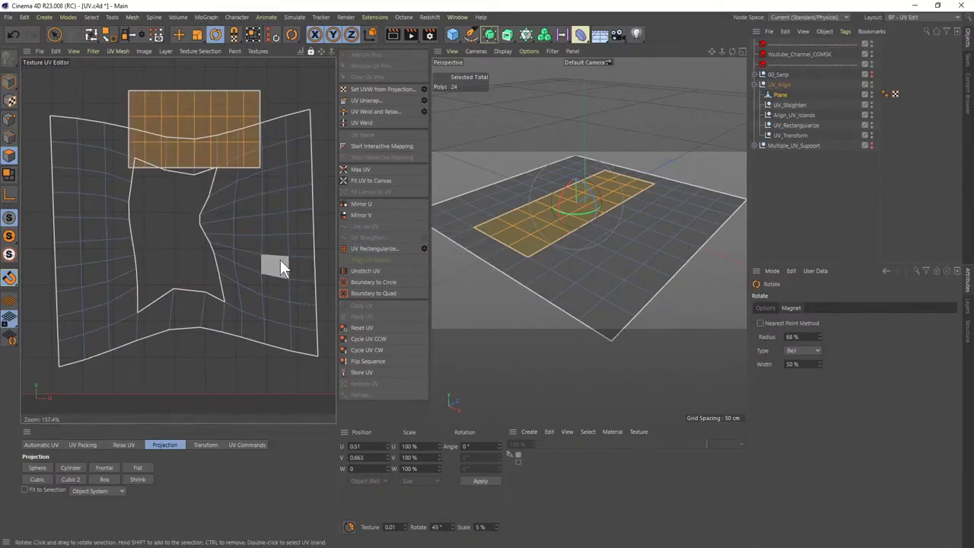
left_click_drag(258, 93, 231, 123)
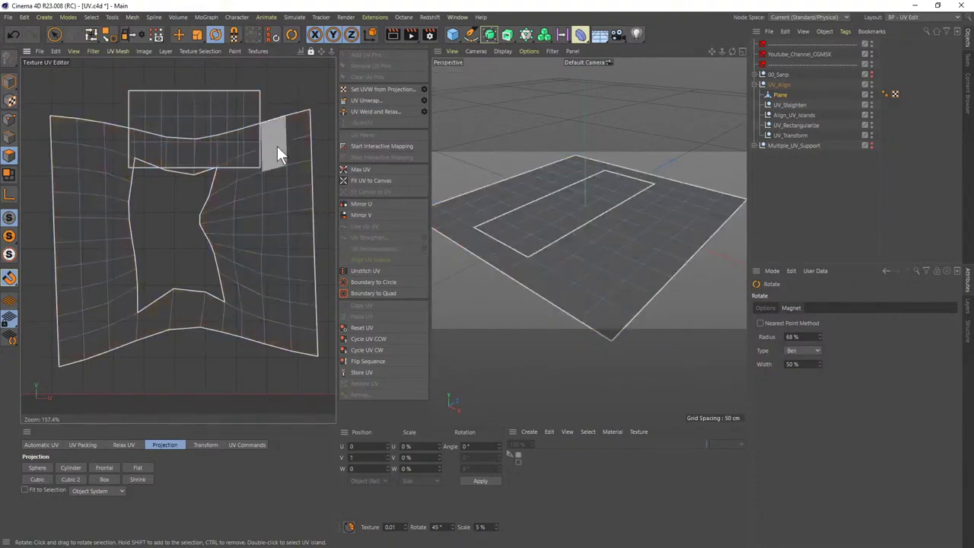
left_click(304, 105)
mouse_move(162, 97)
left_mouse_down()
mouse_move(144, 116)
mouse_move(131, 106)
left_mouse_up()
- Collapse the UV_Align group, hide it in the viewport and clear the object selection
left_click(788, 135)
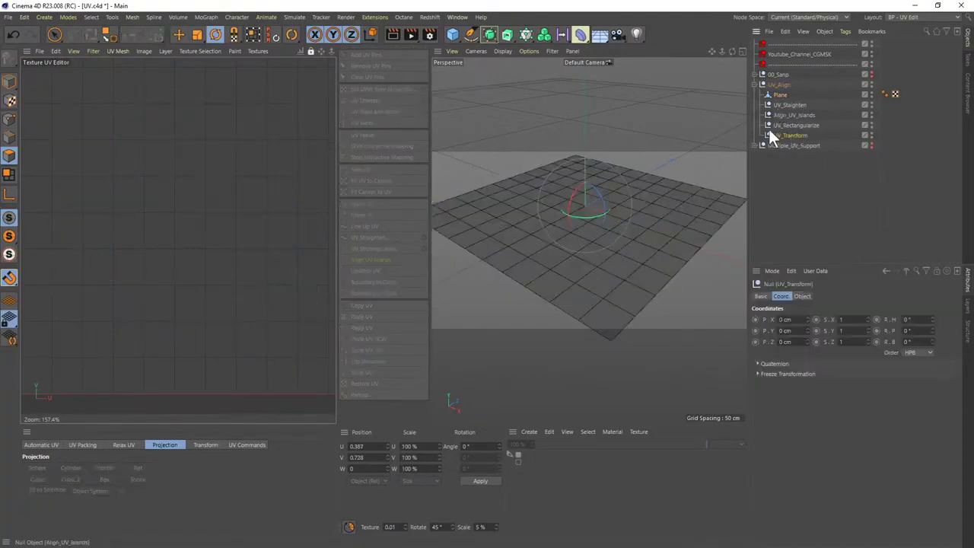
left_click(762, 85)
left_click(775, 84)
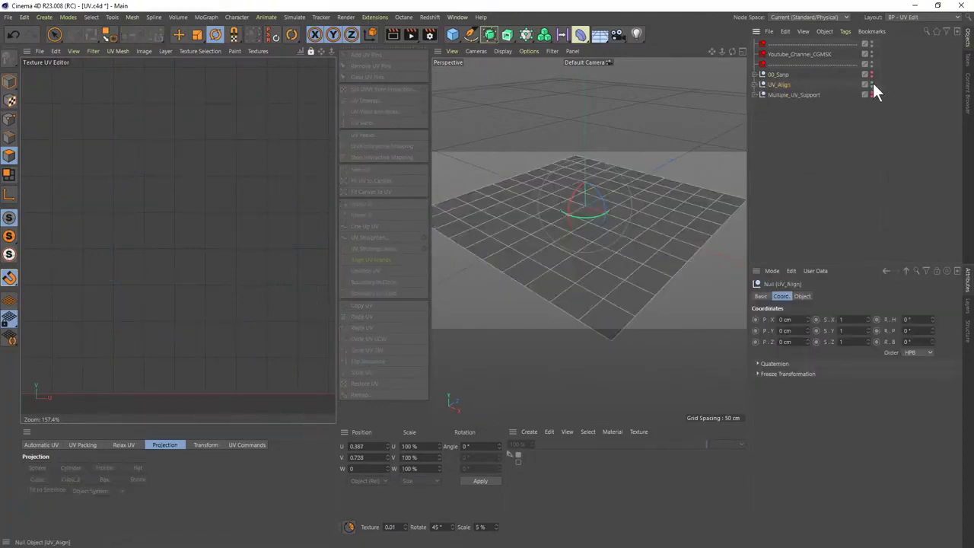
left_click(873, 83)
left_click(805, 74, "ctrl")
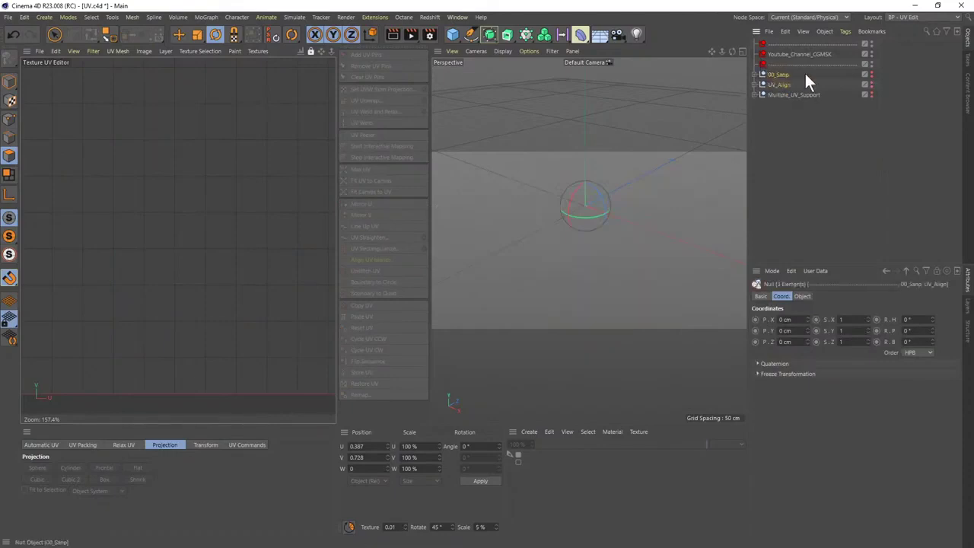
left_click(805, 73, "ctrl")
left_click(791, 77, "ctrl")
left_click(796, 82, "ctrl")
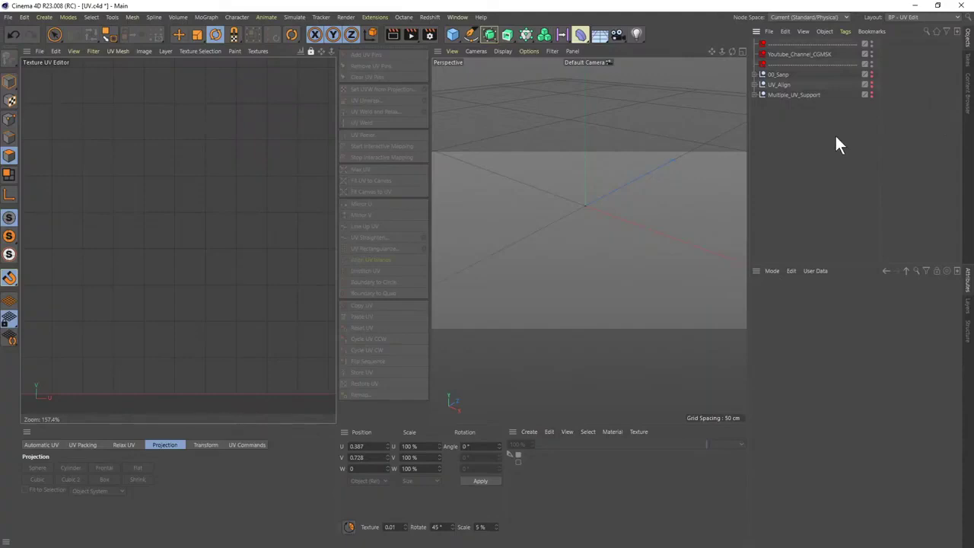
- Make the Multiple_UV_Support figure visible and select its whole hierarchy with all polygons
left_click(871, 92)
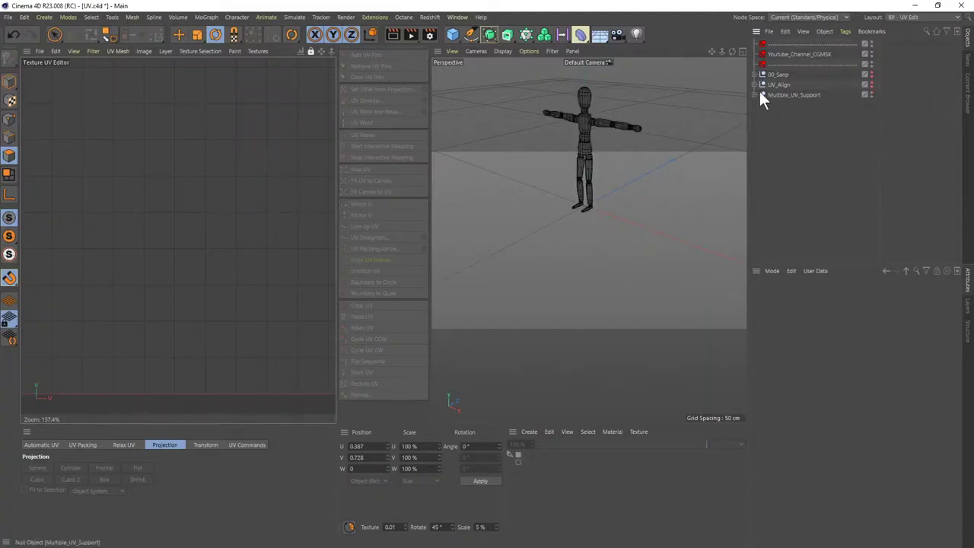
left_click(759, 94)
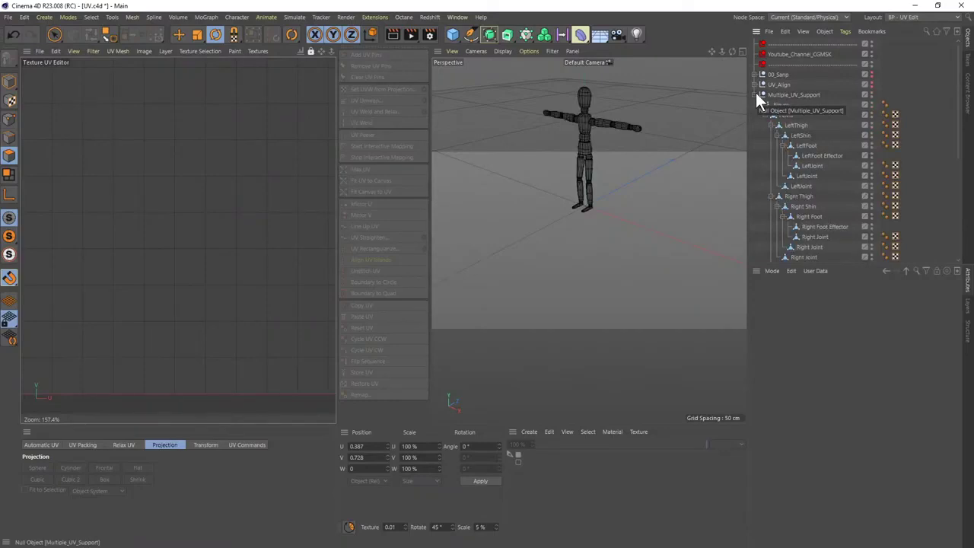
left_click(789, 96)
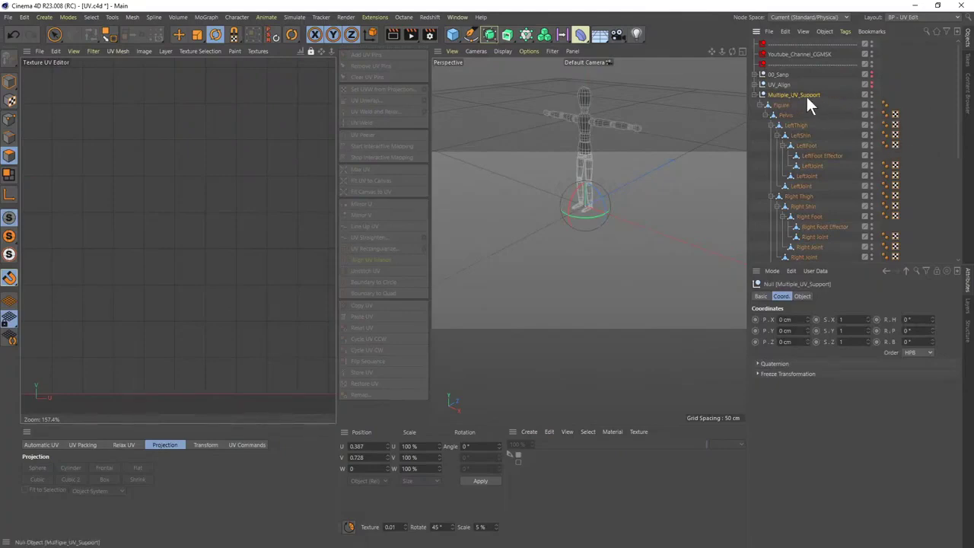
middle_click(808, 92)
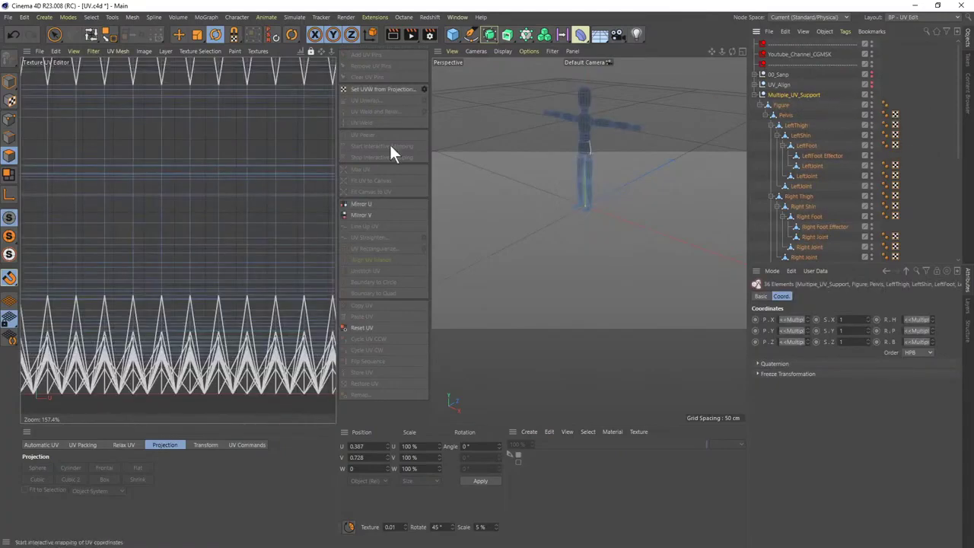
key("h")
key("ctrl+a")
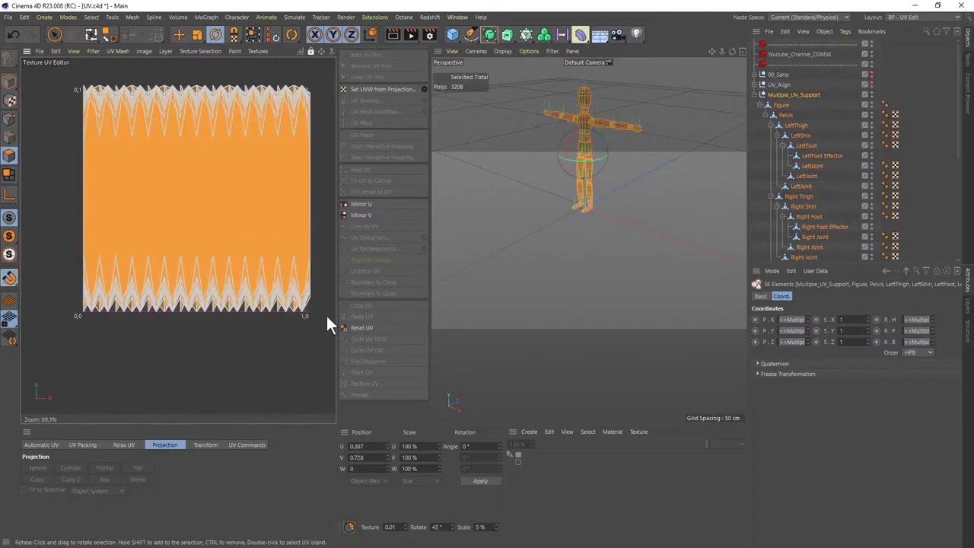
- Pack the UVs of all figure parts with Geometric packing, using a gap size of 1
left_click(78, 444)
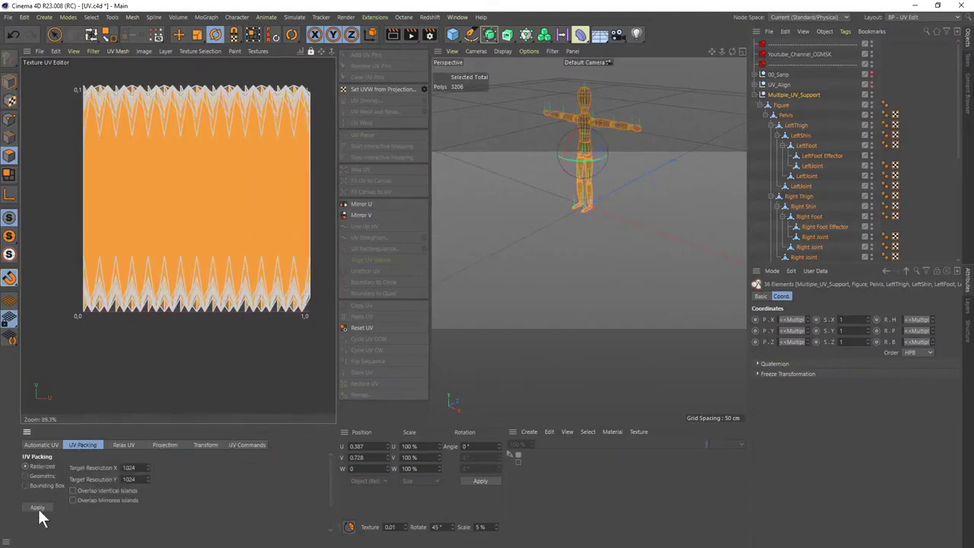
left_click(25, 476)
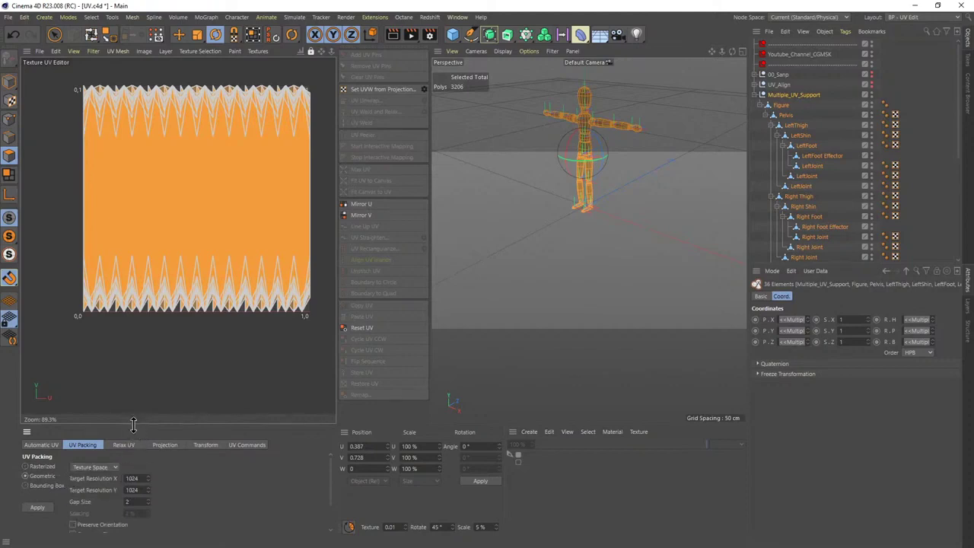
left_click_drag(133, 424, 136, 350)
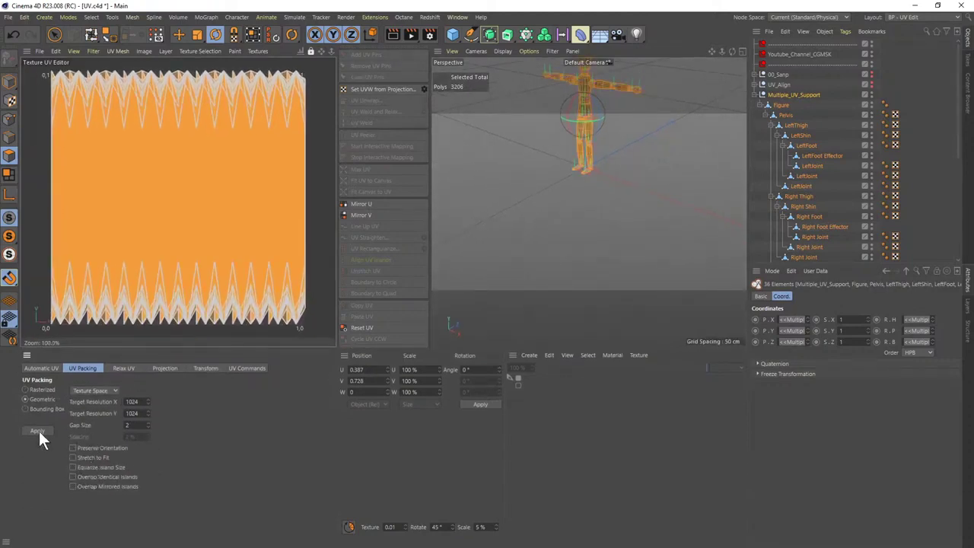
type("3")
type("1")
left_click(44, 431)
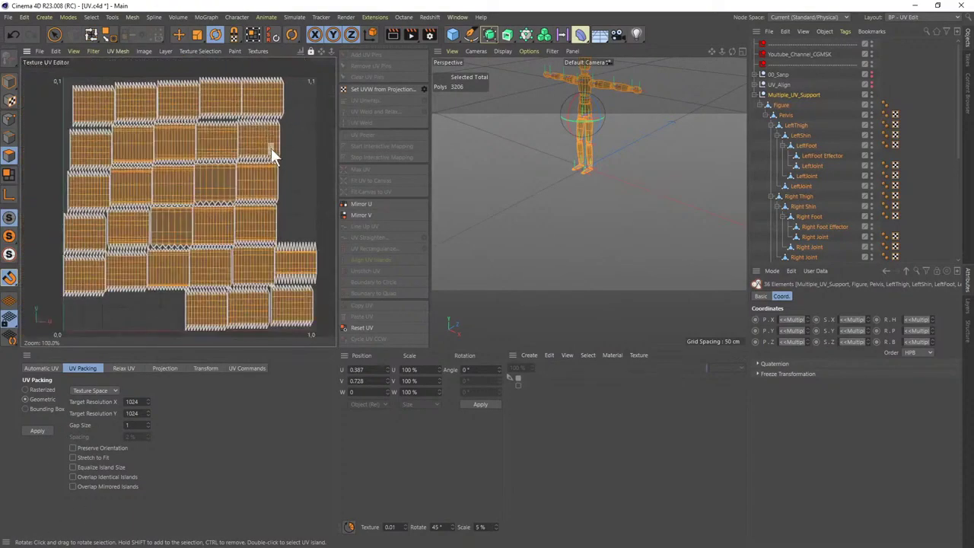
- View the Pelvis UVs on their own and reselect the entire Multiple_UV_Support hierarchy
scroll(271, 147, "up", 2)
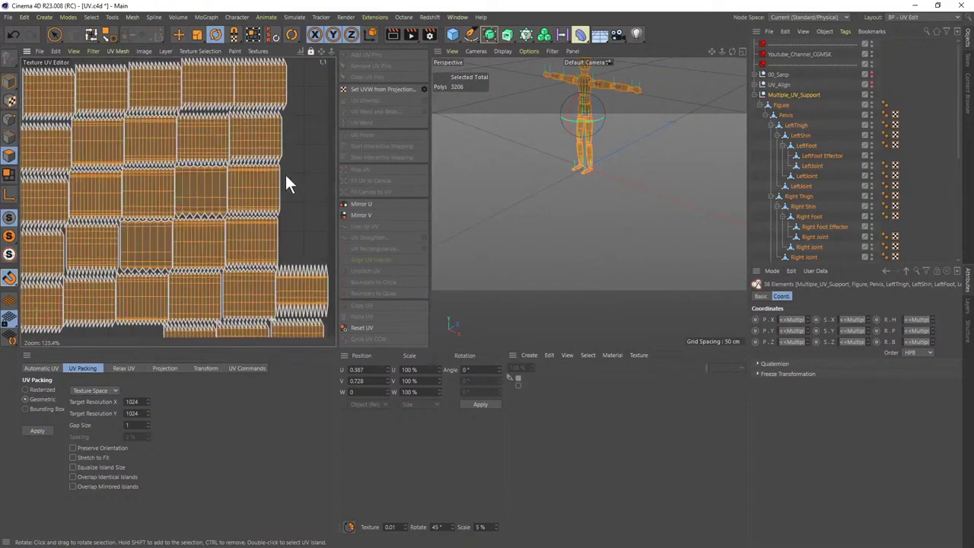
left_click(781, 116)
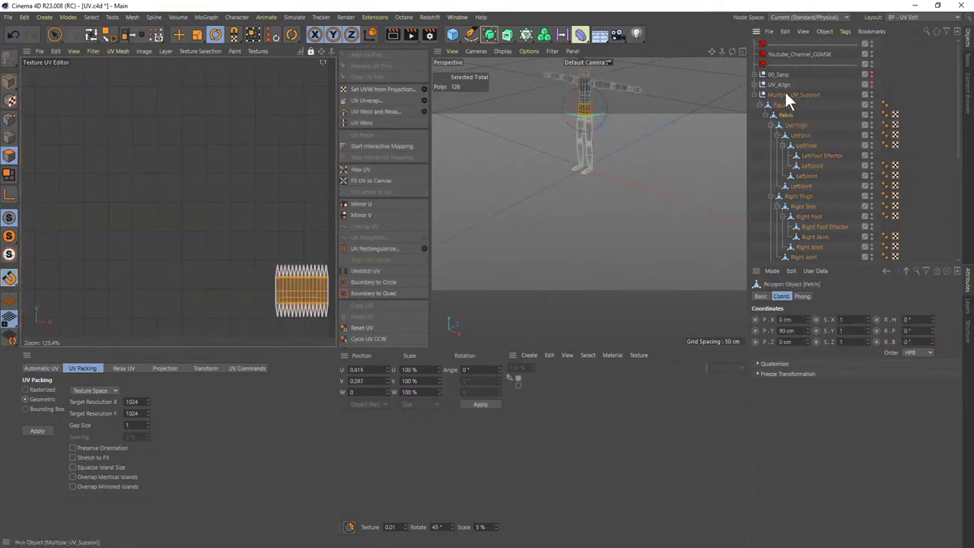
middle_click(788, 97)
scroll(228, 173, "down", 3)
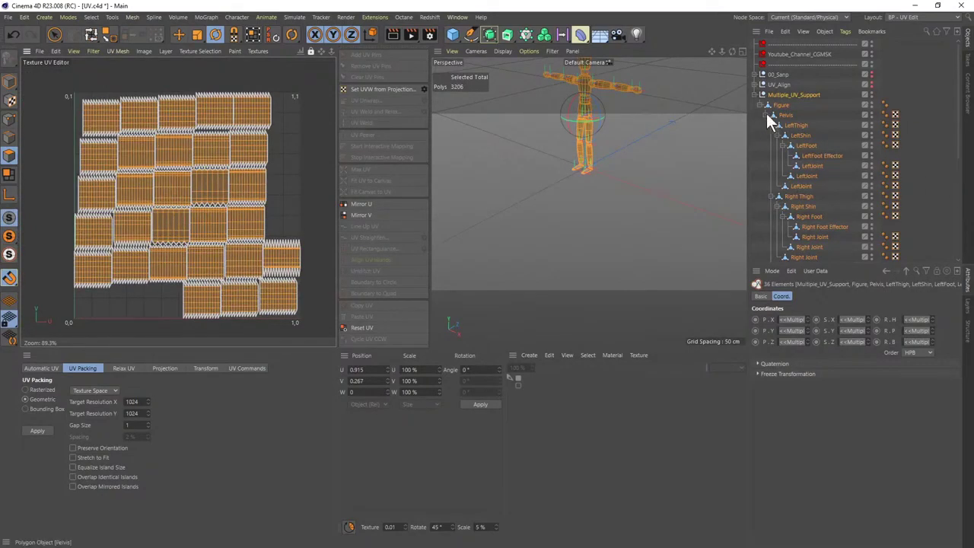
- View the UVs of several figure parts by selecting their UVW tags, and reselect the full hierarchy
left_click_drag(927, 99, 885, 256)
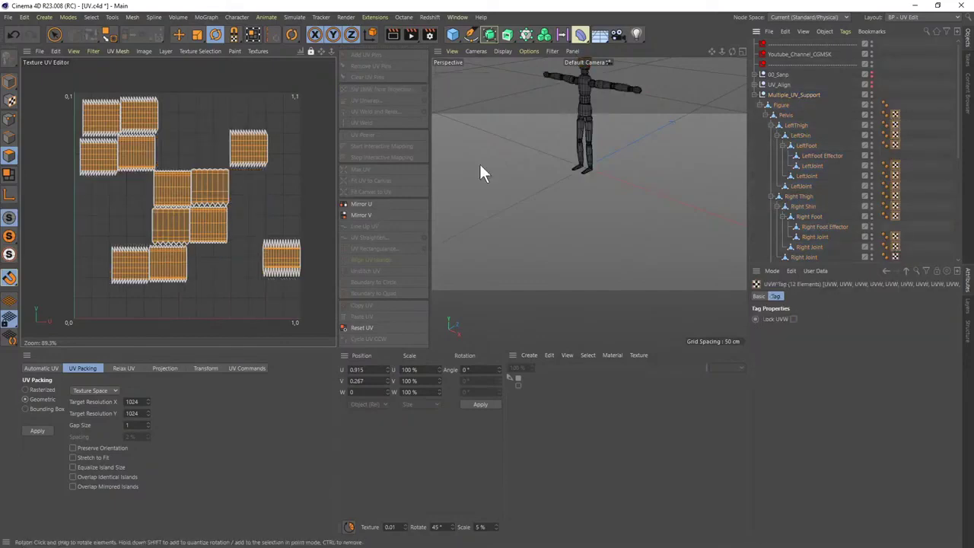
left_click(783, 96)
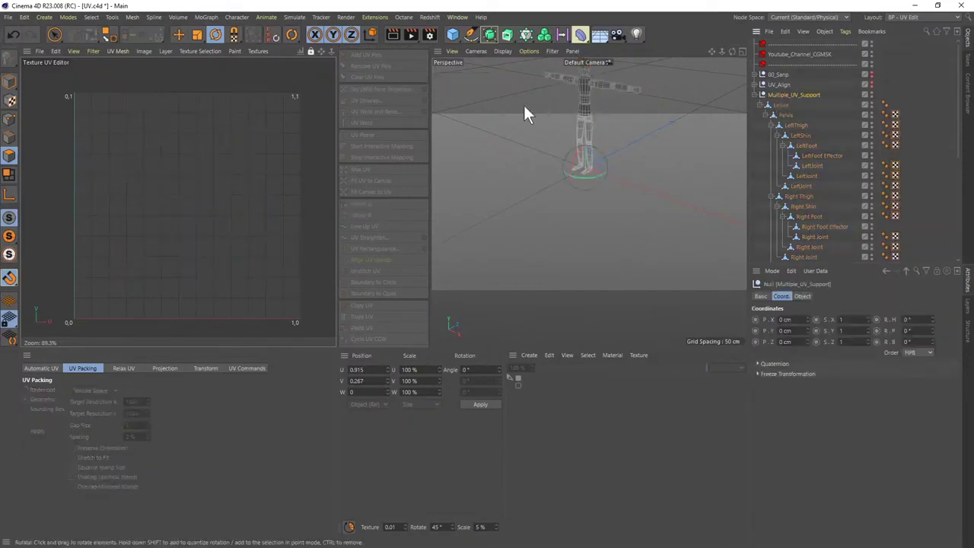
middle_click(786, 96)
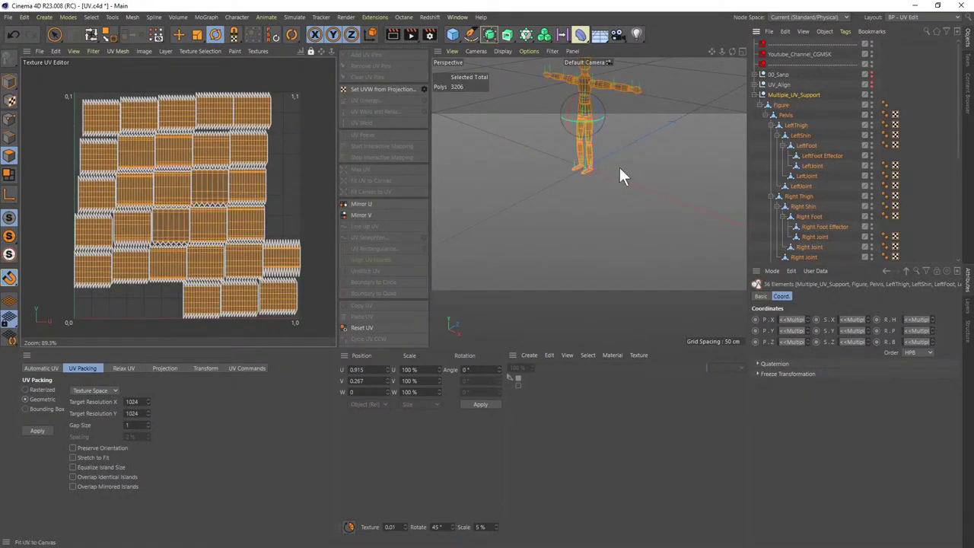
- View the LeftFoot UVs alone, and examine the packed islands of the whole reselected hierarchy
left_click(810, 145)
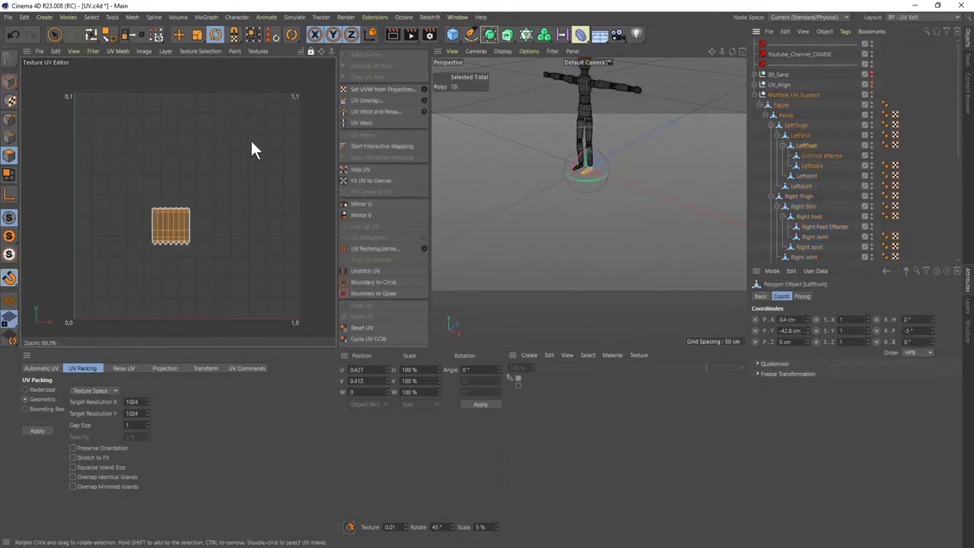
left_click(850, 93)
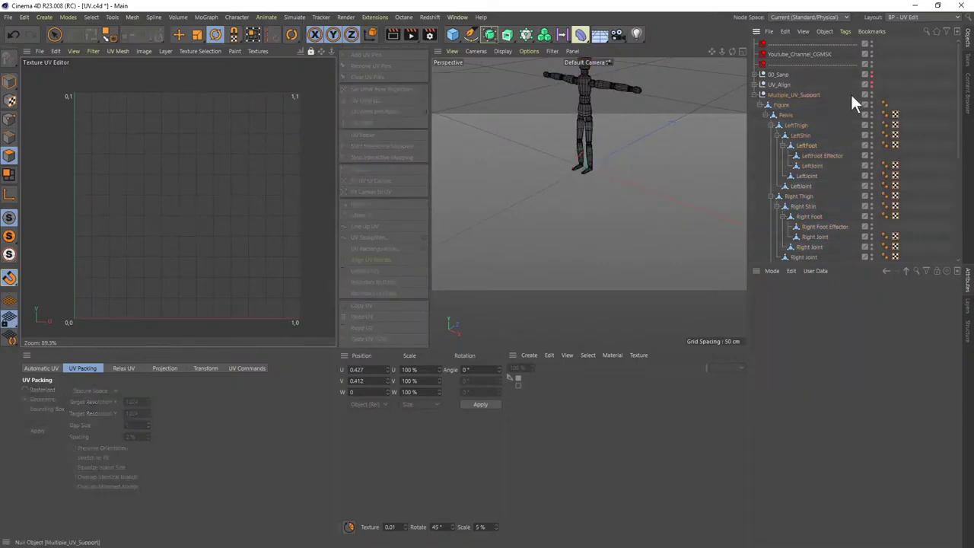
middle_click(783, 94)
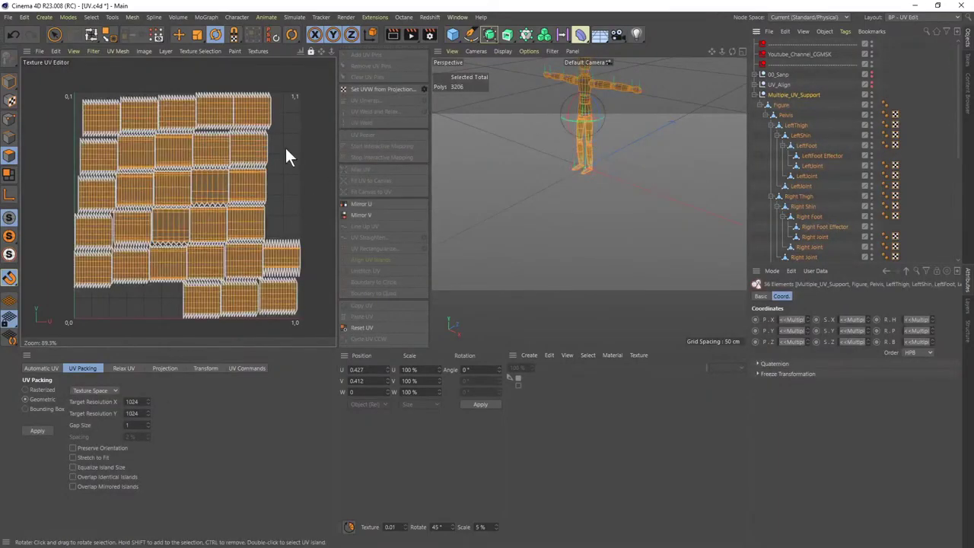
scroll(170, 195, "up", 3)
scroll(231, 218, "down", 2)
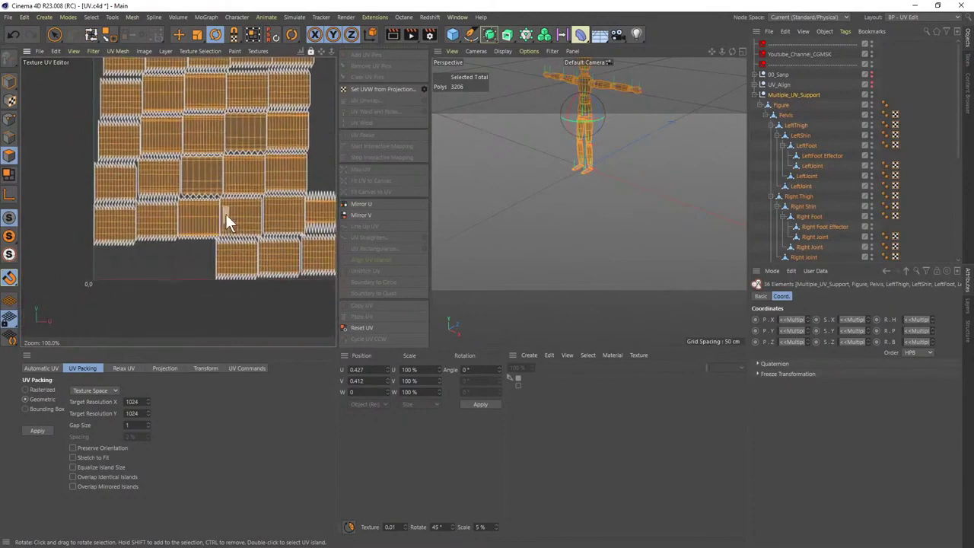
middle_click_drag(261, 264, 266, 255)
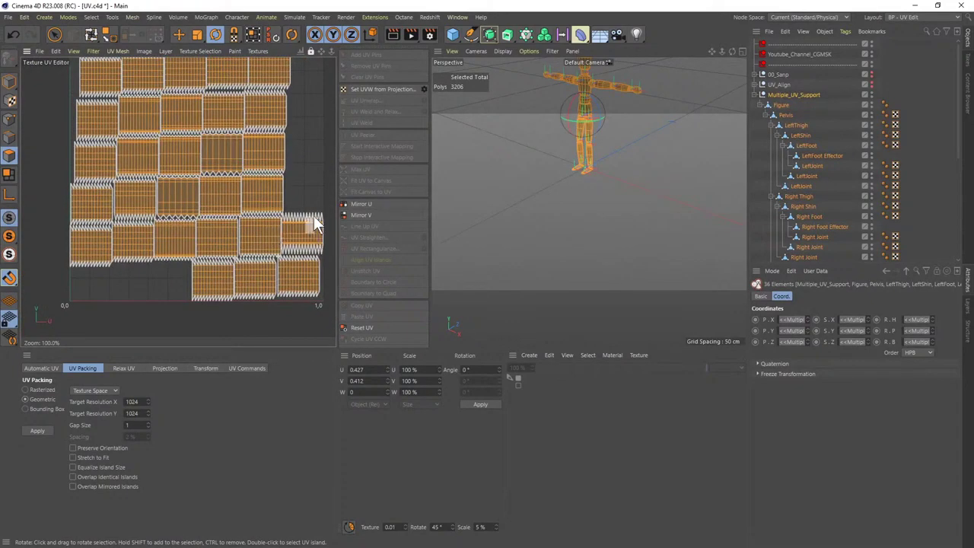
left_click(311, 191)
left_click(784, 95)
middle_click(776, 95)
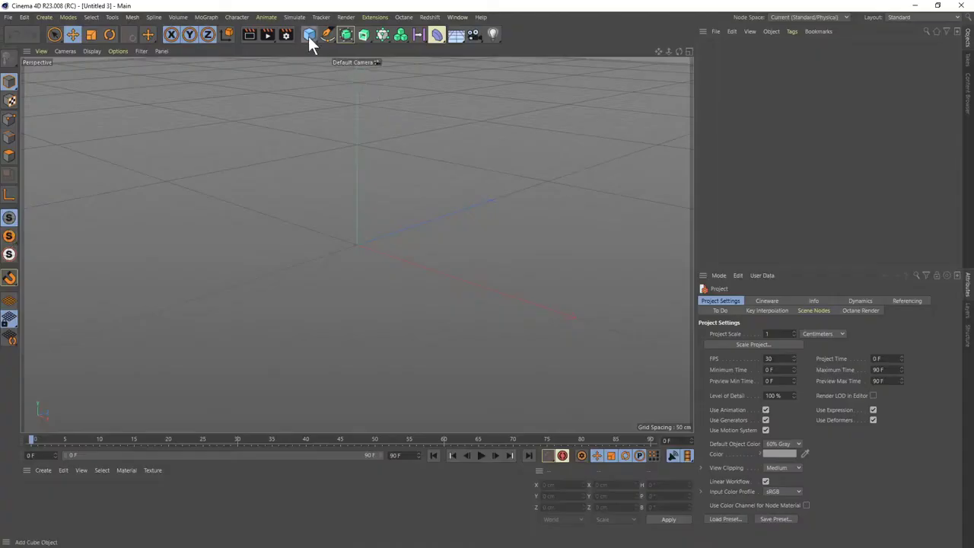
- Add a default cube to the new empty project and delete it
left_click(309, 35)
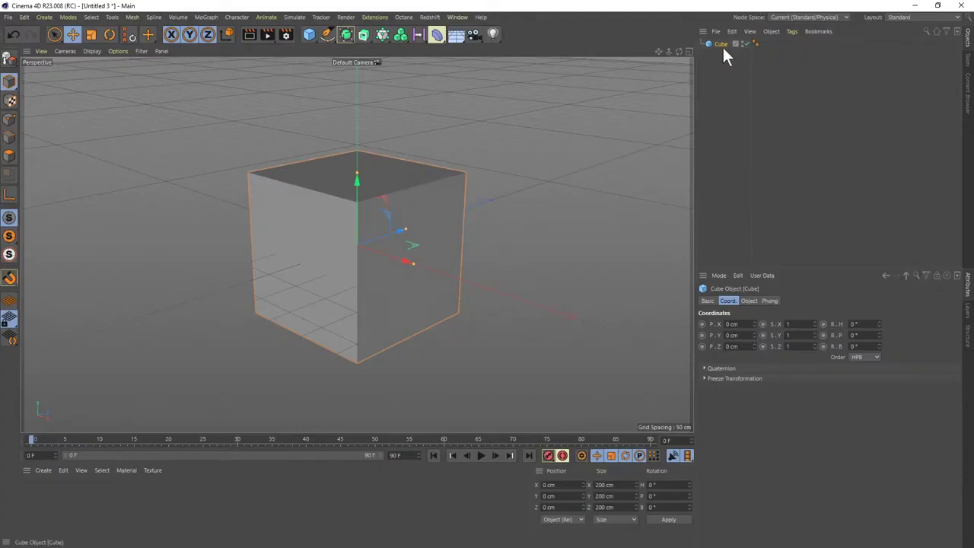
key("Delete")
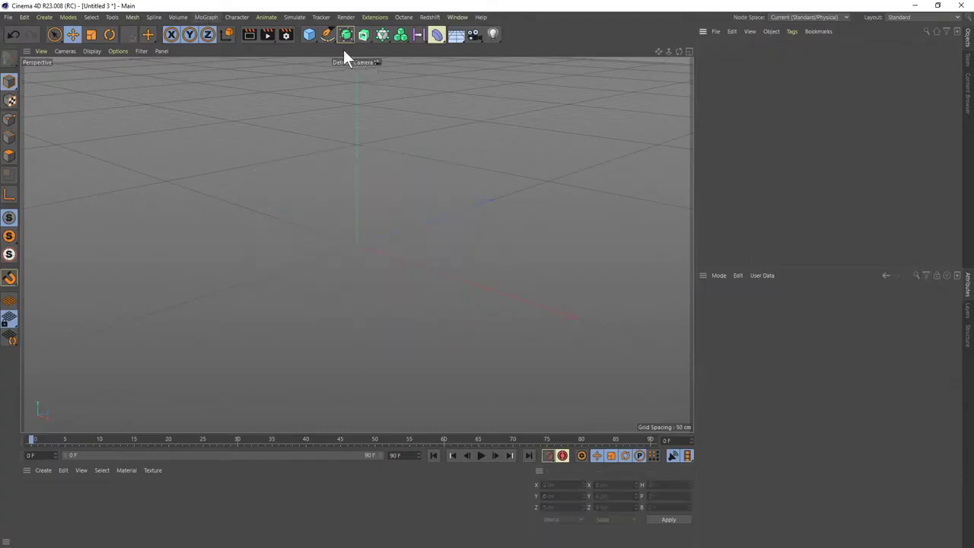
- Add a cone and try the Animation Tracks filter on its attributes
left_click(314, 33)
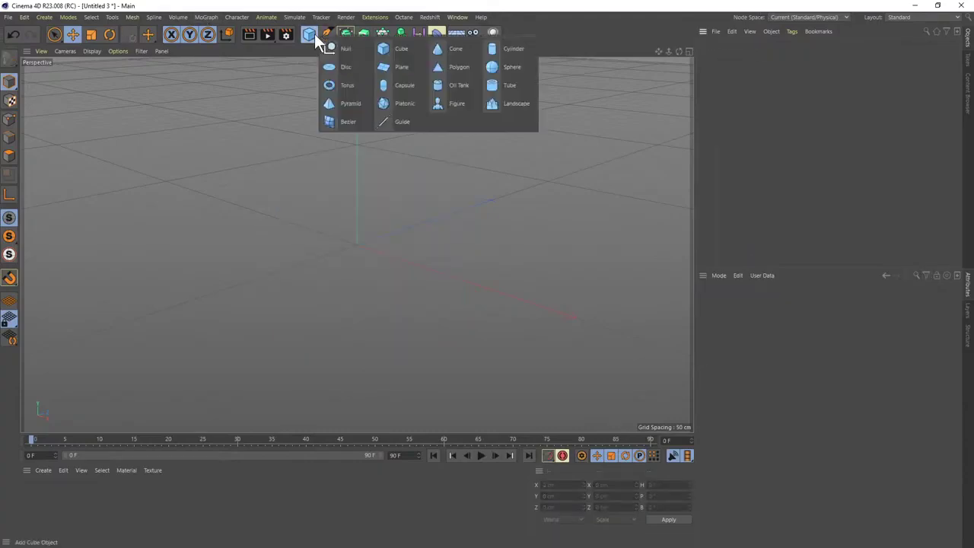
left_click(468, 51)
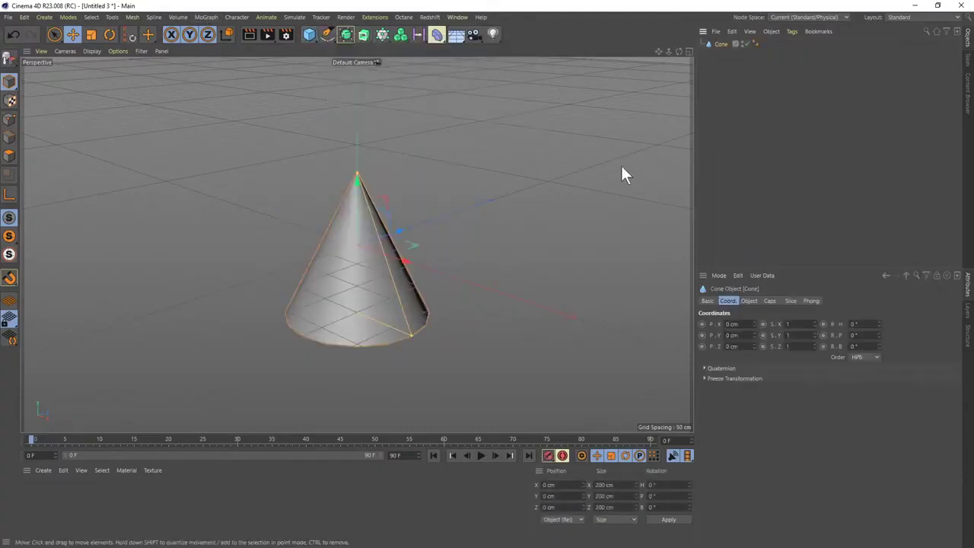
left_click(925, 275)
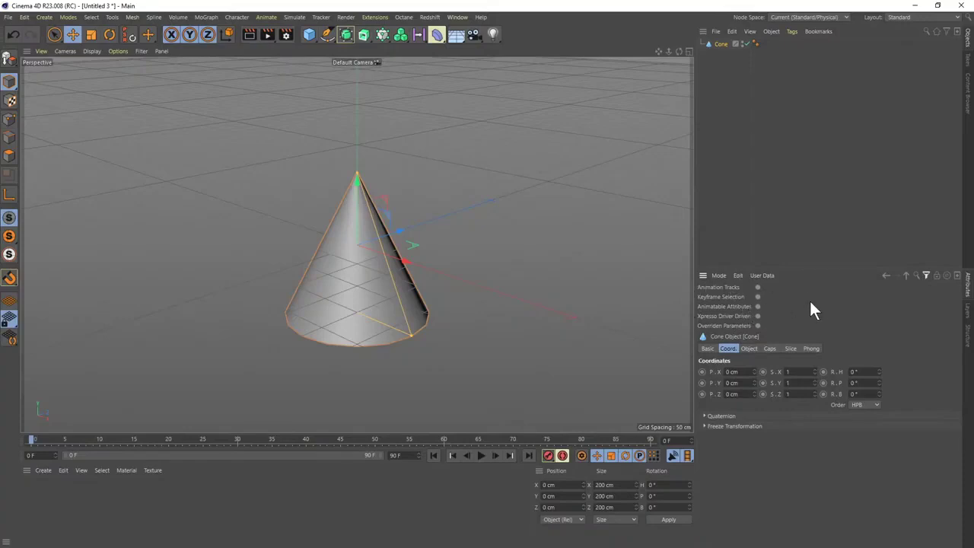
left_click(759, 287)
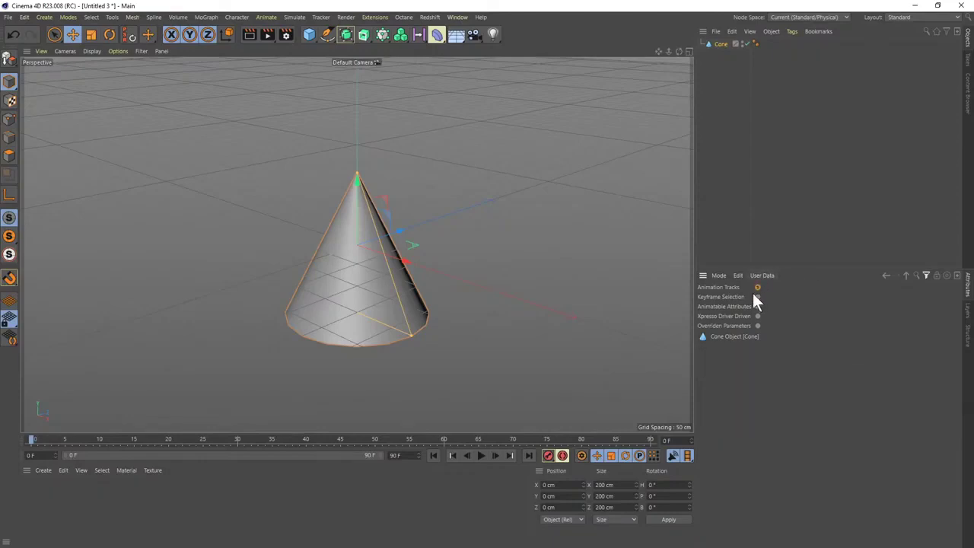
left_click(758, 288)
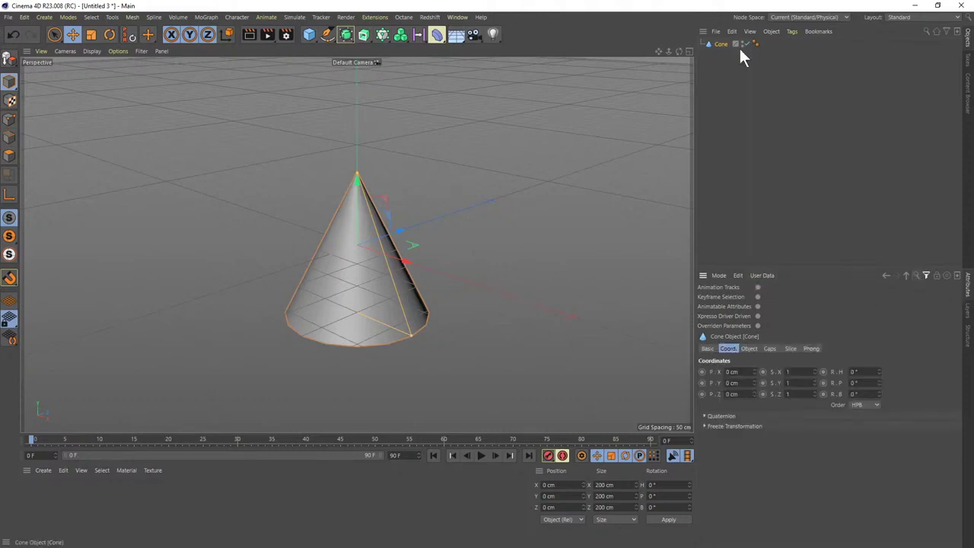
- Keyframe the cone's Y position and height, and filter its attributes by Animation Tracks
left_click(703, 382, "ctrl")
left_click(750, 349)
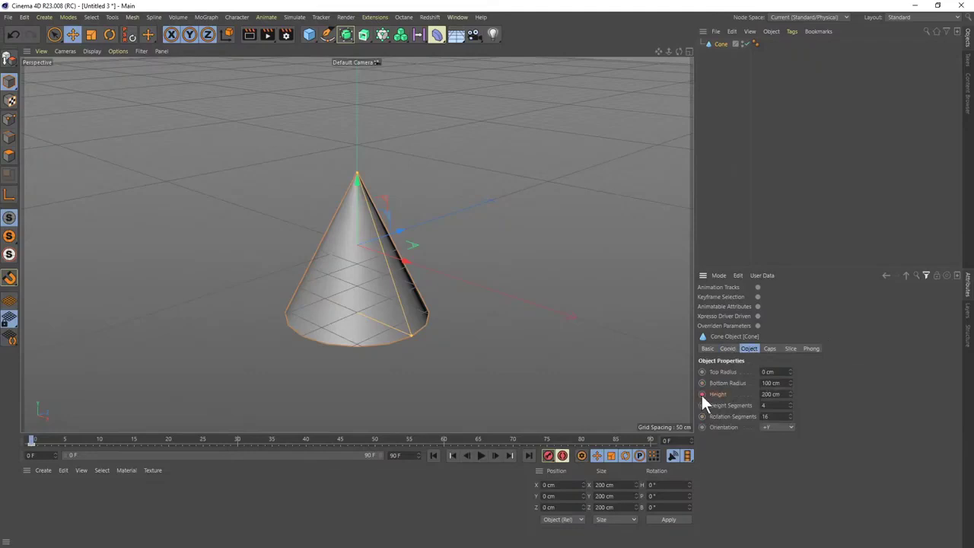
left_click(925, 276)
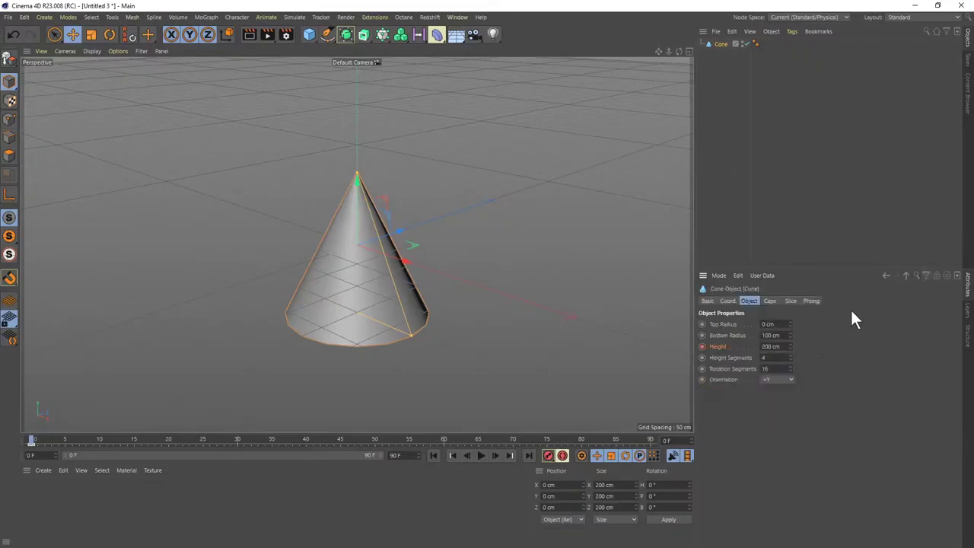
left_click(927, 276)
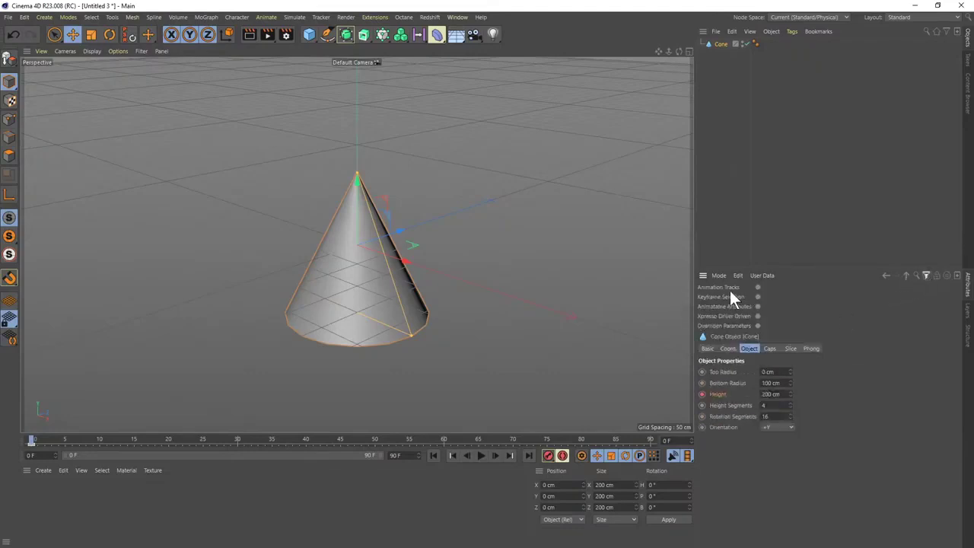
left_click(757, 287)
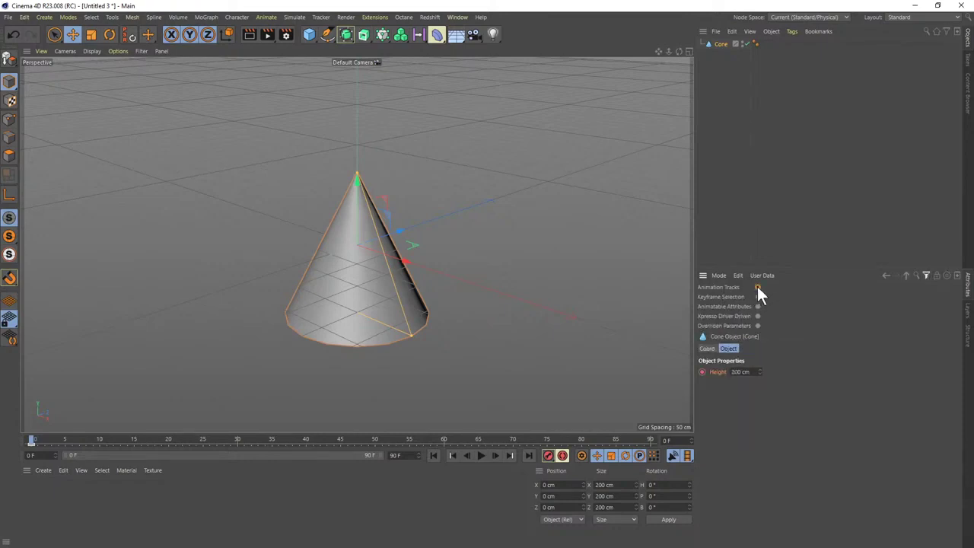
- Add the cone's coordinates, top radius and bottom radius to the keyframe selection, and check them with the Keyframe Selection filter
left_click(709, 347, "shift")
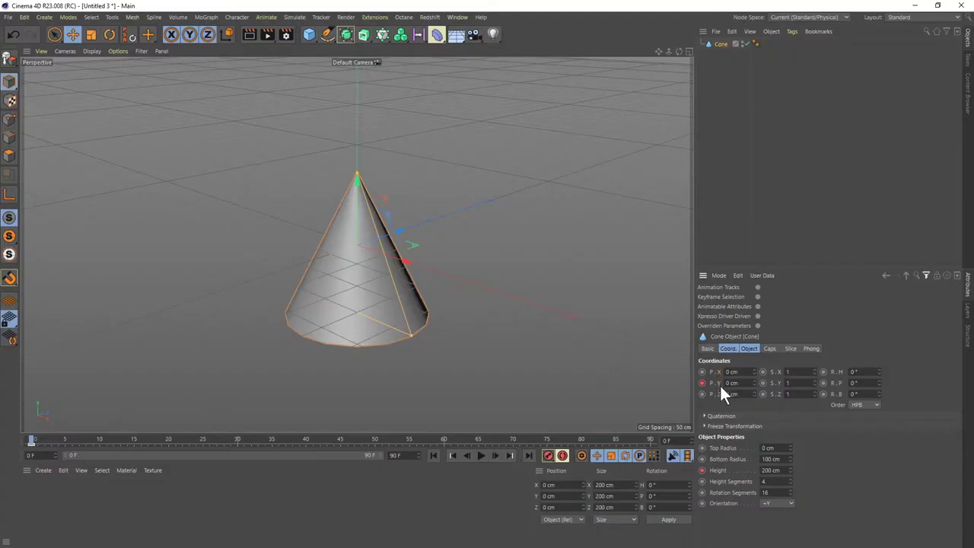
right_click(729, 447)
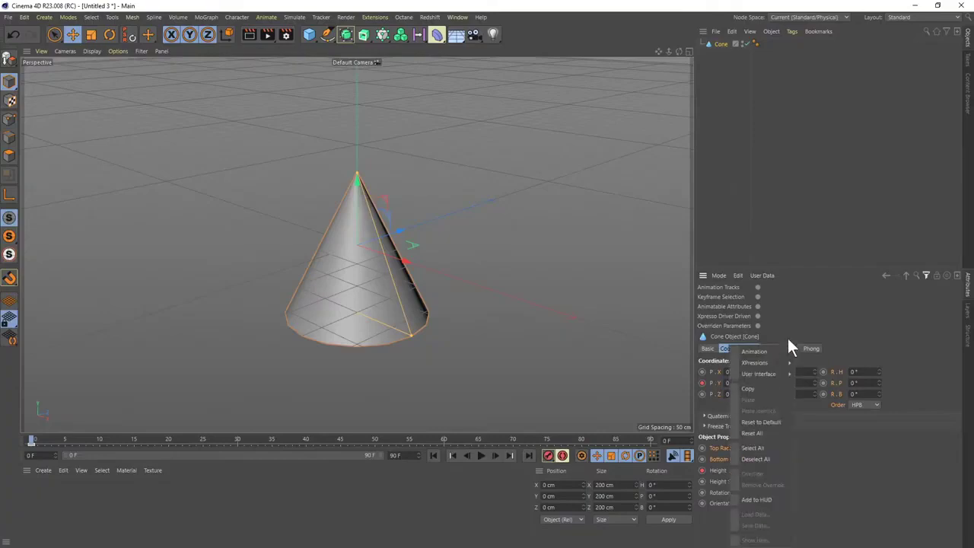
mouse_move(778, 353)
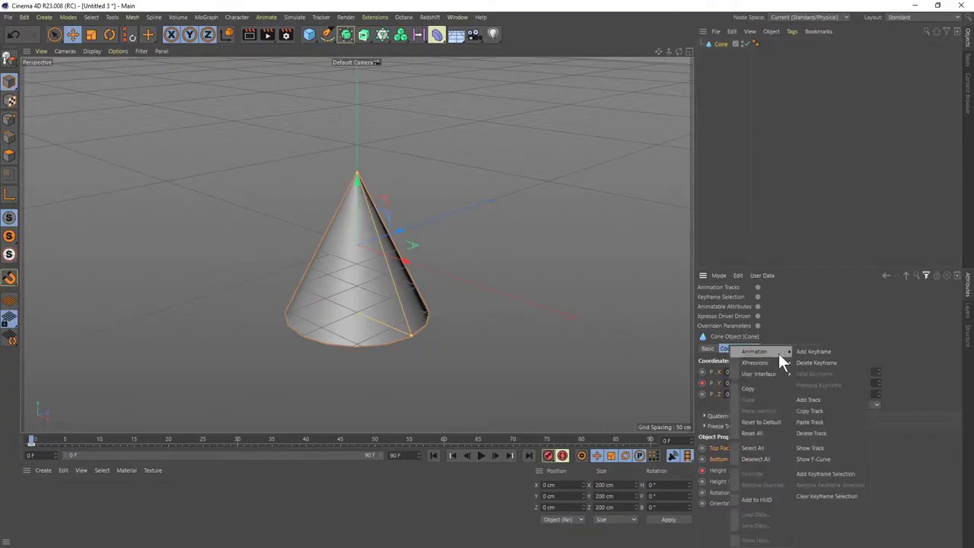
left_click(858, 476)
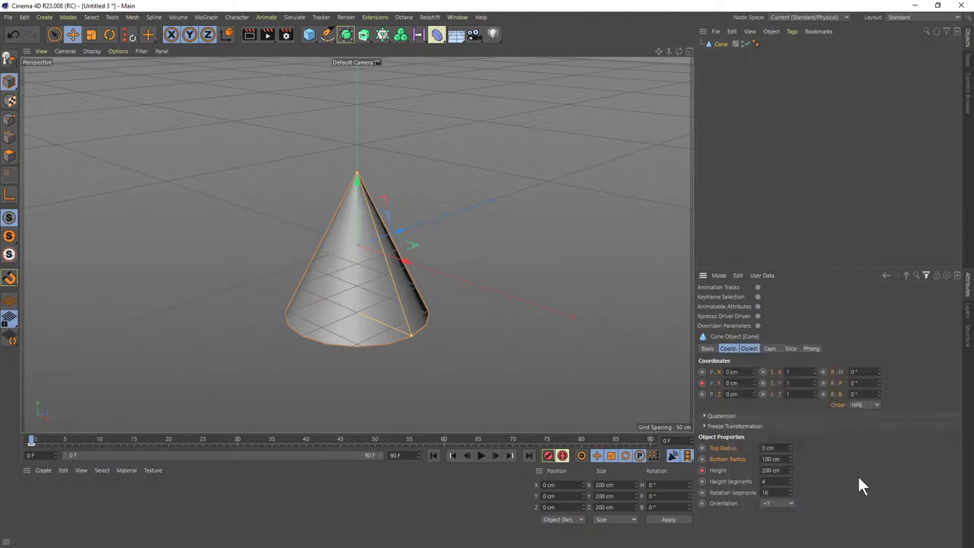
left_click(757, 297)
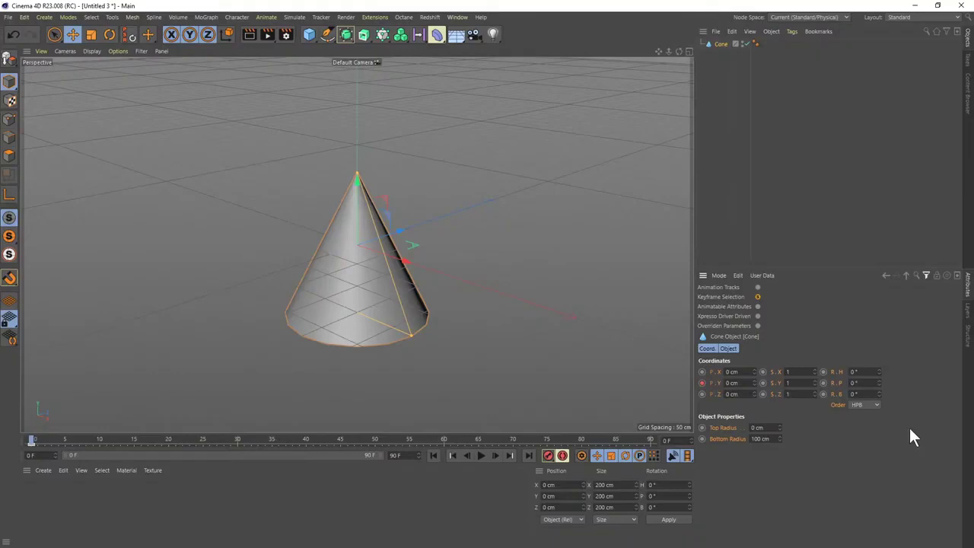
left_click(757, 297)
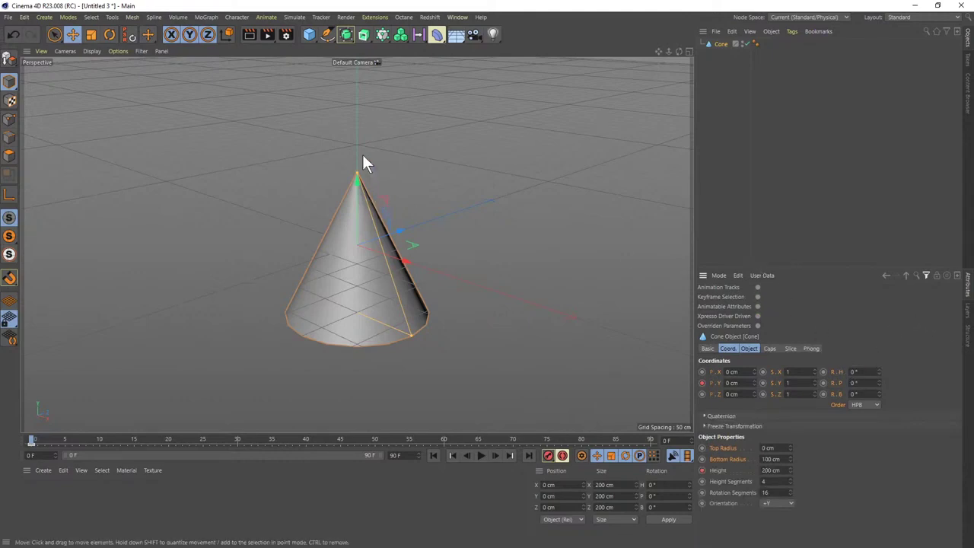
- Add a cube and move it along the X axis to about -379 cm
left_click(304, 36)
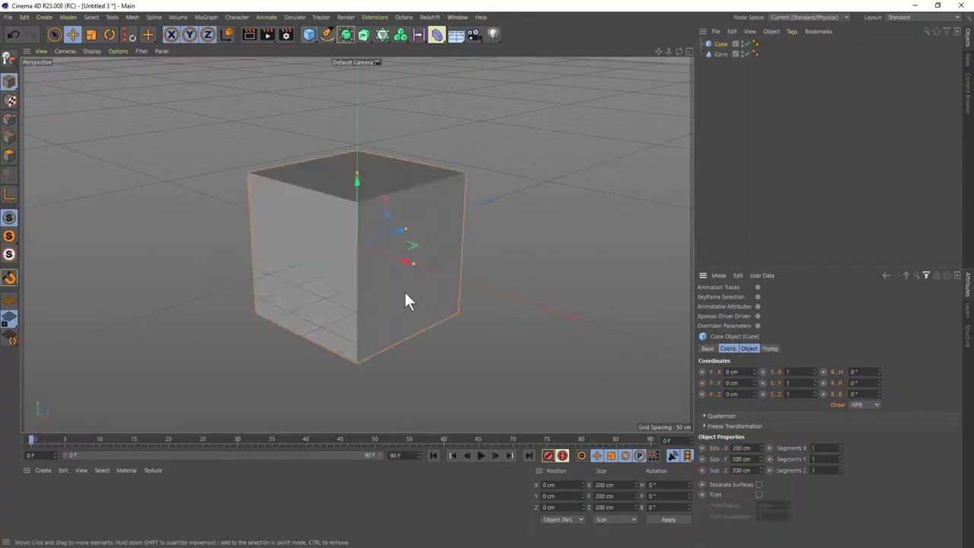
left_click_drag(387, 257, 551, 318)
left_click_drag(233, 194, 226, 195)
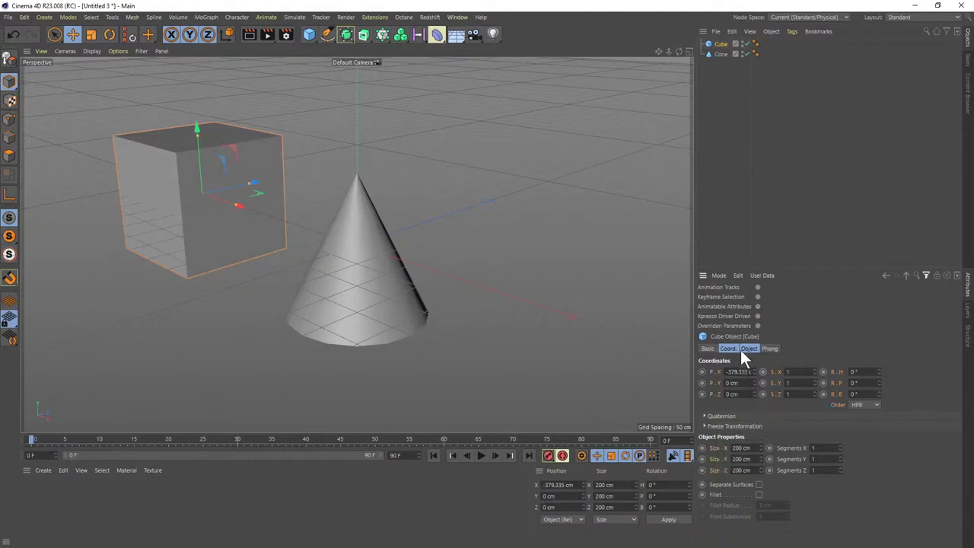
- Add the cube's X, Y and Z sizes to the keyframe selection and filter its attributes by Keyframe Selection
right_click(717, 457)
mouse_move(766, 351)
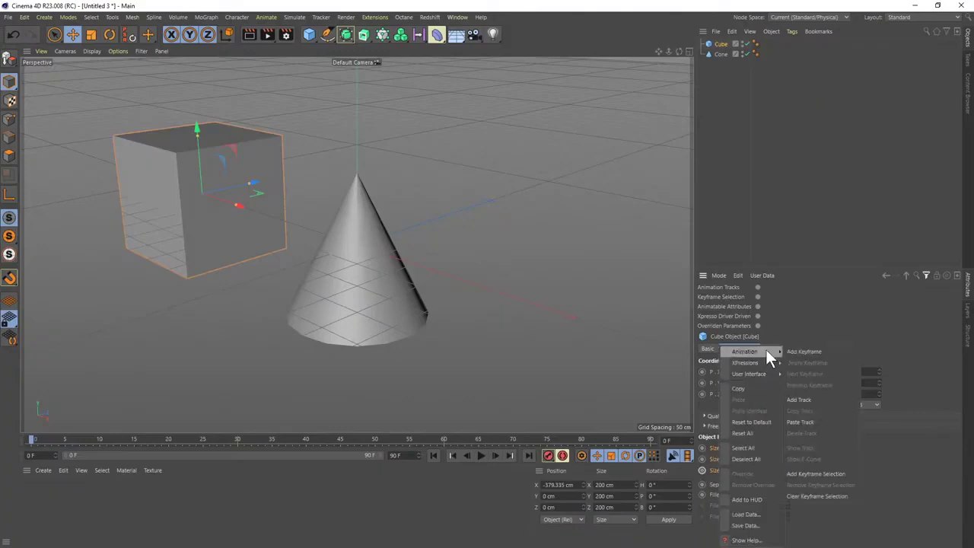
left_click(833, 473)
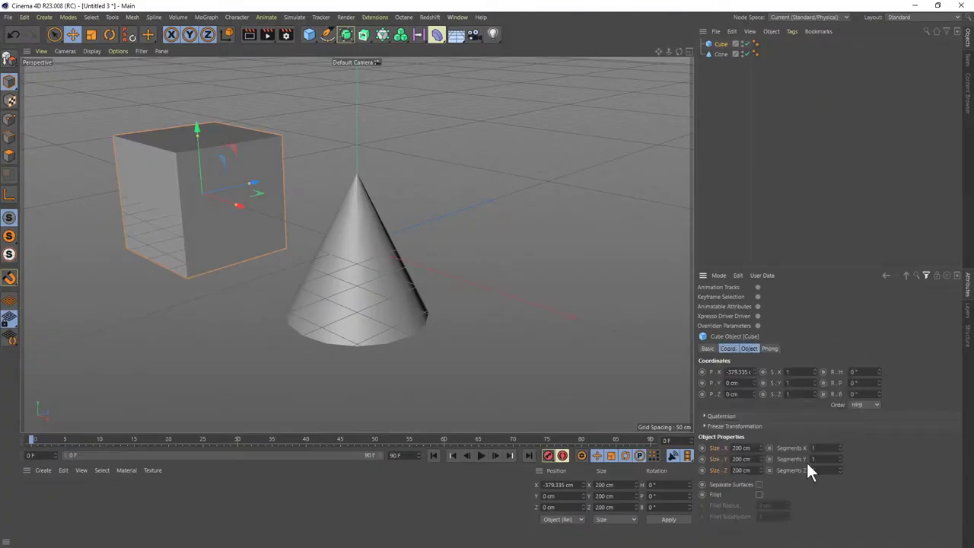
left_click(758, 297)
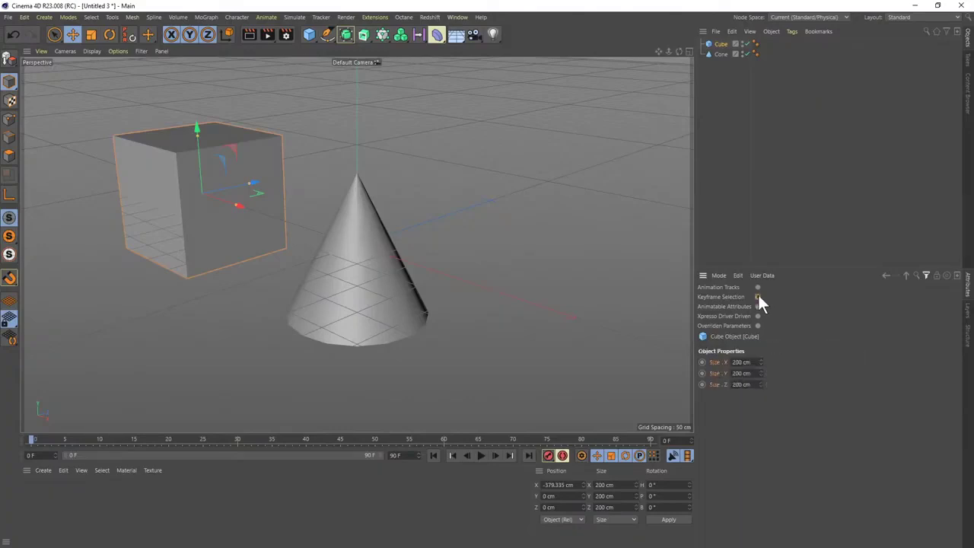
- Select the cone and clear its keyframe selection
left_click(343, 274)
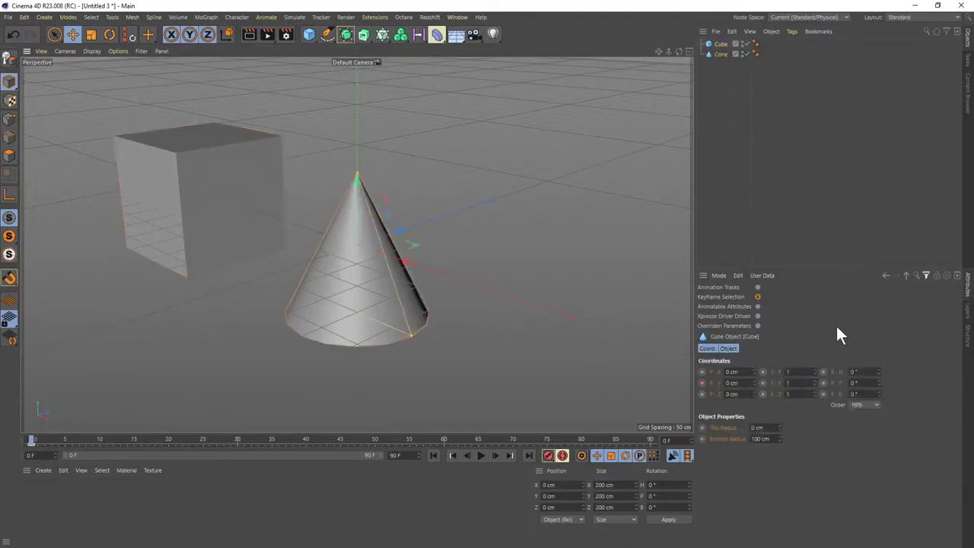
right_click(717, 369)
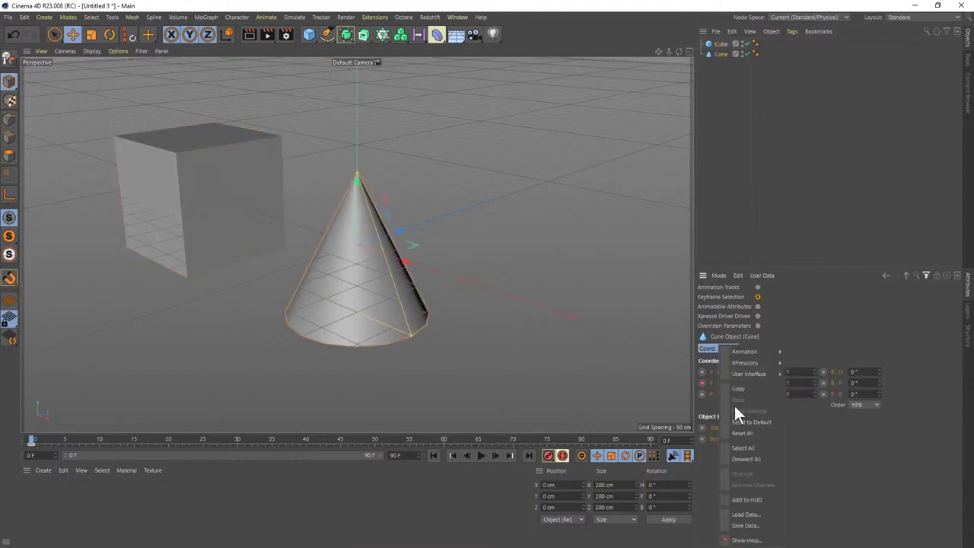
mouse_move(765, 353)
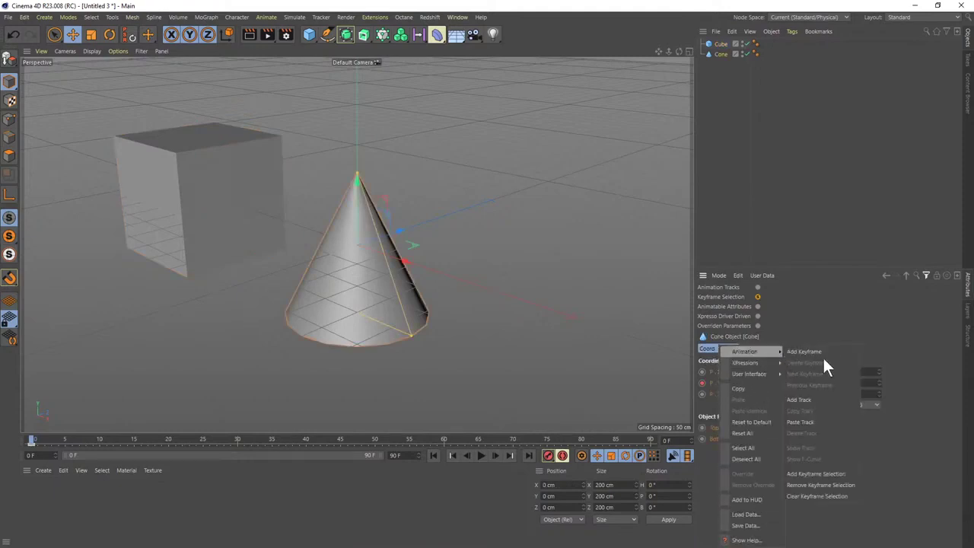
left_click(814, 496)
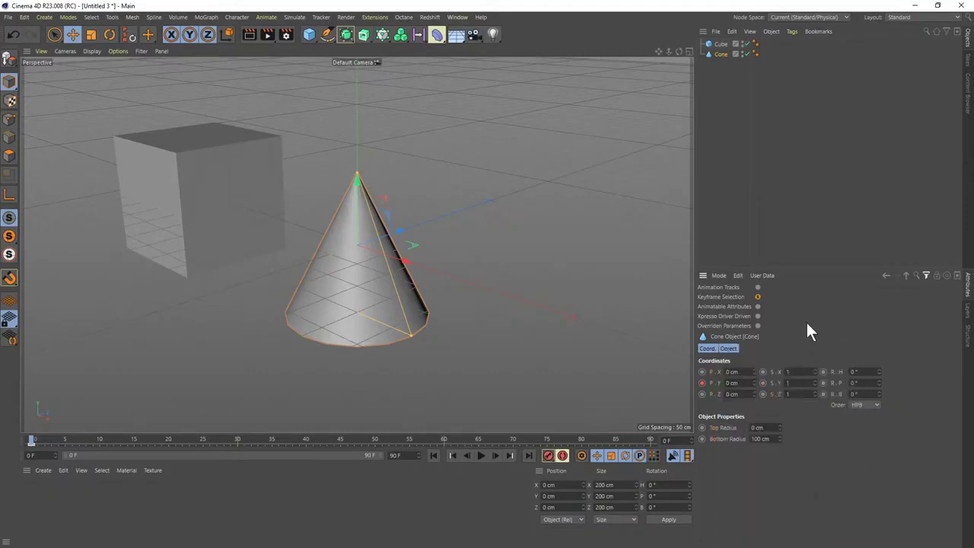
- Select the cube, turn off the Keyframe Selection filter, and clear the cube's keyframe selection
left_click(274, 169)
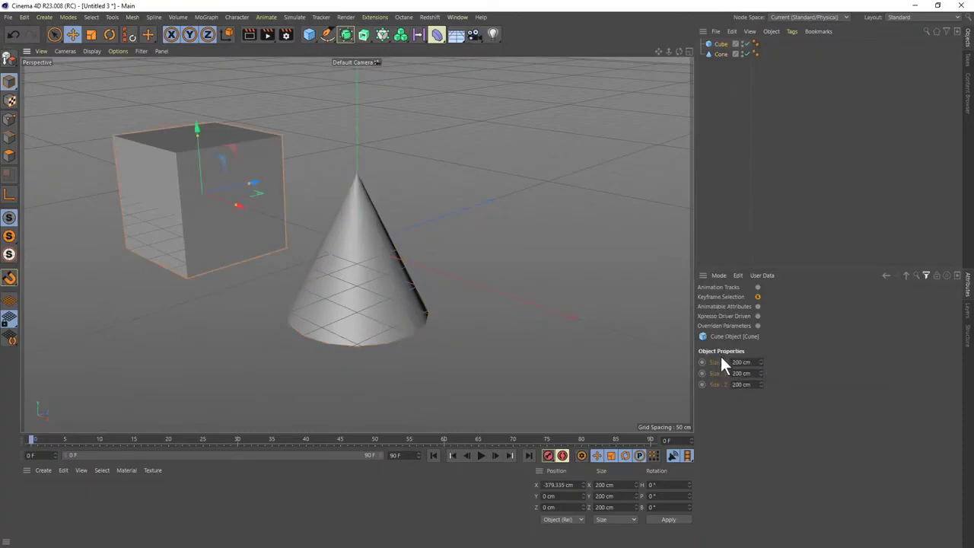
left_click(757, 297)
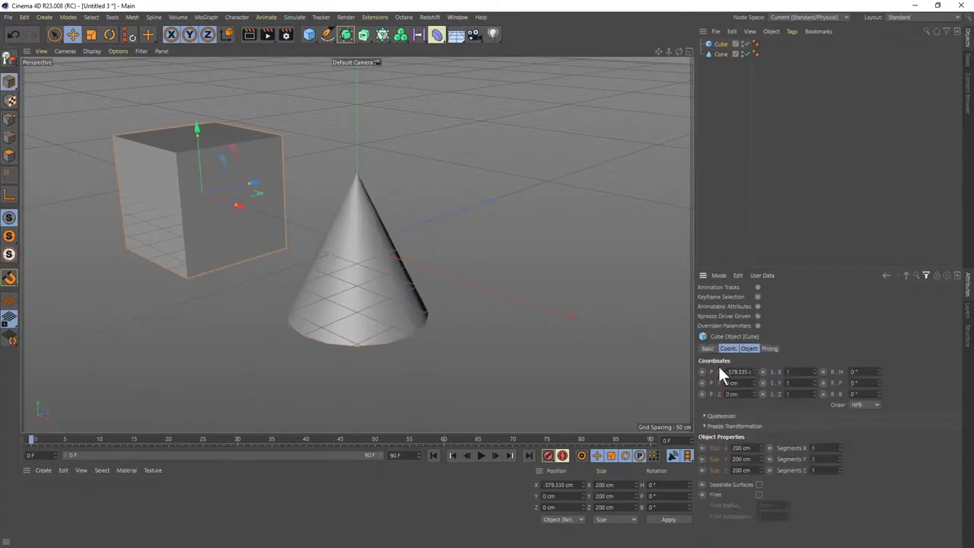
right_click(719, 370)
mouse_move(774, 351)
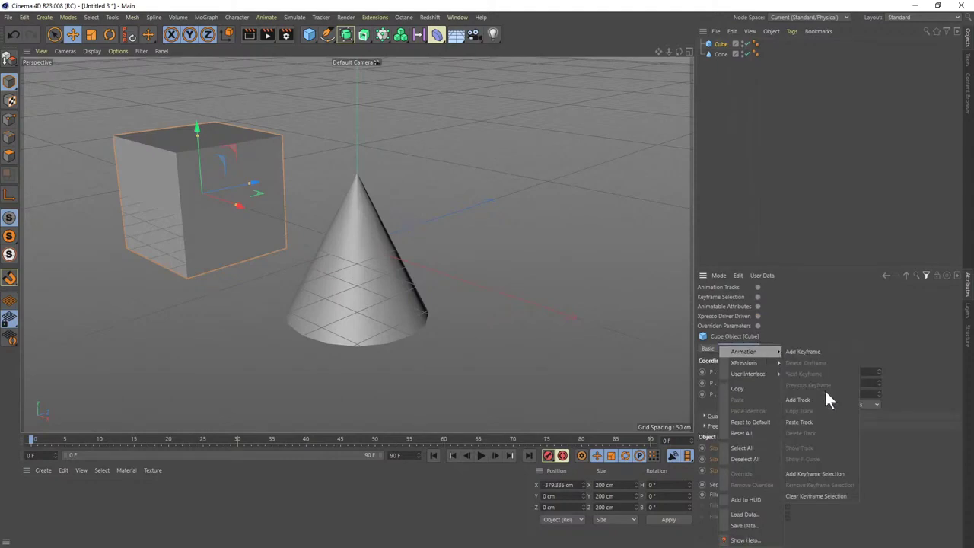
left_click(807, 496)
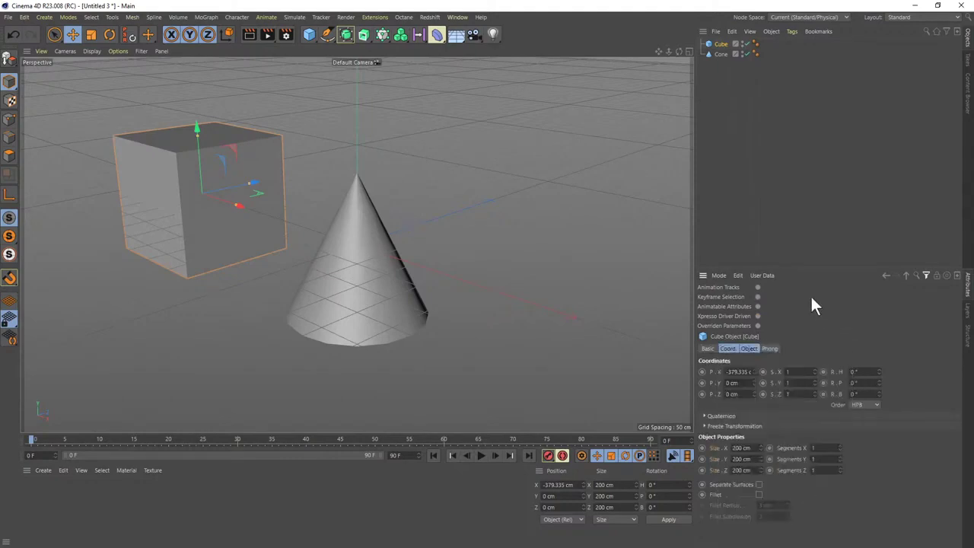
- View the cube's attributes through the Animatable Attributes, Xpresso Driver Driven and Overridden Parameters filters
left_click(757, 306)
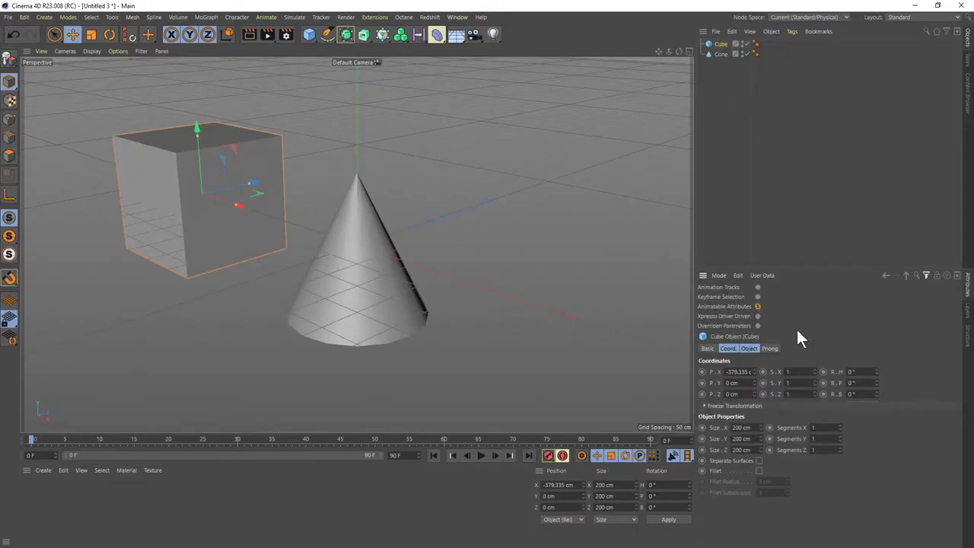
left_click(758, 306)
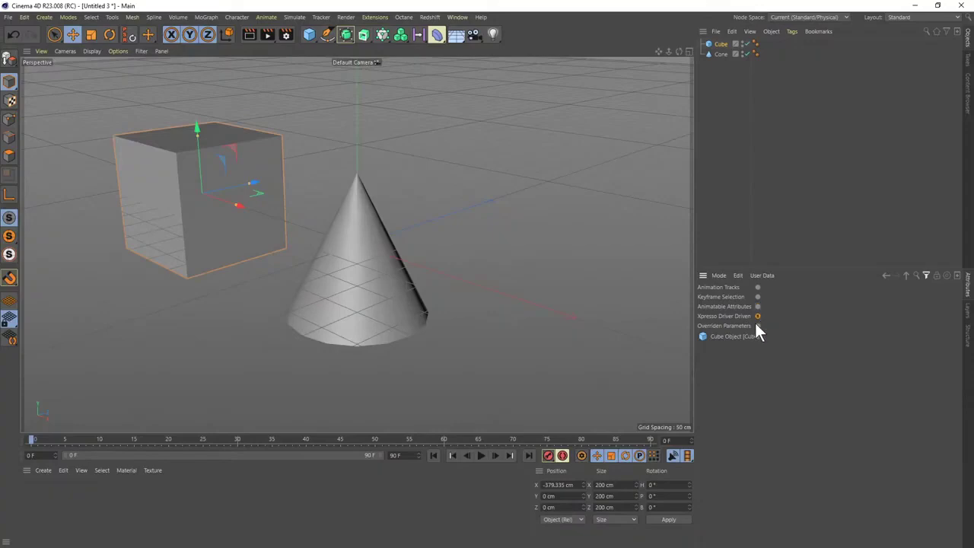
left_click(757, 326)
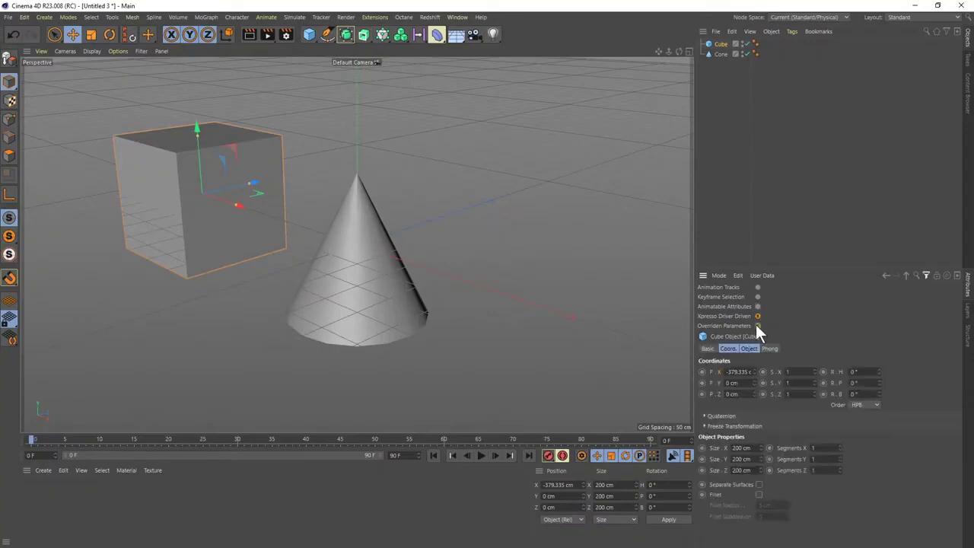
- Add a new take and, back in the Main take, keyframe the cube's X position
left_click(968, 73)
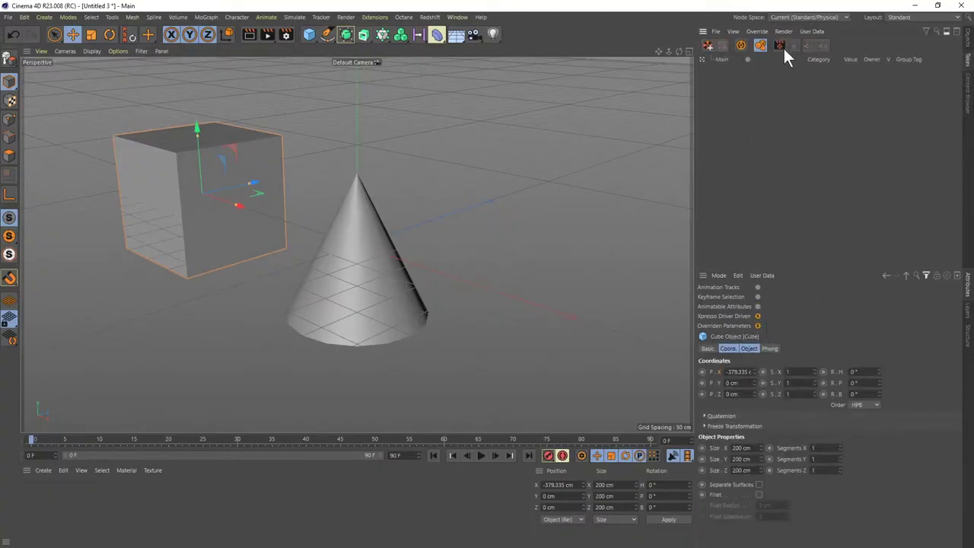
left_click(709, 46)
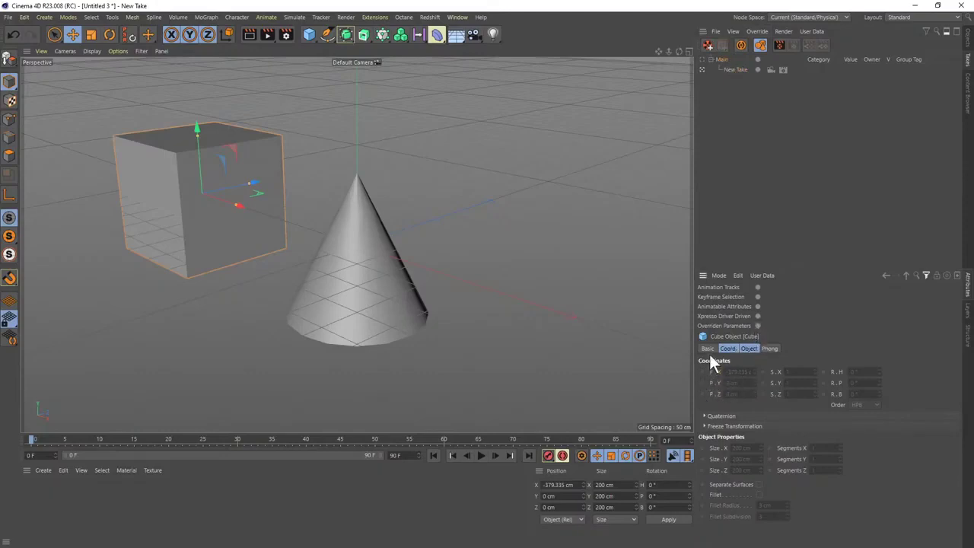
left_click(702, 60)
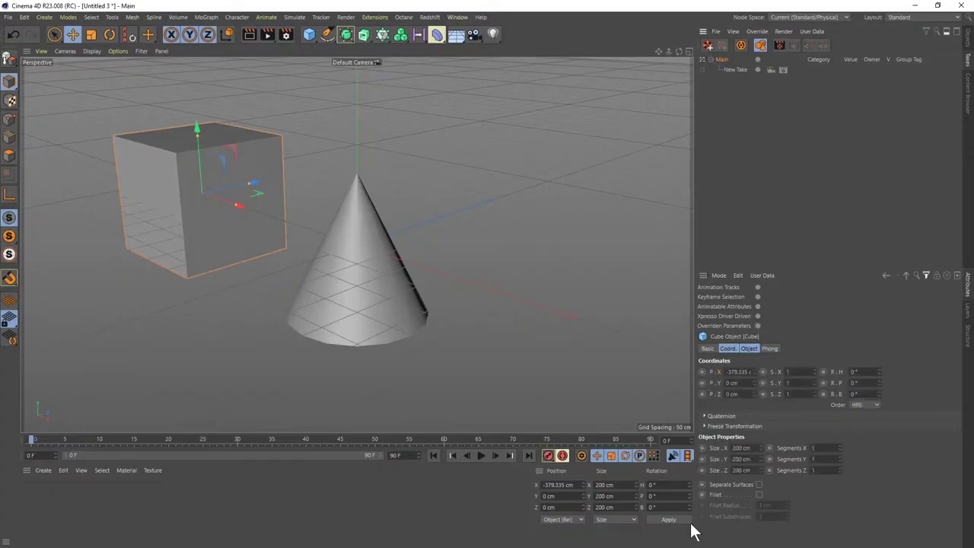
left_click(701, 371)
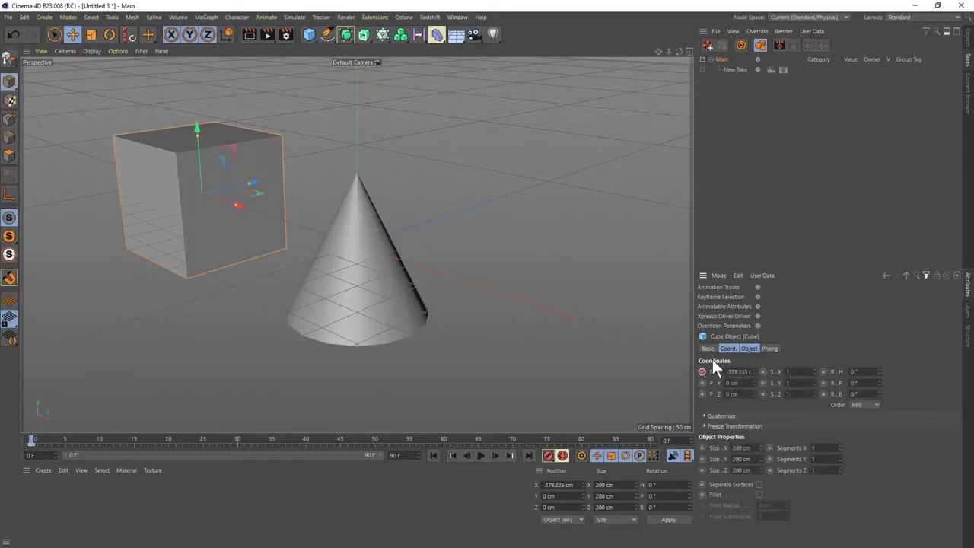
- In the new take, override the cube's X position with about -348 cm and filter its attributes by Overridden Parameters
left_click(742, 69)
left_click(702, 69)
right_click(717, 369)
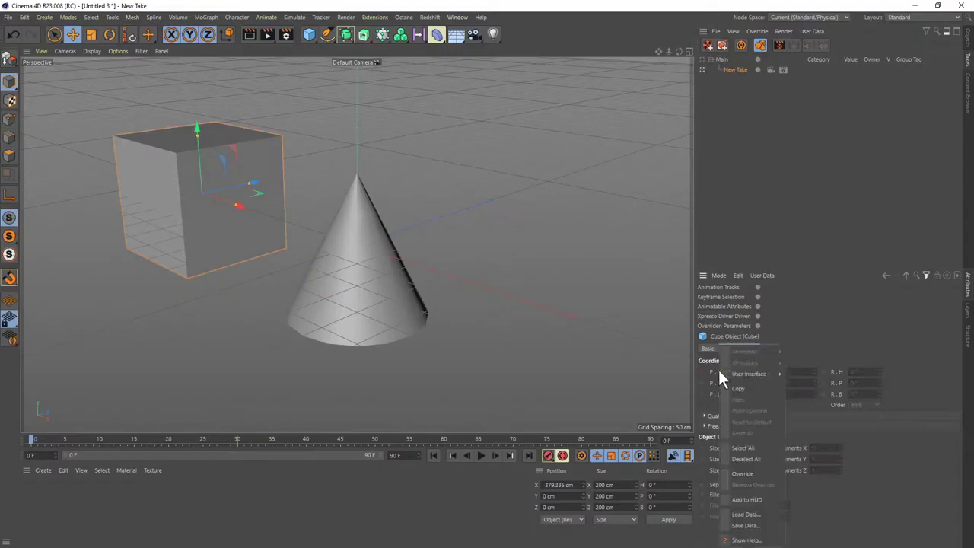
left_click(761, 474)
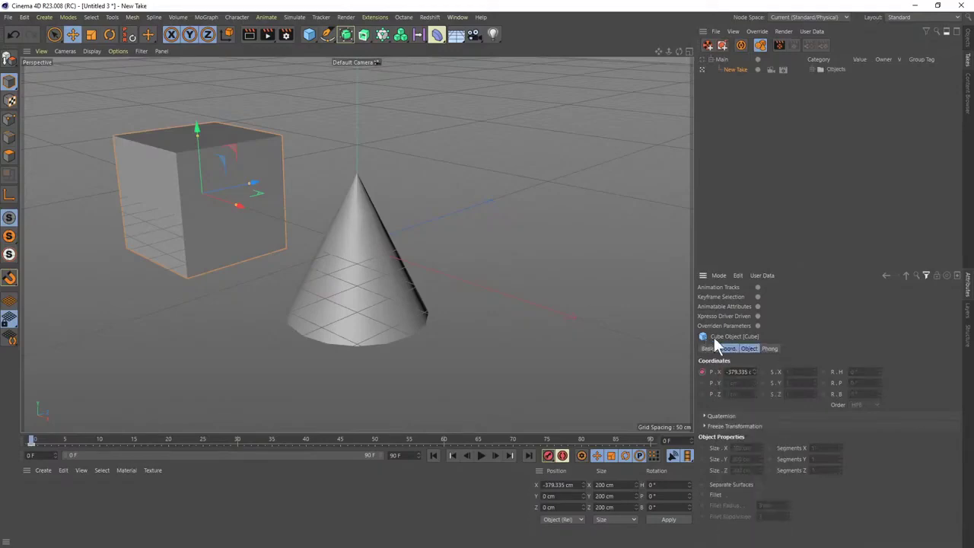
double_click(740, 371)
left_click_drag(753, 371, 753, 360)
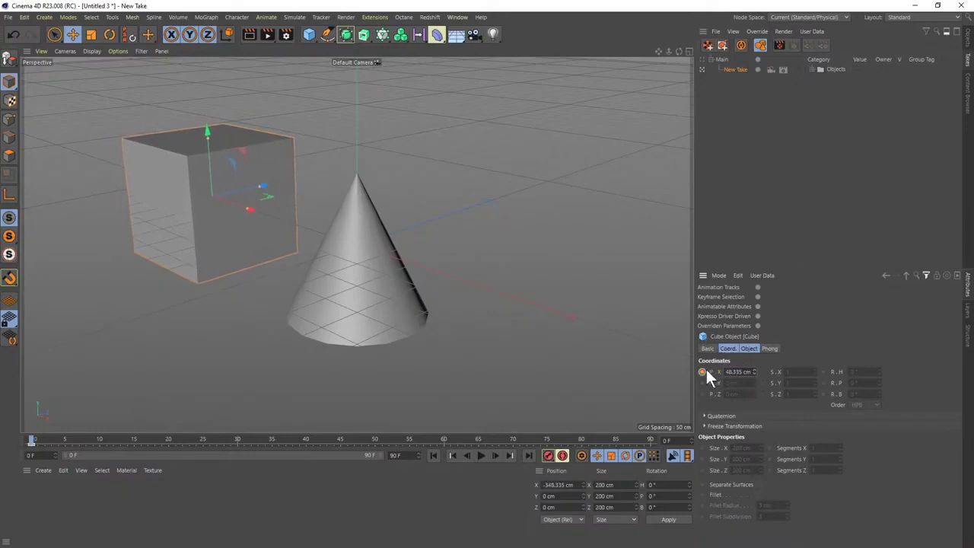
left_click(757, 325)
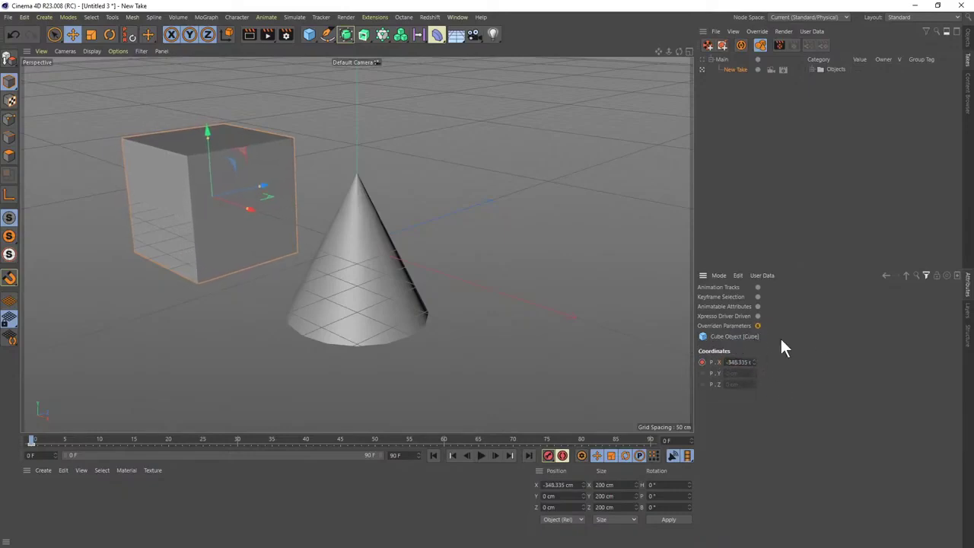
left_click(927, 275)
- Switch to the Acrobat slides, view the Filter Track and Ease Copy/Paste pages, and return to Cinema 4D
key("alt+Tab")
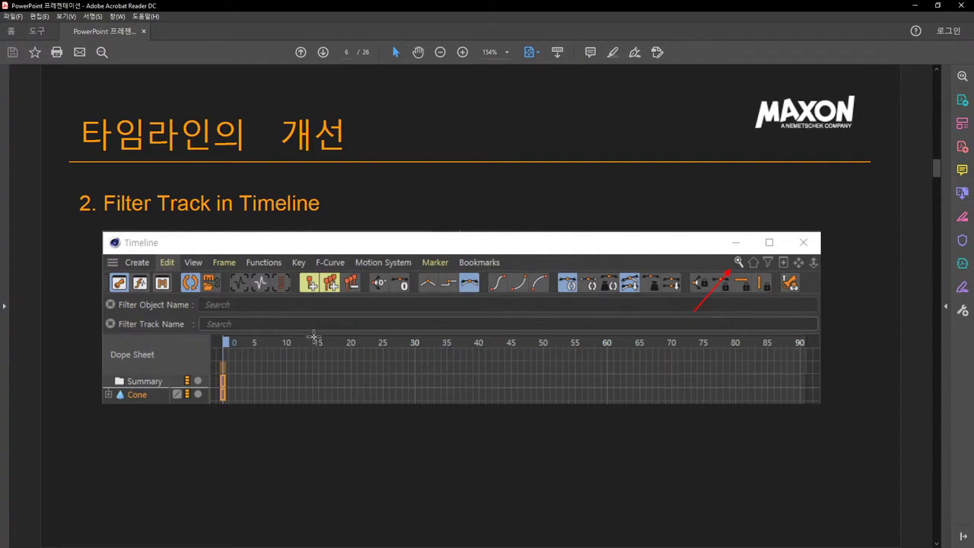
key("Page_Down")
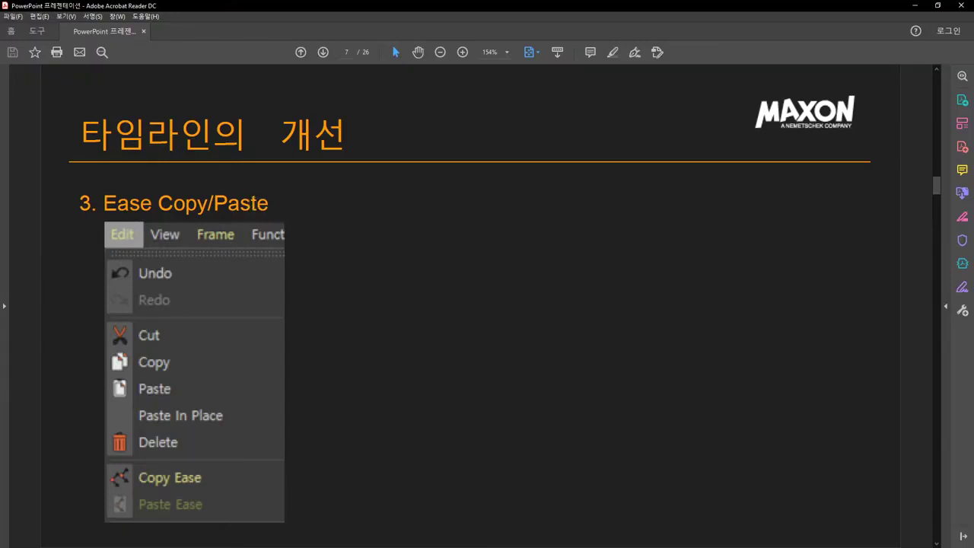
key("alt+Tab")
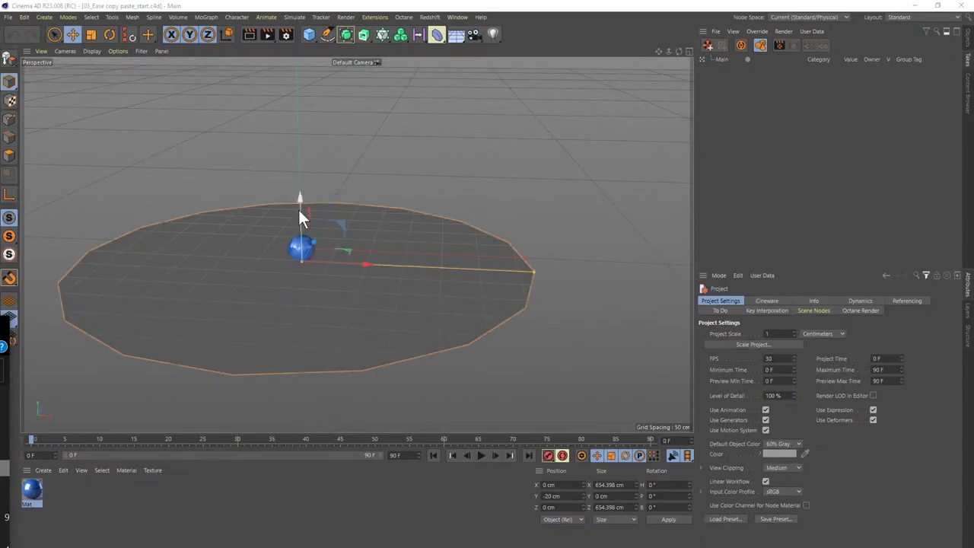
- Select the sphere in the object list and raise it to a Y position of about 183 cm
left_click_drag(299, 212, 292, 127)
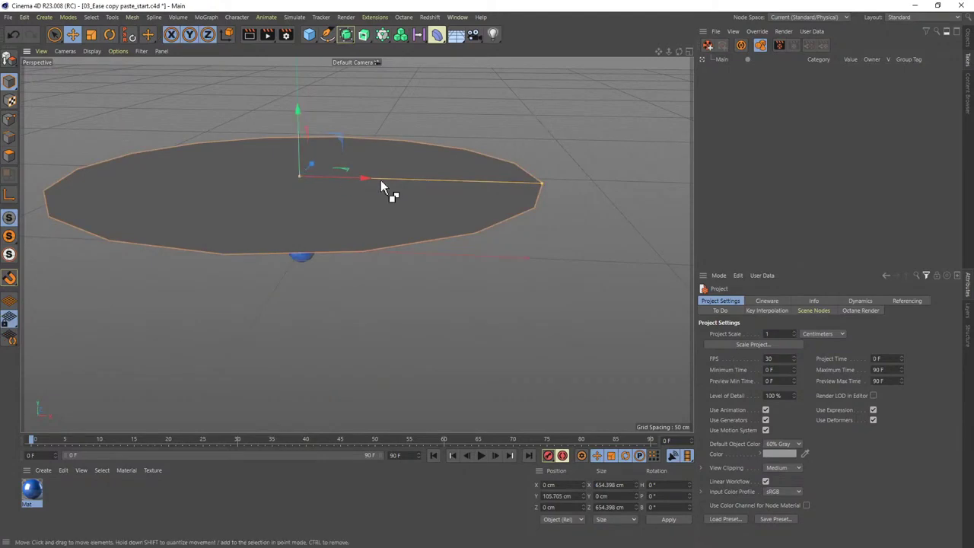
key("ctrl+z")
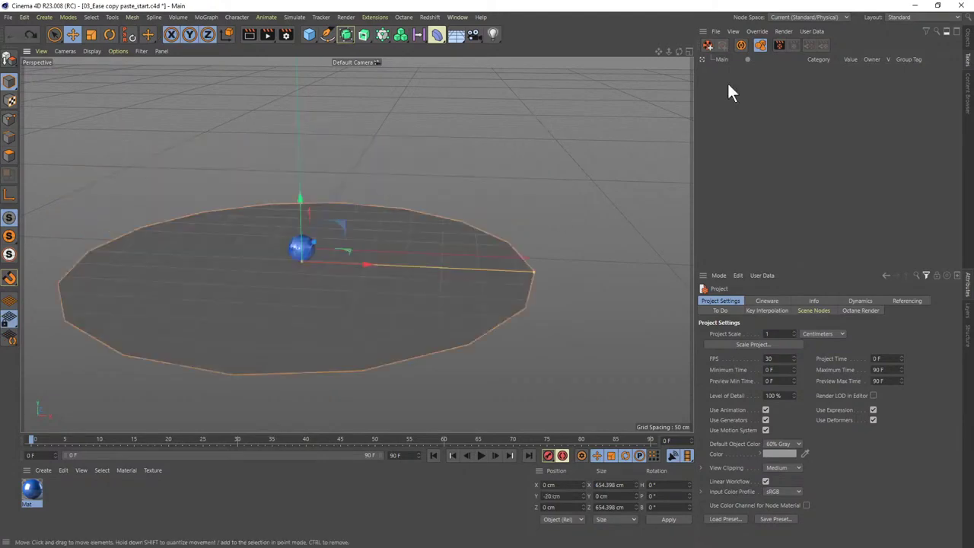
left_click(968, 59)
left_click(719, 43)
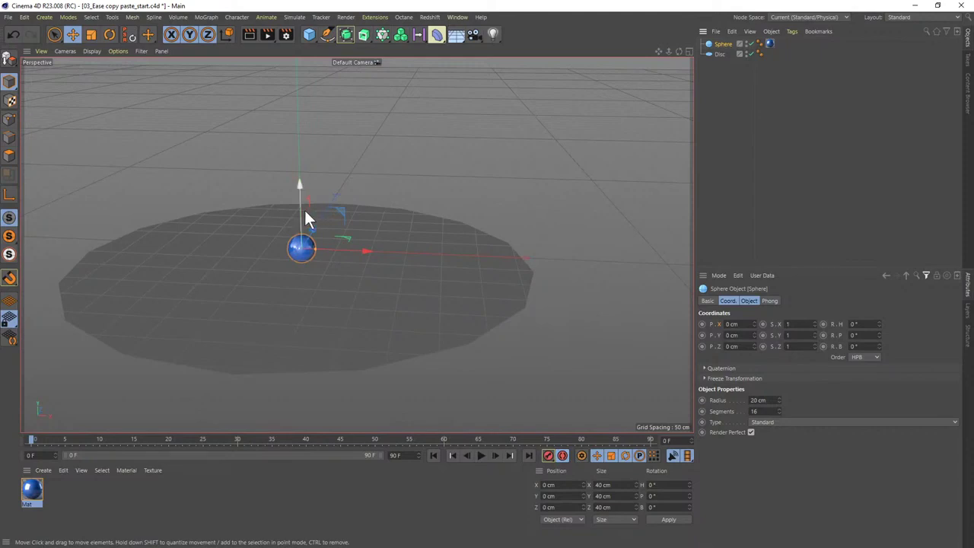
left_click_drag(304, 213, 298, 90)
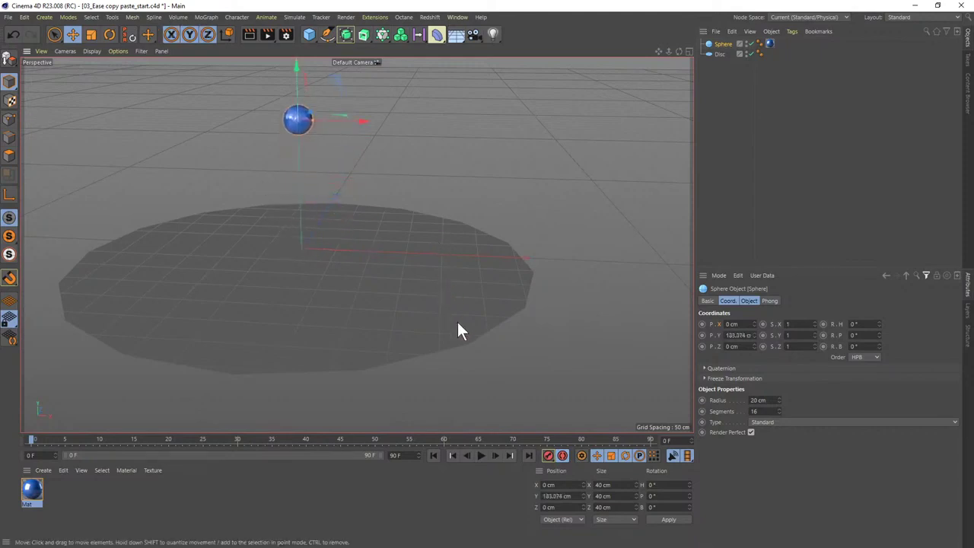
left_click(547, 455)
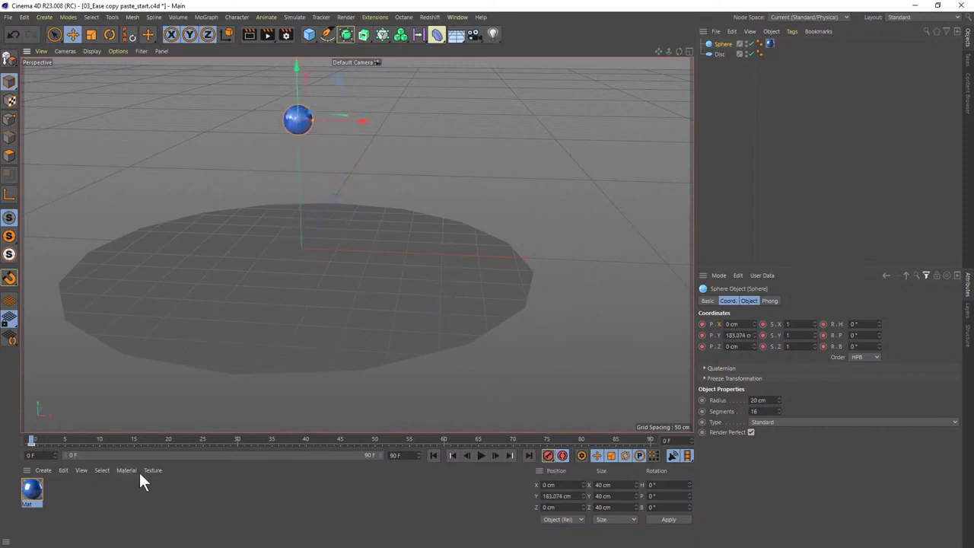
left_click(134, 439)
double_click(738, 335)
type("0")
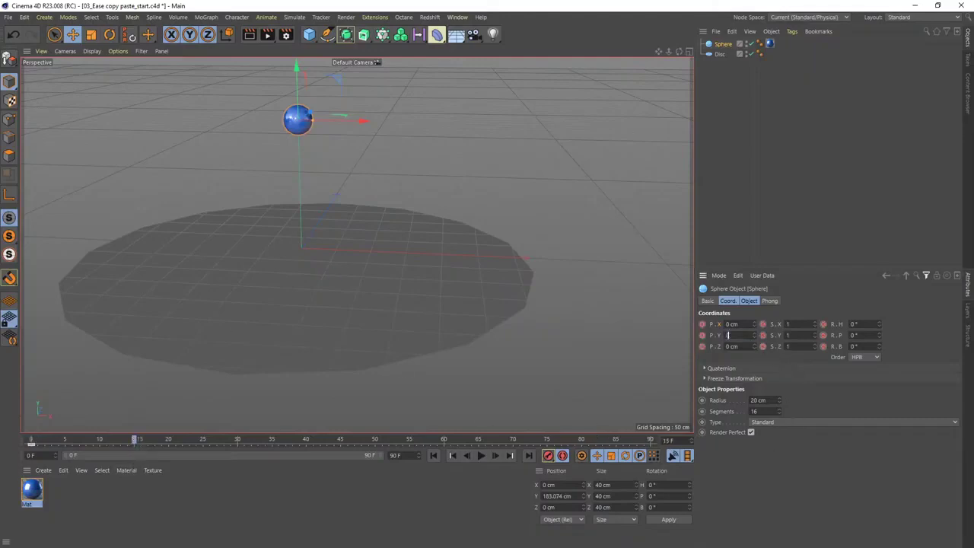
key("Return")
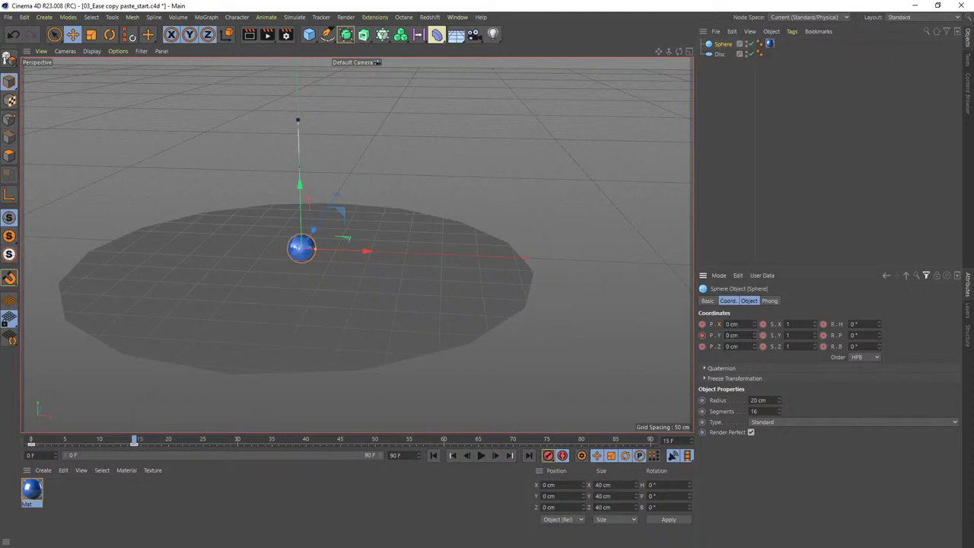
key("ctrl+z")
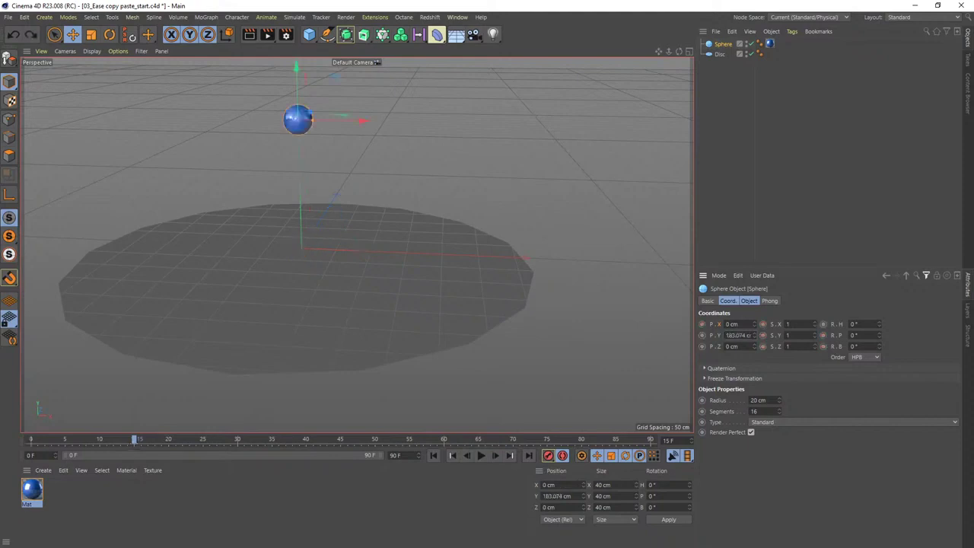
- Keyframe only the sphere's Y position, at about 183 cm on frame 0 and 0 cm on frame 15
left_click(701, 334)
left_click(30, 439)
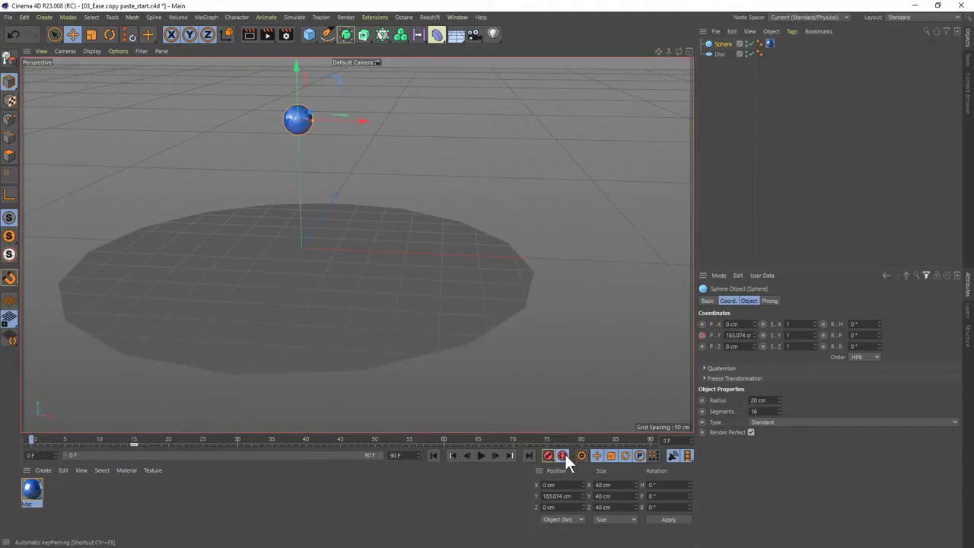
left_click(701, 335)
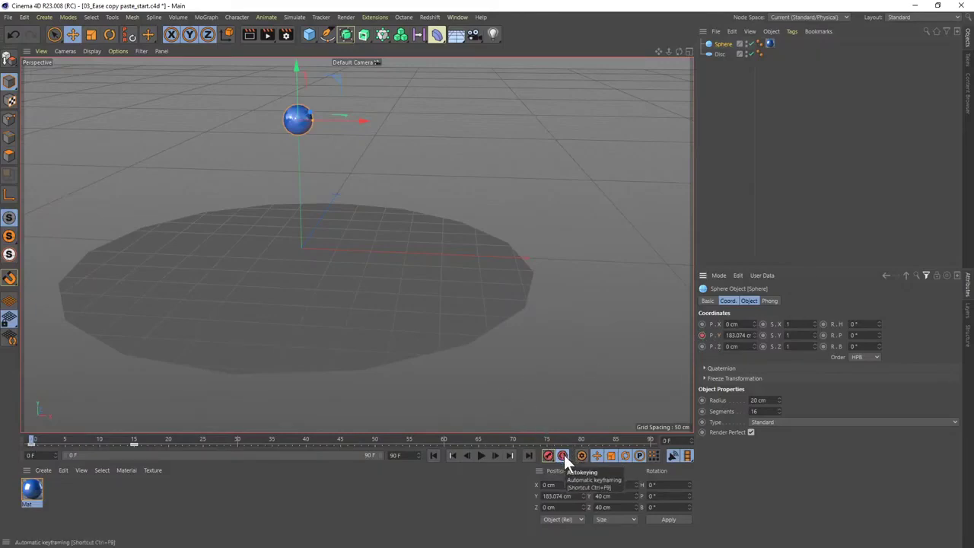
left_click(134, 440)
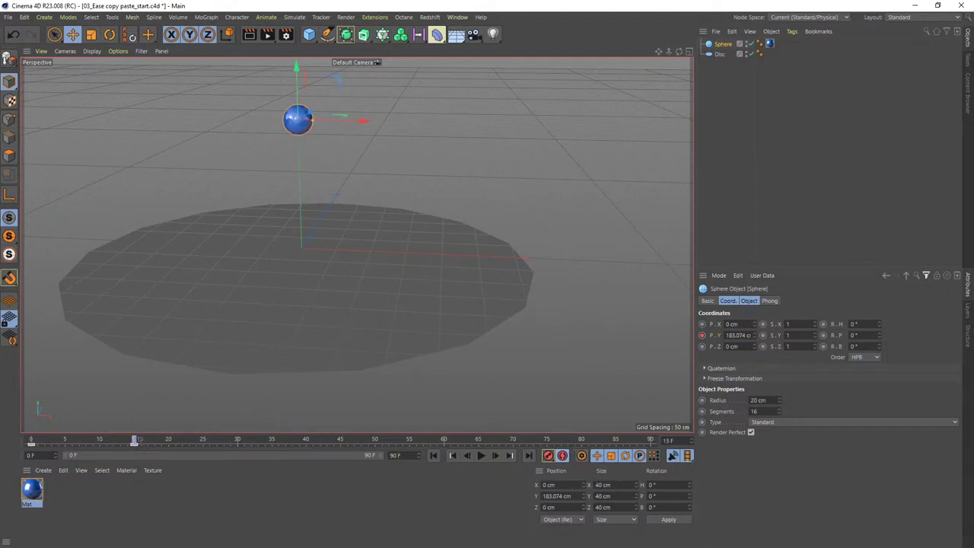
double_click(737, 334)
type("0")
key("Return")
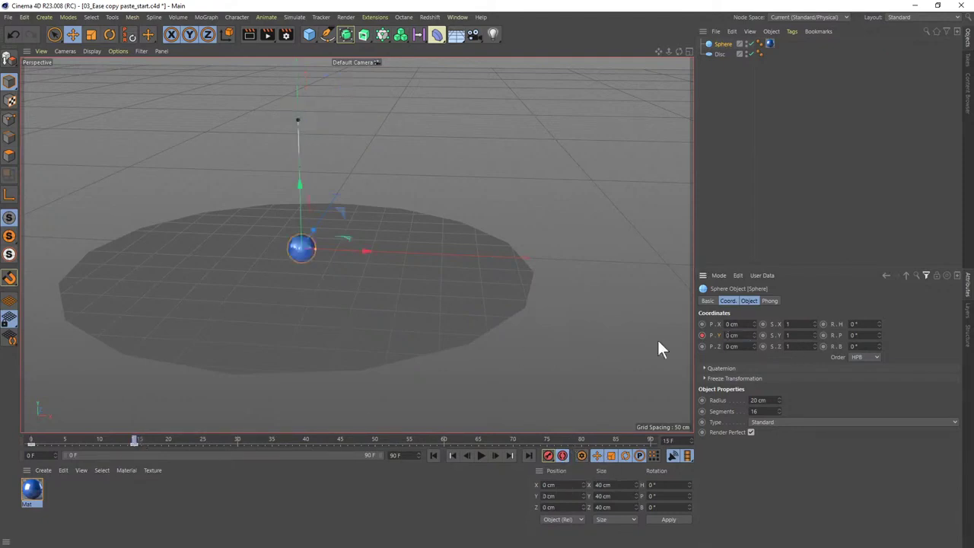
- Keyframe the sphere's Y position at about 116 cm on frame 30, 0 cm on frame 45 and about 71 cm on frame 60
left_click(237, 440)
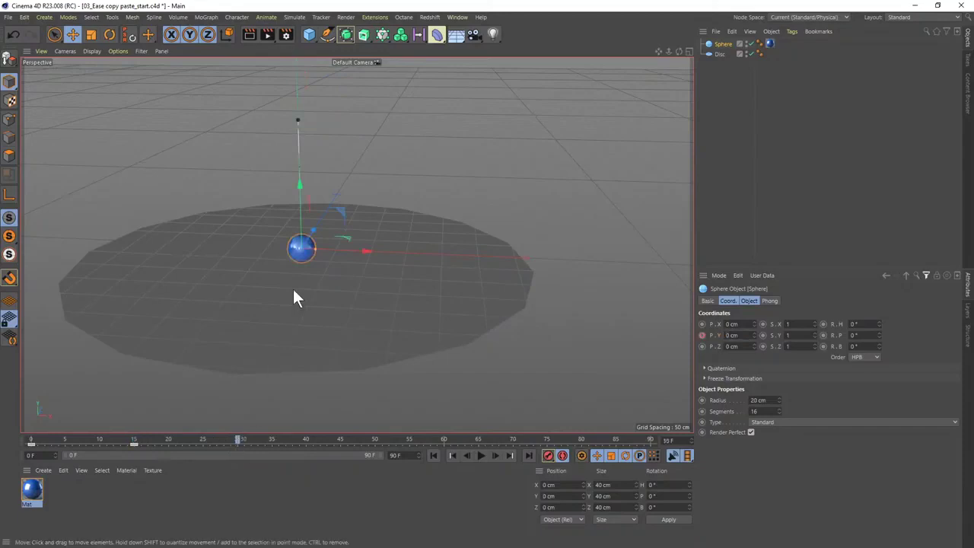
left_click_drag(302, 209, 309, 130)
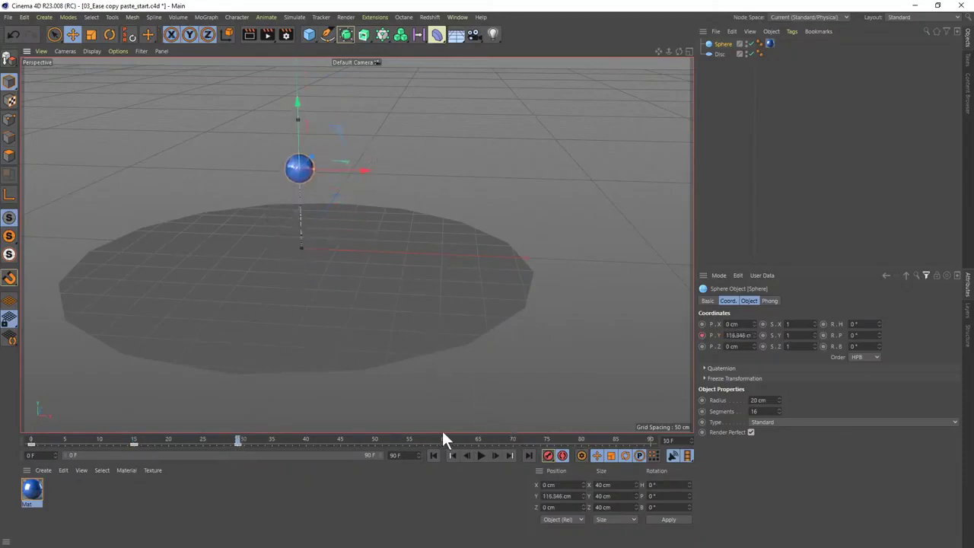
left_click(306, 440)
left_click_drag(339, 440, 451, 239)
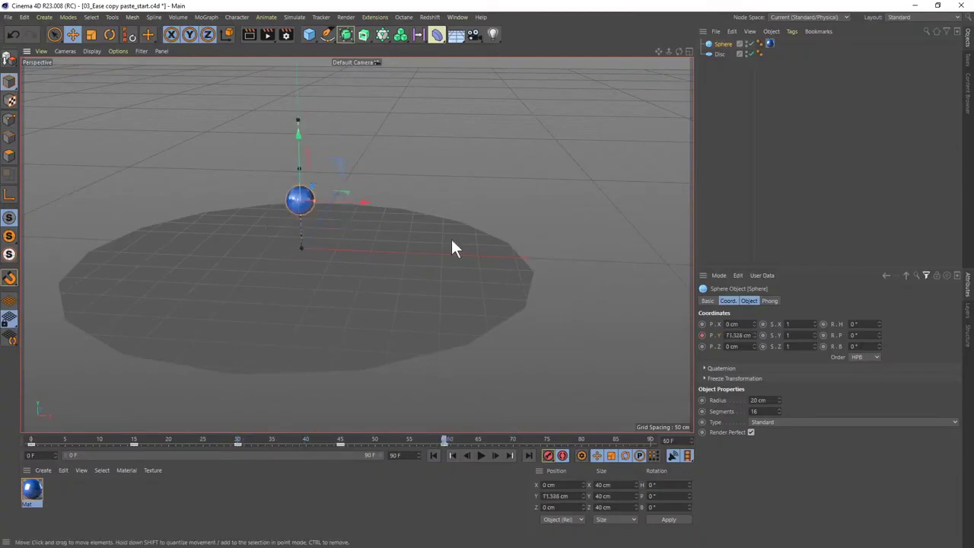
- Keyframe the sphere's Y position at 0 cm on frame 70, about 36 cm on frame 82 and 0 cm on frame 90
left_click(513, 440)
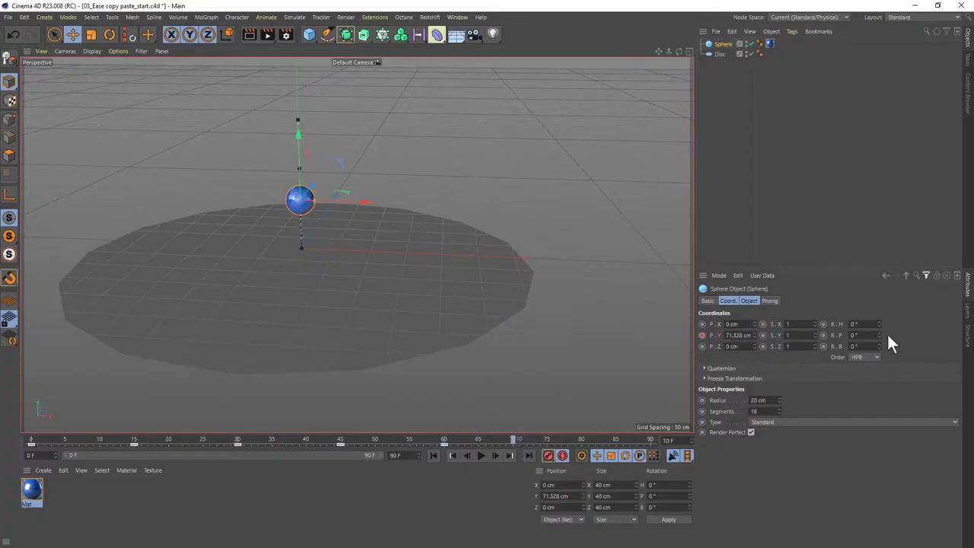
right_click(752, 335)
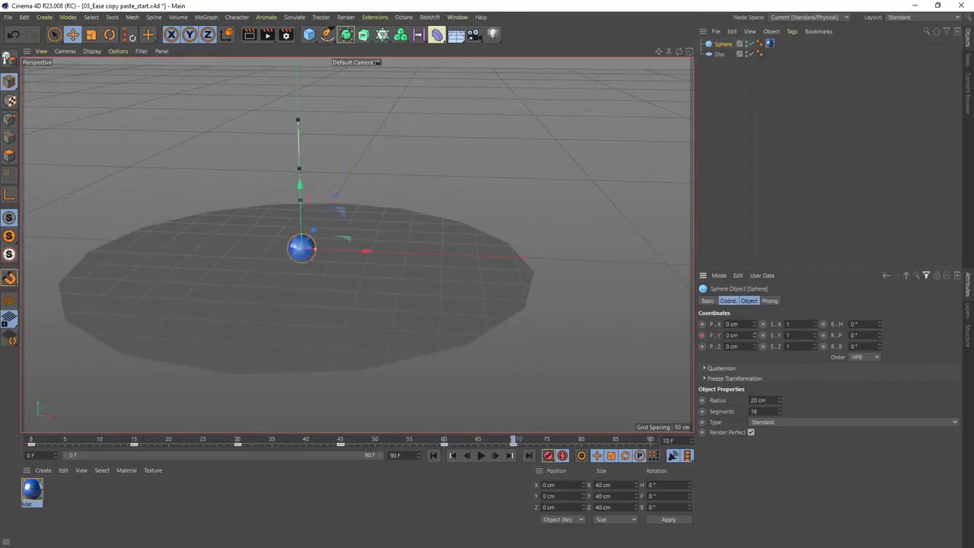
left_click(594, 439)
left_click_drag(301, 249, 302, 206)
left_click(650, 441)
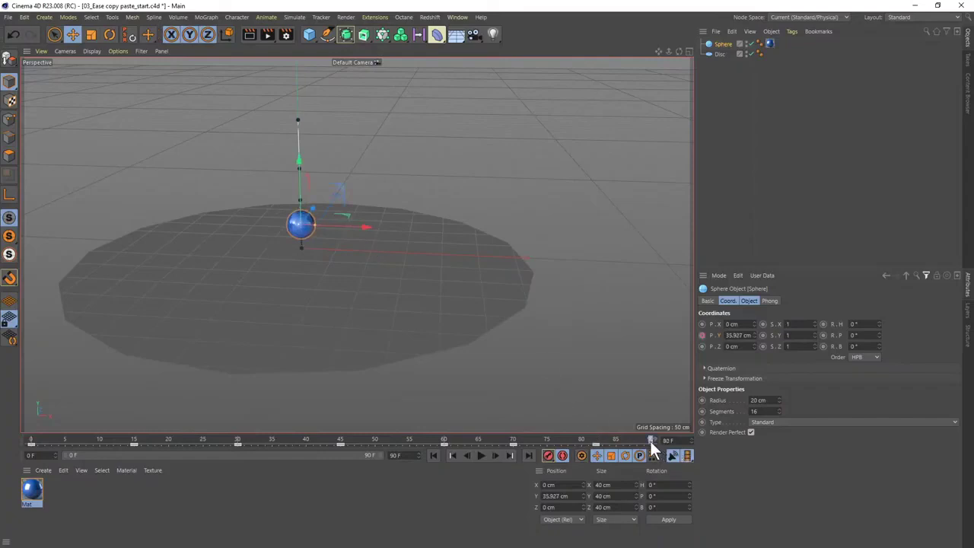
key("F9")
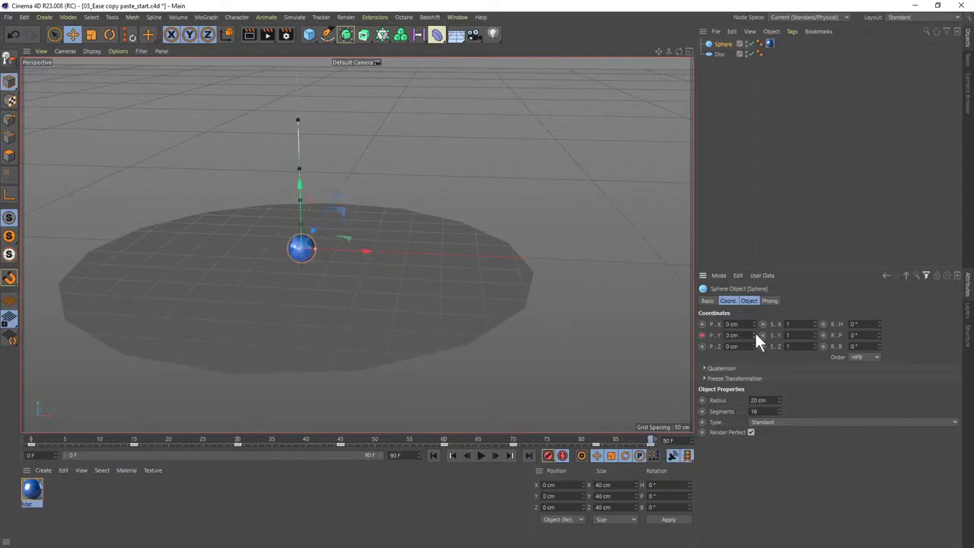
- Keyframe the sphere's X position at 0 cm on frame 0 and about 244 cm on frame 90
left_click_drag(61, 440, 17, 441)
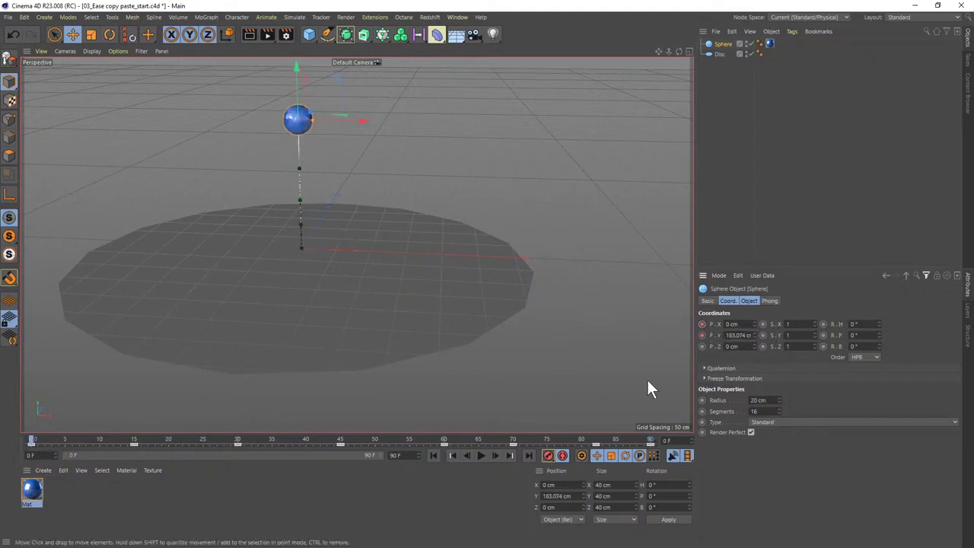
left_click(649, 439)
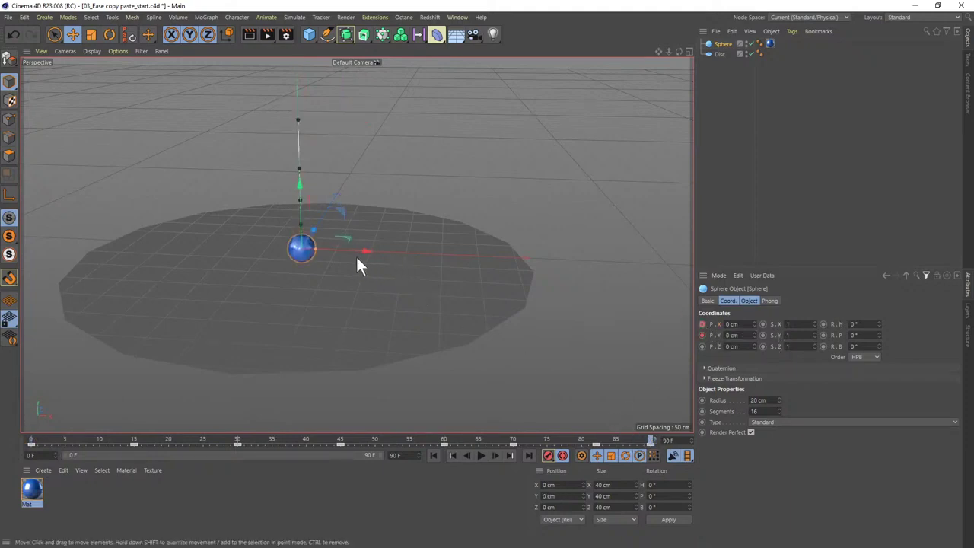
left_click_drag(356, 251, 521, 253)
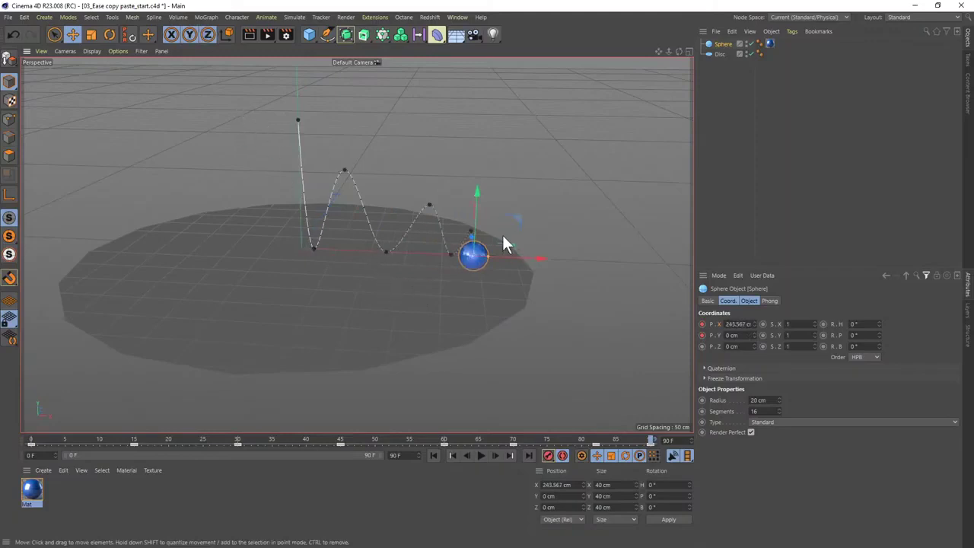
- Switch to the Animate layout and show the sphere's tracks in F-Curve mode
left_click(933, 18)
left_click(929, 25)
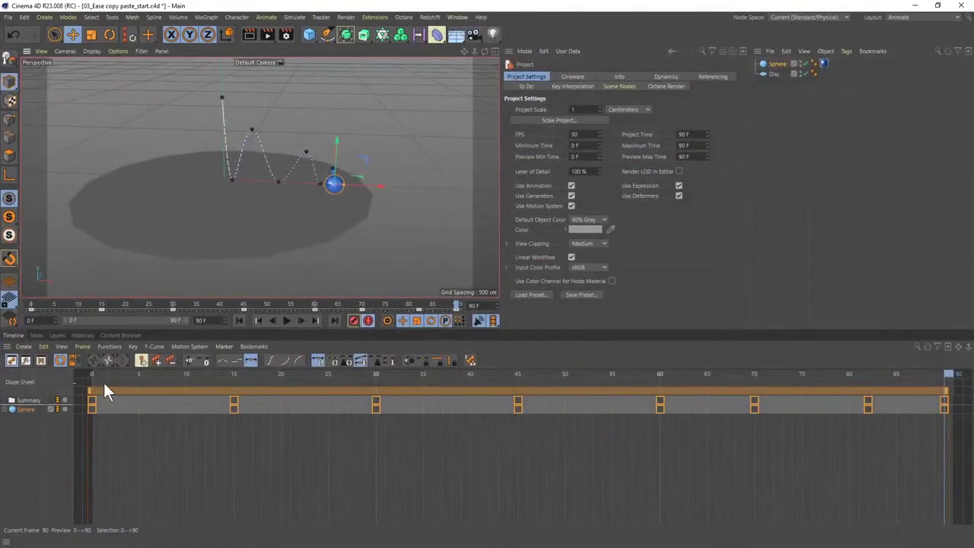
left_click(25, 361)
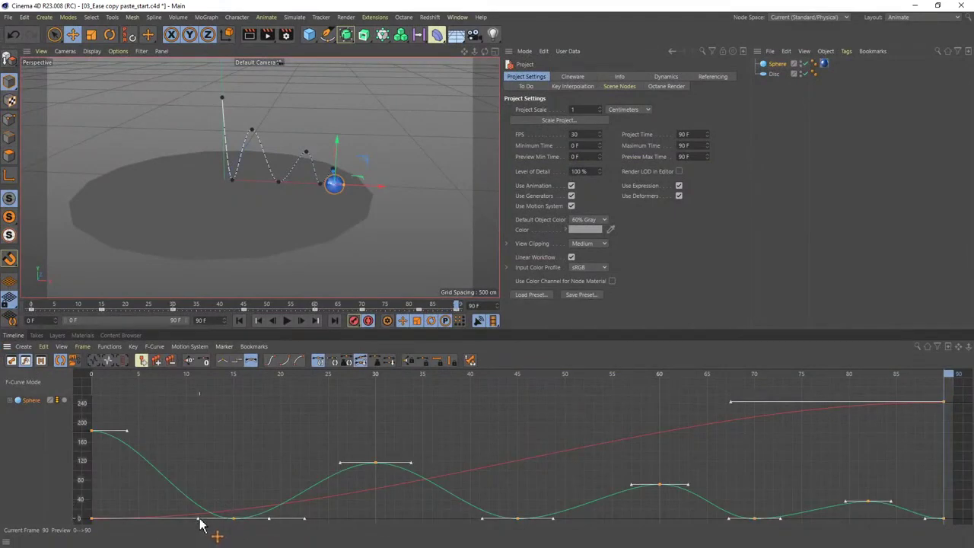
- Break the tangents of the sphere's Y key at frame 15, raising its left tangent to about 74 cm
left_click_drag(200, 520, 203, 507)
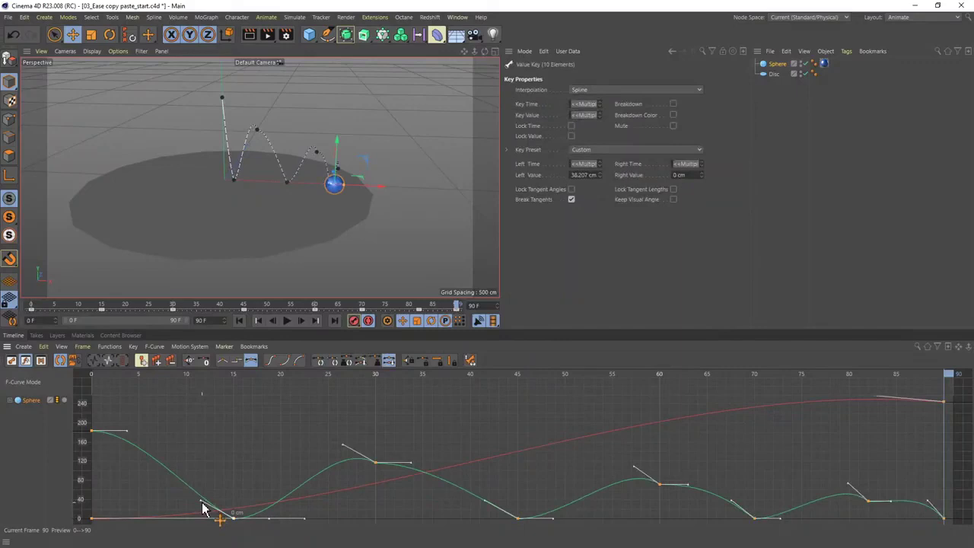
left_click(216, 481)
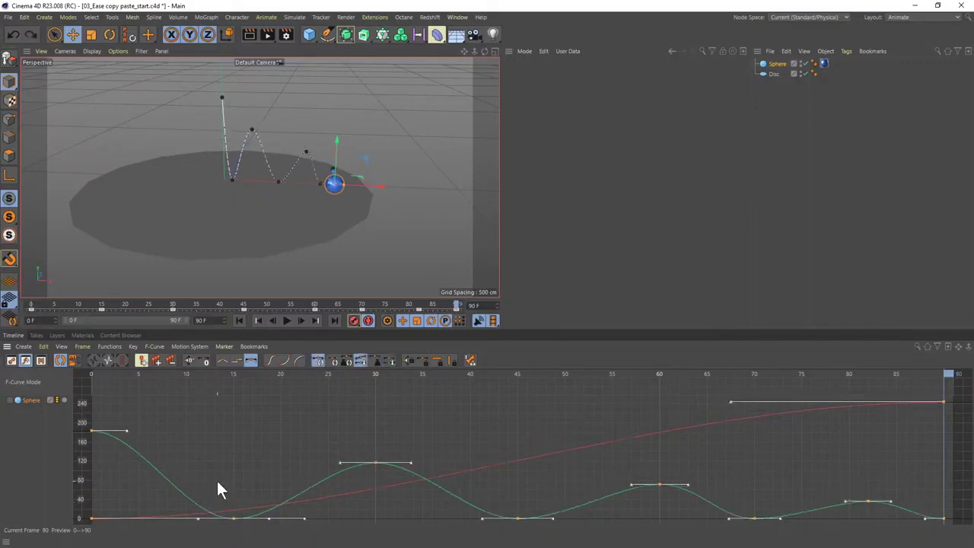
left_click(233, 518)
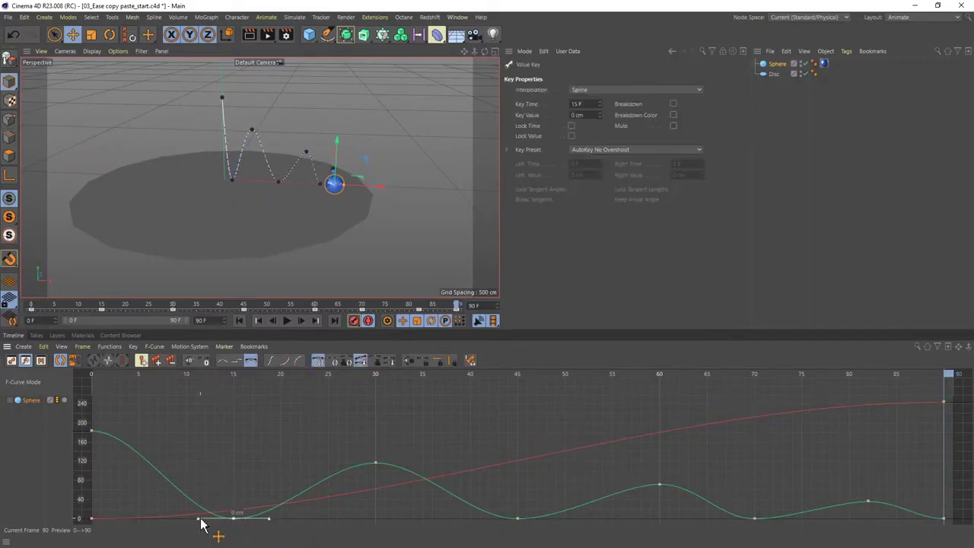
left_click_drag(200, 520, 204, 488)
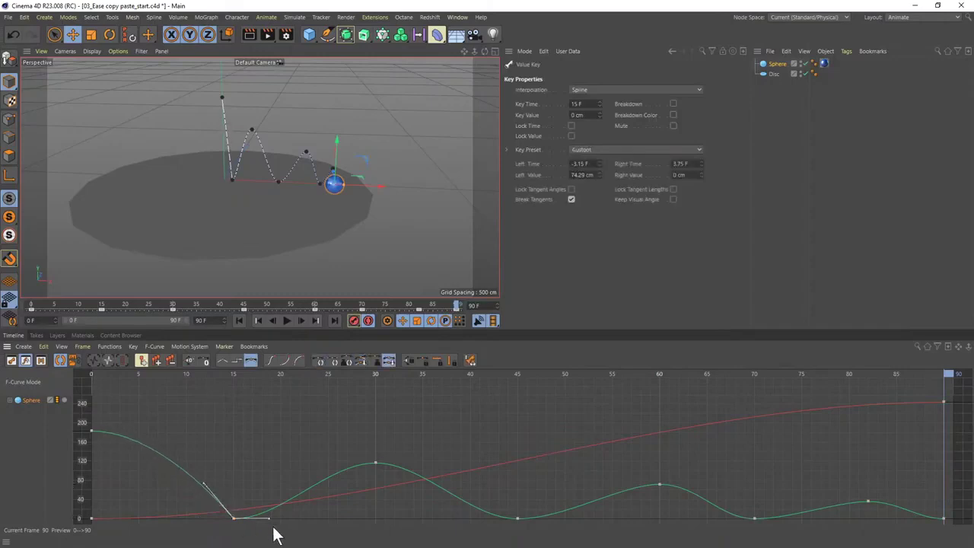
- Raise the right tangent of the sphere's Y key at frame 15 to about 74 cm and copy that key's ease
left_click_drag(268, 518, 262, 488)
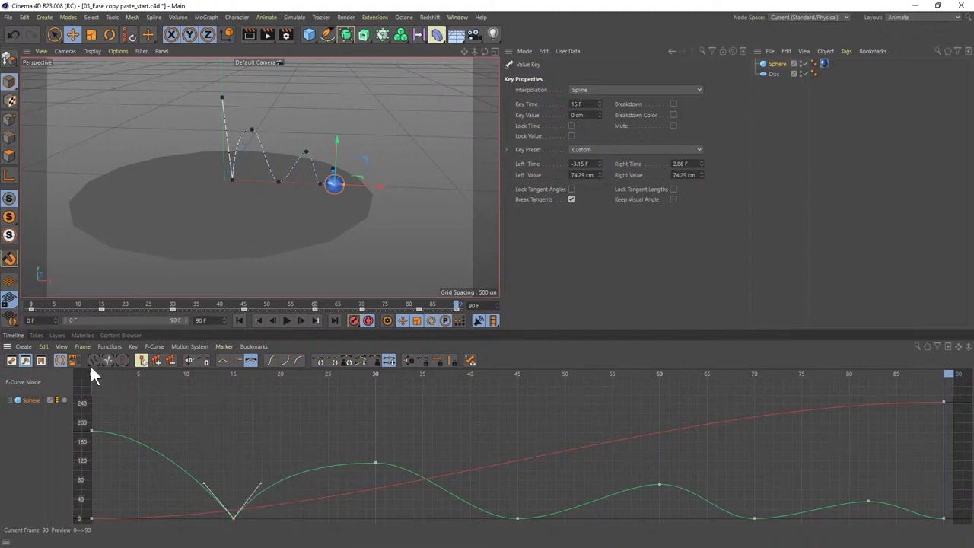
left_click(42, 346)
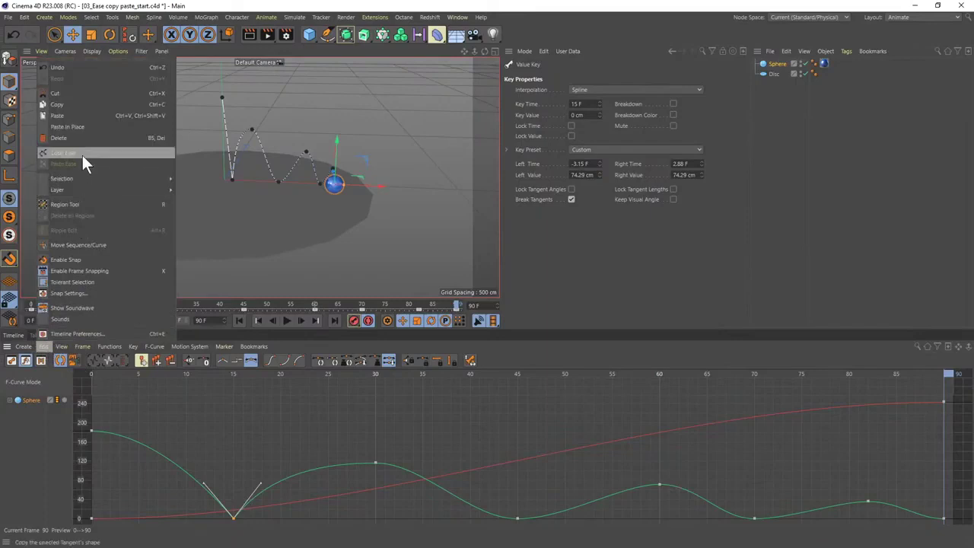
left_click(82, 154)
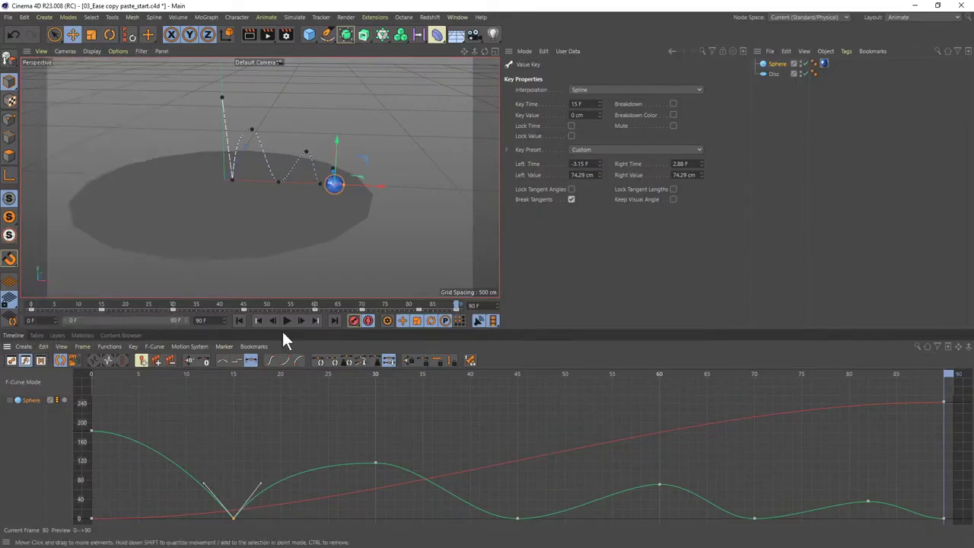
- Paste the copied ease onto the sphere's Y position keys at frames 45, 70 and 90
left_click(521, 520)
left_click(521, 519)
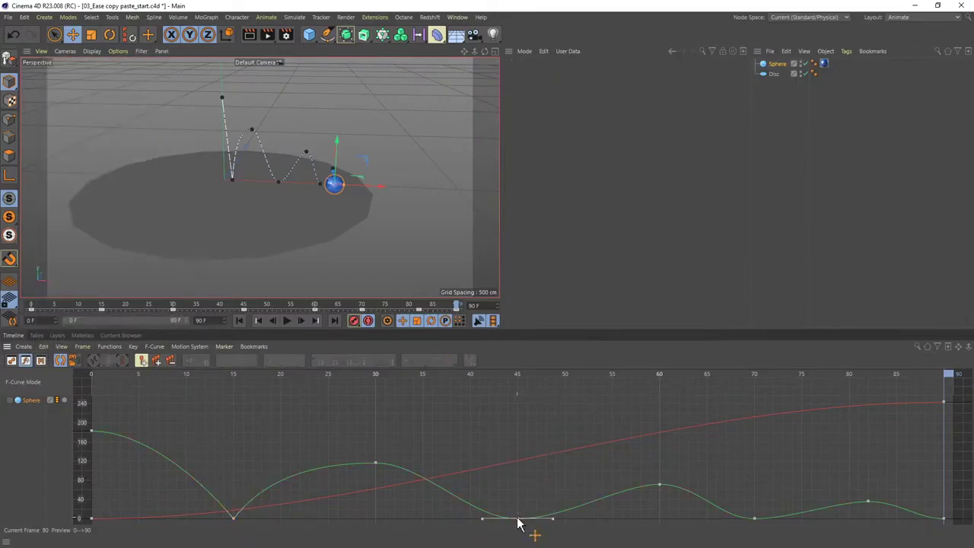
left_click(44, 346)
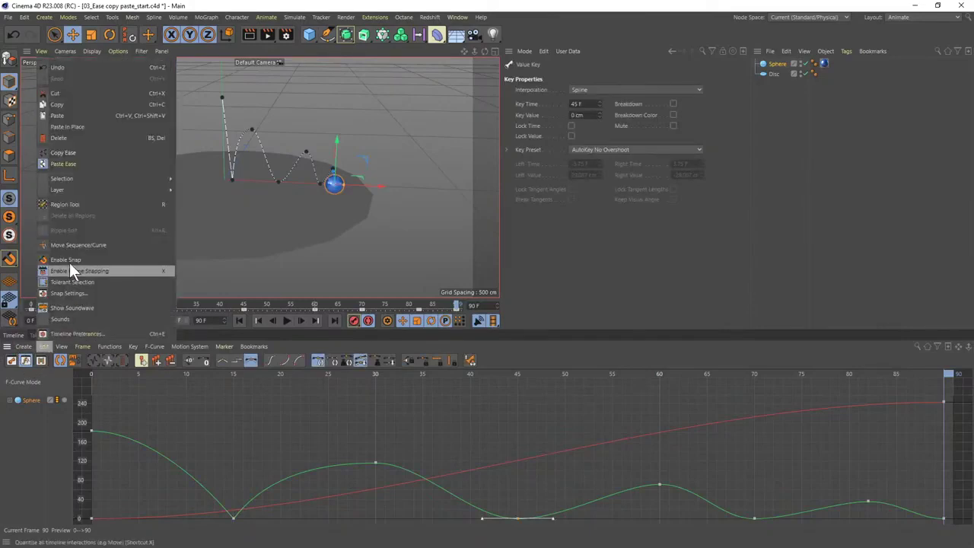
left_click(80, 165)
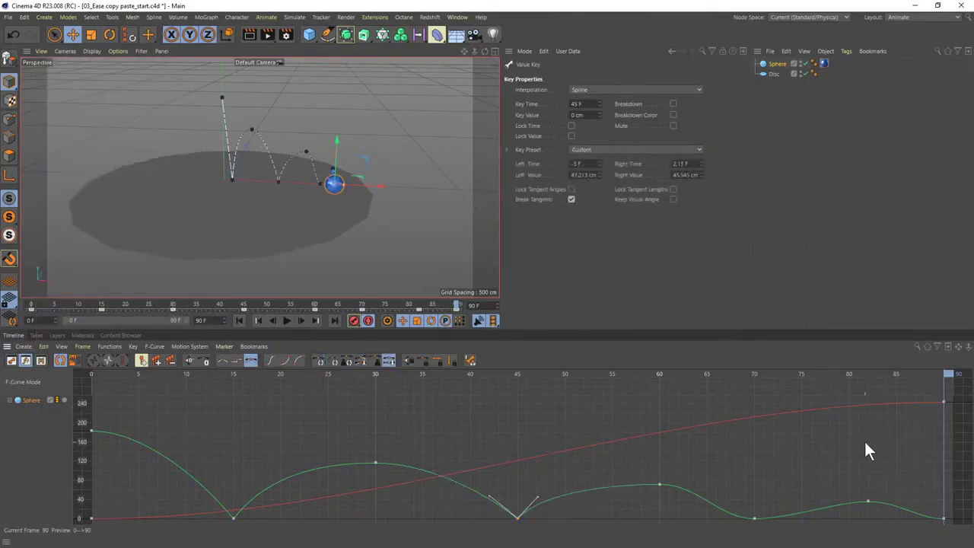
left_click(754, 518)
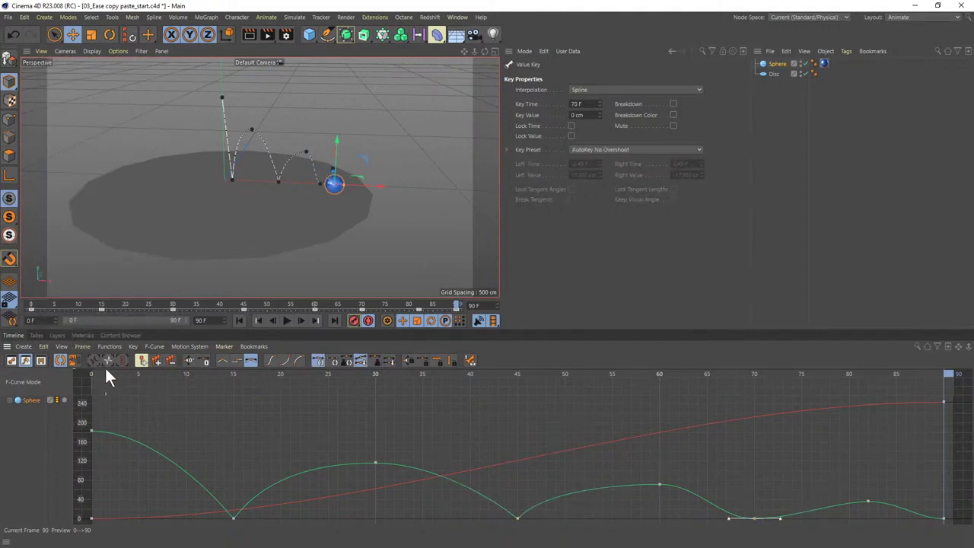
left_click(44, 347)
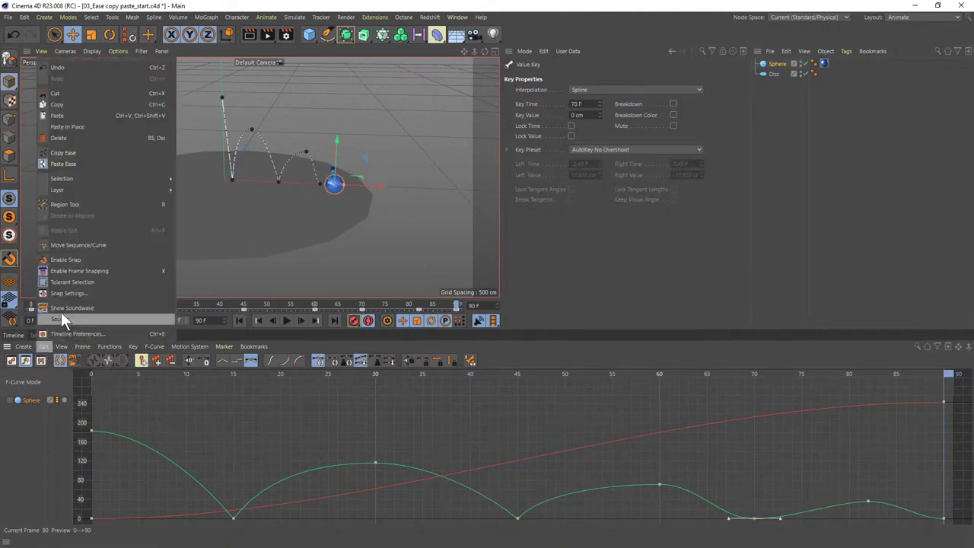
left_click(93, 165)
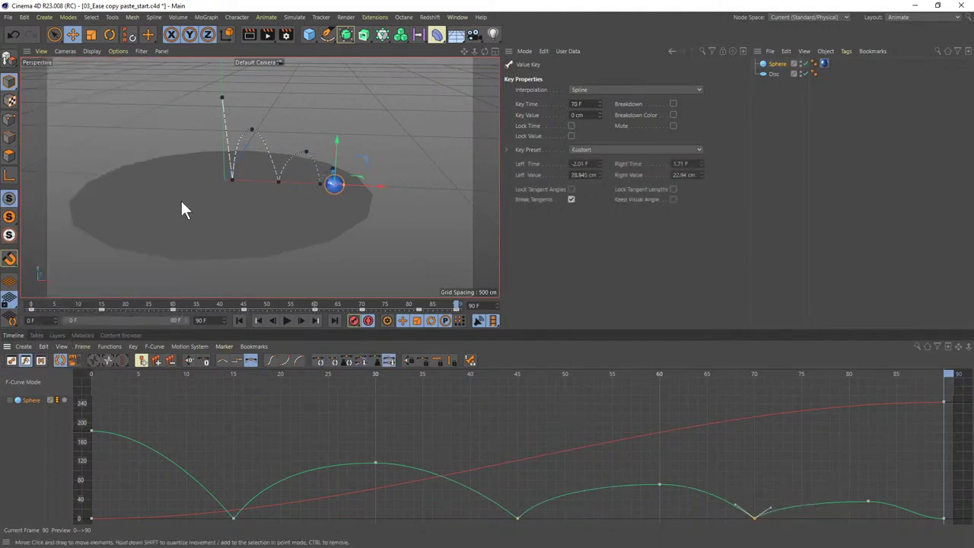
left_click(943, 518)
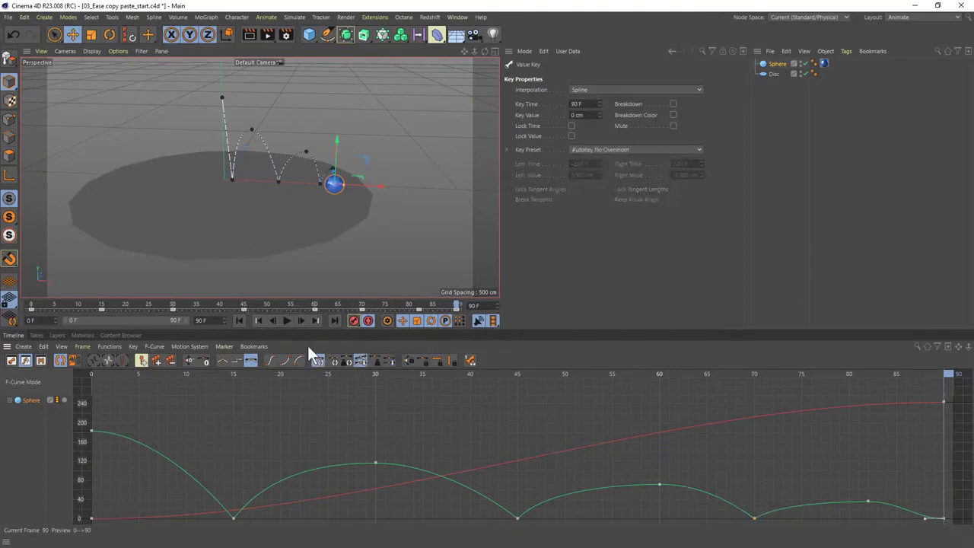
left_click(43, 346)
left_click(67, 163)
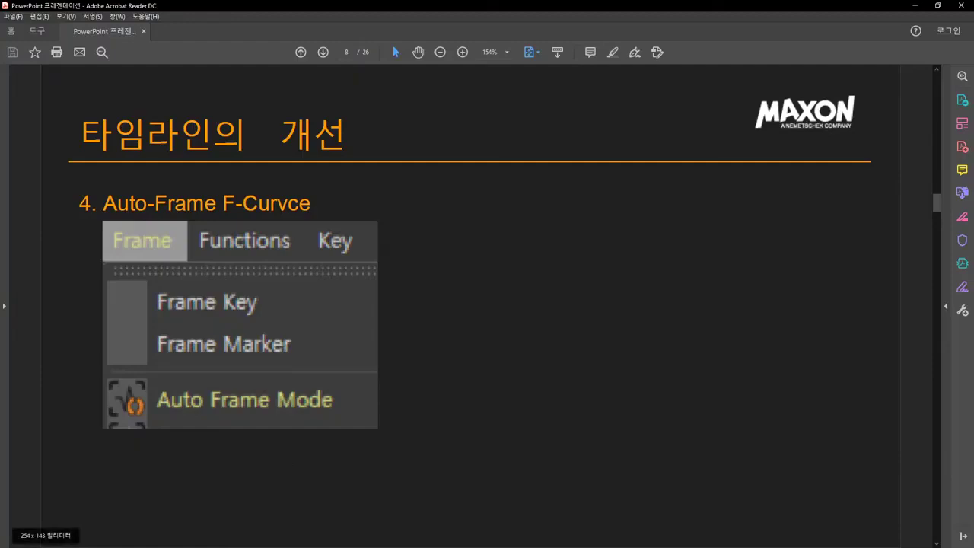
- Switch from the slides to Cinema 4D and toggle Auto Frame Mode for the timeline
key("alt+Tab")
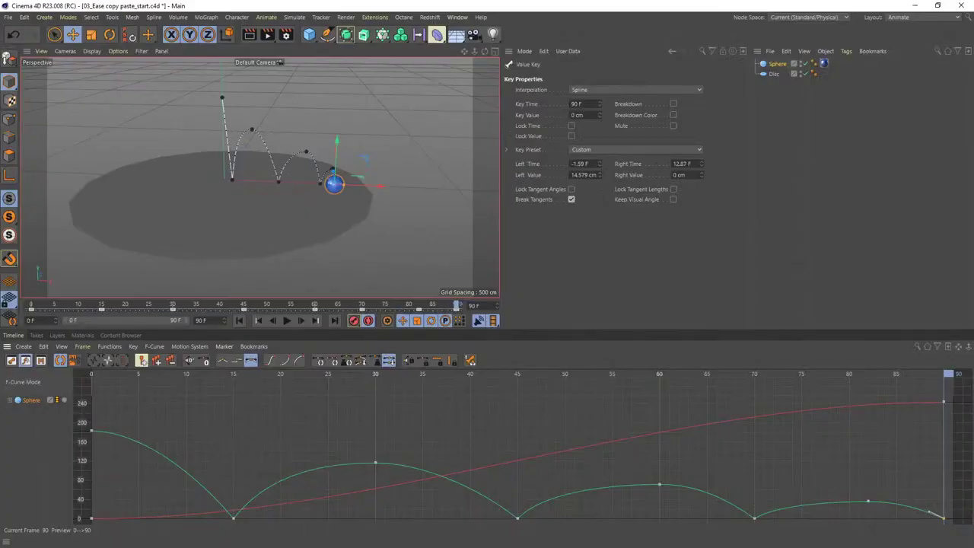
left_click(77, 347)
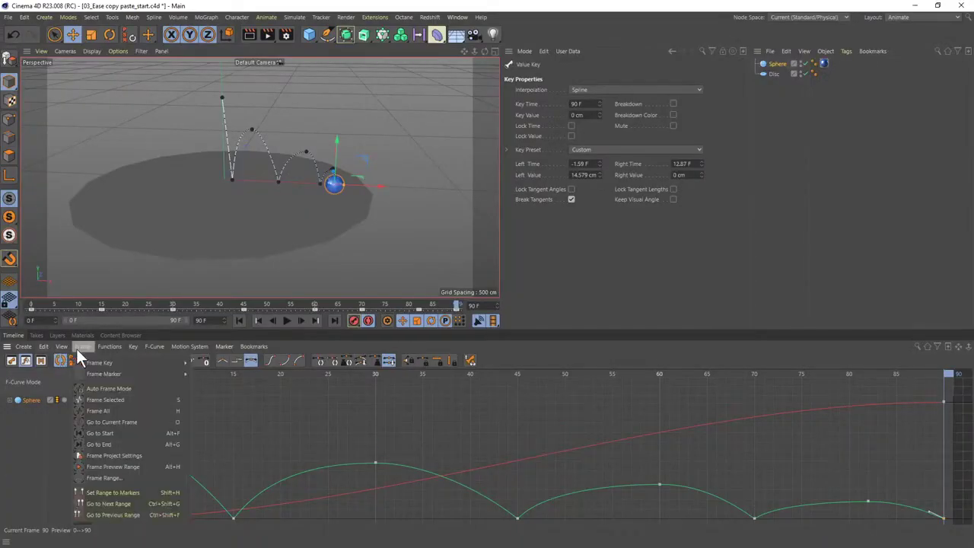
left_click(133, 389)
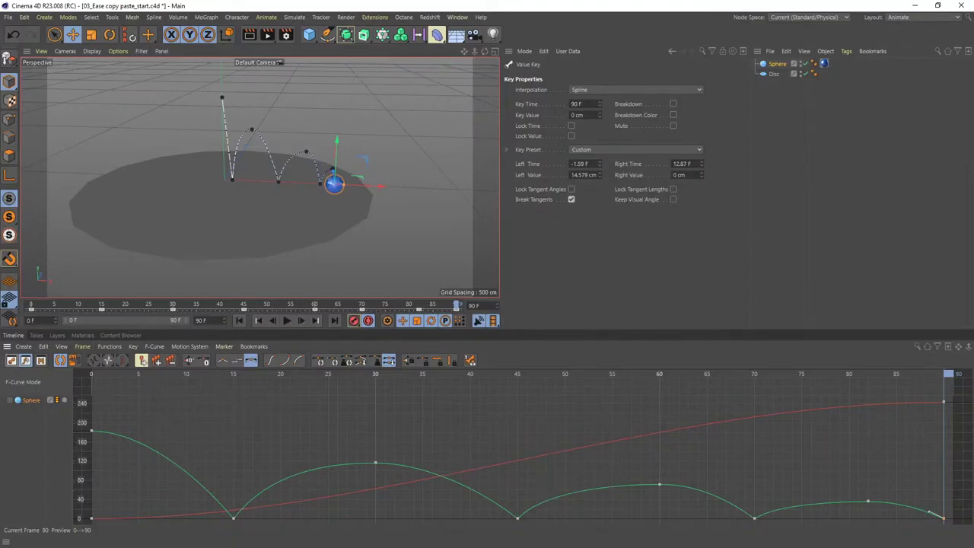
- Switch to Acrobat Reader and review the slides on Show Pos/Rot/Scale F-Curves and Keyframing Changes
key("alt+Tab")
scroll(492, 387, "down", 1)
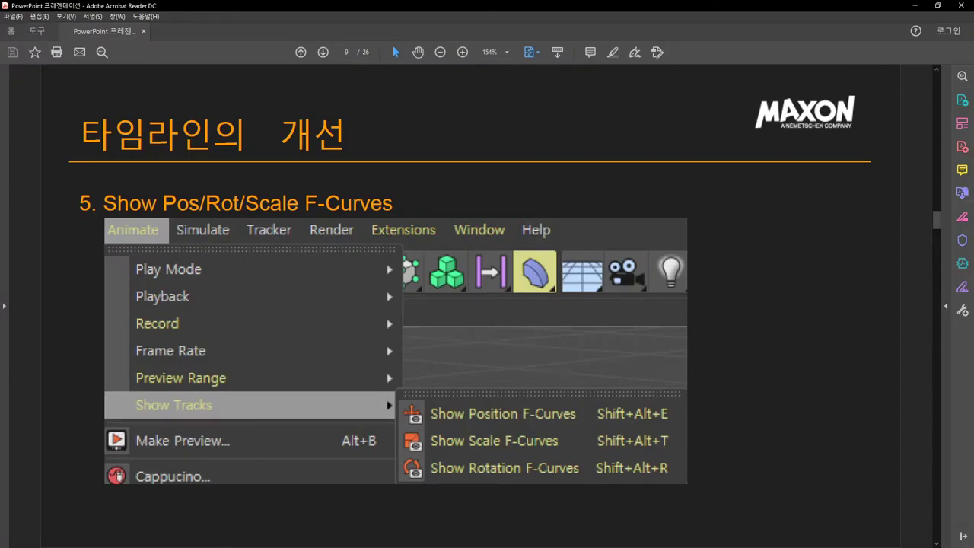
key("alt+Tab")
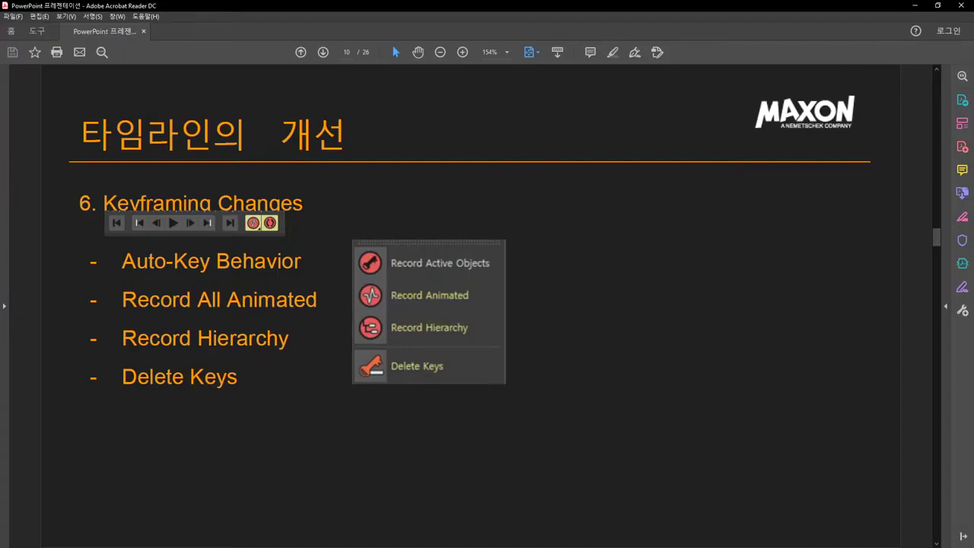
- Switch to Cinema 4D, create a new project and add a cube moved to about -487 cm on X
key("alt+Tab")
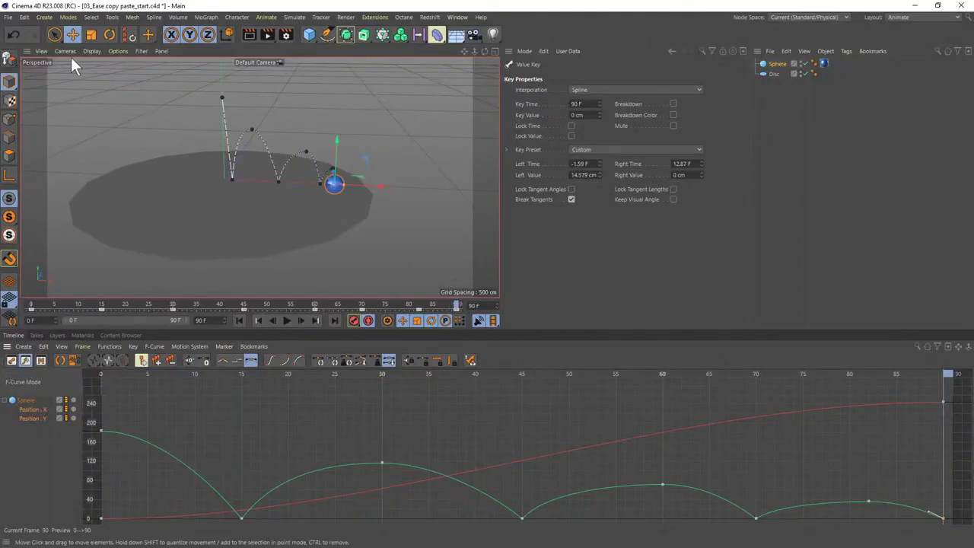
left_click(7, 17)
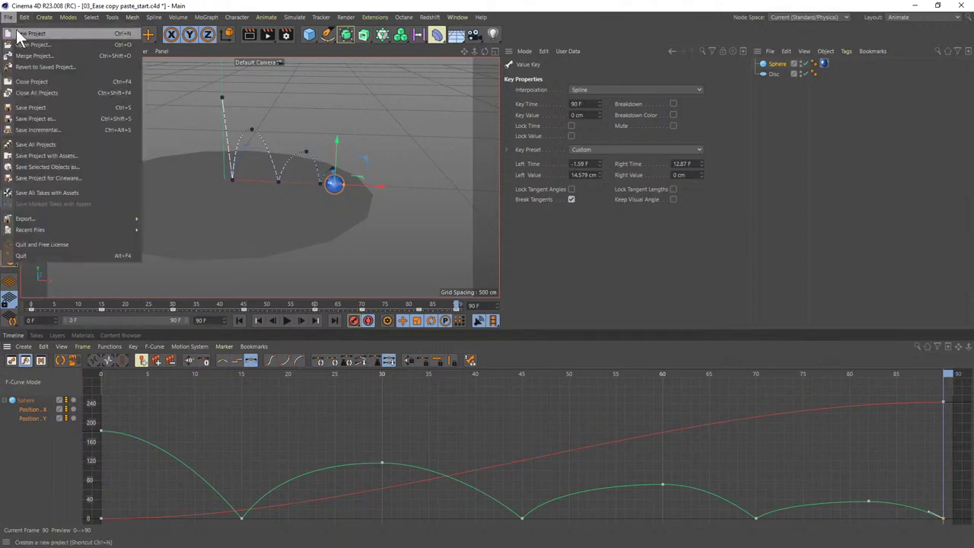
left_click(18, 34)
left_click(309, 35)
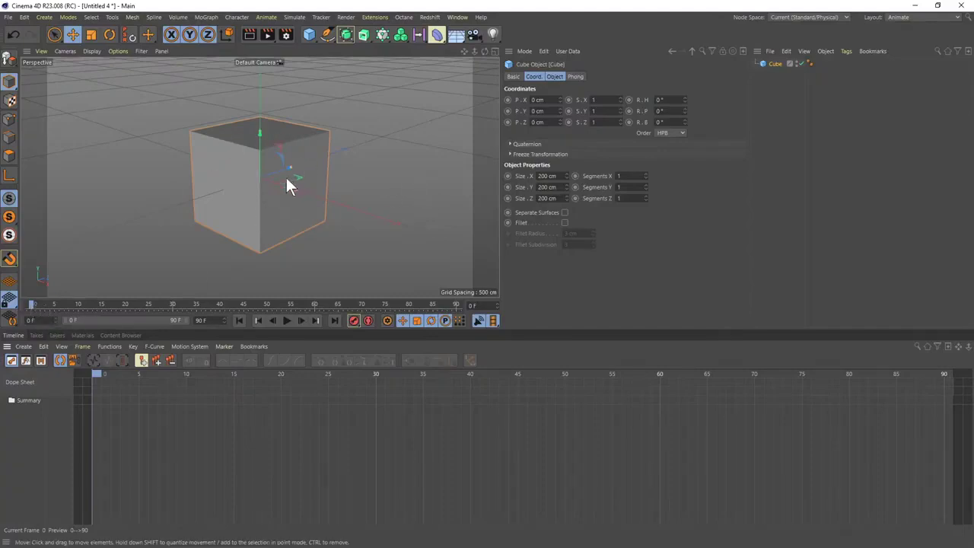
left_click_drag(276, 182, 150, 145)
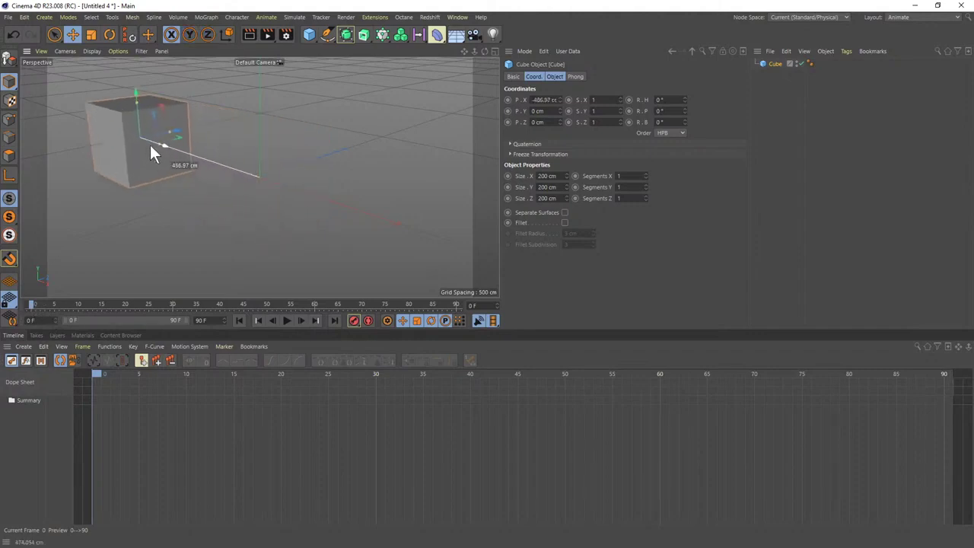
left_click(355, 322)
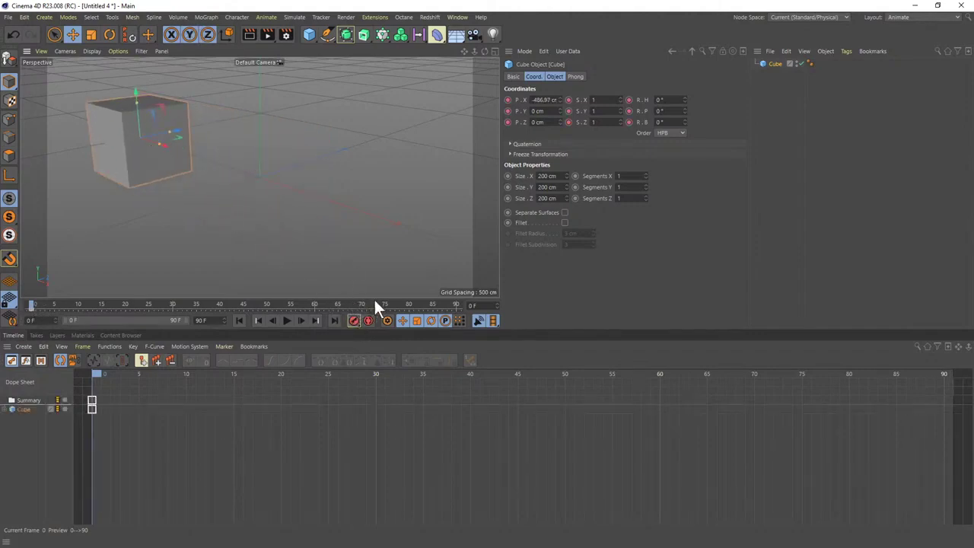
left_click_drag(422, 303, 478, 309)
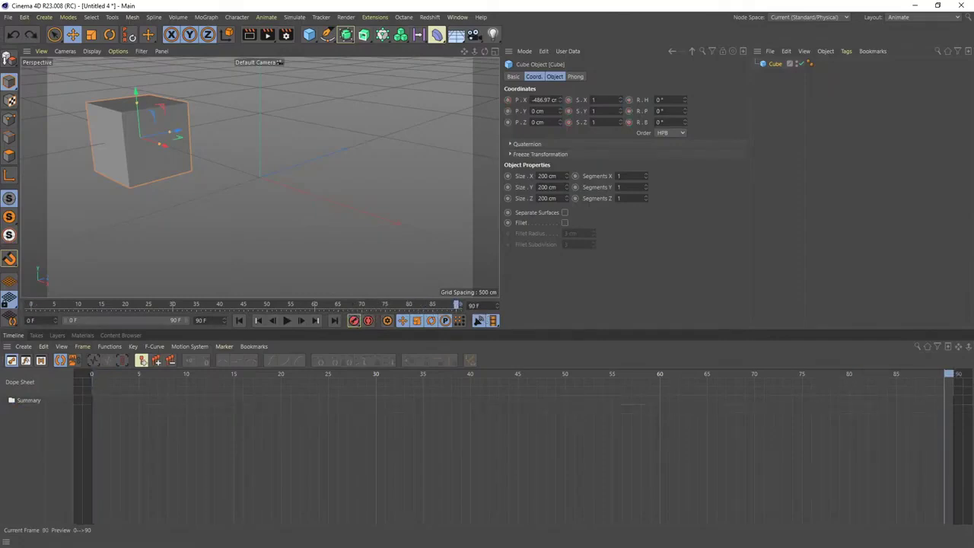
left_click(30, 303)
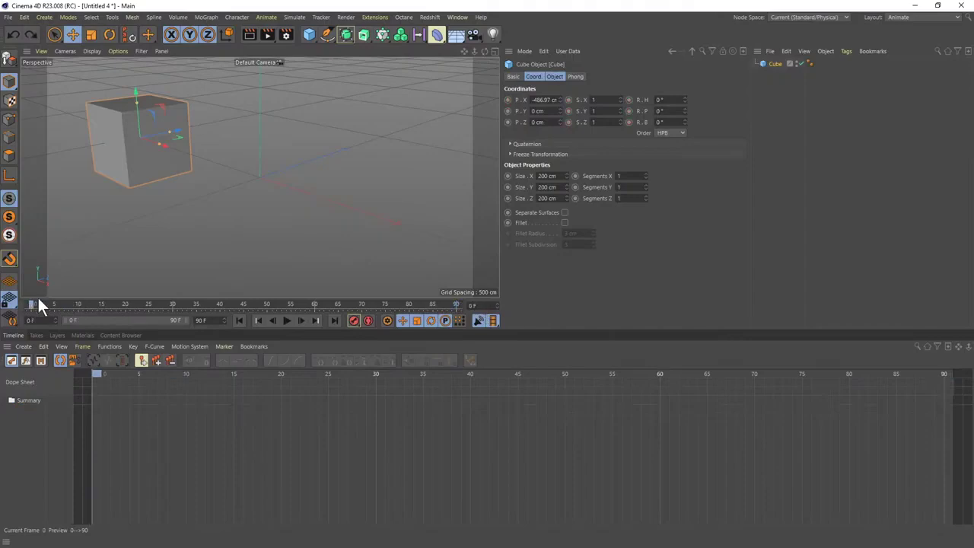
- Keyframe the cube's X position at about -487 cm on frame 0 and, with Autokeying enabled, about 240 cm on frame 90
left_click(507, 100)
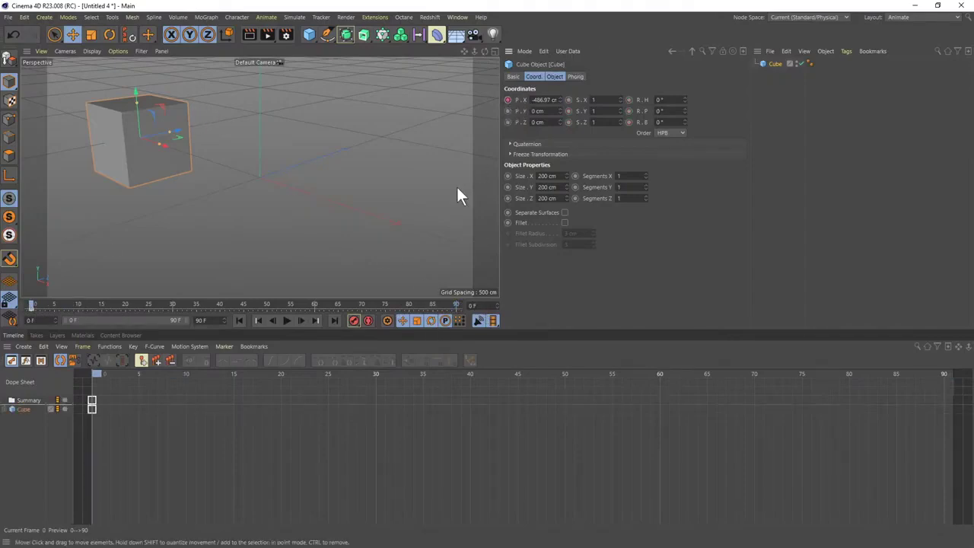
left_click(452, 305)
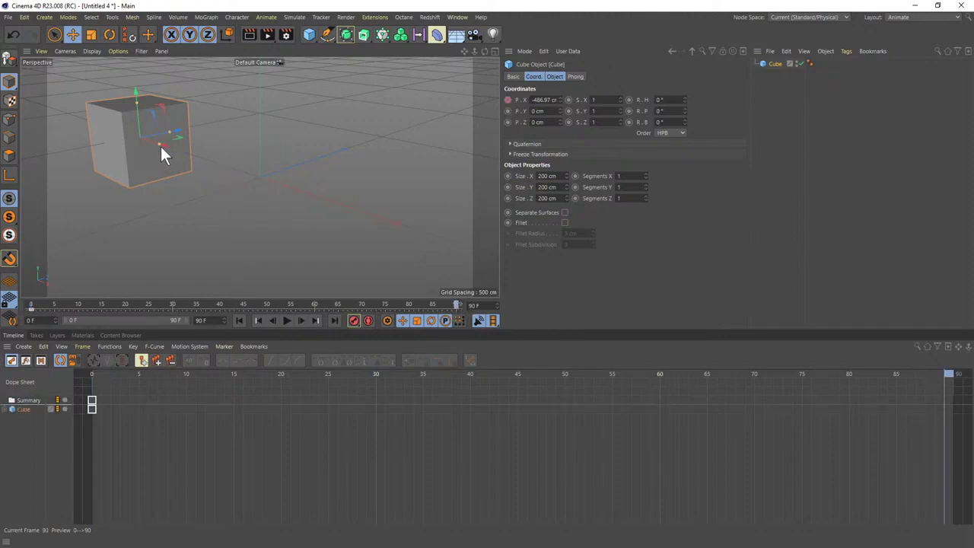
left_click_drag(150, 142, 340, 205)
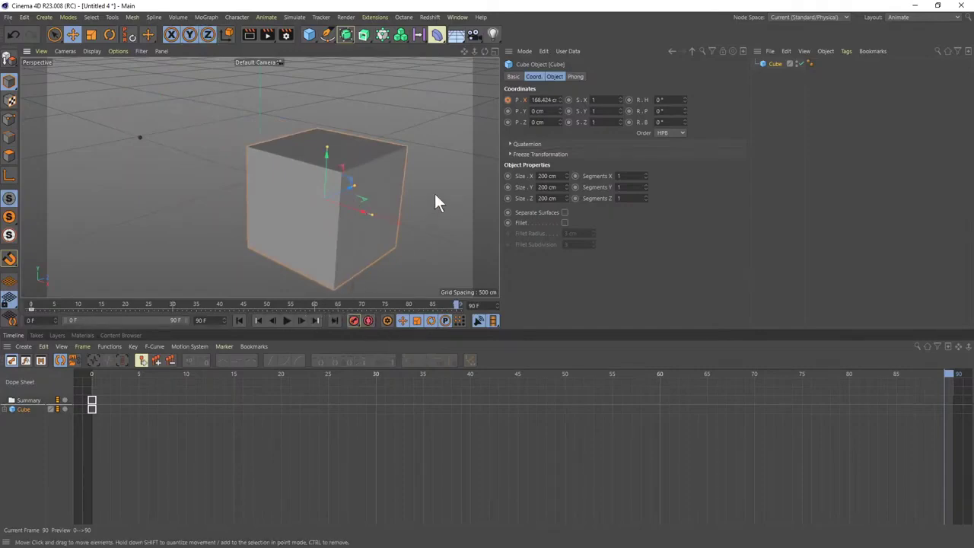
key("ctrl+z")
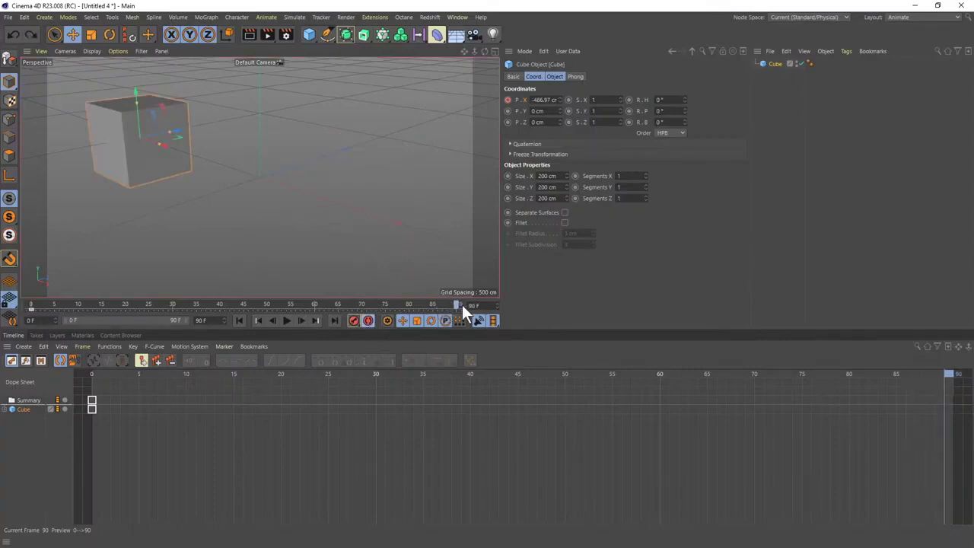
left_click_drag(153, 139, 369, 224)
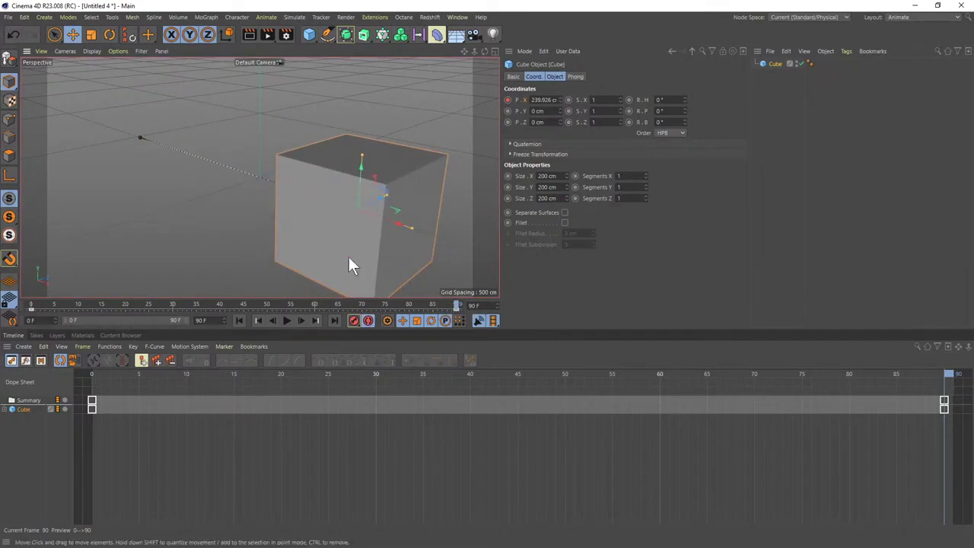
- Try raising the cube to about 115 cm on Y at frame 41 with Autokeying enabled
left_click(223, 305)
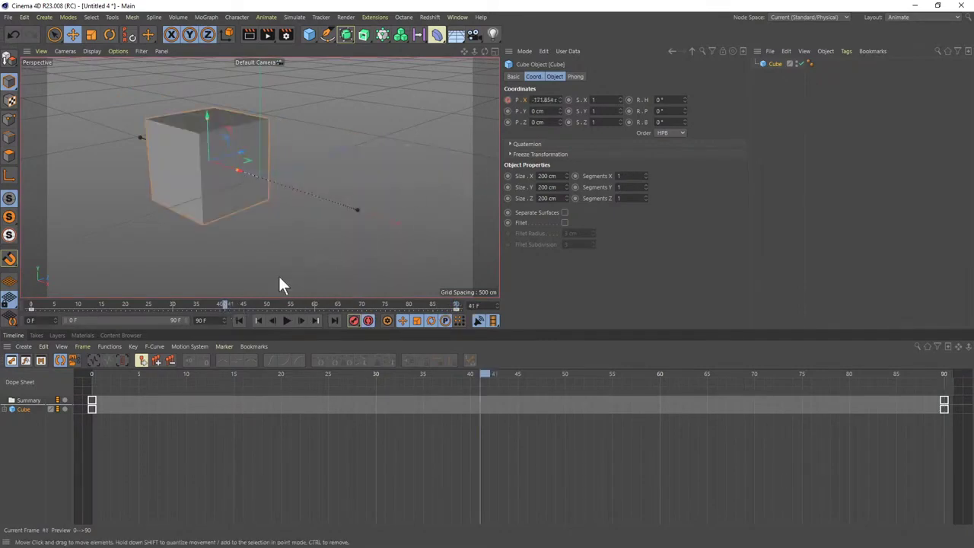
left_click_drag(210, 137, 218, 88)
key("F9")
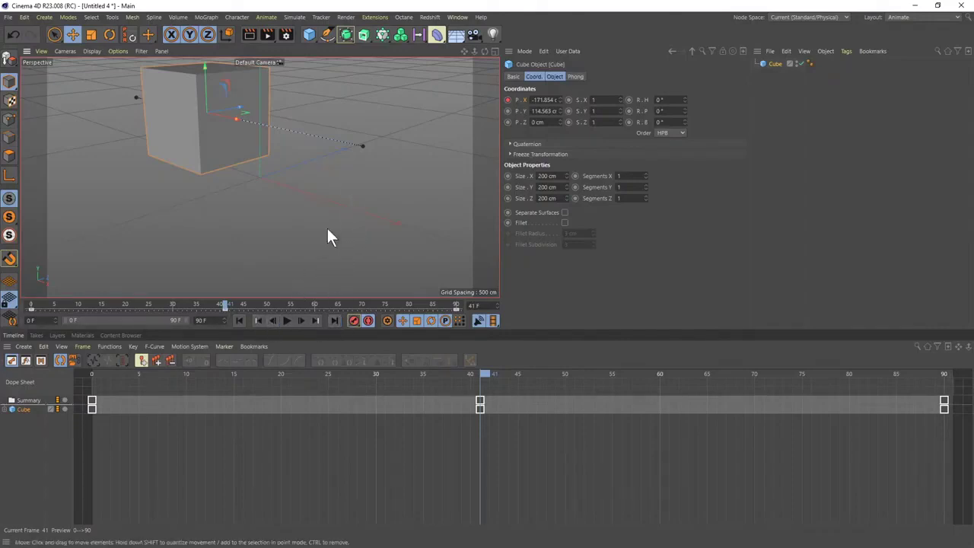
key("ctrl+z")
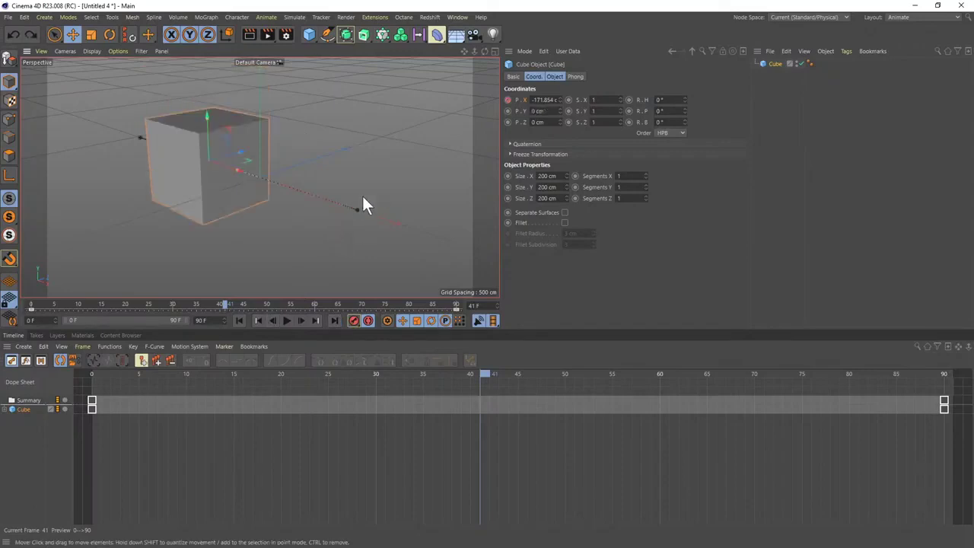
- Keyframe the cube's Y position at 0 cm on frame 1, and raise it to about 155 cm on frame 44 with Autokeying enabled
left_click(33, 303)
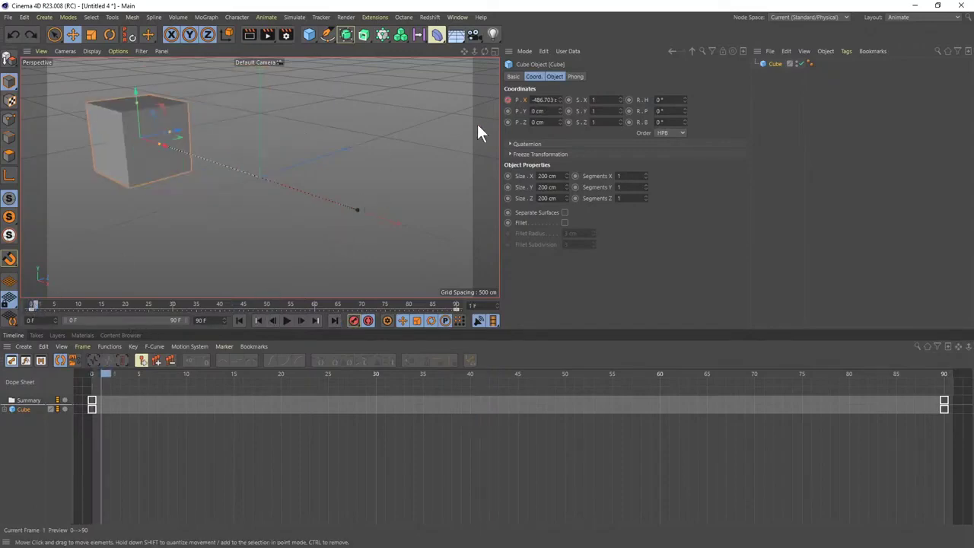
left_click(508, 111)
left_click(443, 304)
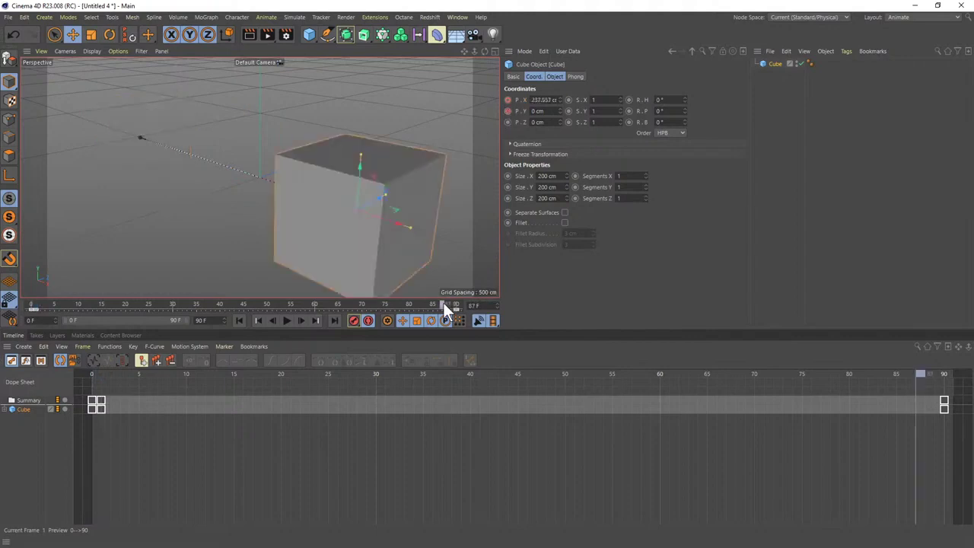
left_click_drag(443, 302, 460, 302)
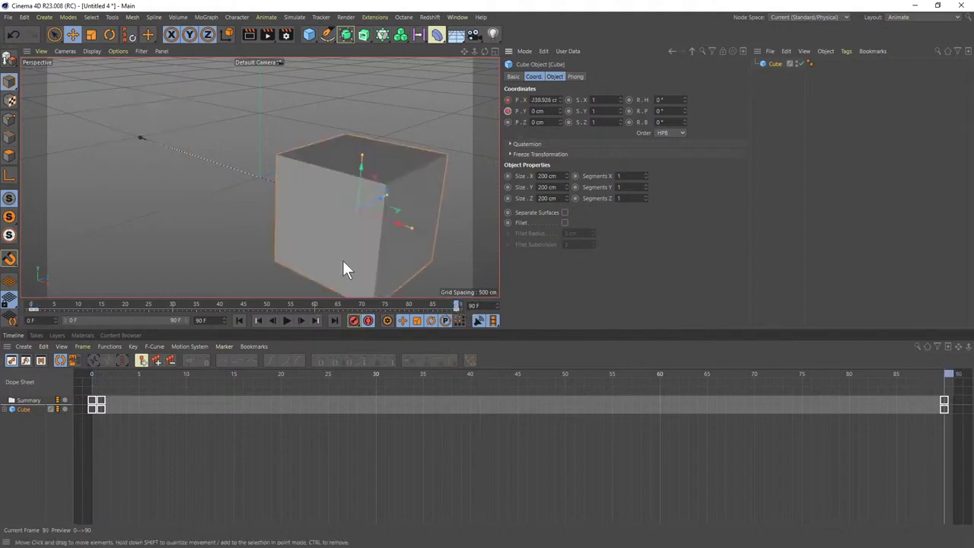
left_click(240, 304)
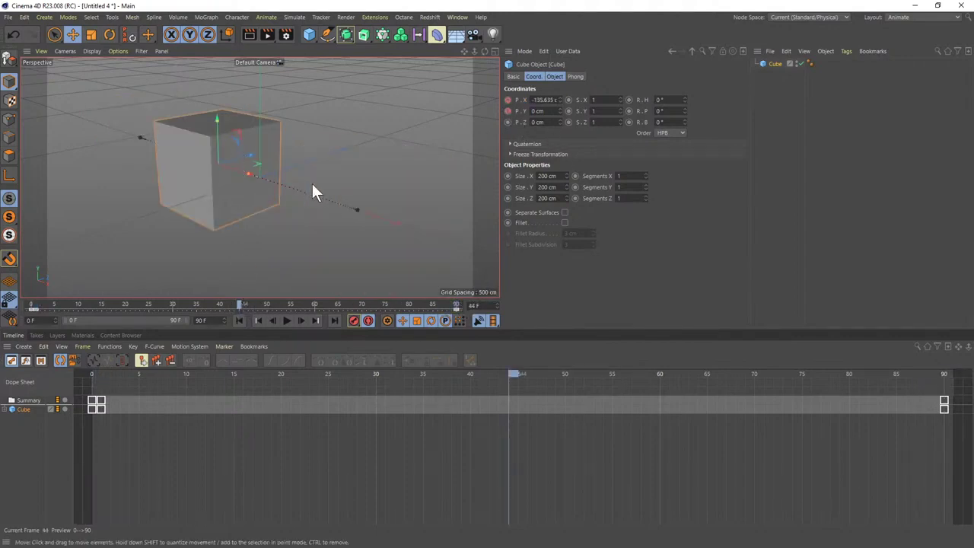
left_click_drag(220, 143, 238, 77)
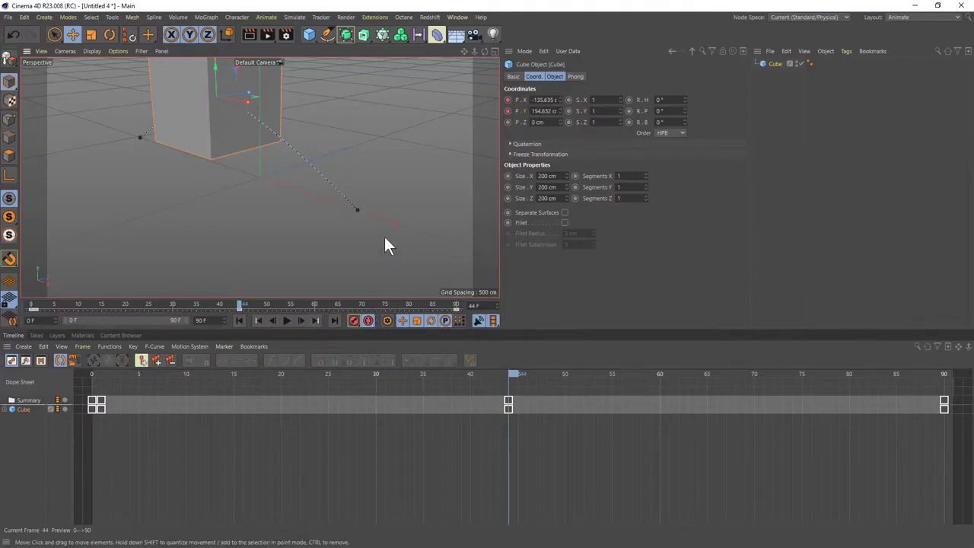
- Detach the group of recording commands, from Record Active Objects to Delete Keys, as a floating palette over the viewport
left_click(358, 319)
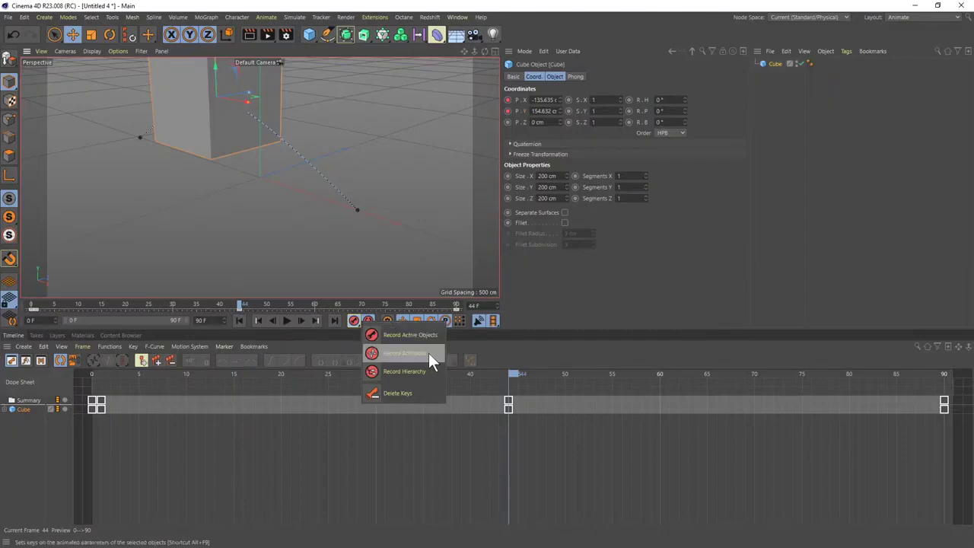
left_click_drag(423, 324, 407, 225)
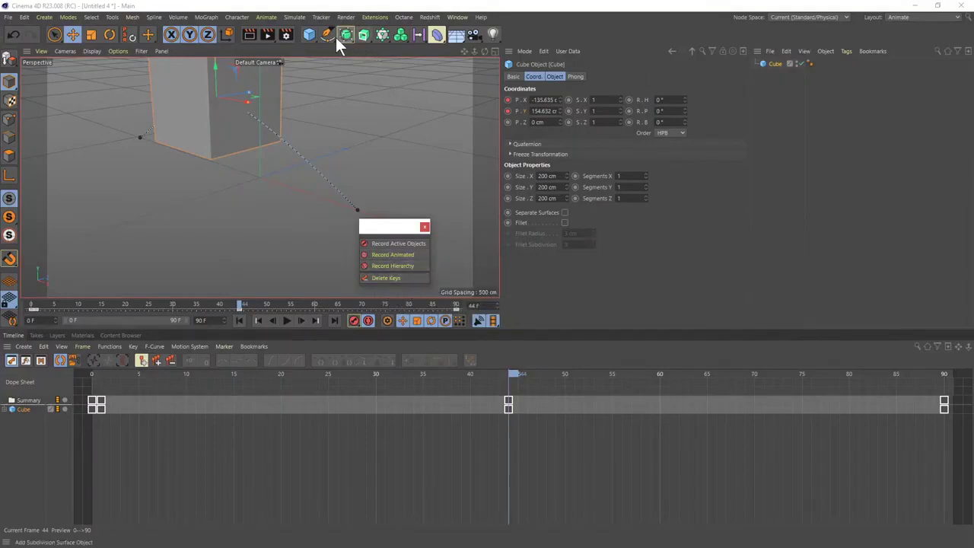
- Add a second cube and make it a child of the animated cube in the object hierarchy
left_click(312, 34)
left_click_drag(779, 72, 776, 65)
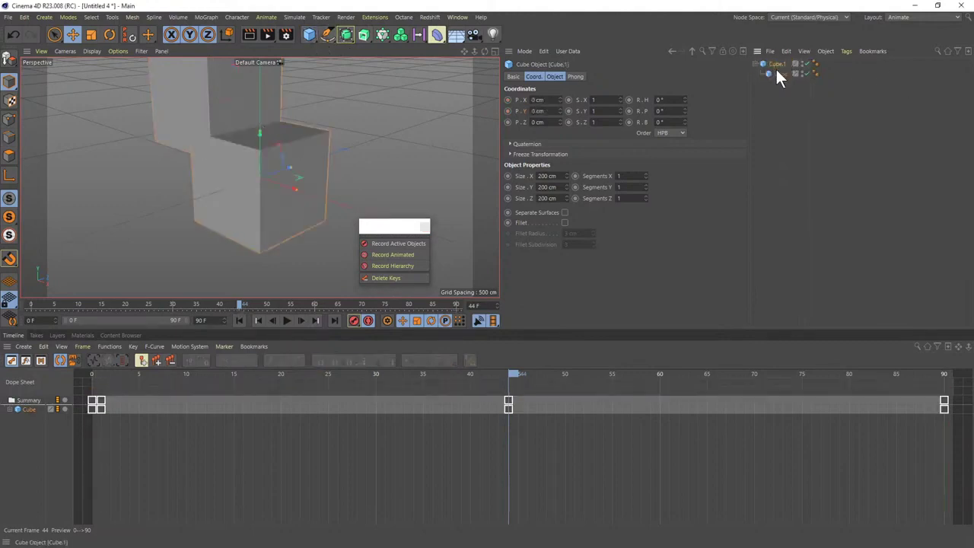
left_click(776, 74)
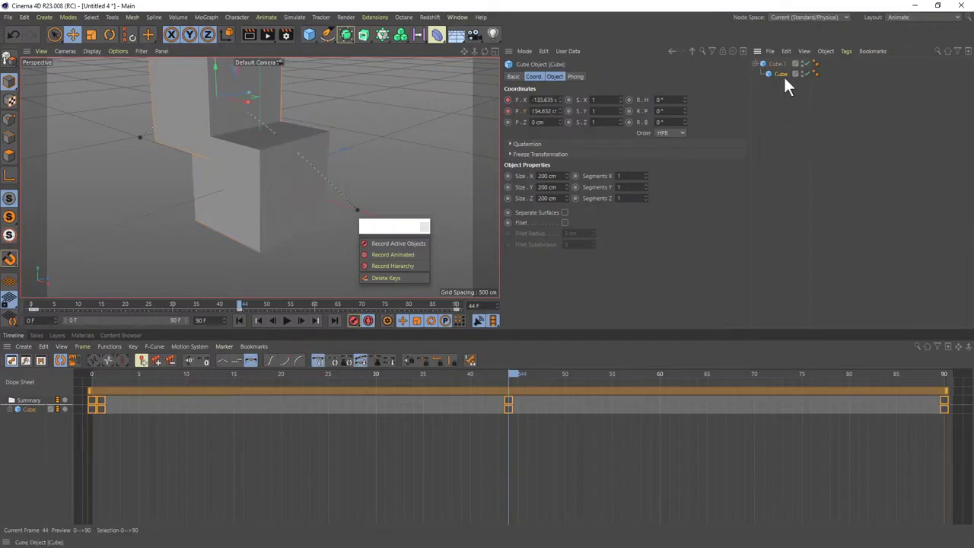
left_click_drag(783, 75, 779, 67)
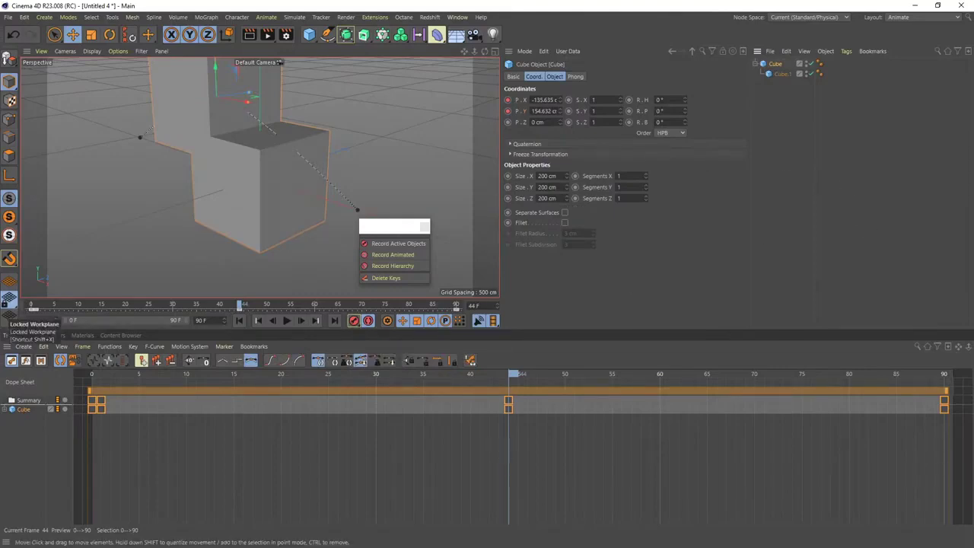
- Switch to Acrobat Reader and review the slides on Keyframing Changes and Animation Context Menu in HUD
key("alt+Tab")
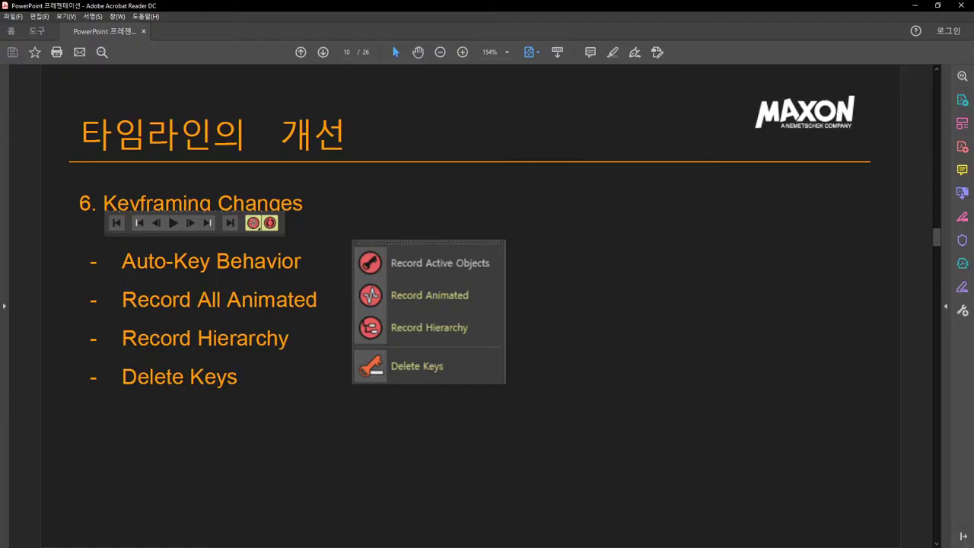
scroll(361, 376, "down", 1)
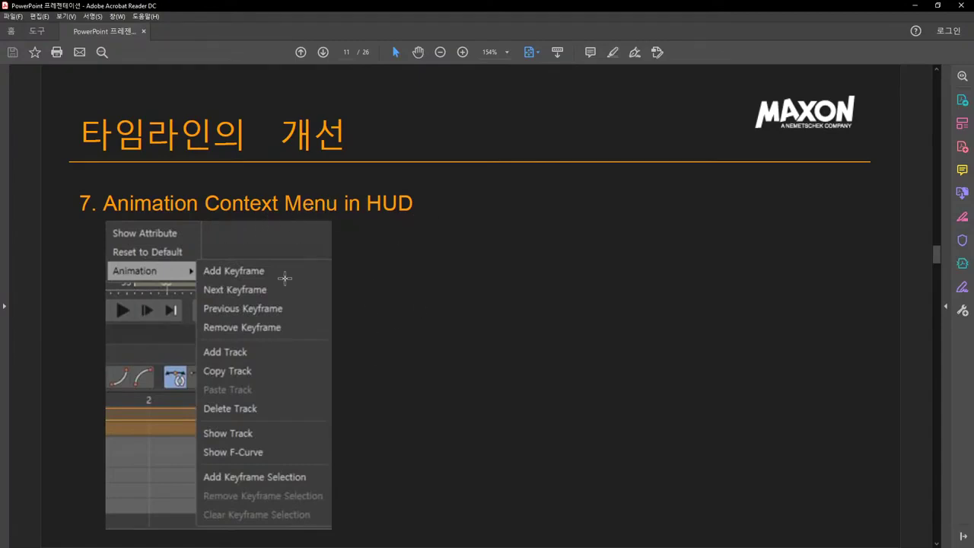
- Switch to Cinema 4D, add the parent cube's Y position to the viewport HUD and open that HUD element's context menu
key("alt+Tab")
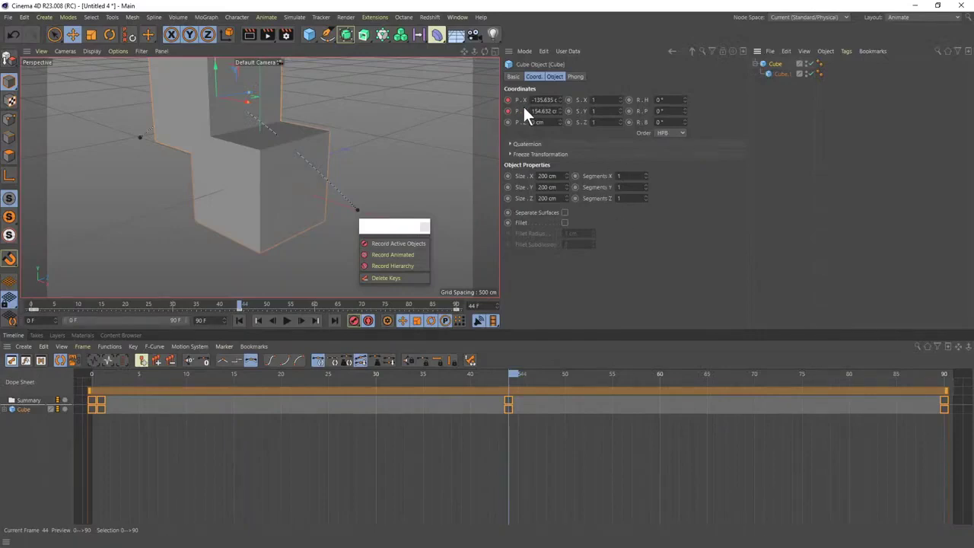
right_click(523, 111)
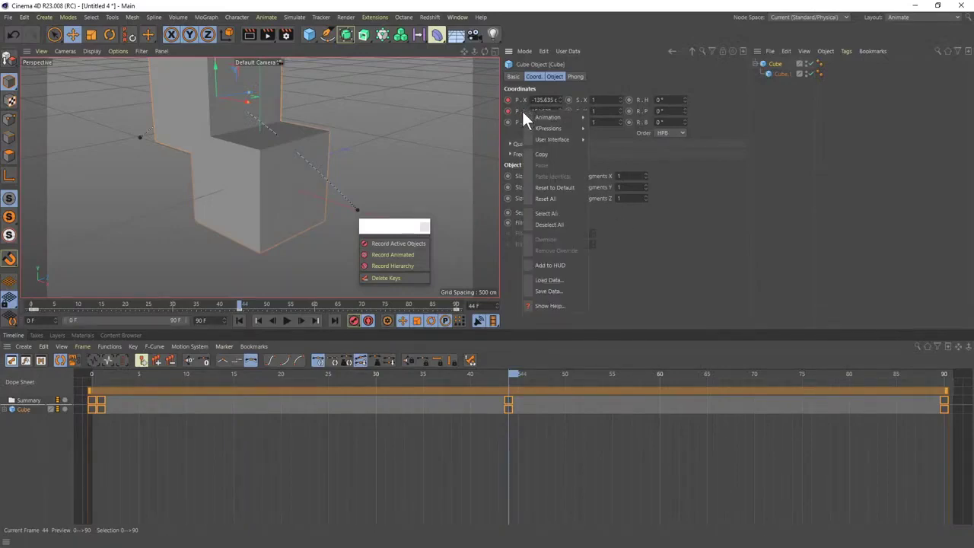
left_click(567, 265)
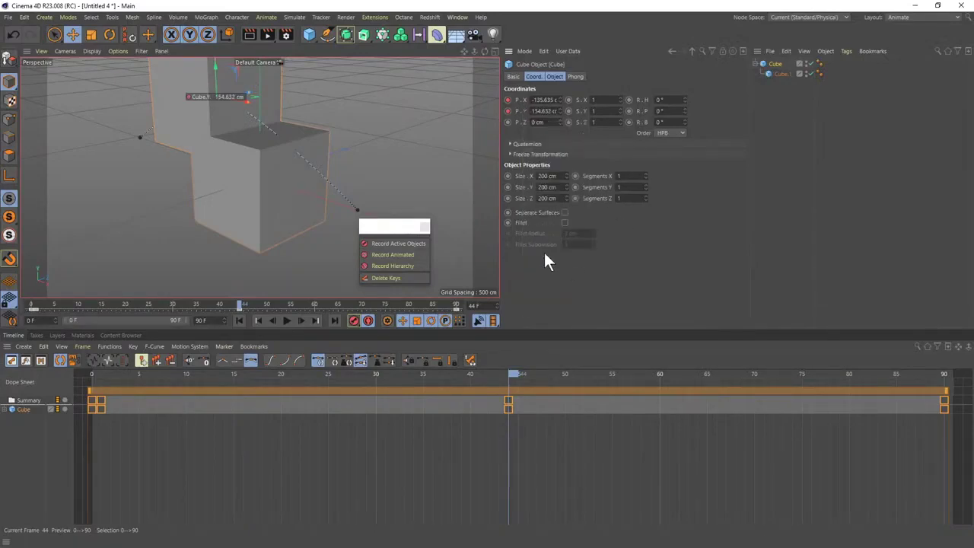
right_click(222, 96)
mouse_move(255, 235)
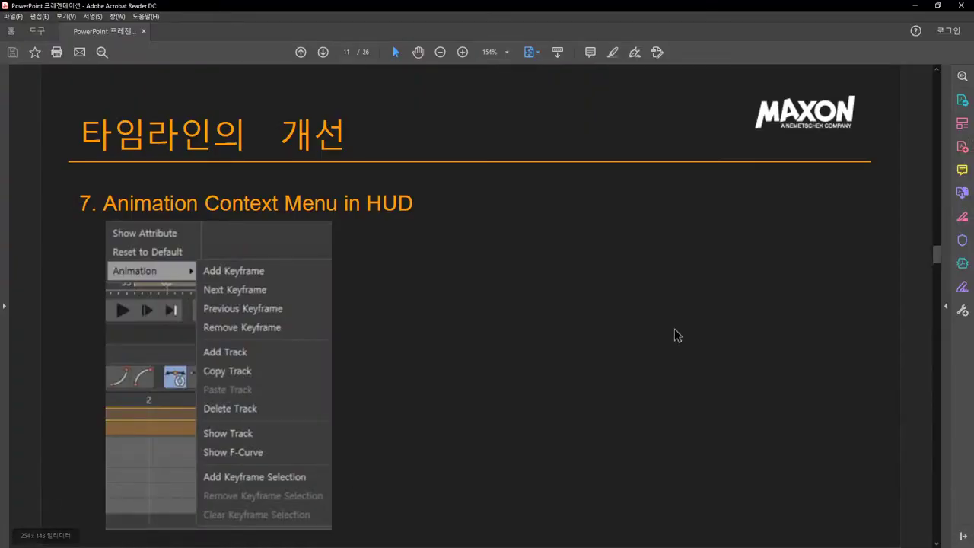
- Advance the Acrobat Reader presentation past the Animation Context Menu in HUD slide
scroll(596, 294, "down", 1)
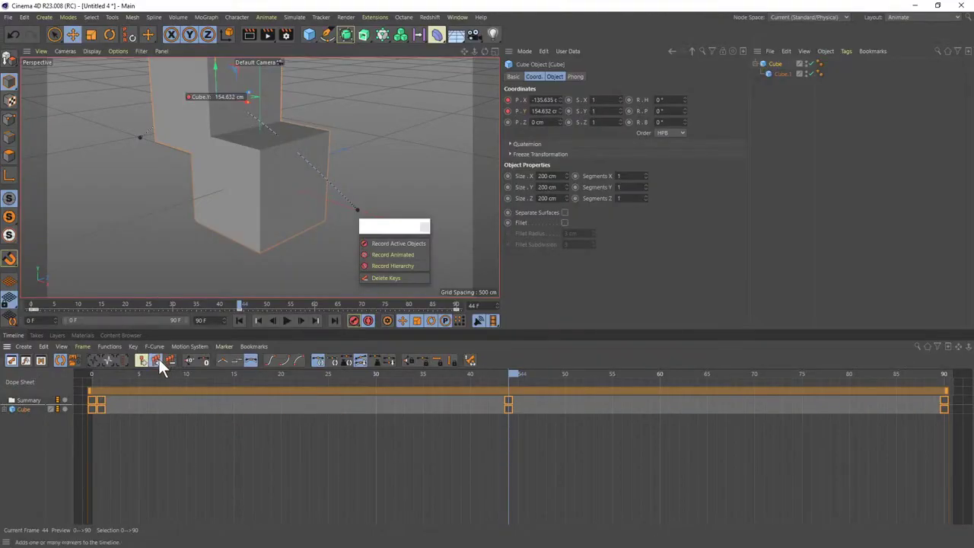
left_click(159, 359)
left_click_drag(149, 294, 307, 274)
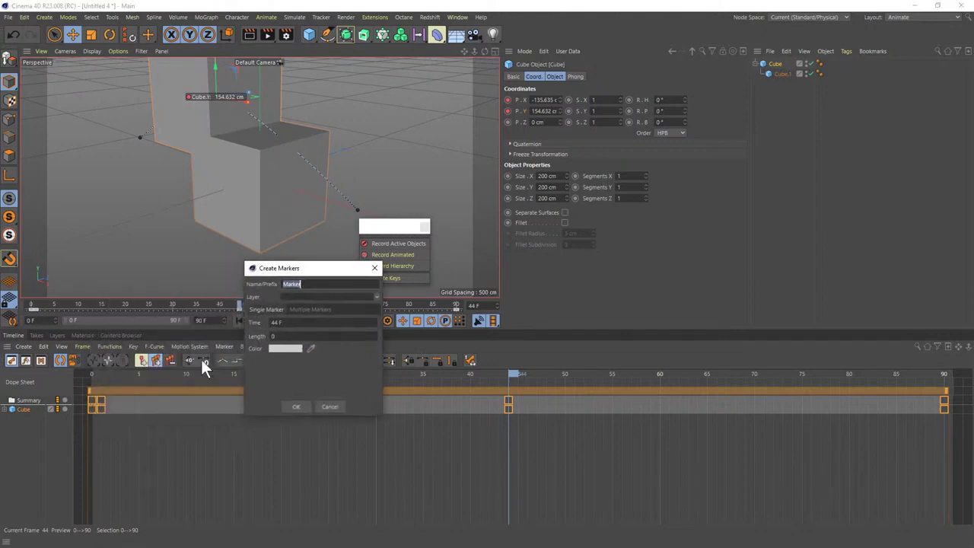
left_click(331, 407)
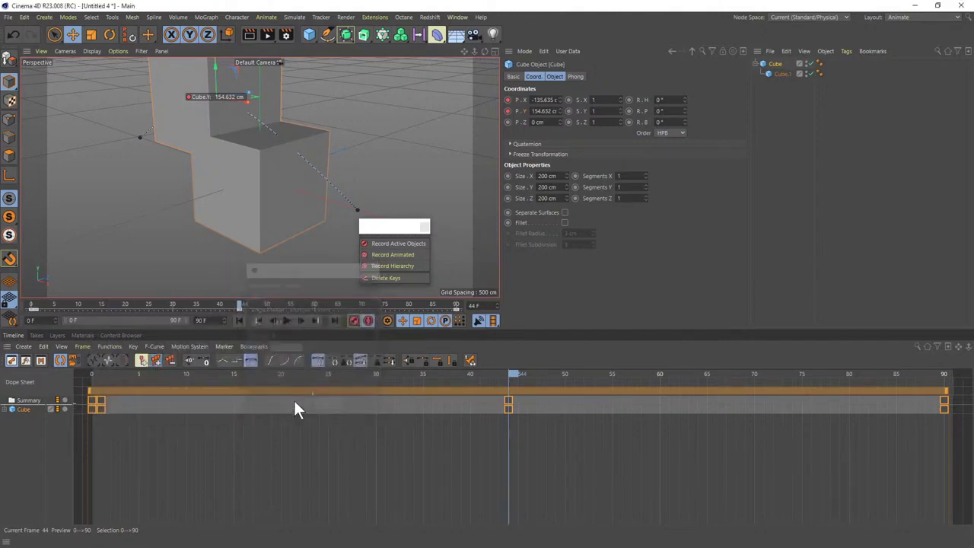
- Create a red timeline marker at frame 44 with a length of 10 and move it to start at frame 10
left_click(154, 361)
left_click_drag(152, 289, 327, 253)
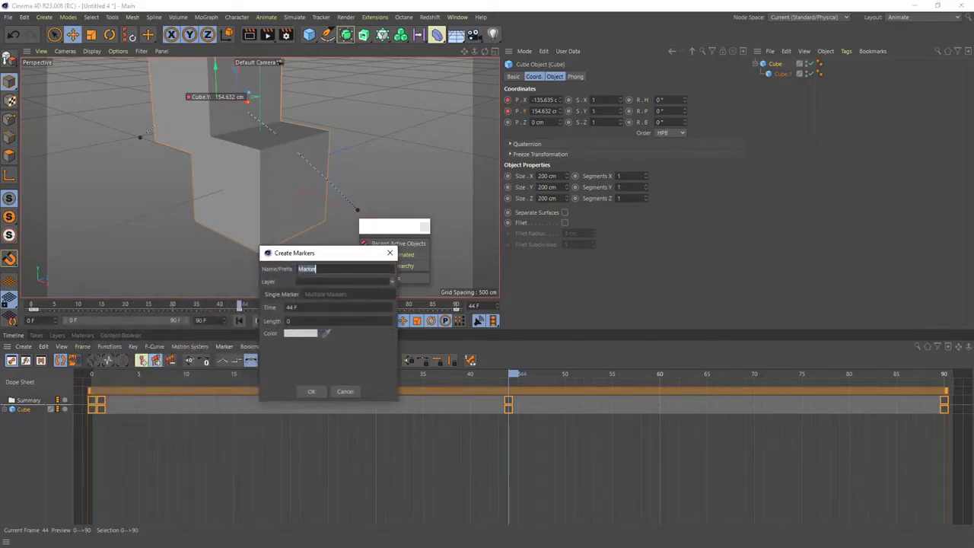
left_click(312, 331)
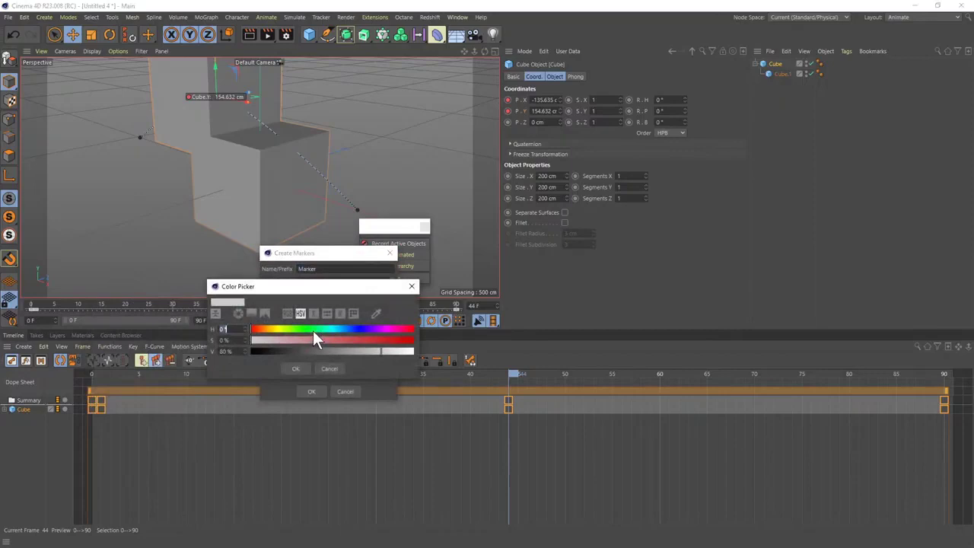
left_click_drag(317, 339, 414, 344)
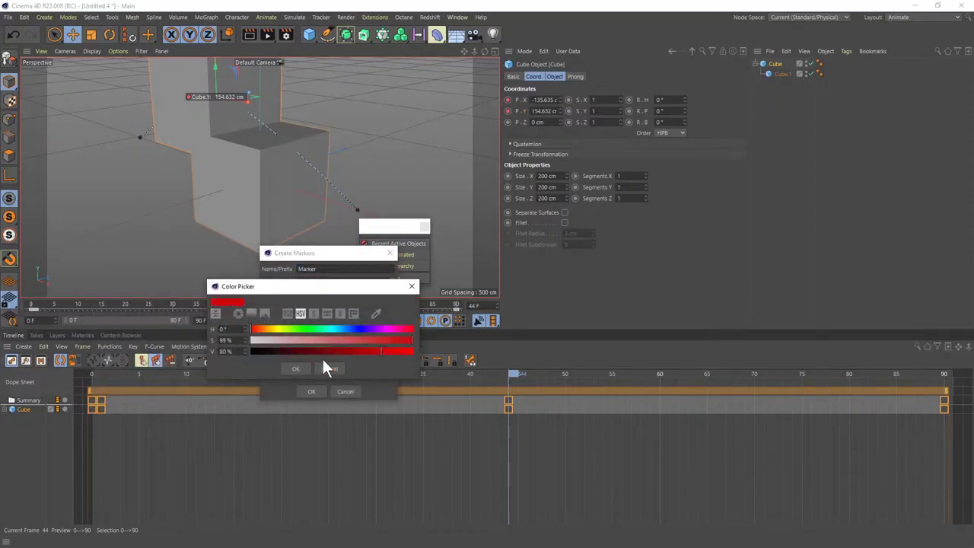
left_click(295, 368)
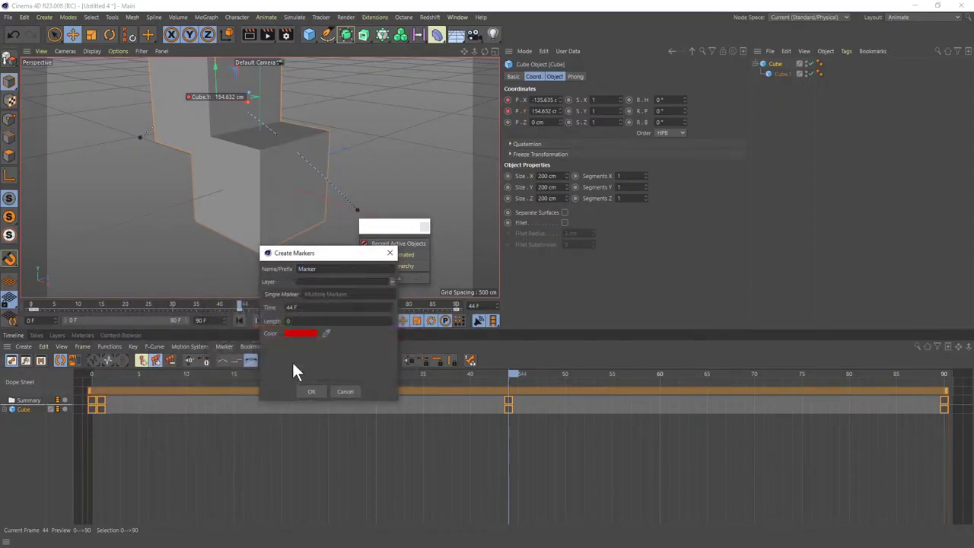
left_click(297, 320)
type("1")
key("Tab")
left_click(312, 391)
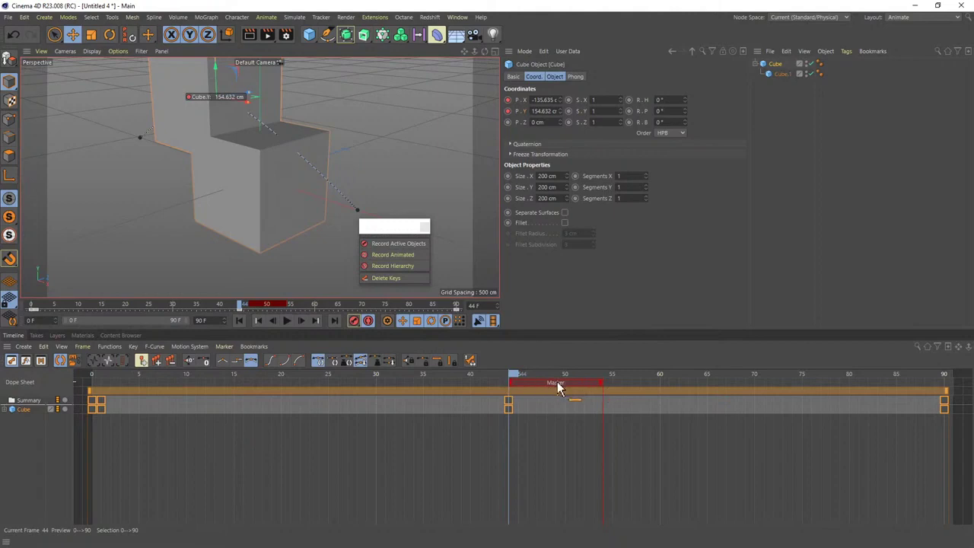
left_click_drag(558, 385, 230, 384)
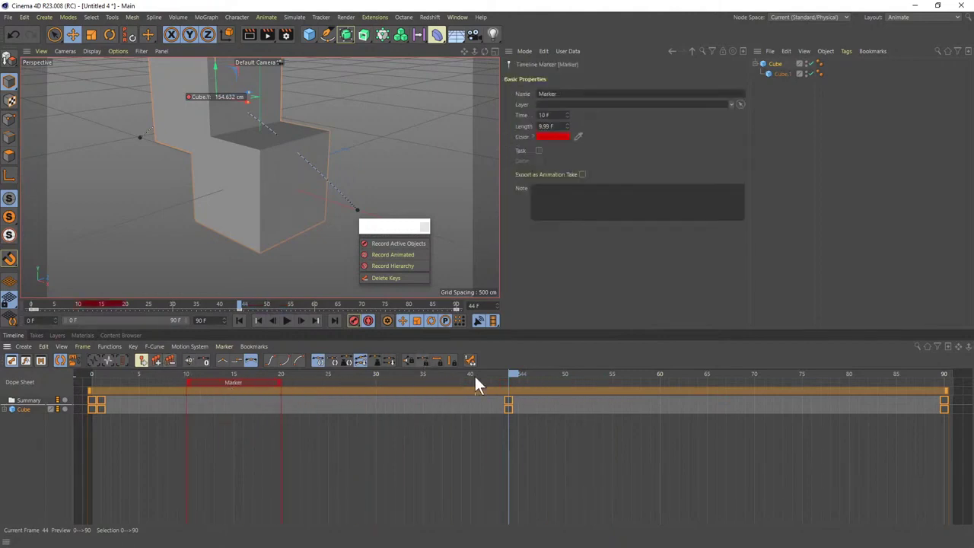
- Create two more timeline markers with a length of 10 and the default color, at frames 44 and 65
left_click(155, 361)
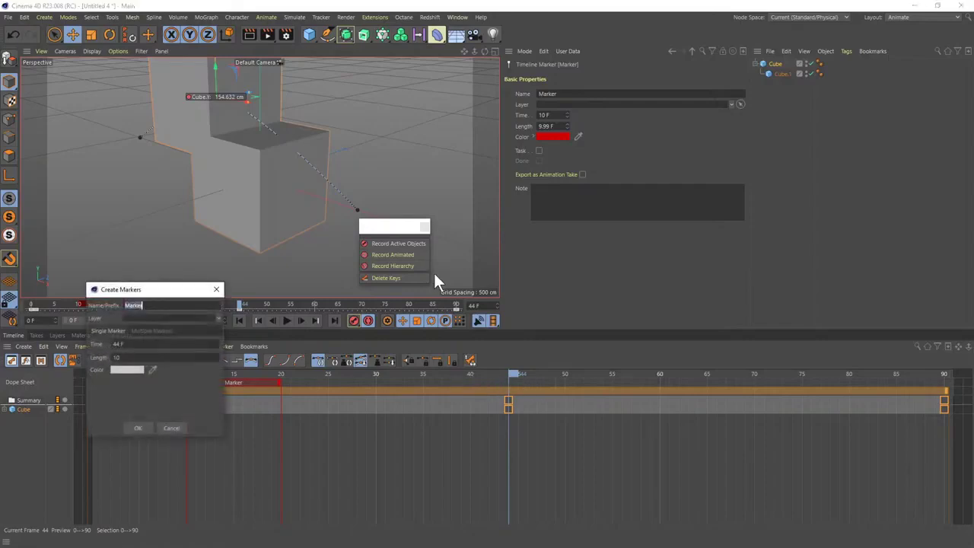
left_click(144, 427)
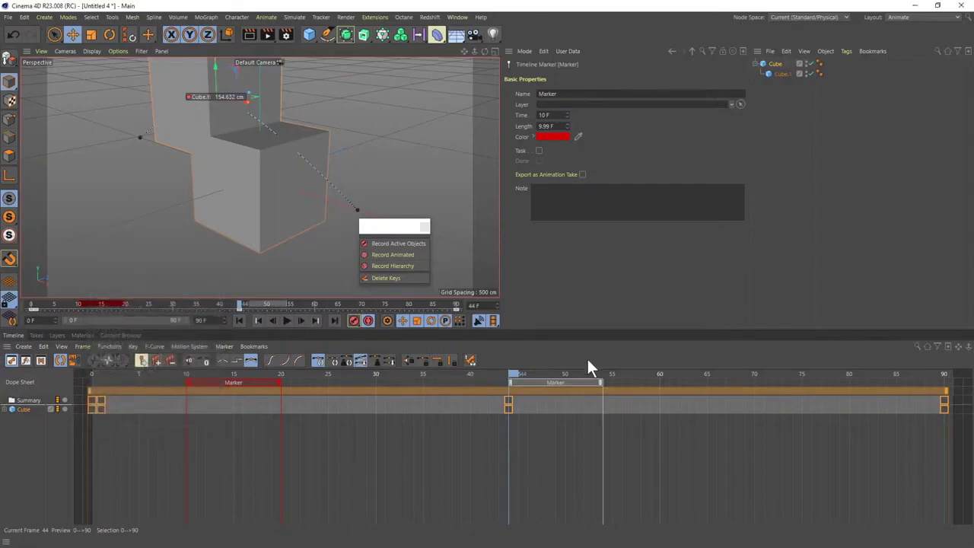
left_click(707, 373)
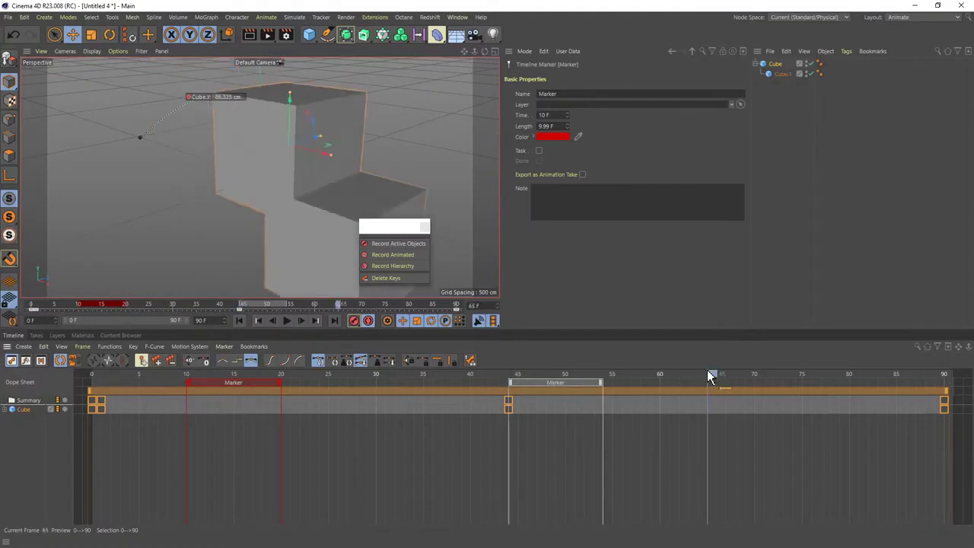
left_click(157, 360)
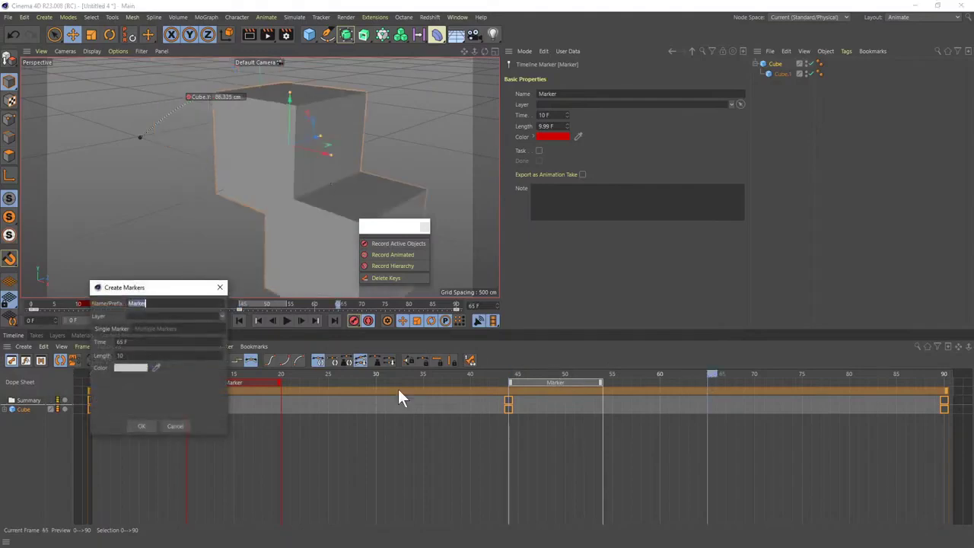
left_click(143, 427)
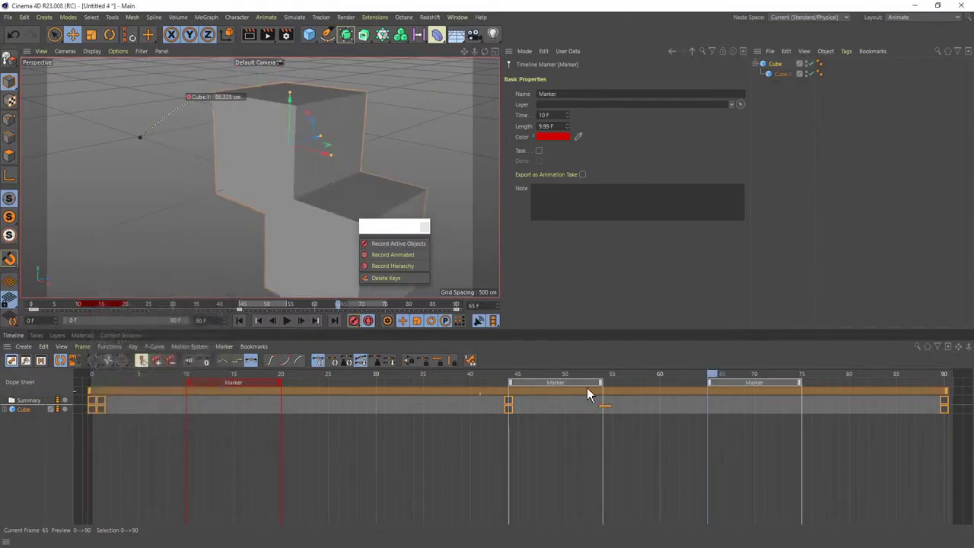
- Go to frame 79 and examine the Multiple Markers options for creating markers, without creating any
left_click(840, 375)
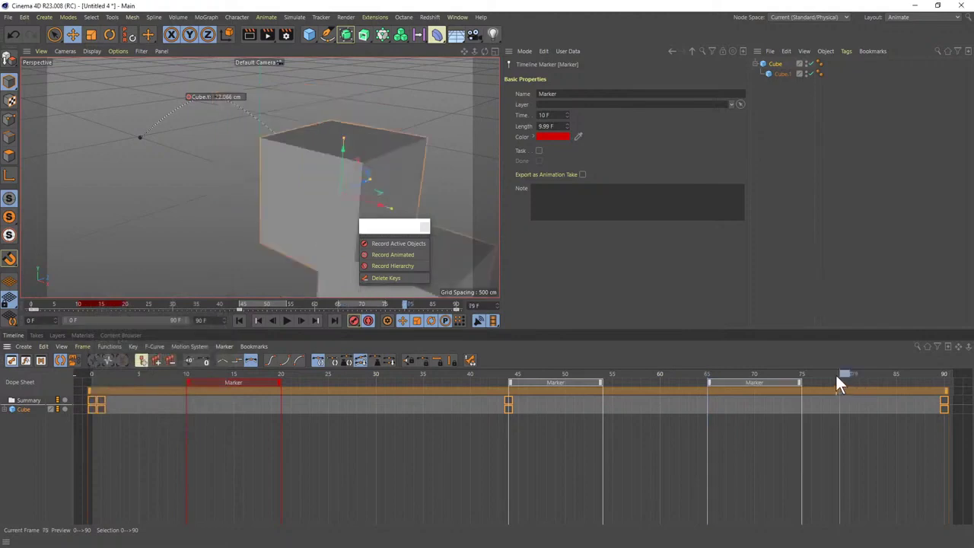
left_click(157, 361)
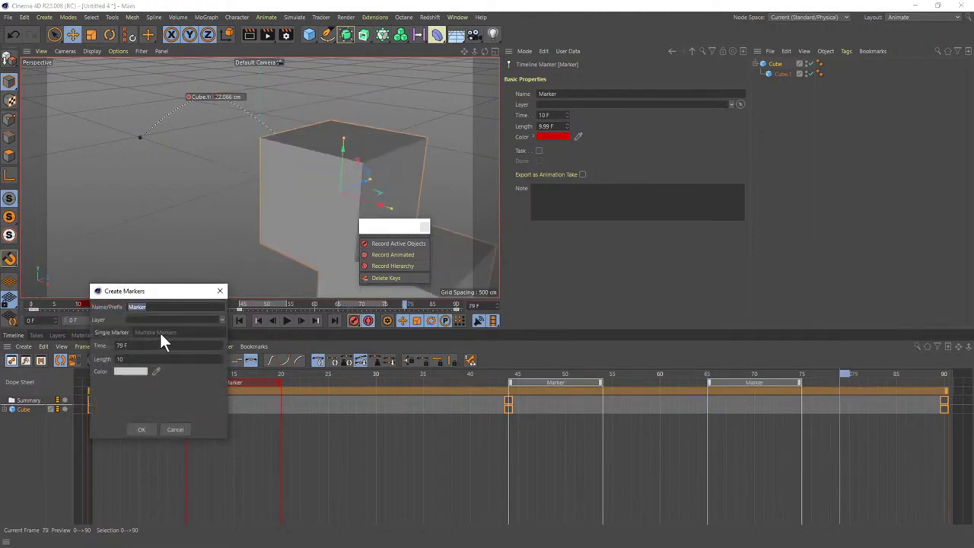
left_click(156, 332)
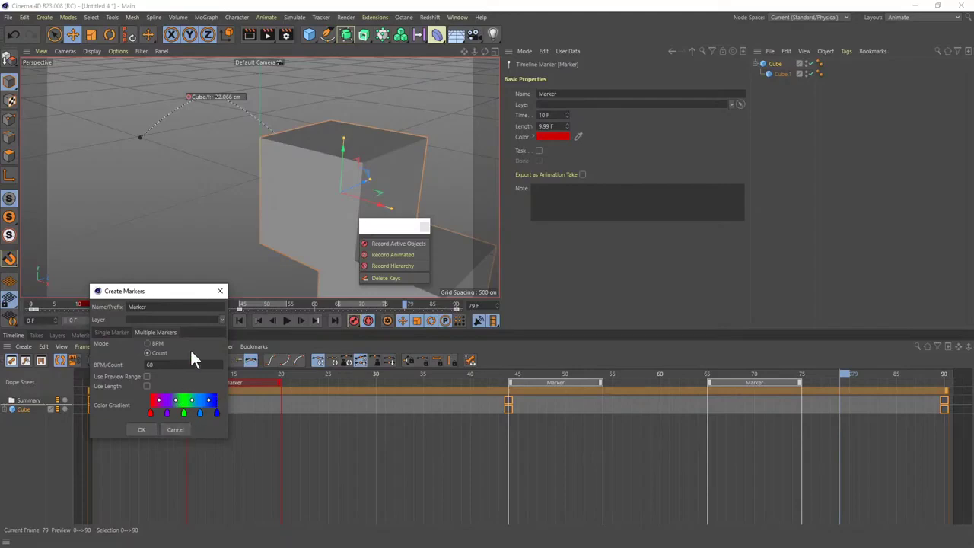
left_click(175, 429)
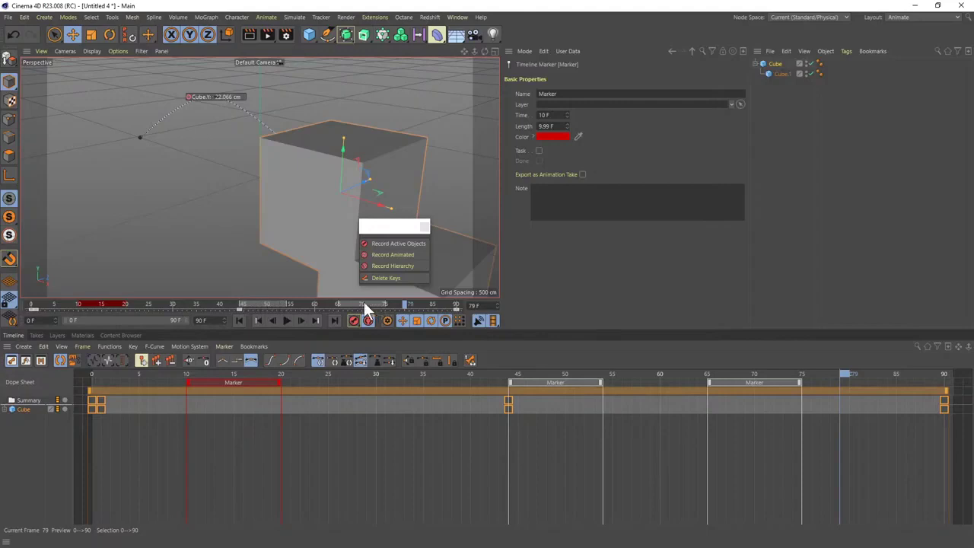
- Select the red marker starting at frame 10 to inspect its properties, including Export as Animation Take
left_click(368, 320)
left_click(247, 386)
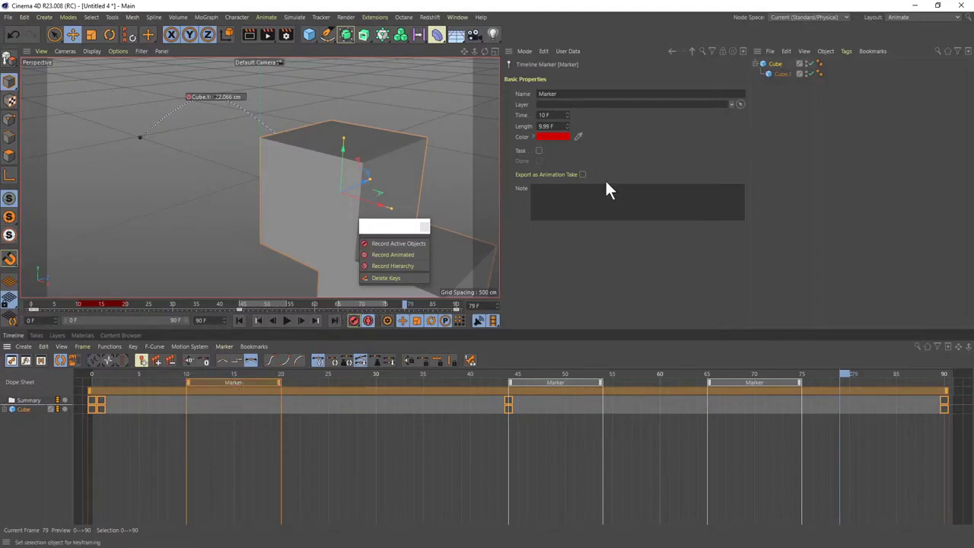
- Rename the red timeline marker as "rotate +10" and move the current time to frame 49
left_click(544, 94)
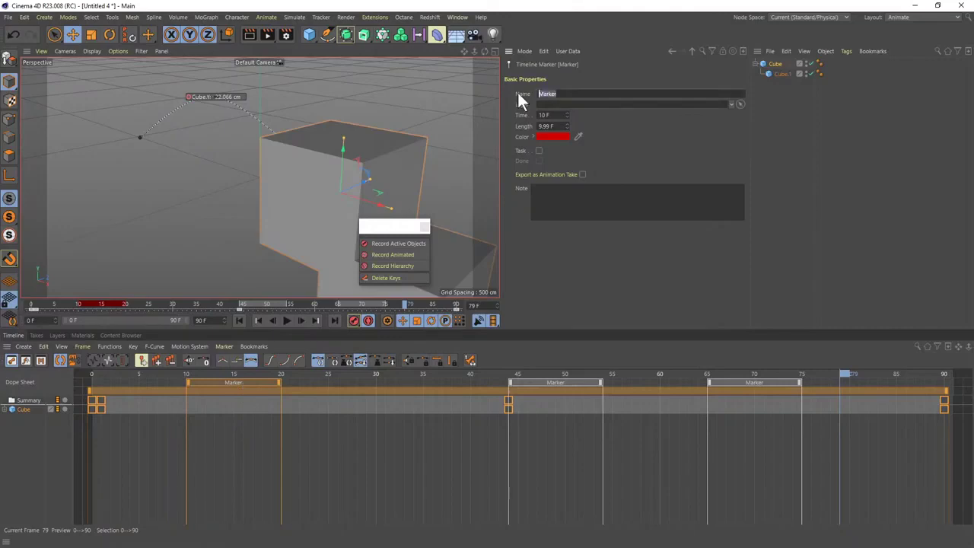
type("rotate +10")
left_click(395, 436)
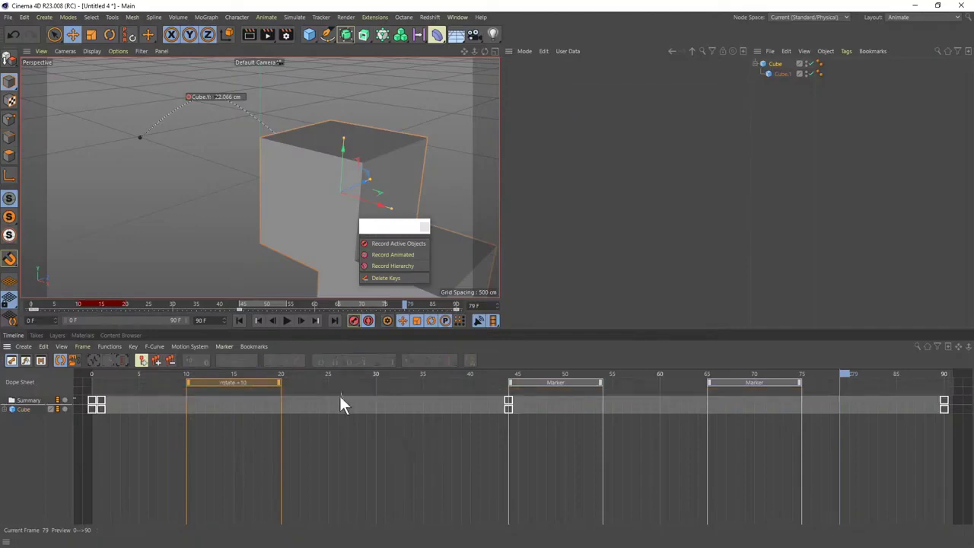
left_click(270, 383)
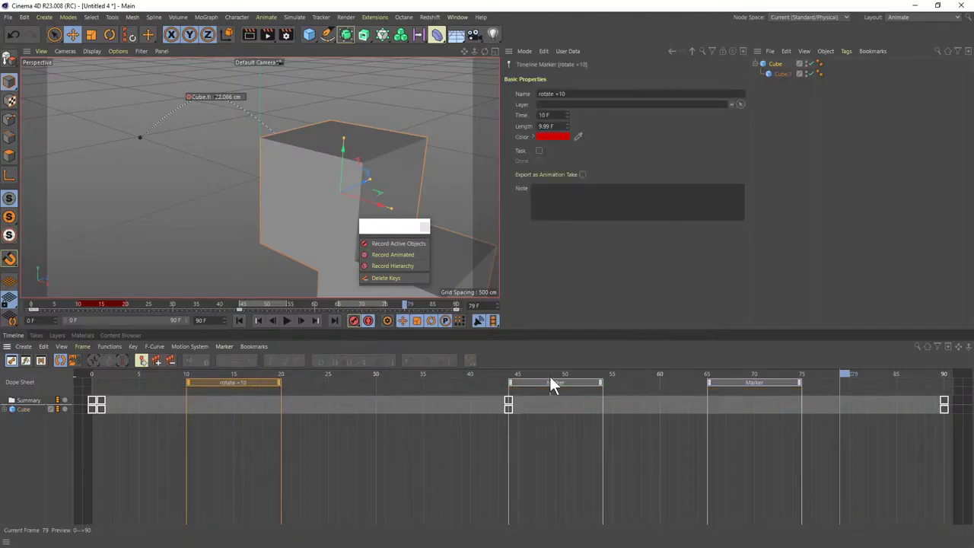
mouse_move(548, 374)
left_mouse_down()
mouse_move(583, 373)
mouse_move(495, 373)
mouse_move(563, 373)
left_mouse_up()
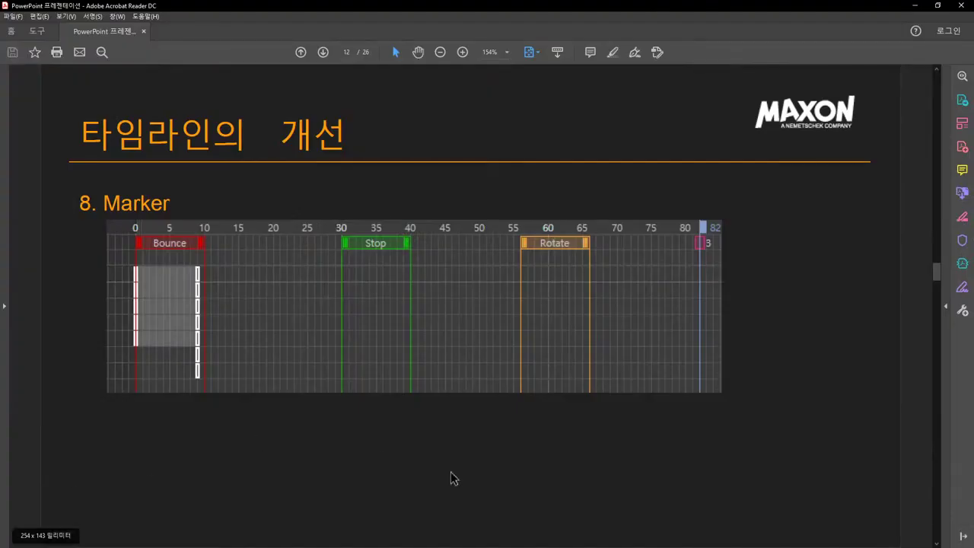
- Set the project's maximum time to 300 frames and extend the preview range to frame 300
scroll(437, 354, "down", 1)
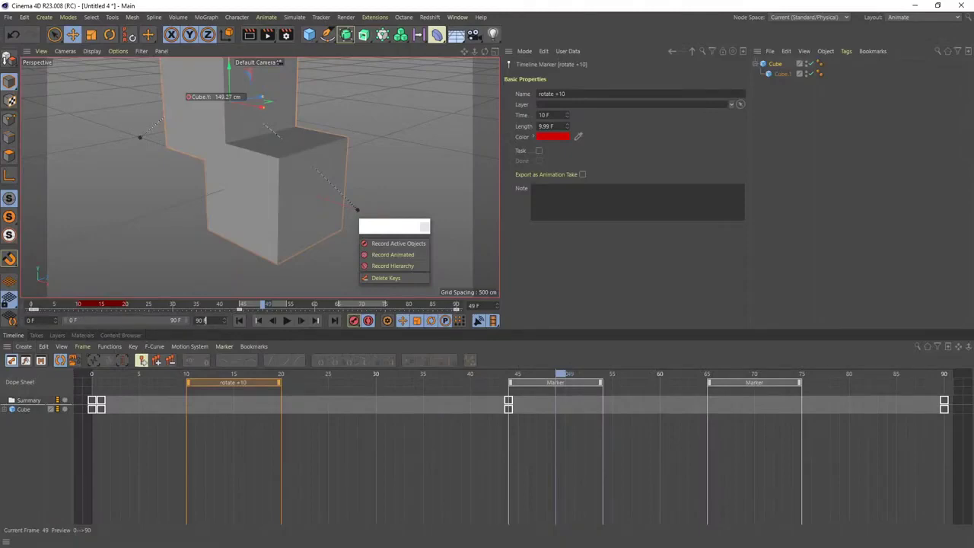
double_click(200, 321)
type("300")
key("Return")
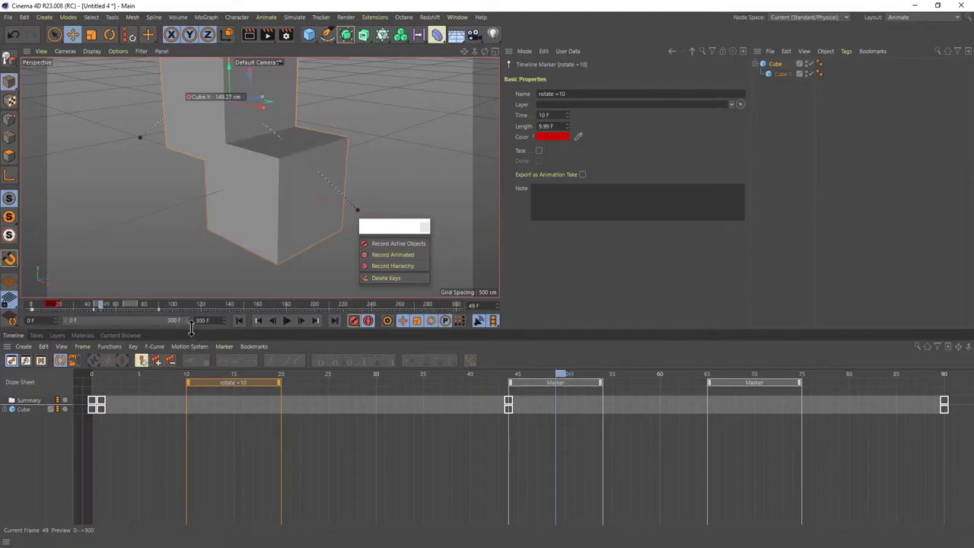
mouse_move(192, 321)
left_mouse_down()
mouse_move(112, 327)
mouse_move(183, 321)
left_mouse_up()
left_click(203, 321)
- Deselect the red marker, go to frame 8, and detach the Preview Range commands as a floating palette over the viewport
left_click(303, 384)
left_click(168, 373)
left_click(82, 346)
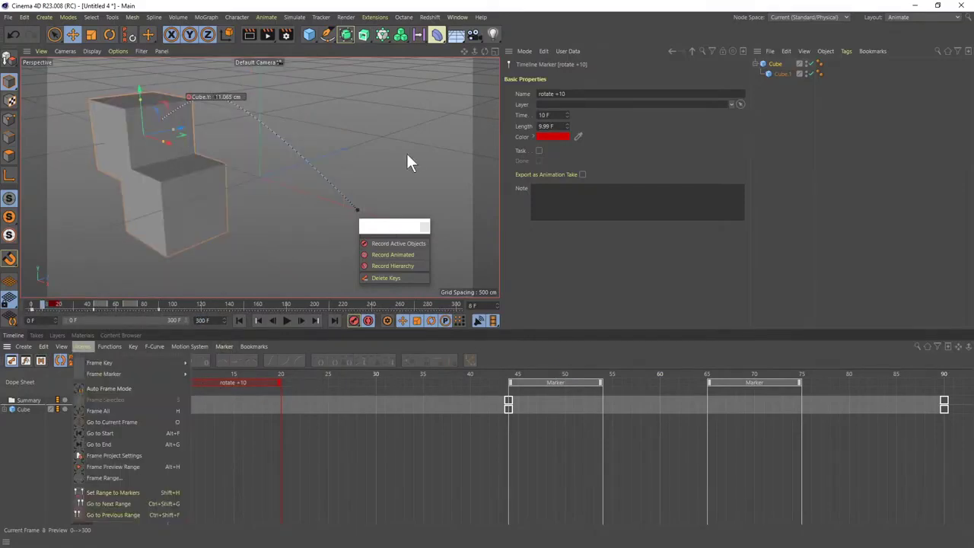
left_click(270, 19)
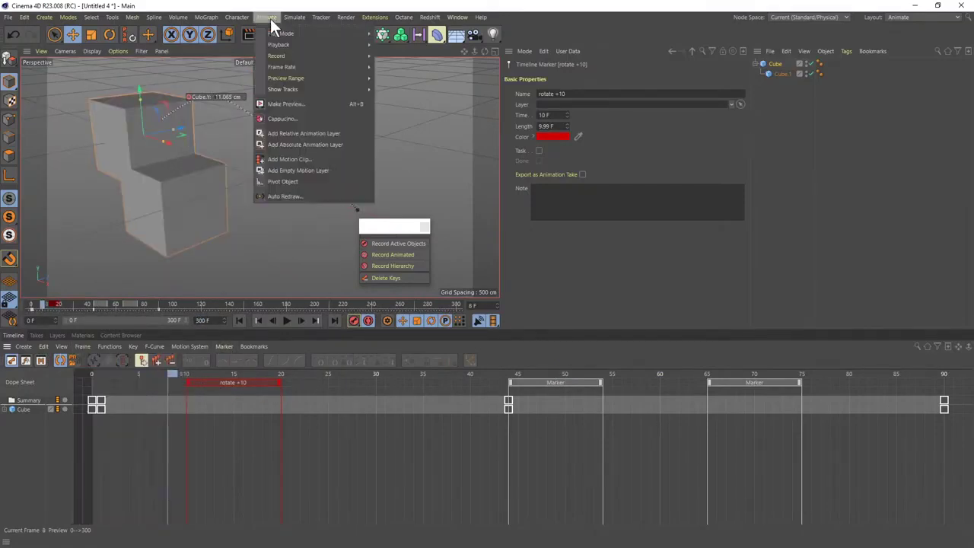
mouse_move(307, 77)
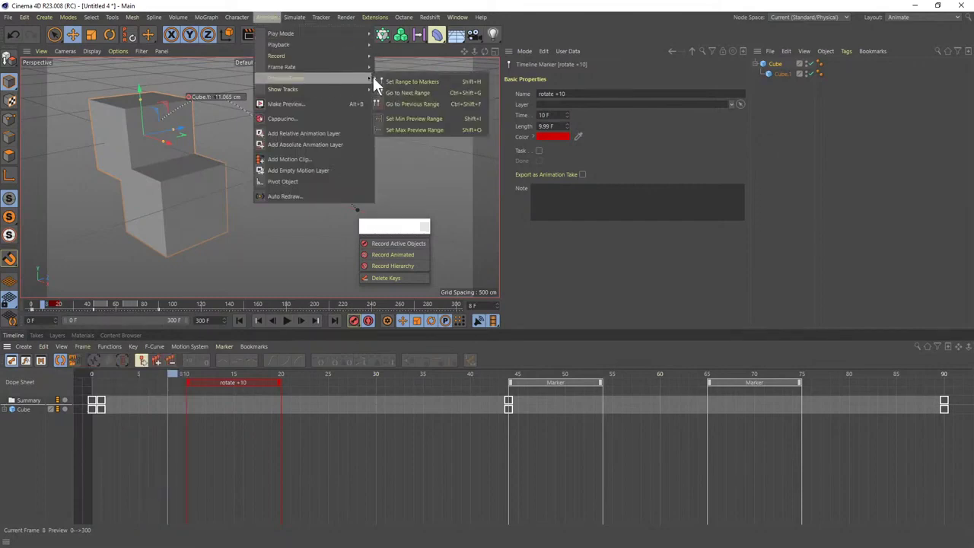
left_click(418, 73)
left_click_drag(405, 67, 294, 218)
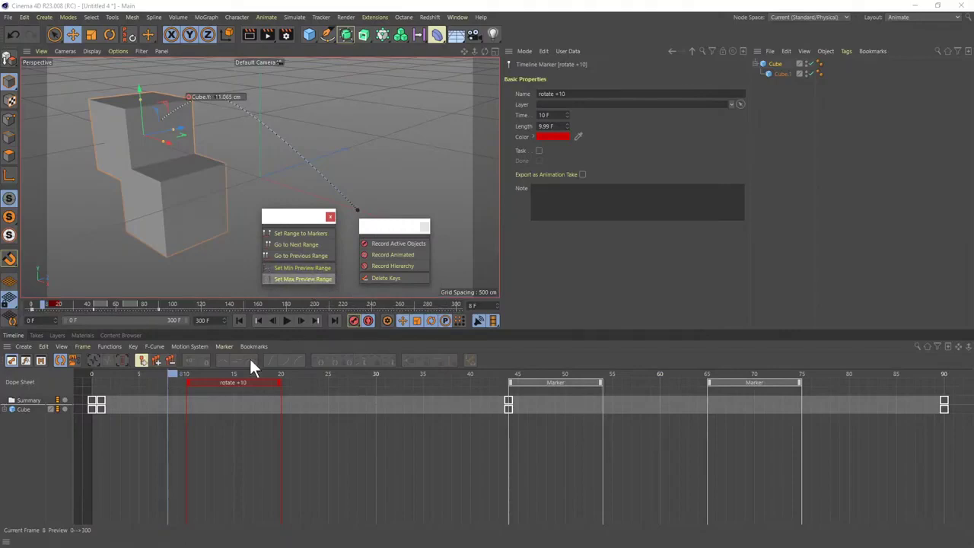
- Set the minimum preview range at frame 0 and the maximum preview range at frame 30
left_click_drag(147, 374, 71, 380)
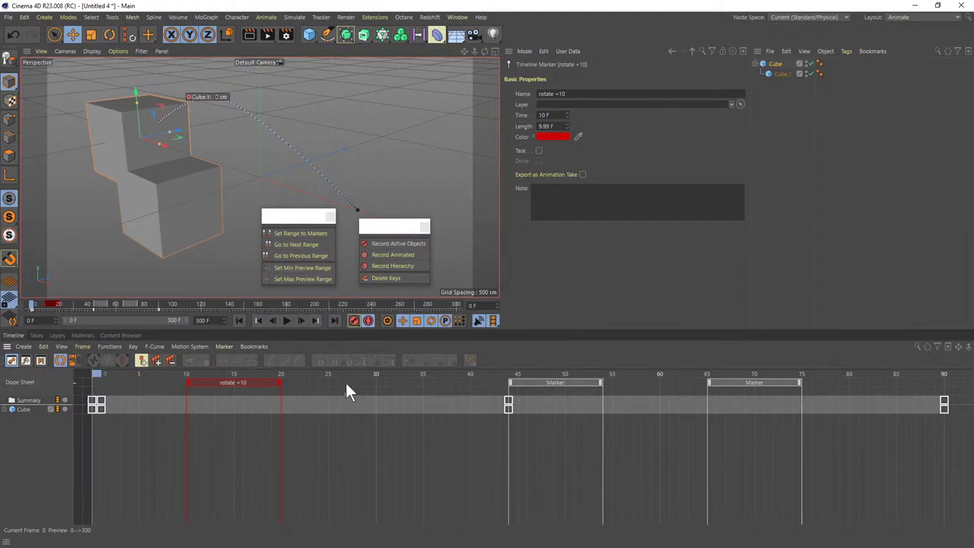
left_click(308, 268)
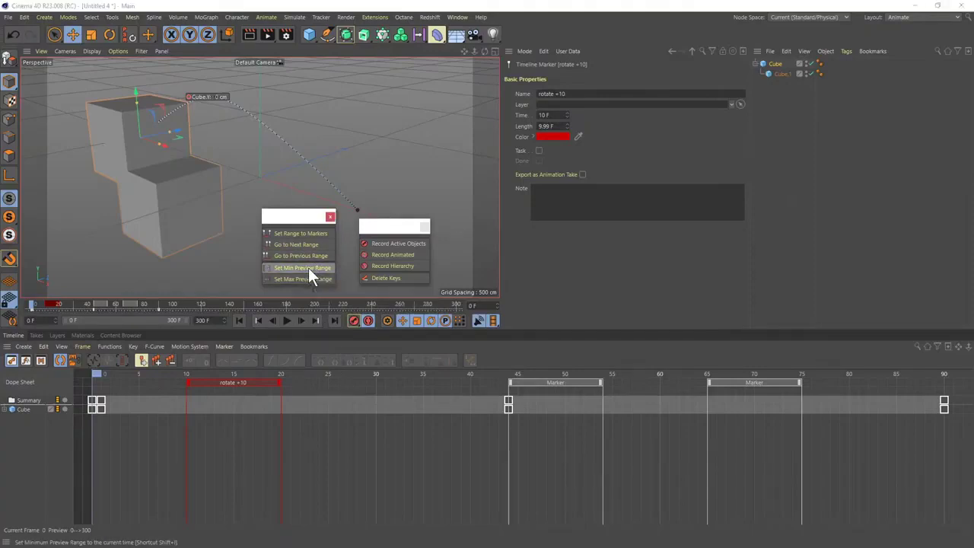
left_click(378, 376)
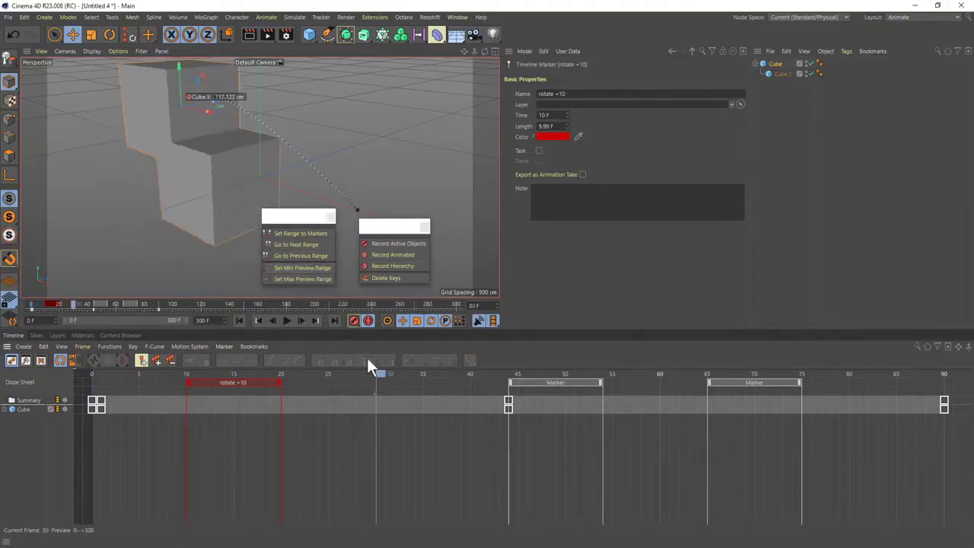
left_click(308, 278)
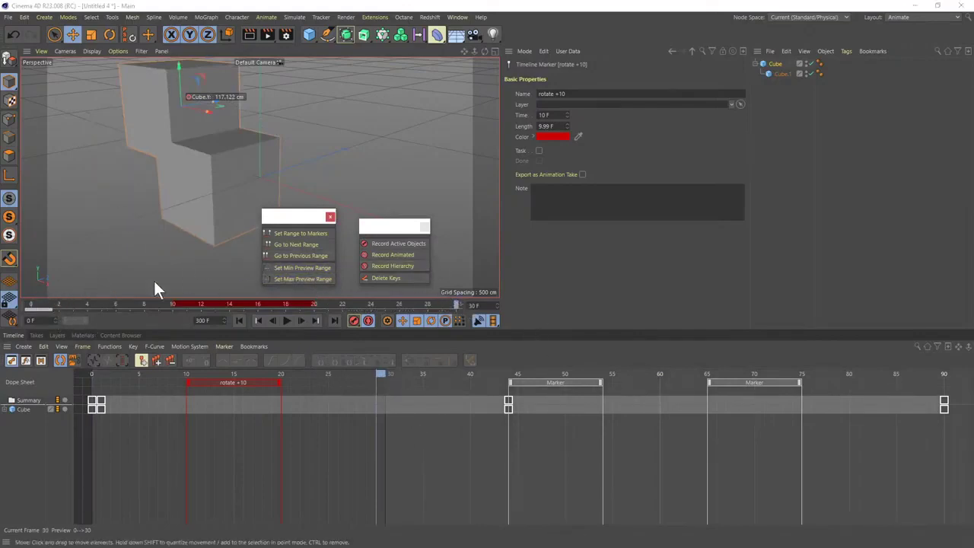
- Step the preview range backward and forward between the timeline markers with Go to Previous Range and Go to Next Range
left_click(314, 257)
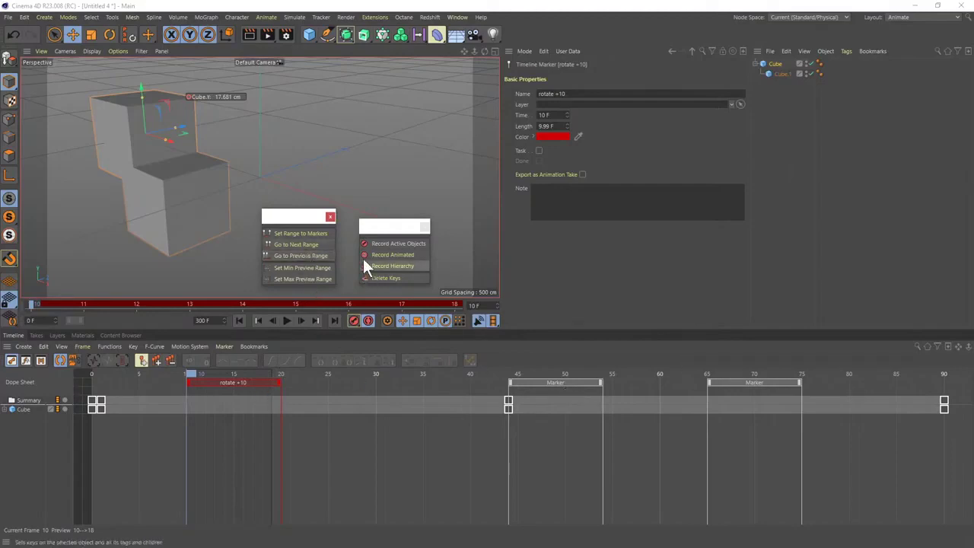
left_click(307, 254)
left_click(306, 254)
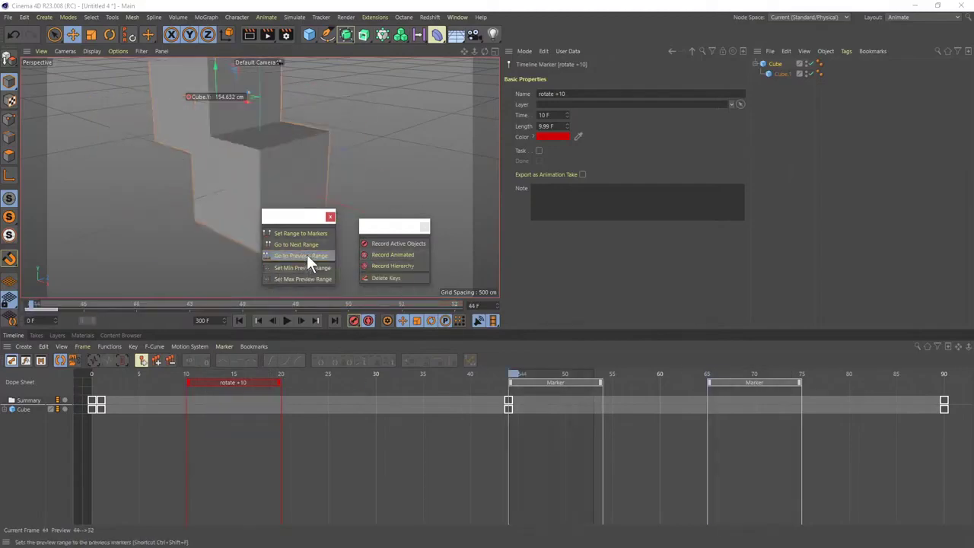
left_click(306, 254)
left_click(306, 244)
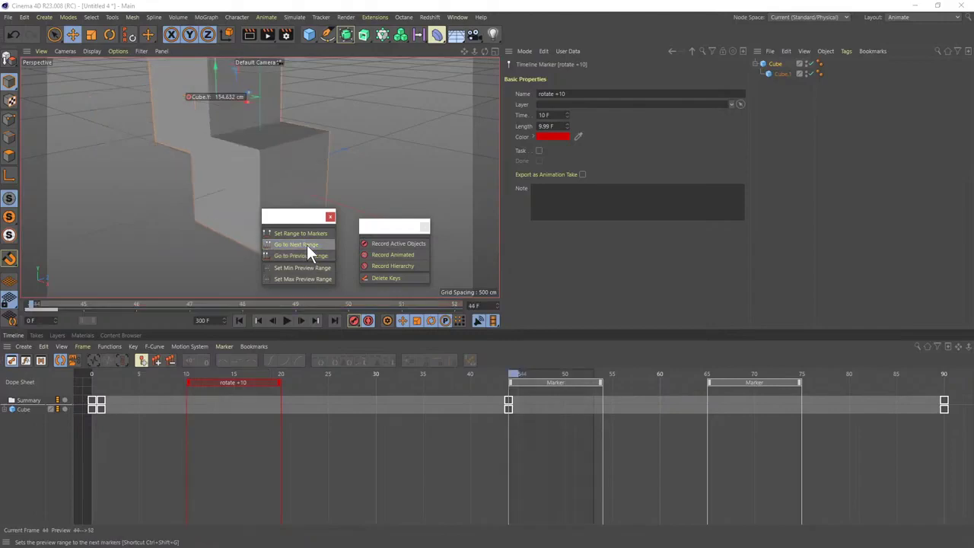
left_click(307, 245)
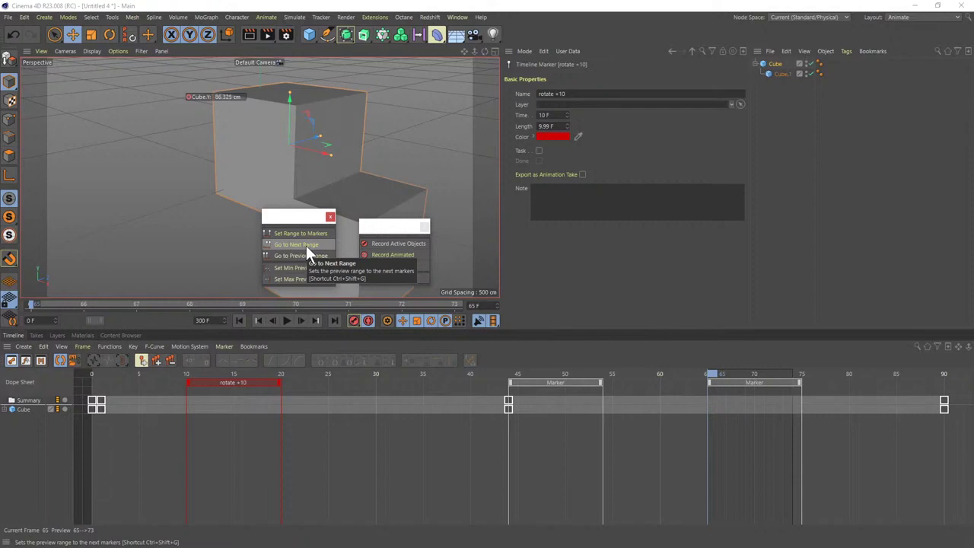
left_click(303, 254)
left_click(303, 245)
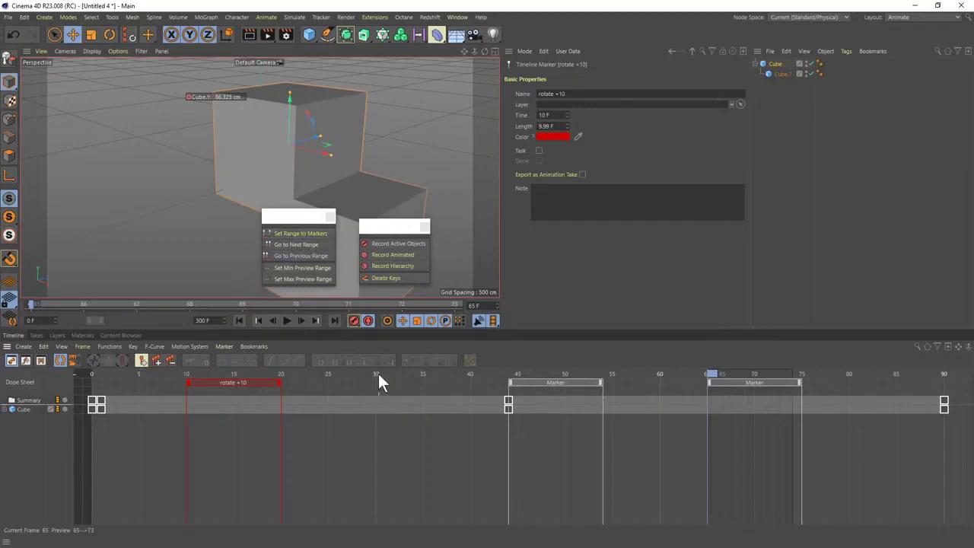
- Set the preview range to the markers surrounding frame 28, and move the current time to frame 43
mouse_move(378, 374)
left_mouse_down()
mouse_move(335, 375)
mouse_move(361, 376)
left_mouse_up()
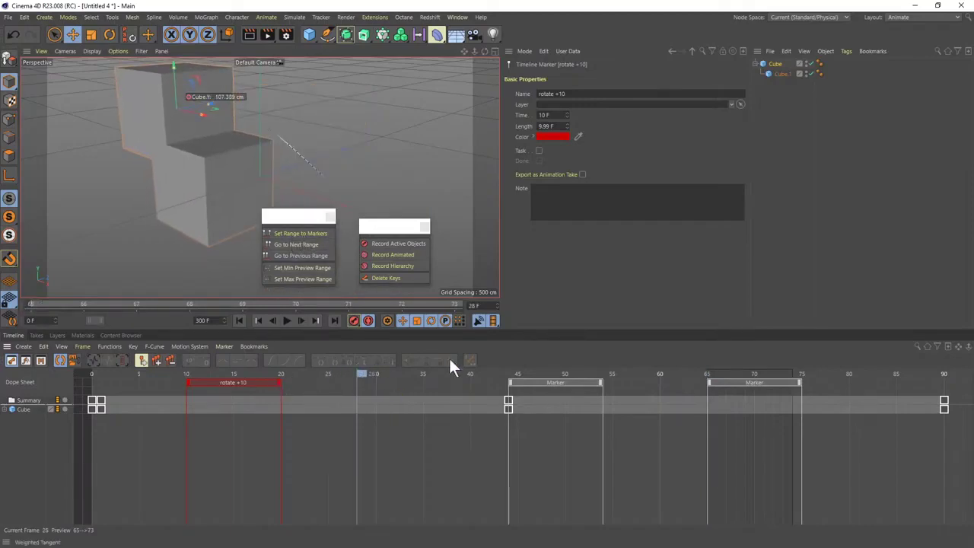
left_click(312, 232)
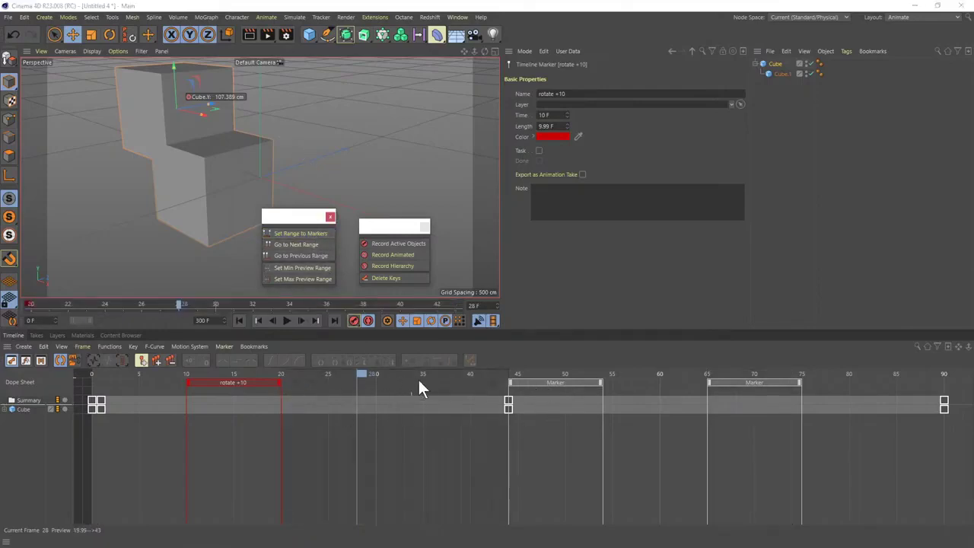
left_click(504, 375)
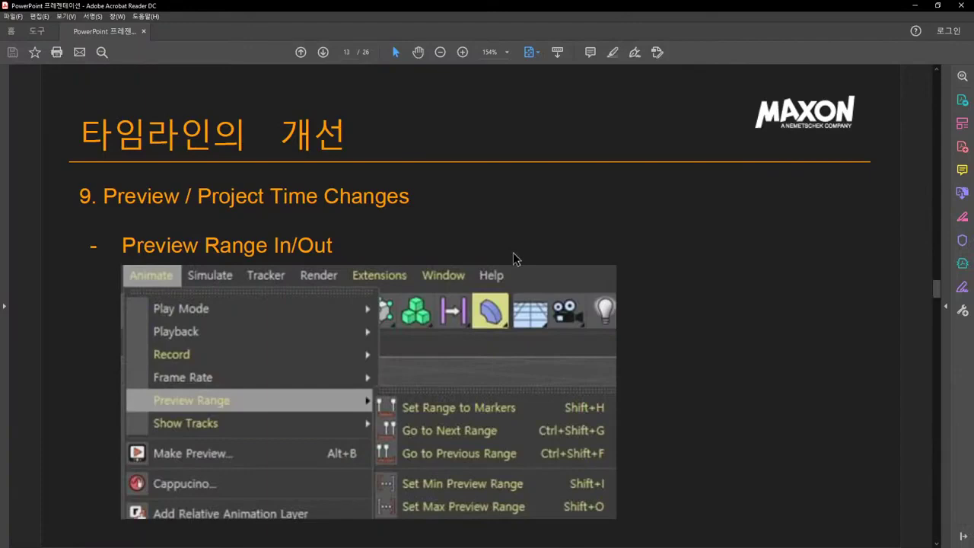
- Open the scene 11_SSR_start.c4d and close the two floating command palettes
scroll(513, 258, "down", 1)
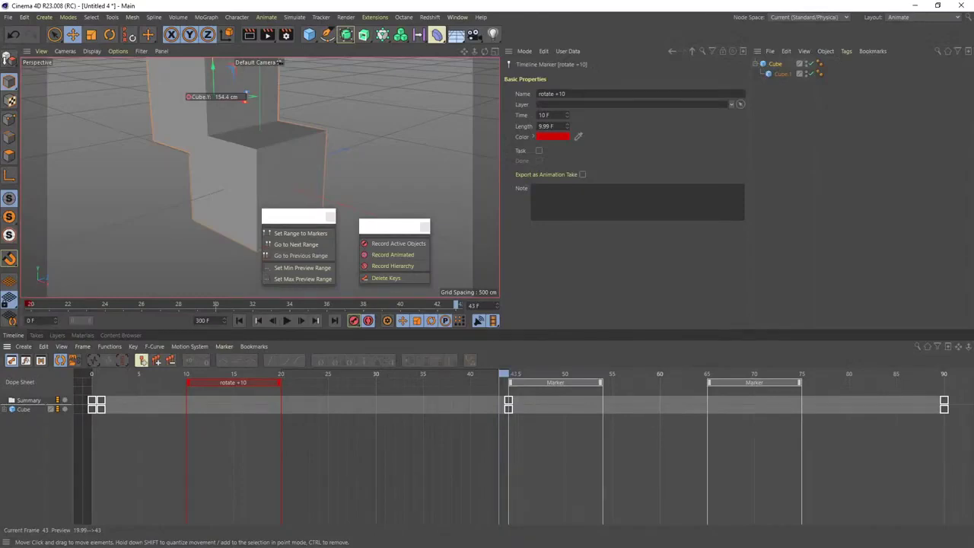
left_click_drag(2, 449, 438, 190)
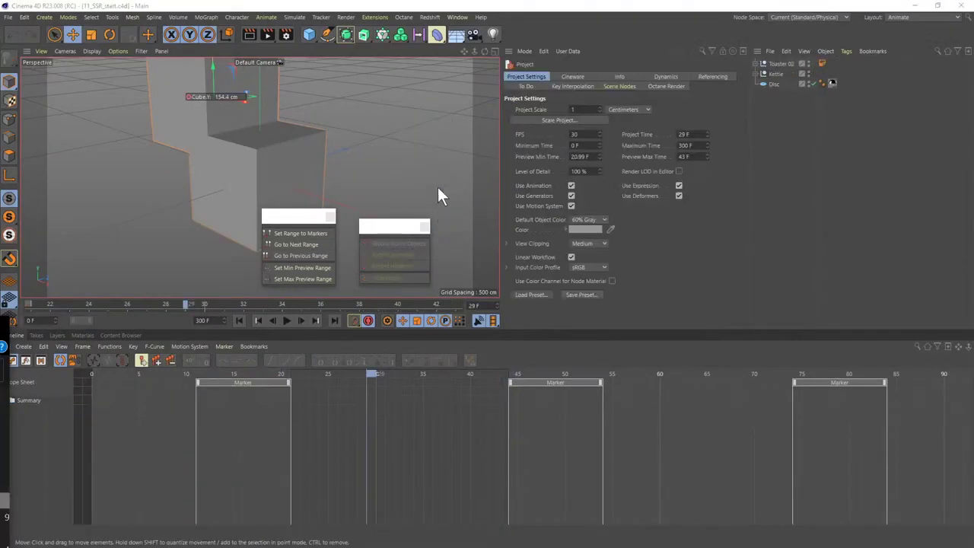
left_click(424, 227)
left_click(332, 216)
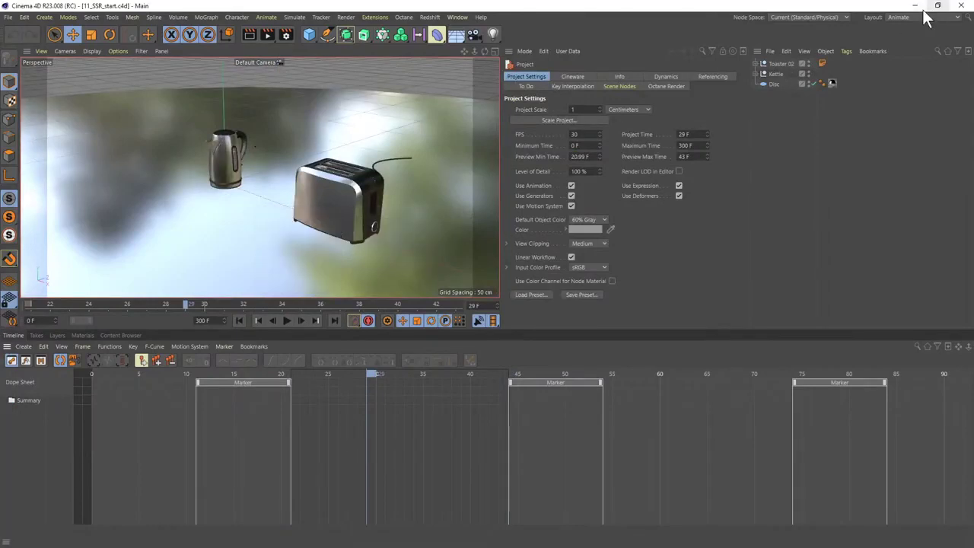
- Switch to the Standard layout and select the kettle and then the toaster in the viewport
left_click(917, 15)
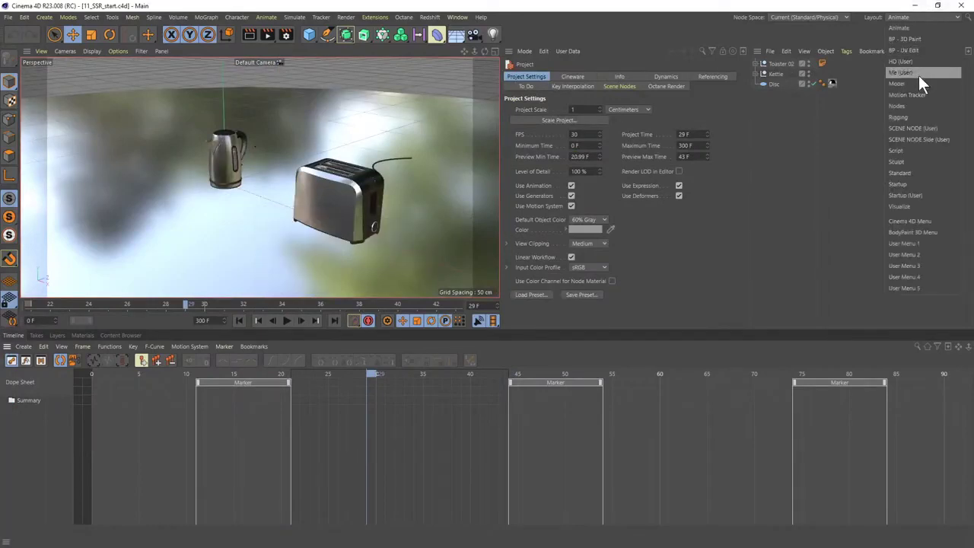
left_click(917, 173)
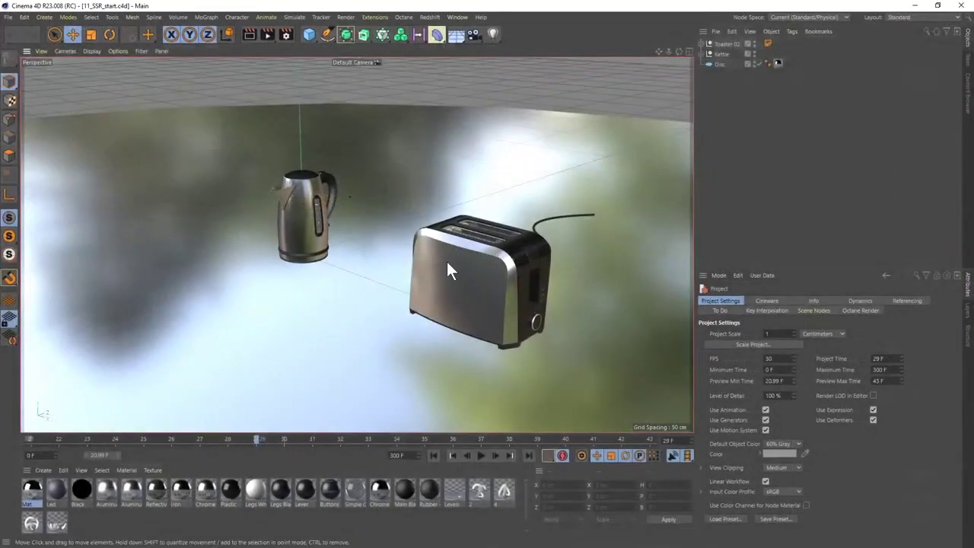
left_click(319, 237)
left_click(484, 288)
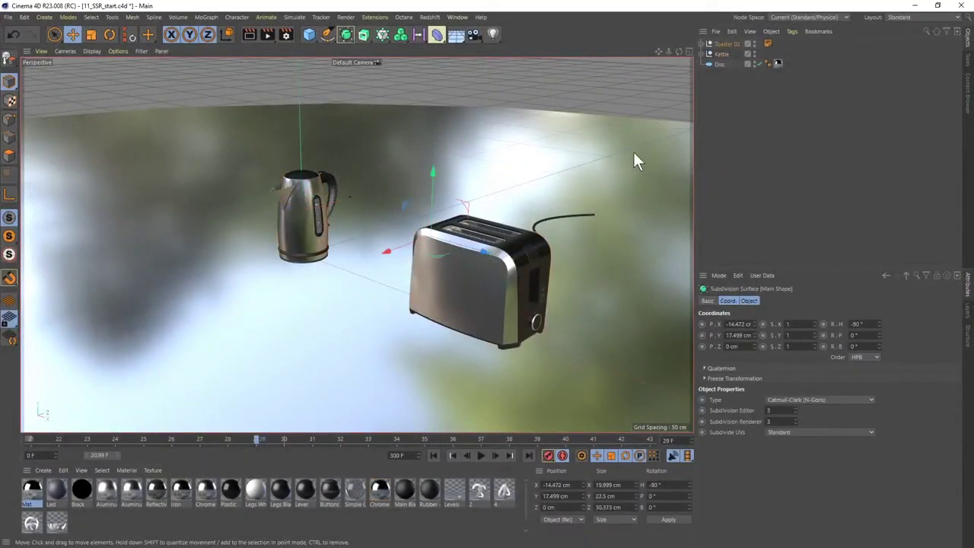
- Inspect the Disc's Mat material and its Reflectance layer settings in the Material Editor, without changing them
left_click(777, 63)
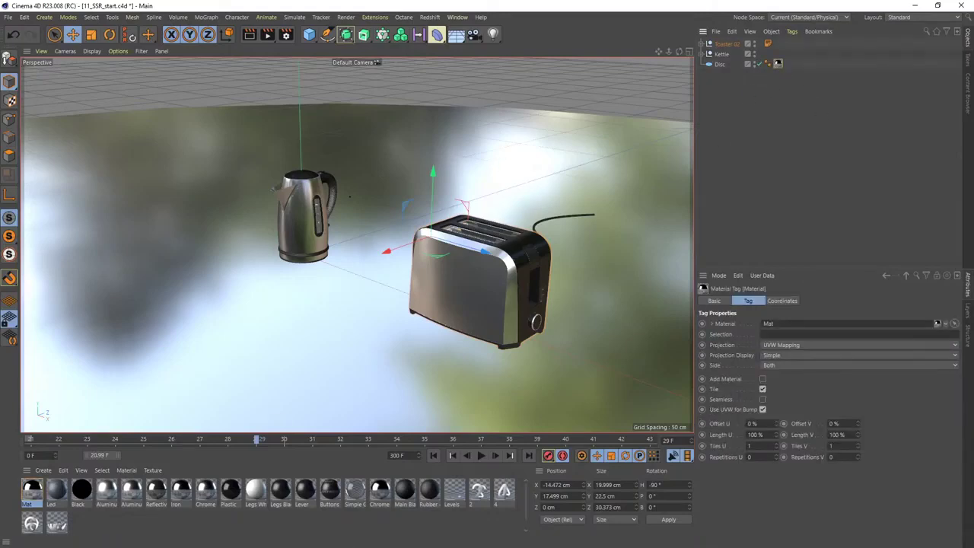
left_click(31, 493)
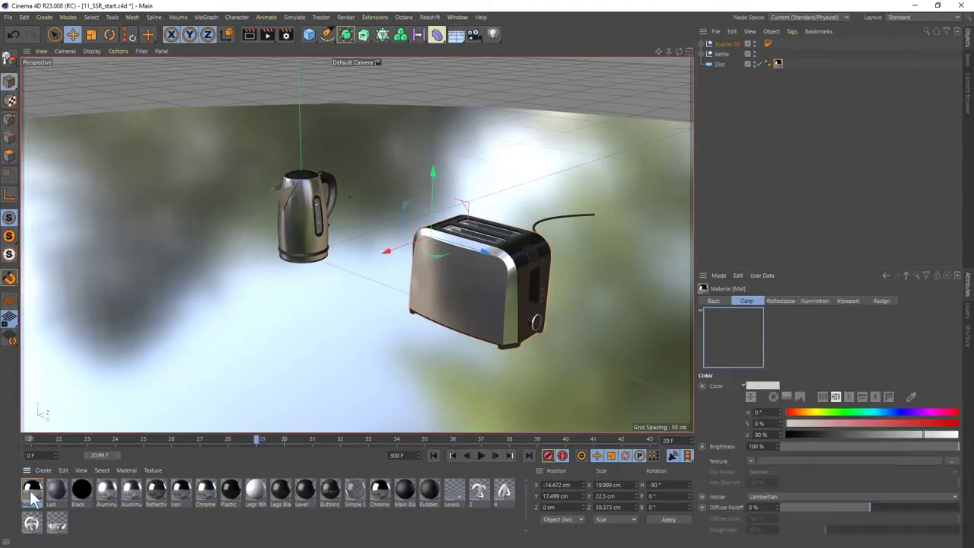
double_click(32, 493)
left_click(175, 223)
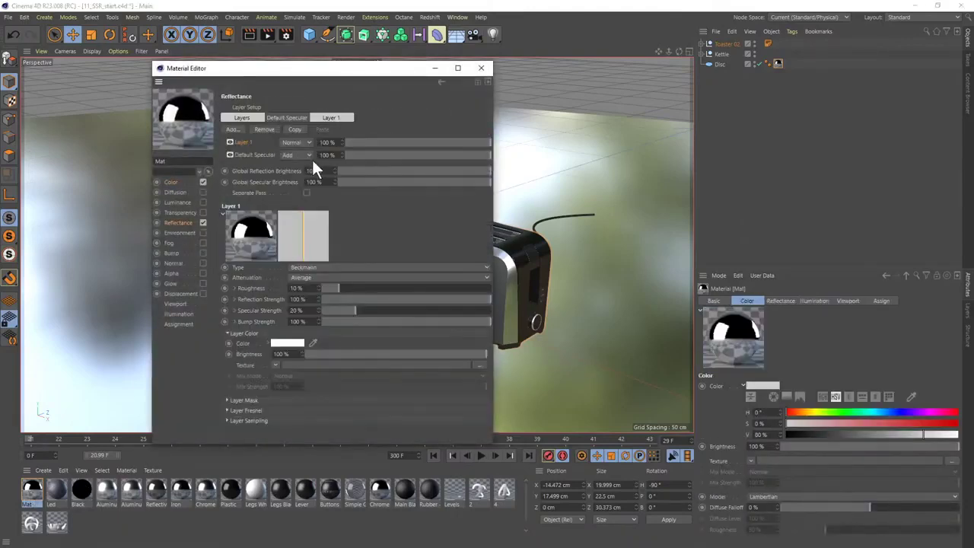
left_click(483, 69)
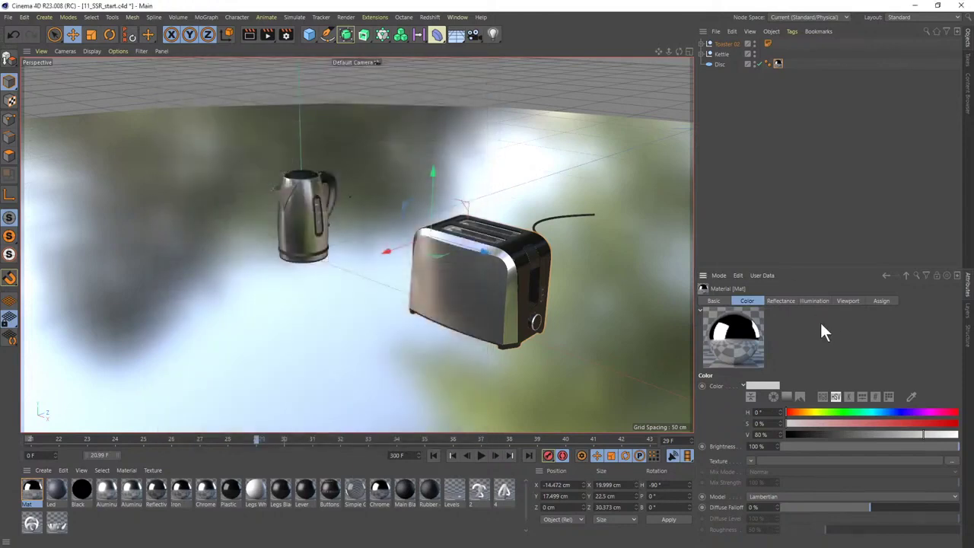
- Enable Screen-Space Local Reflections for the perspective viewport at full resolution, with Distance 263 and Pixel Thickness 5.92 cm
key("shift+v")
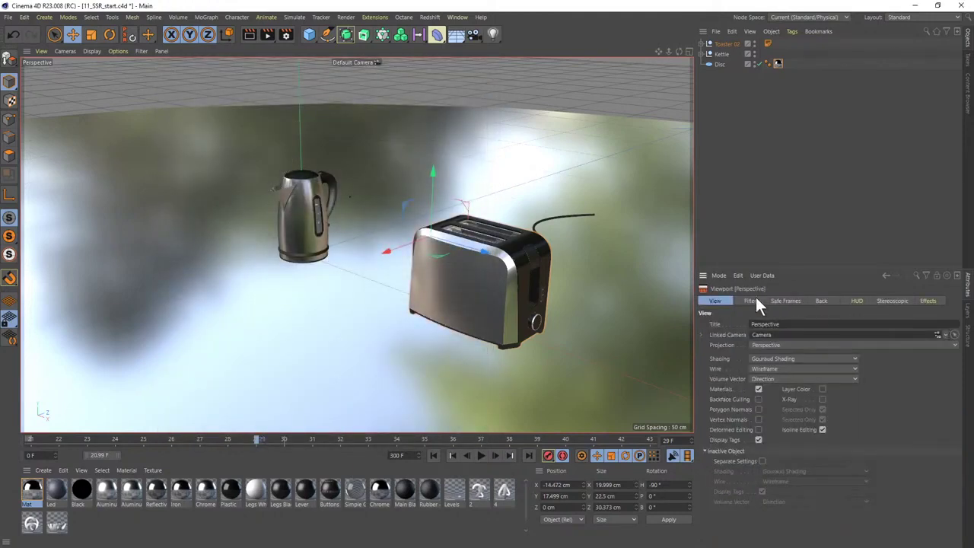
left_click(940, 302)
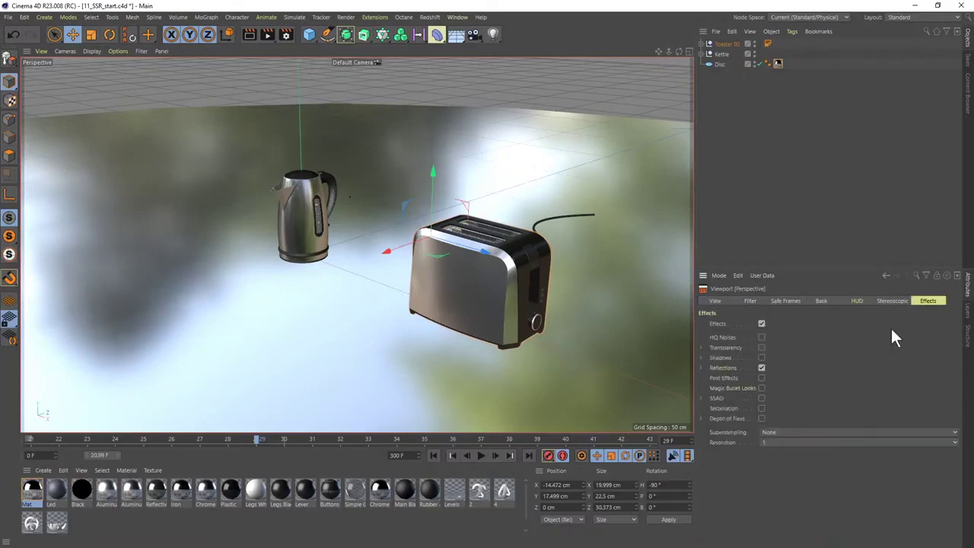
left_click(701, 367)
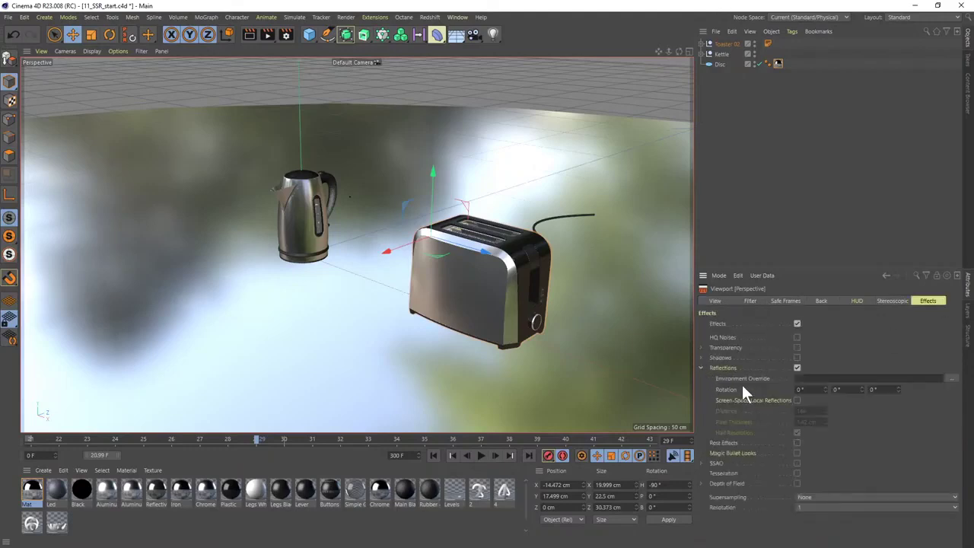
left_click(796, 399)
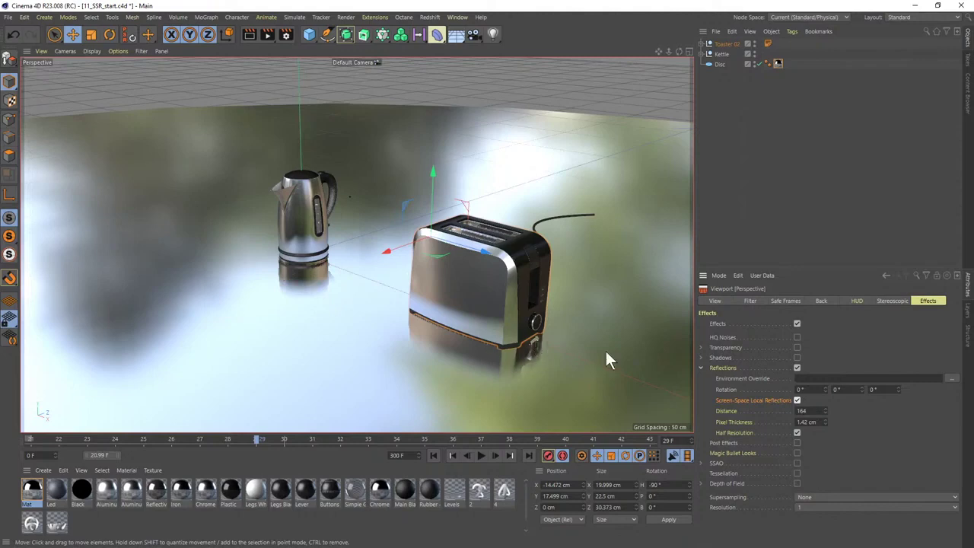
left_click(797, 432)
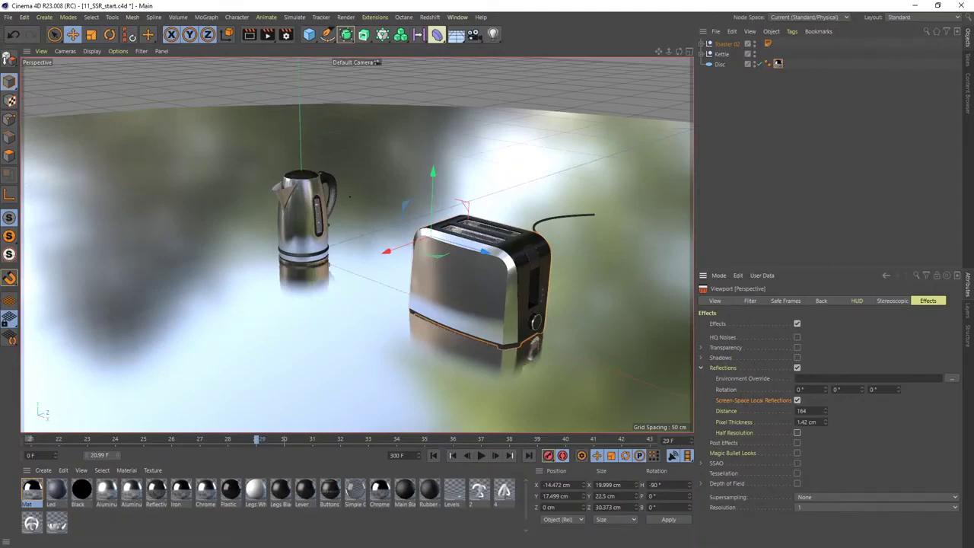
mouse_move(824, 412)
left_mouse_down()
mouse_move(824, 450)
mouse_move(824, 404)
mouse_move(824, 414)
left_mouse_up()
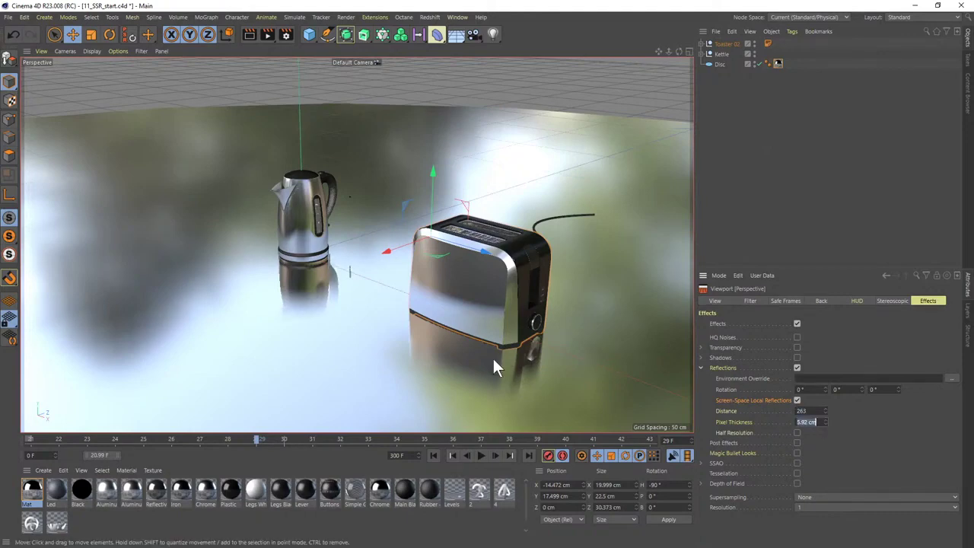
- Check the Magic Bullet Looks slide in Acrobat Reader, and return to Cinema 4D to show that effect's page in the render settings
left_click(286, 34)
left_click(347, 51)
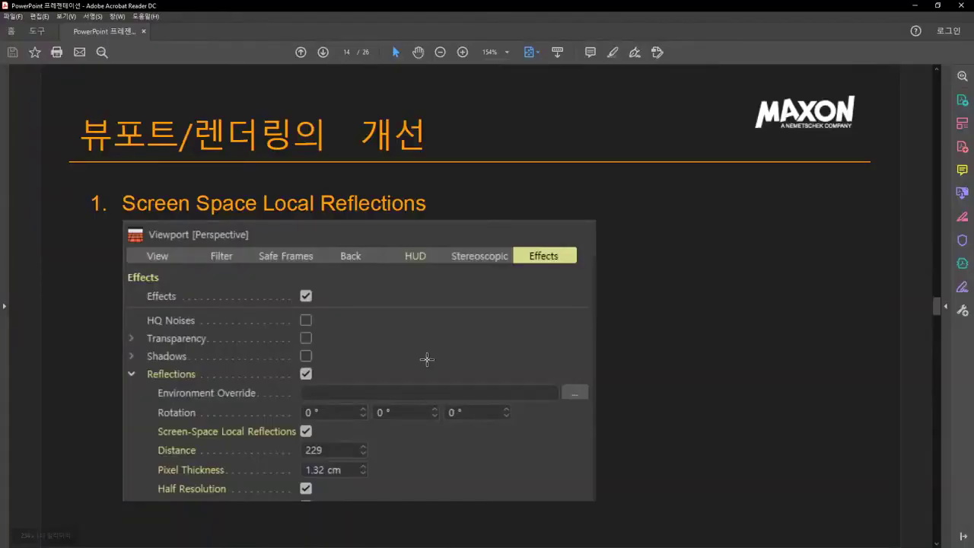
scroll(426, 357, "down", 1)
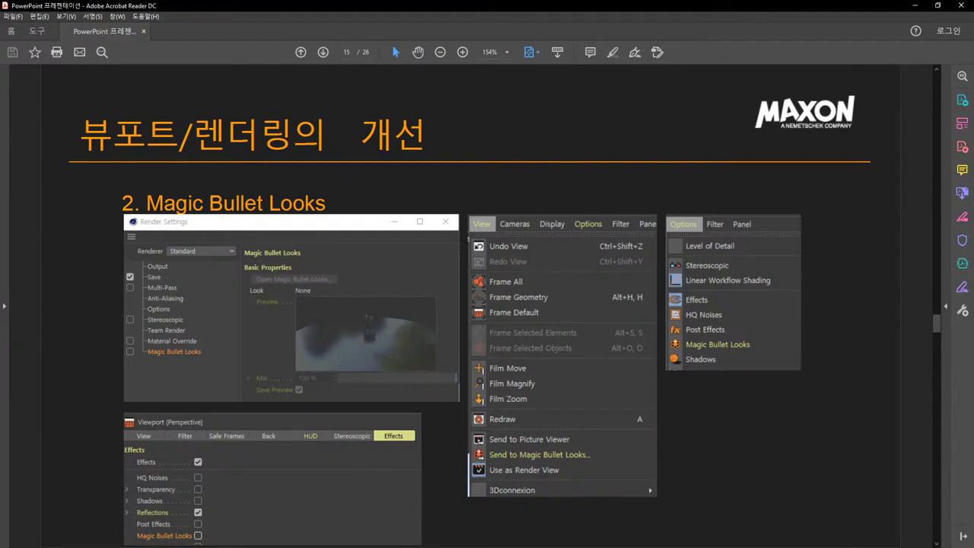
key("alt+Tab")
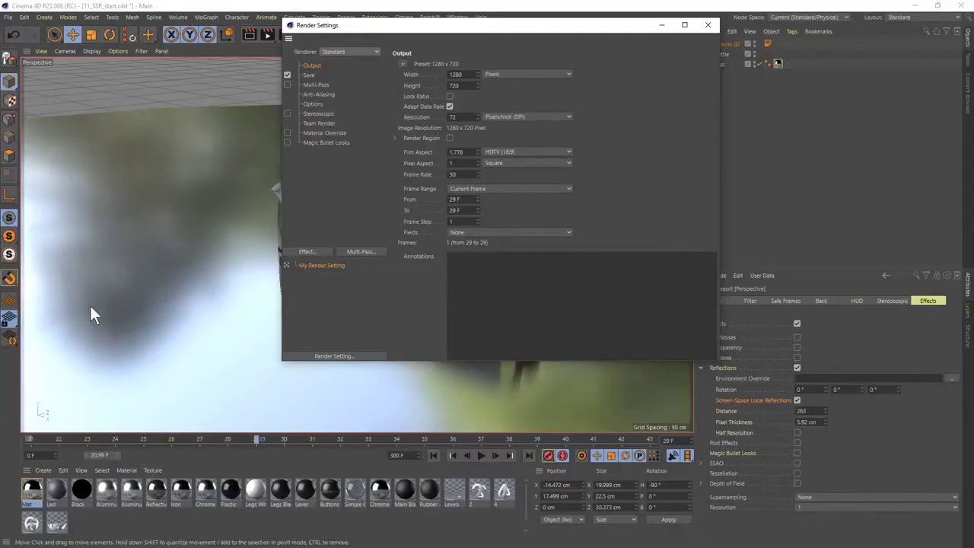
left_click(329, 143)
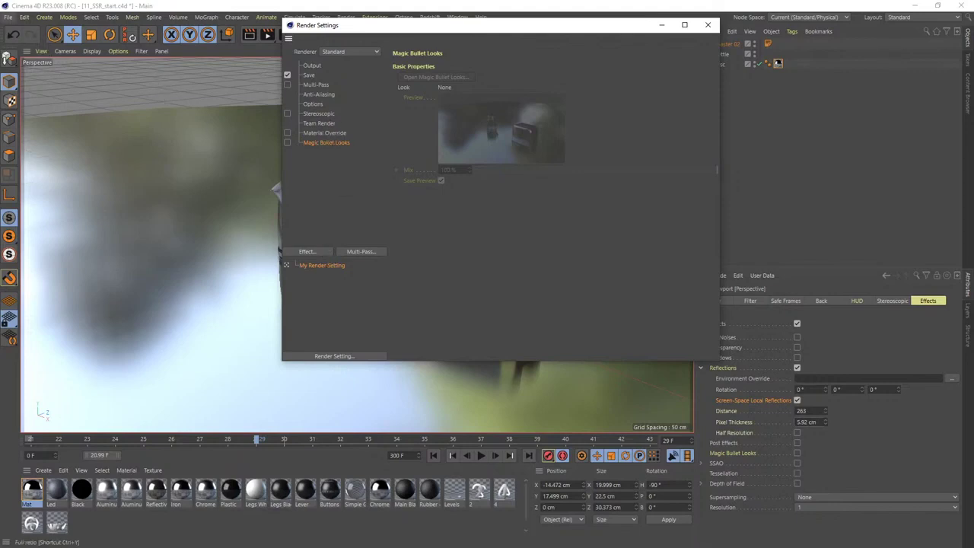
- Create a new project and review the effects that can be added in its render settings
left_click(9, 17)
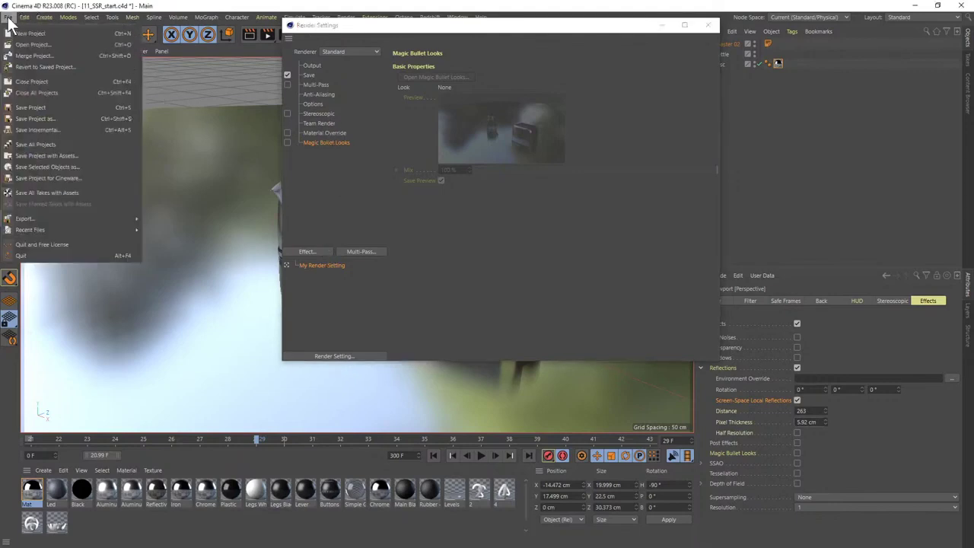
left_click(19, 35)
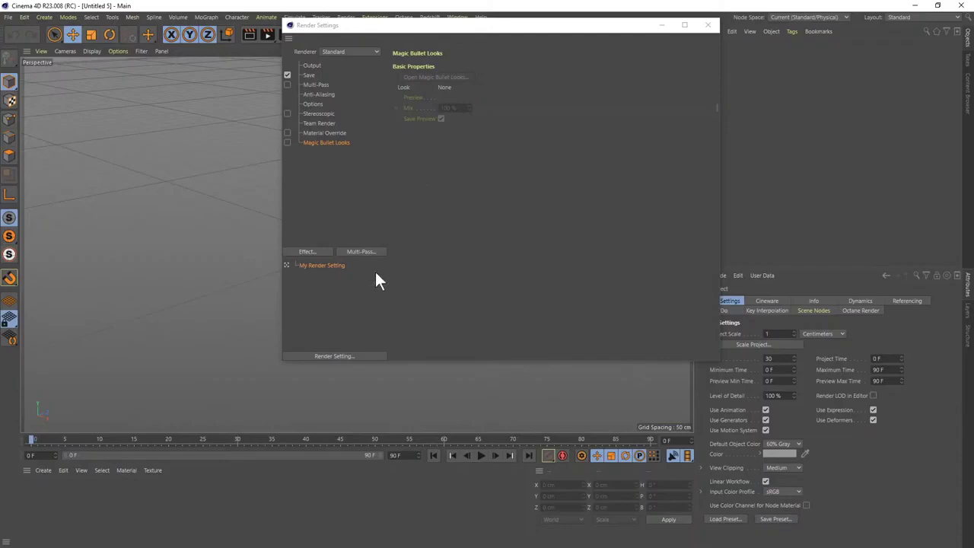
left_click(312, 252)
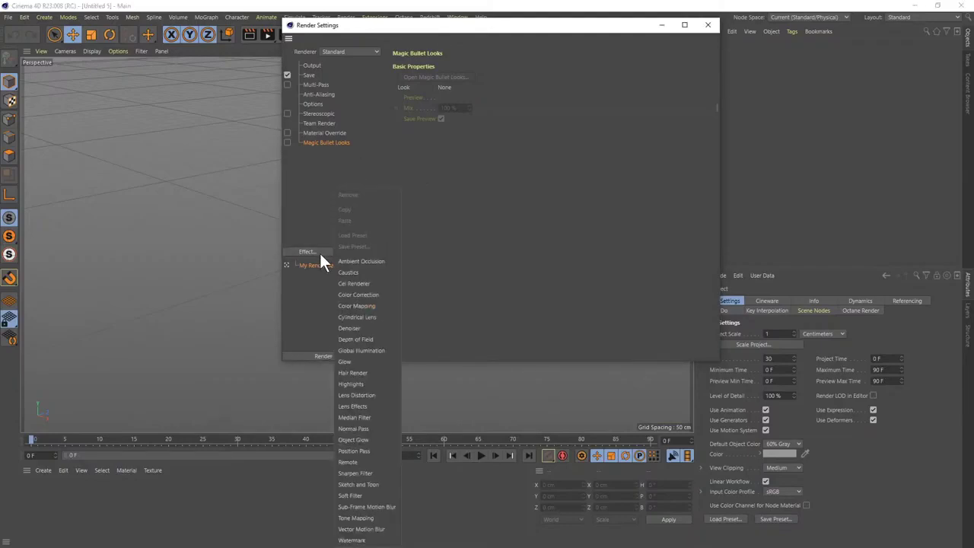
left_click(333, 180)
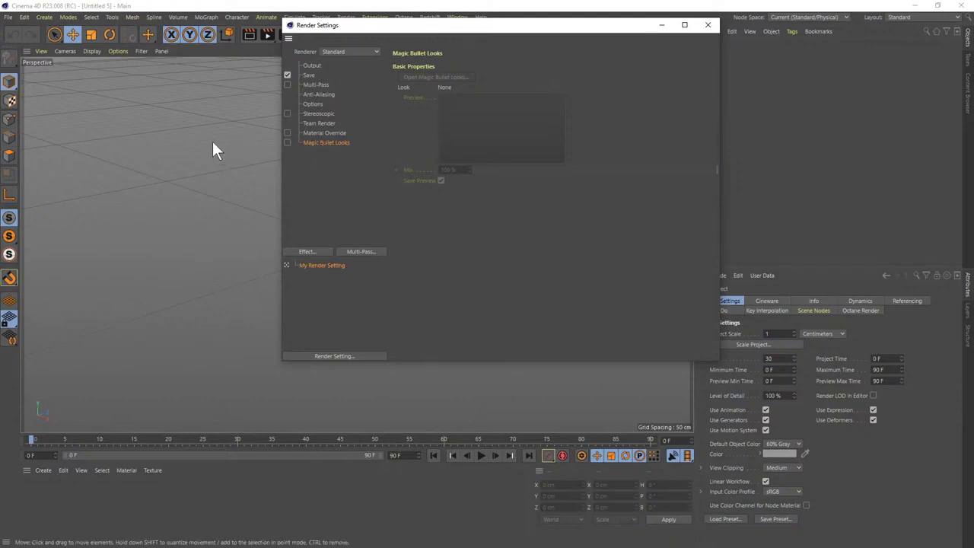
- Open the scene 12_Magic bullet Looks_start.c4d and launch the Magic Bullet Looks editor from its render settings
left_click_drag(388, 30, 461, 191)
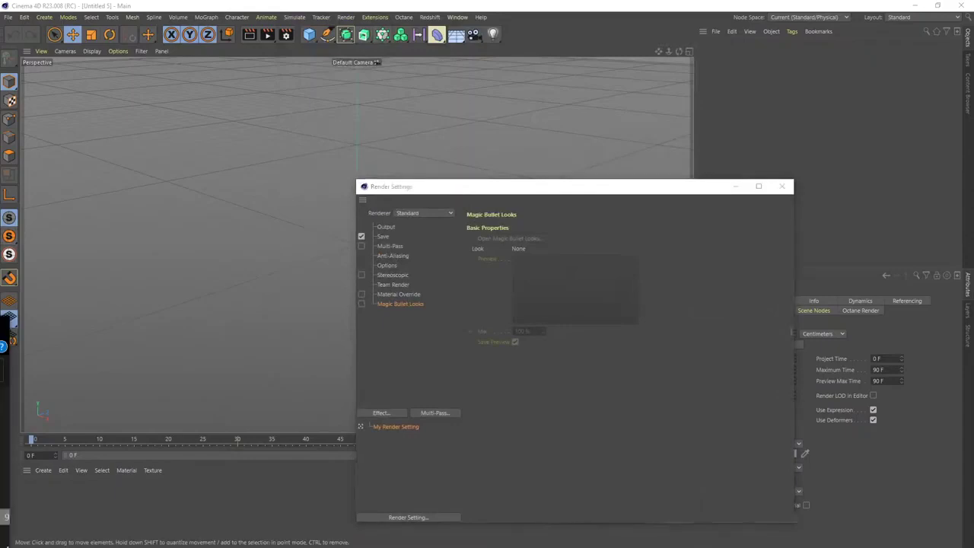
left_click_drag(154, 479, 286, 302)
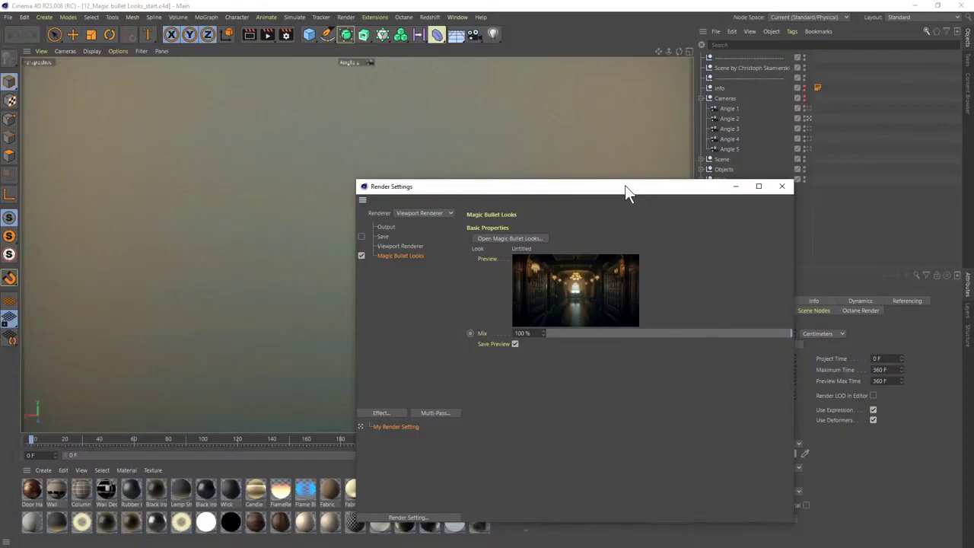
left_click_drag(624, 185, 636, 111)
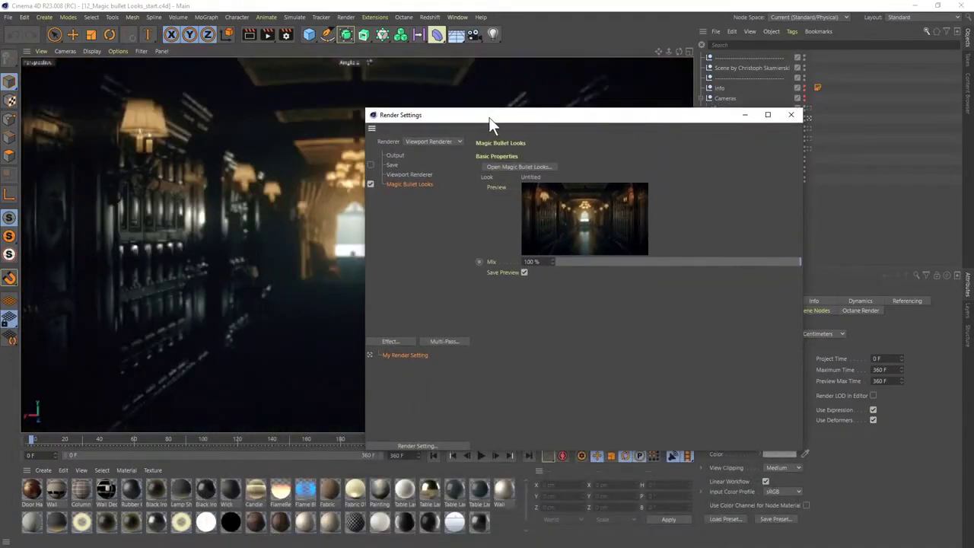
left_click_drag(489, 117, 550, 122)
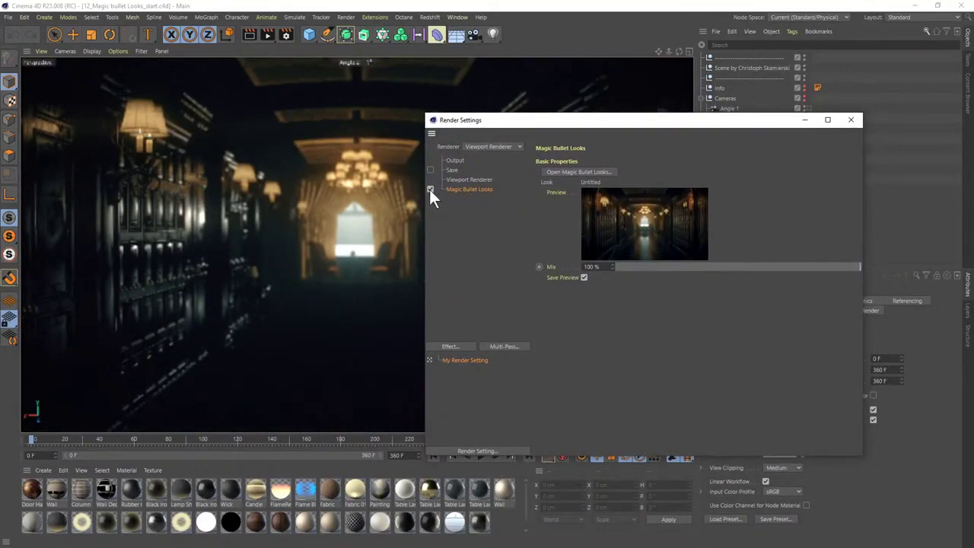
left_click(608, 172)
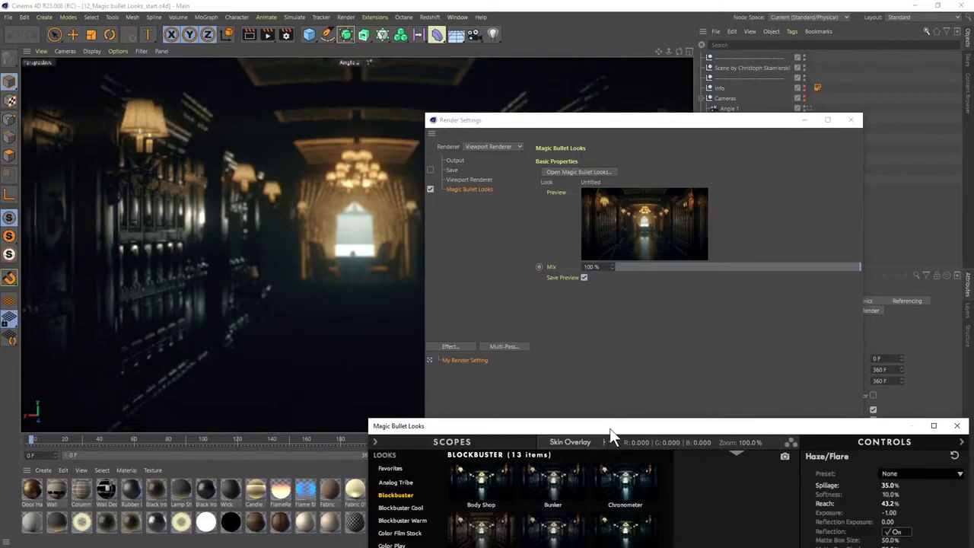
left_click_drag(610, 428, 471, 36)
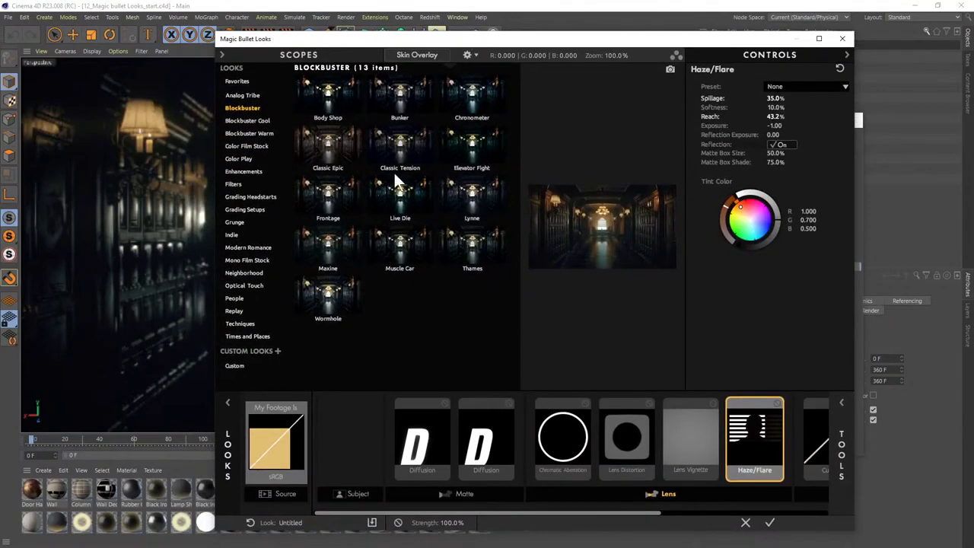
- Try out the Milk Crate look from Analog Tribe and the Skydance and Emeraldaze looks from Color Play
left_click(326, 156)
left_click(238, 69)
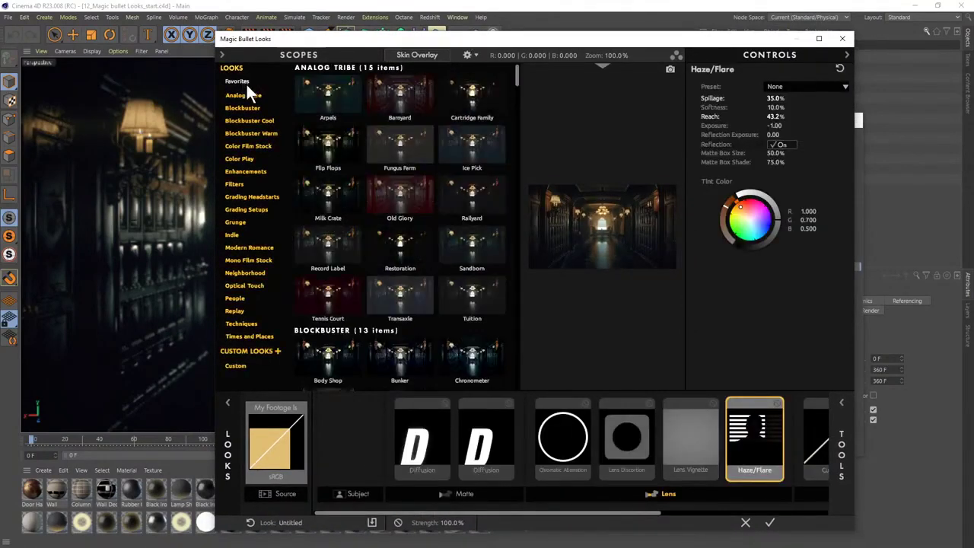
left_click(244, 82)
left_click(248, 95)
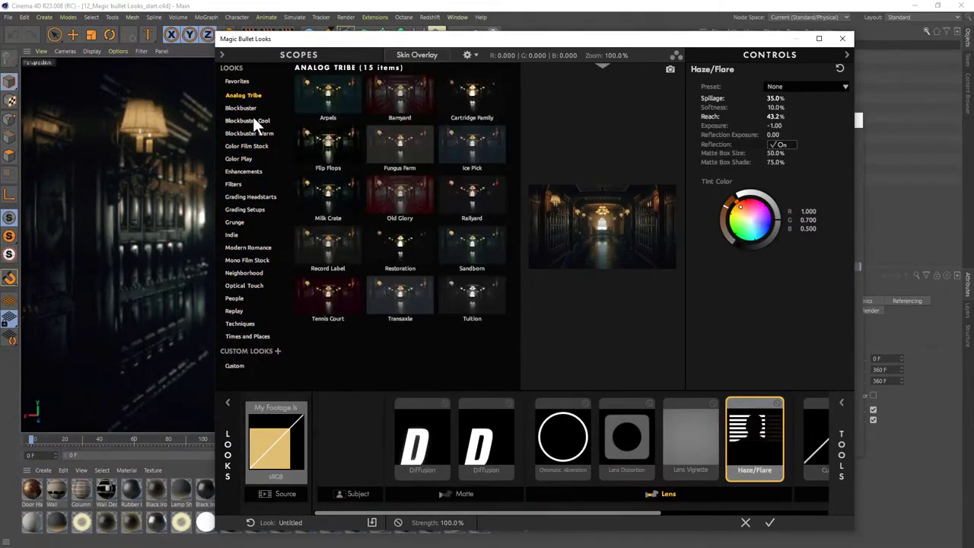
left_click(328, 143)
left_click(332, 200)
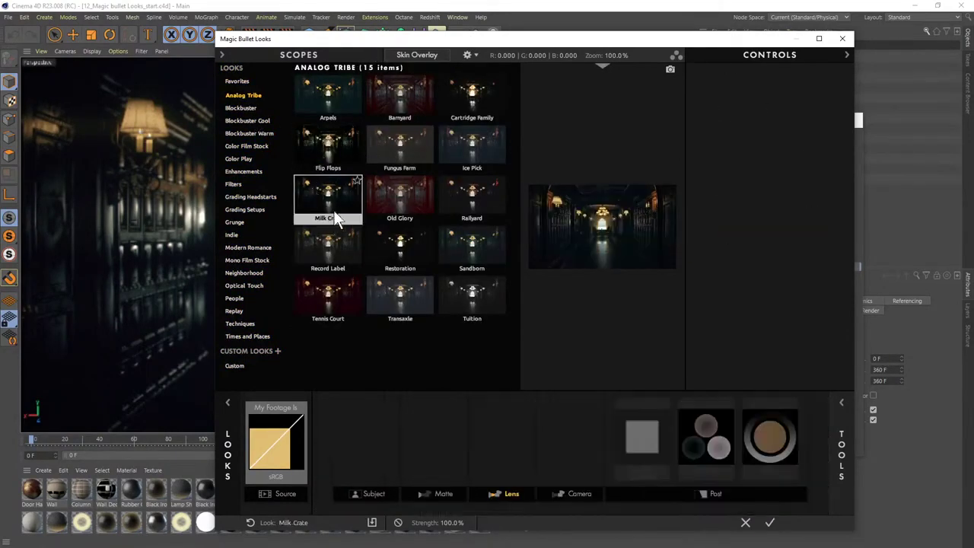
left_click(238, 158)
left_click(396, 140)
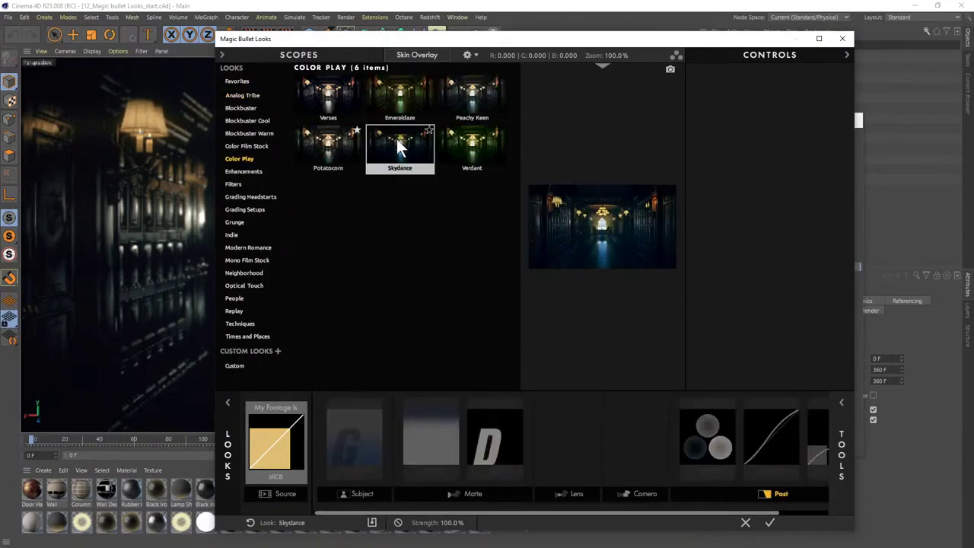
left_click(401, 116)
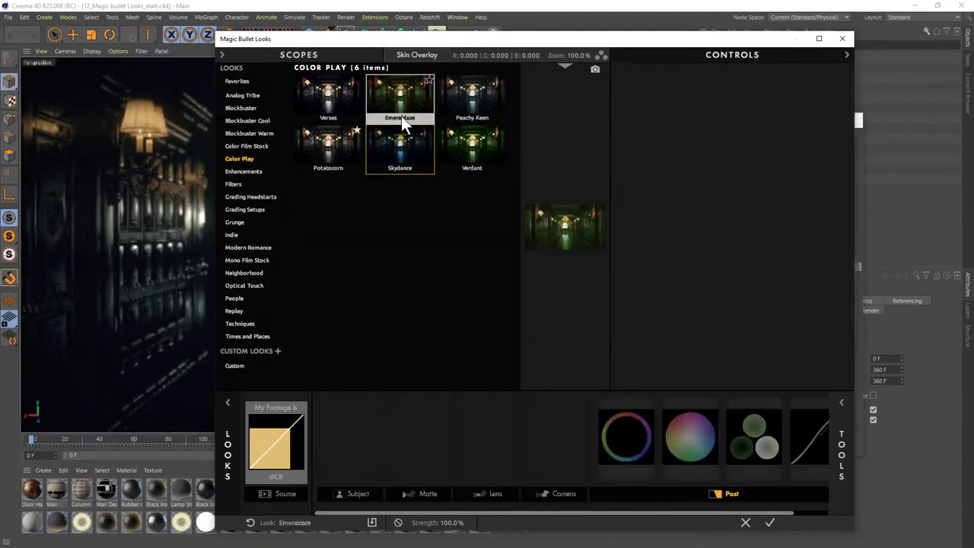
- Apply the Chrono Gold look from Blockbuster Warm, and preview the Crossover look from Grunge without applying it
left_click(251, 134)
left_click(354, 139)
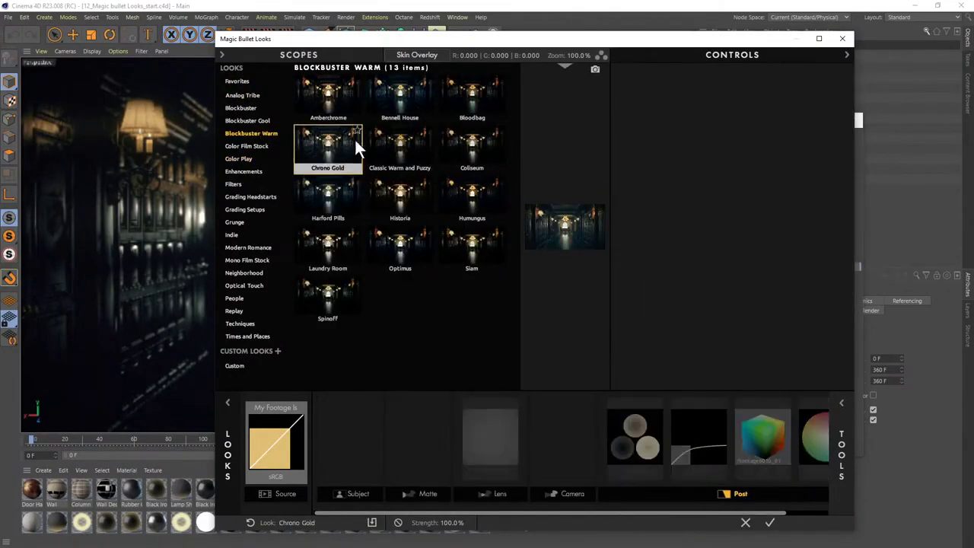
left_click(238, 222)
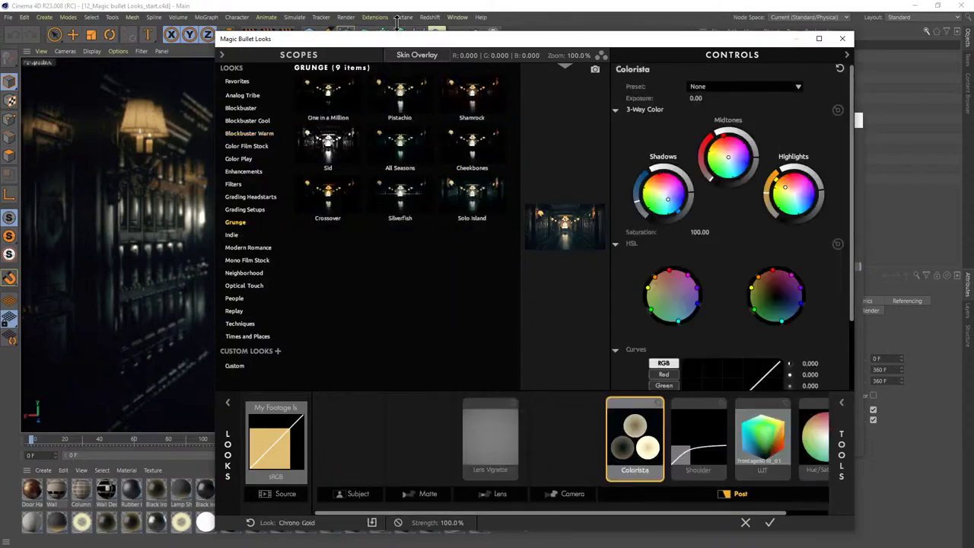
left_click_drag(403, 38, 302, 35)
left_click(251, 187)
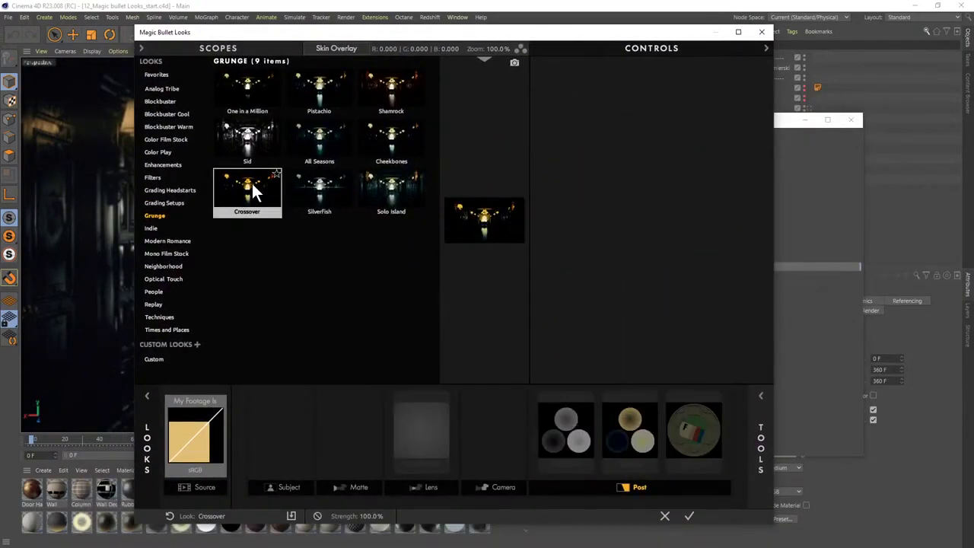
- Add a Star Filter from the Matte tools to the Chrono Gold look's tool chain
left_click(759, 418)
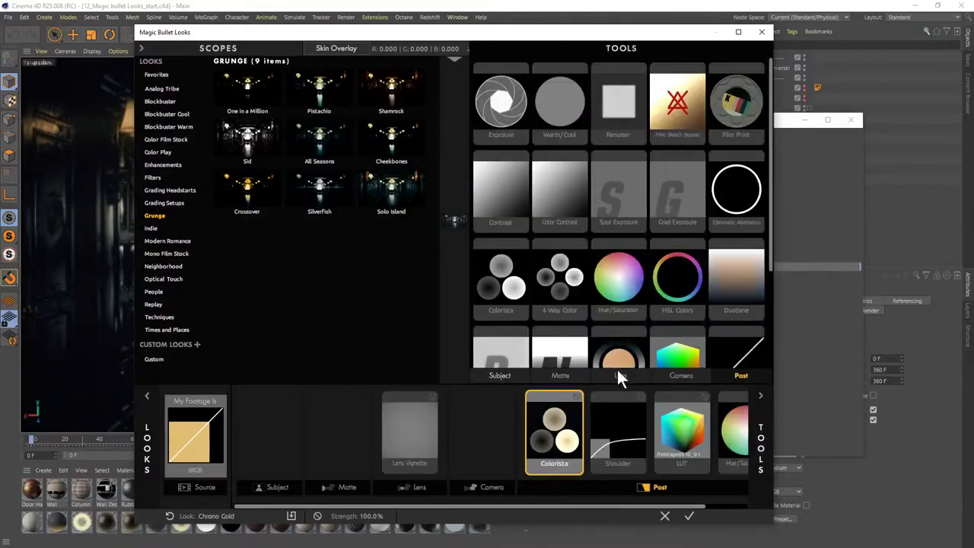
left_click(502, 375)
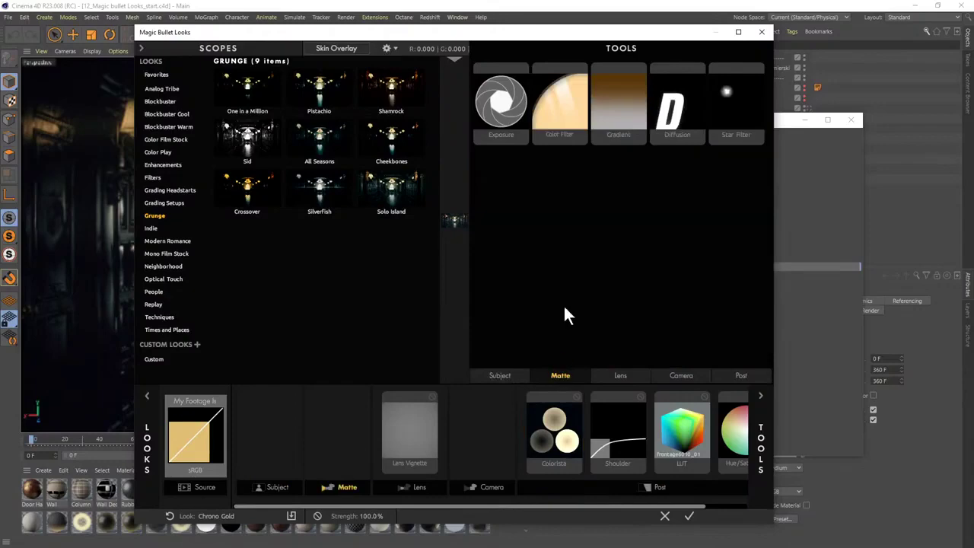
double_click(743, 102)
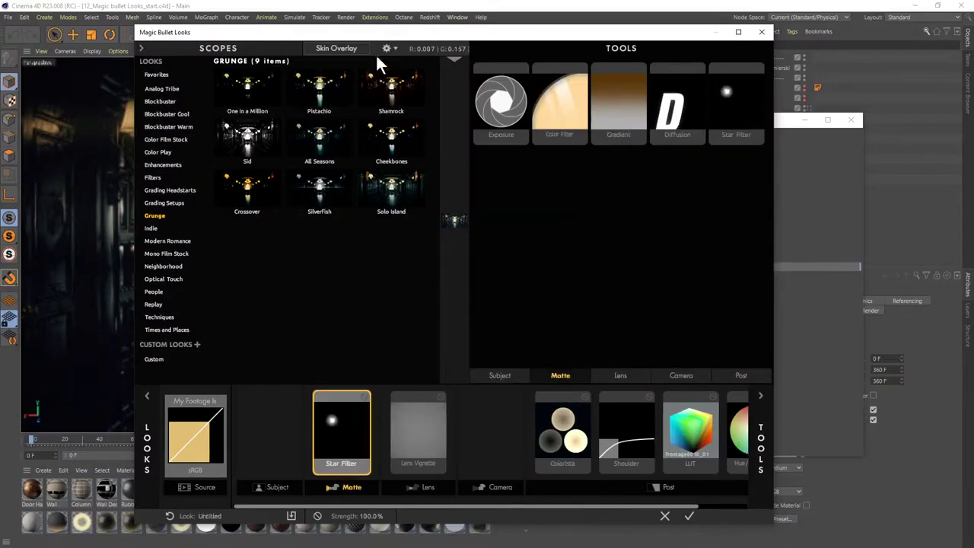
- Widen the Magic Bullet Looks window to enlarge the preview, and set the Star Filter's Size to 3.66%, Boost to 0.00 and Threshold to 0.970
left_click_drag(380, 34, 511, 45)
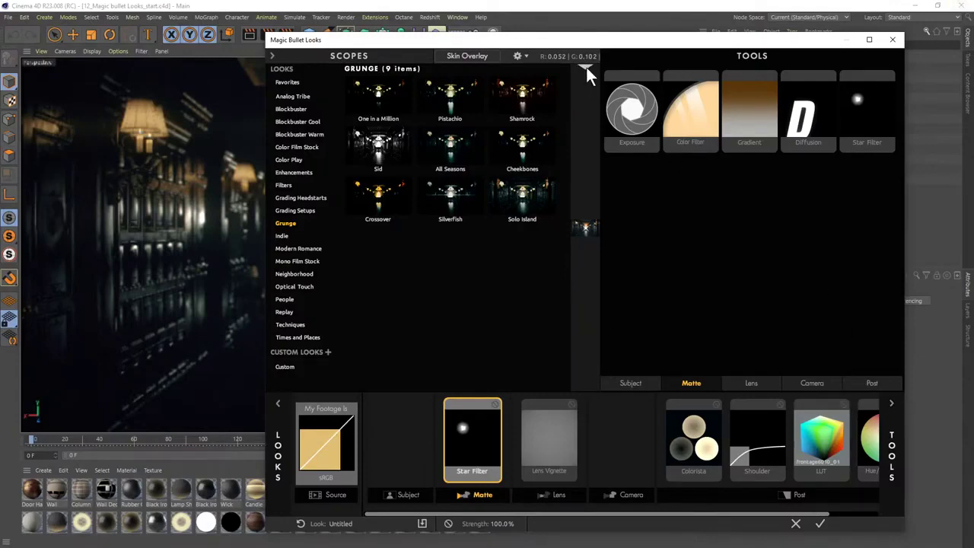
mouse_move(586, 68)
left_click_drag(264, 123, 22, 126)
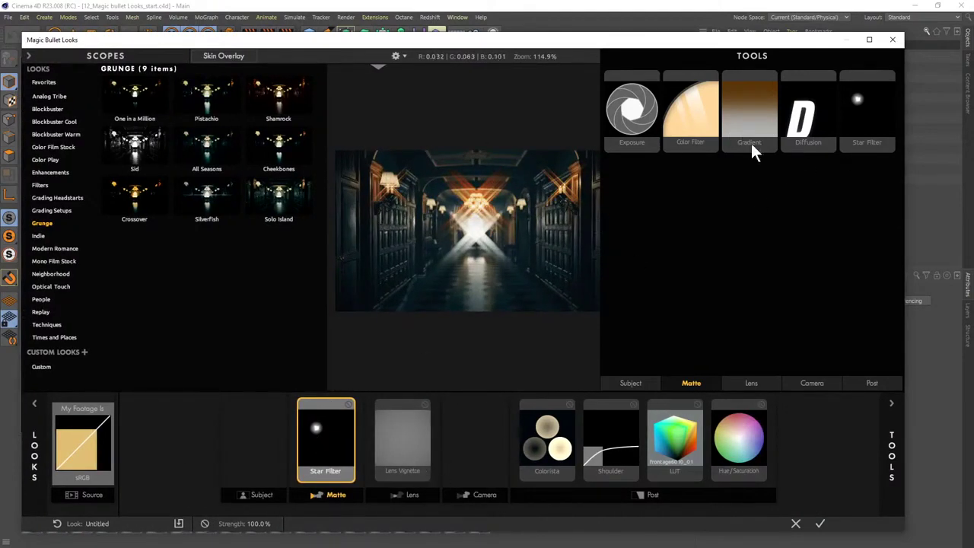
left_click(890, 404)
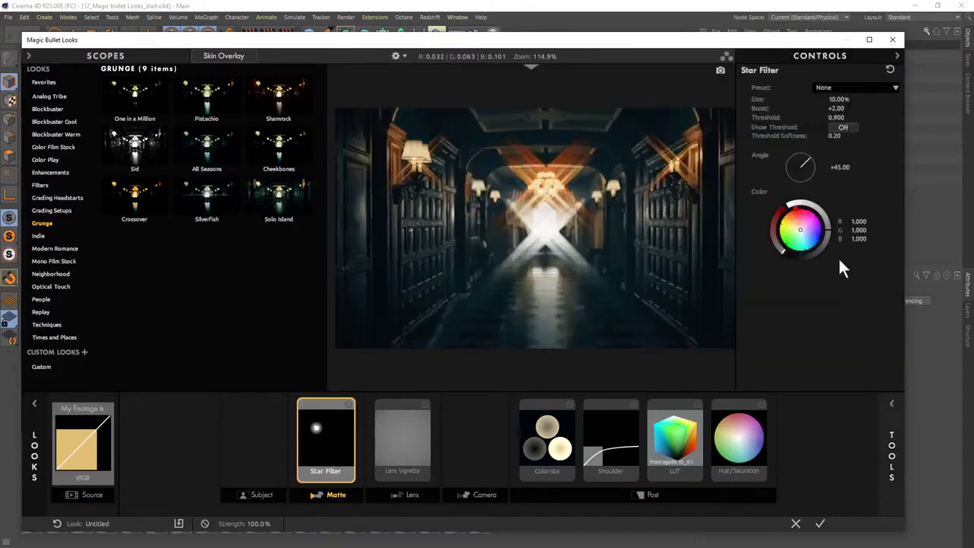
left_click_drag(840, 100, 830, 117)
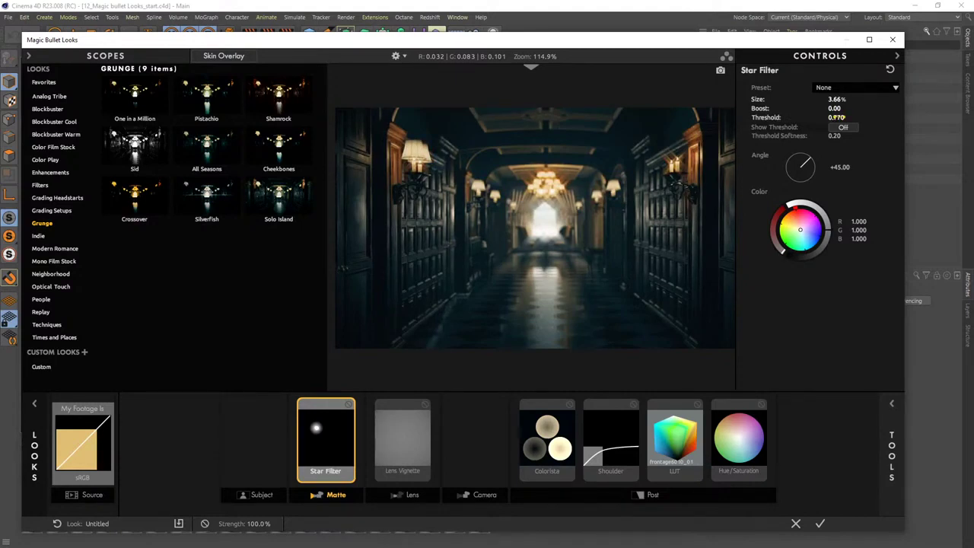
- Accept the Magic Bullet Looks edit and toggle the look off and back on in the viewport for comparison
left_click(819, 523)
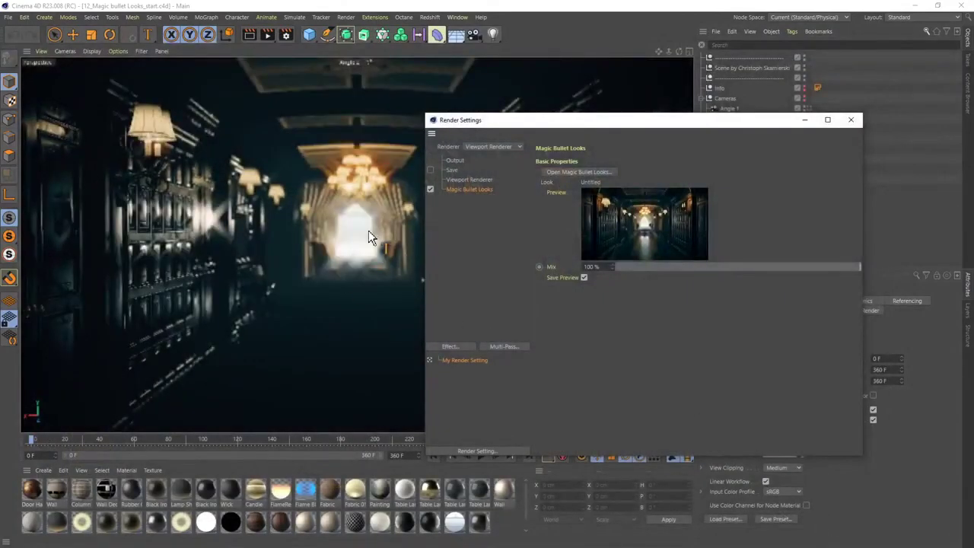
left_click(118, 51)
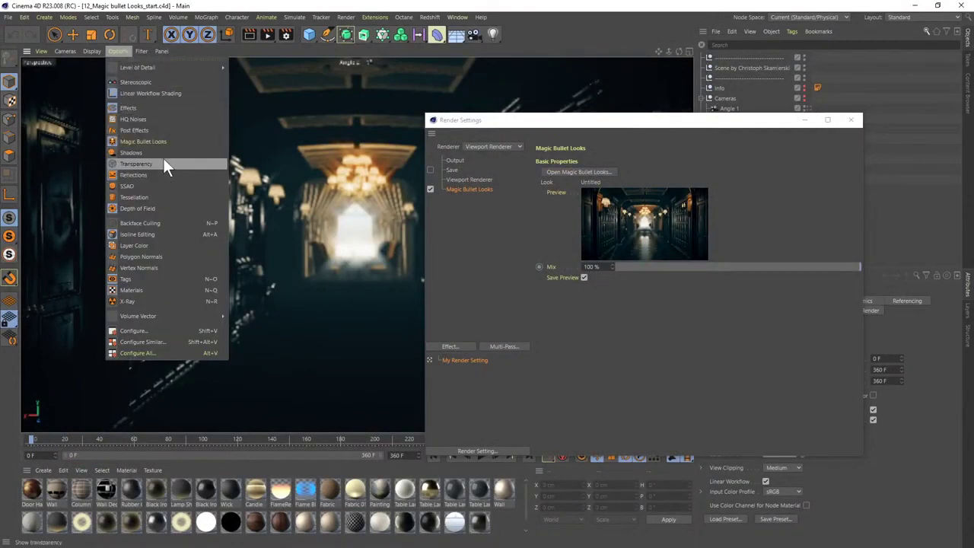
left_click(123, 141)
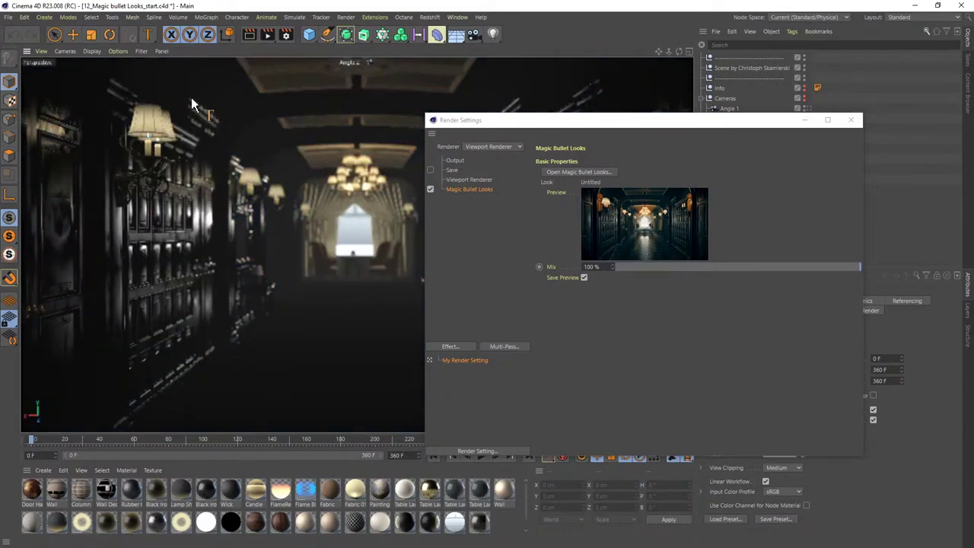
left_click(122, 51)
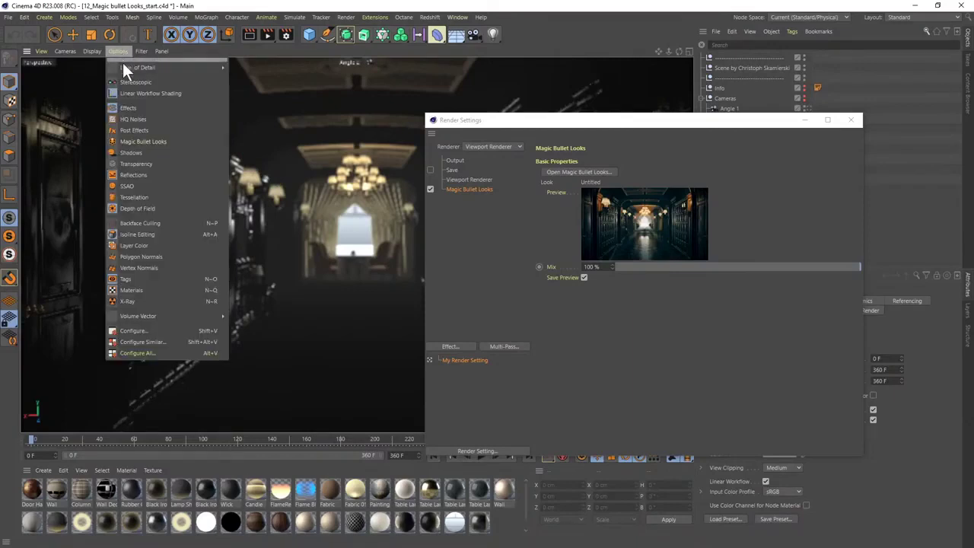
left_click(143, 139)
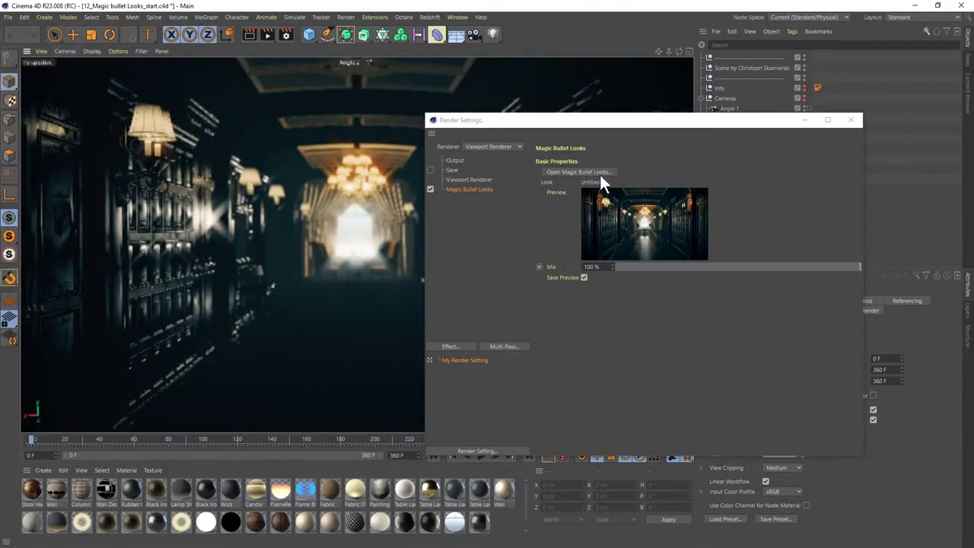
- Choose to send the current view to Magic Bullet Looks, and close the render settings
left_click(44, 51)
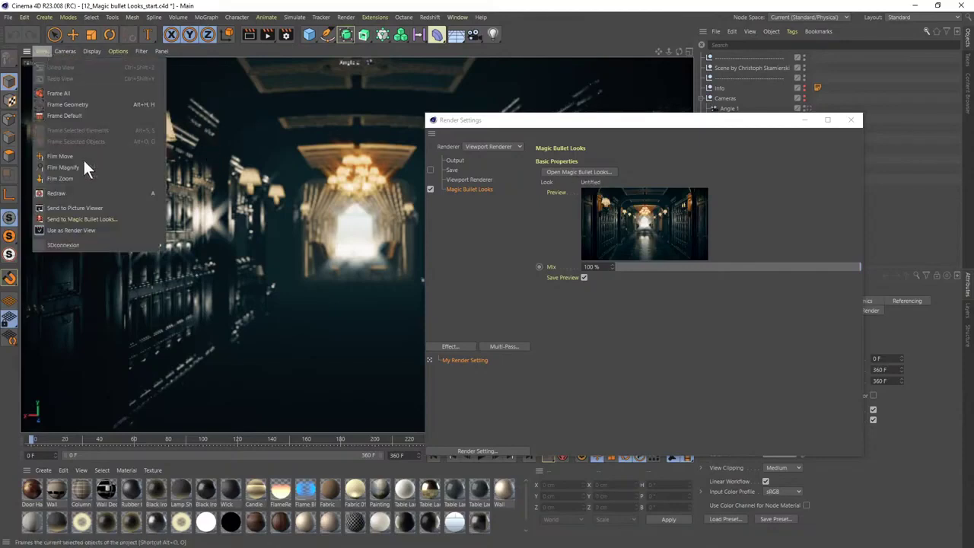
left_click(115, 220)
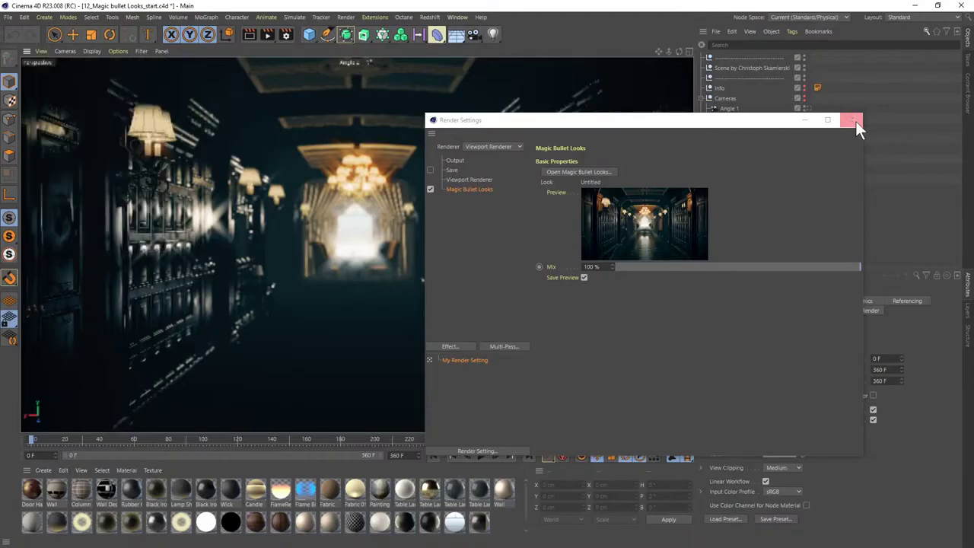
left_click(853, 121)
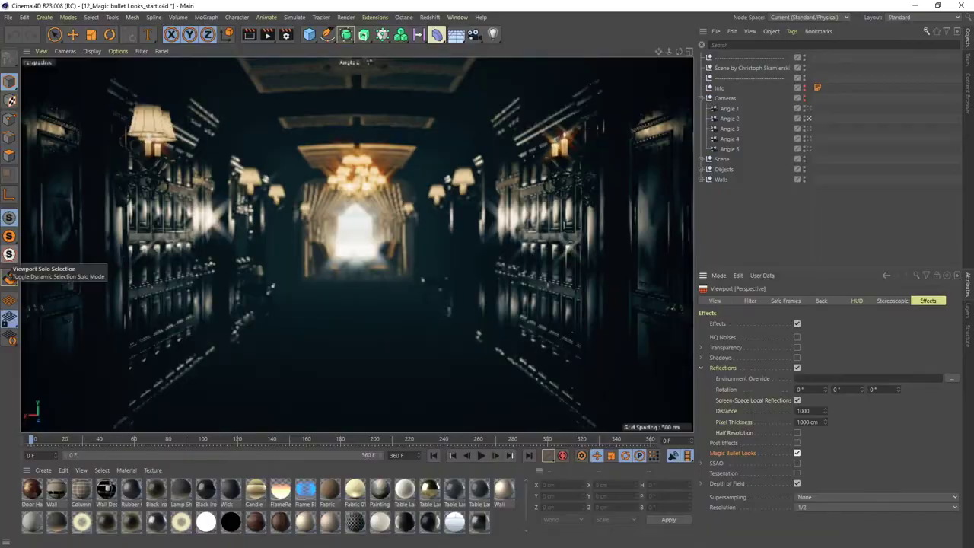
- Switch to the presentation in Acrobat Reader and advance from Magic Bullet Looks to the Deformer Improvements slide
key("alt+Tab")
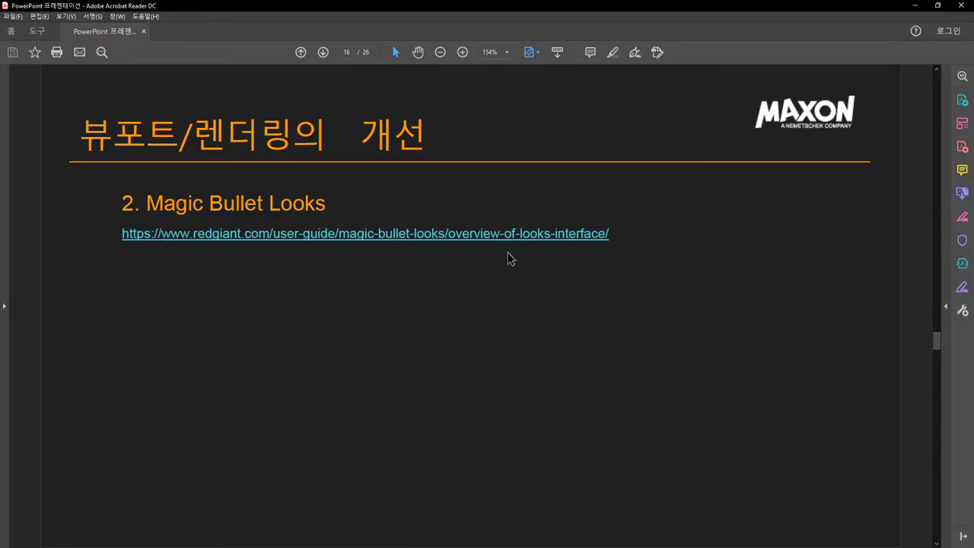
scroll(510, 261, "down", 3)
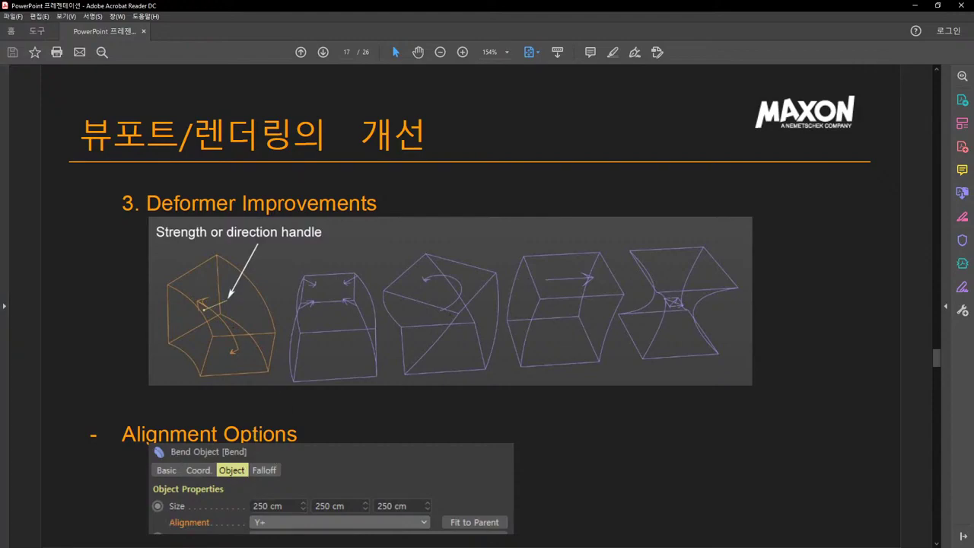
- Switch to the 13_Deformer_start.c4d scene in Cinema 4D and make the Bend deformer a child of the Cube
key("alt+Tab")
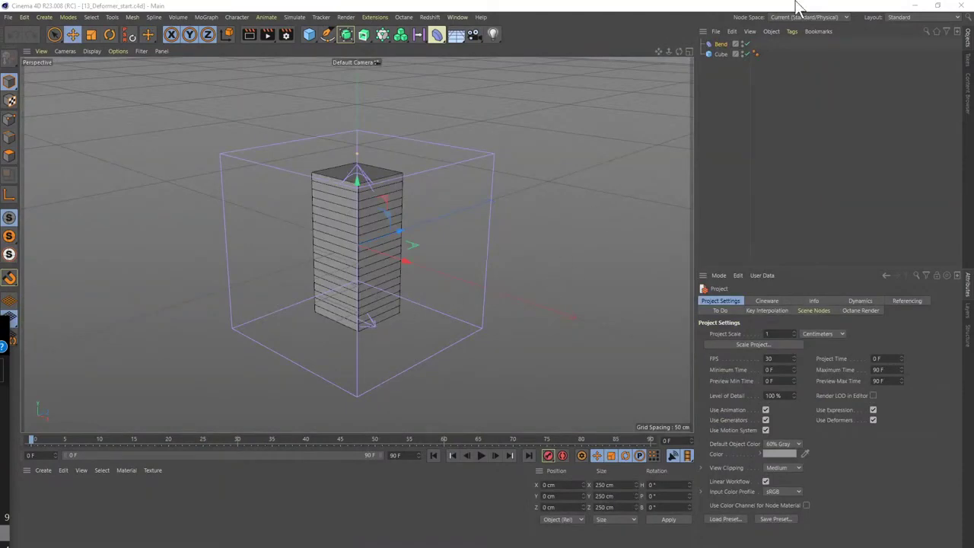
left_click(721, 44)
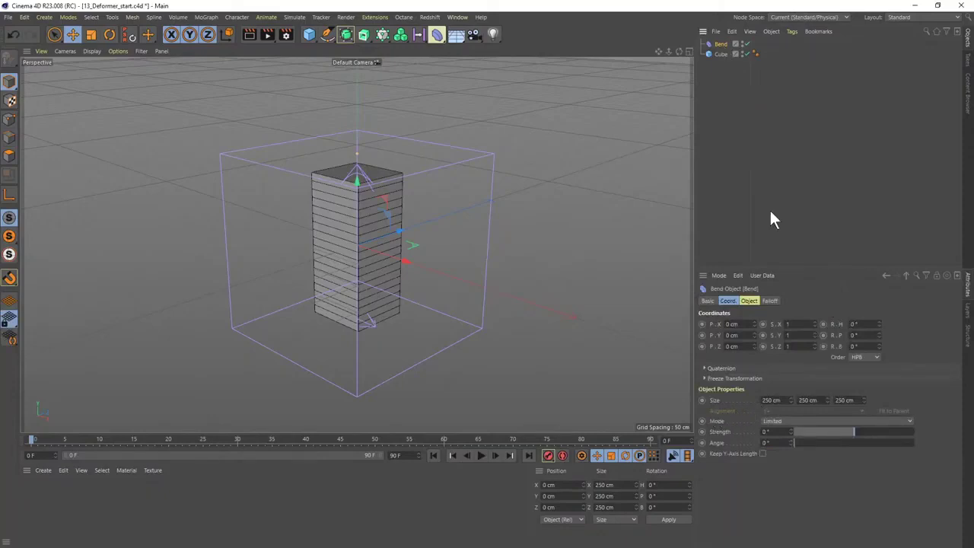
left_click_drag(719, 53, 719, 54)
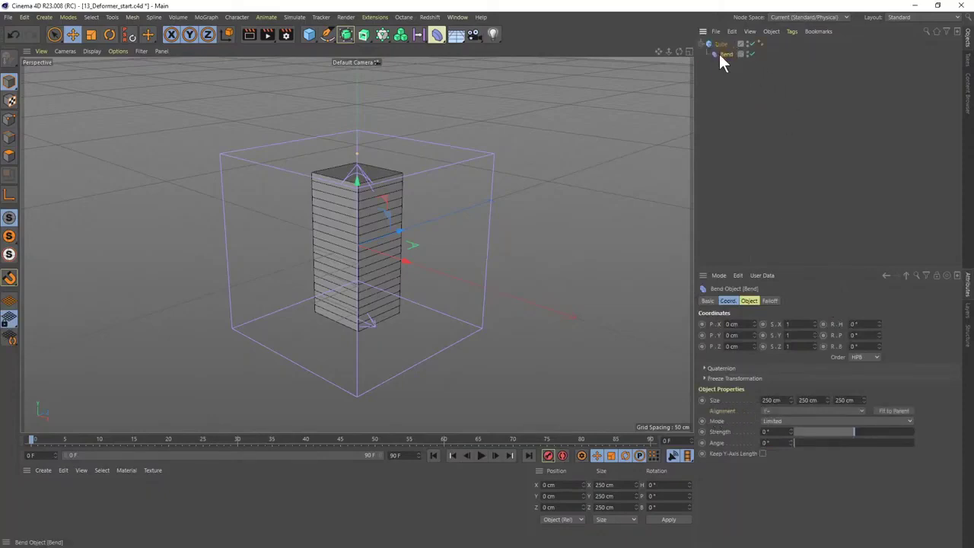
- Align the Bend deformer to X+ and fit it to the parent cube
left_click(803, 412)
left_click(799, 410)
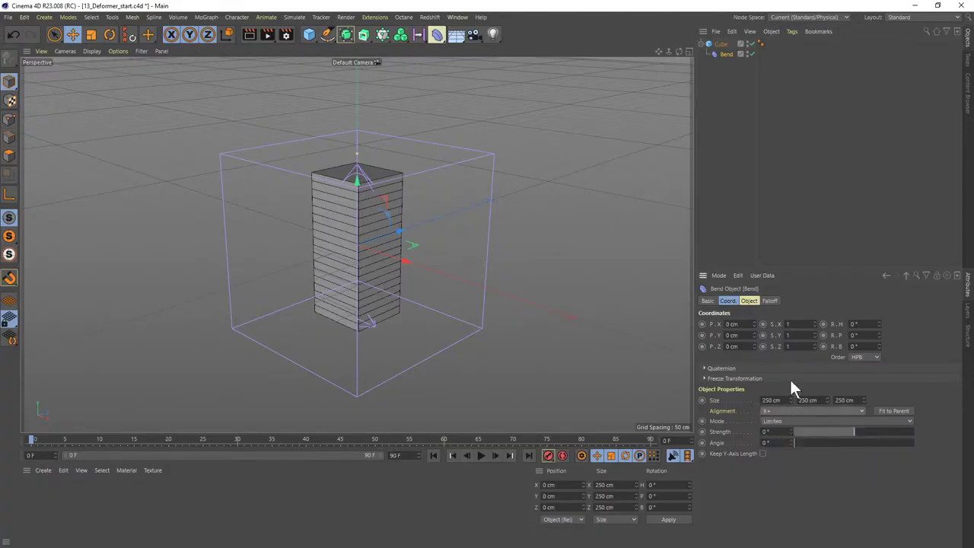
left_click(888, 412)
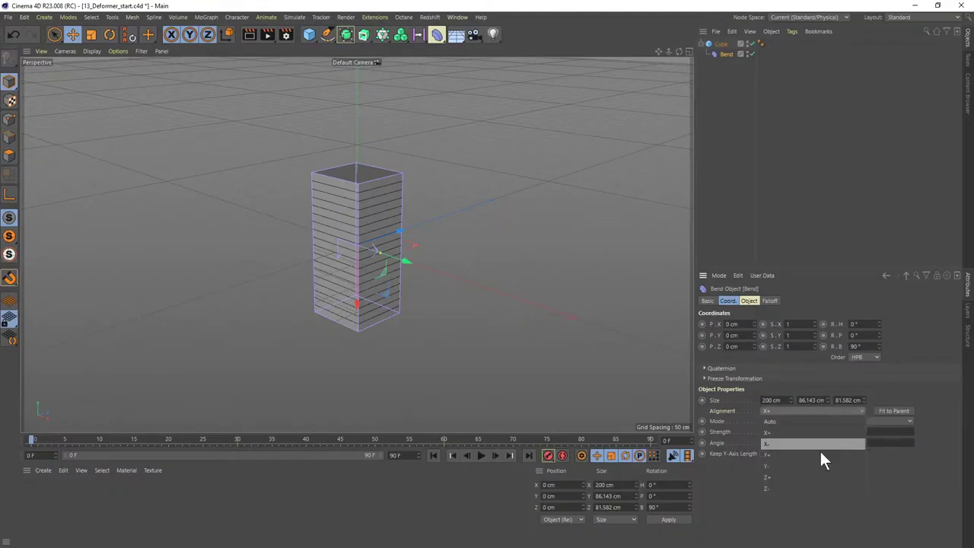
- Realign the Bend deformer to Y+, refit it to its parent, and nest it under the Cube again
left_click(903, 410)
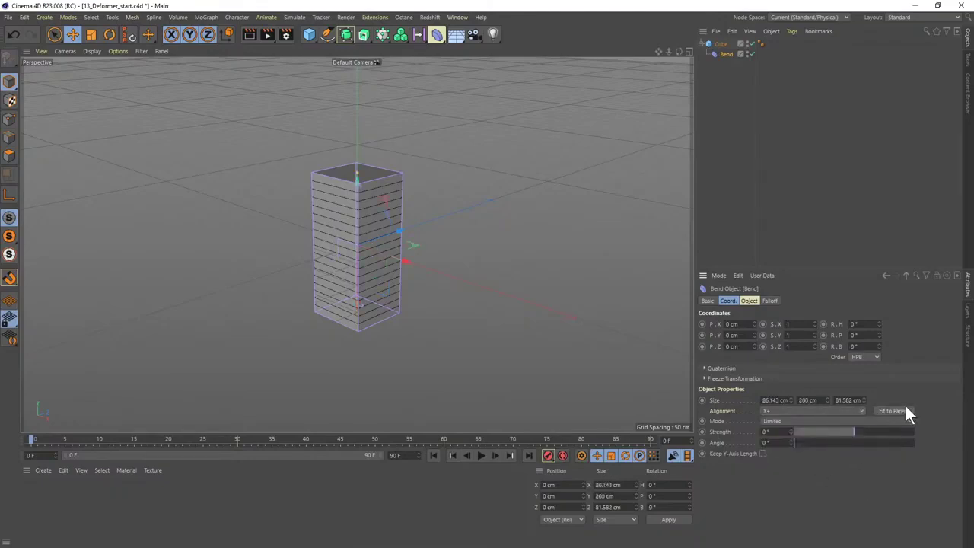
left_click(837, 411)
left_click(837, 417)
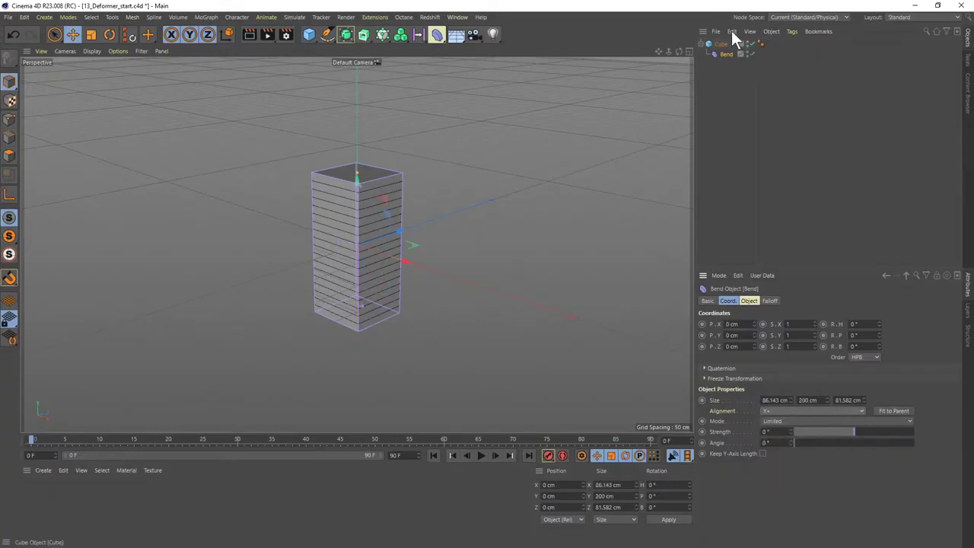
mouse_move(725, 53)
left_mouse_down()
mouse_move(729, 64)
mouse_move(719, 43)
left_mouse_up()
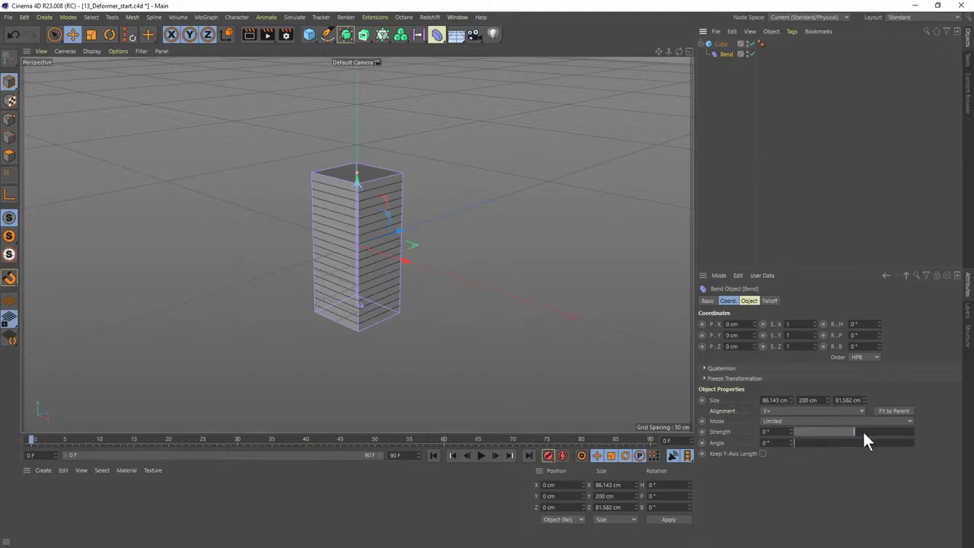
- Bend the cube with a Strength of 98° and an Angle of 14°
mouse_move(861, 434)
left_mouse_down()
mouse_move(876, 434)
mouse_move(830, 431)
mouse_move(872, 436)
left_mouse_up()
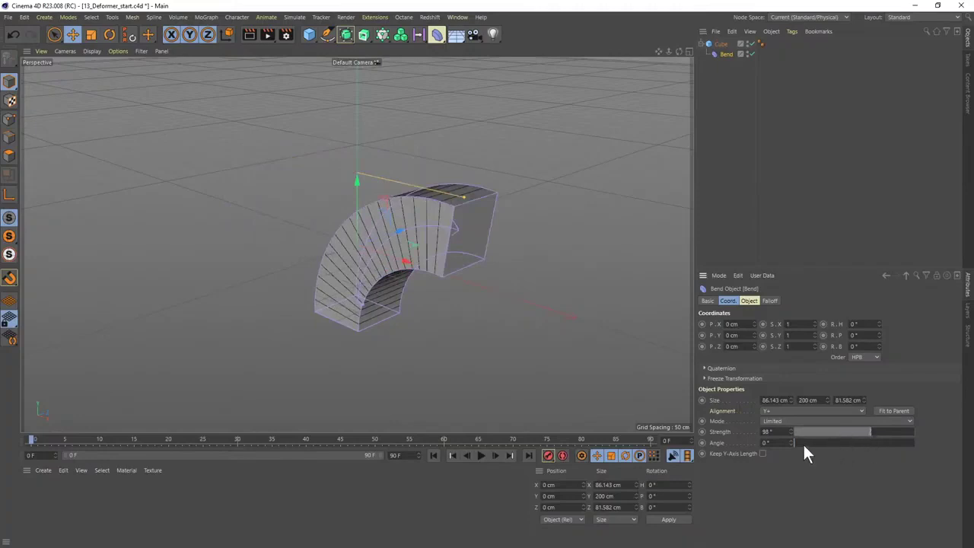
left_click_drag(804, 444, 838, 443)
left_click_drag(810, 445, 798, 444)
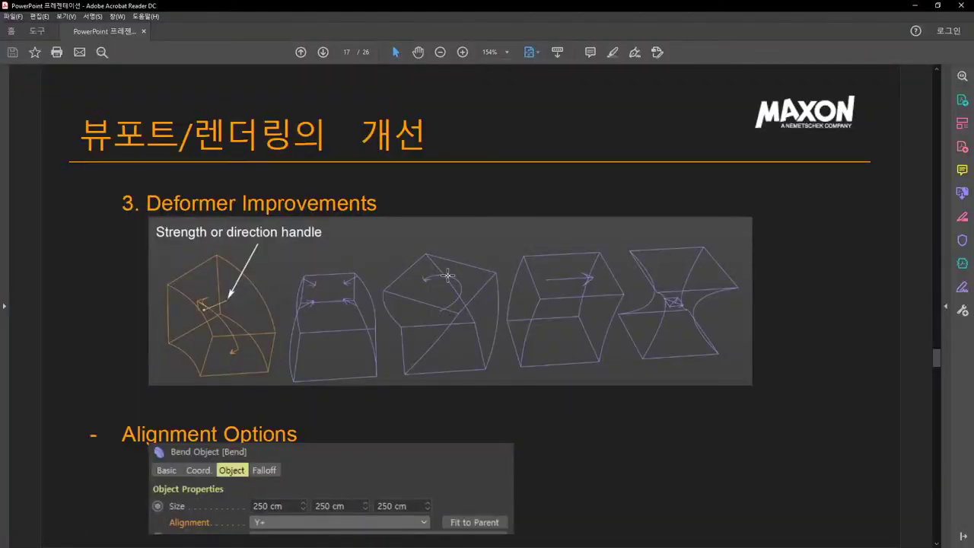
- Advance the presentation to the Show Alpha Channel in Picture Viewer slide and return to Cinema 4D
scroll(447, 274, "down", 1)
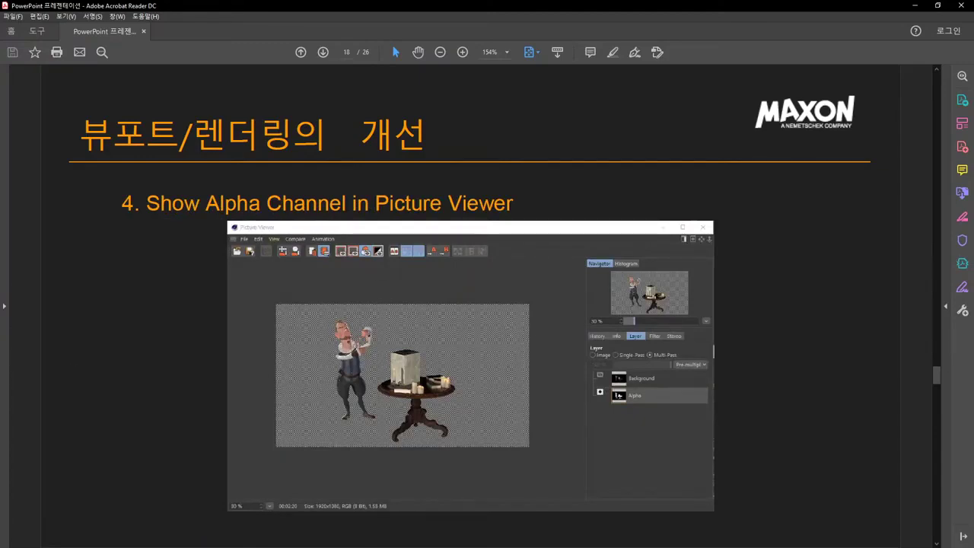
key("alt+Tab")
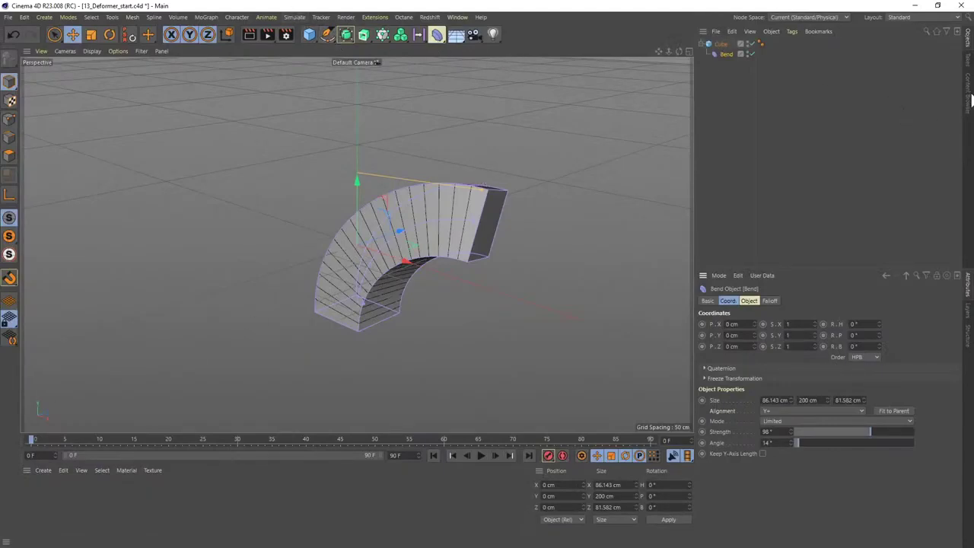
- Browse the Content Browser presets to the Character Animation folder under Example Scenes - Disciplines
left_click(968, 94)
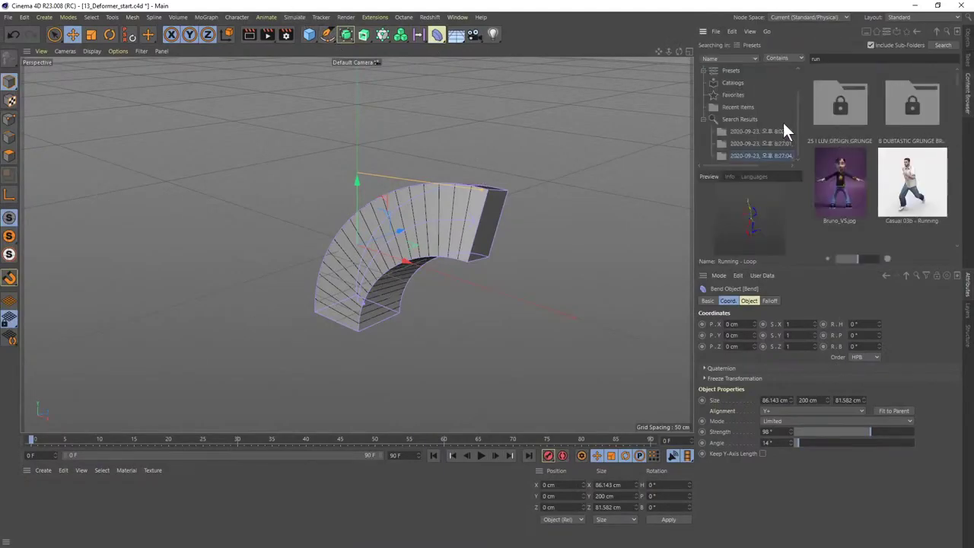
scroll(757, 114, "up", 1)
left_click(736, 97)
left_click(703, 97)
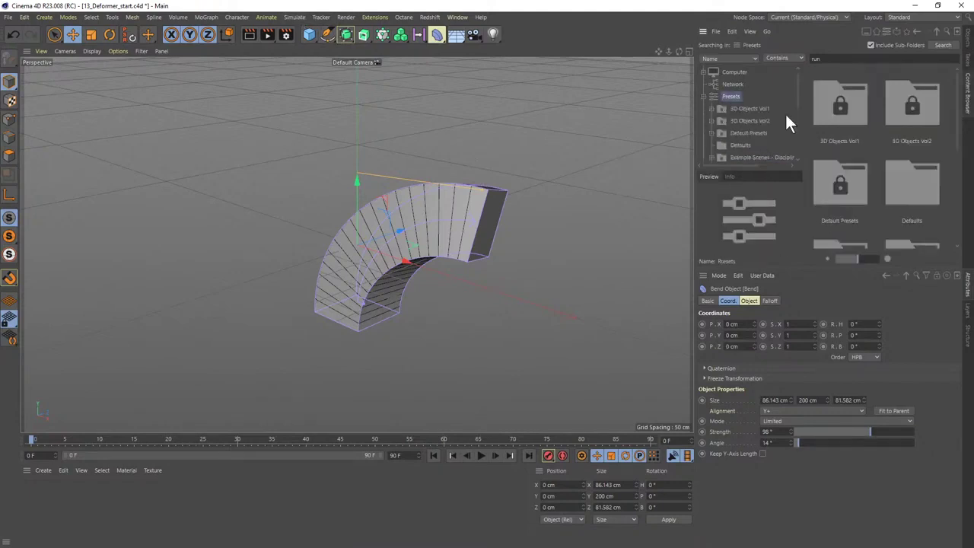
scroll(776, 114, "down", 2)
left_click(761, 96)
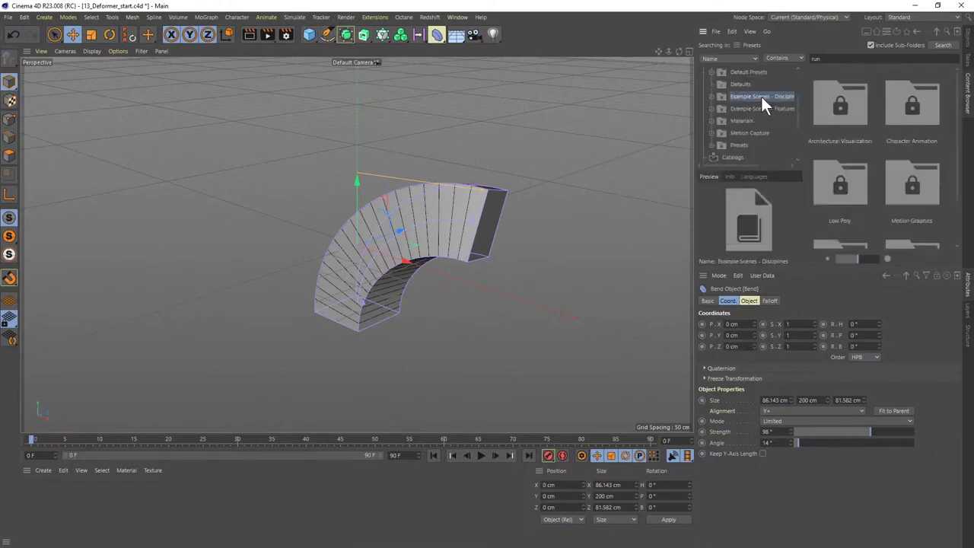
left_click(713, 97)
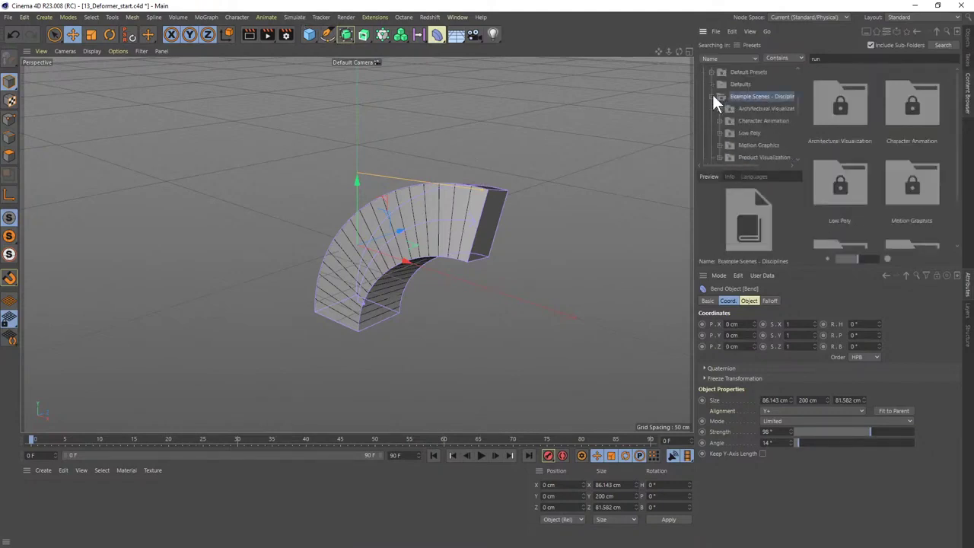
left_click(763, 121)
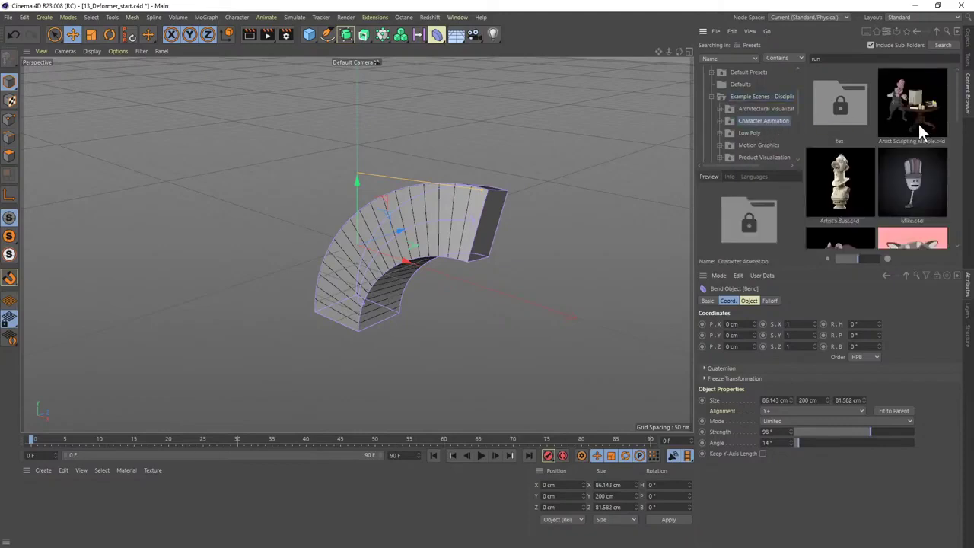
- Open the Character Rigging folder under Example Scenes - Features and look through its scene files
scroll(768, 122, "down", 3)
left_click(759, 121)
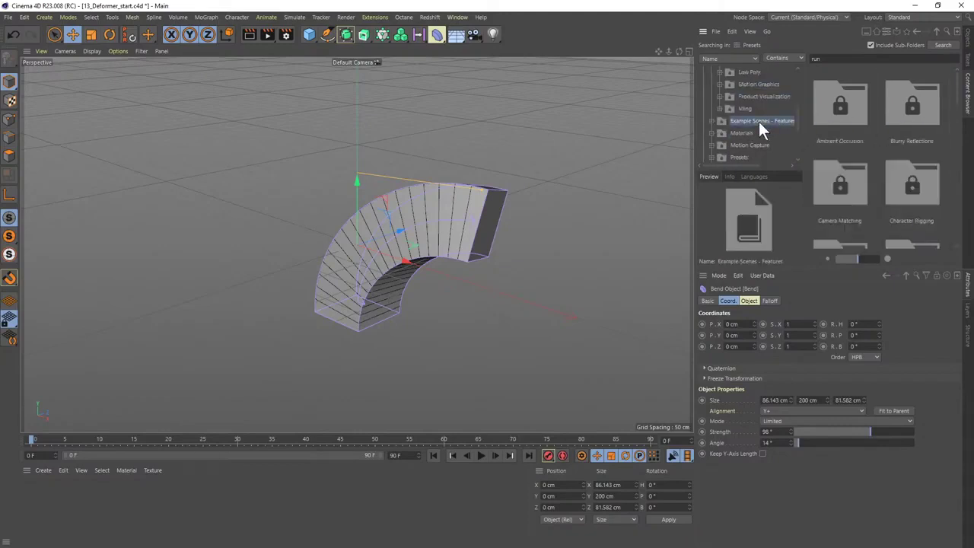
left_click(710, 120)
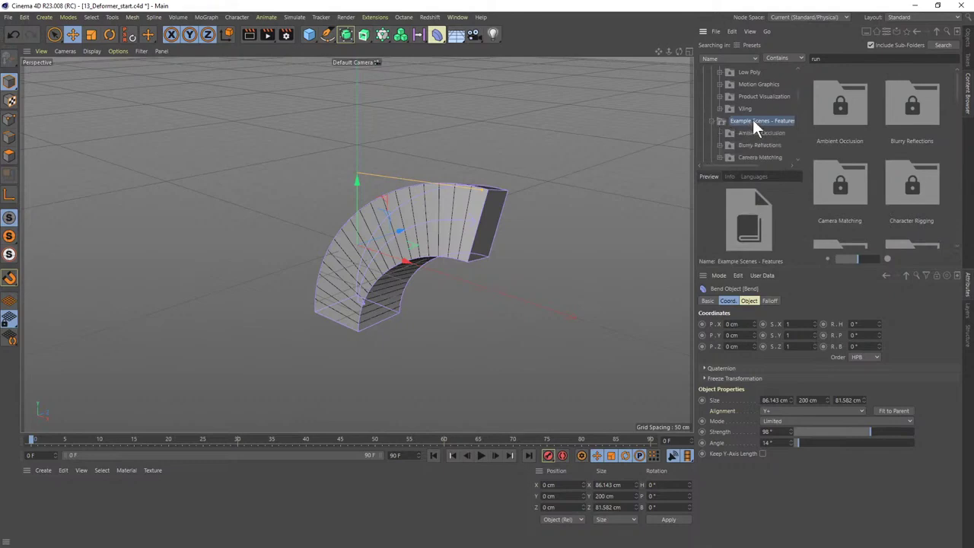
scroll(760, 120, "down", 3)
left_click(761, 108)
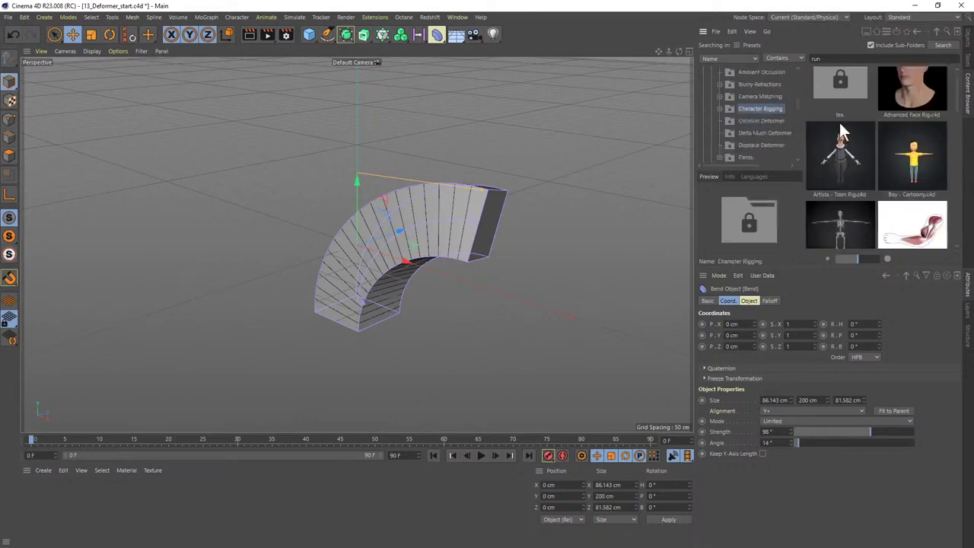
scroll(867, 128, "down", 2)
scroll(868, 127, "down", 8)
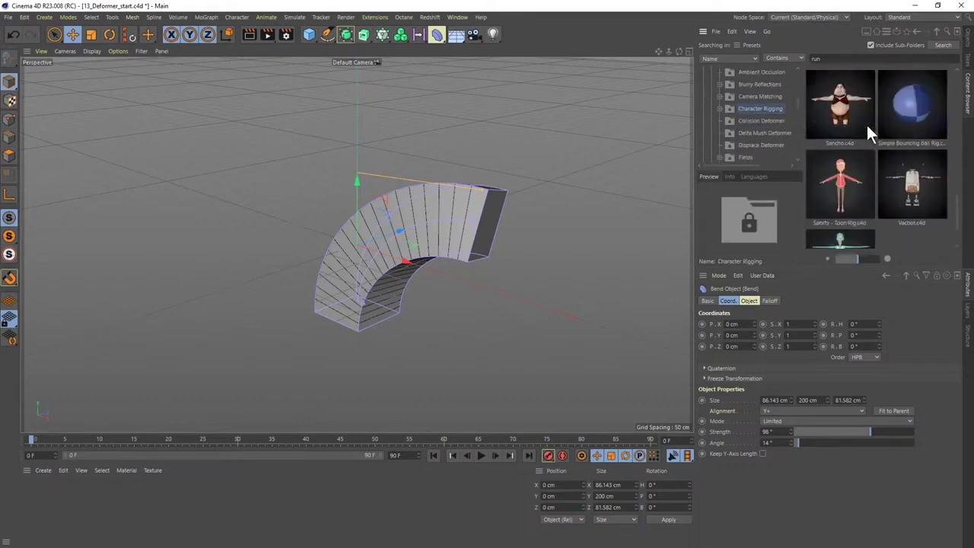
scroll(866, 124, "down", 3)
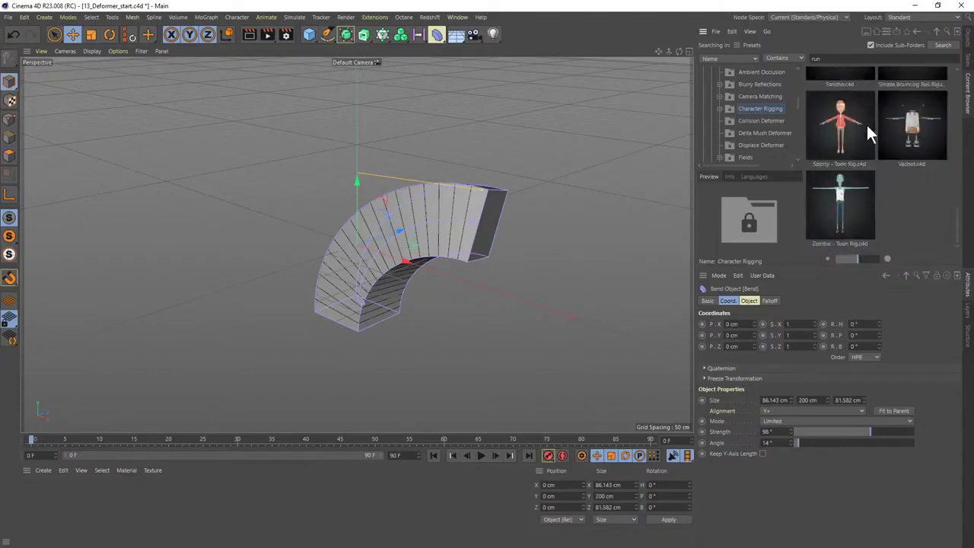
- Look through the preset library's Example Scenes - Features and Disciplines folders for a suitable character scene
scroll(782, 124, "down", 2)
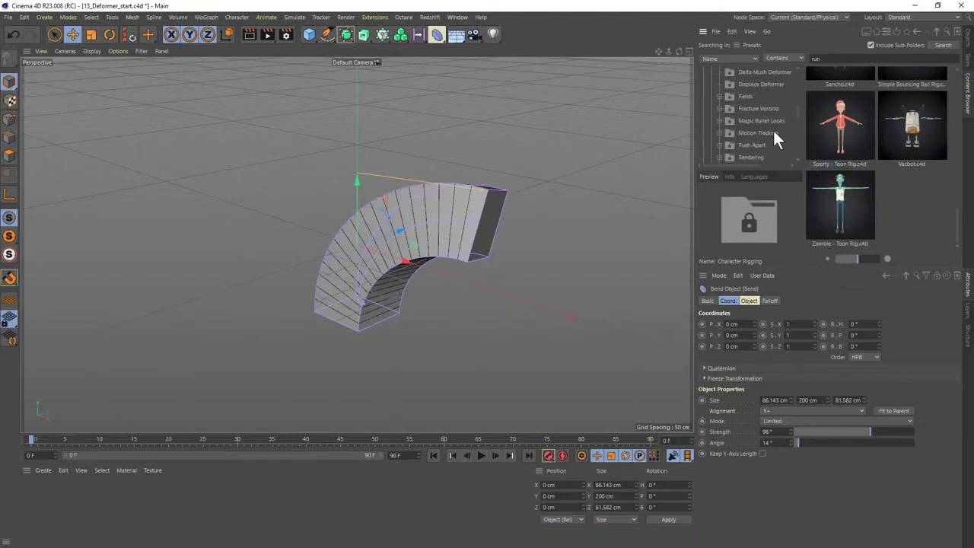
scroll(775, 125, "down", 2)
scroll(776, 133, "down", 2)
scroll(777, 127, "down", 2)
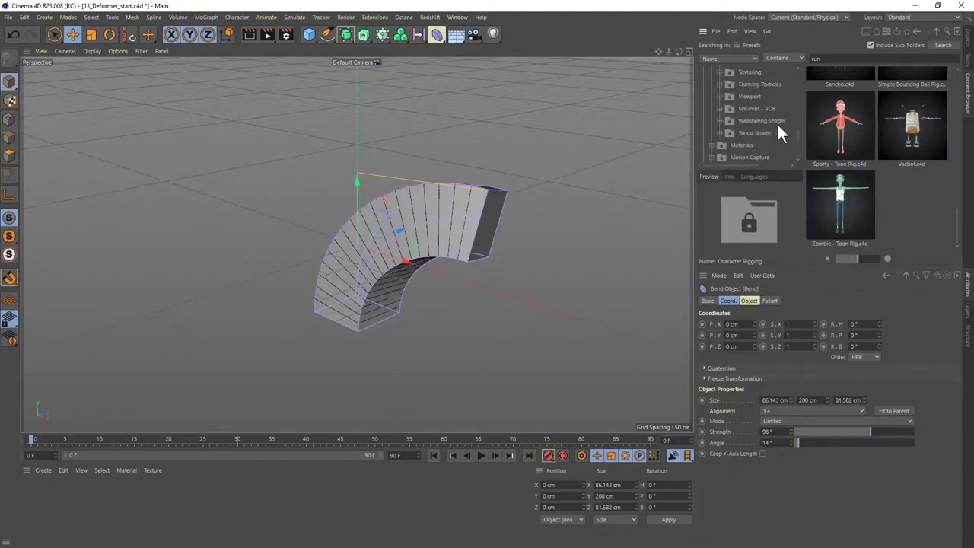
scroll(777, 132, "down", 2)
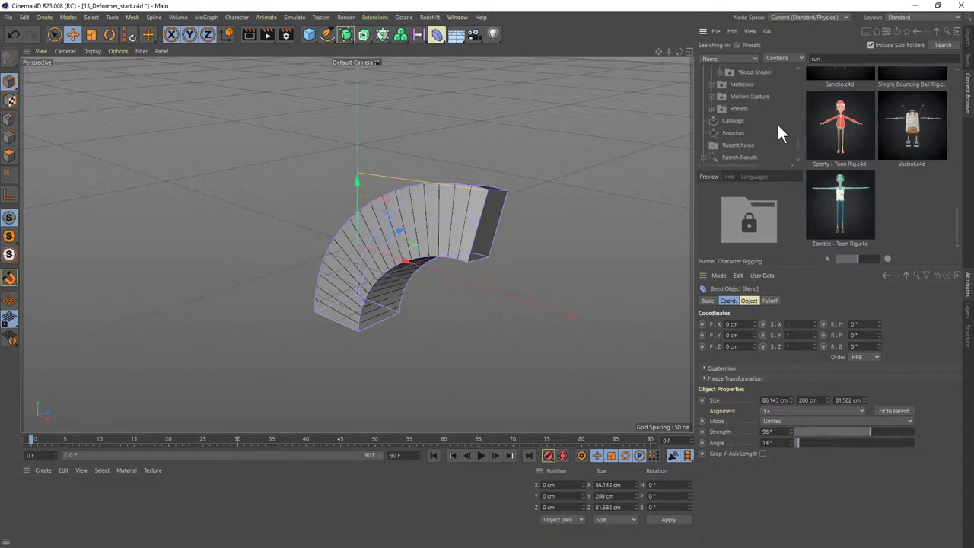
scroll(778, 133, "up", 6)
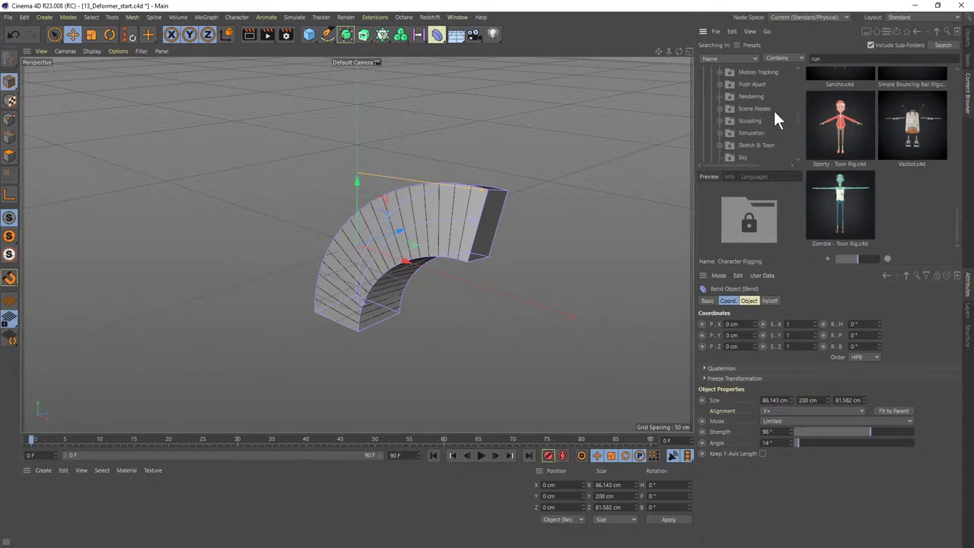
scroll(770, 125, "up", 6)
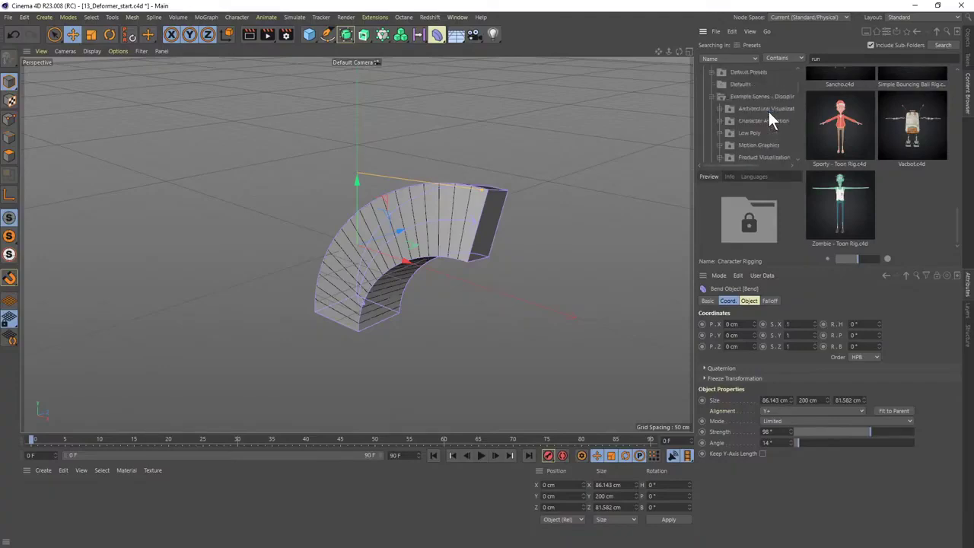
scroll(768, 112, "up", 5)
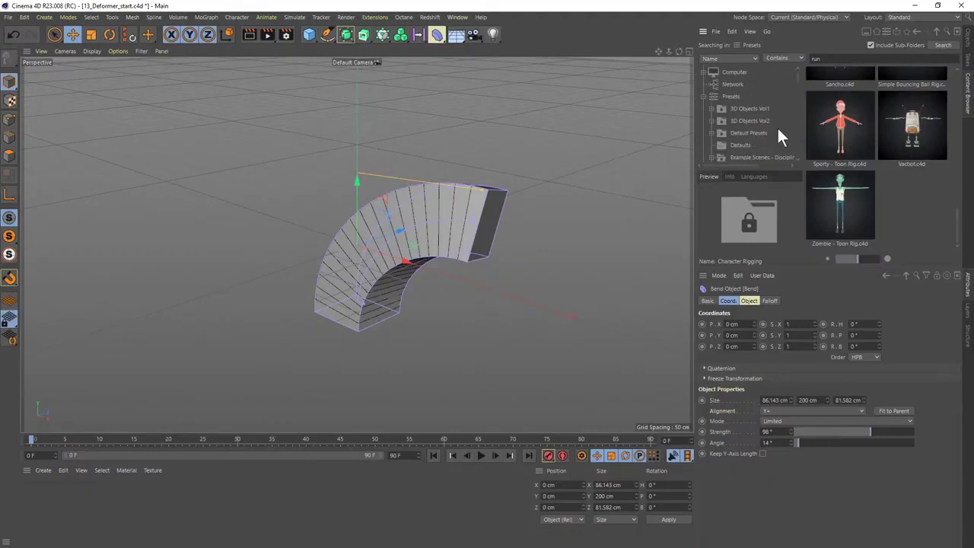
- Open the Artist Sculpting Marble.c4d example from the Character Animation folder and stop its animation playback
scroll(777, 126, "down", 2)
left_click(764, 120)
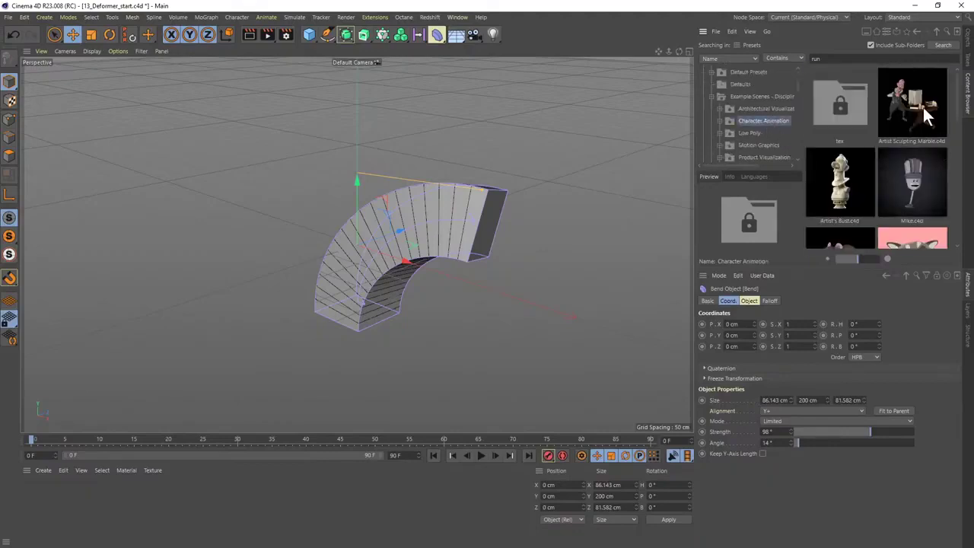
left_click(923, 107)
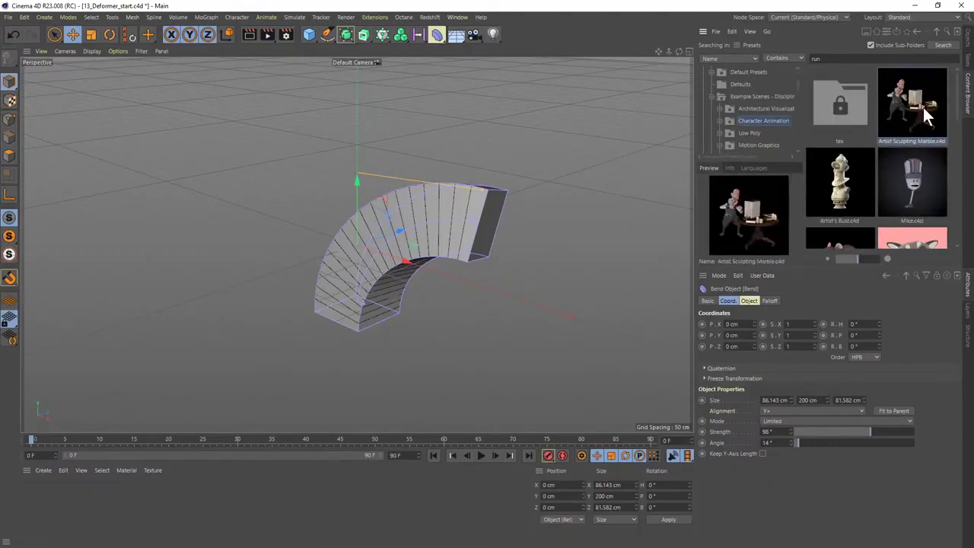
double_click(923, 107)
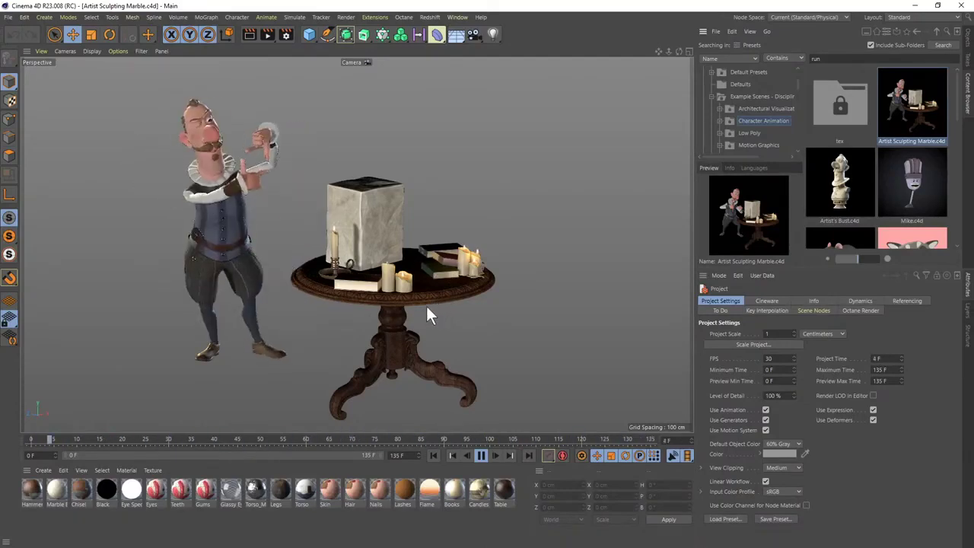
left_click(481, 455)
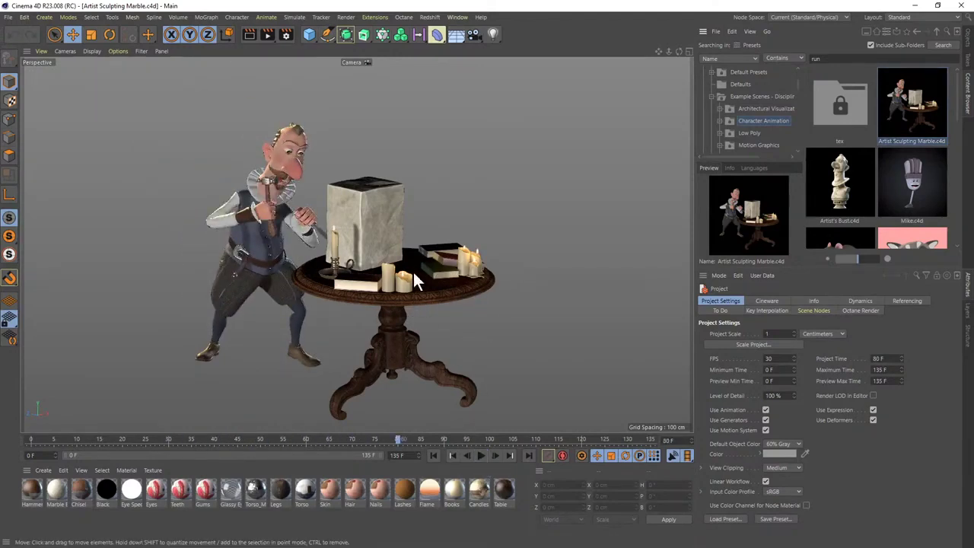
- In the render settings, disable saving and set the output's Frame Range to Current Frame
left_click(286, 38)
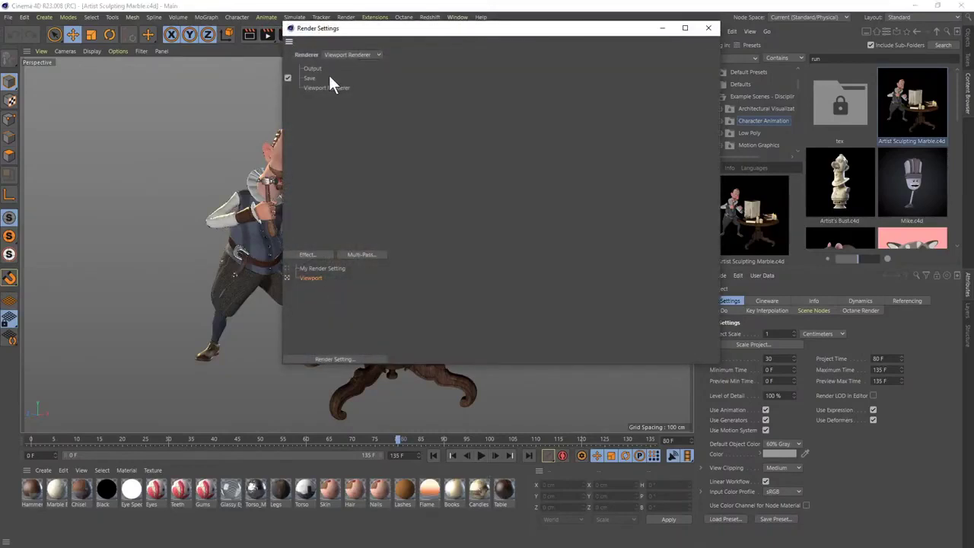
left_click(288, 78)
left_click(302, 76)
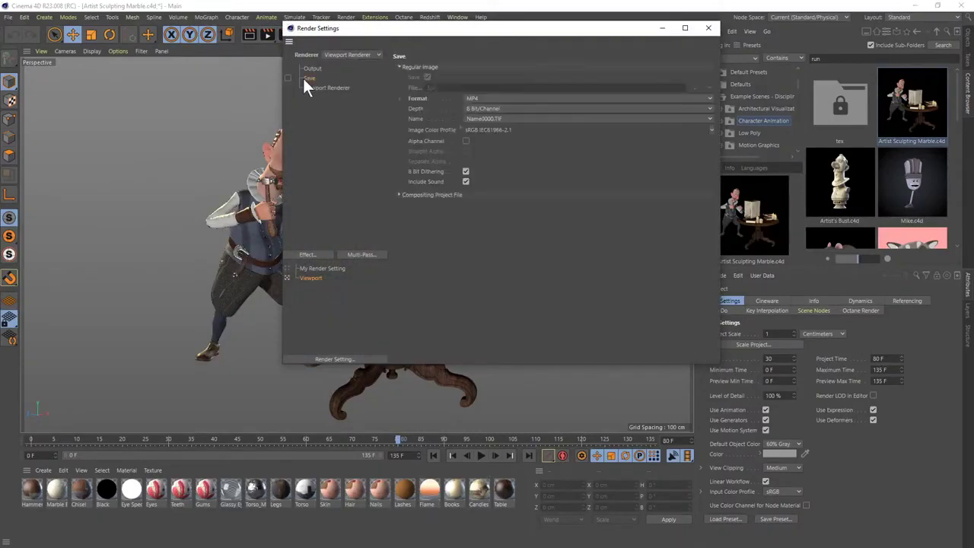
left_click(312, 68)
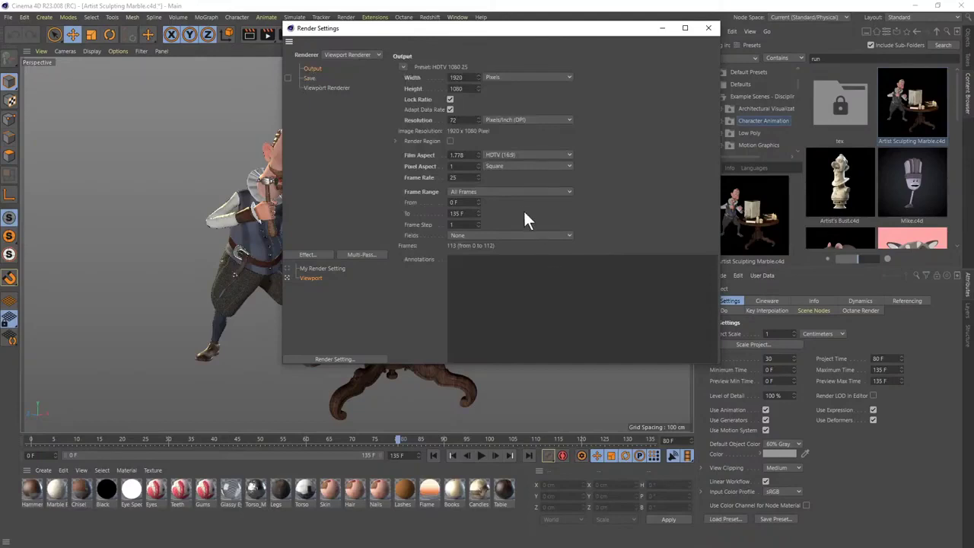
left_click(513, 191)
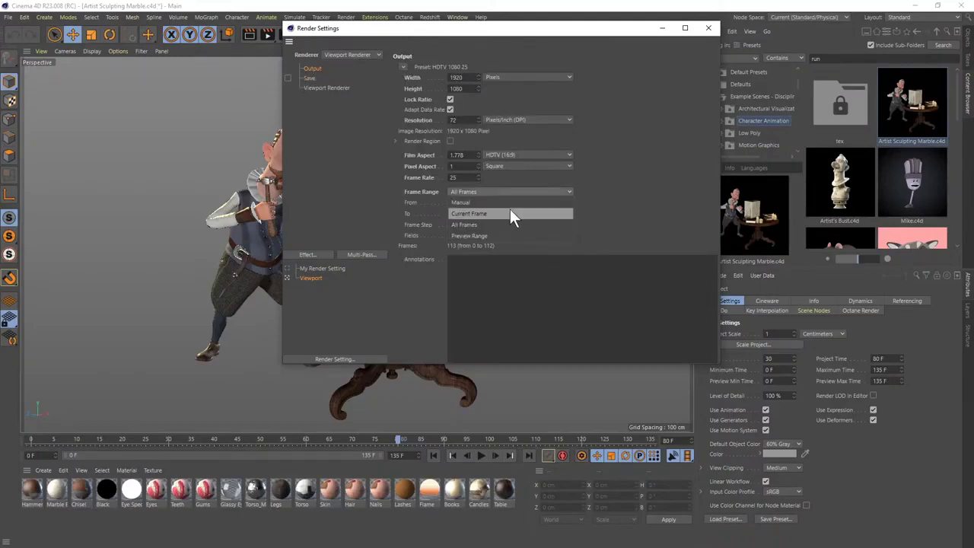
left_click(509, 209)
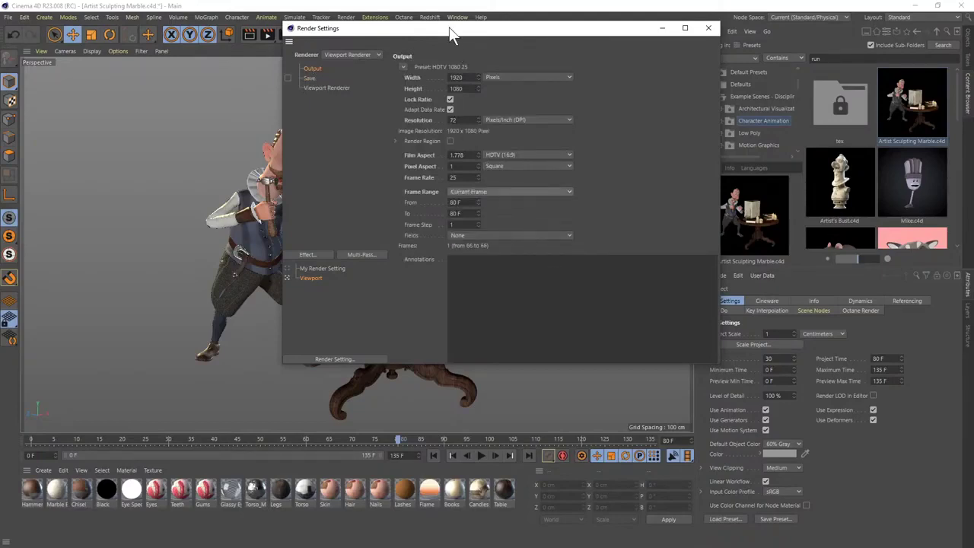
- Move the timeline to frame 54 and render that frame to the Picture Viewer
left_click_drag(449, 27, 699, 57)
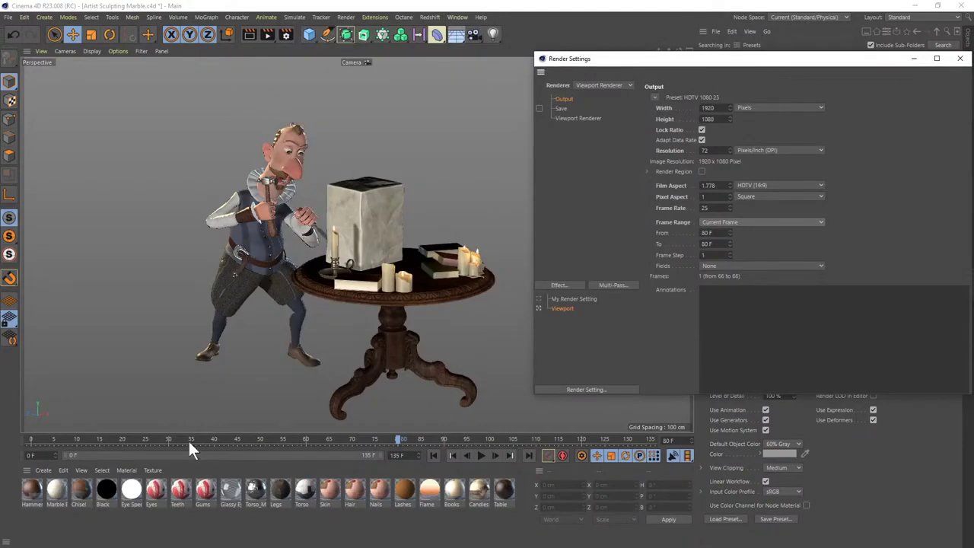
left_click_drag(189, 440, 276, 439)
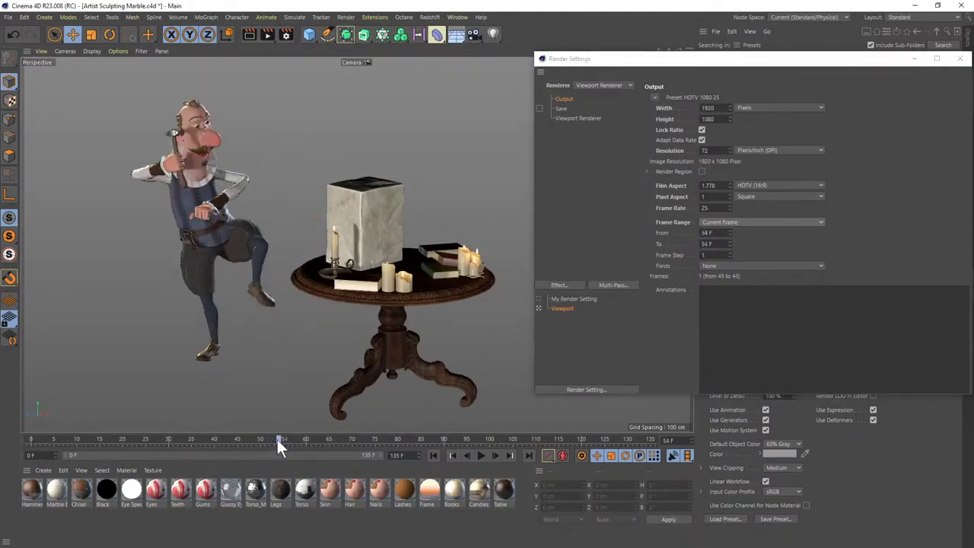
left_click(694, 57)
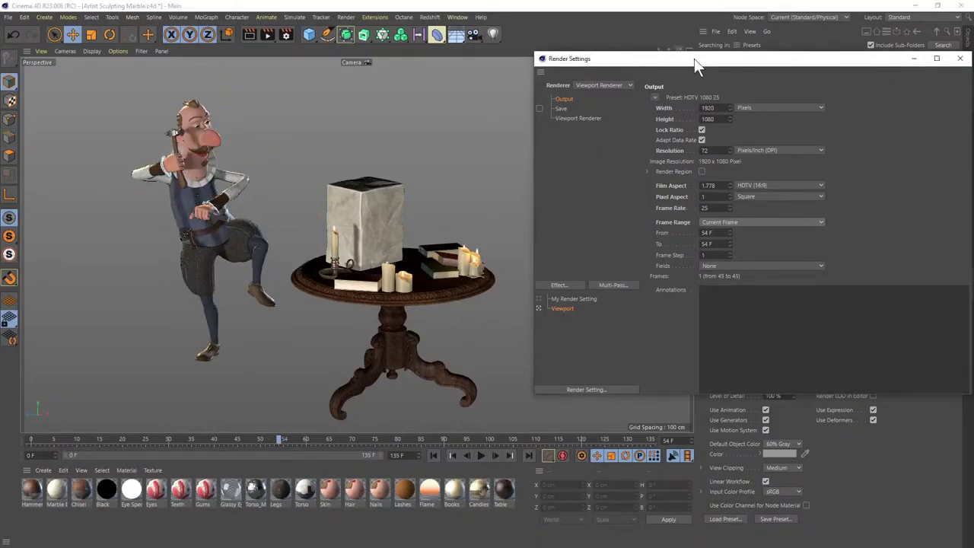
left_click_drag(694, 58, 595, 58)
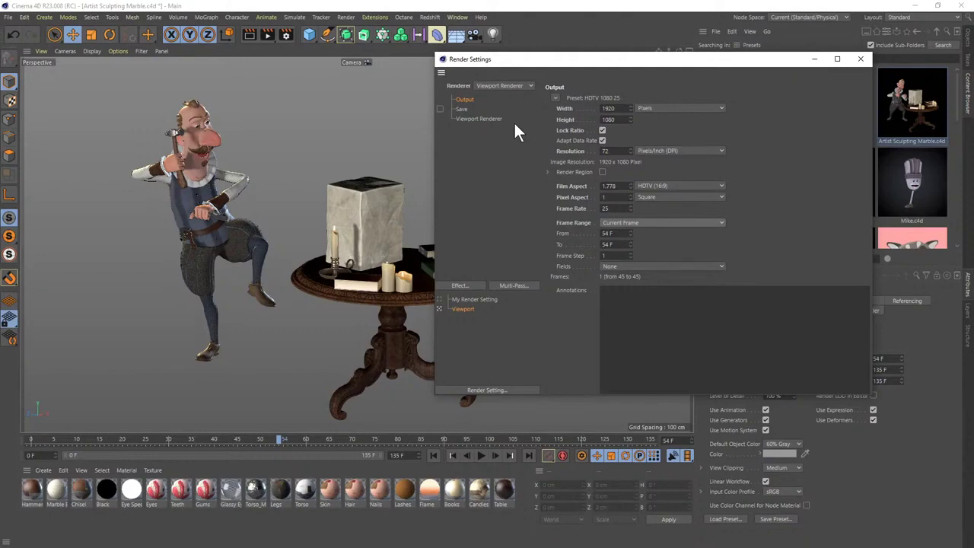
left_click(268, 38)
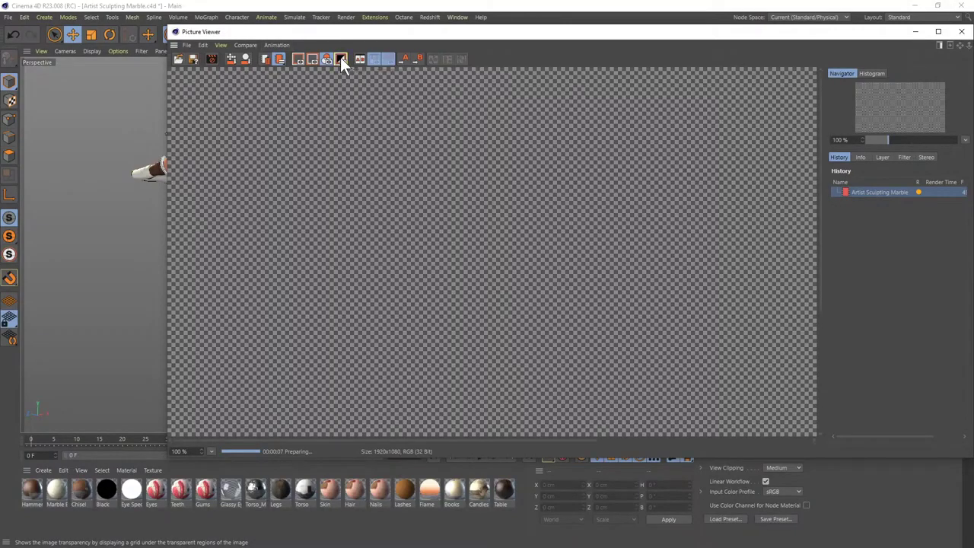
left_click_drag(372, 35, 288, 216)
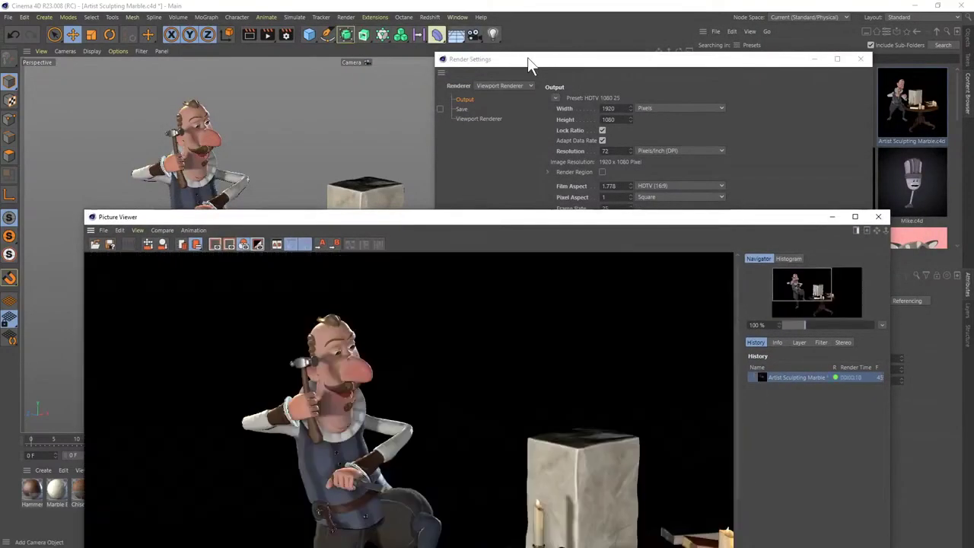
- Enable Alpha Channel in the save settings, re-render the frame and turn on the transparency grid in the Picture Viewer
left_click(528, 59)
left_click(462, 111)
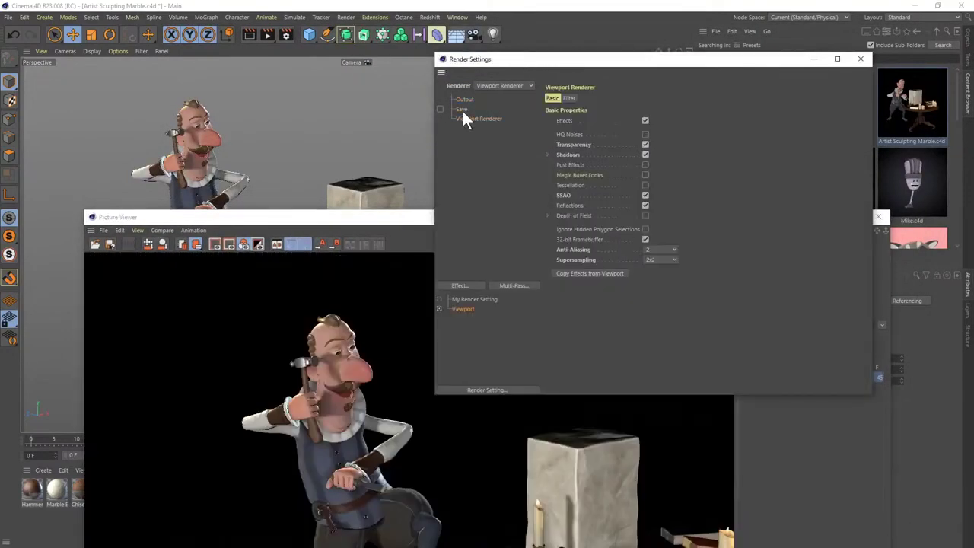
left_click(618, 172)
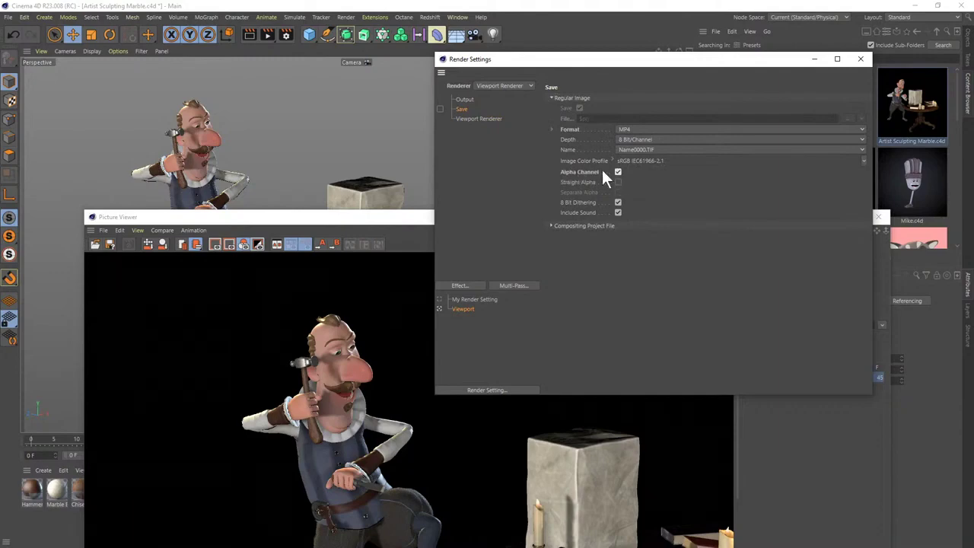
left_click(267, 37)
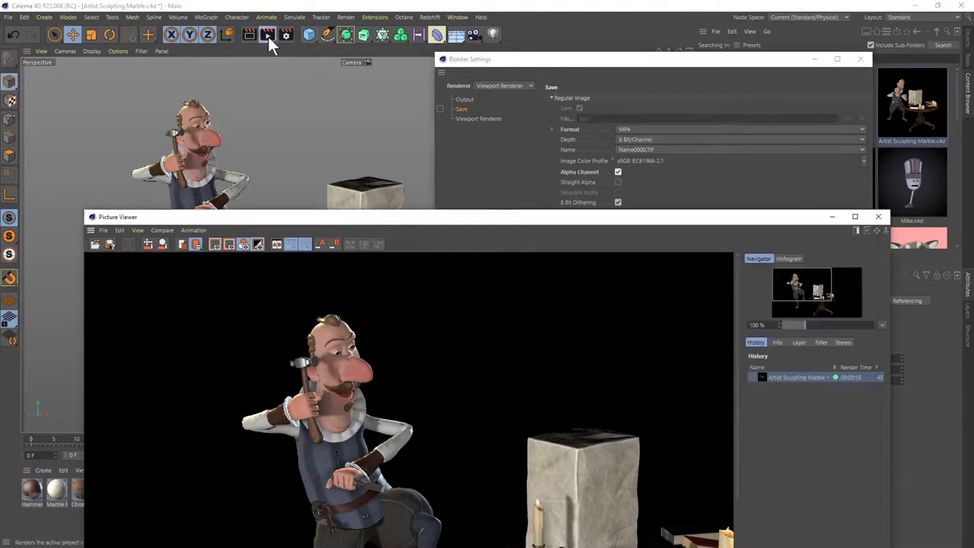
left_click_drag(410, 220, 389, 81)
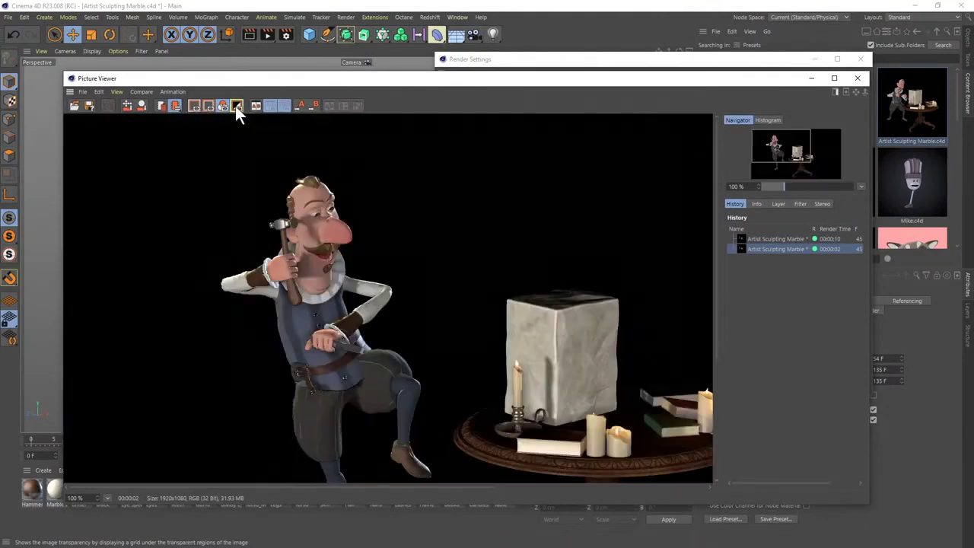
left_click(237, 106)
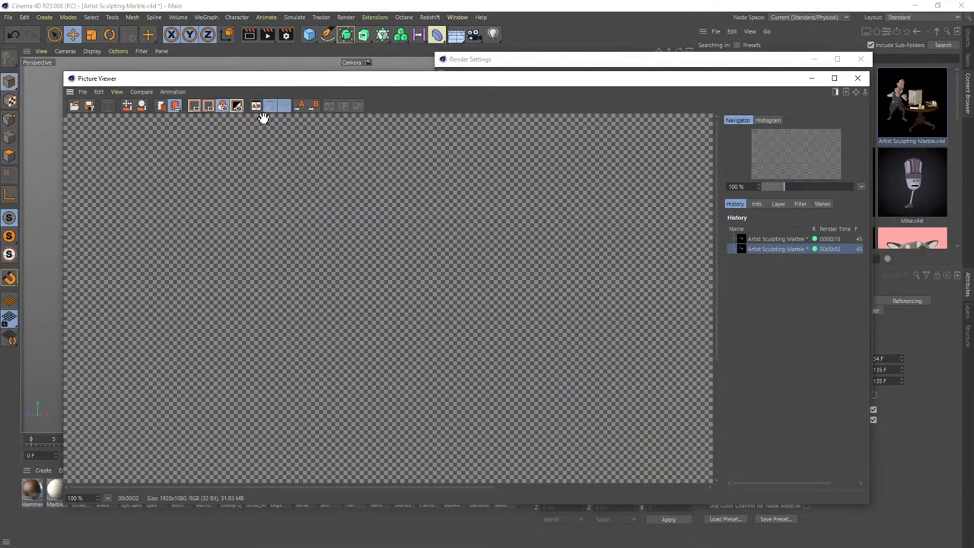
- Change the renderer to Standard and render the frame to the Picture Viewer again
left_click(513, 62)
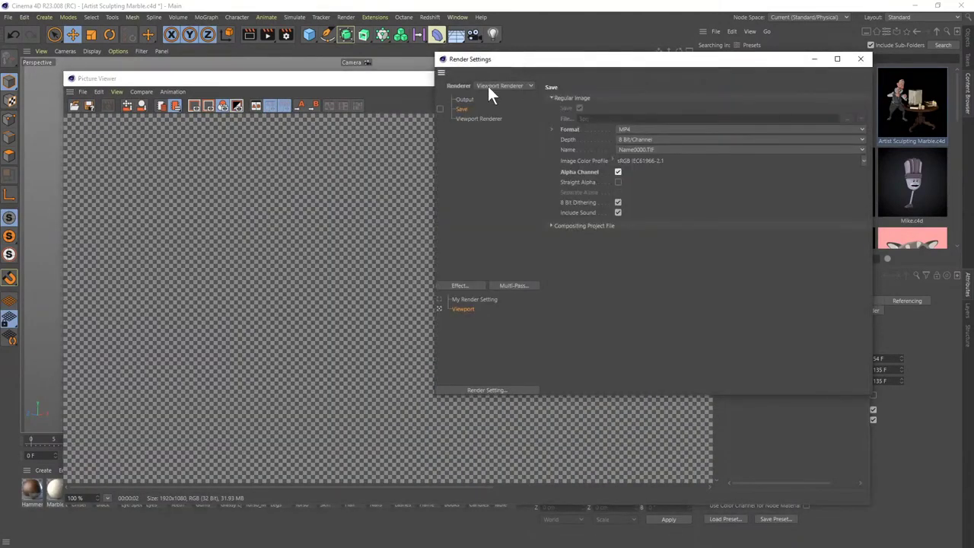
left_click(518, 87)
left_click(522, 97)
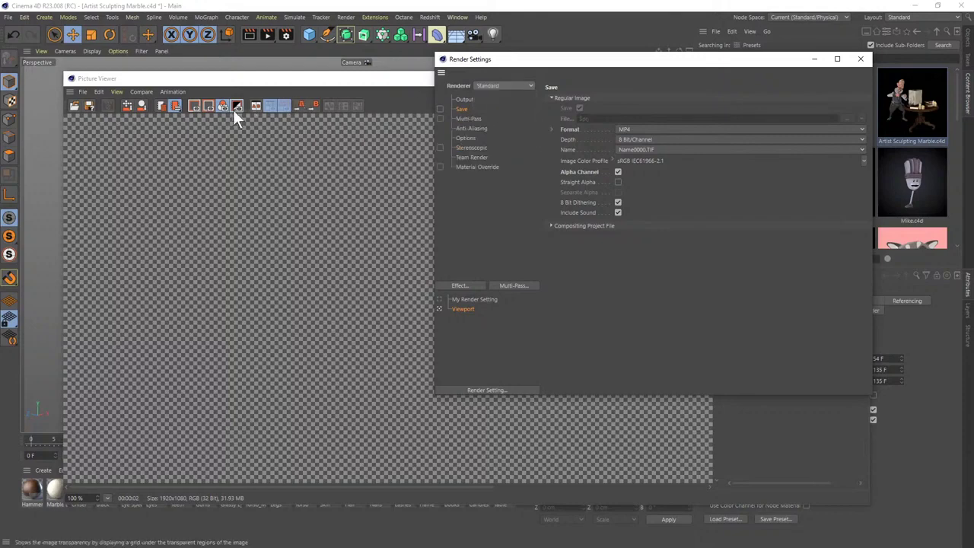
left_click(266, 35)
left_click(265, 35)
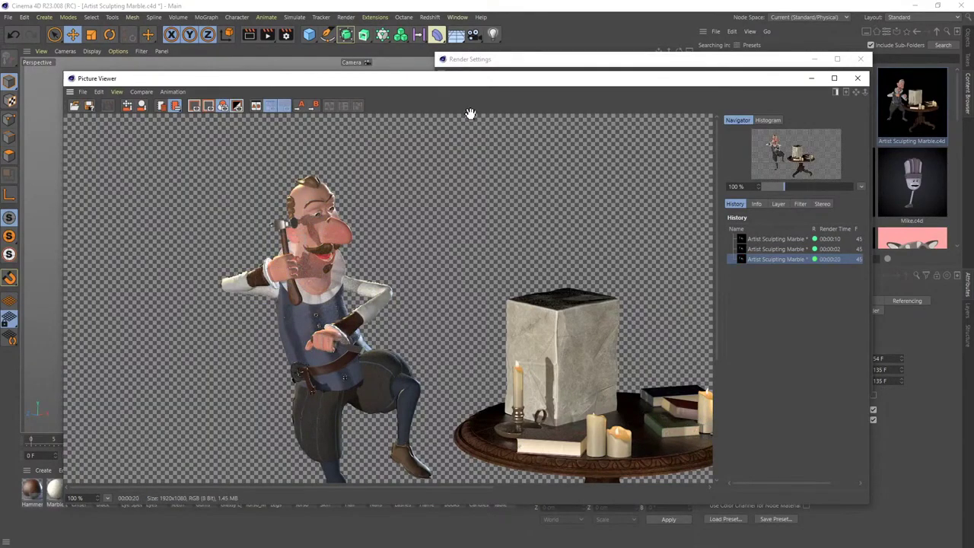
- Enable Straight Alpha in the save settings and start another render in the Picture Viewer
left_click(500, 64)
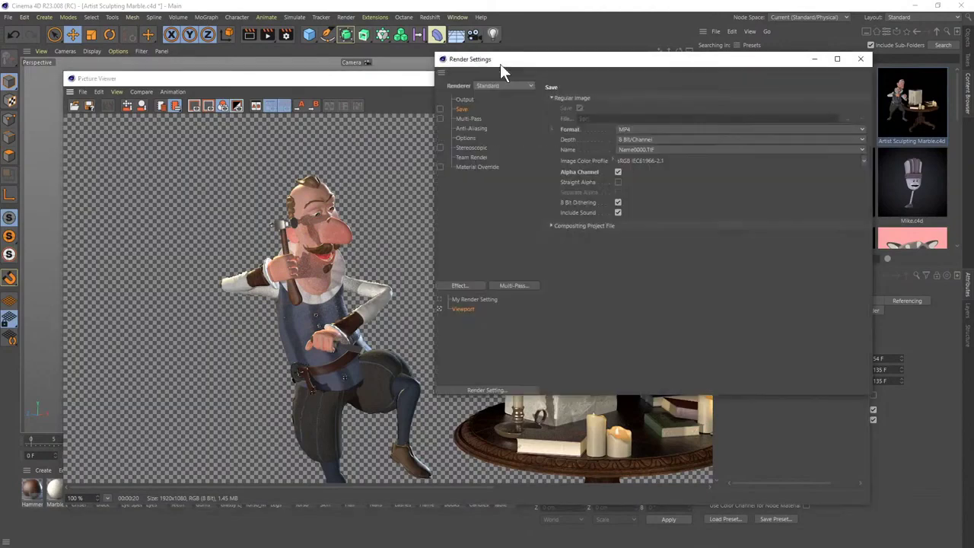
left_click(617, 183)
left_click(270, 34)
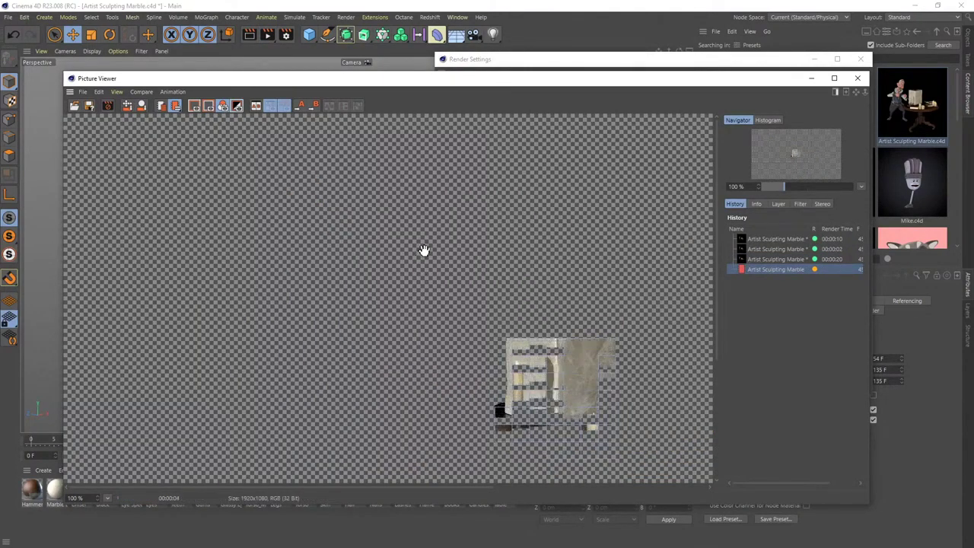
- Zoom in on the sculptor's sleeve and compare the alpha edges between the last two renders in the history
left_click(564, 62)
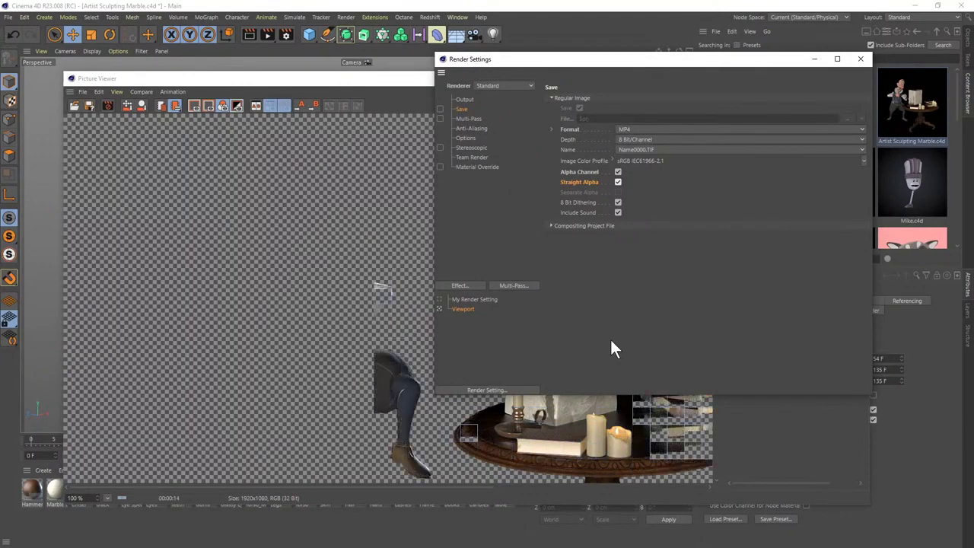
scroll(362, 302, "up", 1)
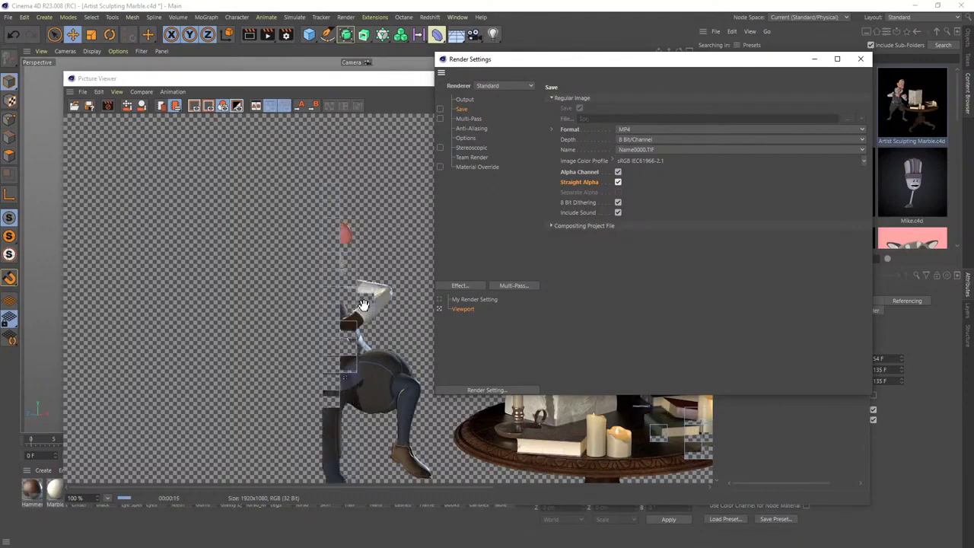
left_click(361, 303)
scroll(361, 303, "up", 2)
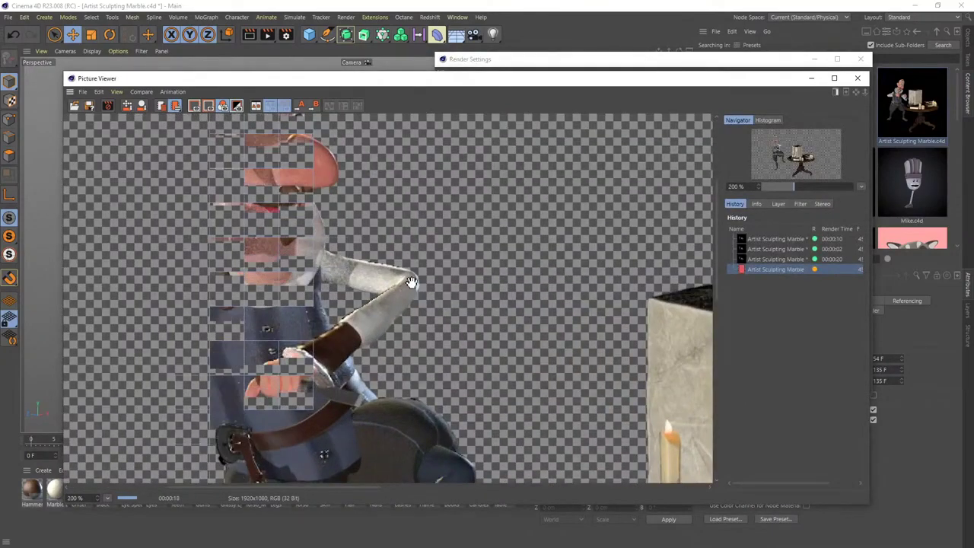
left_click(795, 259)
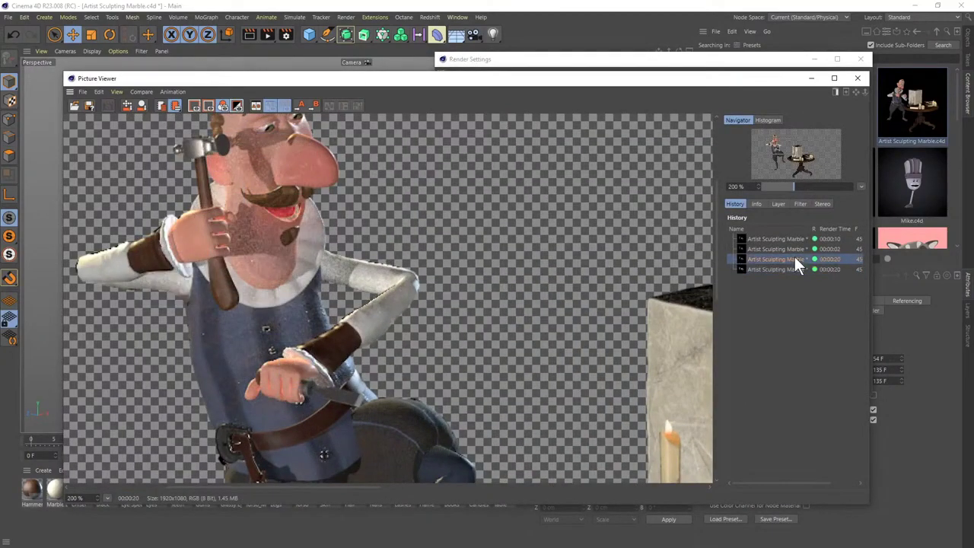
left_click(792, 269)
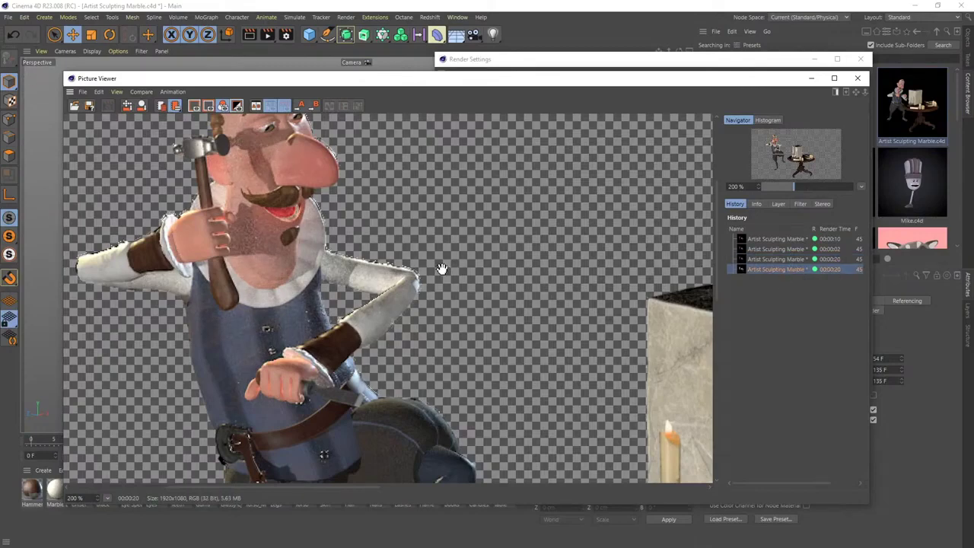
scroll(373, 256, "up", 3)
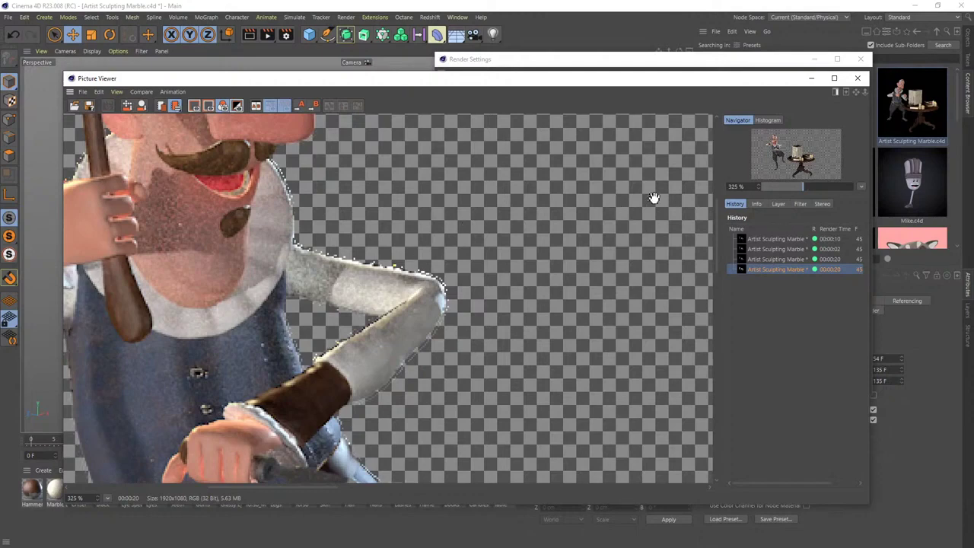
left_click(781, 259)
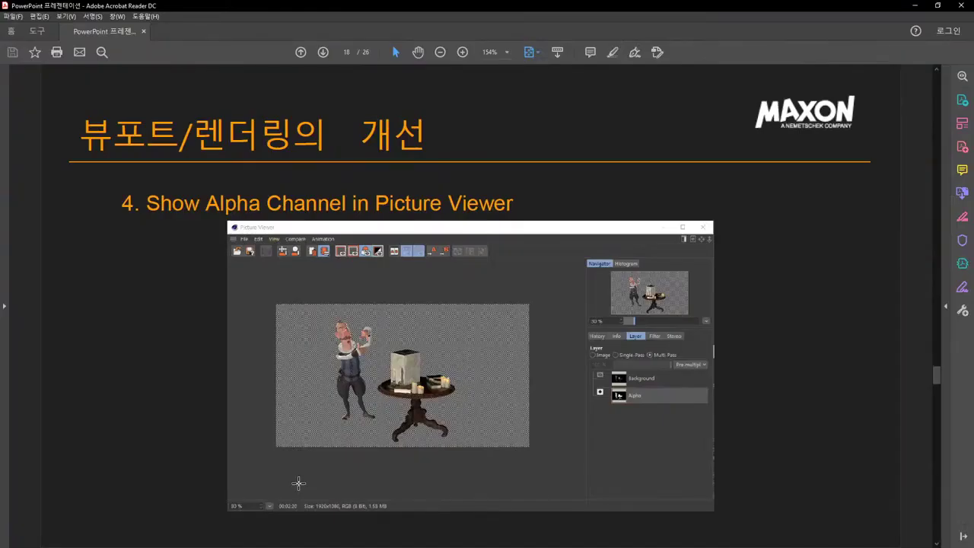
- Switch to the presentation in Acrobat Reader and advance past the Show Alpha Channel in Picture Viewer slide
scroll(343, 288, "down", 1)
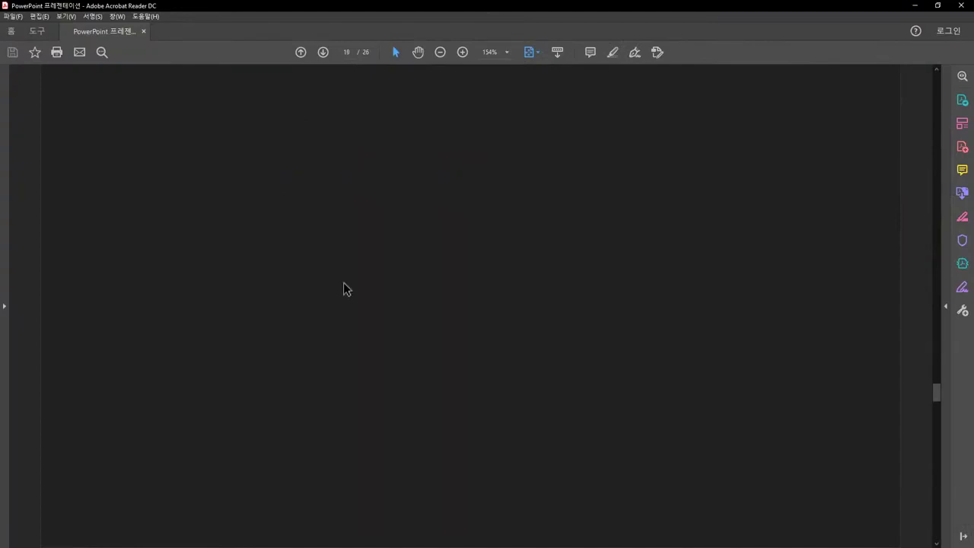